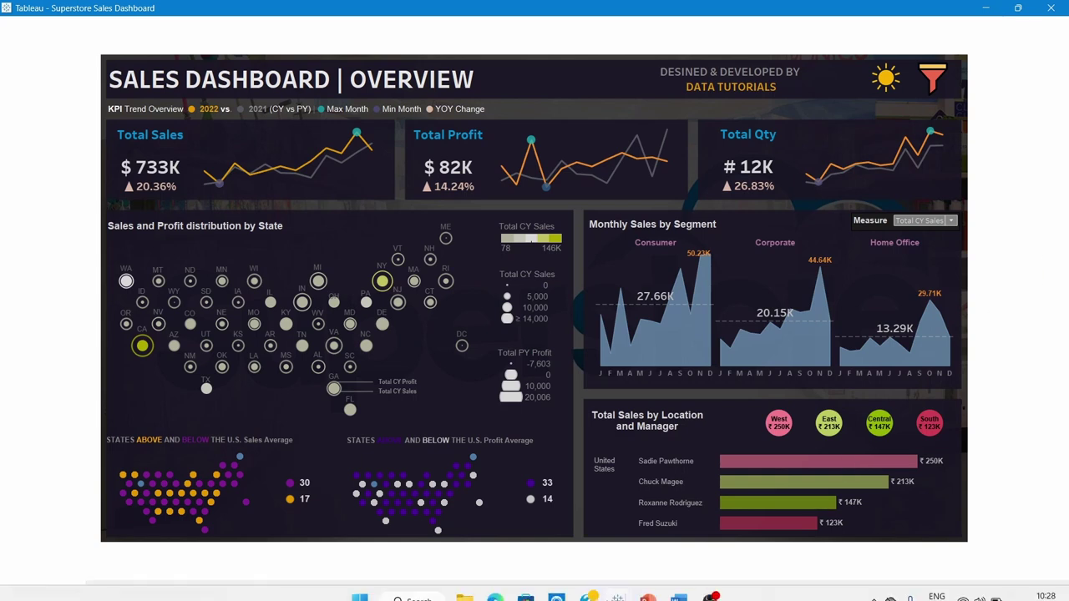
Switch to the Book1 workbook and examine the tooltips on the Qty Sparkline's current-year line.
mouse_move(617, 585)
left_click(673, 537)
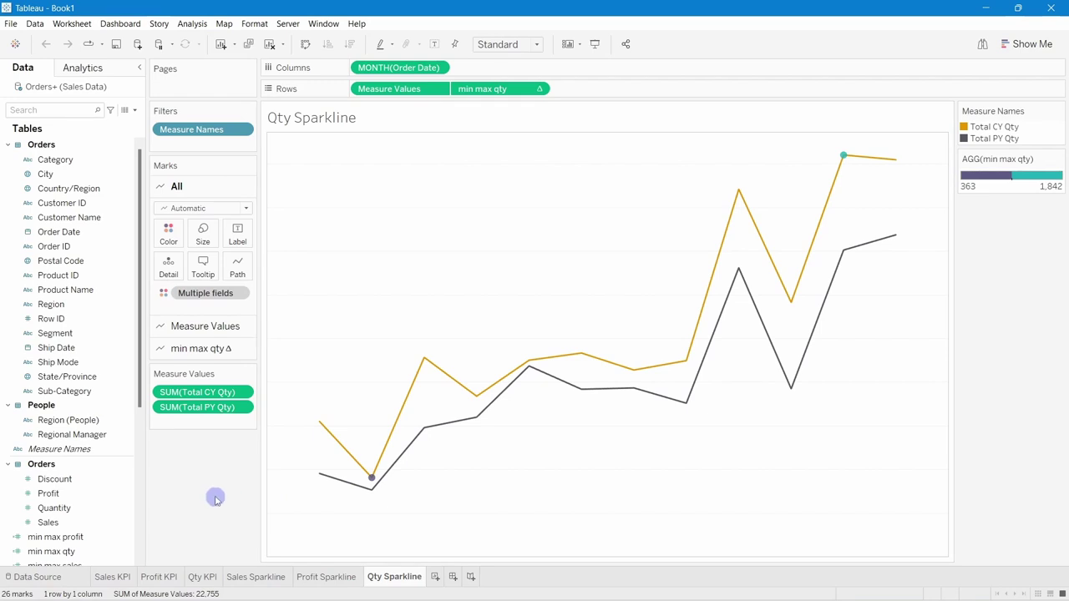
mouse_move(423, 359)
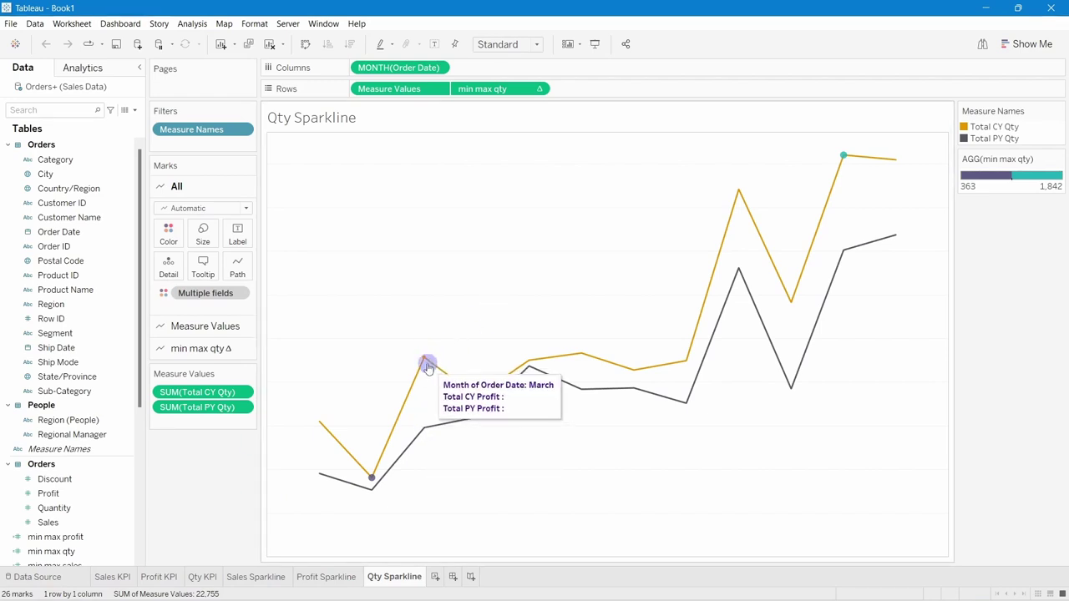
mouse_move(322, 425)
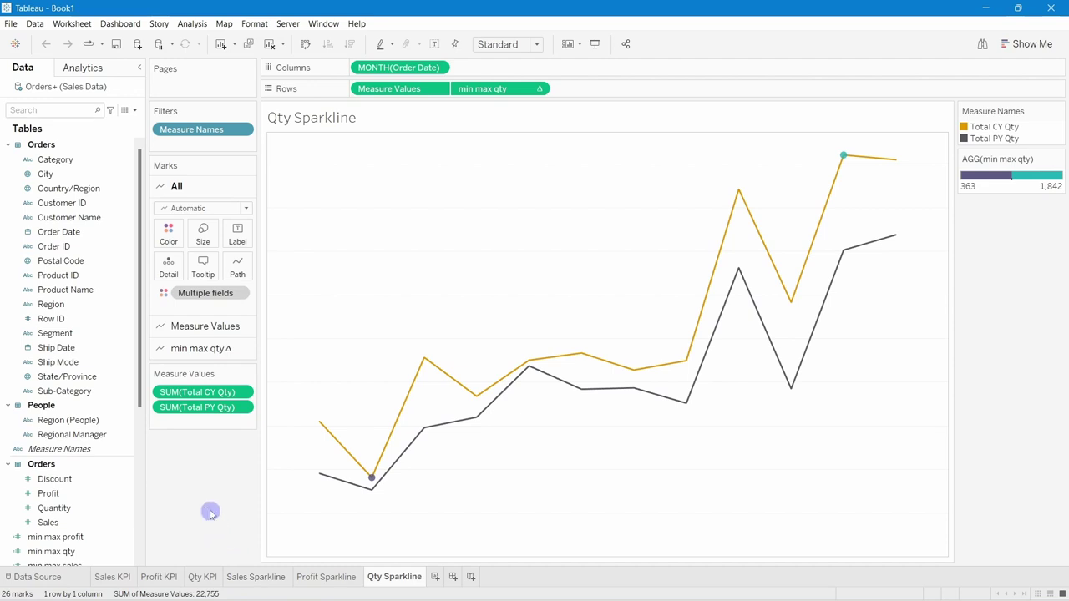
Create a new dashboard and rename it Sales Dashboard.
left_click(453, 577)
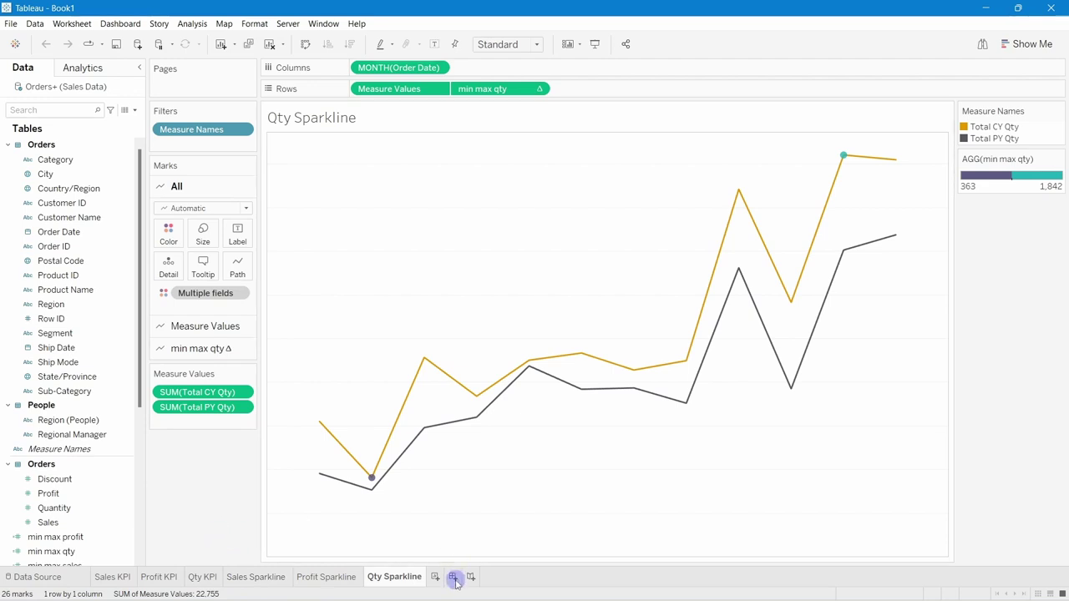
double_click(456, 576)
type("S")
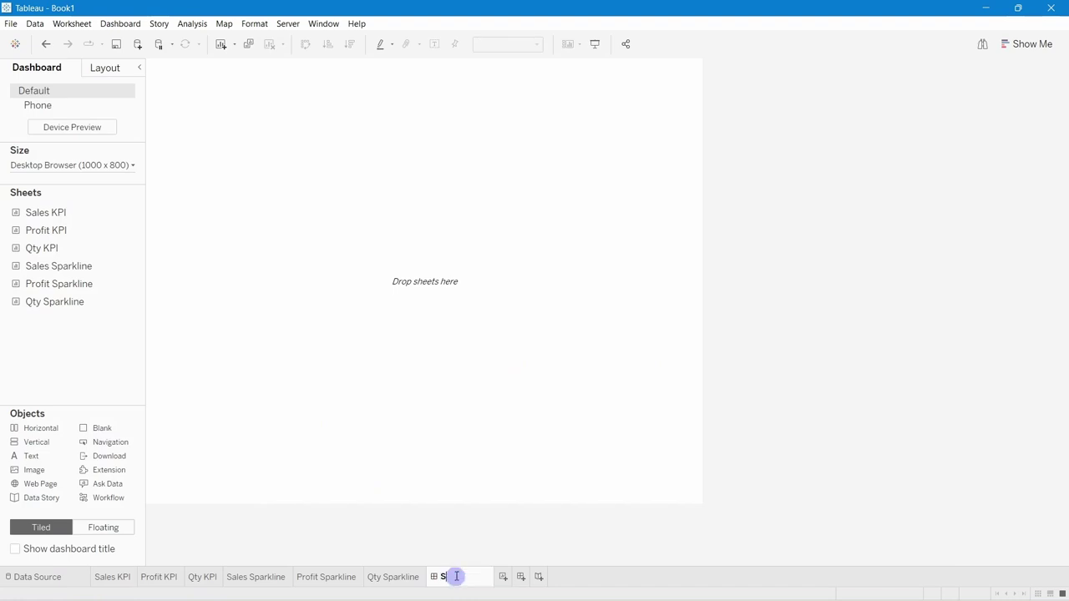
type("ales Dashboard")
key("Return")
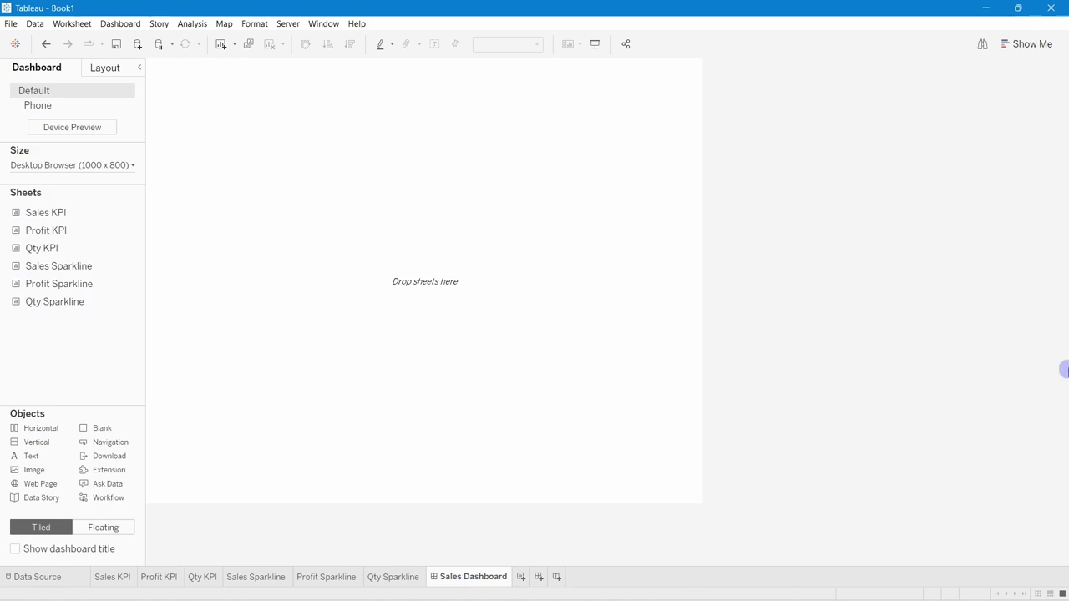
left_click(93, 165)
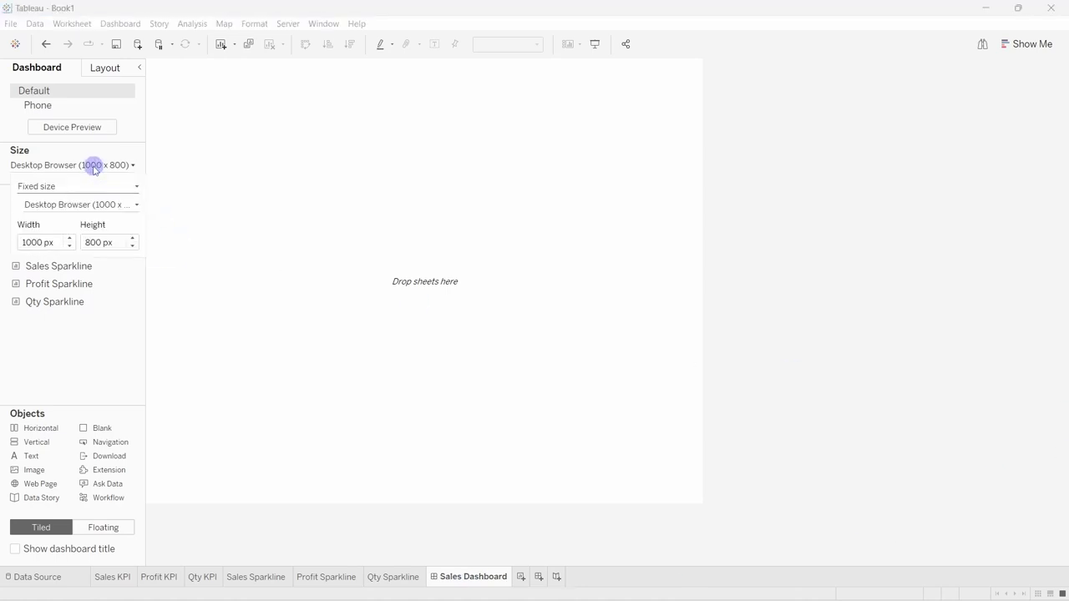
double_click(40, 242)
left_click(69, 242)
left_click(303, 353)
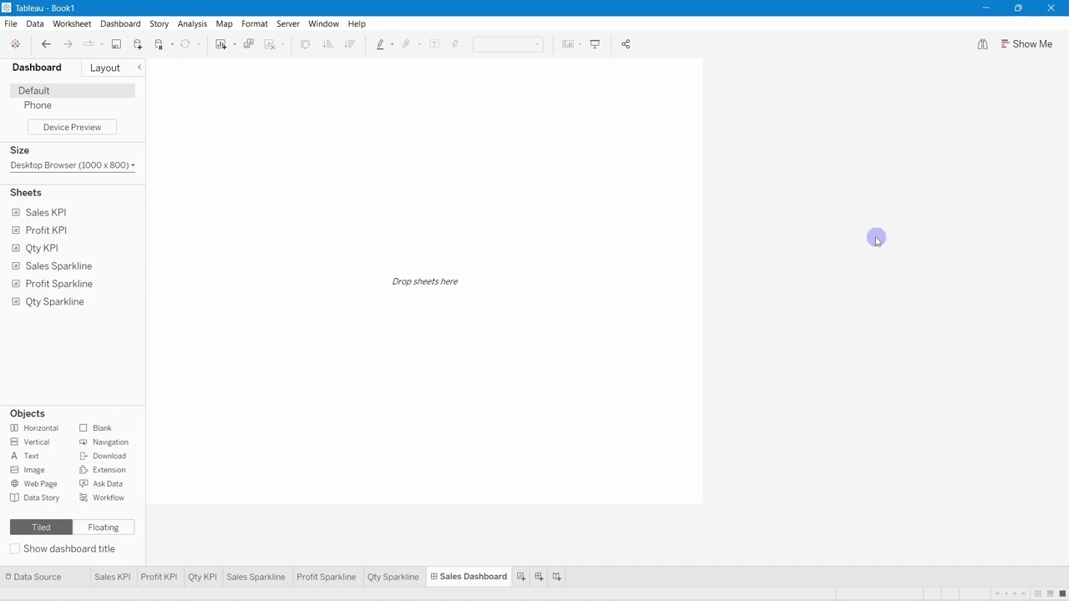
Set the dashboard's fixed size to 1600 px wide and 900 px high.
left_click(99, 166)
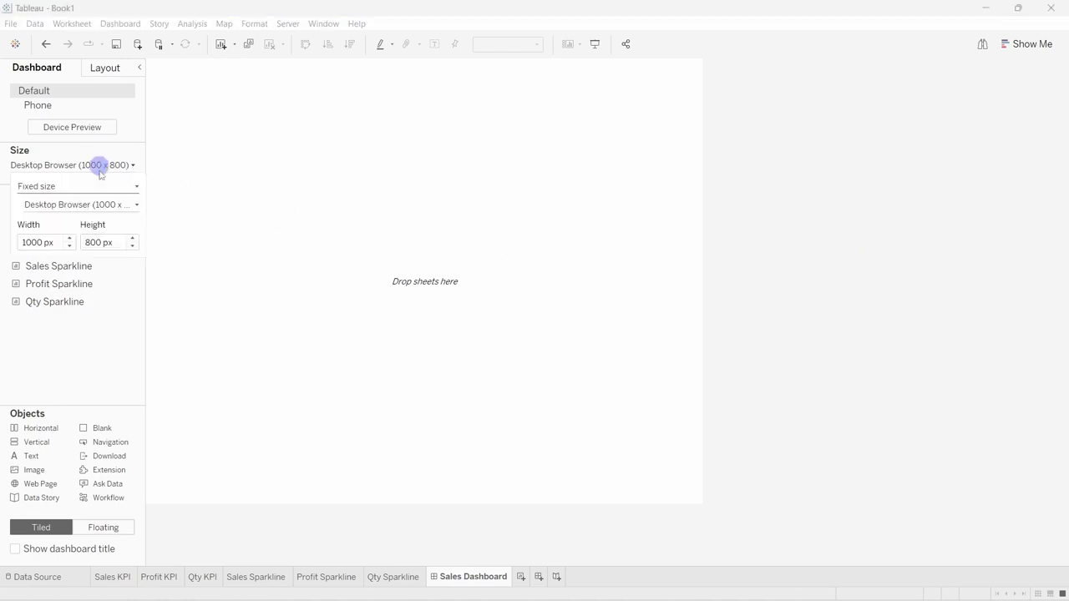
left_click_drag(42, 243, 25, 242)
left_click(33, 243)
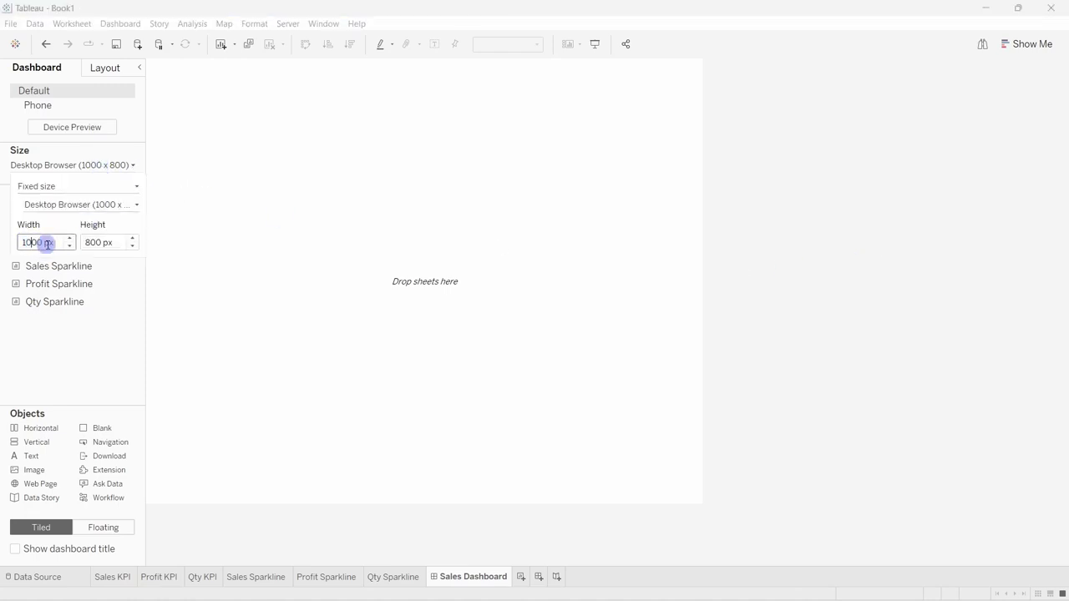
key("BackSpace")
type("6")
left_click(92, 238)
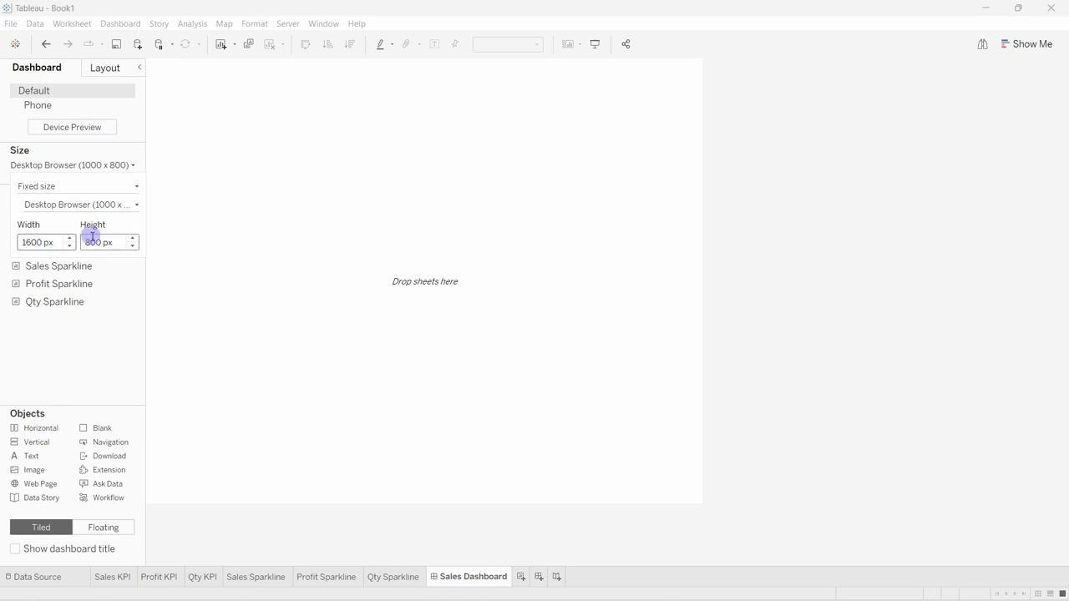
key("BackSpace")
type("9")
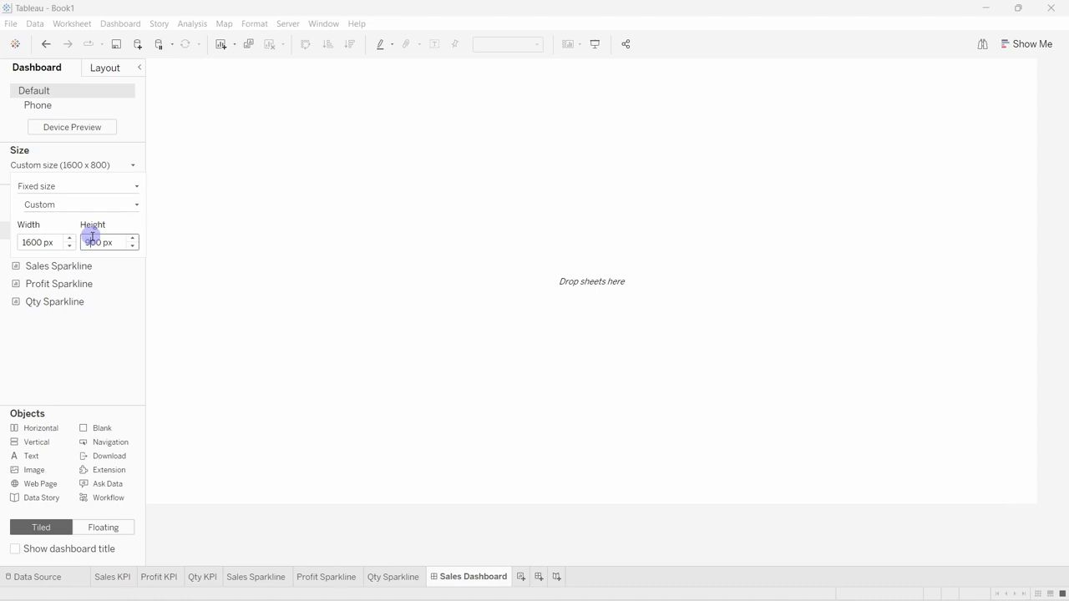
key("Return")
left_click(1063, 179)
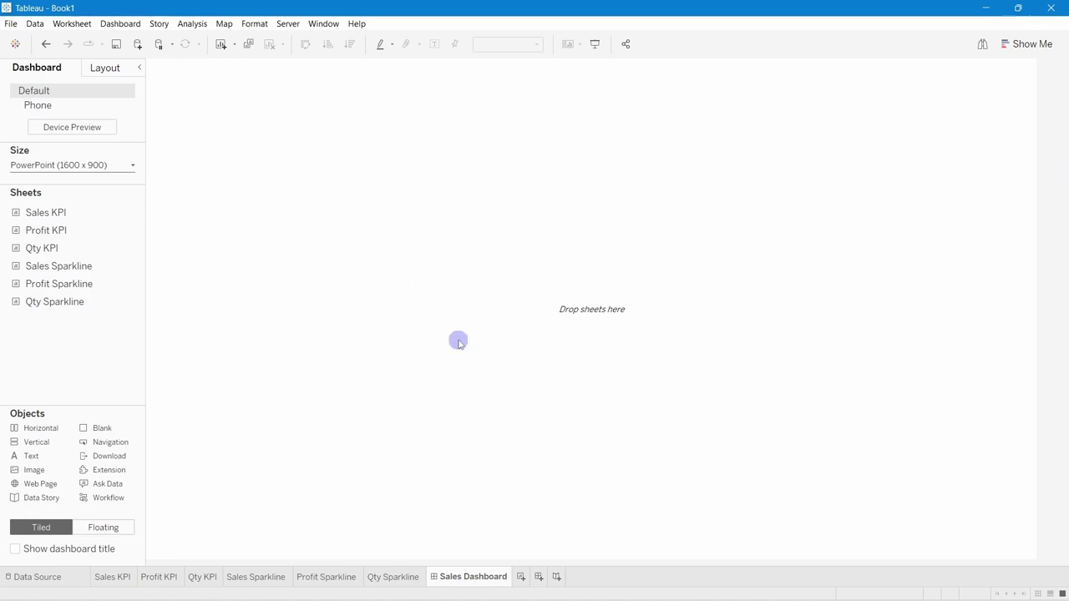
Add a tiled horizontal container that fills the empty dashboard.
left_click_drag(40, 429, 302, 374)
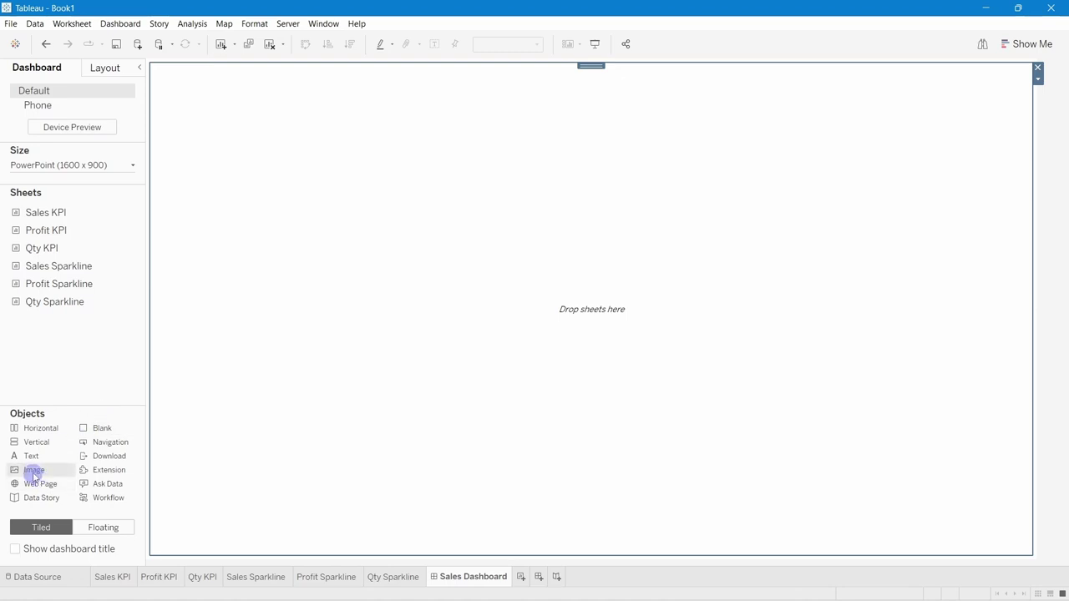
left_click_drag(33, 476, 70, 351)
Examine the background of the finished Superstore Sales Dashboard for reference and return to the Book1 workbook.
mouse_move(614, 592)
left_click(539, 509)
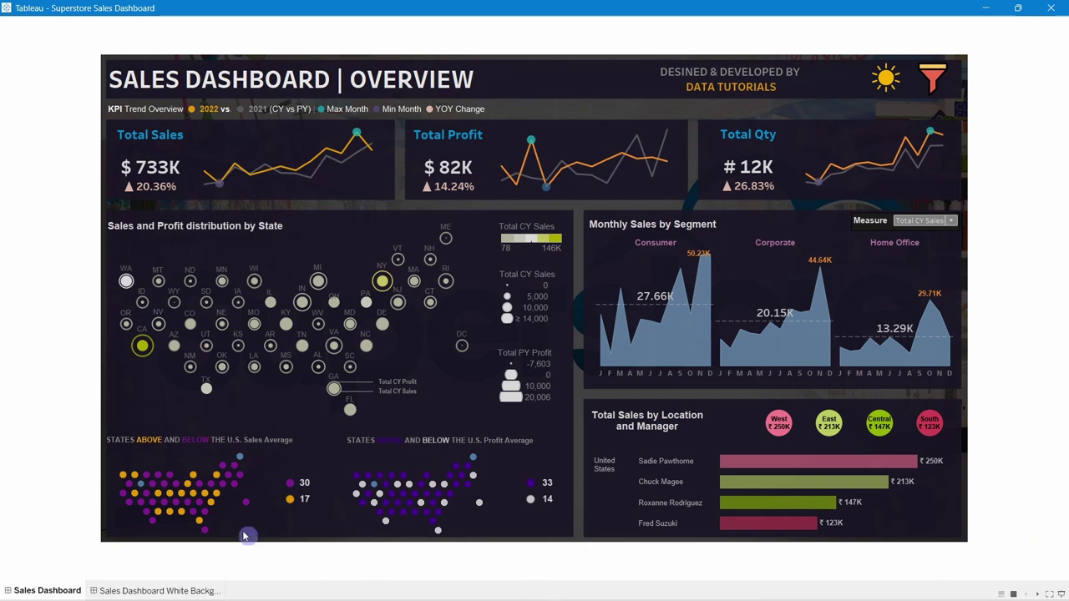
key("alt+Tab")
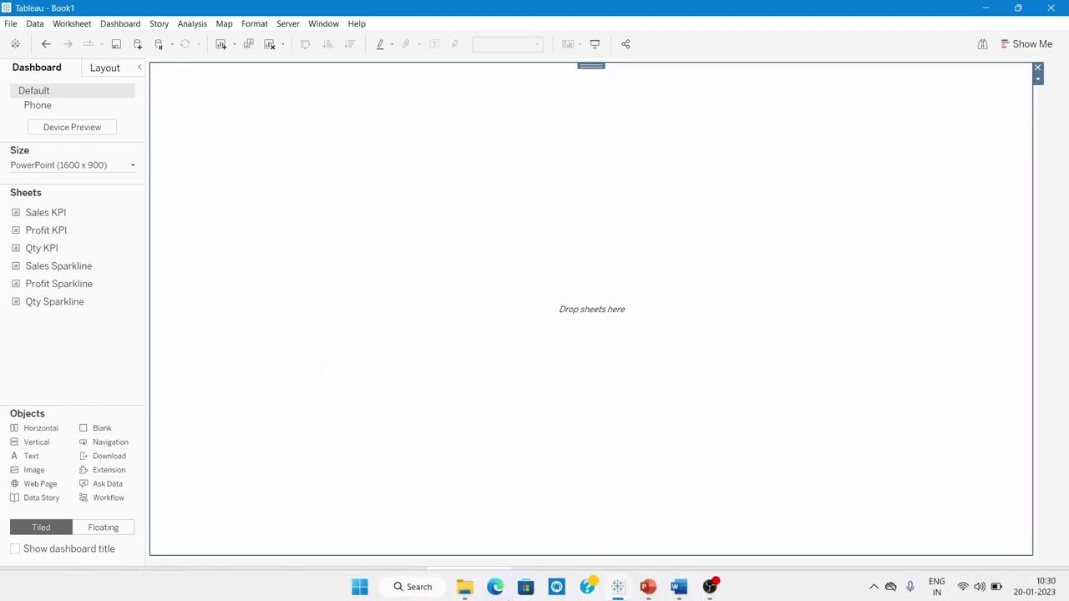
Switch to PowerPoint and review the background designs on slides 1 to 5 of Sales Dashboard Background.pptx.
left_click(647, 585)
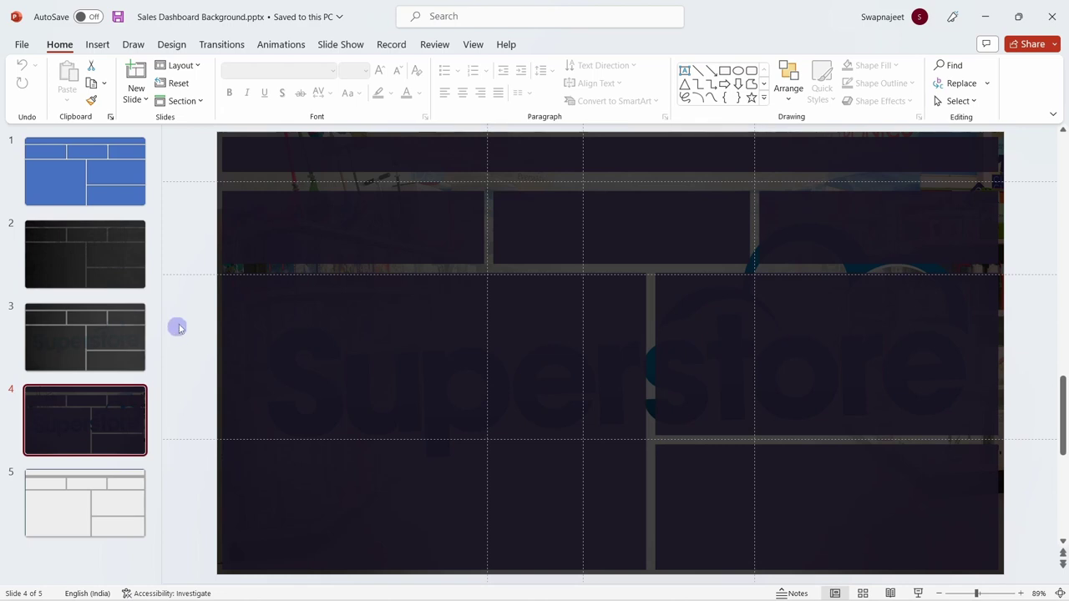
left_click(102, 176)
left_click(101, 255)
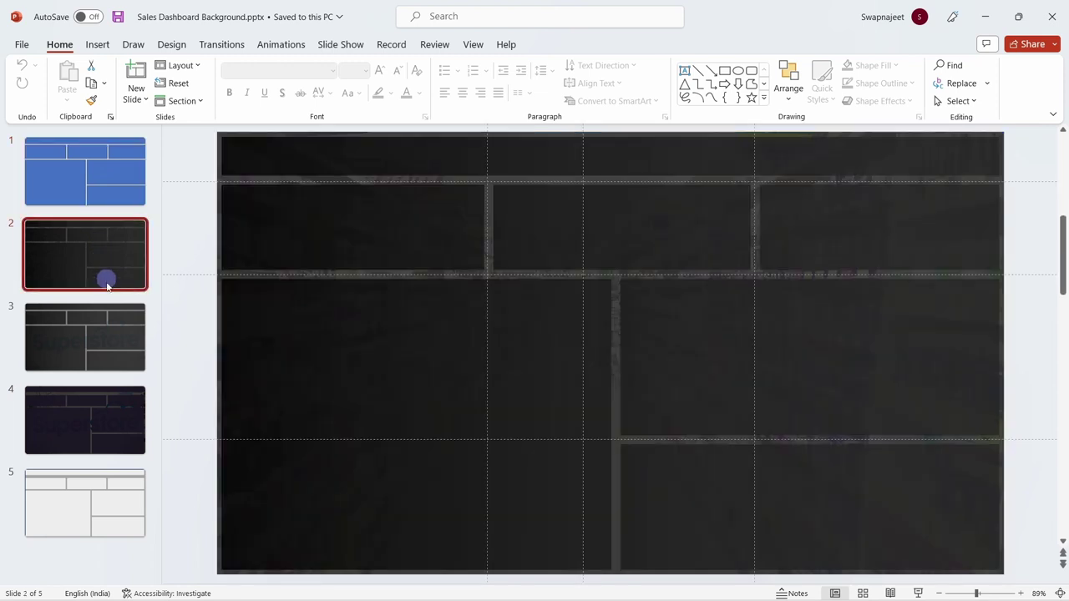
left_click(108, 337)
left_click(106, 431)
left_click(100, 490)
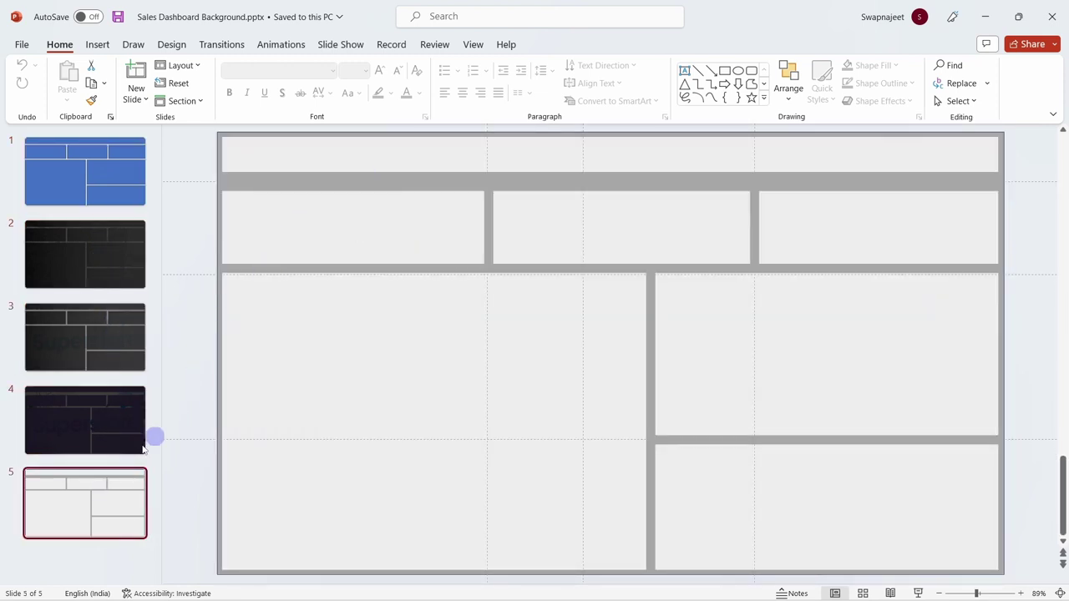
Try to export slide 4, the dark Superstore background, to the Desktop in JPEG File Interchange Format.
left_click(111, 441)
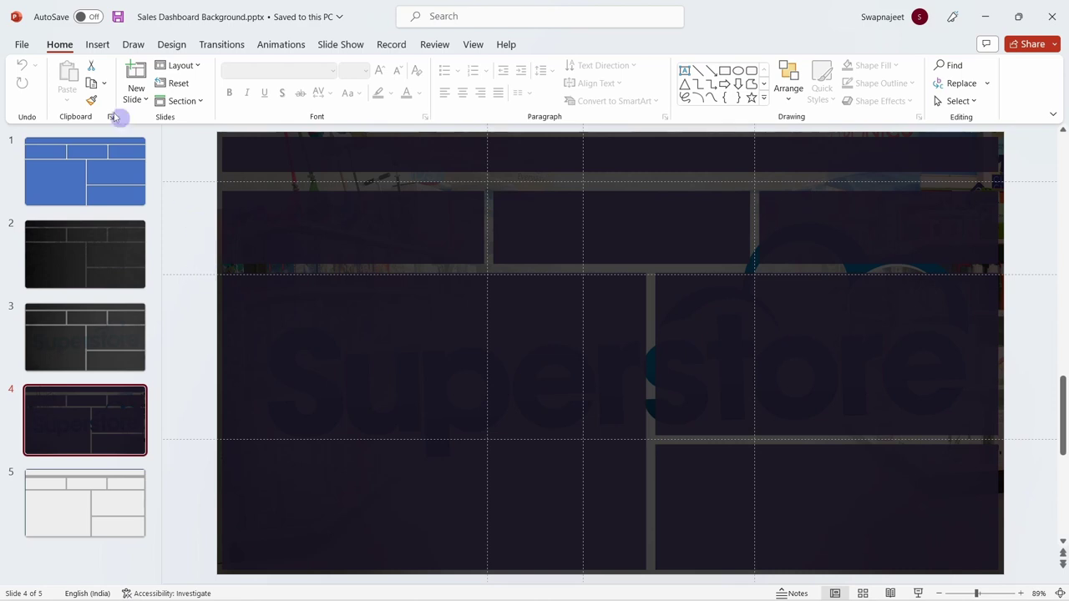
left_click(22, 46)
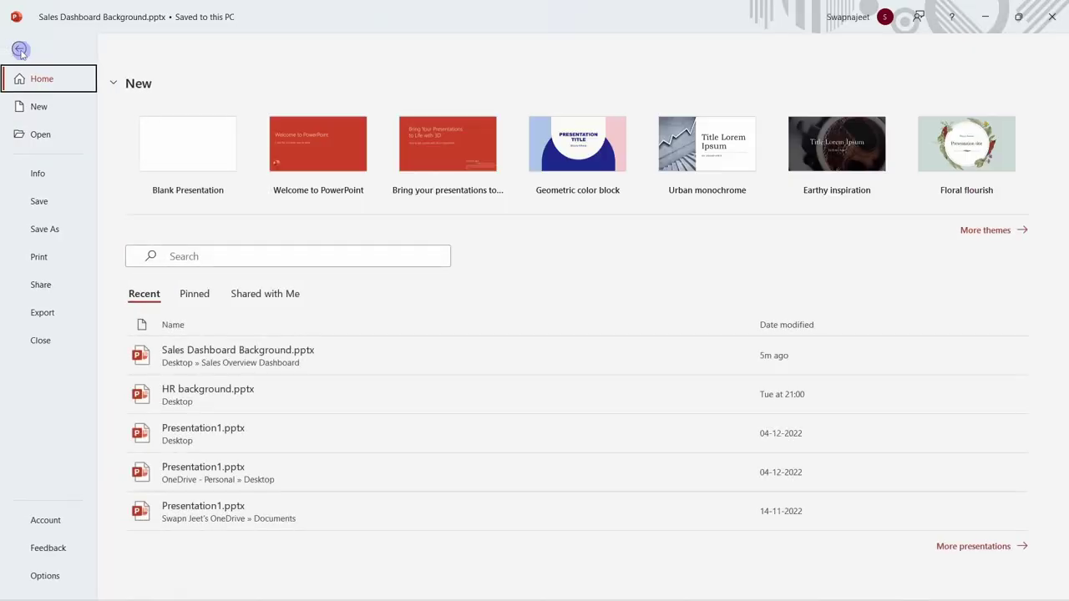
left_click(50, 232)
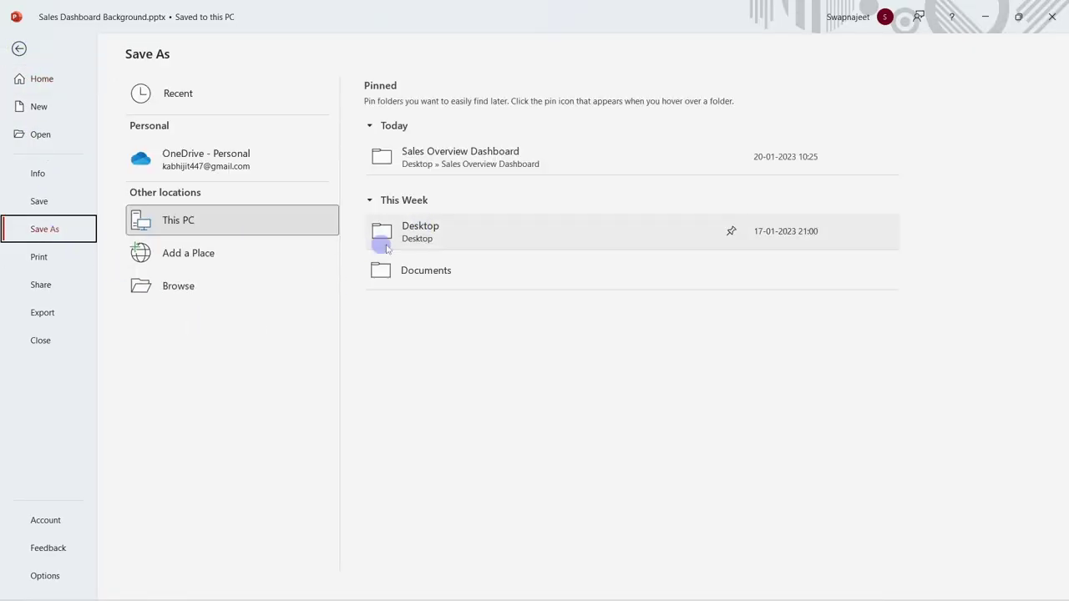
left_click(407, 229)
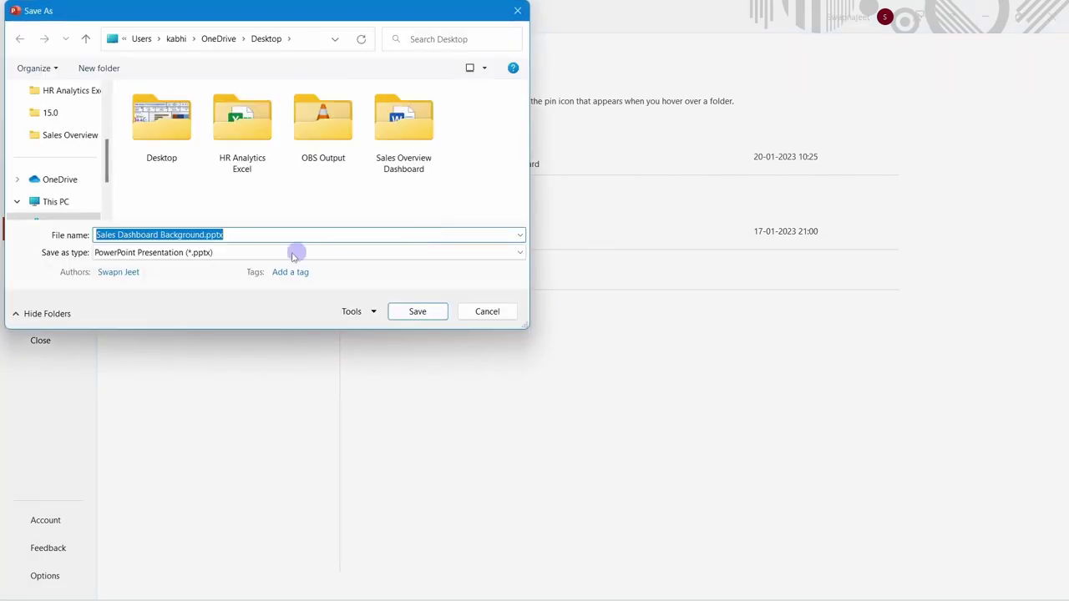
left_click(240, 253)
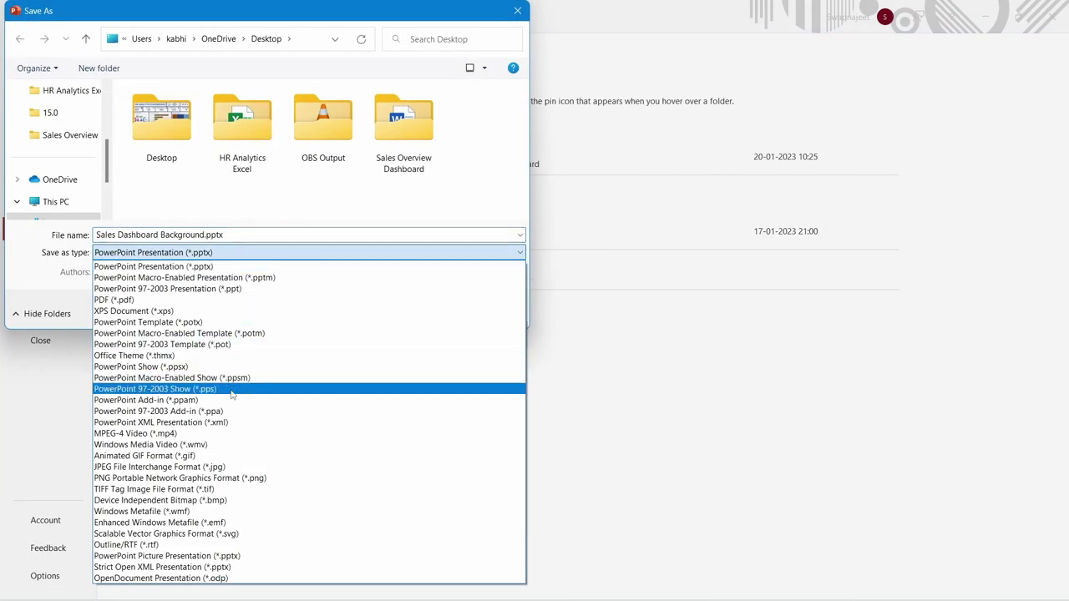
left_click(218, 469)
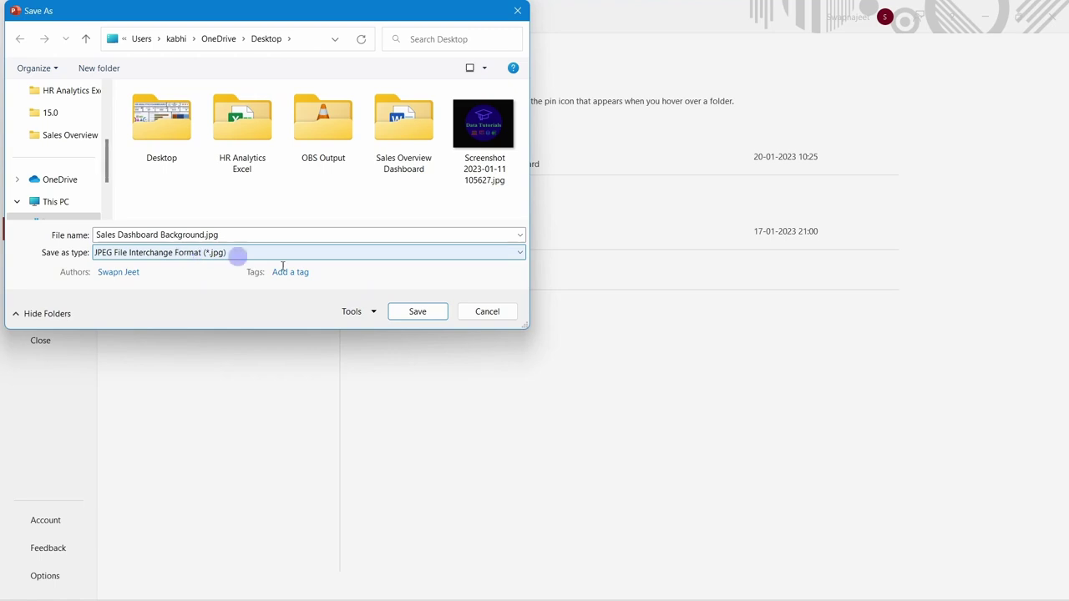
left_click(416, 321)
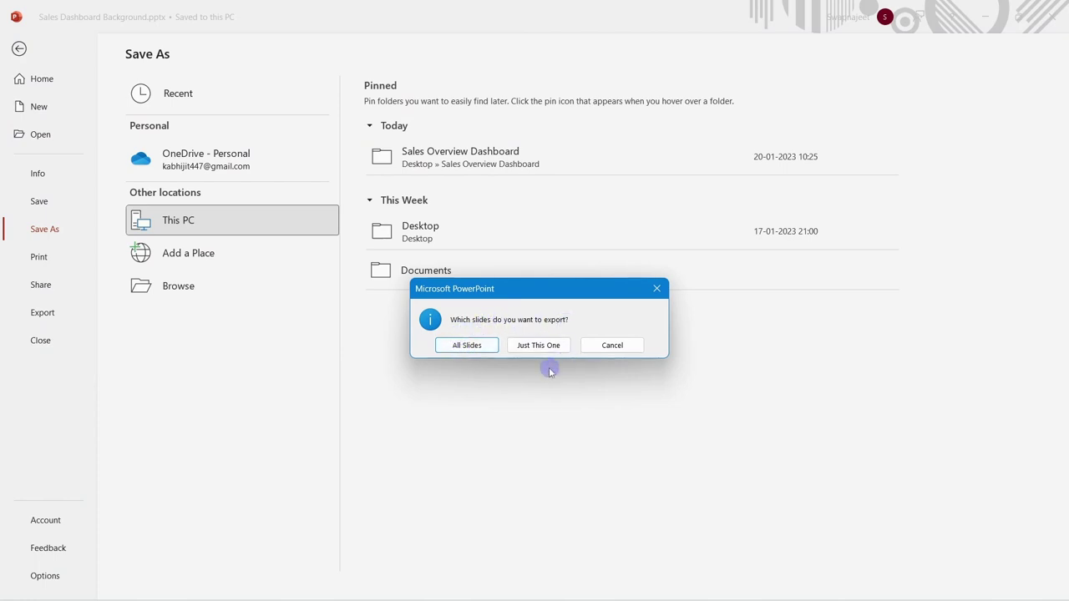
left_click(659, 291)
left_click(25, 61)
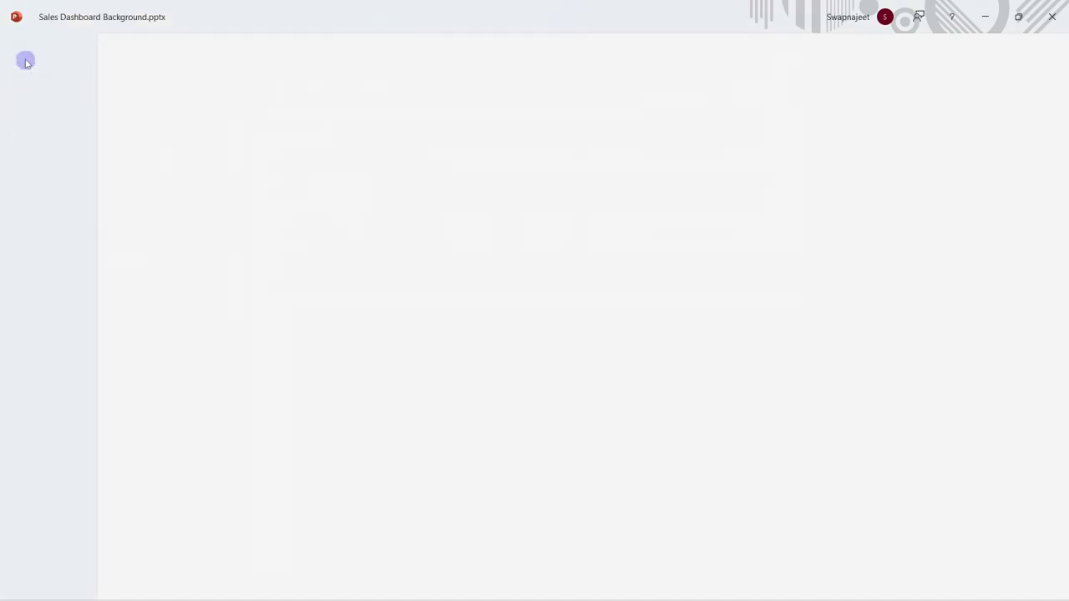
Preview HR background.jpg from the Desktop's Sales Overview Dashboard folder in File Explorer, close it and switch back to Tableau's Book1.
left_click(473, 588)
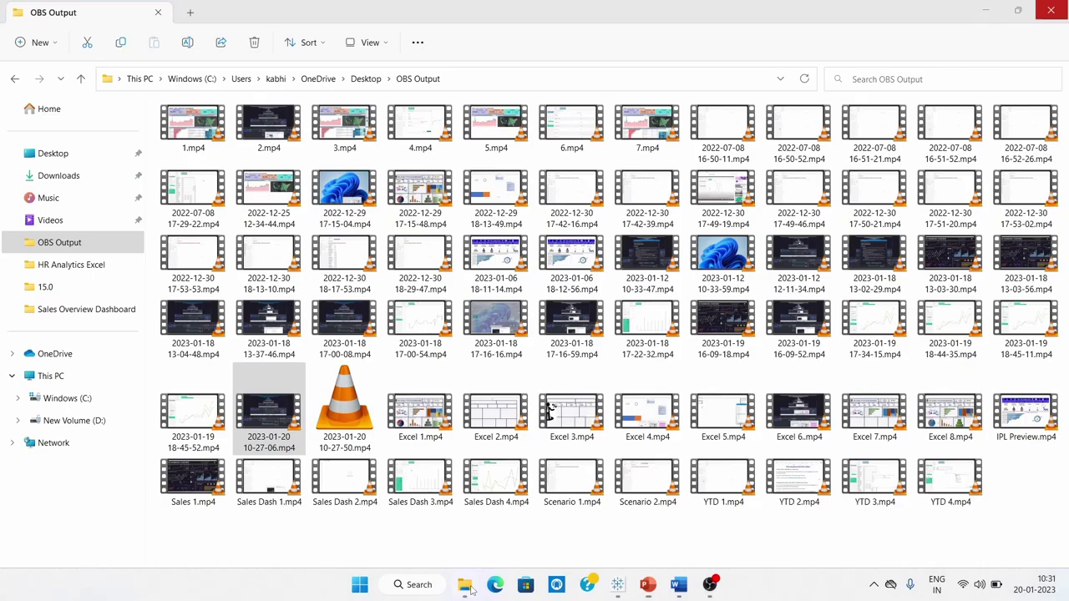
left_click(44, 380)
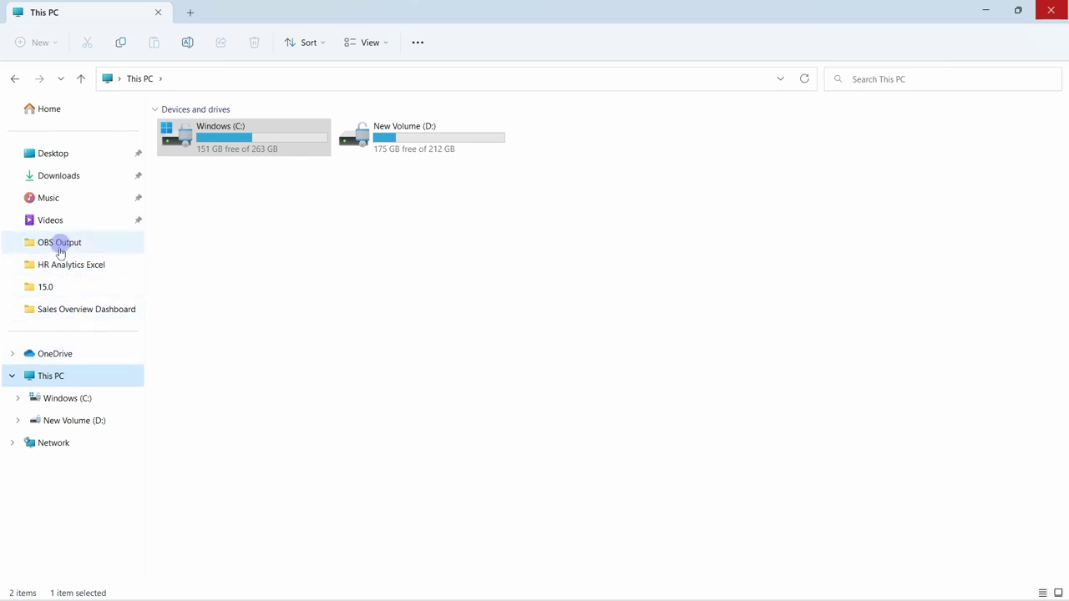
left_click(50, 155)
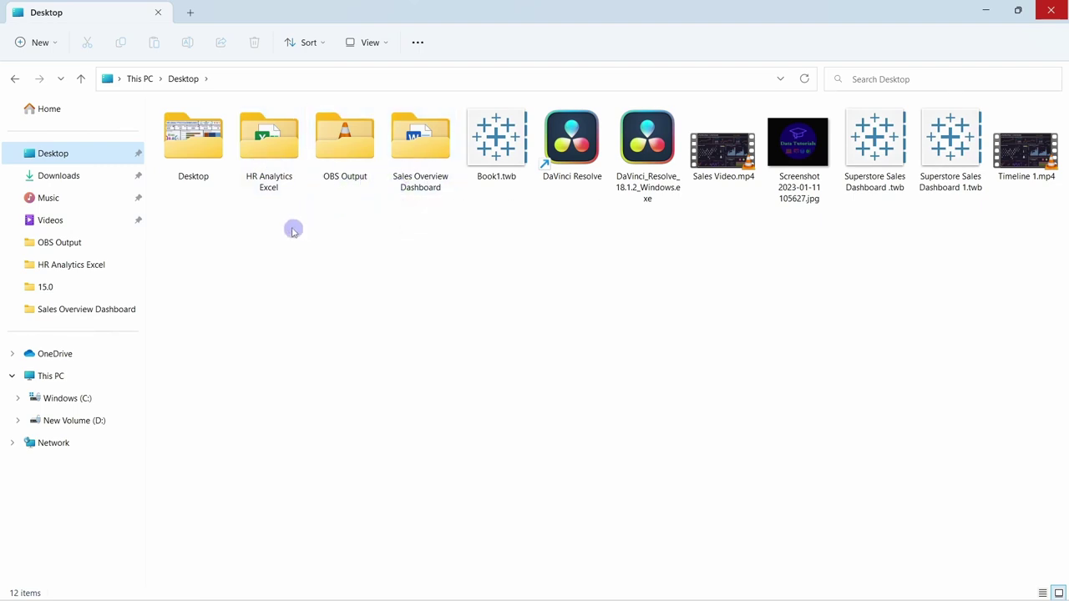
left_click(409, 189)
double_click(409, 190)
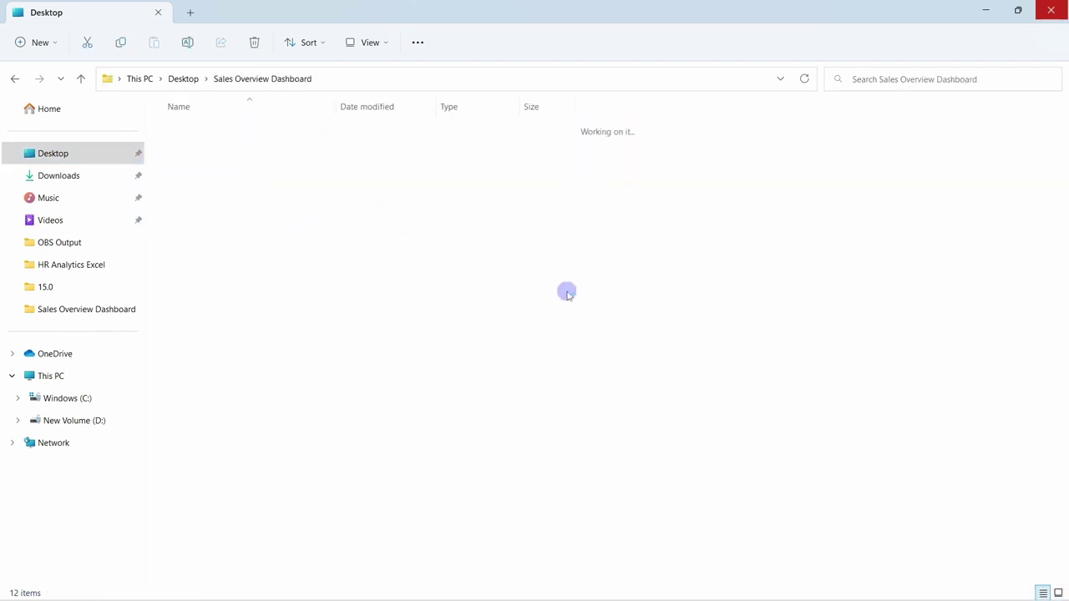
double_click(570, 183)
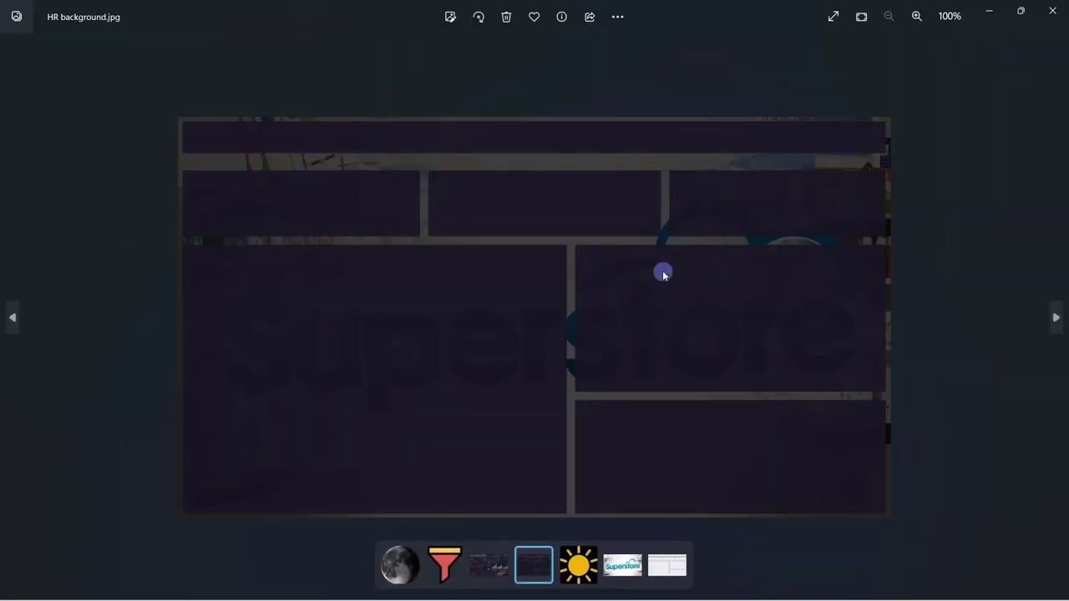
scroll(663, 274, "up", 1)
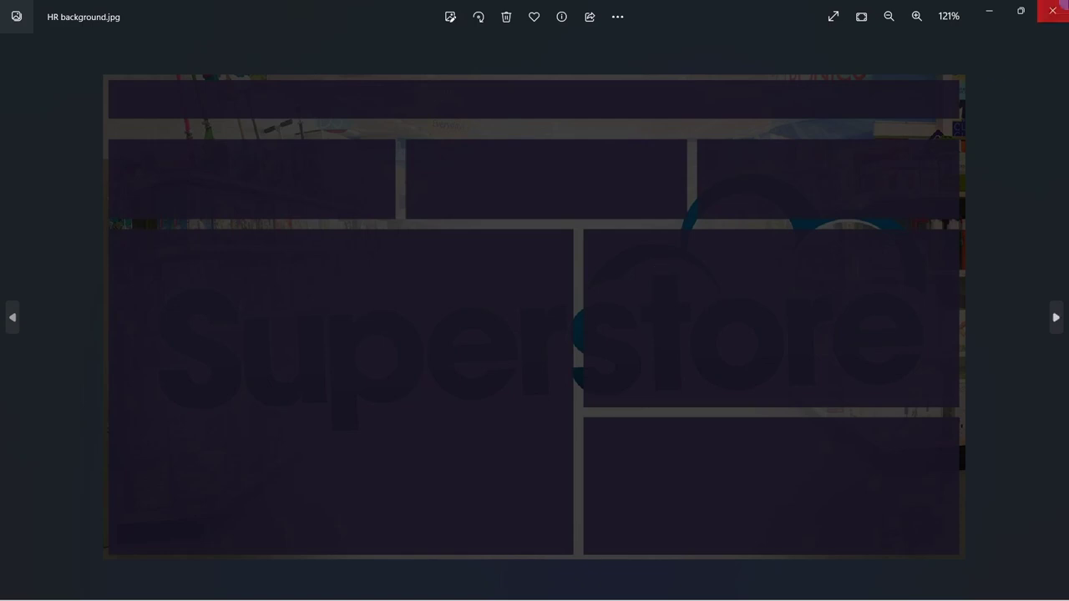
left_click(1052, 11)
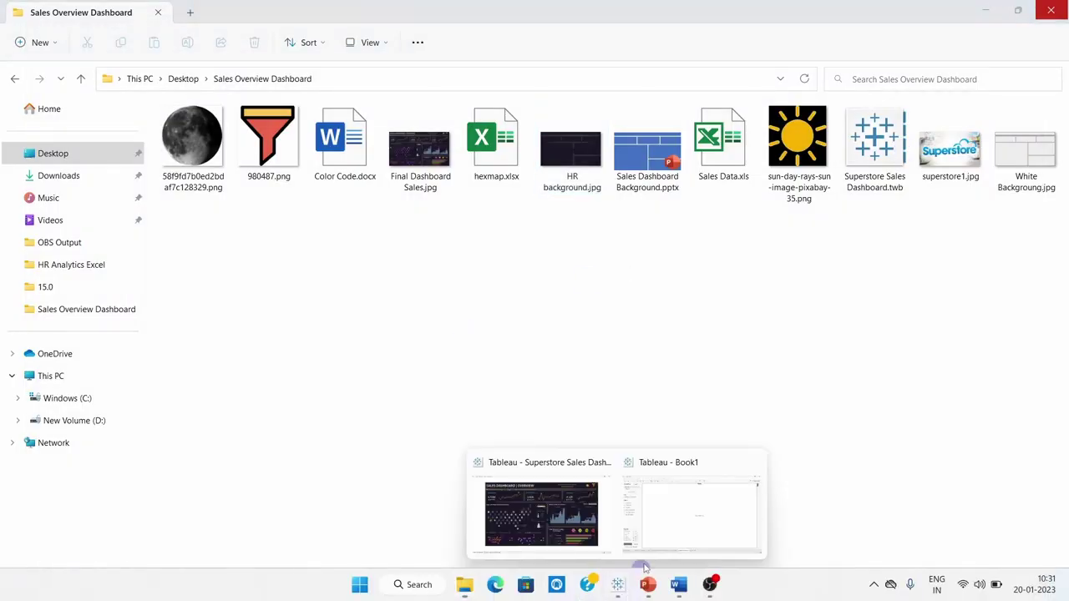
left_click(659, 542)
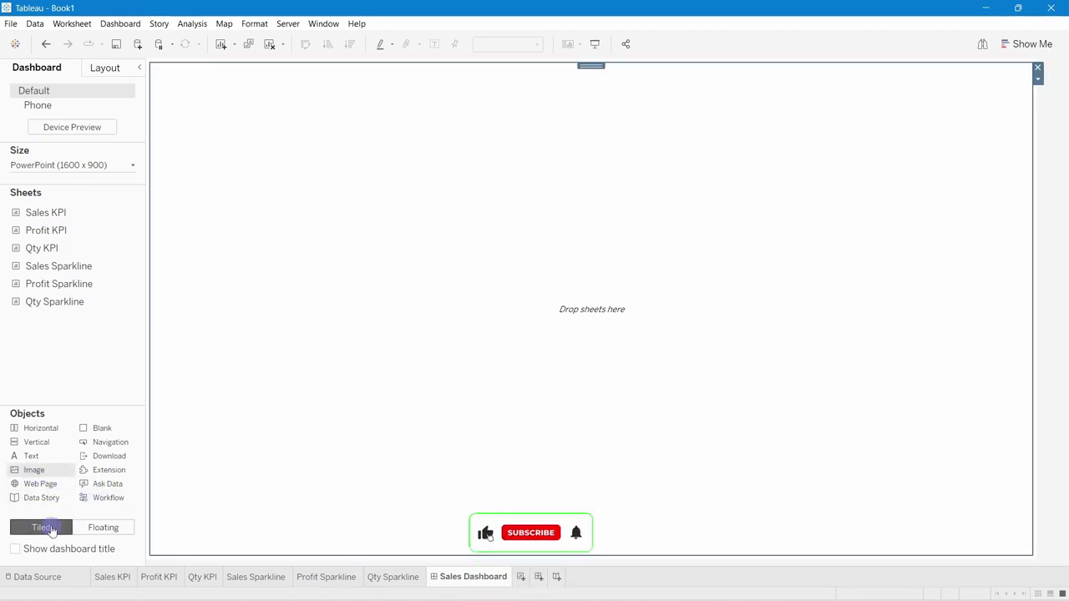
Add a tiled image object showing HR background.jpg to the Sales Dashboard, with Fit Image and Center Image enabled.
left_click_drag(46, 471, 305, 362)
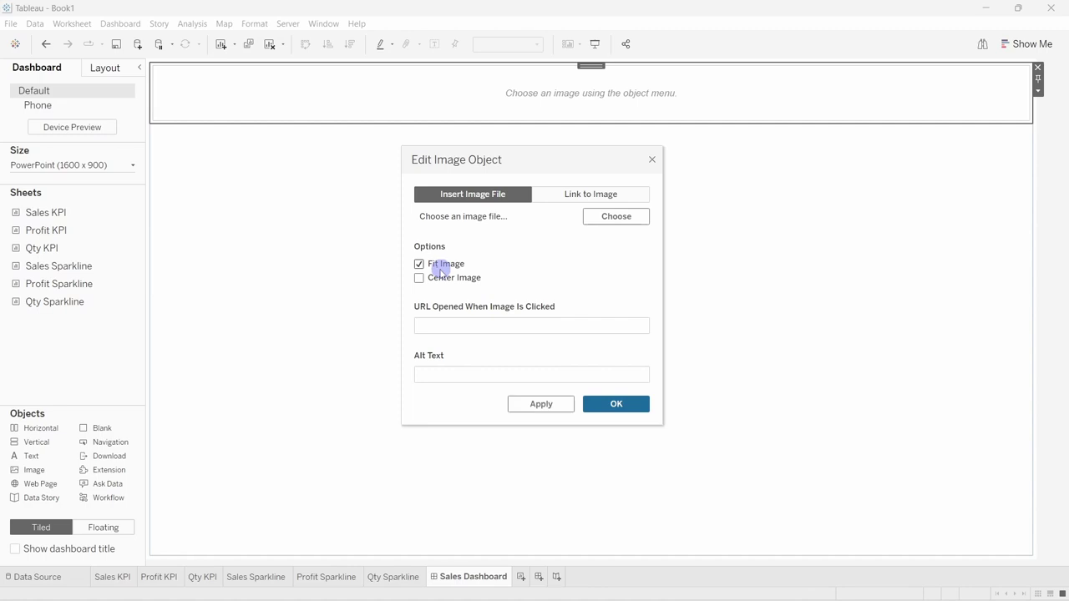
left_click(602, 219)
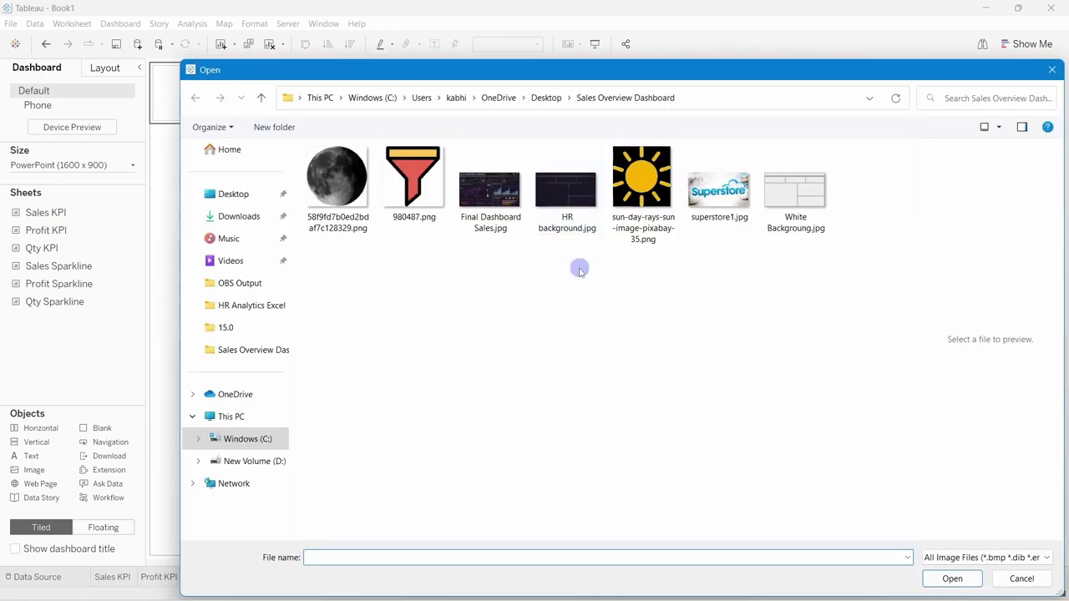
left_click(567, 190)
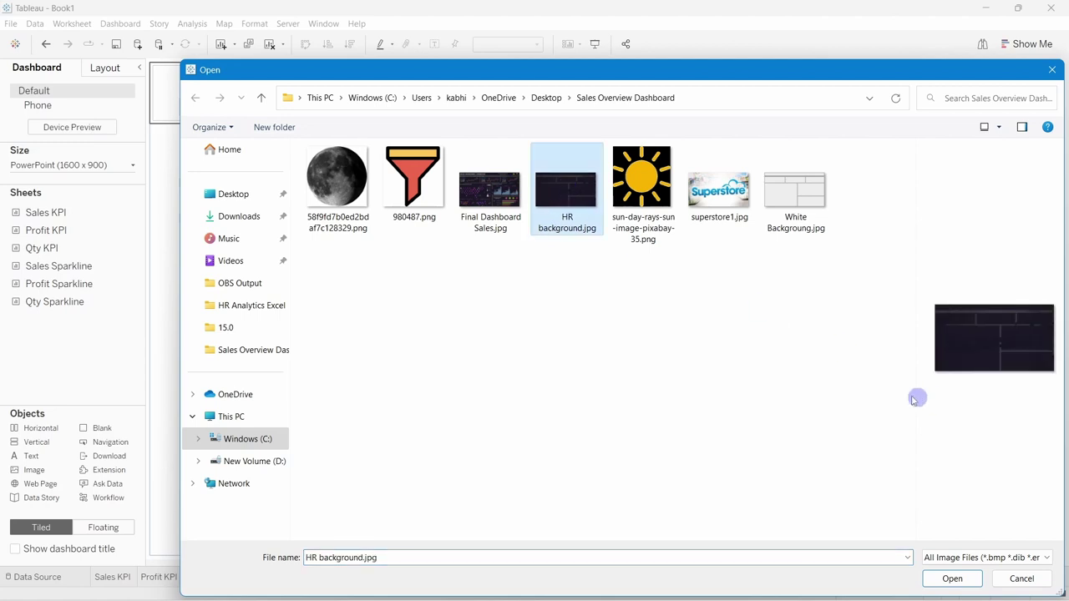
left_click(952, 578)
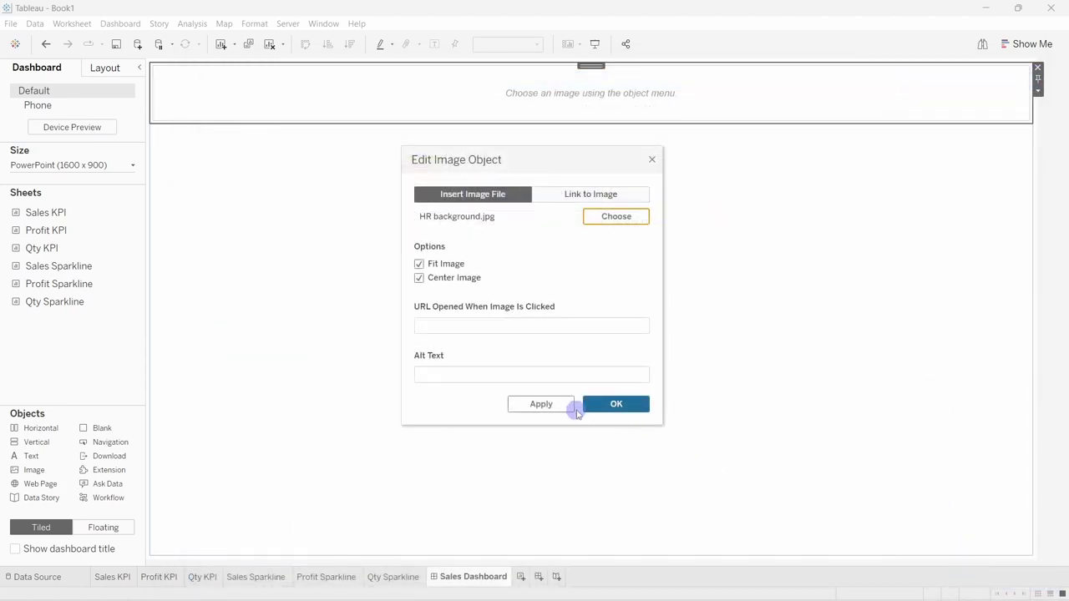
left_click(567, 405)
left_click(610, 405)
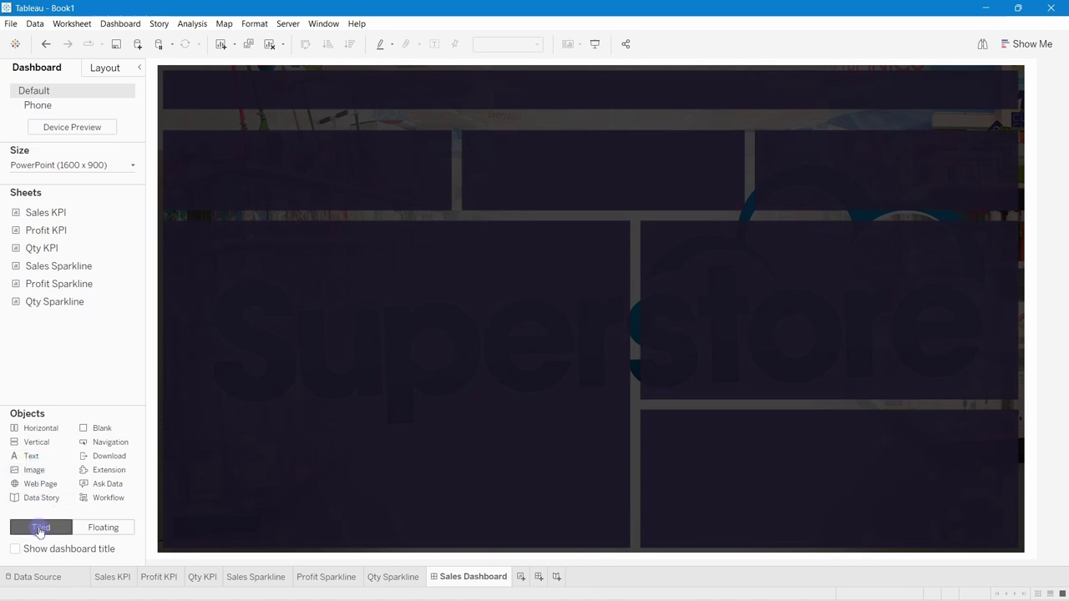
Add a floating text object to the dashboard reading "SALES DASHBOARD | OVERVIEW".
left_click(100, 533)
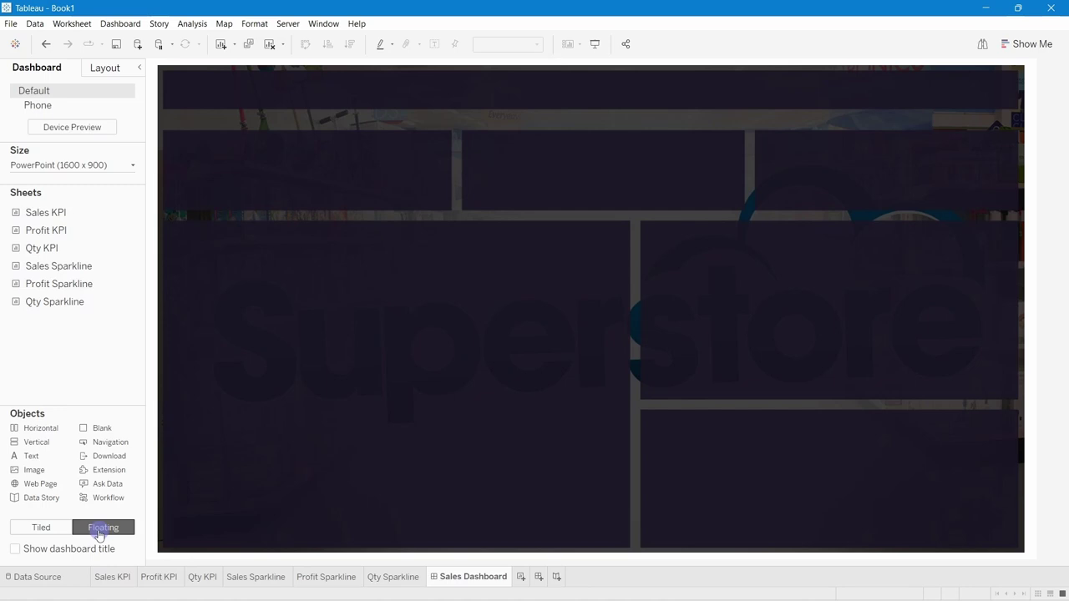
left_click_drag(34, 443, 258, 187)
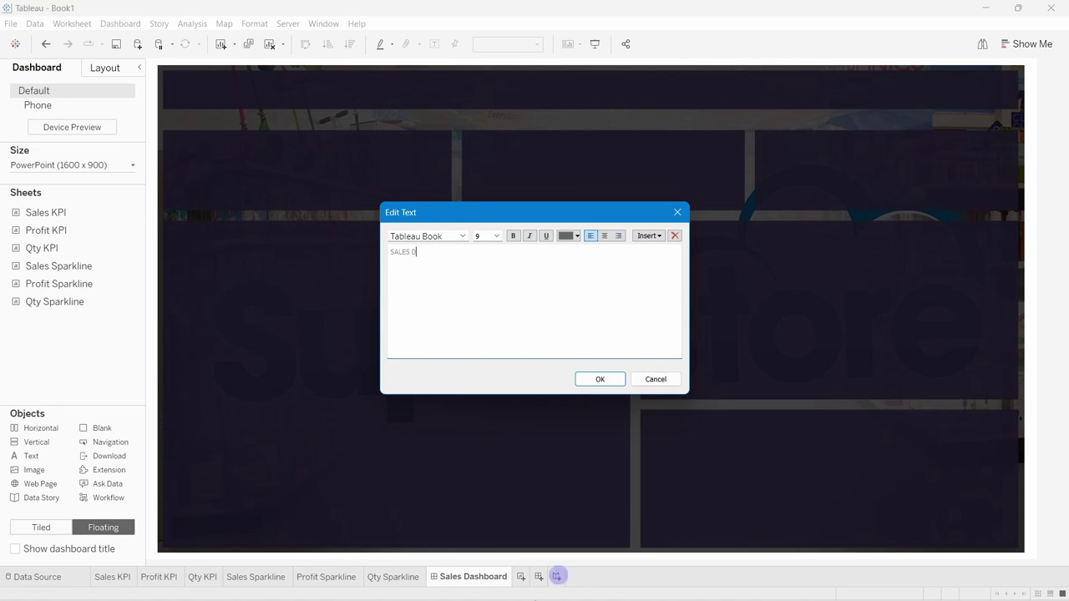
mouse_move(584, 594)
mouse_move(618, 586)
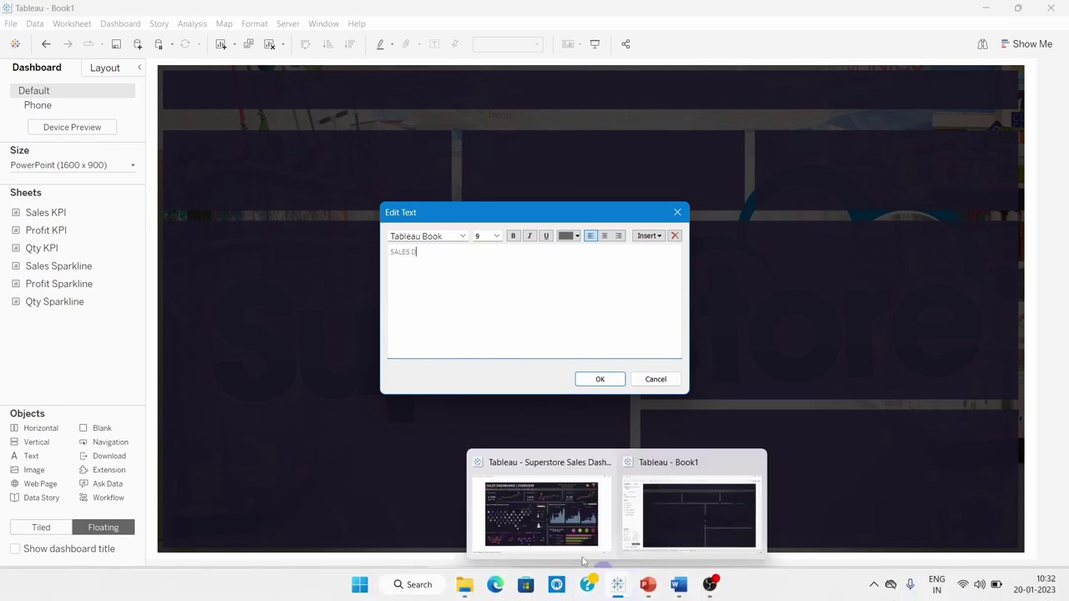
mouse_move(558, 539)
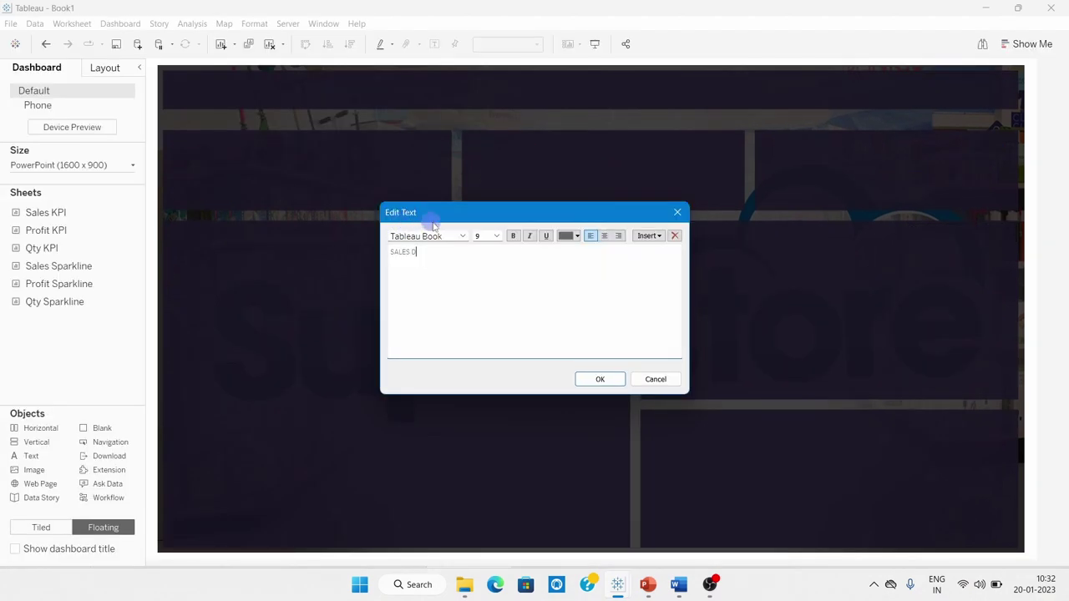
left_click(461, 299)
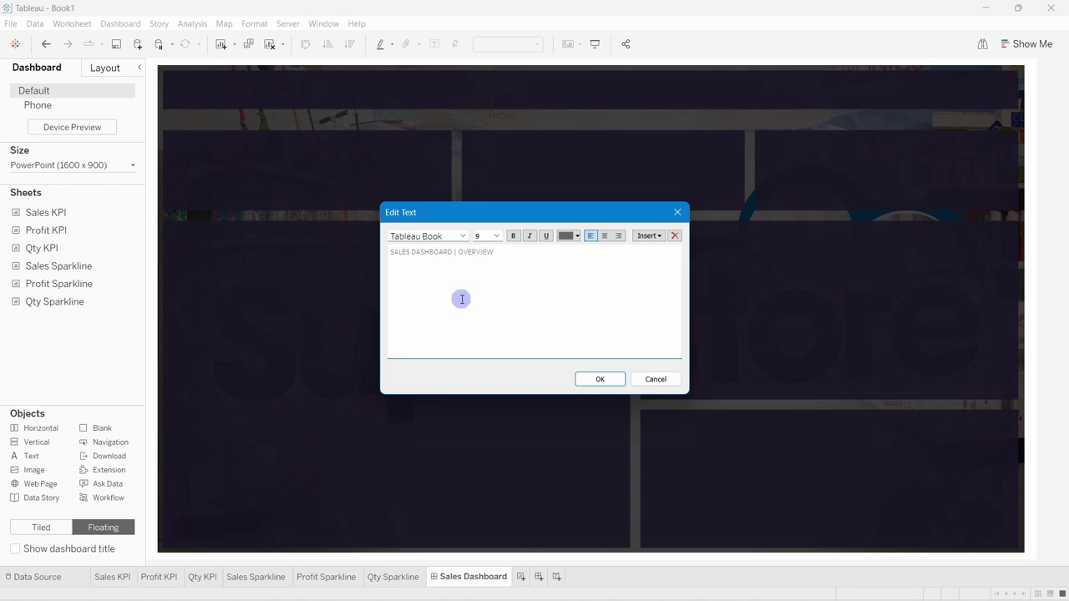
Format the whole title text as Tableau Bold, size 26, in light gray and apply it.
left_click_drag(495, 252, 391, 244)
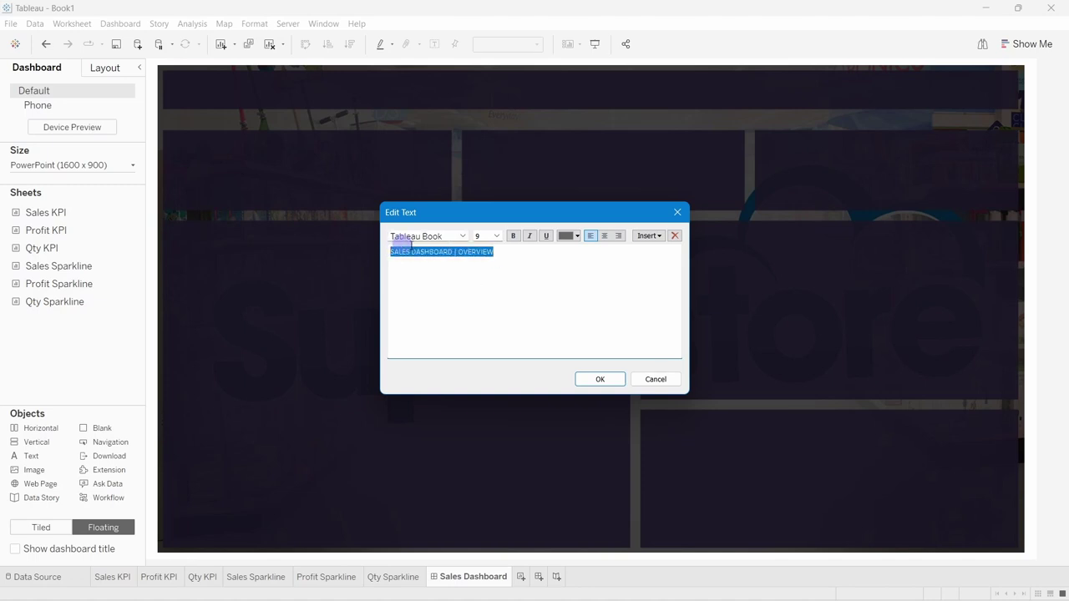
left_click(461, 236)
left_click(417, 256)
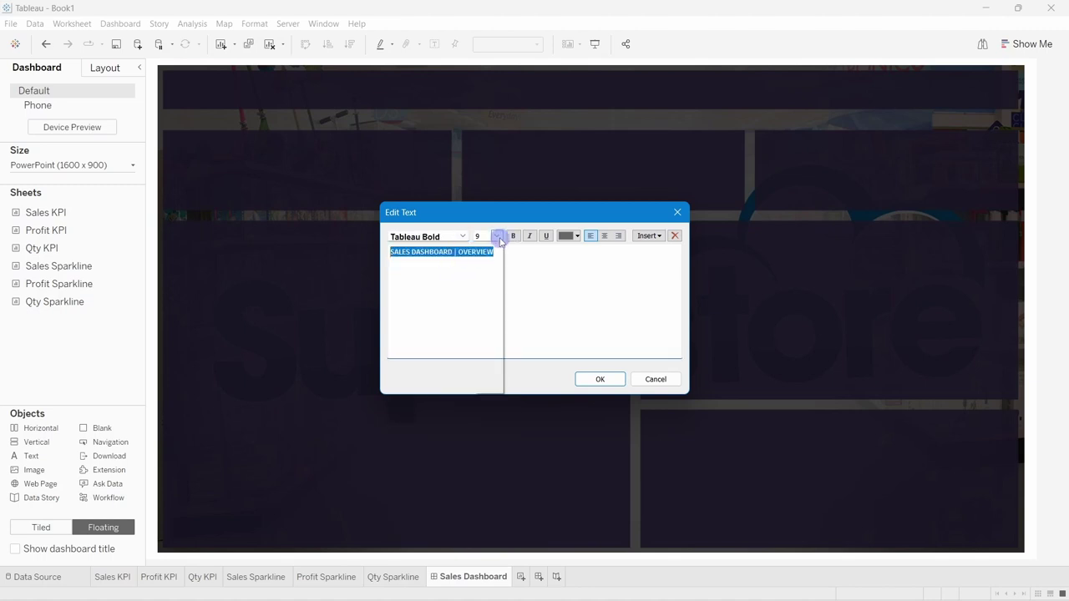
left_click(497, 236)
left_click(478, 352)
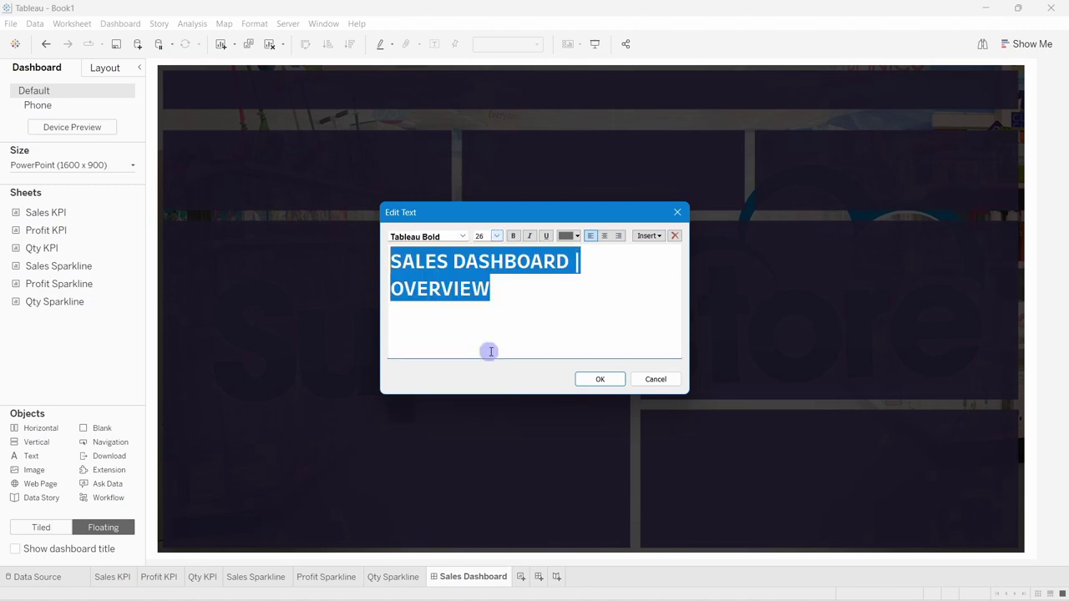
left_click(569, 237)
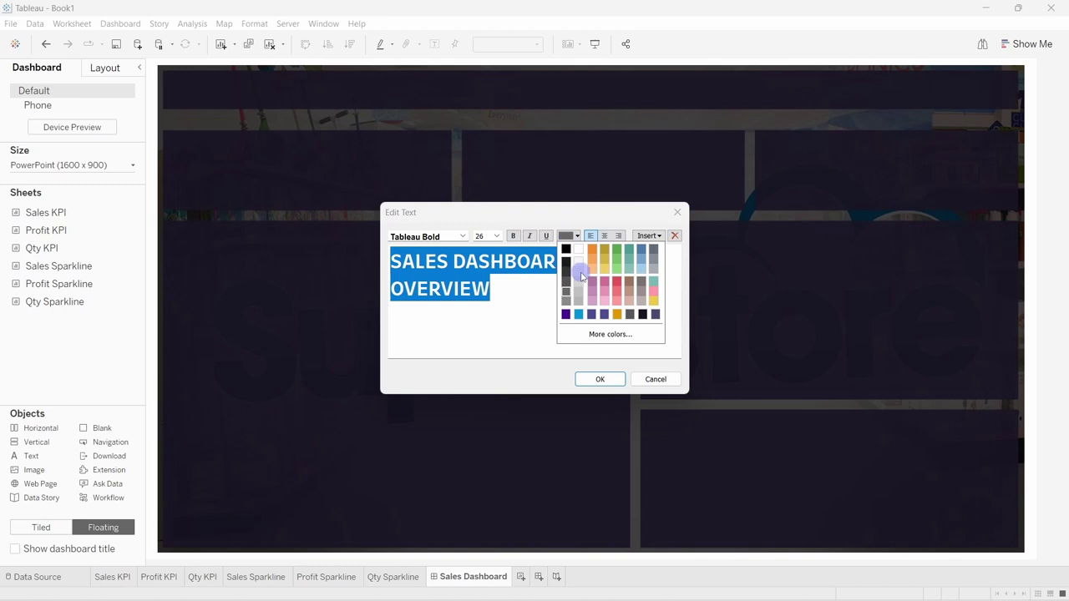
left_click(579, 270)
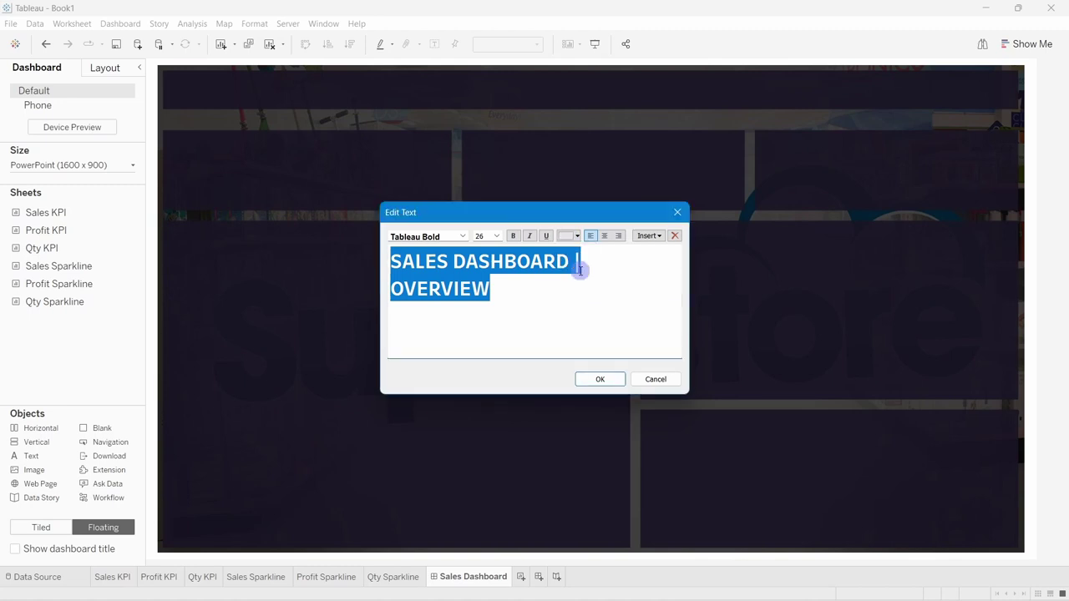
left_click(618, 379)
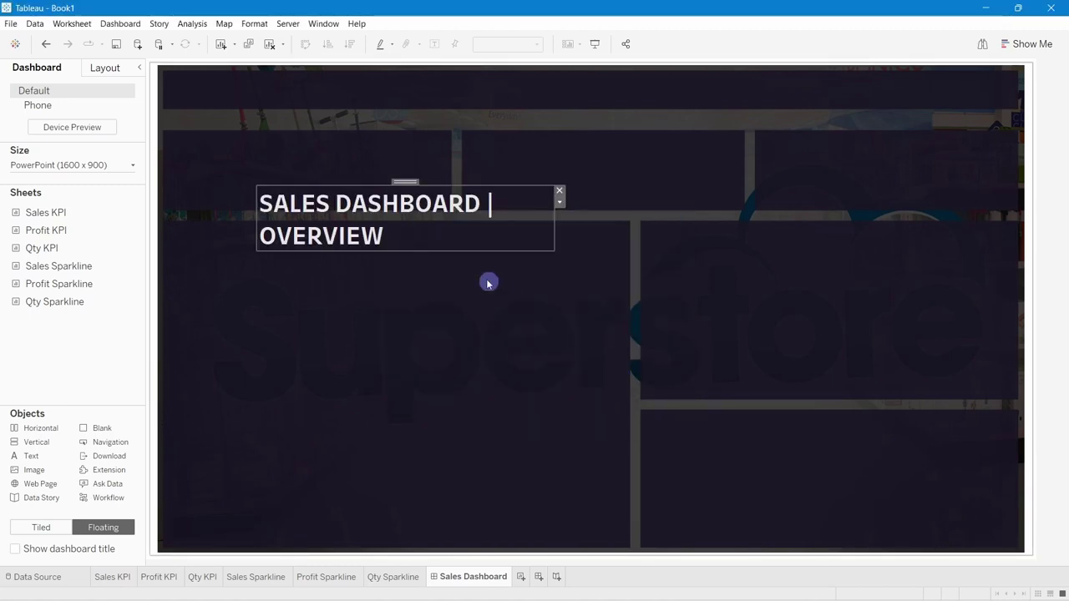
Widen the title box to fit its text on one line, reduce its height and place it in the background's header band.
left_click_drag(556, 229, 674, 217)
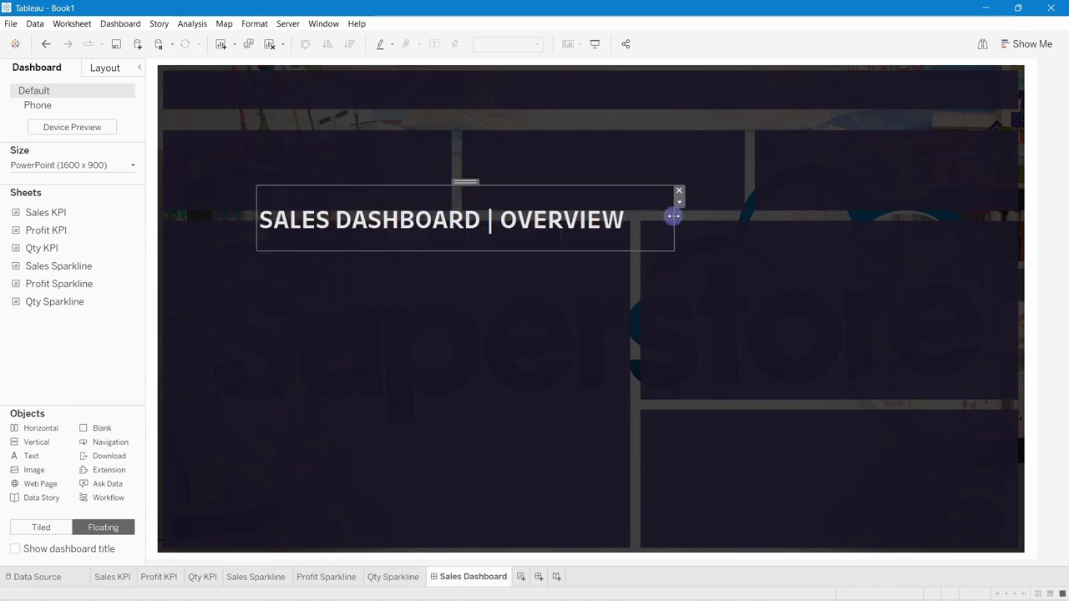
left_click_drag(489, 249, 496, 222)
left_click_drag(469, 181, 380, 67)
left_click(489, 344)
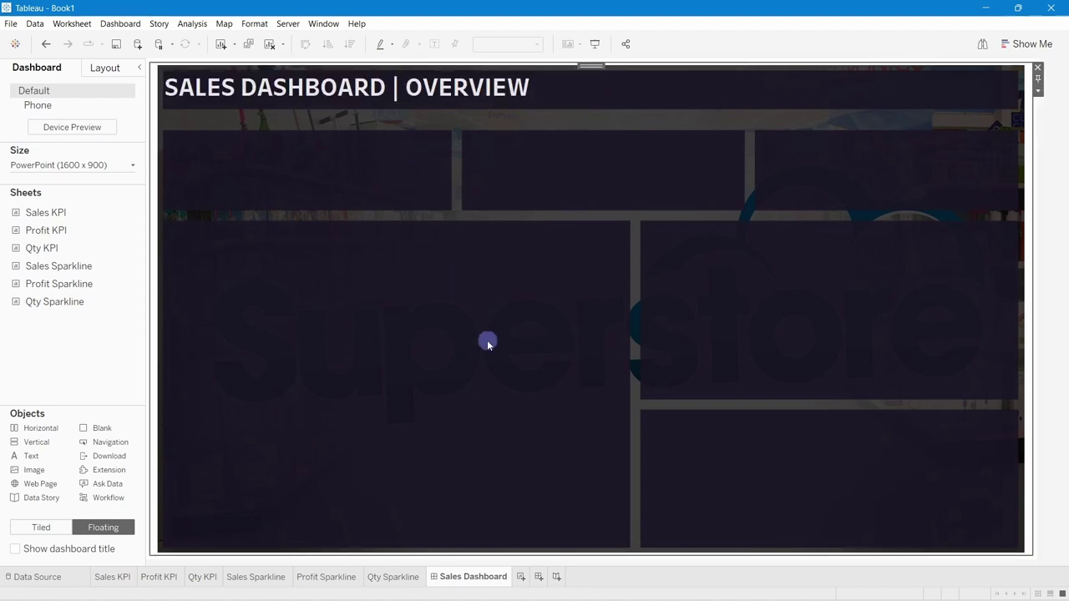
left_click(207, 92)
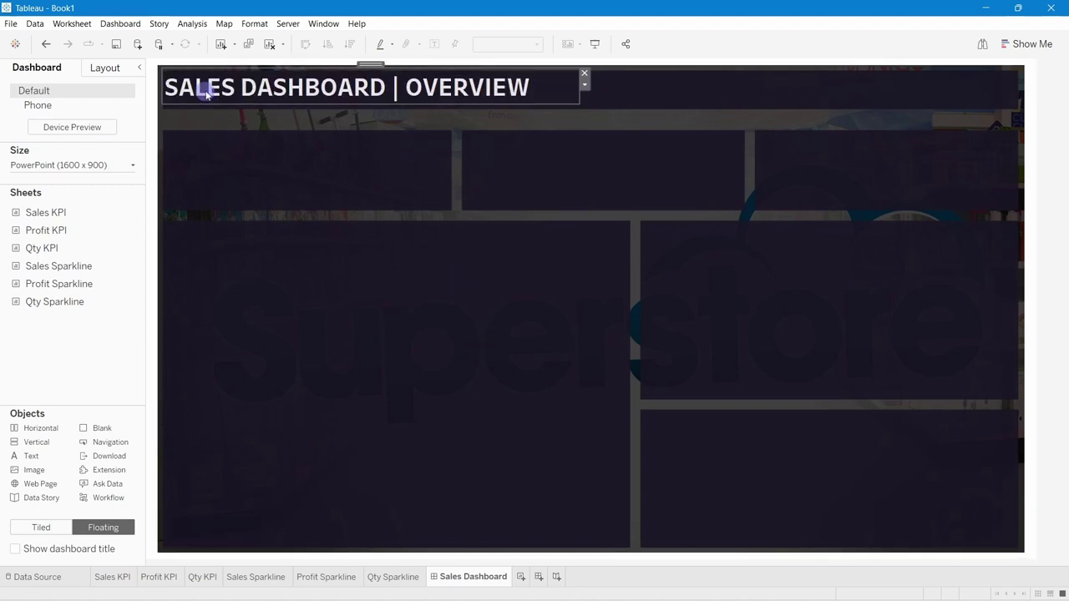
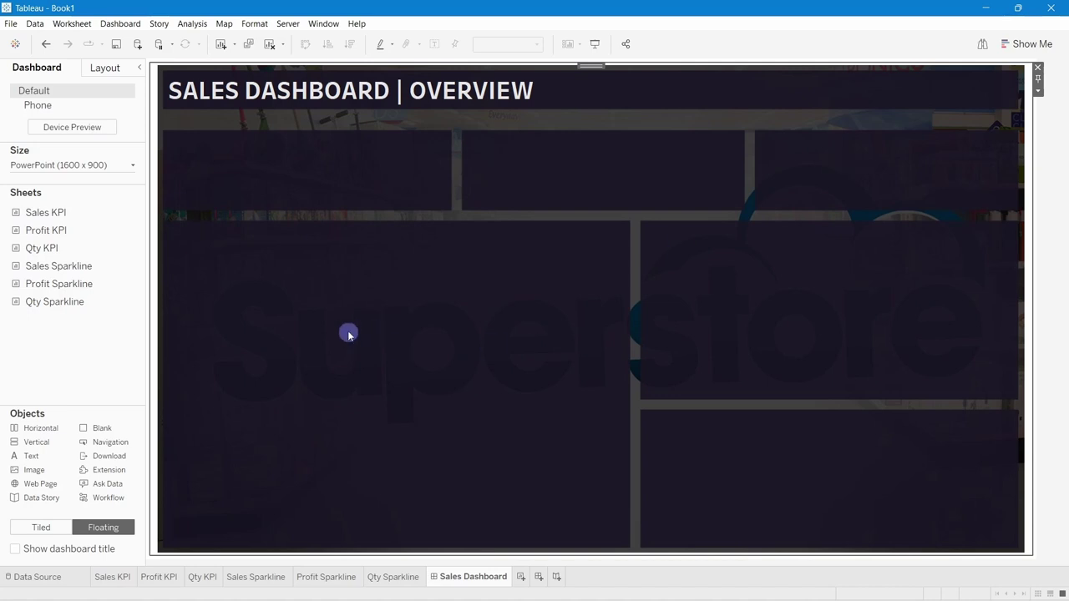
Add a floating horizontal container and size it to fit the first KPI panel below the header band.
left_click_drag(31, 428, 166, 139)
left_click_drag(462, 185, 448, 191)
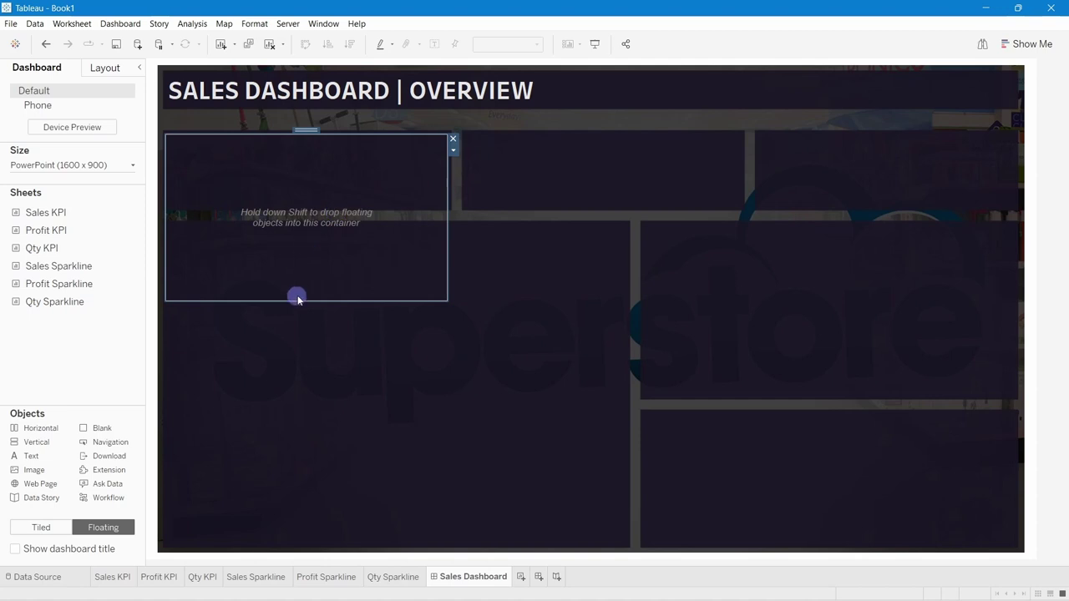
left_click_drag(298, 298, 316, 206)
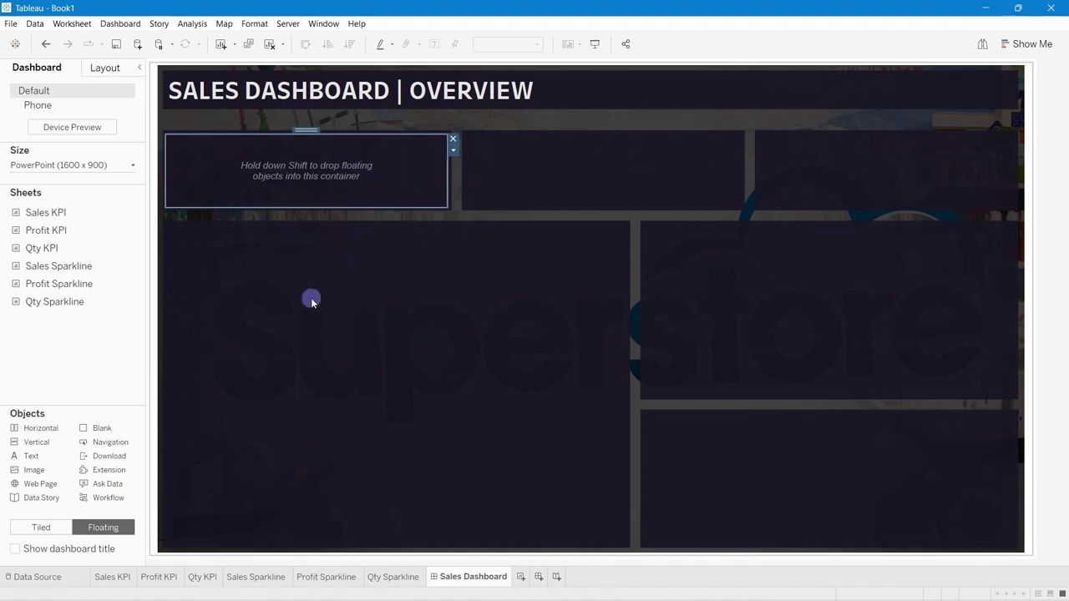
Place the Sales KPI sheet as a tiled item inside the horizontal container and hide its title.
mouse_move(55, 238)
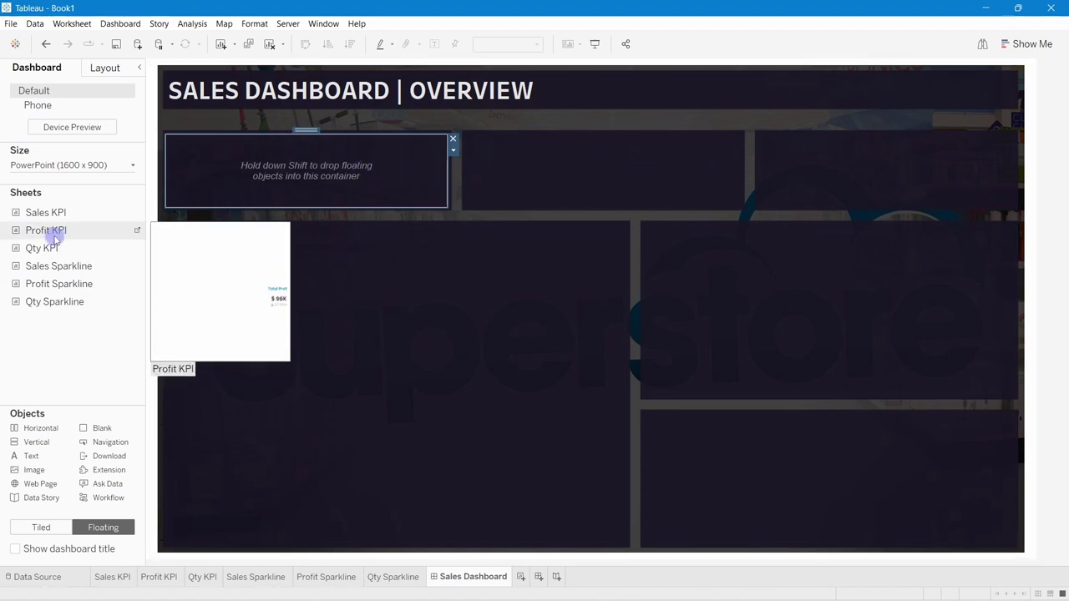
mouse_move(50, 216)
mouse_move(50, 215)
left_mouse_down()
mouse_move(219, 167)
mouse_move(37, 200)
left_mouse_up()
mouse_move(38, 219)
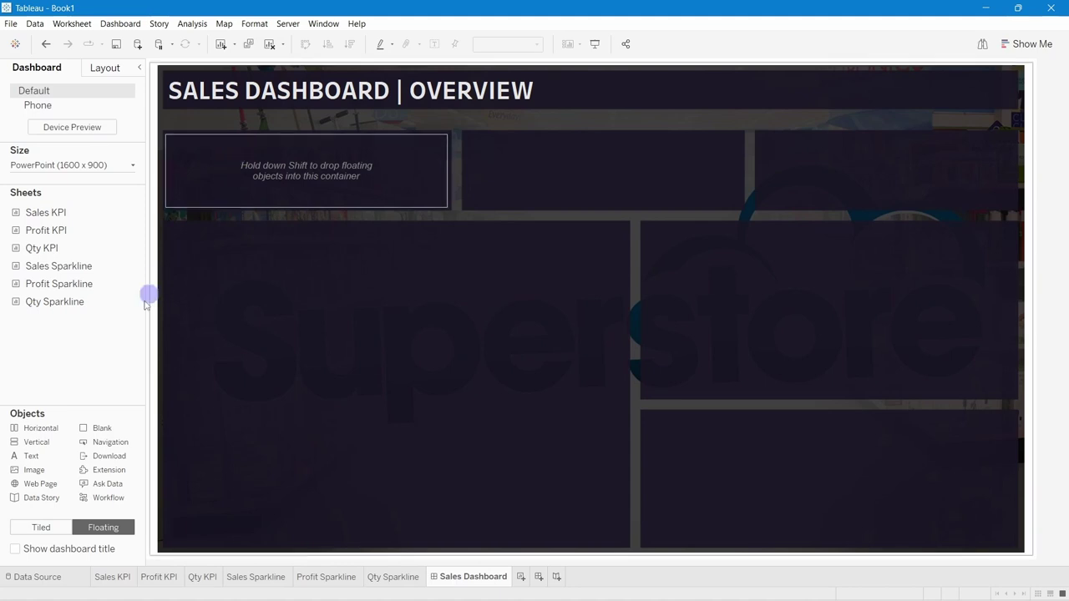
left_click(48, 529)
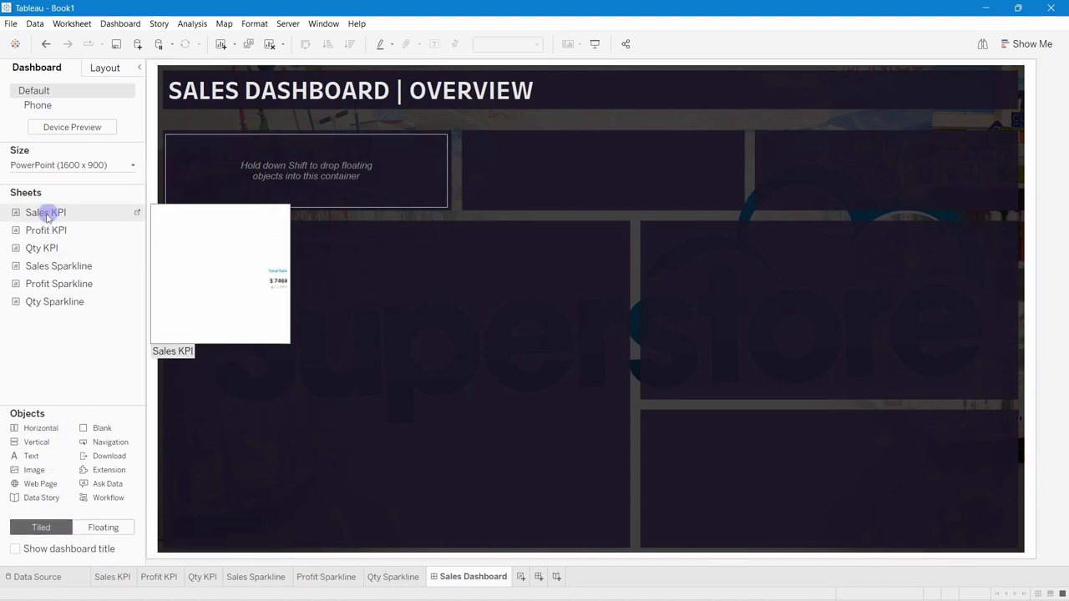
left_click_drag(61, 215, 210, 177)
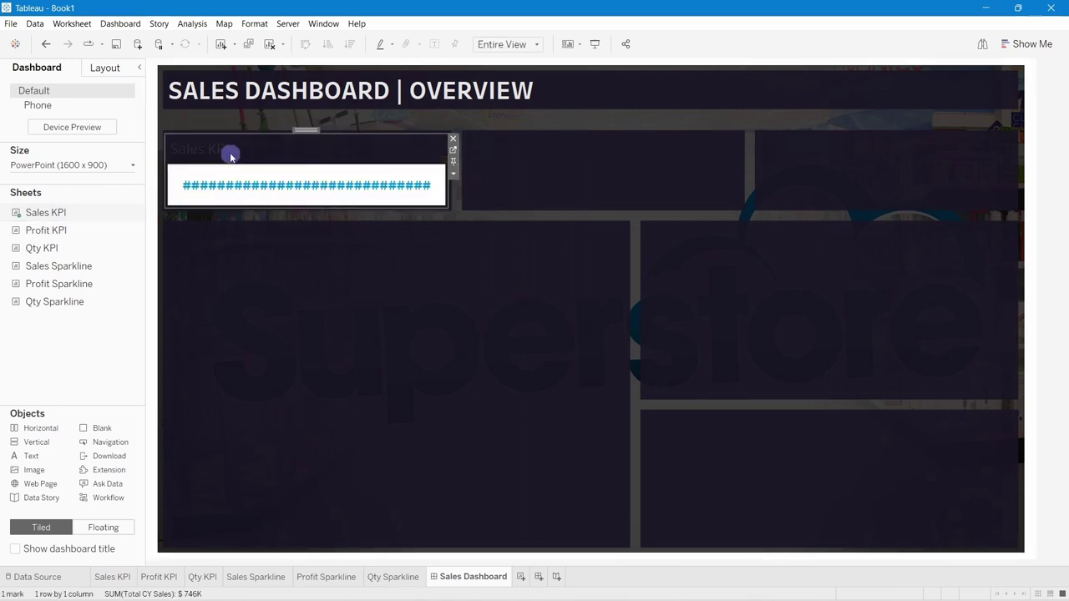
right_click(194, 152)
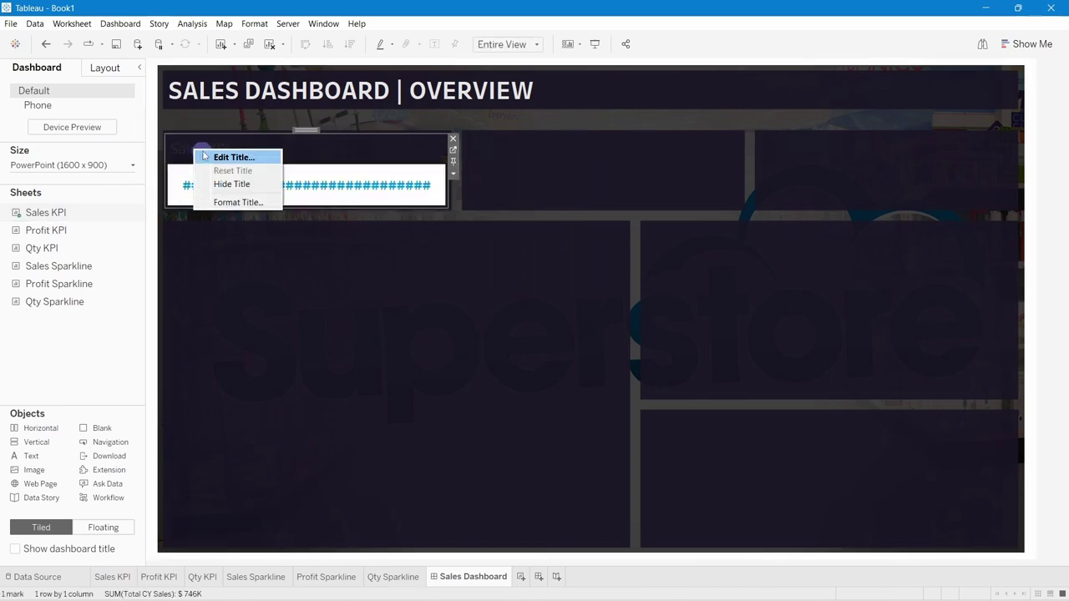
left_click(236, 181)
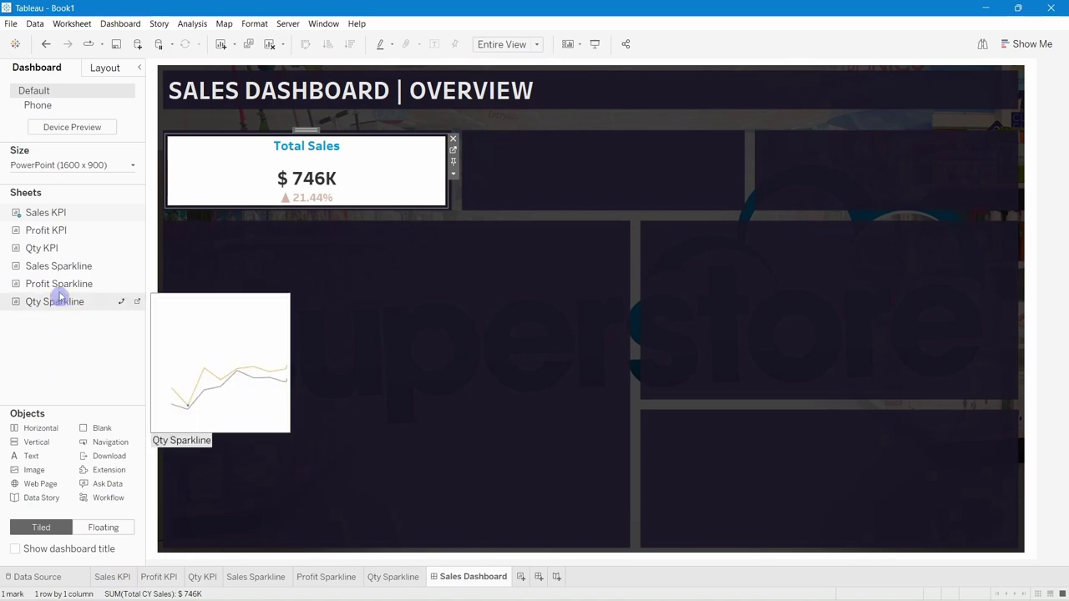
Place the Sales Sparkline sheet beside Sales KPI in the container and delete the legend container it adds.
mouse_move(45, 269)
left_mouse_down()
mouse_move(258, 172)
mouse_move(340, 158)
mouse_move(10, 291)
left_mouse_up()
left_click(48, 523)
left_click(76, 260)
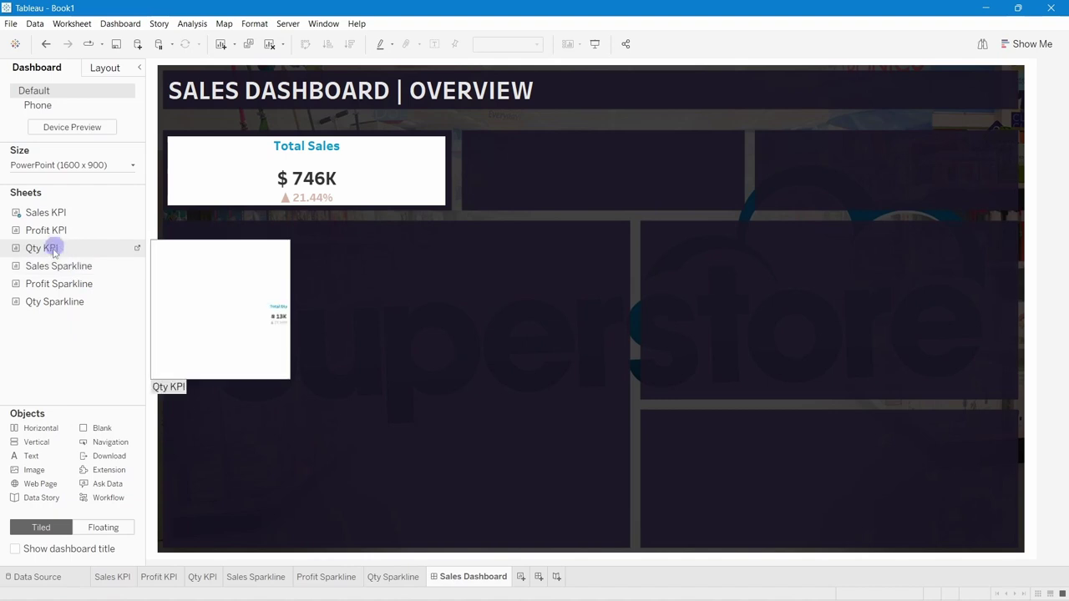
mouse_move(55, 269)
left_mouse_down()
mouse_move(220, 209)
mouse_move(293, 165)
mouse_move(420, 168)
left_mouse_up()
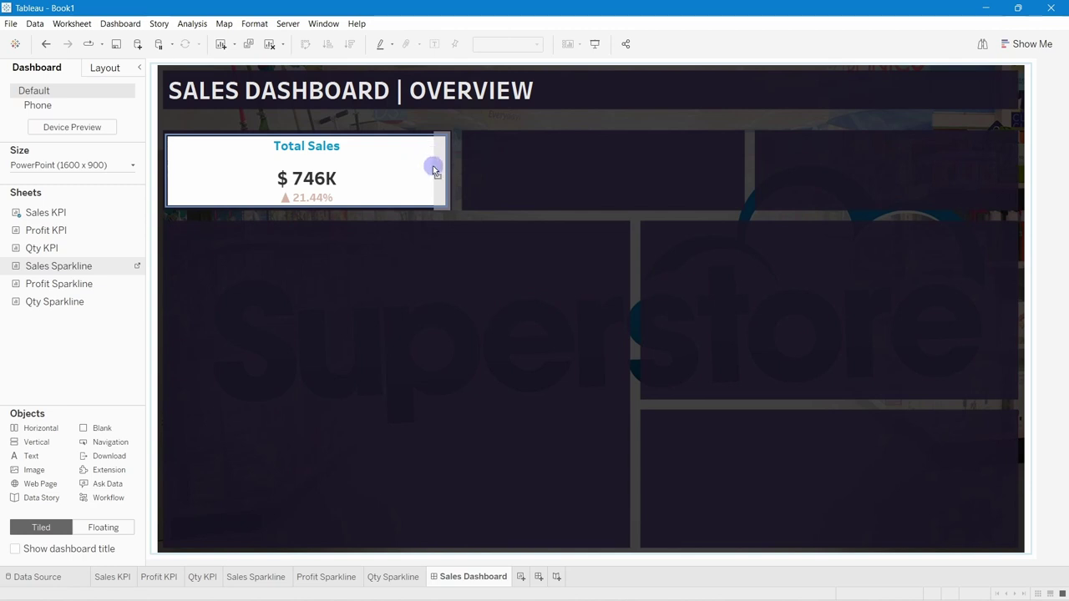
left_click_drag(434, 167, 433, 164)
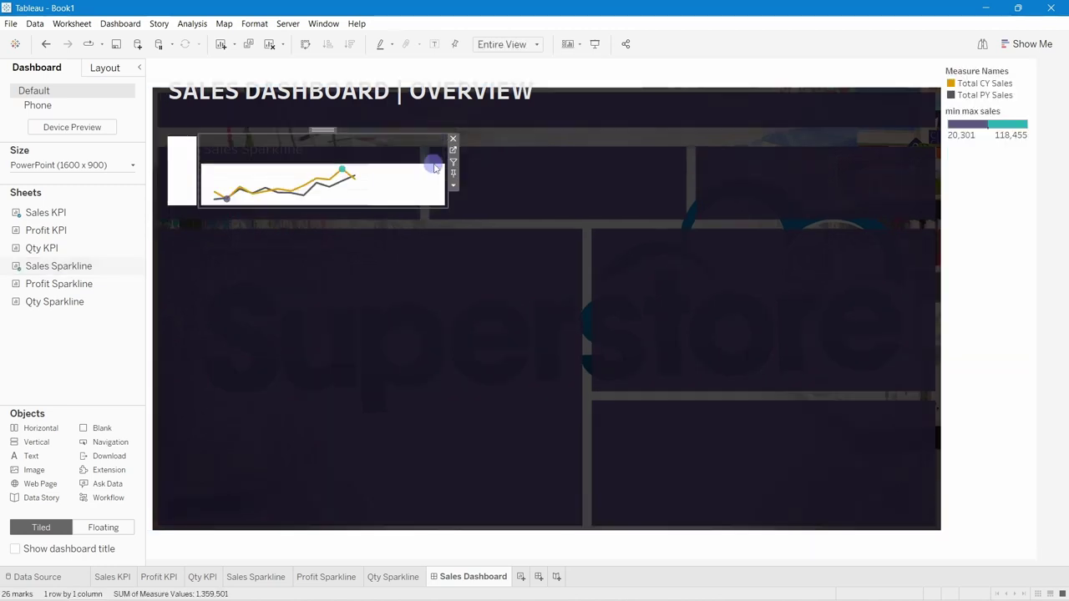
left_click(1007, 262)
left_click(1037, 67)
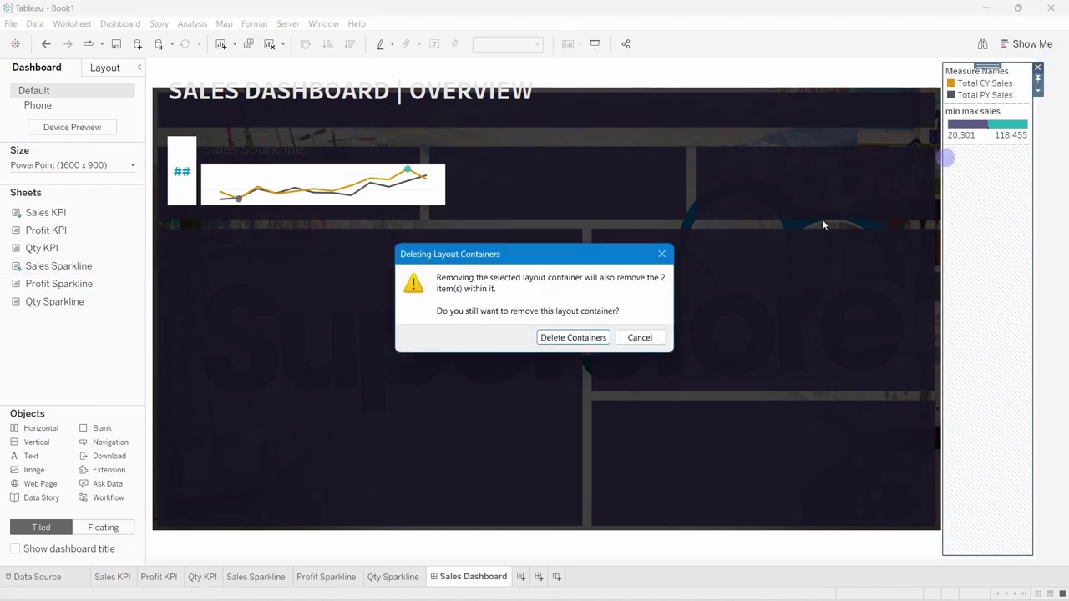
left_click(550, 337)
Hide the Sales Sparkline title and widen the Sales KPI tile until its full Total Sales text fits.
left_click(273, 155)
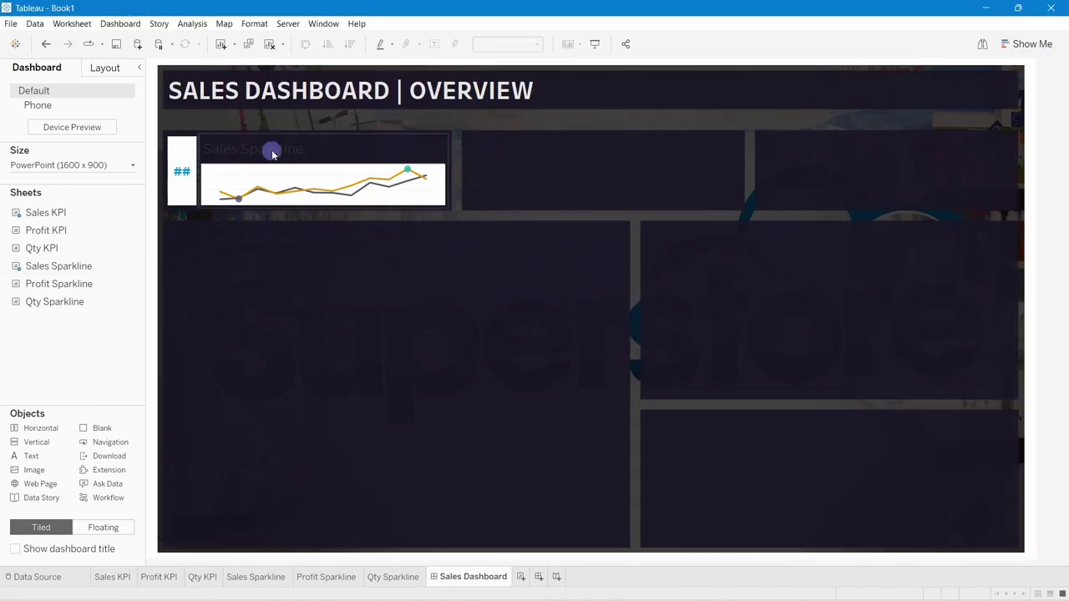
right_click(272, 153)
left_click(316, 182)
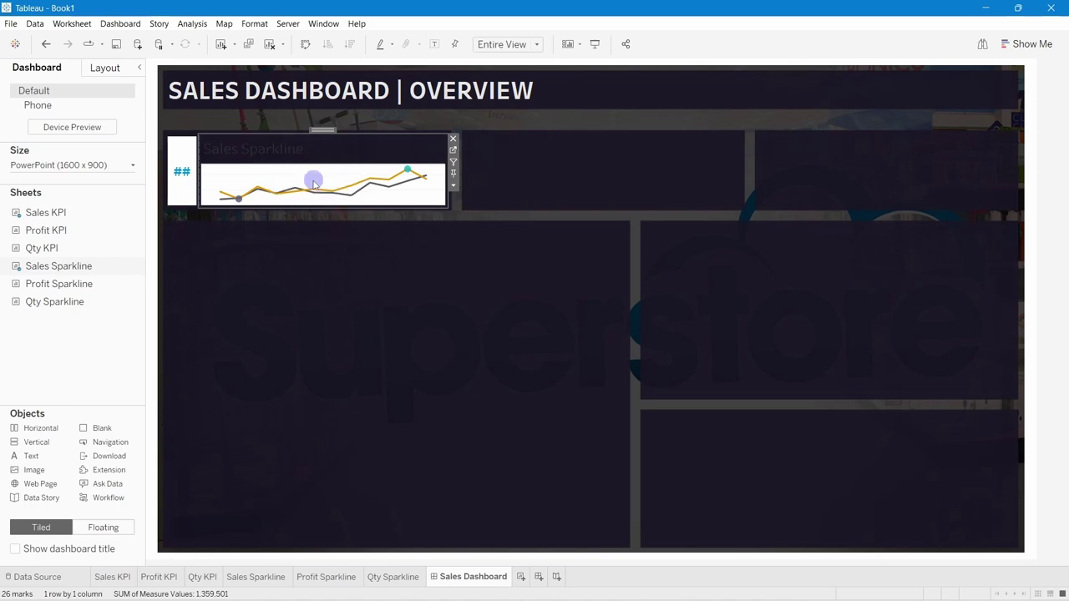
mouse_move(218, 194)
left_click_drag(199, 176, 248, 177)
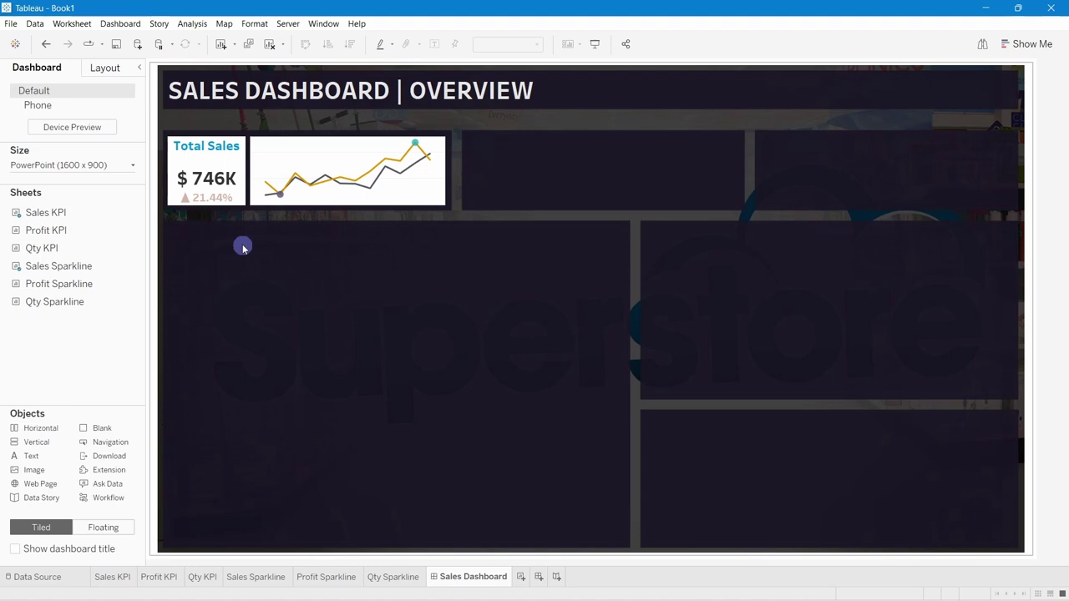
Set the worksheet shading of the Sales KPI sheet to None so the dark dashboard panel shows through.
left_click(182, 161)
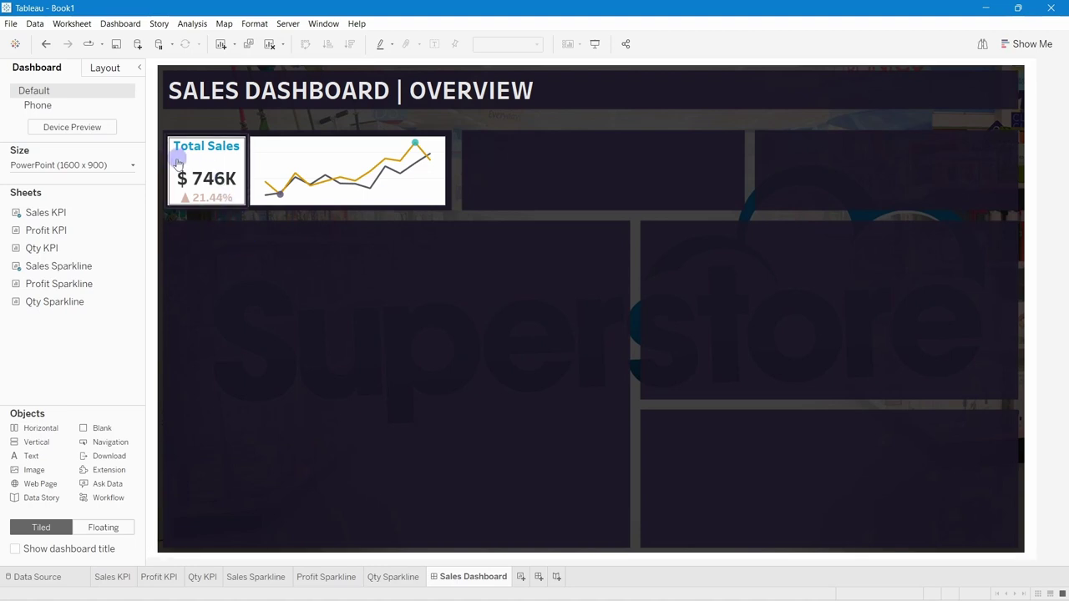
right_click(177, 162)
left_click(211, 228)
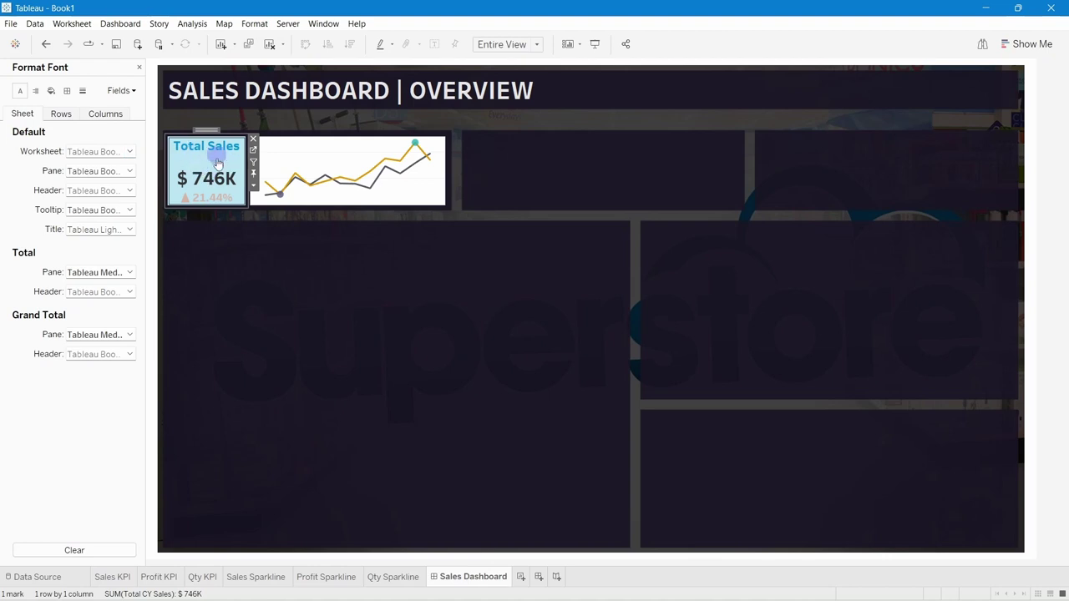
left_click(52, 96)
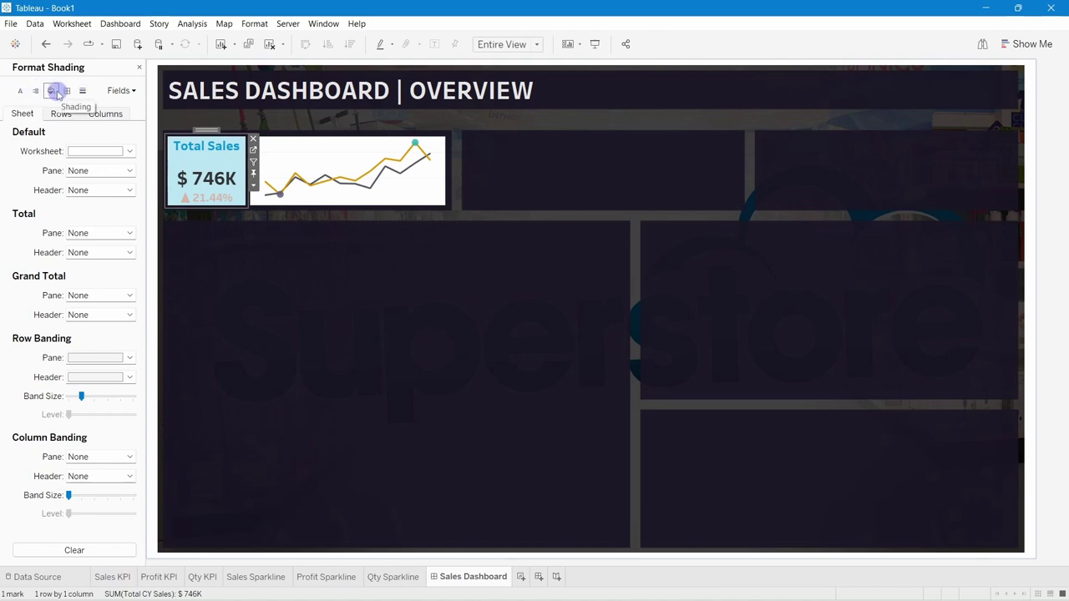
left_click(86, 152)
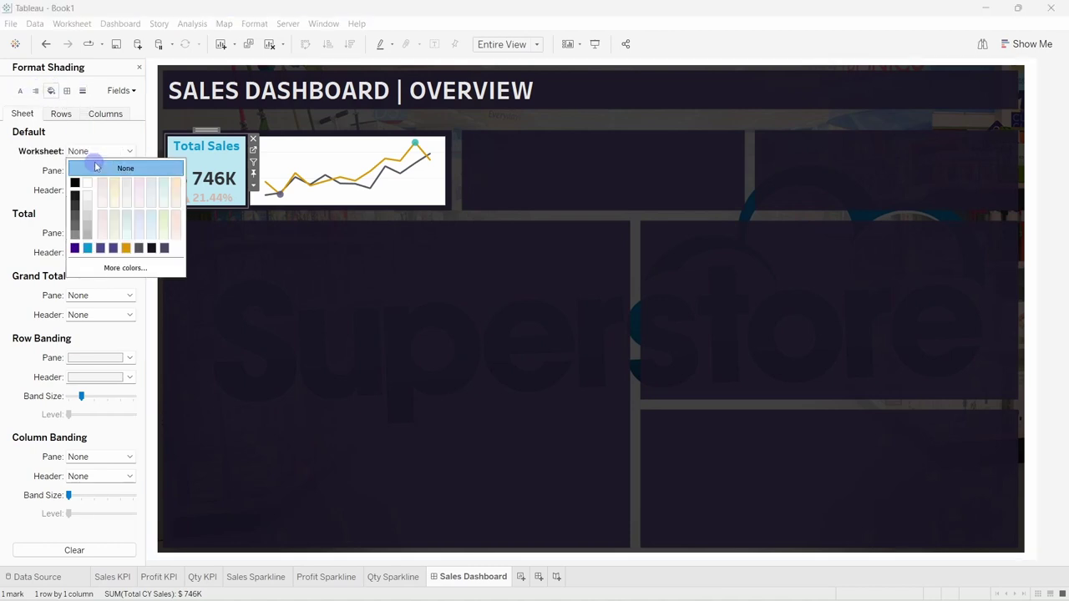
left_click(10, 190)
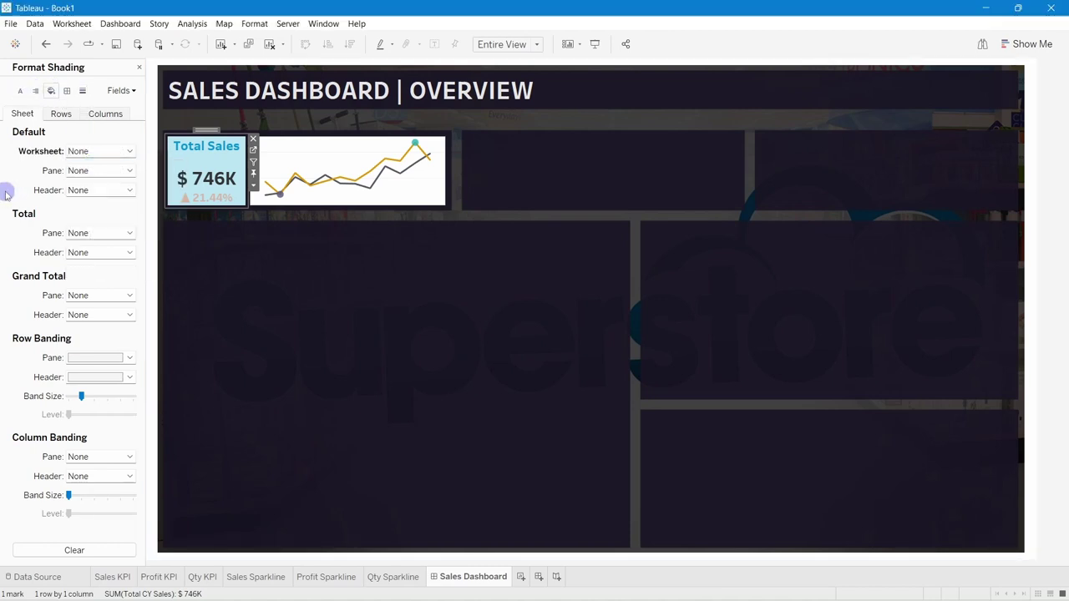
left_click(218, 287)
left_click(201, 174)
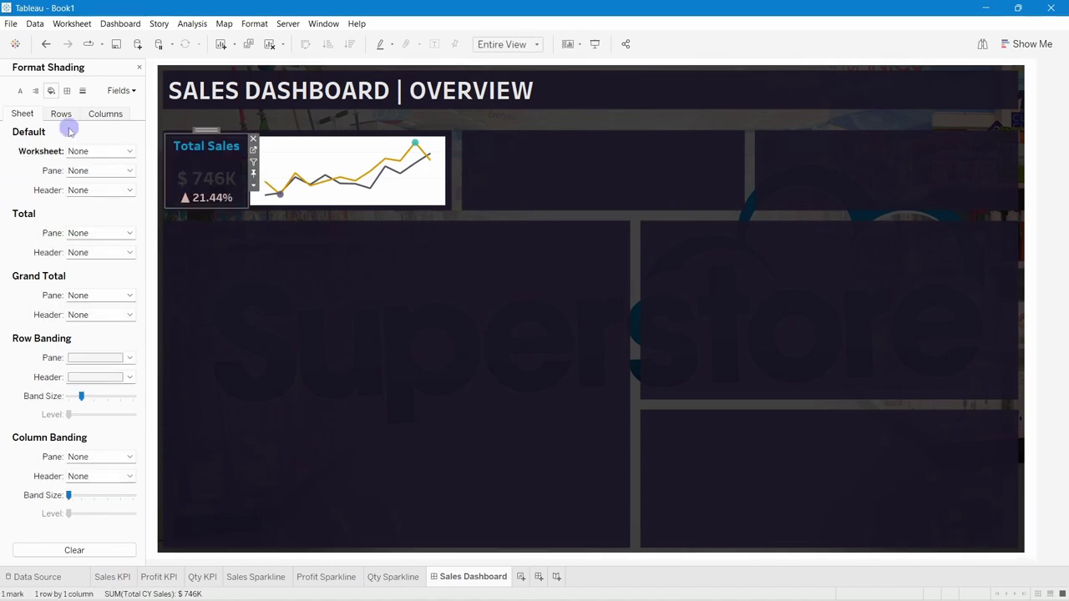
left_click(86, 152)
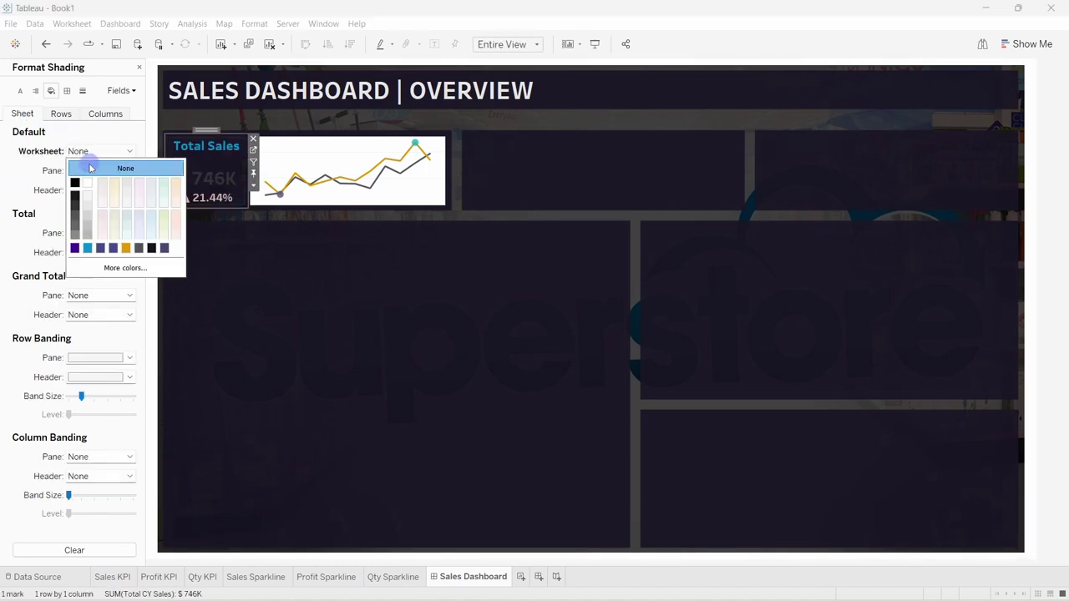
left_click(260, 282)
left_click(213, 167)
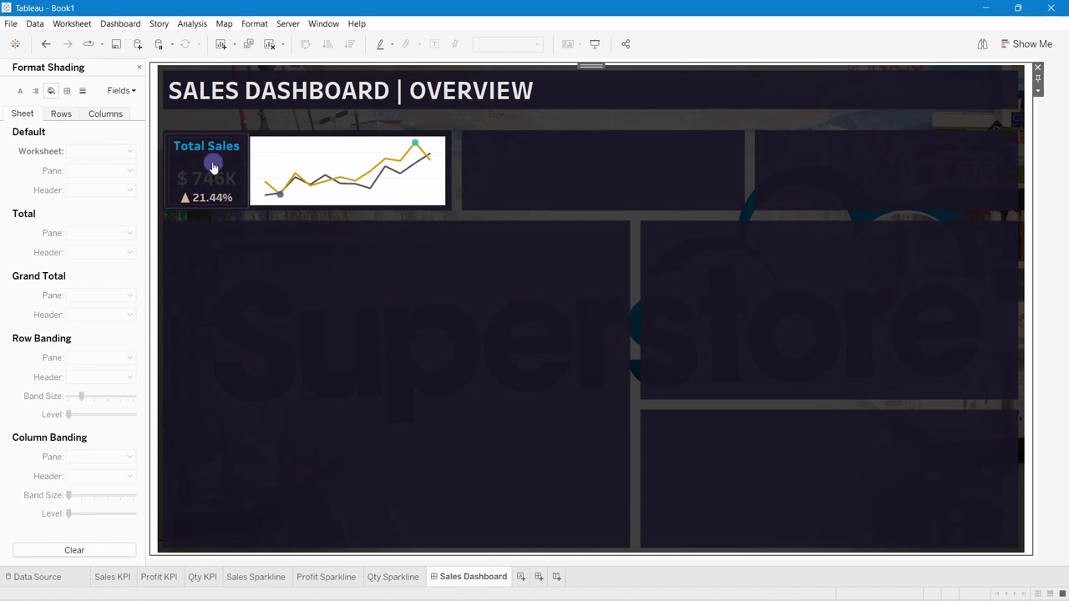
Set the worksheet shading of the Sales Sparkline sheet to None.
left_click(284, 148)
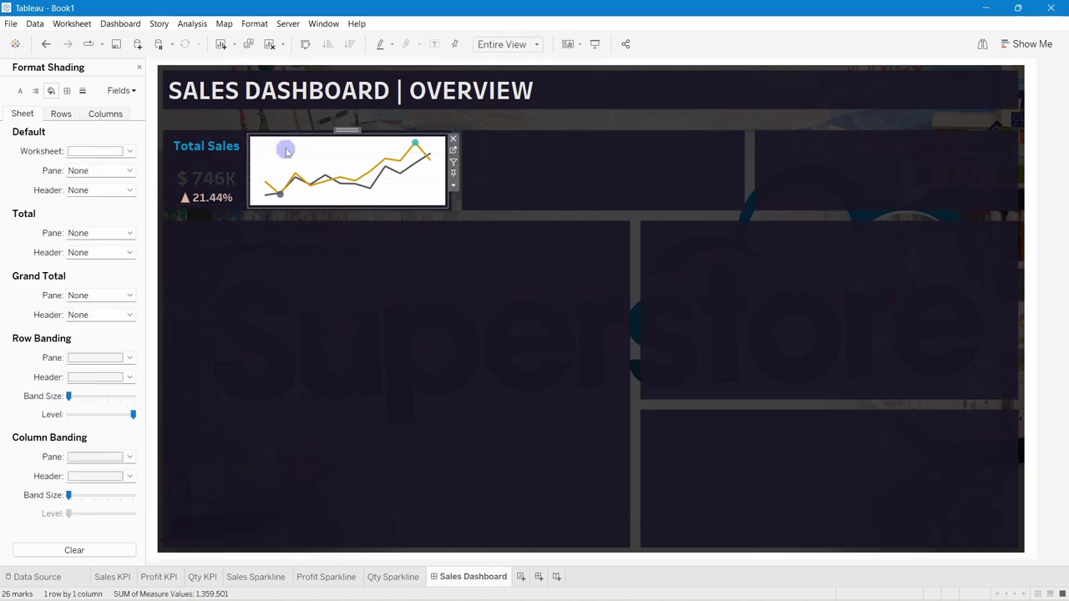
left_click(89, 151)
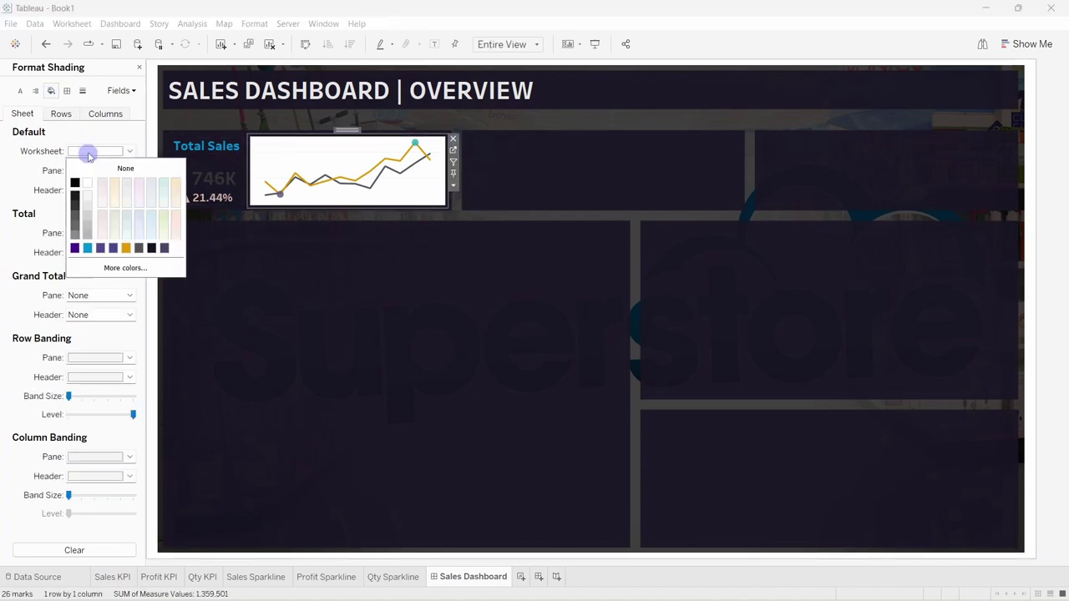
left_click(336, 310)
left_click(318, 154)
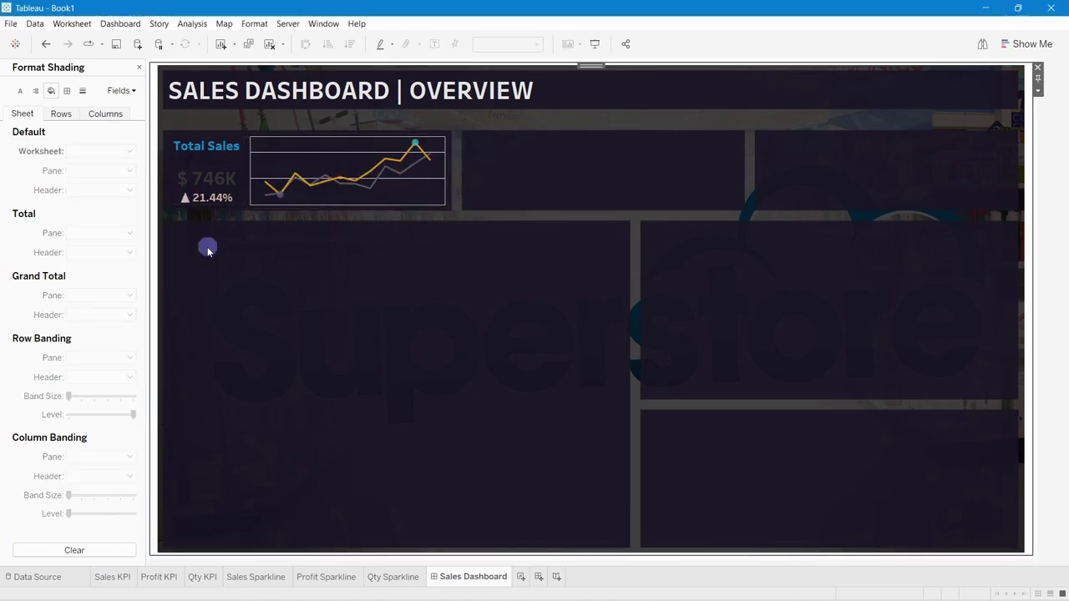
In the Sales KPI sheet's label, recolor the SUM(Total CY Sales) value light gray and apply the change.
left_click(201, 164)
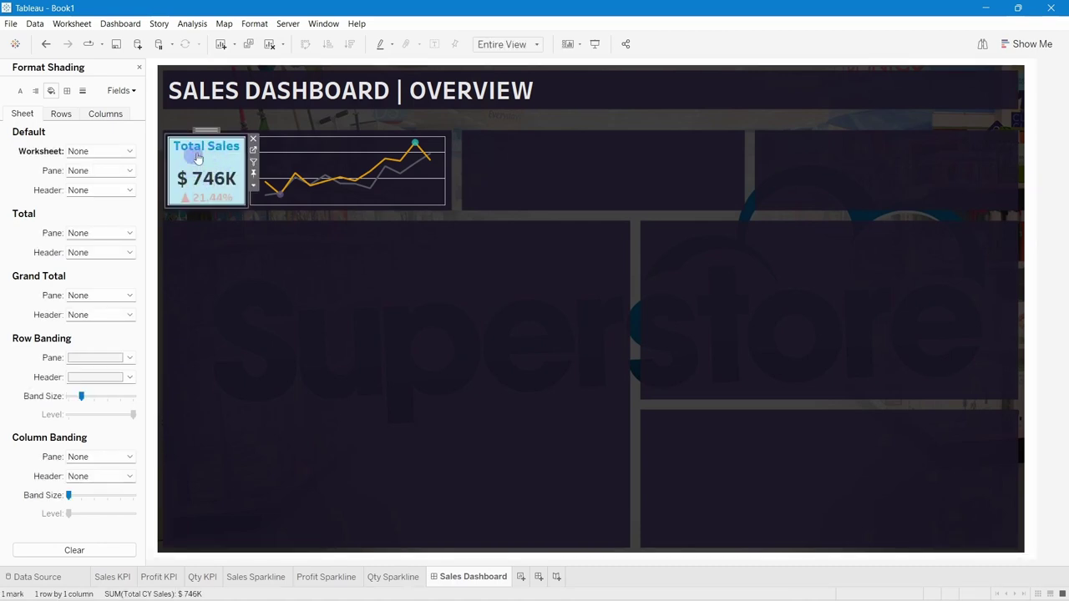
left_click(253, 151)
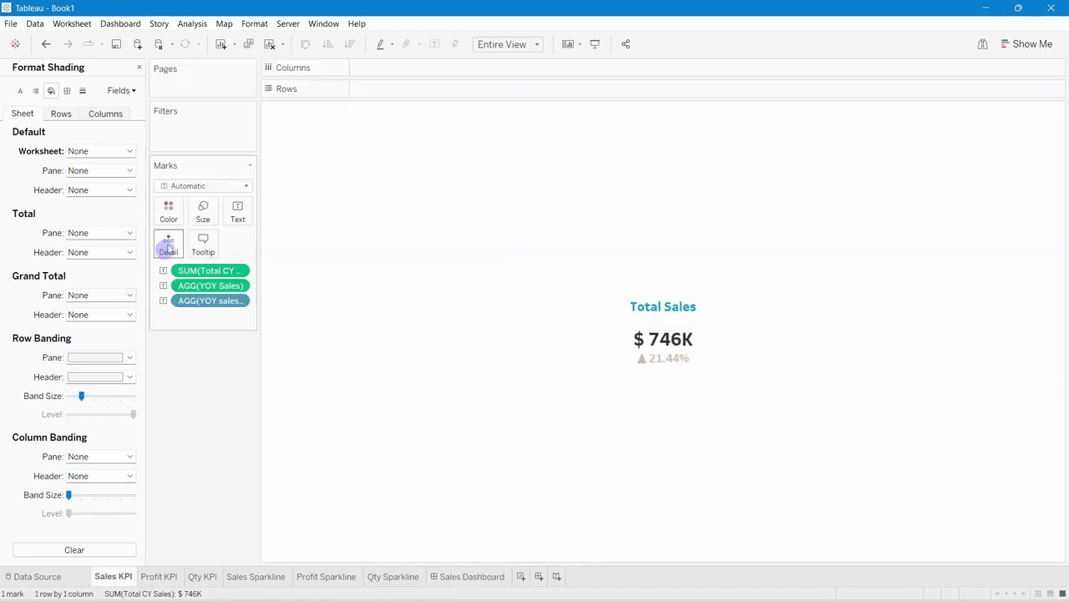
left_click(168, 211)
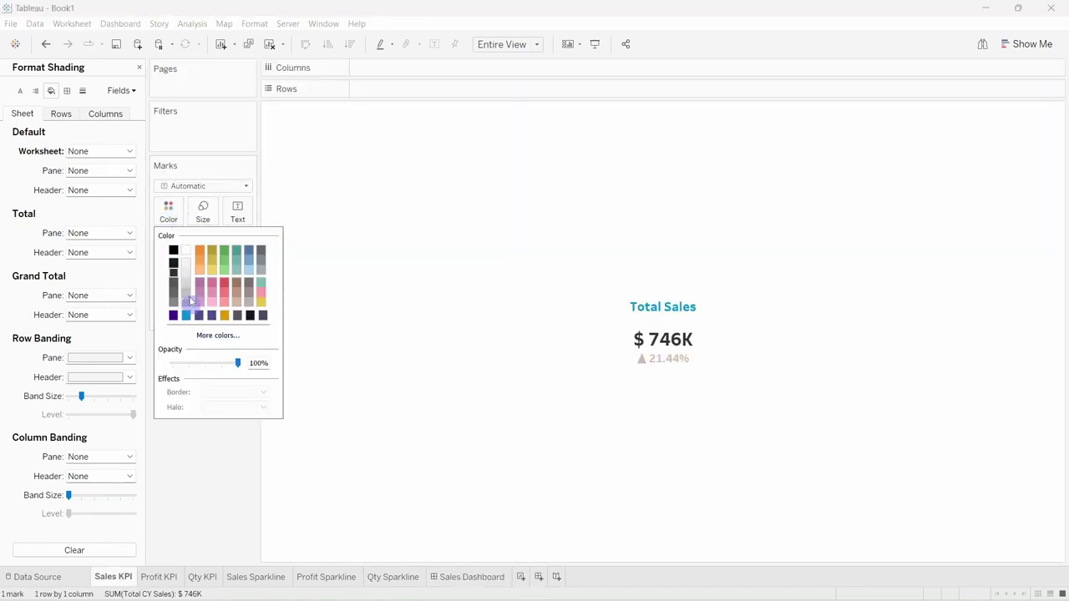
left_click(377, 237)
left_click(237, 210)
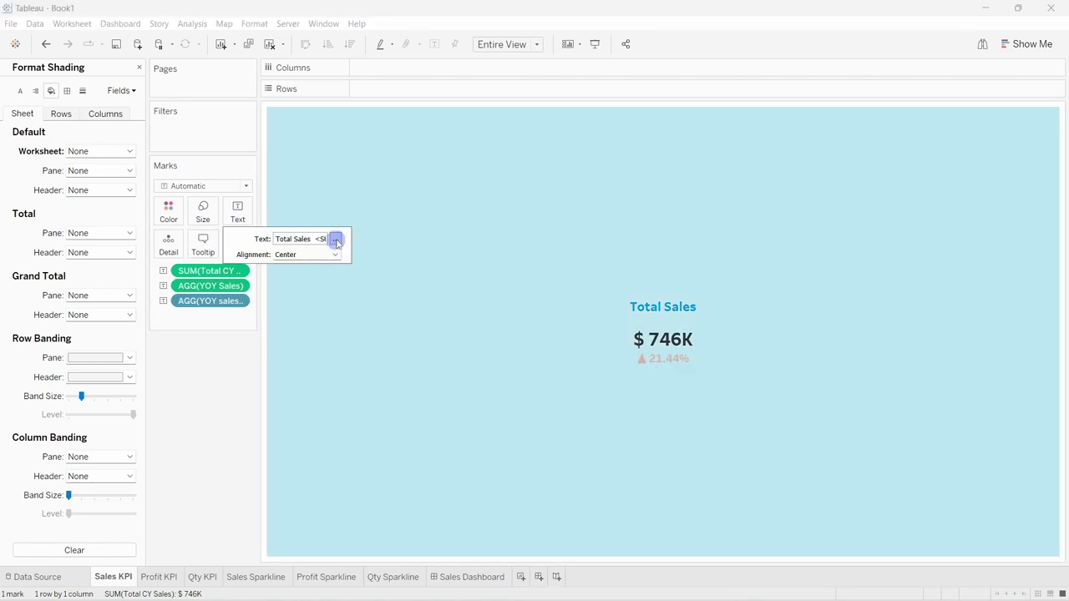
left_click(335, 240)
left_click_drag(409, 383, 239, 383)
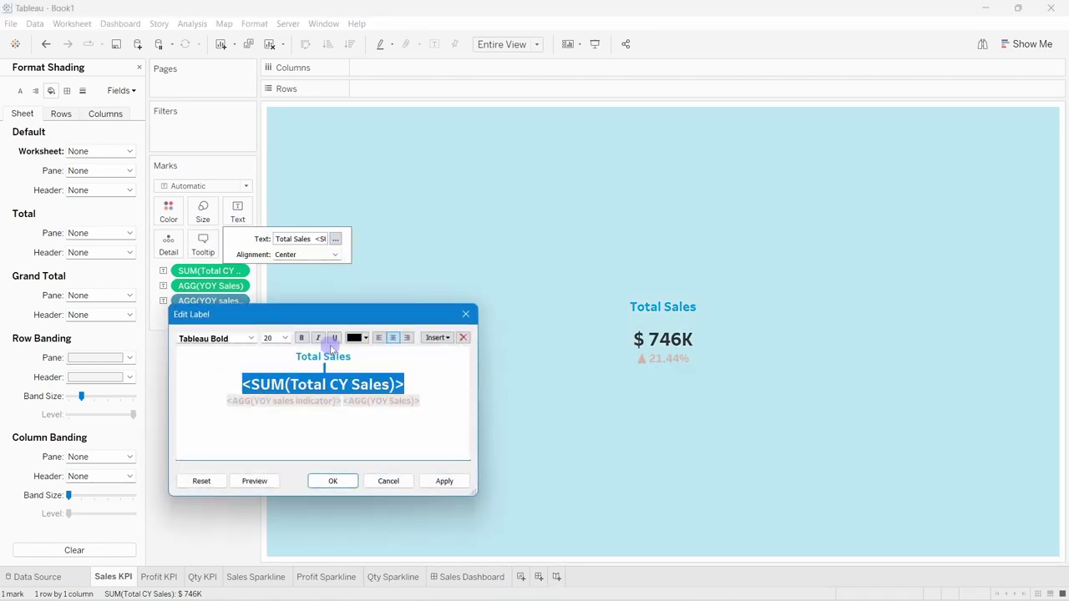
left_click(358, 338)
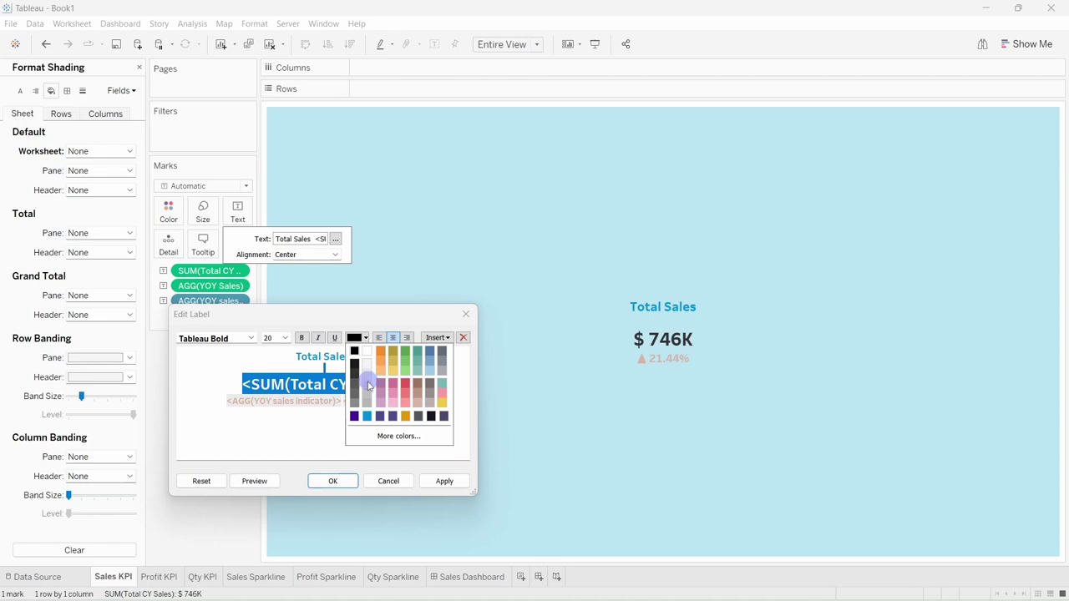
left_click(368, 385)
left_click(356, 338)
left_click(369, 387)
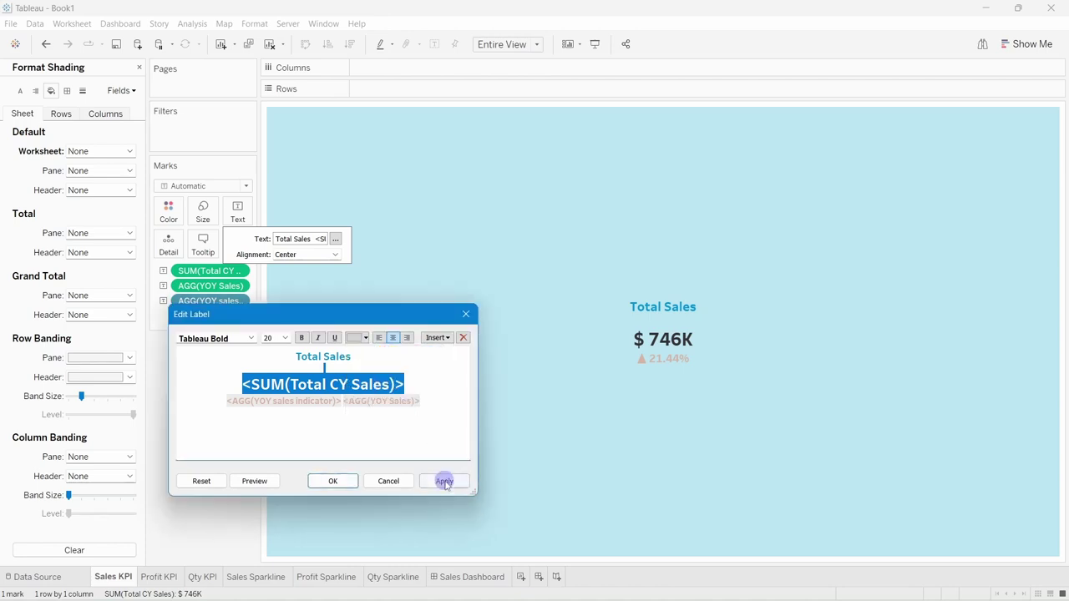
left_click(443, 481)
left_click(332, 481)
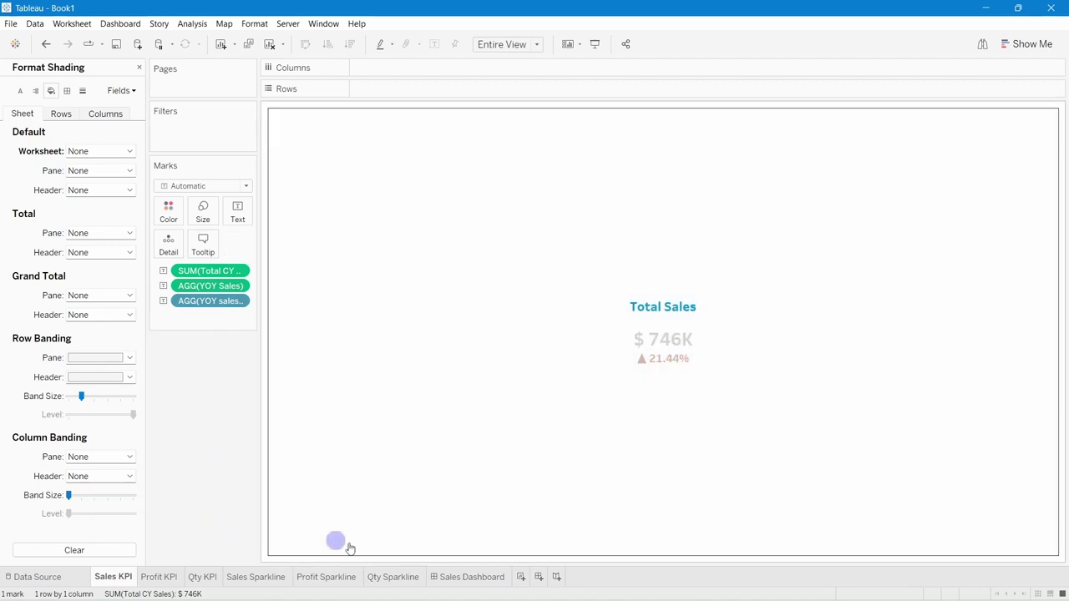
Back on the Sales Dashboard, set the Sales Sparkline's Grand Total pane and header borders to None.
left_click(465, 577)
left_click(269, 336)
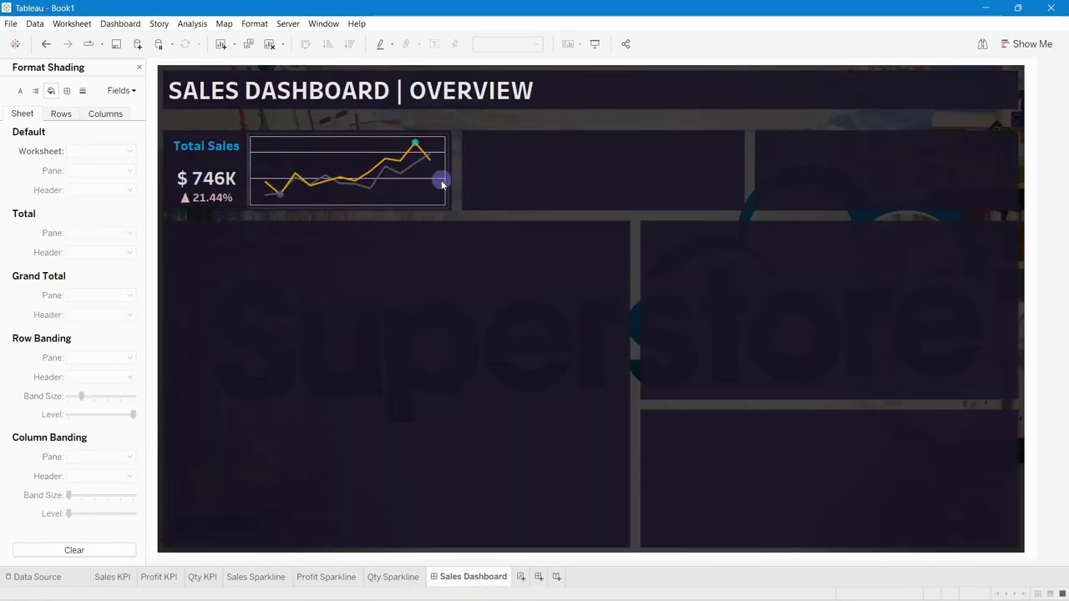
right_click(346, 159)
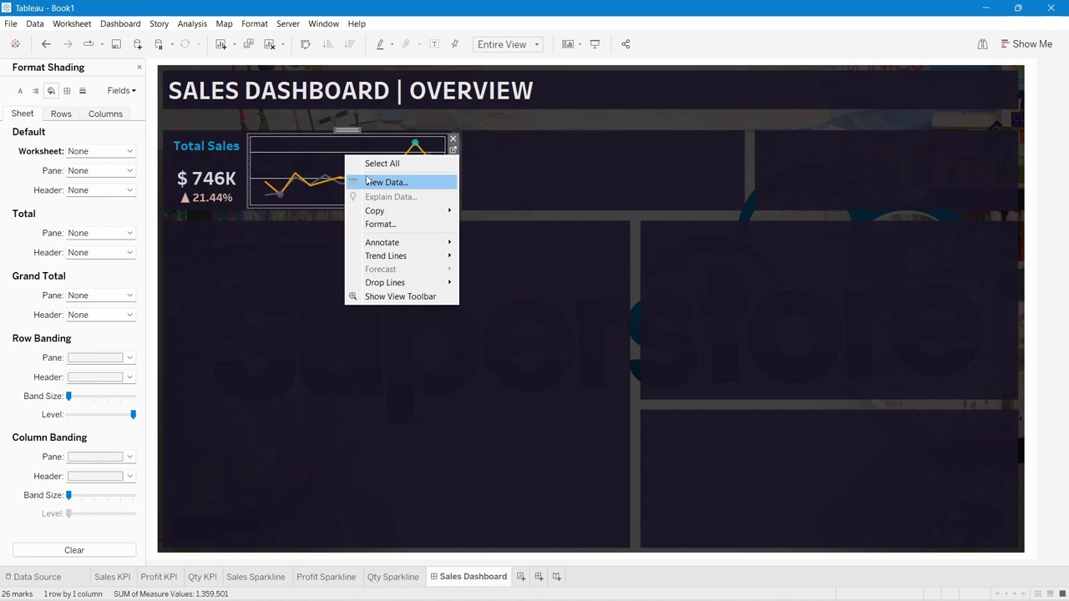
left_click(380, 224)
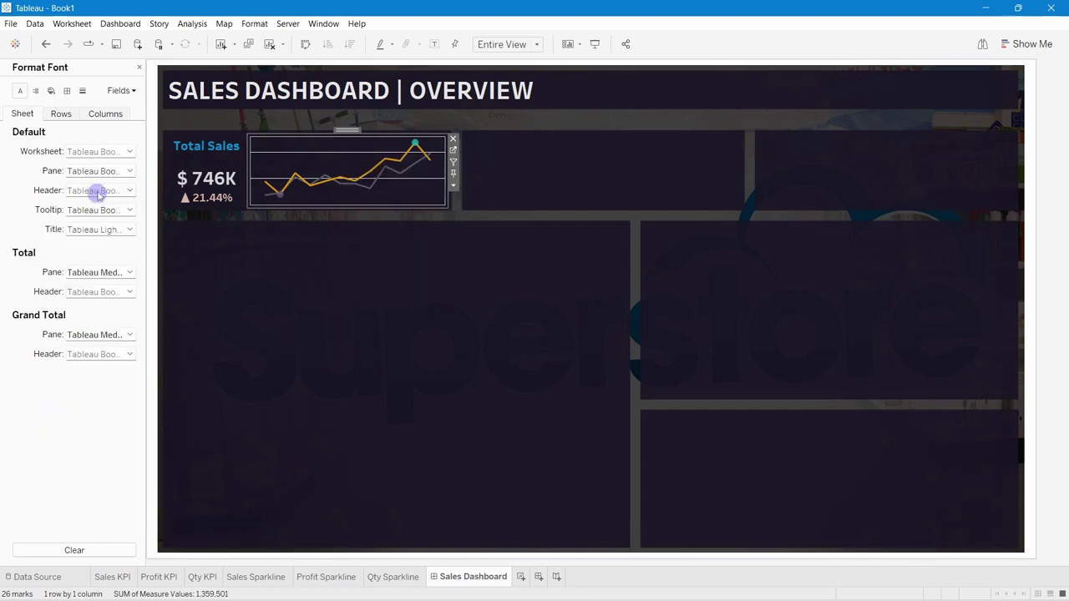
left_click(68, 93)
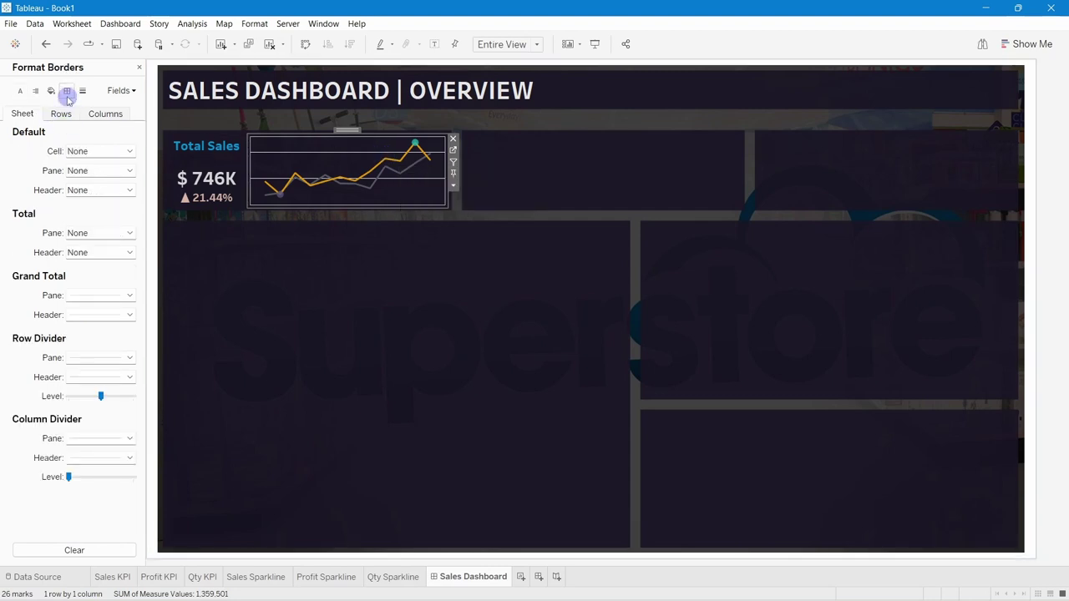
left_click(103, 296)
left_click(83, 314)
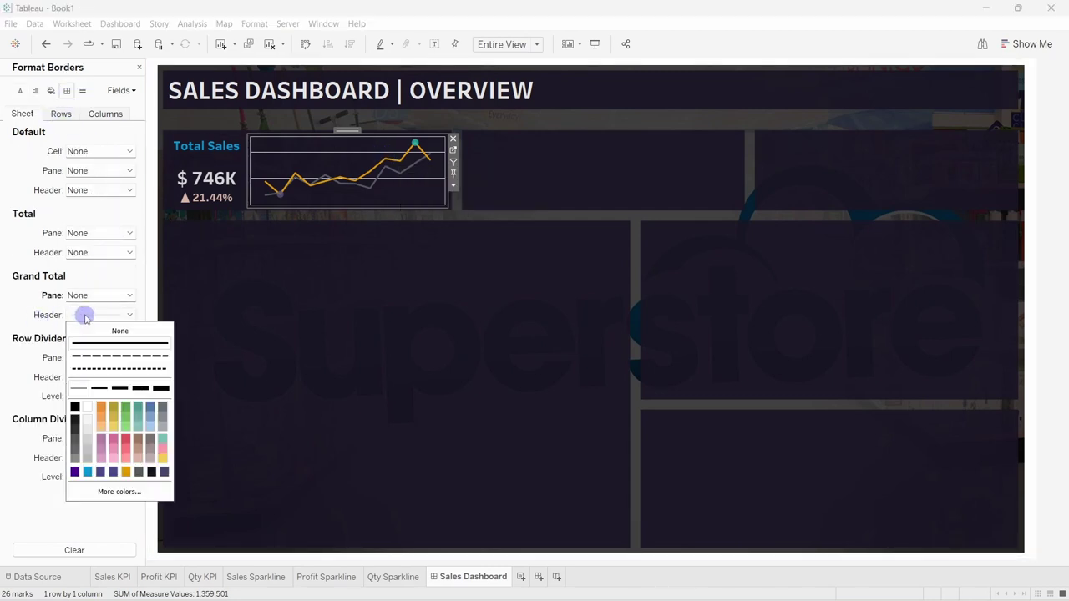
left_click(103, 331)
Set the Sales Sparkline's Row Divider and Column Divider pane borders to None.
left_click(92, 359)
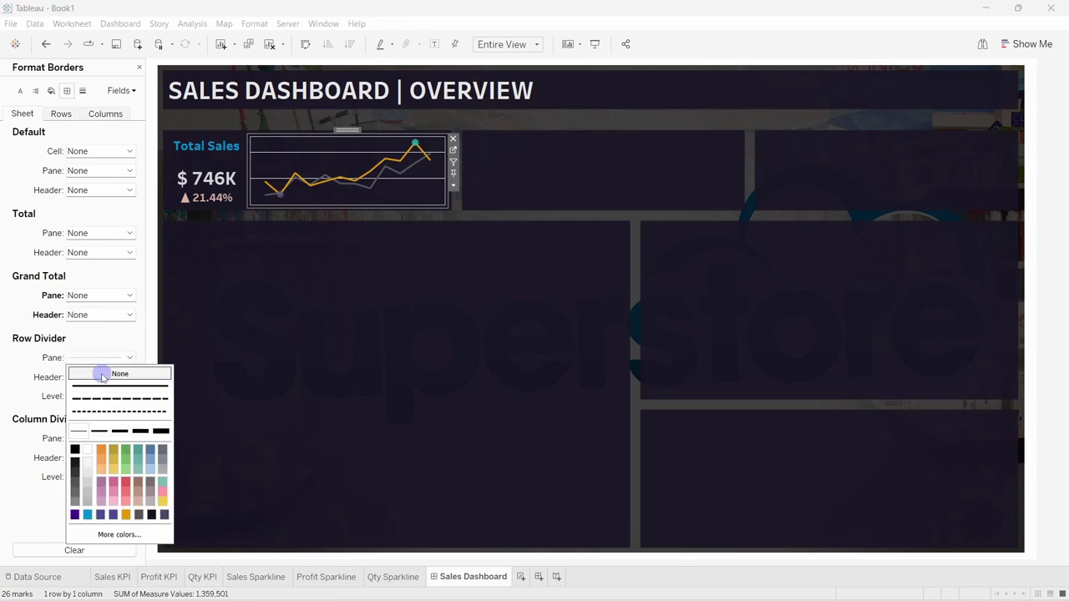
left_click(101, 370)
left_click(79, 438)
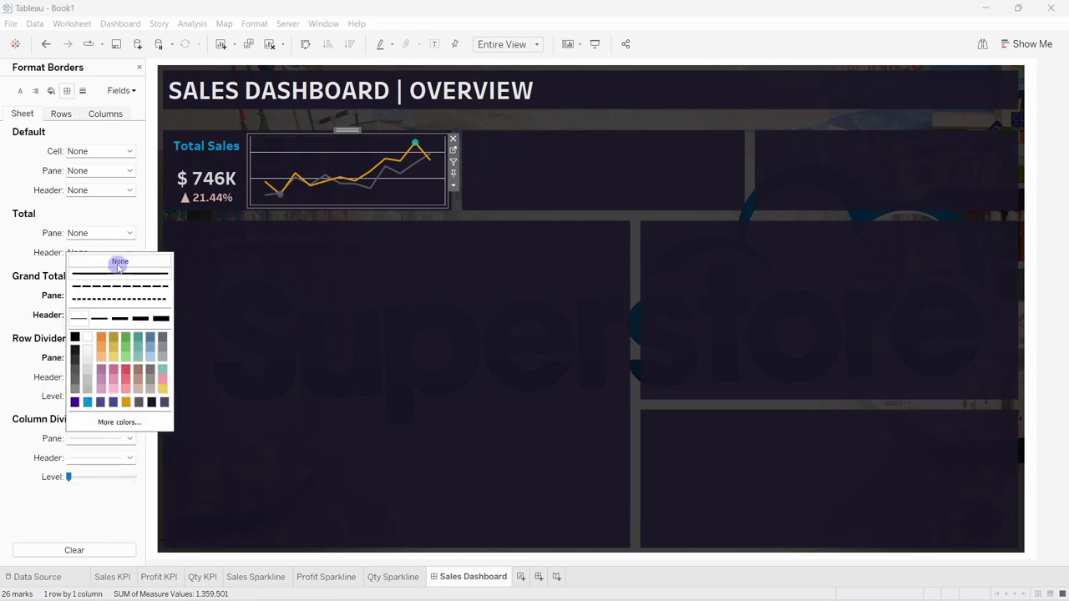
left_click(15, 488)
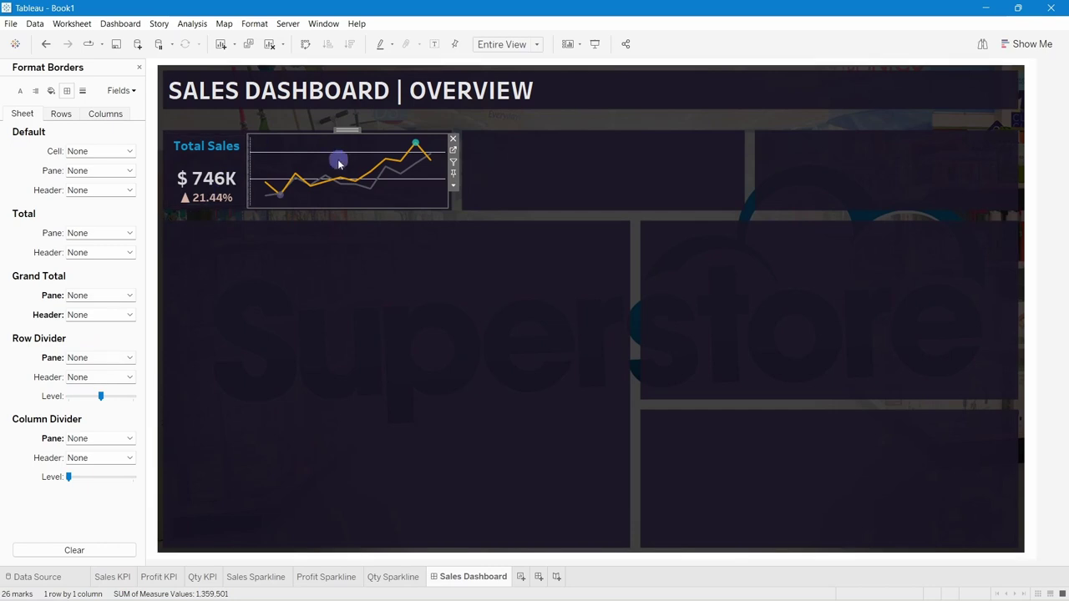
mouse_move(331, 167)
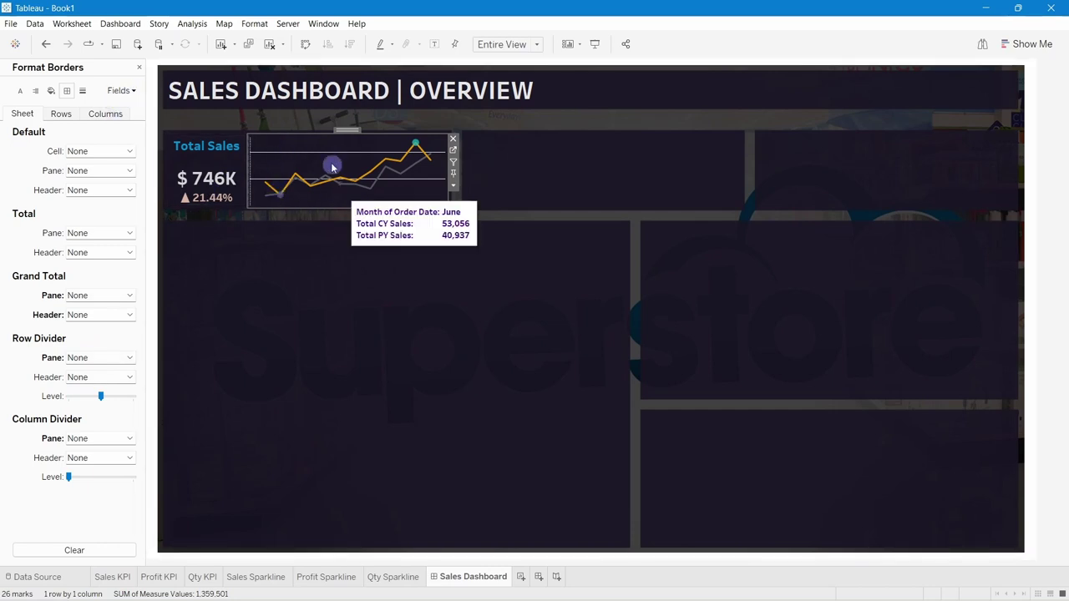
Set the Sales Sparkline's zero lines, trend lines, reference lines, drop lines and axis ticks to None.
left_click(83, 91)
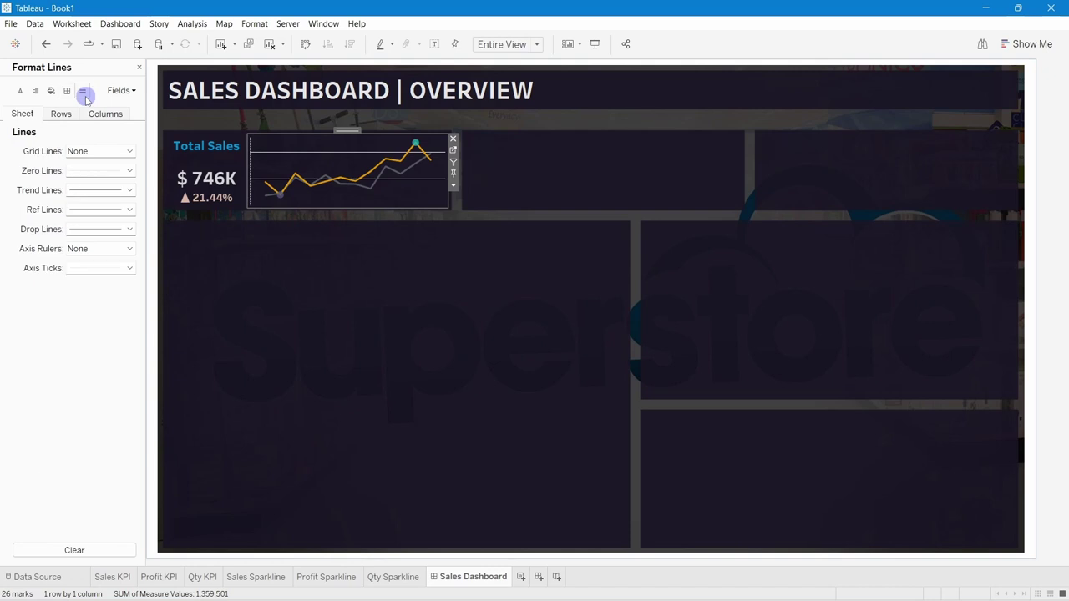
left_click(80, 170)
left_click(91, 183)
left_click(78, 191)
left_click(93, 206)
left_click(27, 268)
left_click(90, 210)
left_click(91, 226)
left_click(67, 233)
left_click(25, 322)
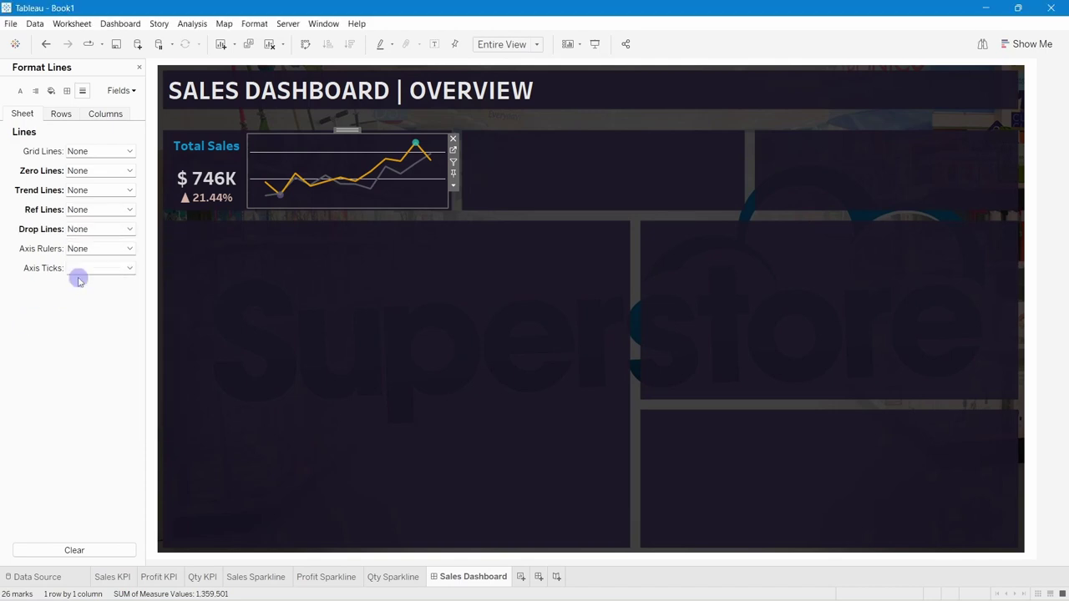
left_click(89, 275)
left_click(17, 305)
Set the Sales Sparkline's row grid lines to None and close the formatting settings.
left_click(62, 116)
left_click(92, 152)
left_click(103, 166)
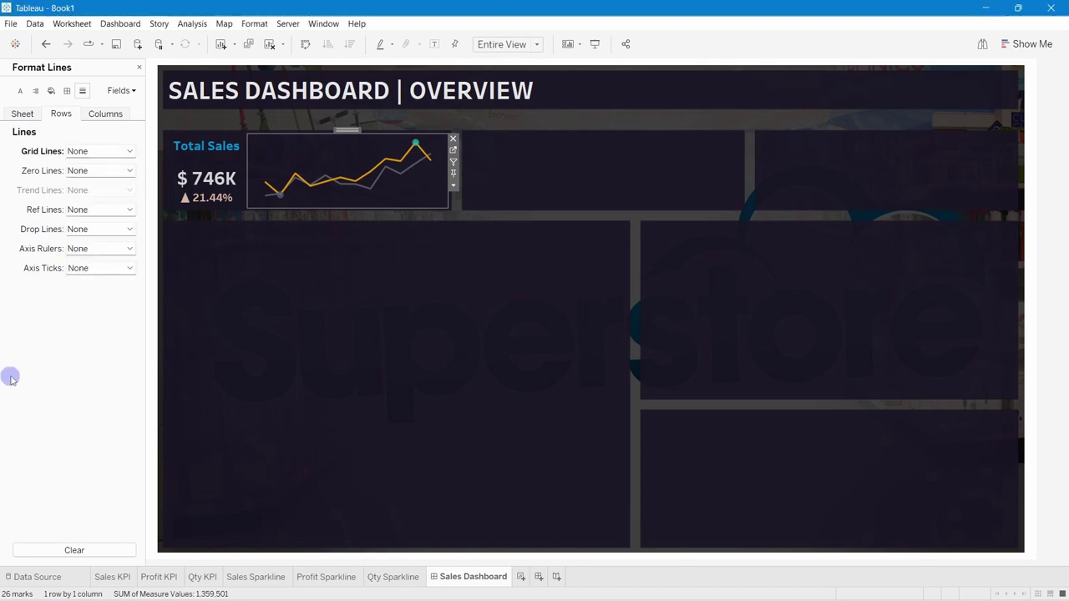
left_click(139, 66)
left_click(454, 377)
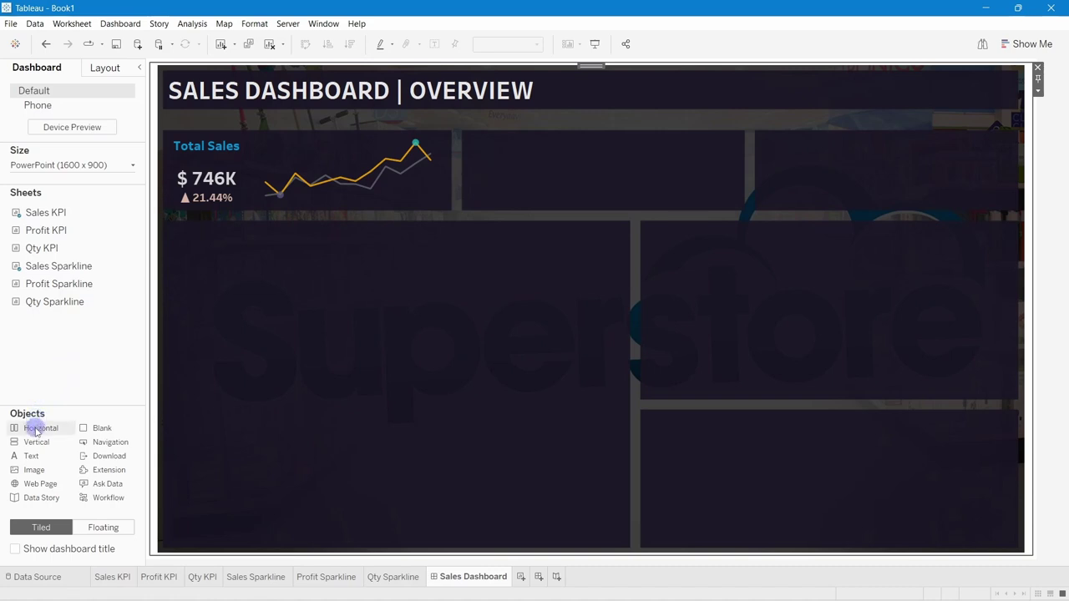
Place a floating horizontal container over the middle KPI panel and resize it to fit that panel.
left_click(104, 527)
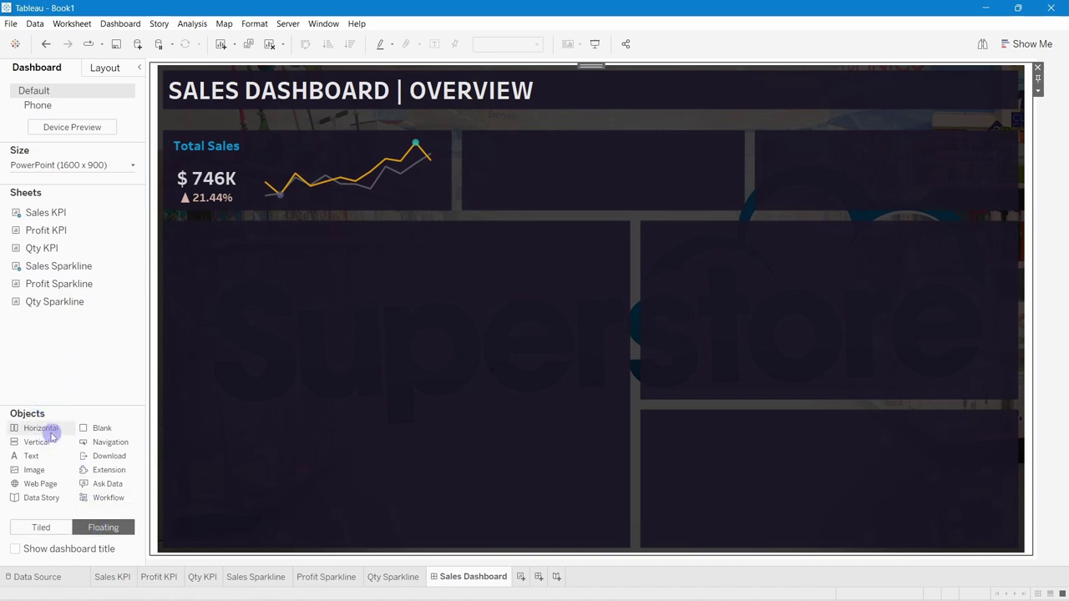
left_click_drag(44, 431, 467, 136)
left_click(97, 529)
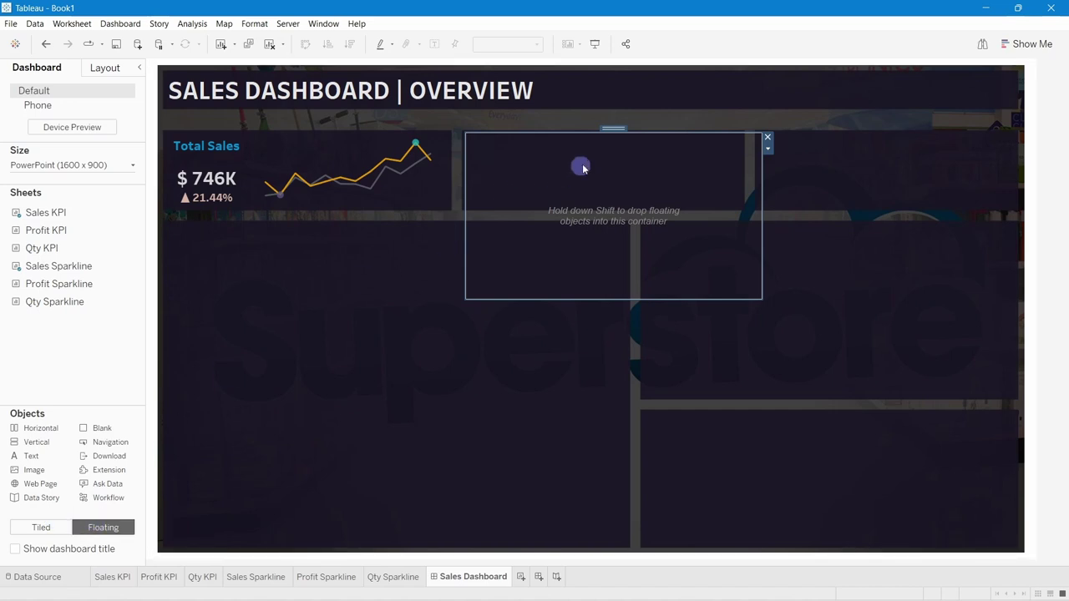
left_click_drag(762, 190, 746, 195)
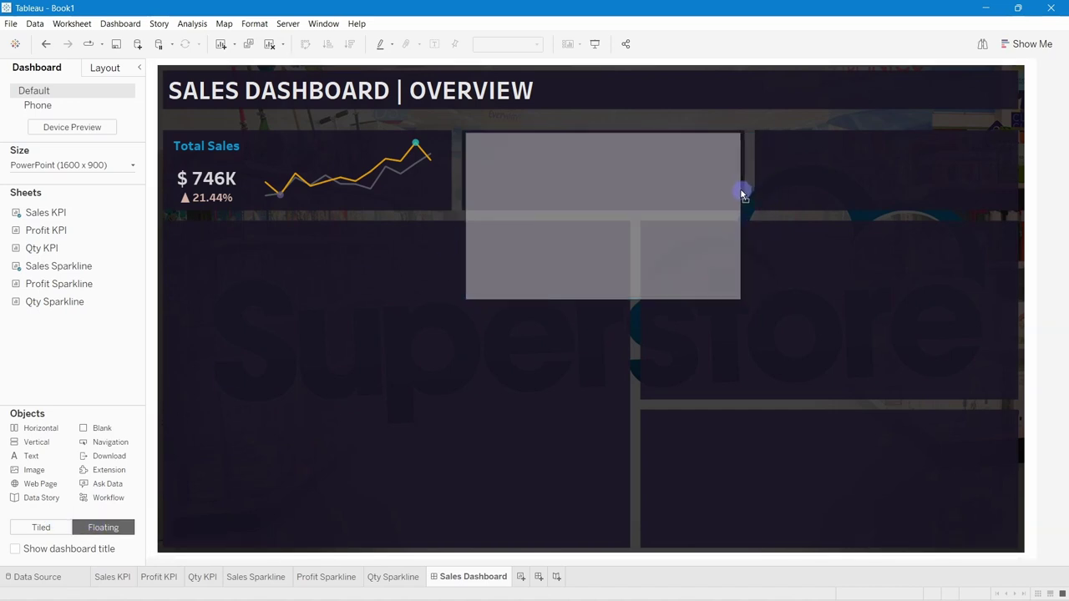
left_click_drag(743, 193, 742, 195)
left_click_drag(610, 299, 608, 210)
Place the Profit KPI and Profit Sparkline sheets side by side in the middle container as tiled items, with their titles hidden.
left_click(33, 526)
mouse_move(57, 231)
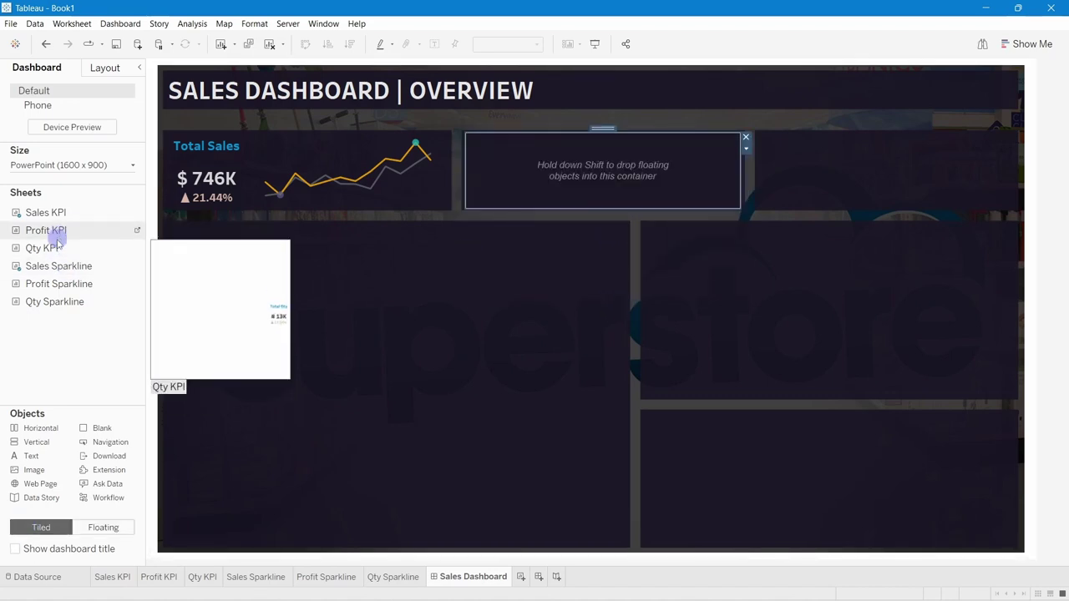
left_click_drag(55, 237, 491, 163)
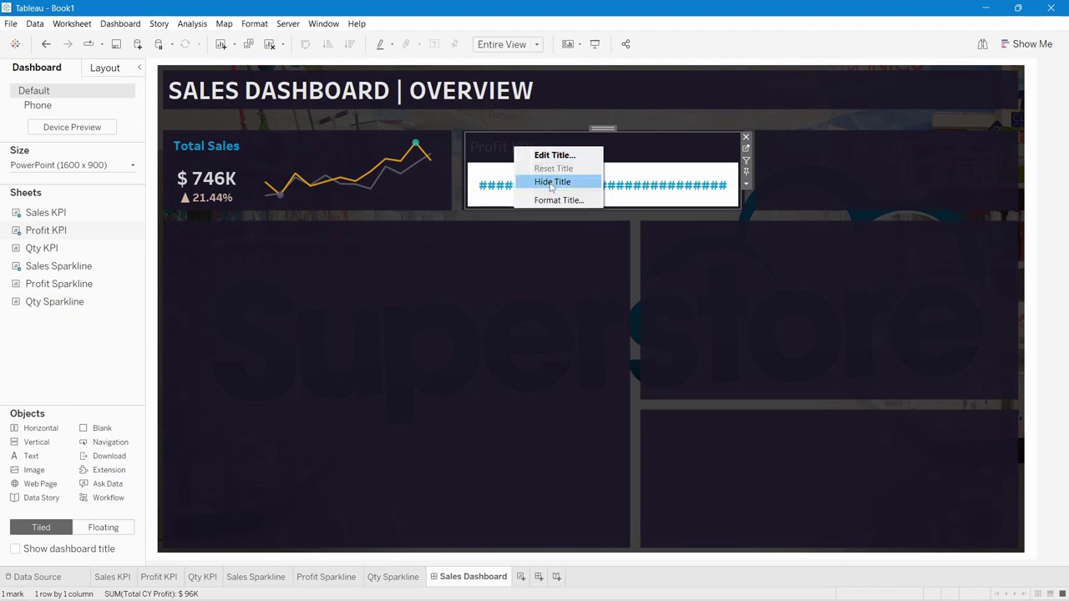
mouse_move(57, 288)
left_click_drag(57, 288, 692, 175)
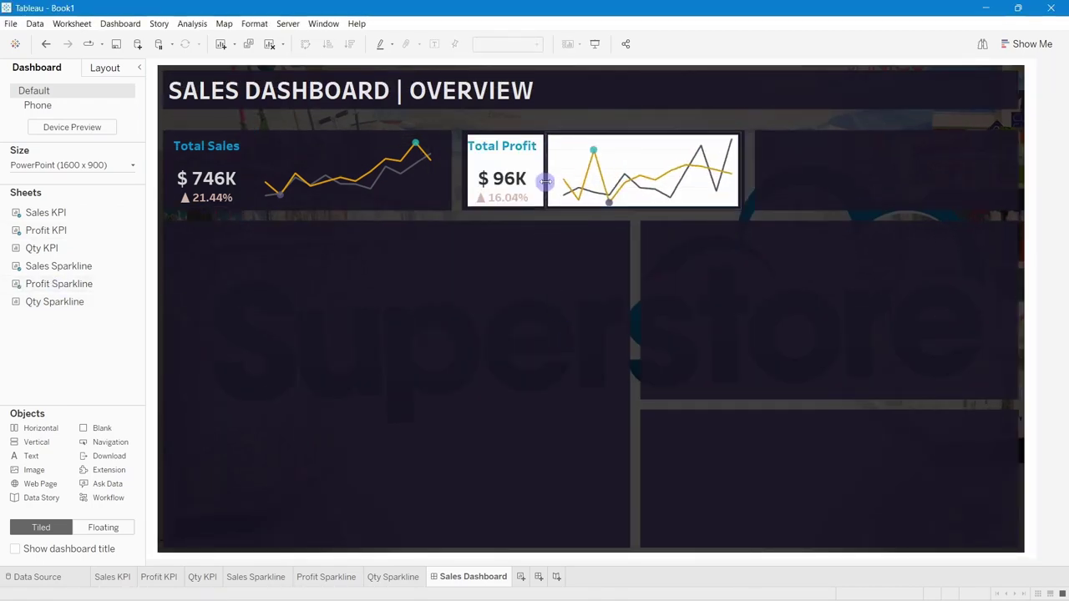
Place a floating horizontal container over the third KPI panel and resize it to fit that panel.
left_click(127, 527)
left_click_drag(38, 428, 759, 136)
left_click_drag(890, 303, 820, 236)
Fill the third container with the Qty KPI and Qty Sparkline side by side, hiding both titles and adjusting their widths.
left_click_drag(41, 248, 835, 171)
right_click(796, 145)
left_click(833, 179)
left_click_drag(54, 302, 936, 167)
right_click(860, 148)
left_click(897, 179)
left_click(1038, 67)
left_click(598, 336)
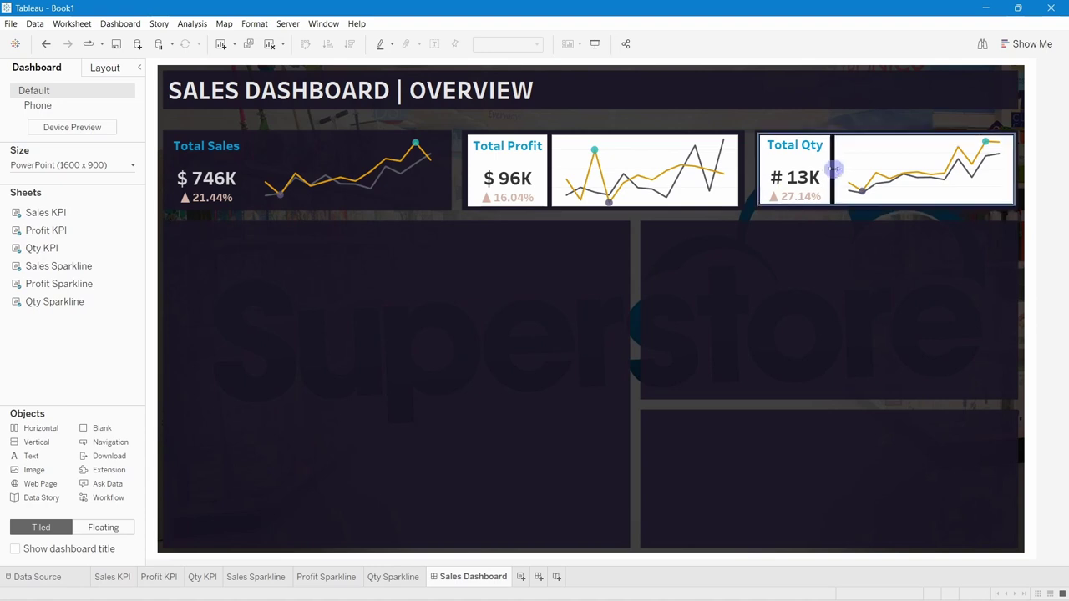
left_click_drag(828, 173, 836, 169)
Set the worksheet shading to None for the Profit KPI, Profit Sparkline, Qty KPI and Qty Sparkline.
left_click(496, 159)
right_click(496, 159)
left_click(522, 297)
left_click(50, 91)
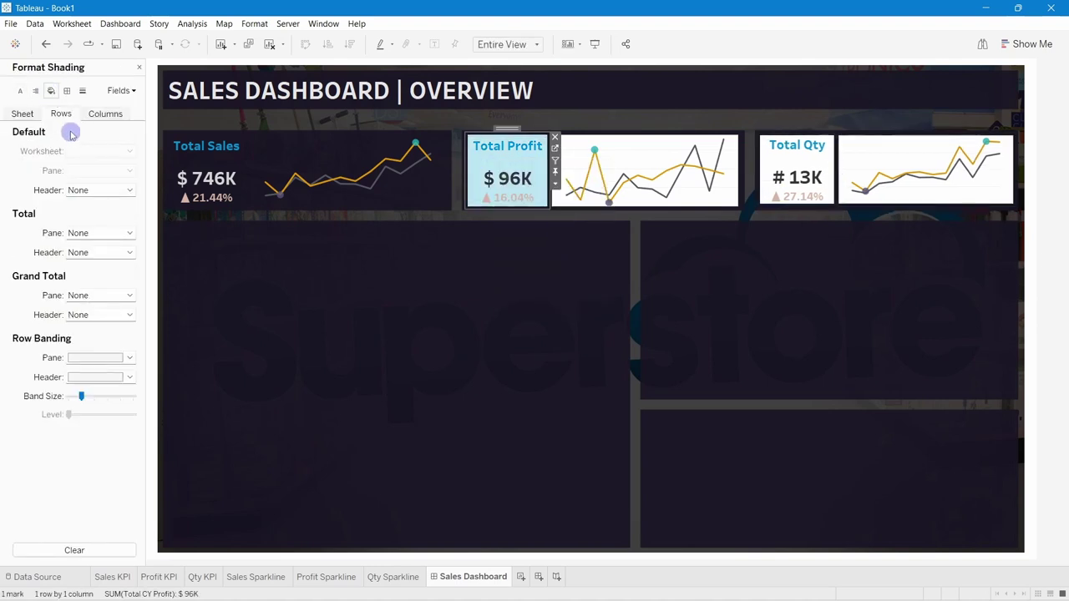
left_click(23, 114)
left_click(88, 151)
left_click(126, 168)
left_click(823, 178)
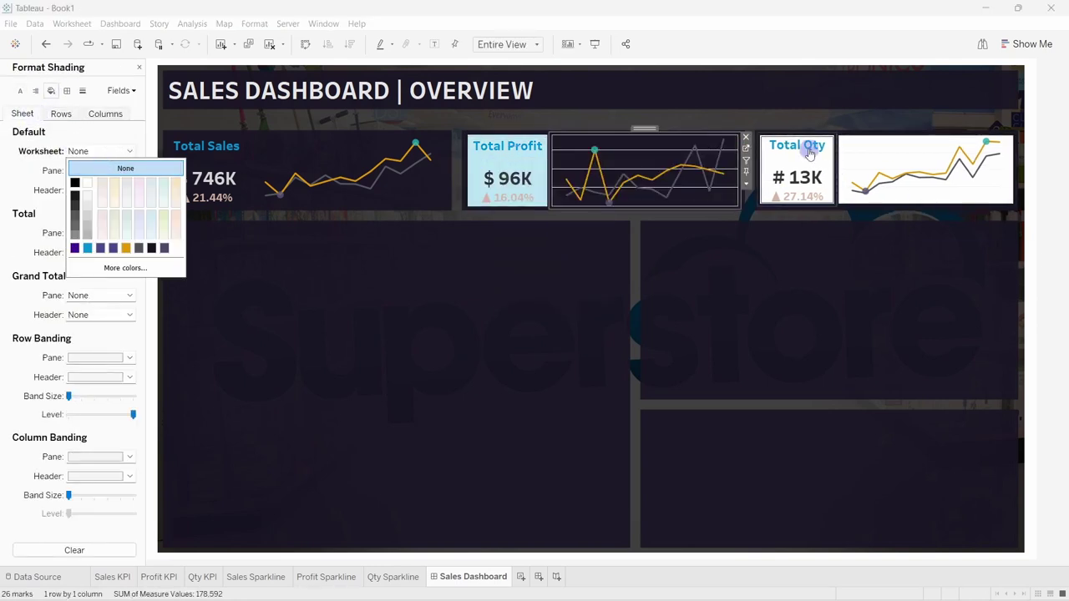
left_click(89, 150)
left_click(125, 168)
left_click(924, 364)
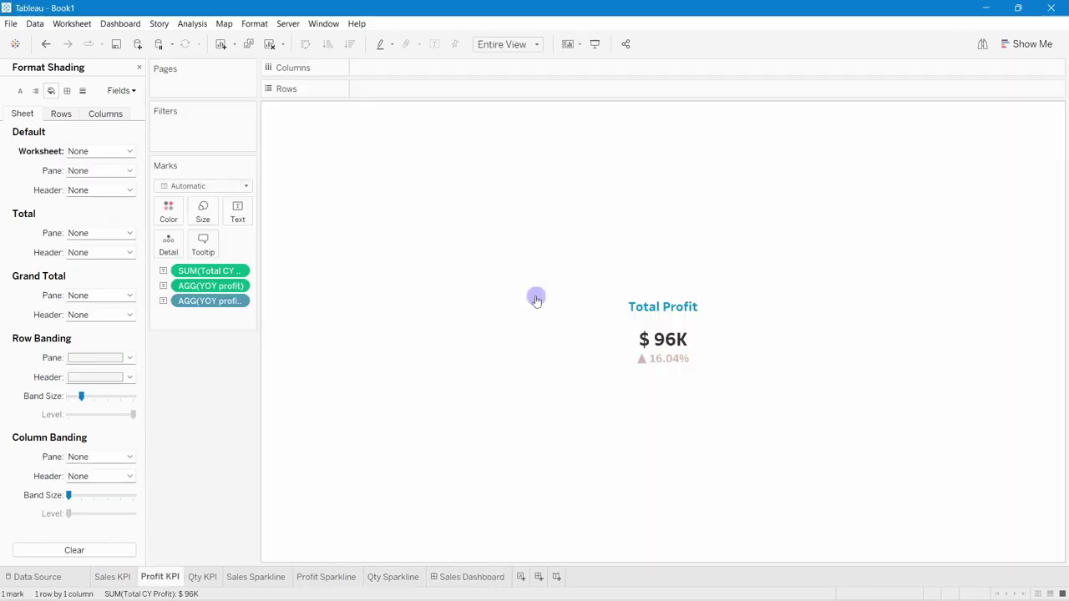
On the Profit KPI sheet, recolor the SUM(Total CY Profit) text in the label light gray.
left_click(168, 212)
left_click(238, 212)
left_click(335, 238)
left_click_drag(414, 384, 232, 385)
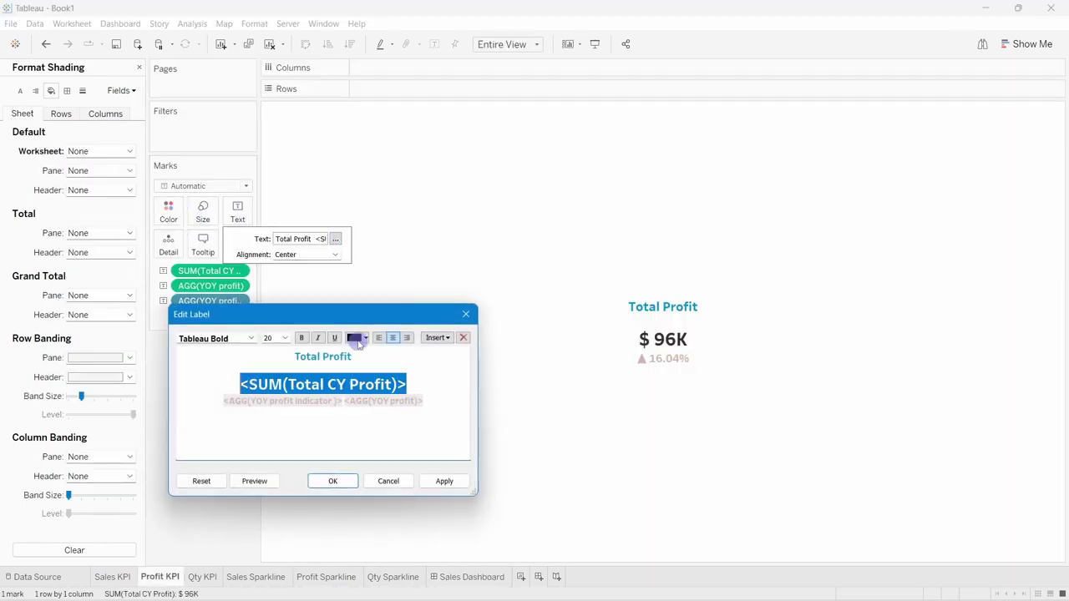
left_click(332, 481)
On the Qty KPI sheet, recolor the SUM(Total CY Qty) text in the label light gray.
left_click(202, 577)
left_click(237, 212)
left_click(335, 239)
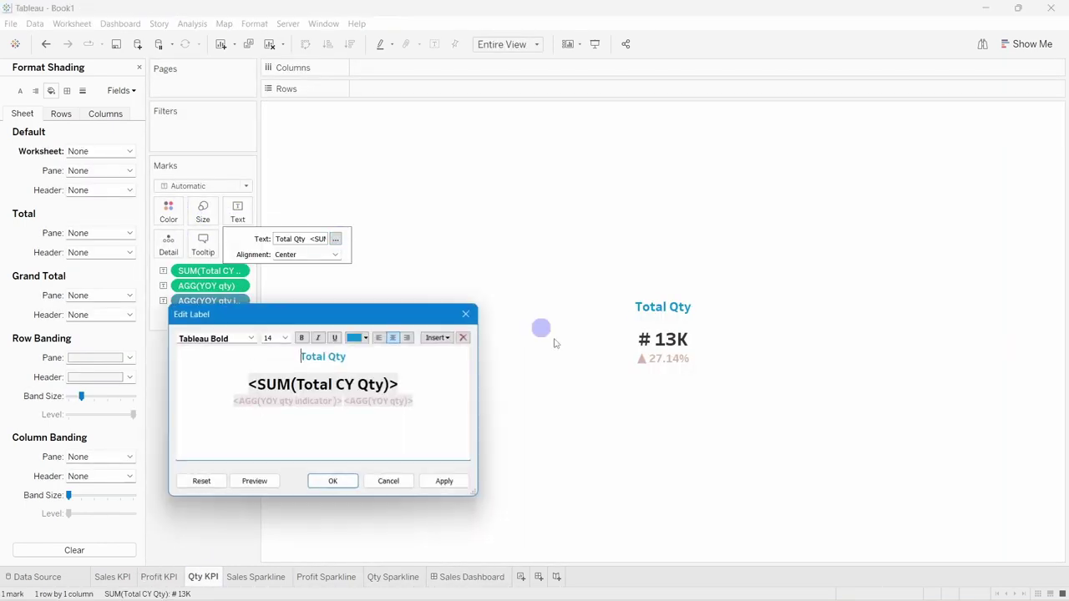
left_click_drag(467, 387, 238, 384)
left_click(365, 337)
left_click(388, 413)
left_click(332, 481)
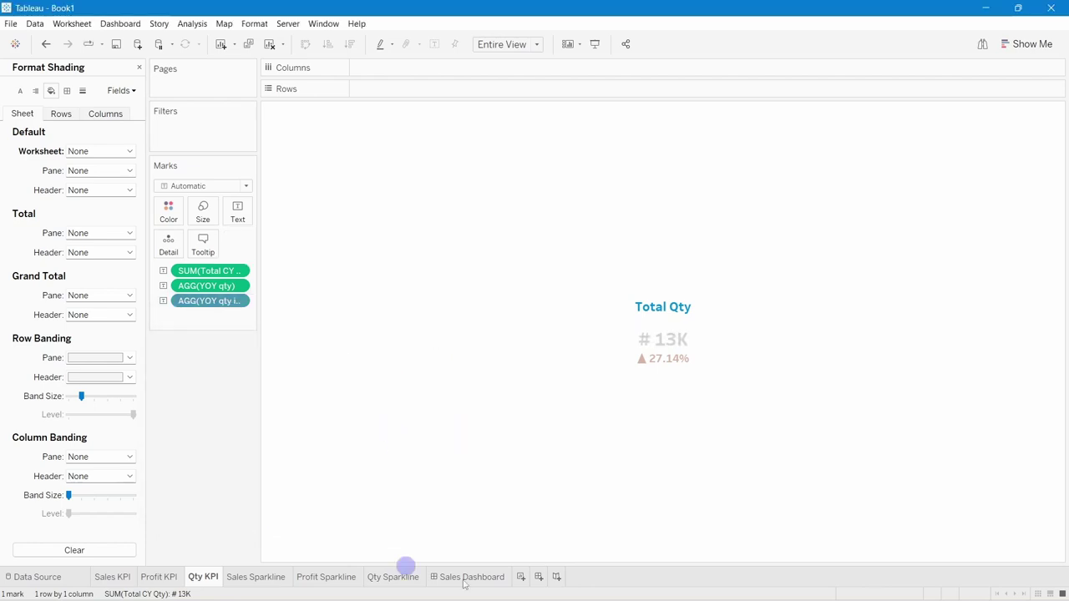
On the Sales Dashboard, set the Profit Sparkline's Grand Total, Row Divider pane and Column Divider pane borders to None.
left_click(473, 577)
left_click(649, 149)
left_click(66, 90)
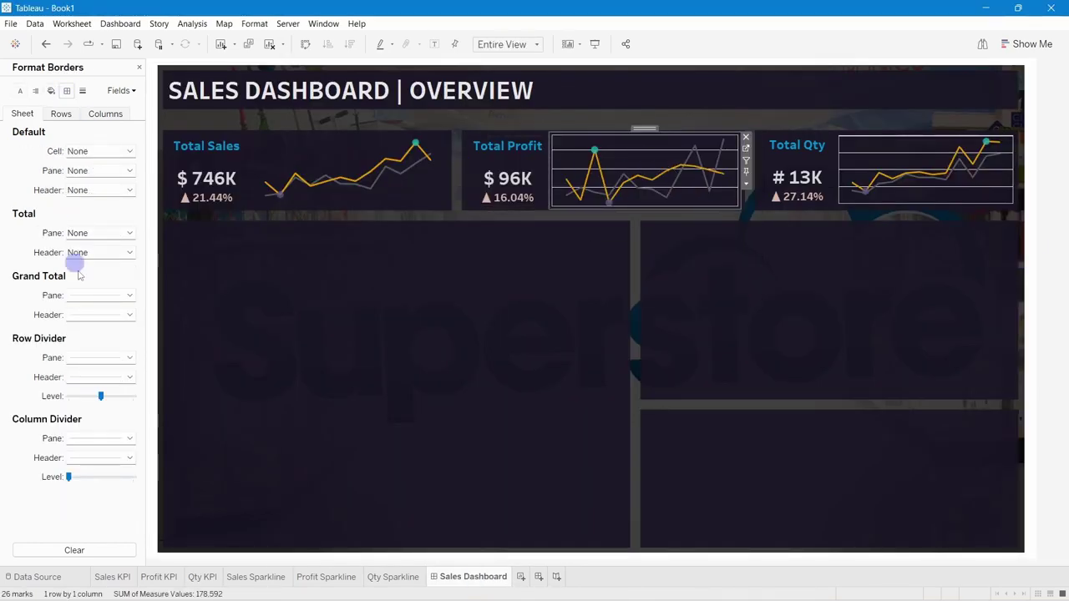
left_click(99, 294)
left_click(119, 311)
left_click(98, 315)
left_click(119, 330)
left_click(99, 357)
left_click(120, 373)
left_click(99, 439)
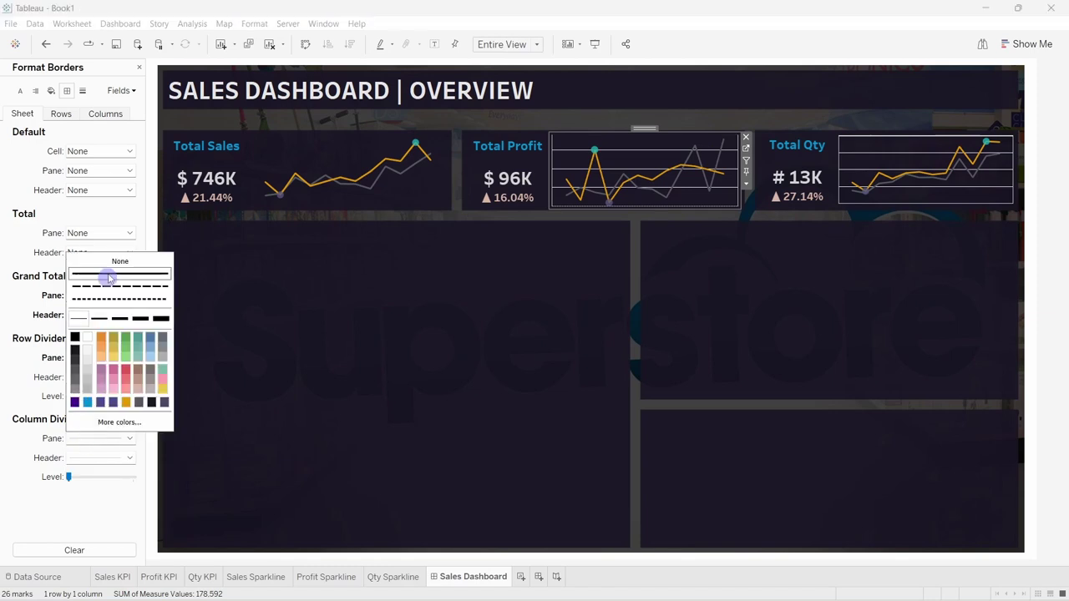
left_click(120, 260)
Set the Profit Sparkline's trend lines, reference lines, drop lines and axis ticks to None.
left_click(81, 90)
left_click(98, 189)
left_click(119, 206)
left_click(99, 210)
left_click(120, 226)
left_click(99, 229)
left_click(119, 245)
left_click(98, 268)
left_click(104, 284)
Set the row grid lines to None for both the Profit Sparkline and the Qty Sparkline.
left_click(61, 113)
left_click(99, 151)
left_click(86, 151)
left_click(98, 151)
left_click(119, 168)
left_click(88, 170)
left_click(109, 187)
left_click(98, 210)
left_click(90, 228)
left_click(83, 246)
left_click(105, 114)
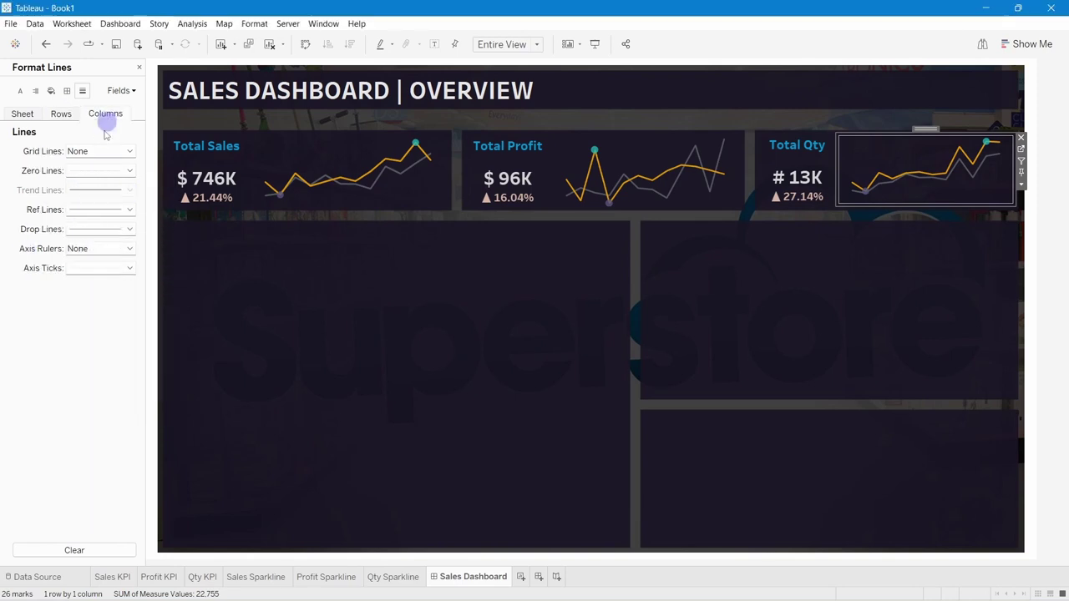
Set the Qty Sparkline's zero lines, trend lines and reference lines to None for the whole sheet.
left_click(22, 113)
left_click(98, 171)
left_click(99, 191)
left_click(100, 206)
left_click(99, 209)
left_click(101, 226)
Set the Qty Sparkline's Grand Total, Row Divider pane and Column Divider pane borders to None and close the formatting settings.
left_click(50, 90)
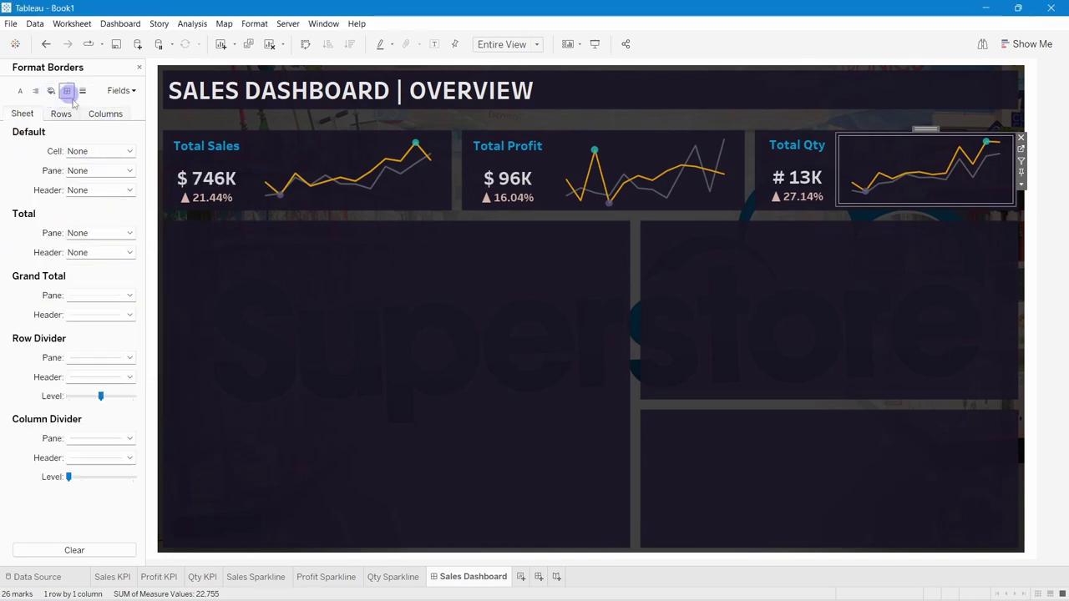
left_click(67, 90)
left_click(100, 296)
left_click(104, 312)
left_click(100, 315)
left_click(103, 330)
left_click(100, 357)
left_click(104, 373)
left_click(100, 252)
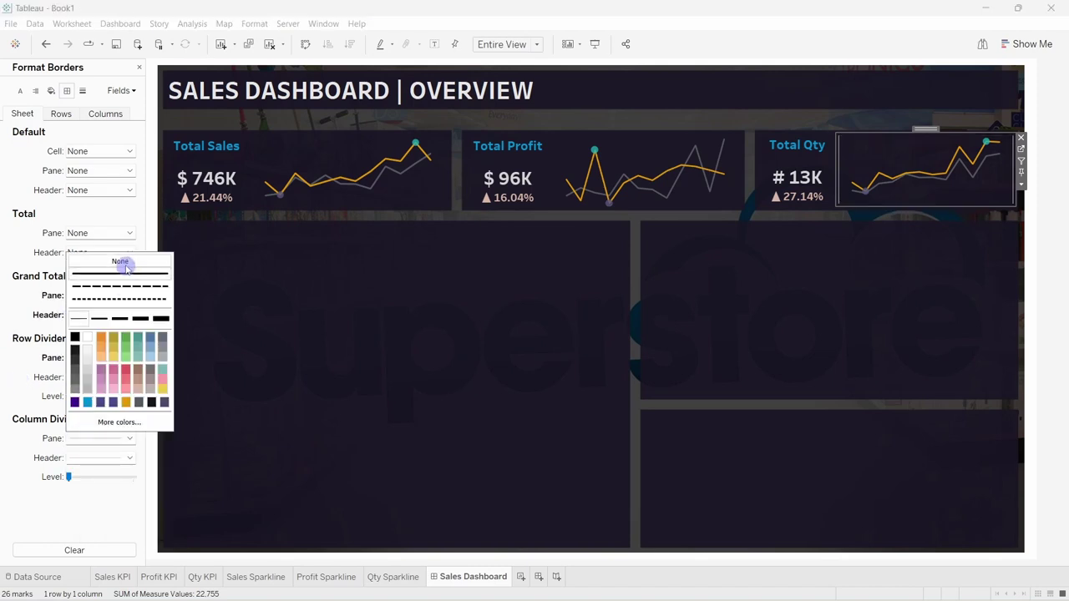
left_click(104, 268)
left_click(1065, 201)
left_click(1030, 213)
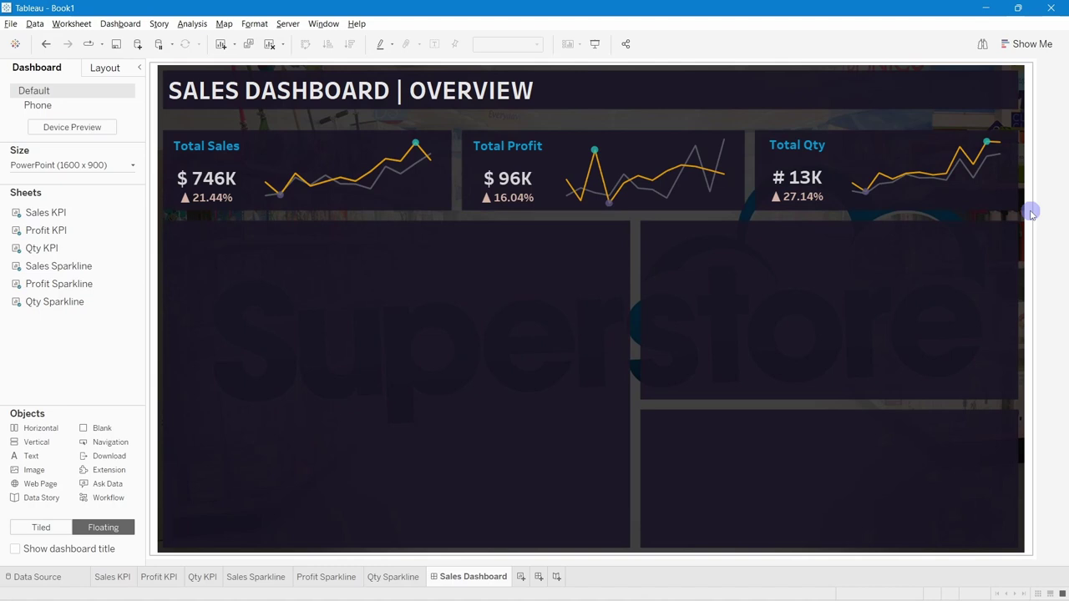
mouse_move(355, 184)
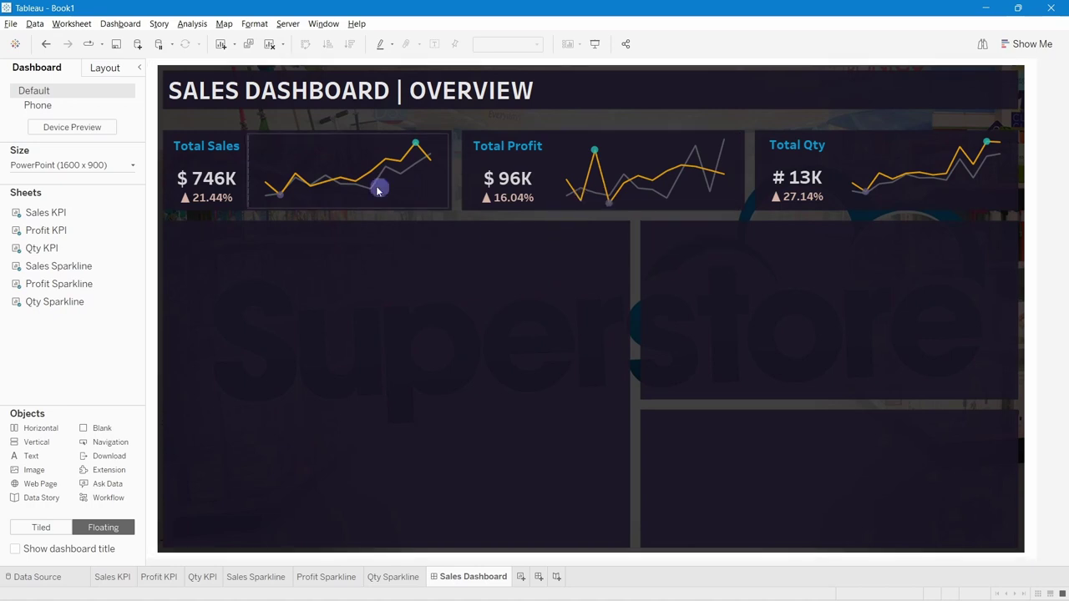
mouse_move(266, 189)
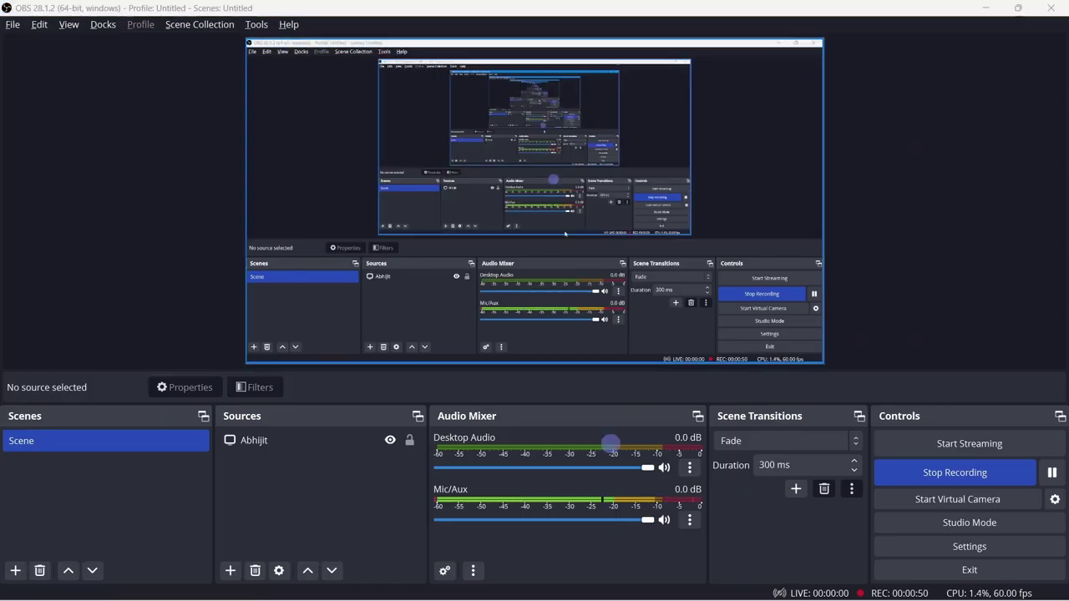
Switch to the finished Superstore Sales Dashboard workbook and copy all of the KPI Trend Overview legend text.
left_click(608, 591)
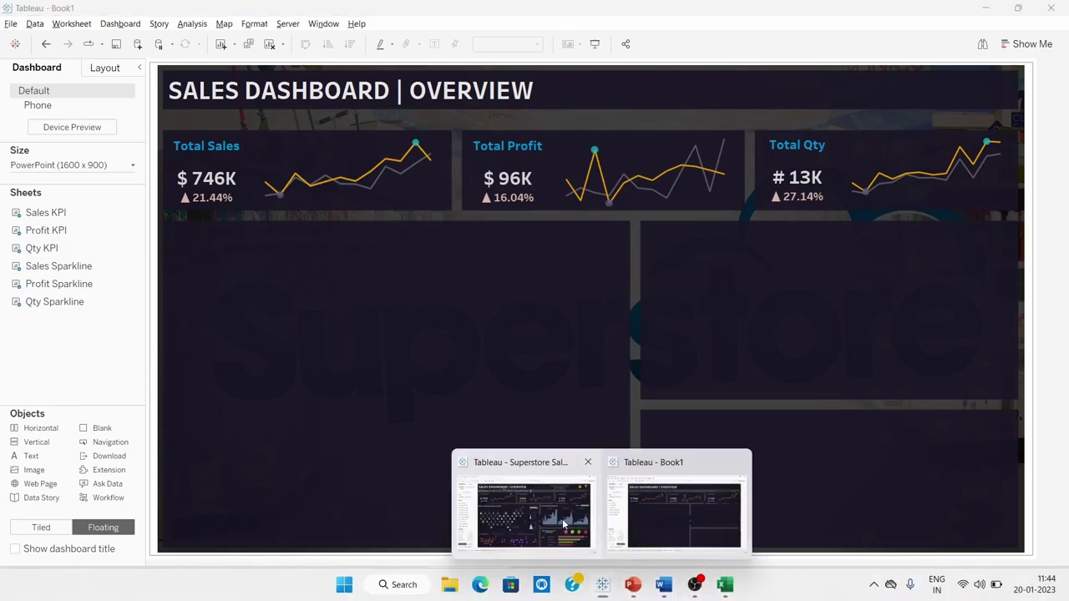
left_click(535, 511)
double_click(366, 124)
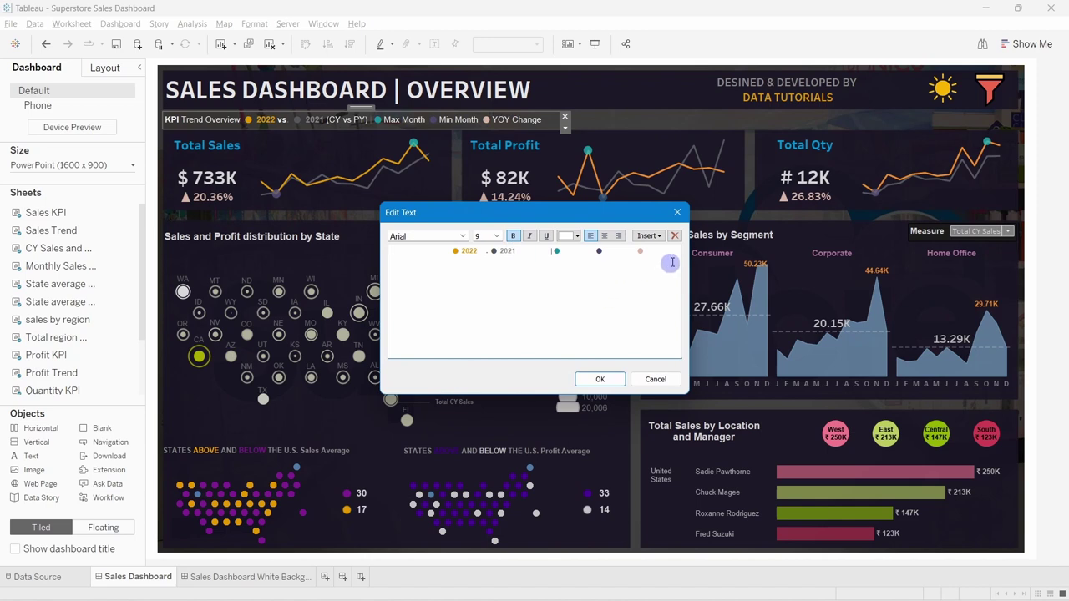
key("ctrl+a")
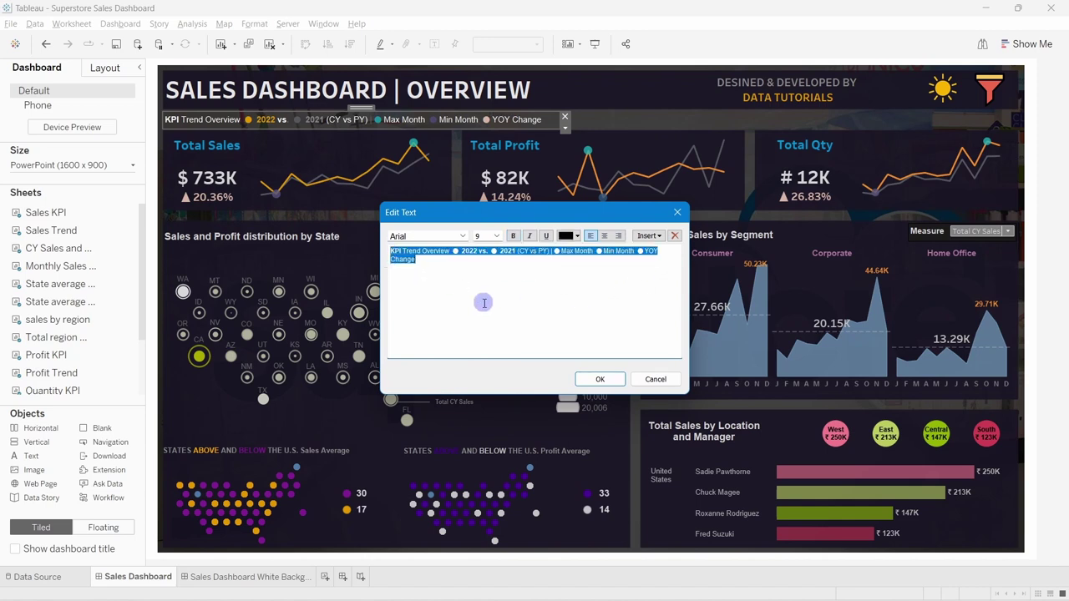
Back in Book1, add a floating text object containing the copied KPI Trend Overview legend and color all its text black.
key("alt+Tab")
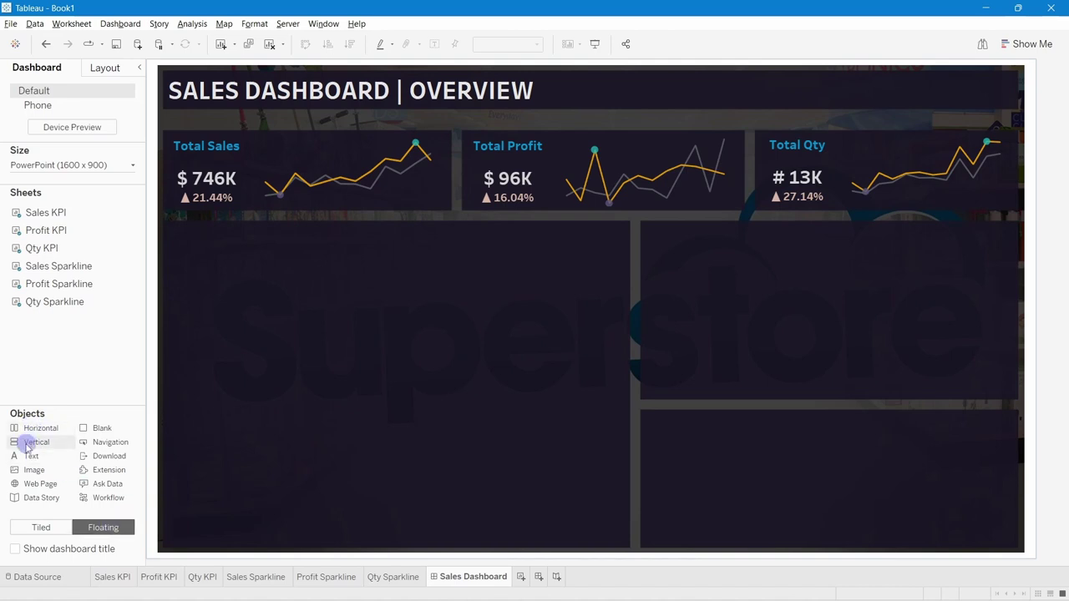
left_click_drag(32, 443, 296, 243)
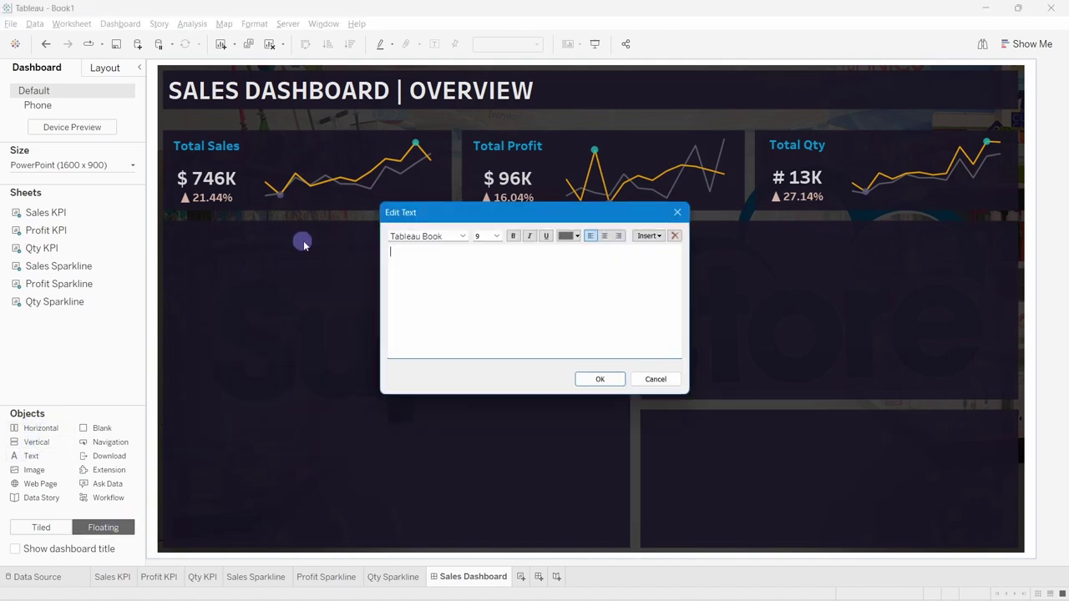
left_click(448, 268)
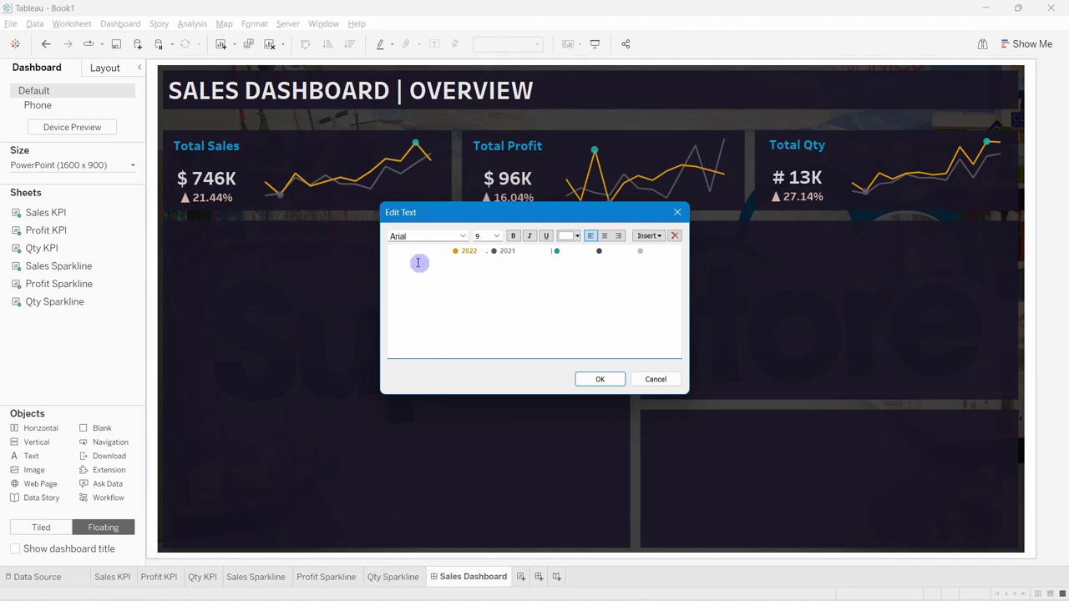
key("ctrl+a")
left_click(571, 236)
left_click(567, 254)
left_click(509, 305)
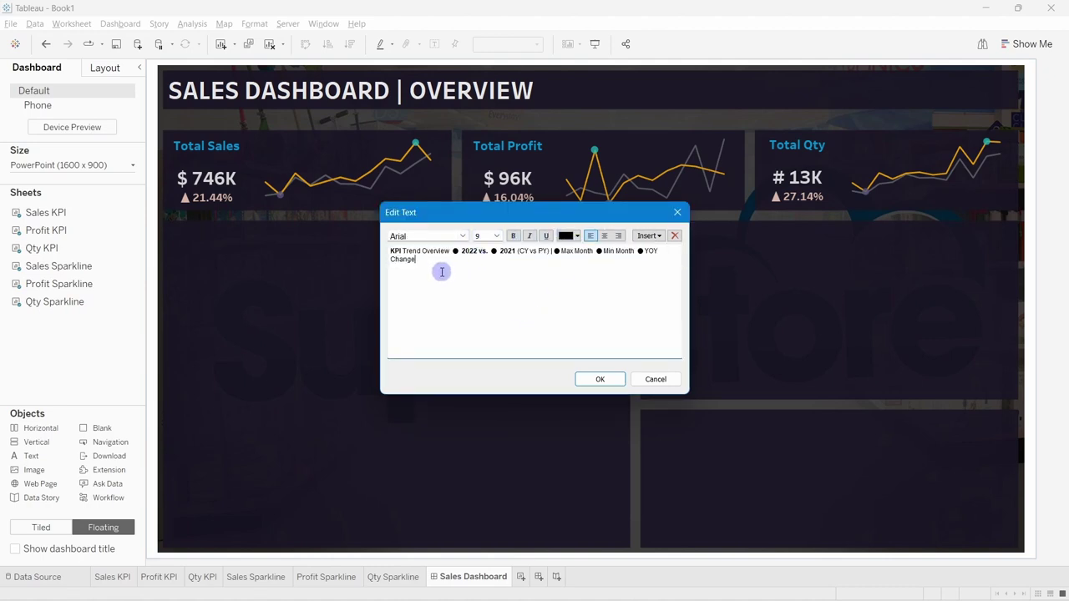
Review the legend text's font formatting and view the Black Circle symbol (25CF) in Excel's Symbol dialog.
left_click_drag(437, 266, 387, 256)
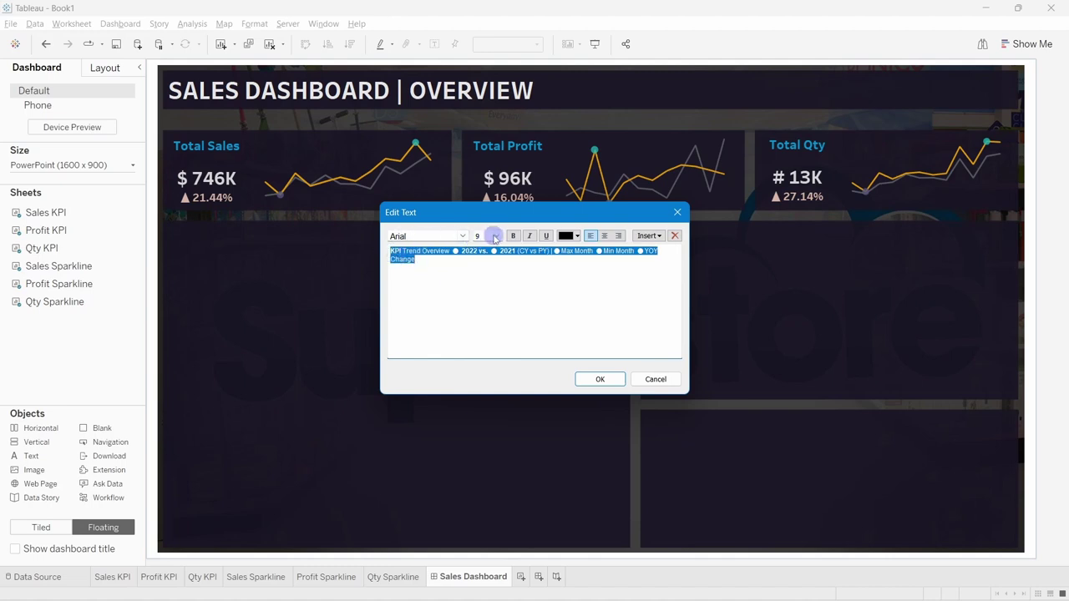
left_click(488, 271)
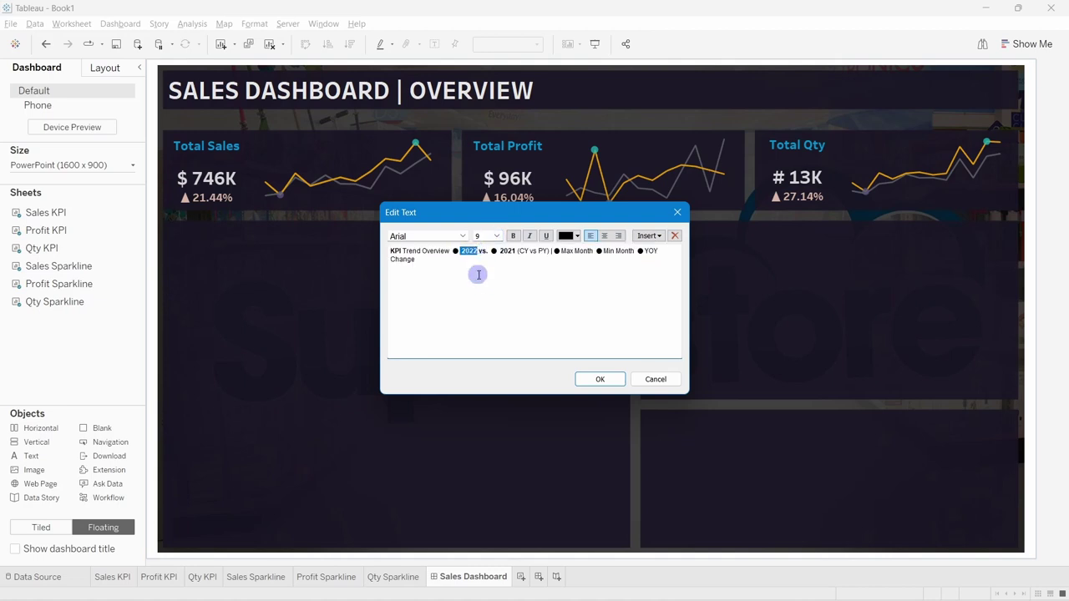
left_click(513, 235)
left_click(468, 269)
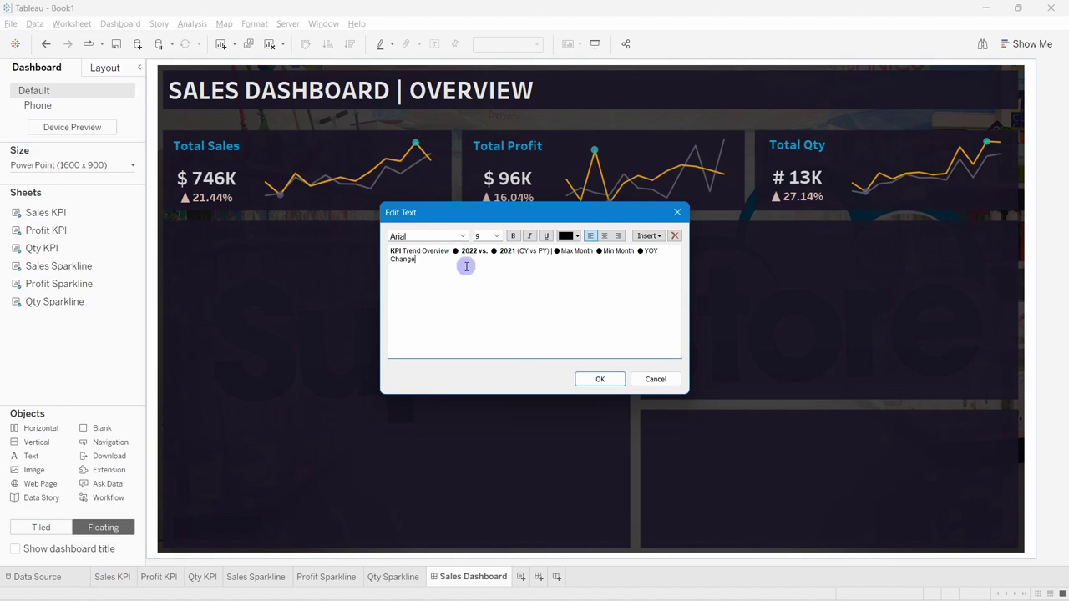
left_click(717, 590)
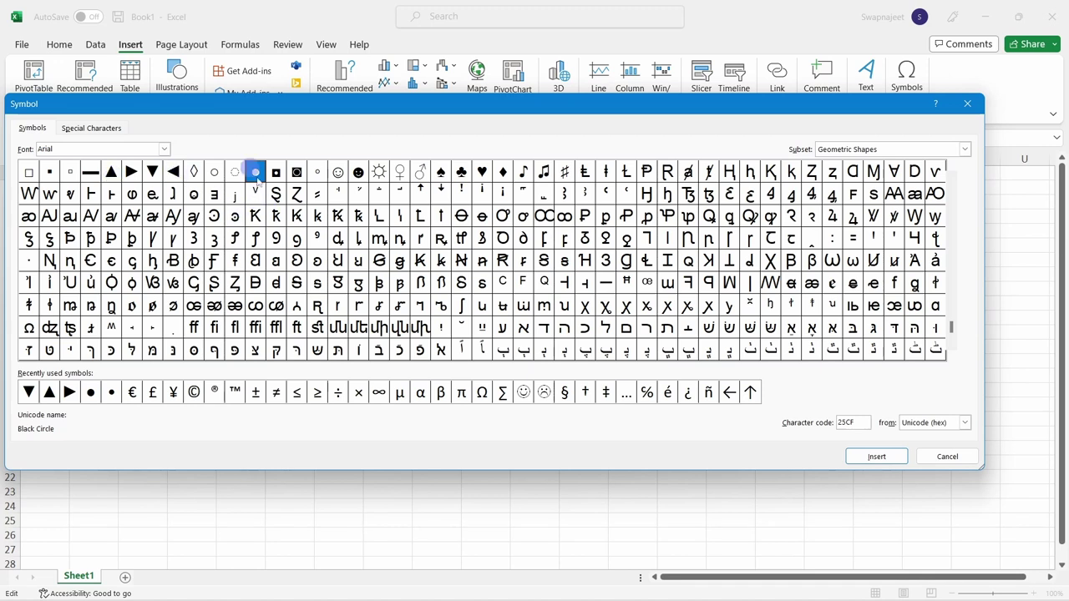
key("alt+Tab")
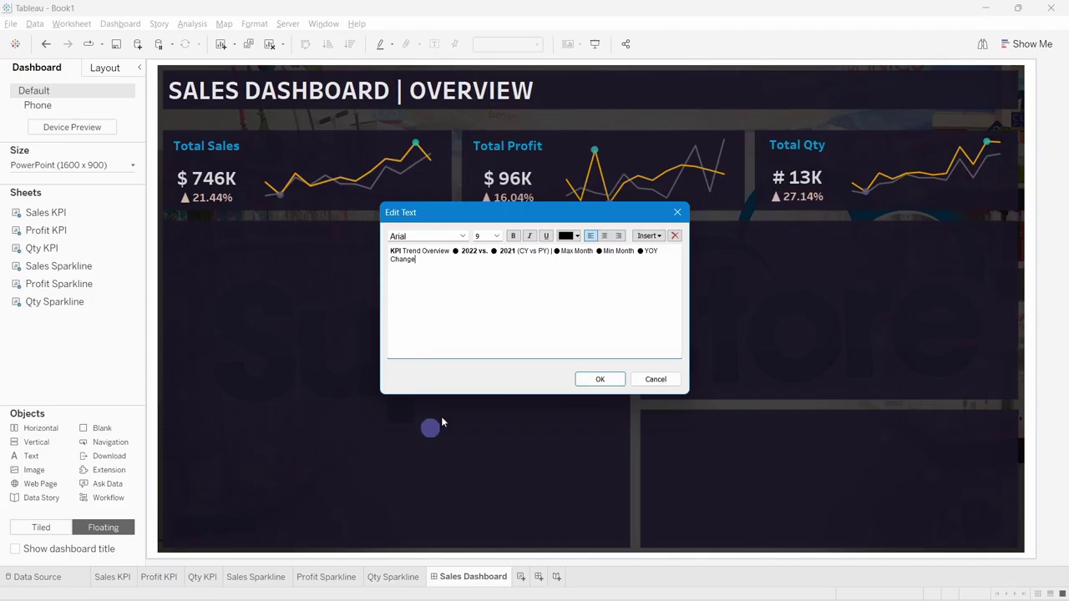
Color the legend's circle and "2022" text #e39700, copying the CY Line code from Color Code.docx in Word.
left_click(451, 268)
left_click_drag(447, 268, 404, 258)
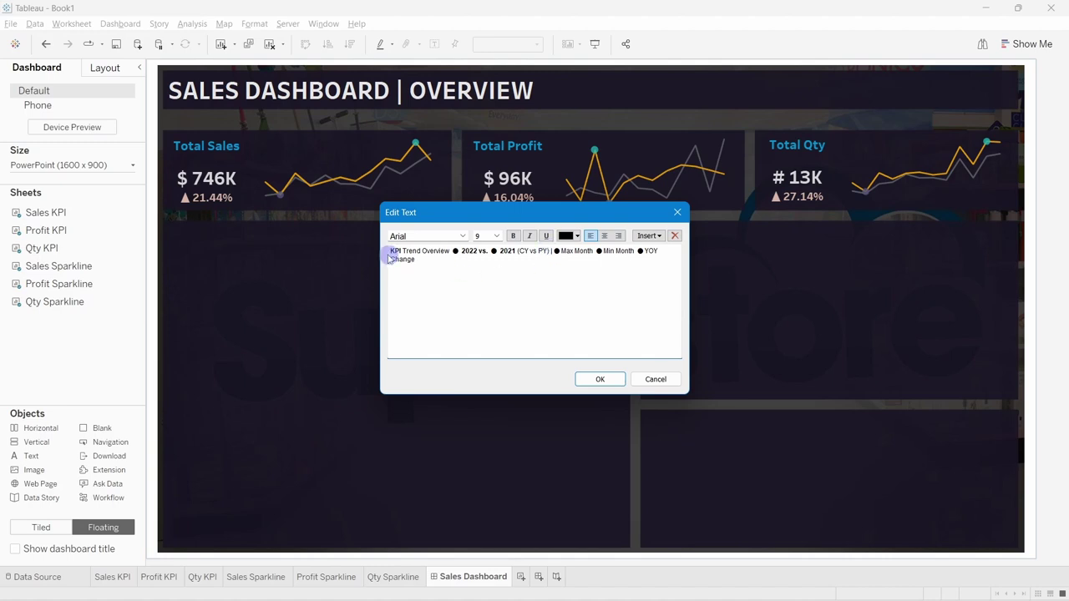
left_click(445, 254)
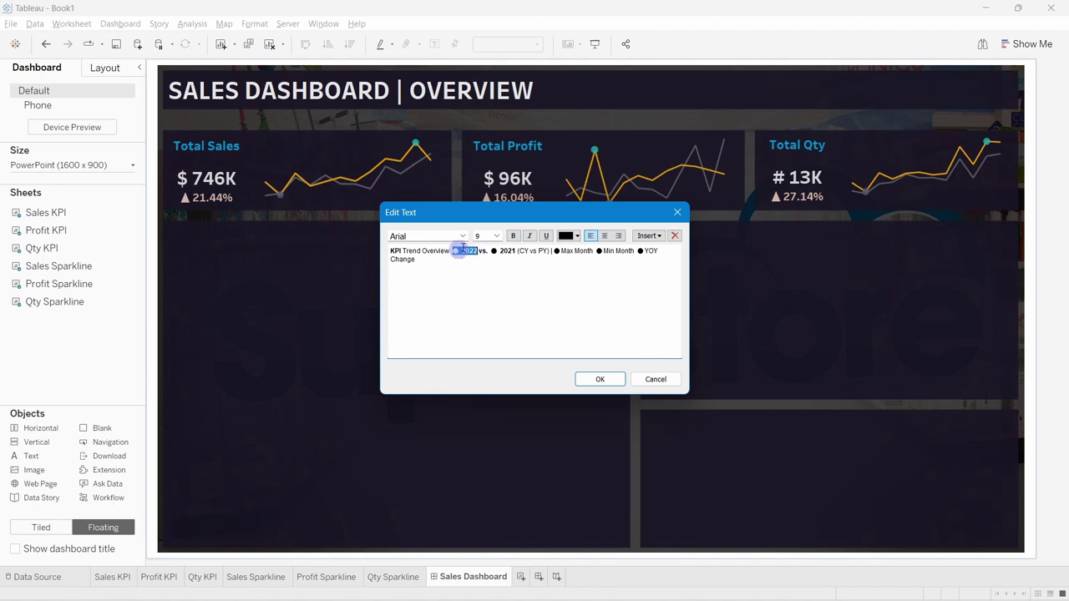
left_click(582, 240)
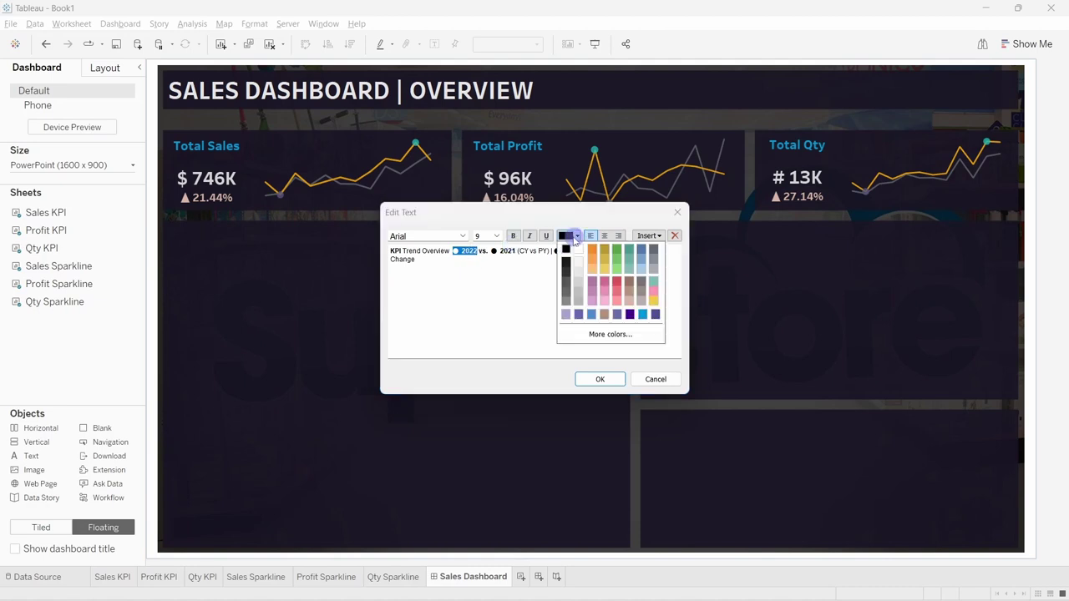
left_click(612, 334)
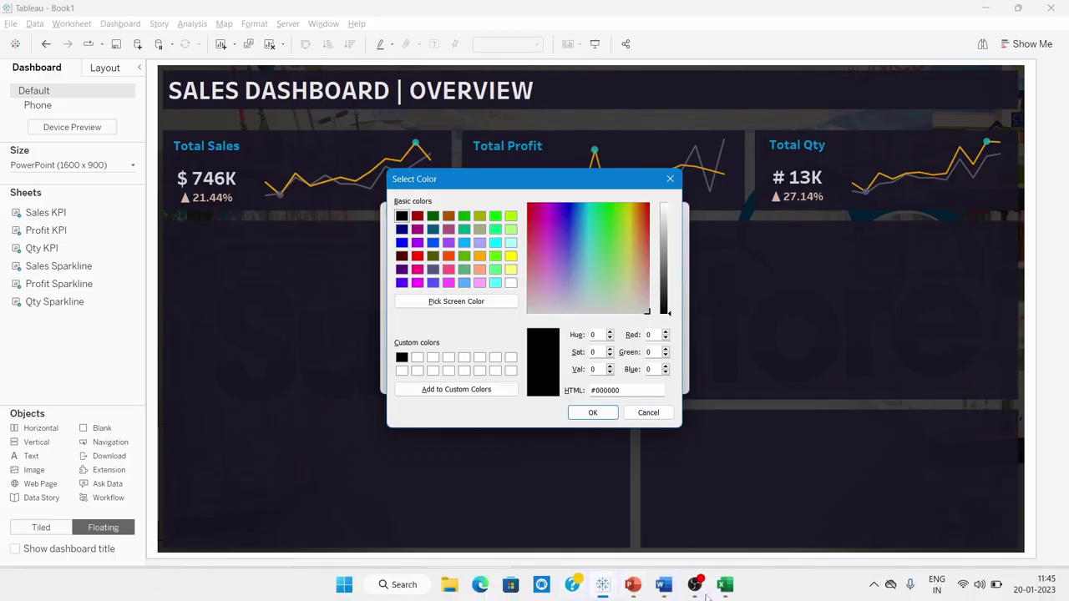
left_click(668, 586)
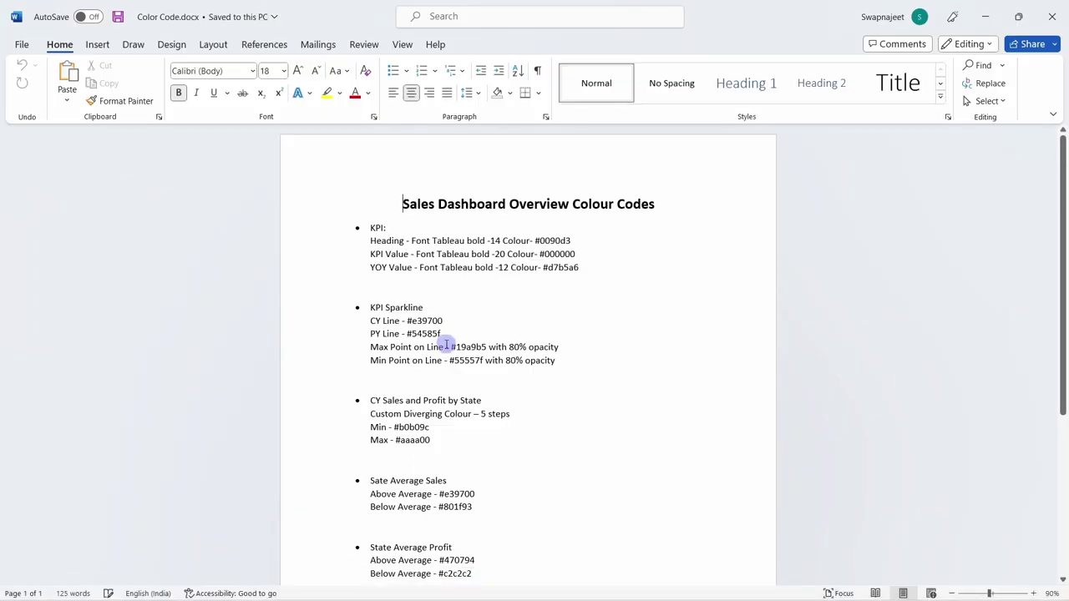
left_click_drag(408, 320, 440, 321)
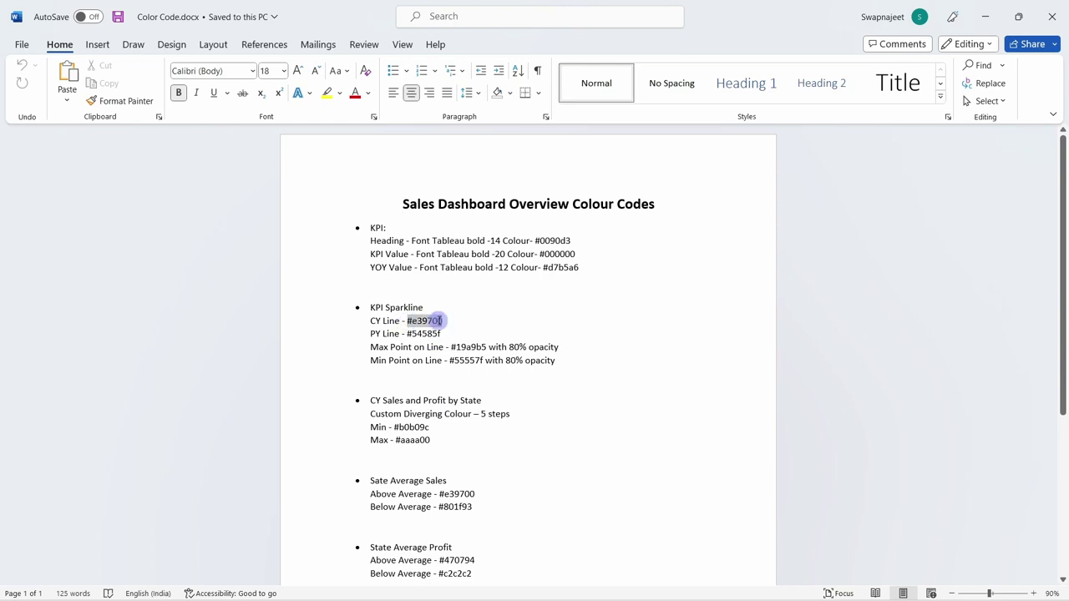
key("ctrl+c")
key("alt+Tab")
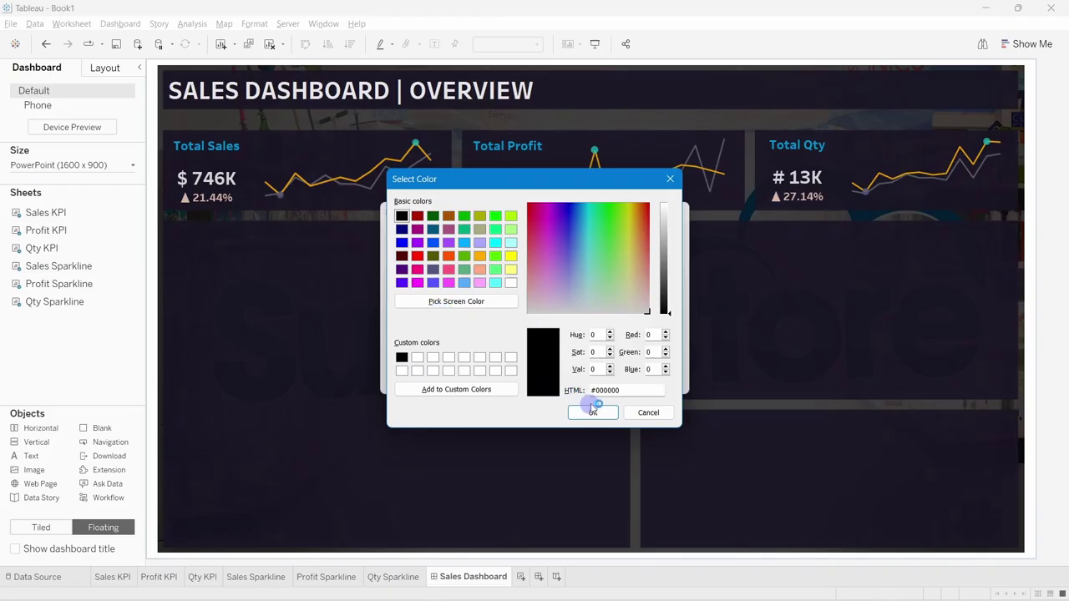
left_click_drag(584, 390, 615, 394)
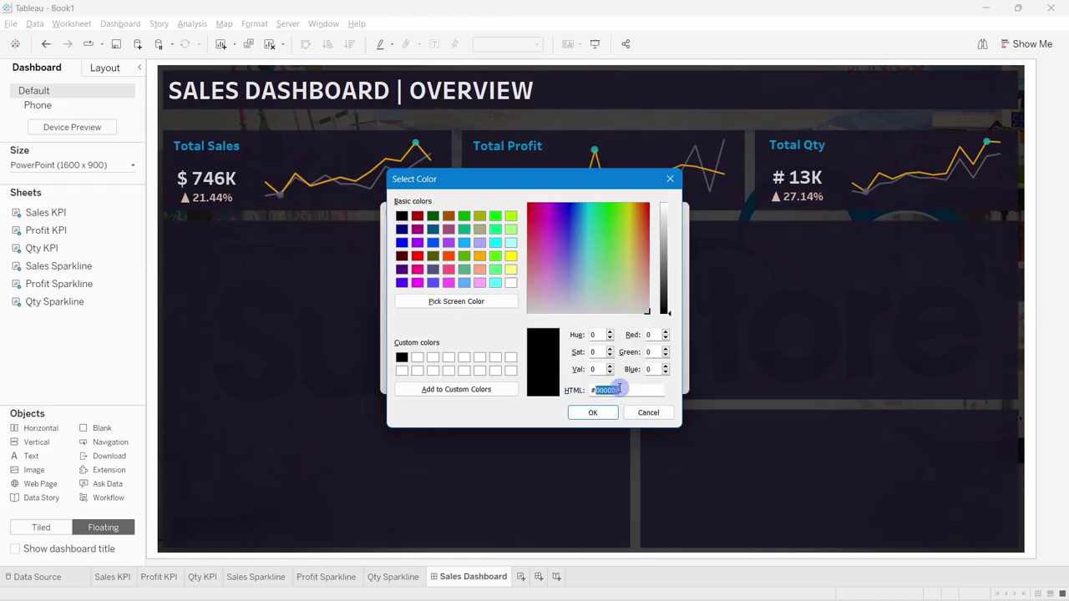
key("ctrl+v")
left_click(593, 412)
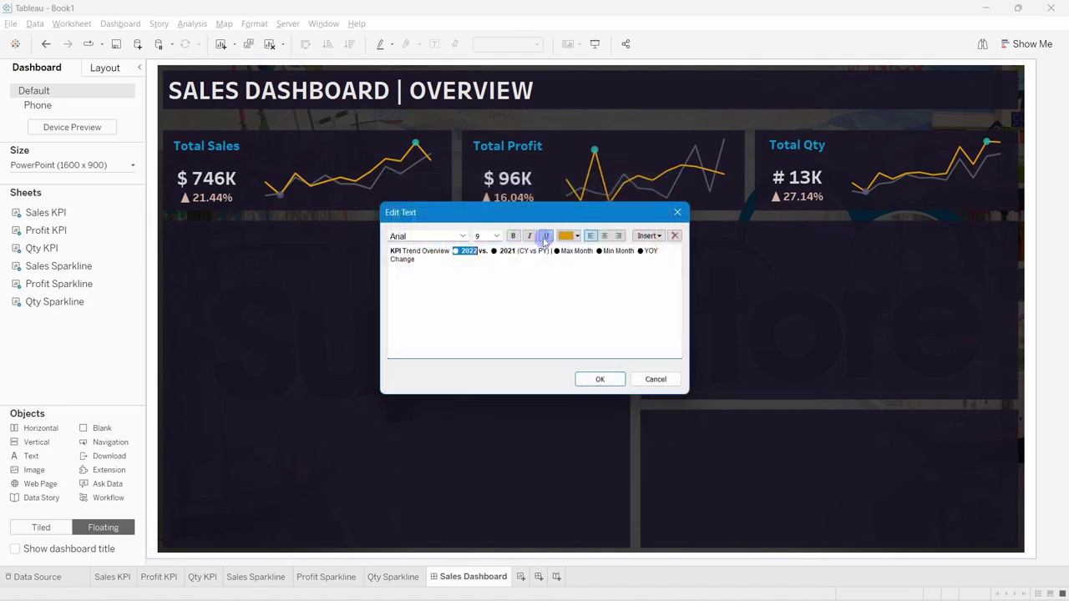
Color the legend's circle and "2021" text #54585f, using the PY Line code from Color Code.docx.
left_click_drag(491, 252, 511, 252)
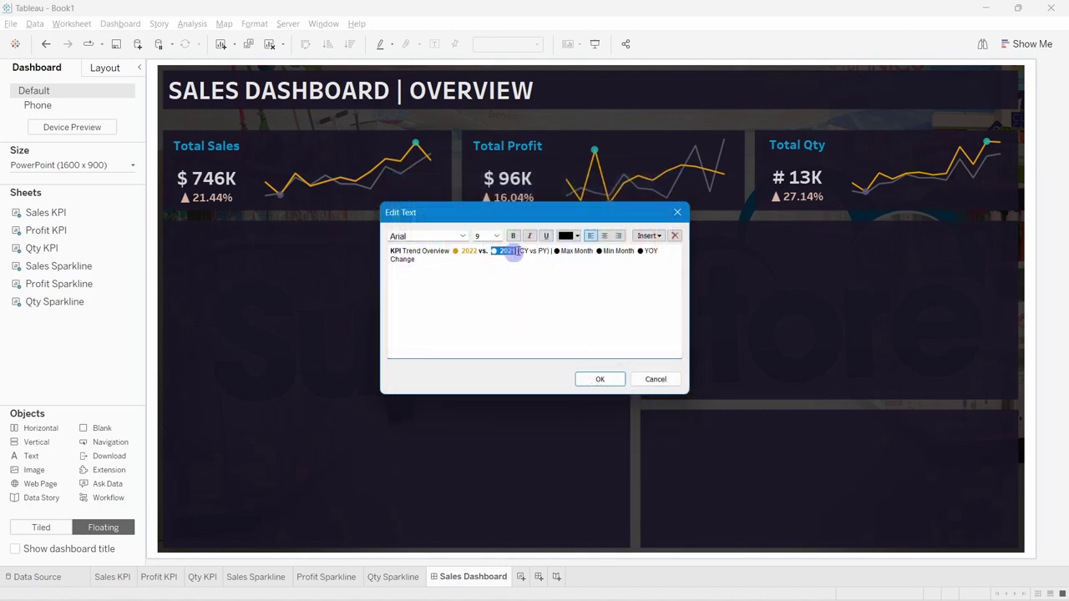
left_click(576, 236)
left_click(613, 335)
key("alt+Tab")
left_click_drag(443, 321, 424, 334)
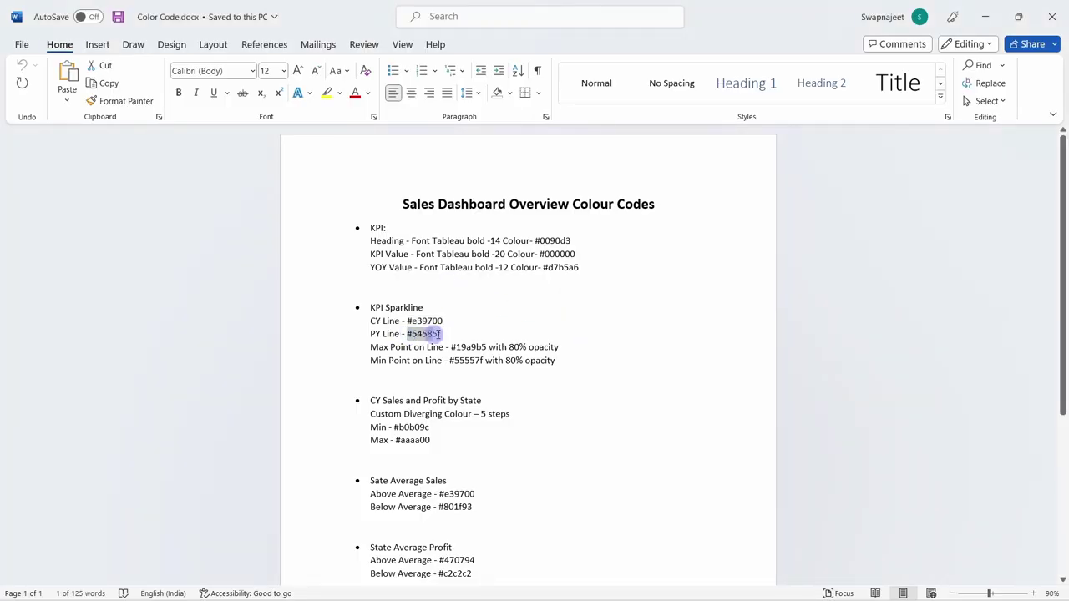
key("alt+Tab")
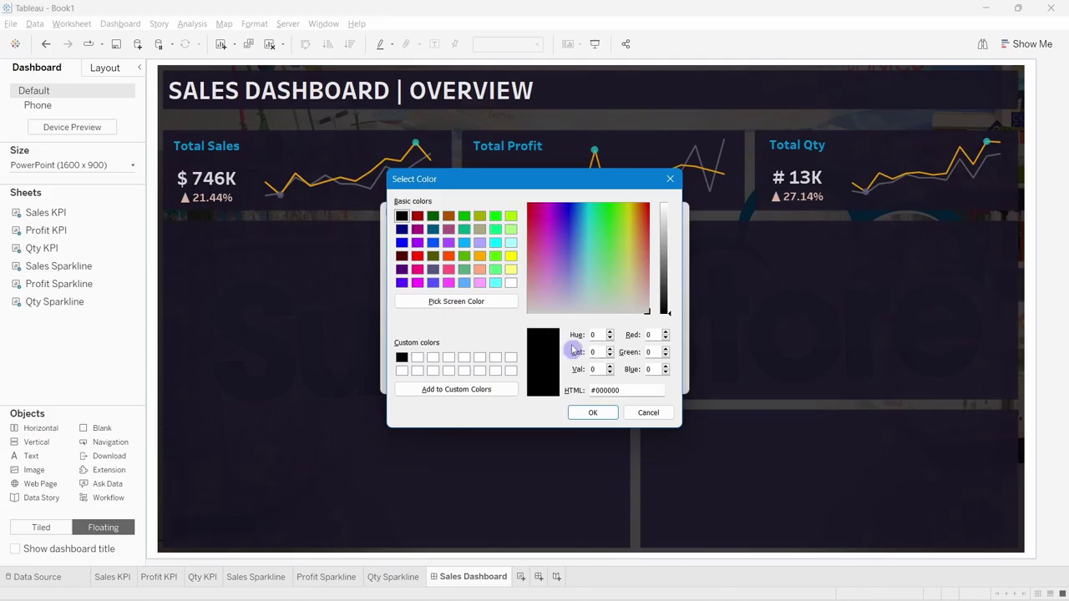
left_click(595, 390)
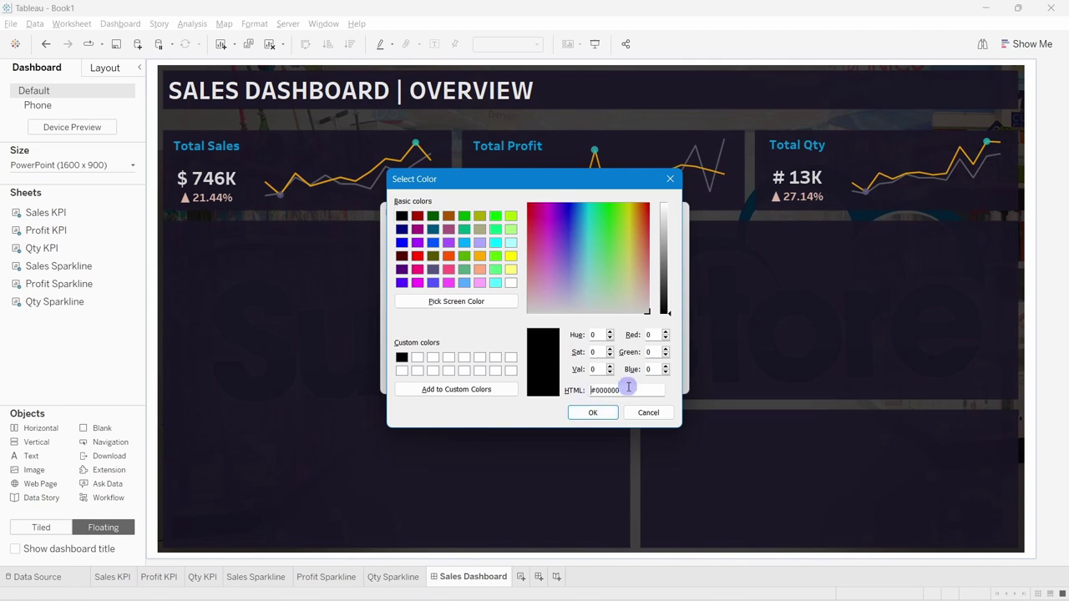
key("ctrl+v")
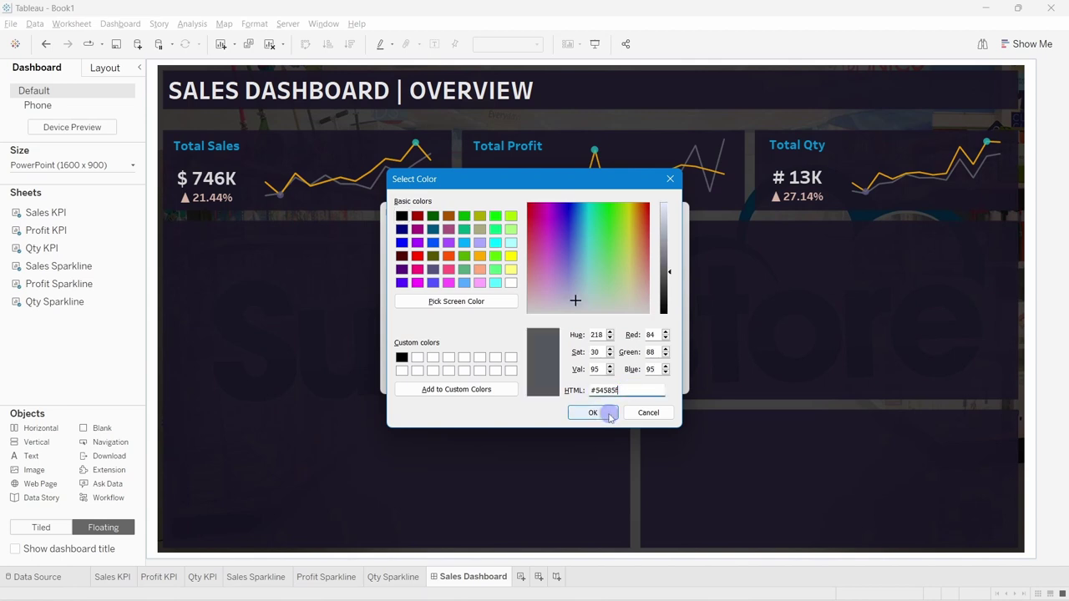
left_click(606, 414)
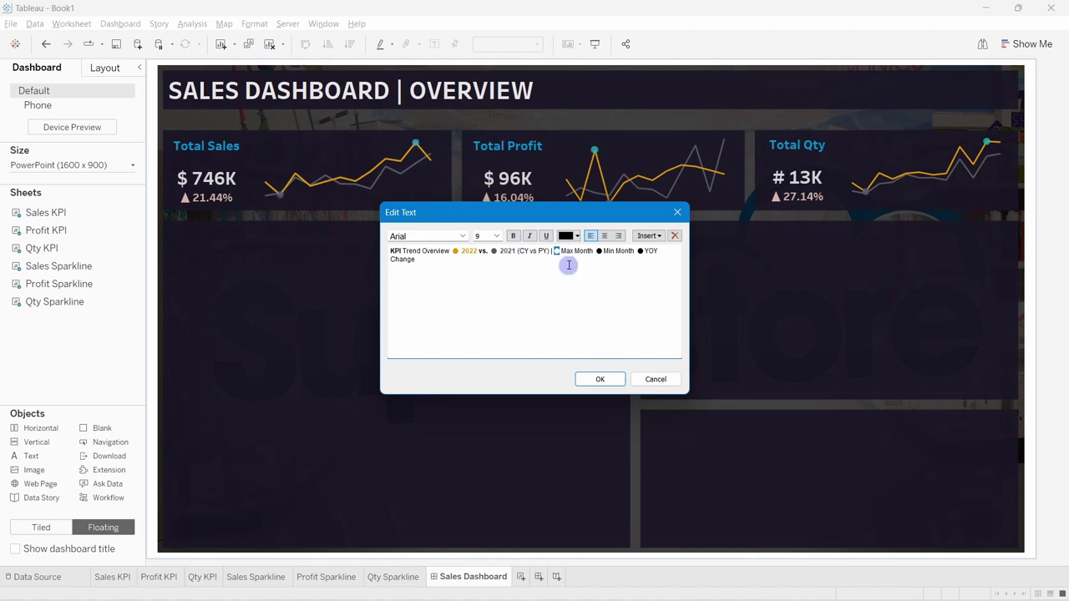
Color the circle before "Max Month" #19a9b5, using the Max Point on Line code from Color Code.docx.
key("alt+Tab")
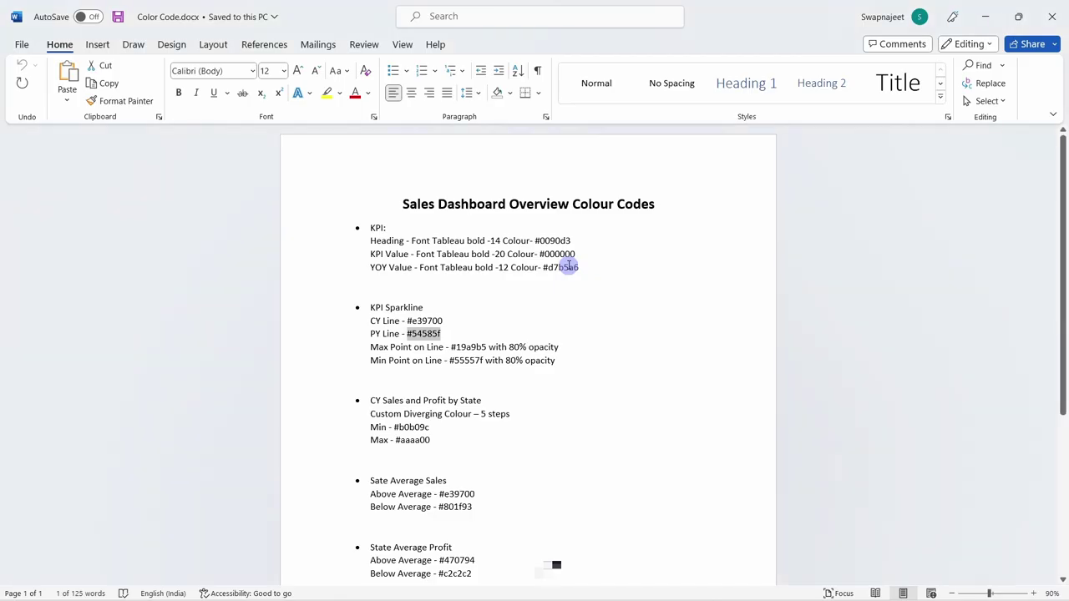
left_click(516, 400)
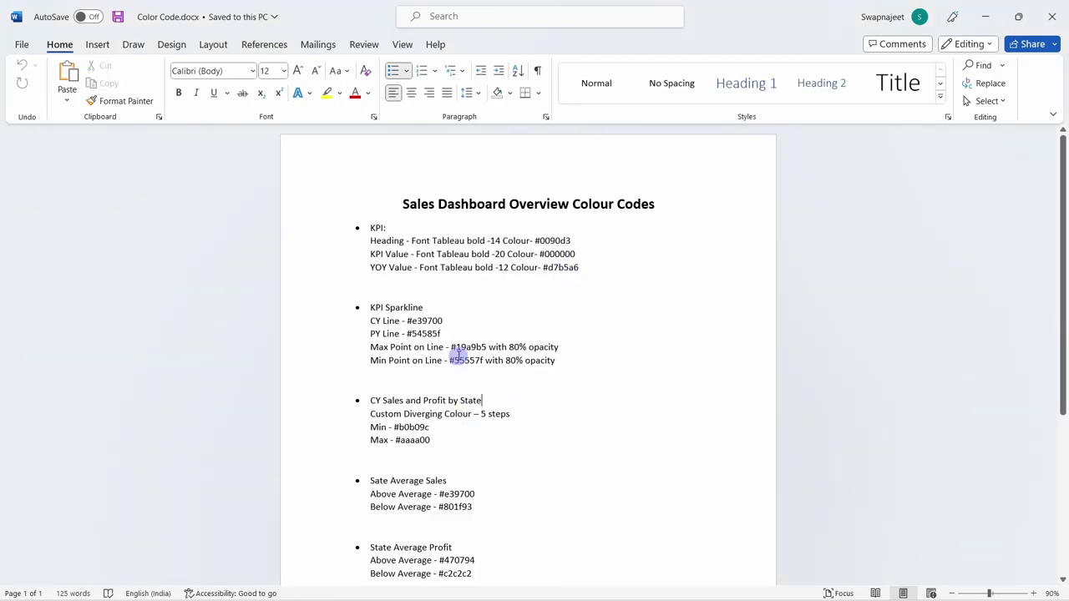
left_click_drag(452, 347, 487, 348)
key("alt+Tab")
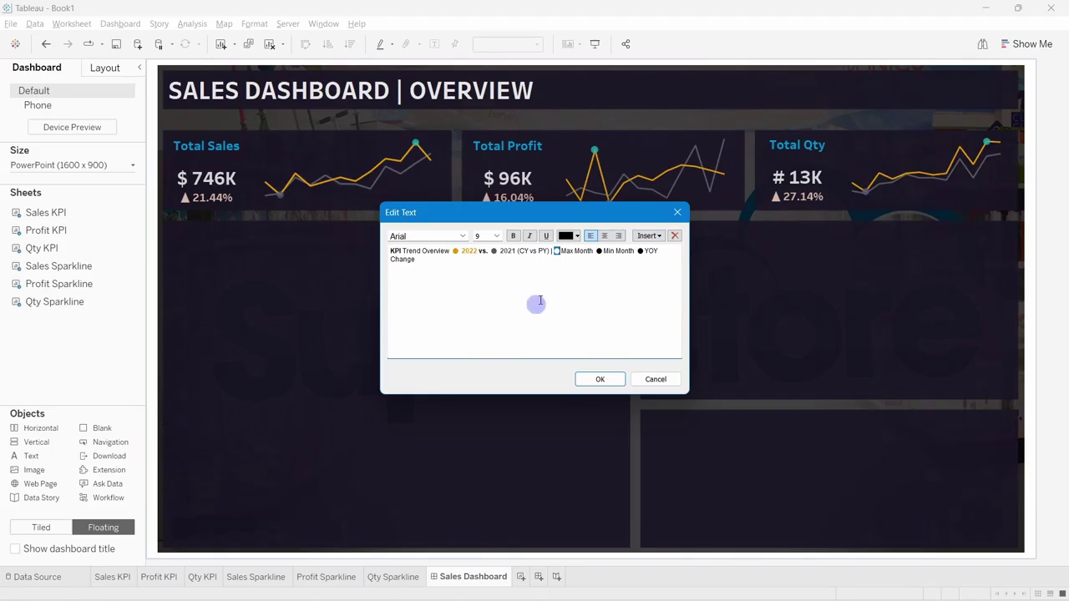
left_click(568, 235)
left_click(602, 332)
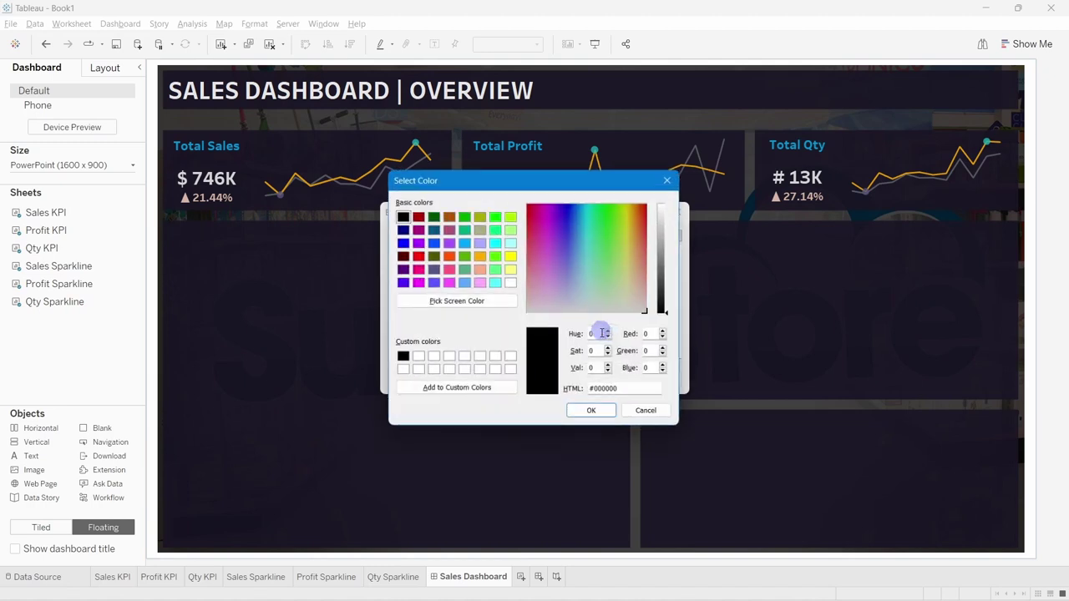
left_click_drag(627, 390, 573, 390)
key("ctrl+v")
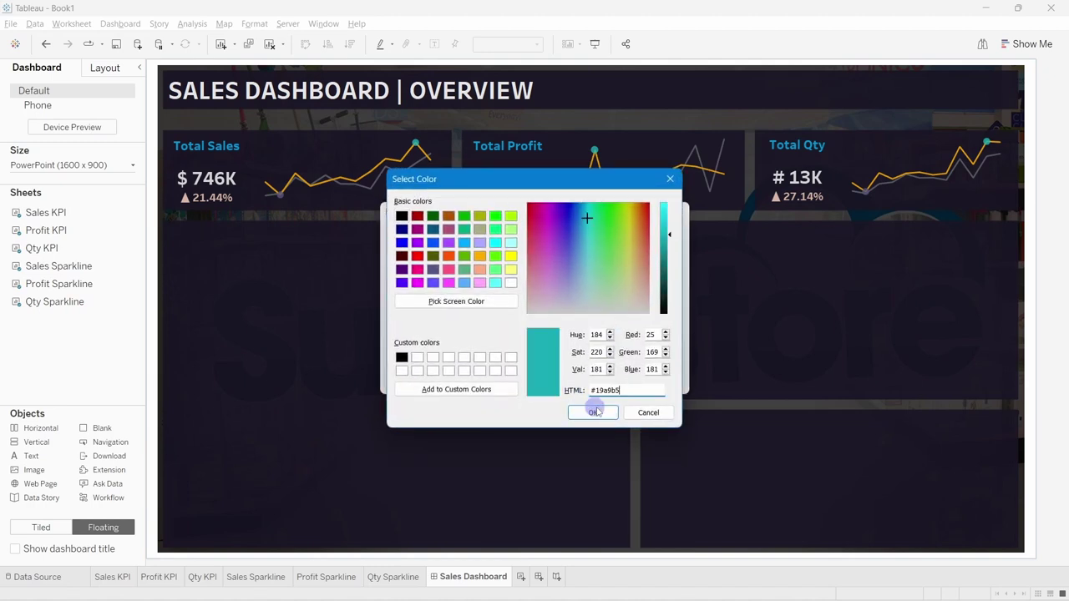
left_click(593, 413)
Select the Min Point code in Color Code.docx and open the custom color settings for the legend's Min Month circle.
key("alt+Tab")
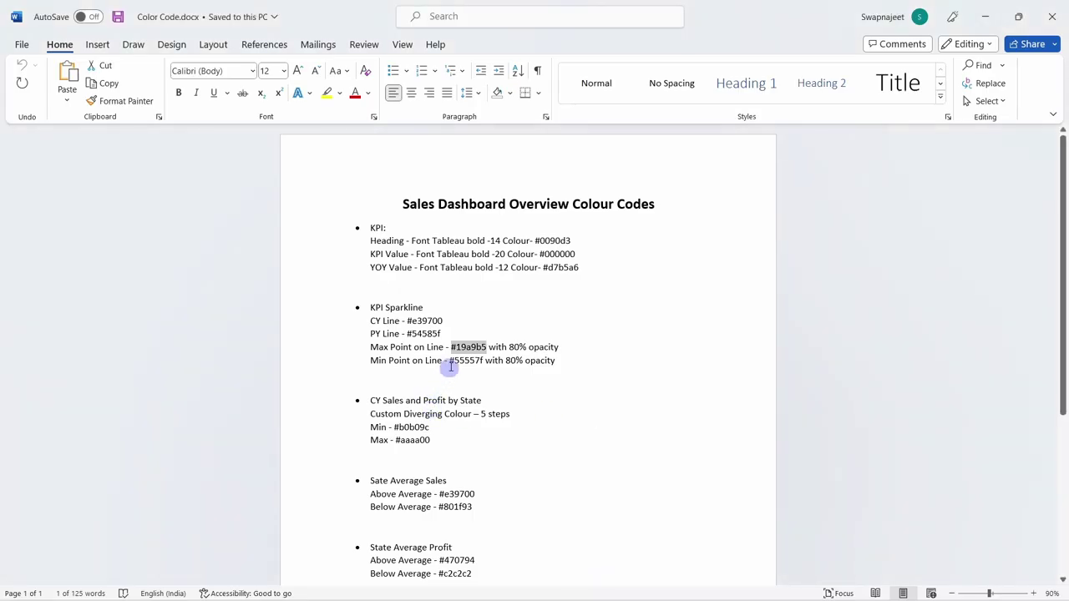
left_click_drag(451, 361, 478, 360)
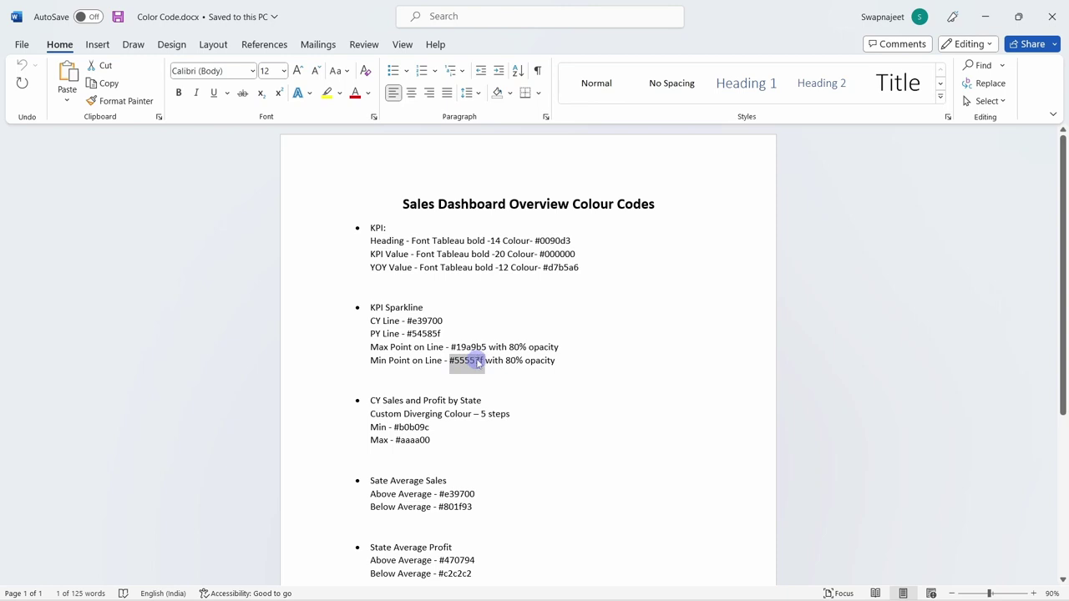
key("alt+Tab")
left_click_drag(603, 250, 597, 251)
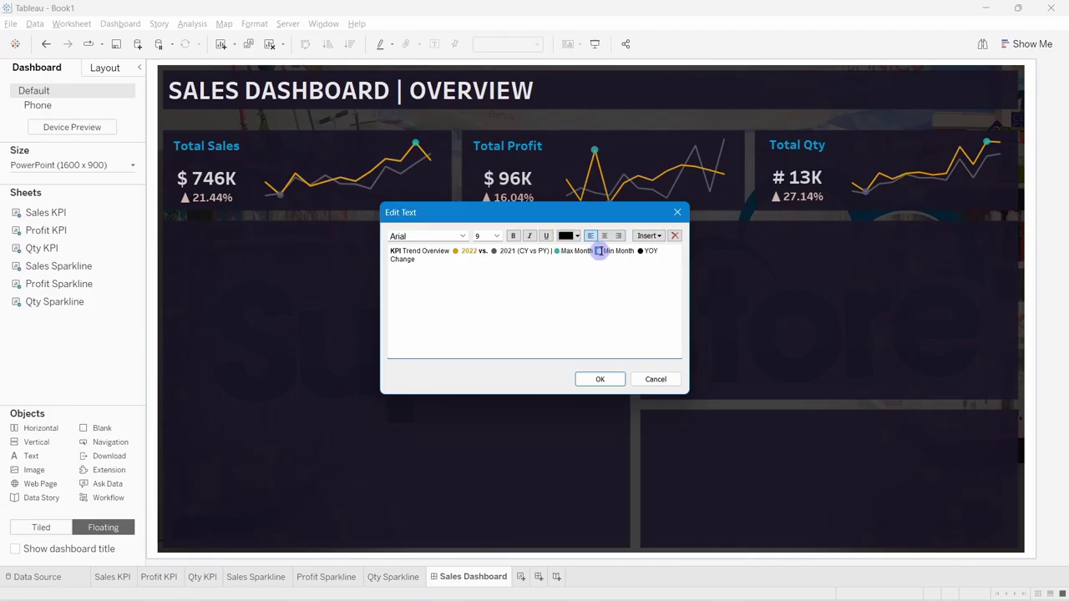
left_click(577, 235)
left_click(595, 331)
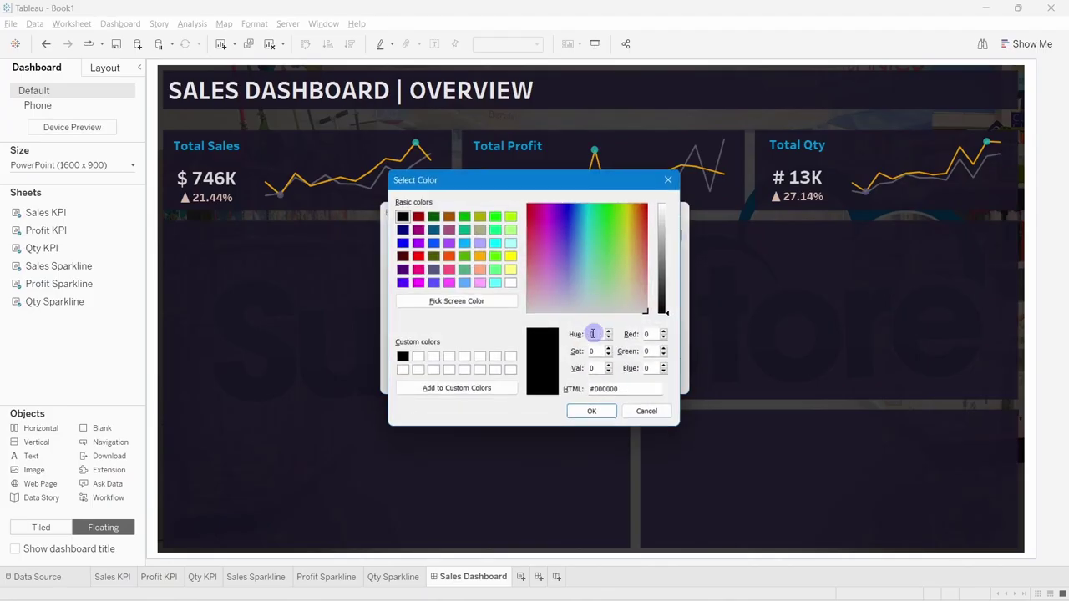
left_click_drag(633, 390, 575, 390)
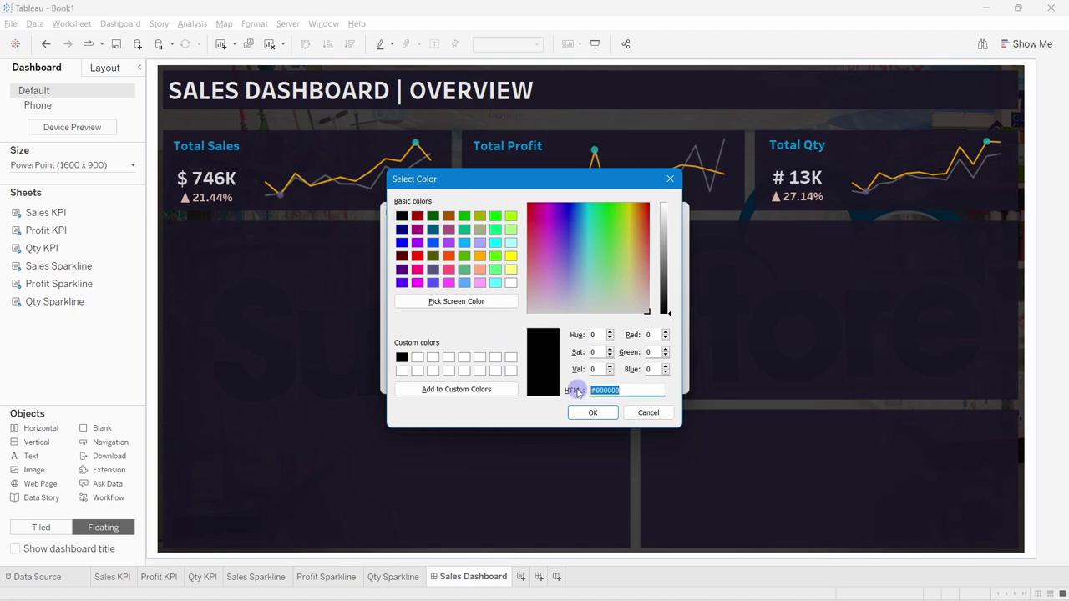
Copy #55557f from Color Code.docx, apply it to the Min Month circle and save the legend text.
key("alt+Tab")
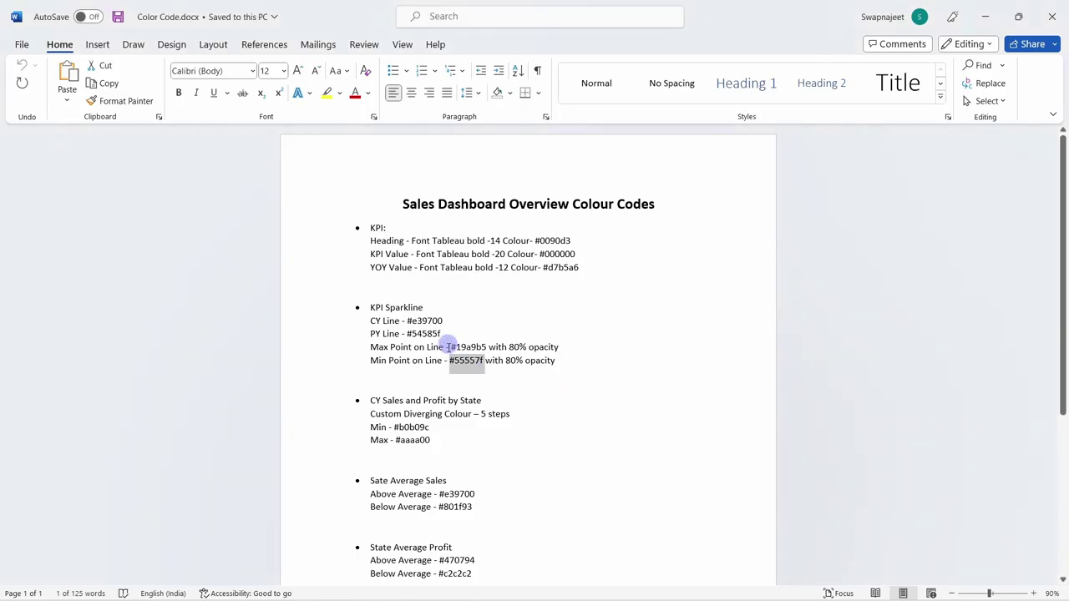
right_click(459, 367)
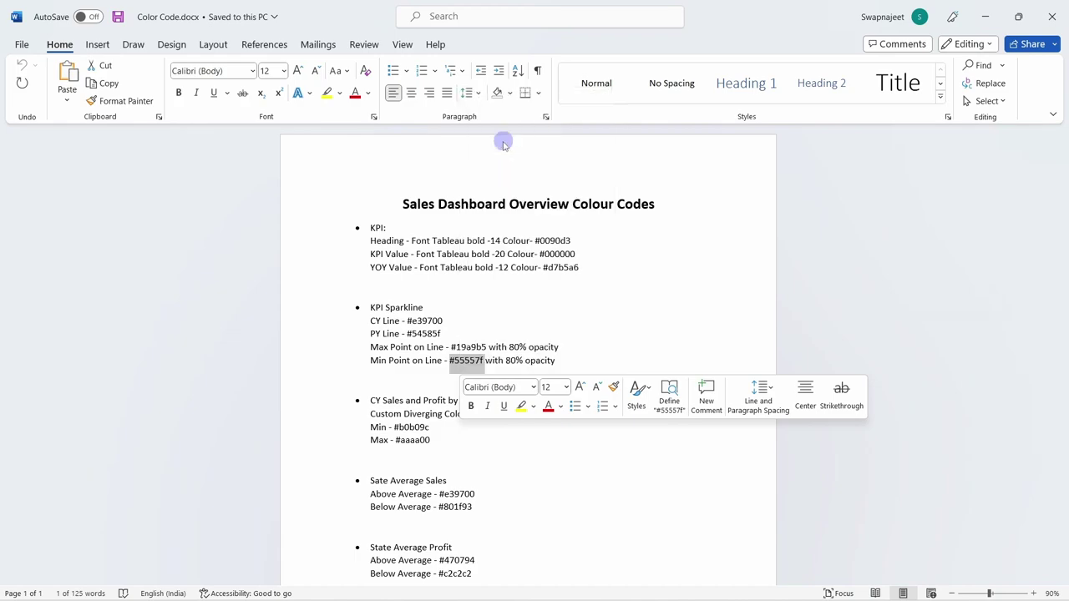
left_click(493, 142)
key("alt+Tab")
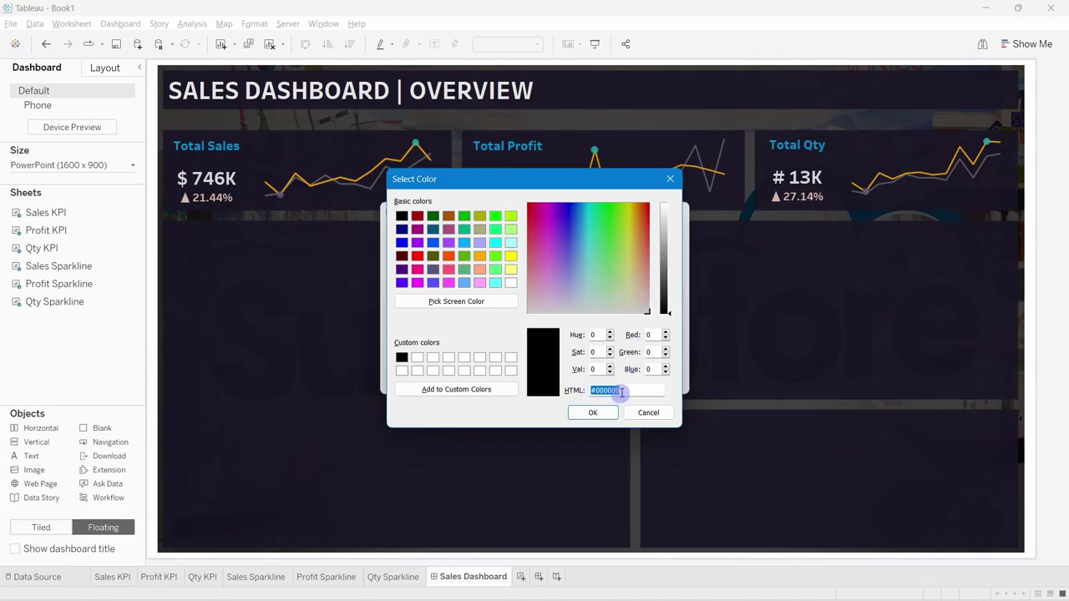
key("alt+Tab")
left_click_drag(451, 360, 484, 361)
key("ctrl+c")
key("alt+Tab")
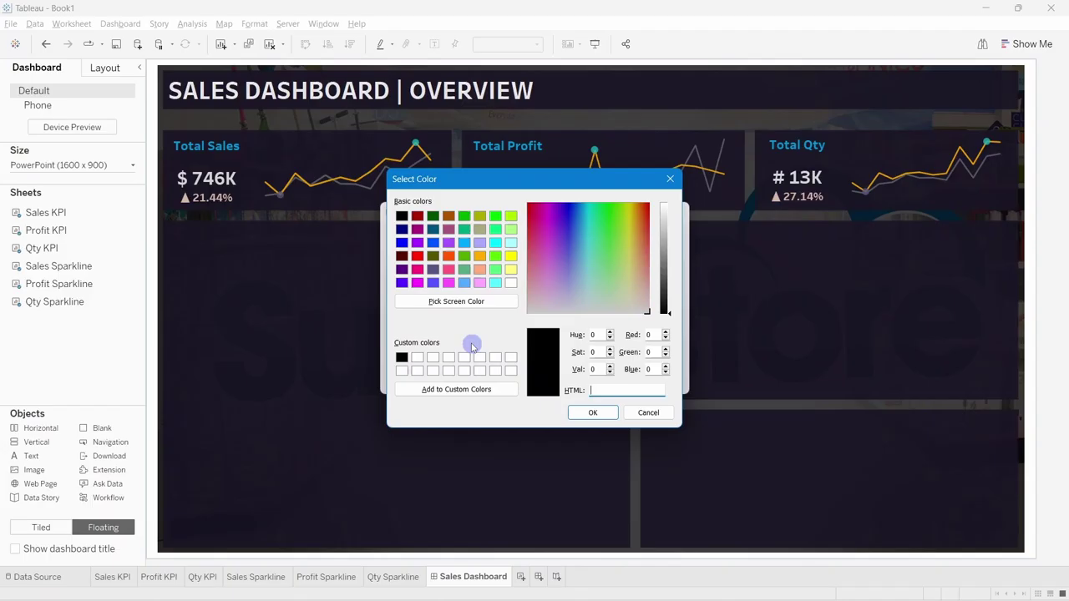
key("ctrl+v")
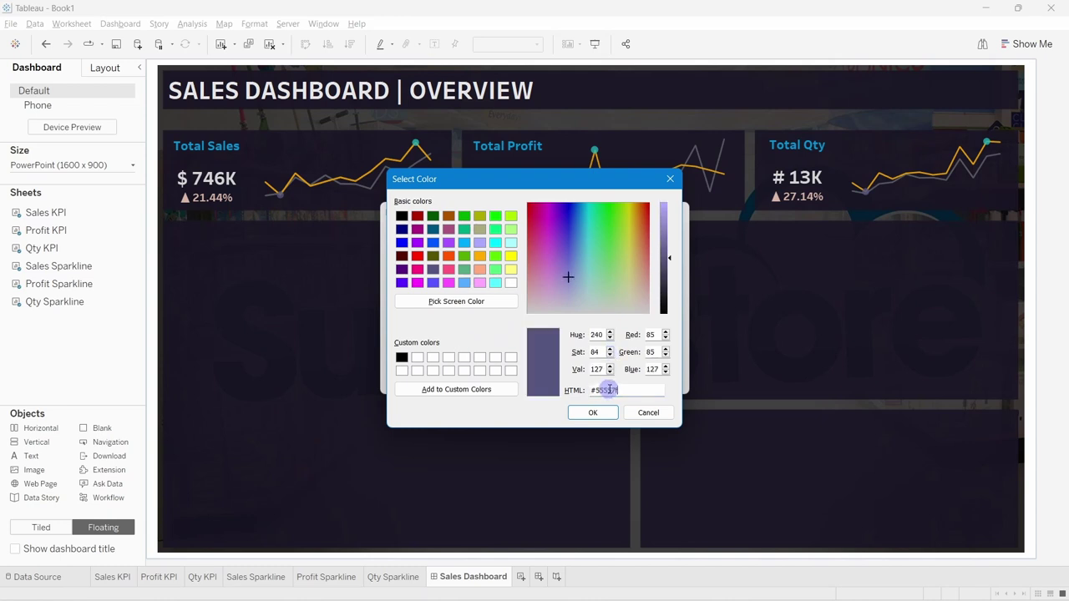
left_click_drag(621, 392, 612, 391)
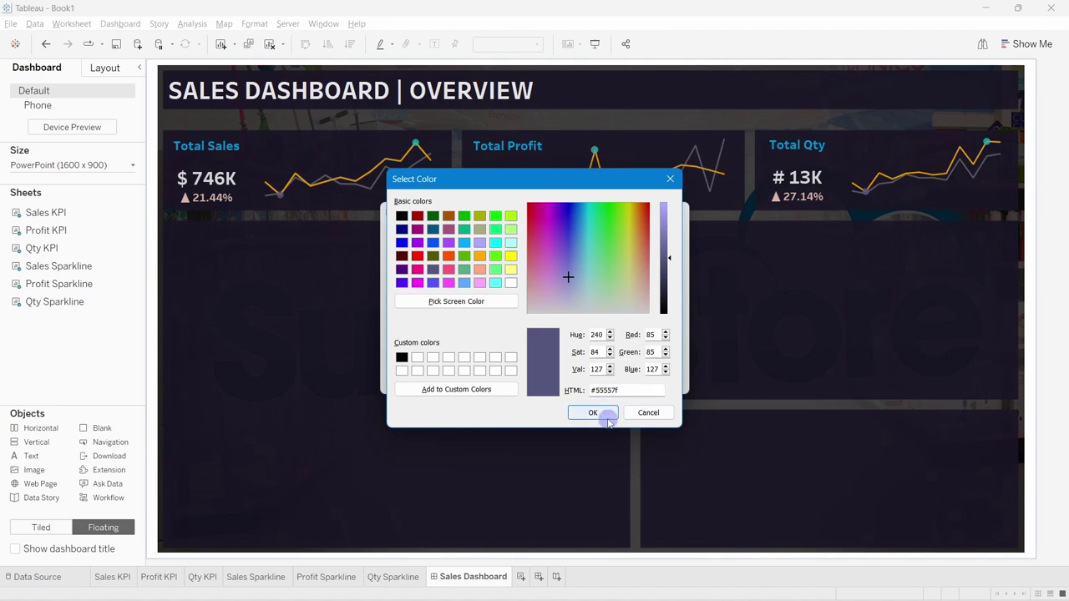
left_click(607, 413)
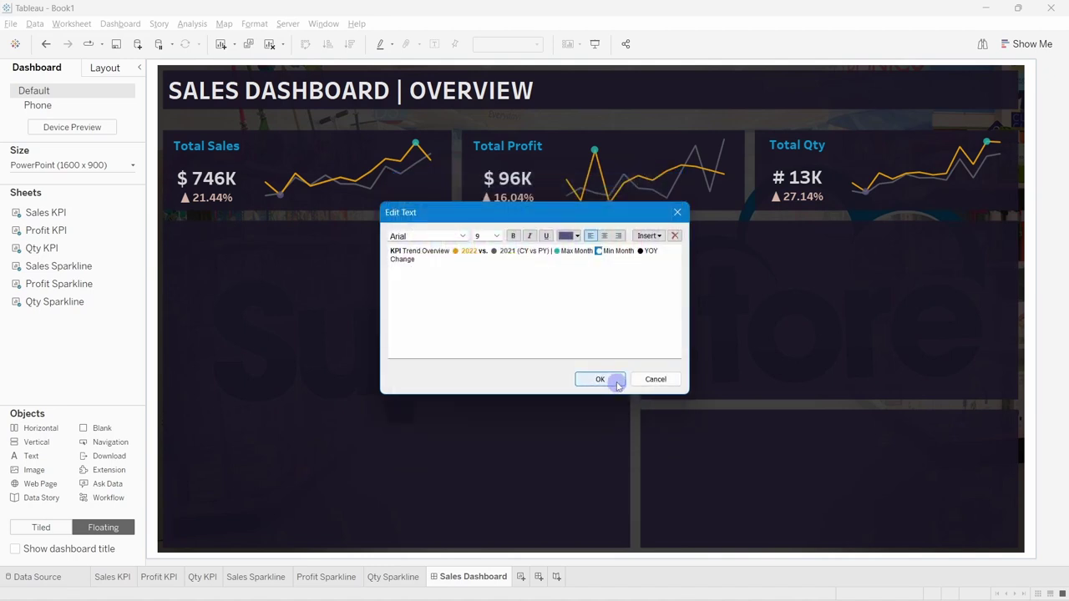
left_click(616, 382)
left_click(489, 323)
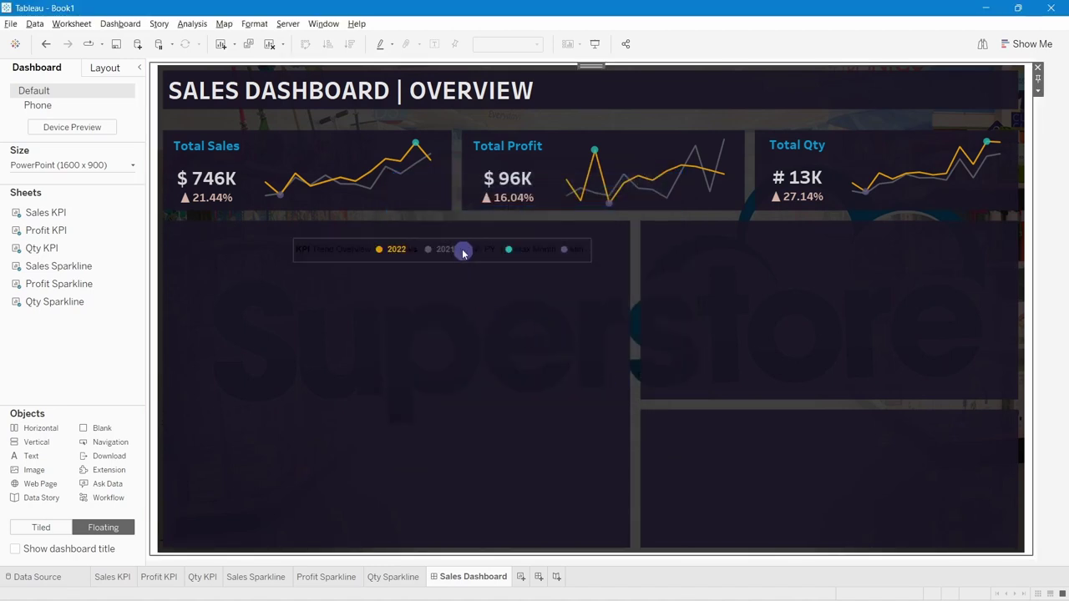
Reopen the legend text object for editing and color "KPI Trend Overview" white.
double_click(350, 251)
left_click(416, 259)
left_click_drag(445, 250, 389, 251)
left_click(575, 235)
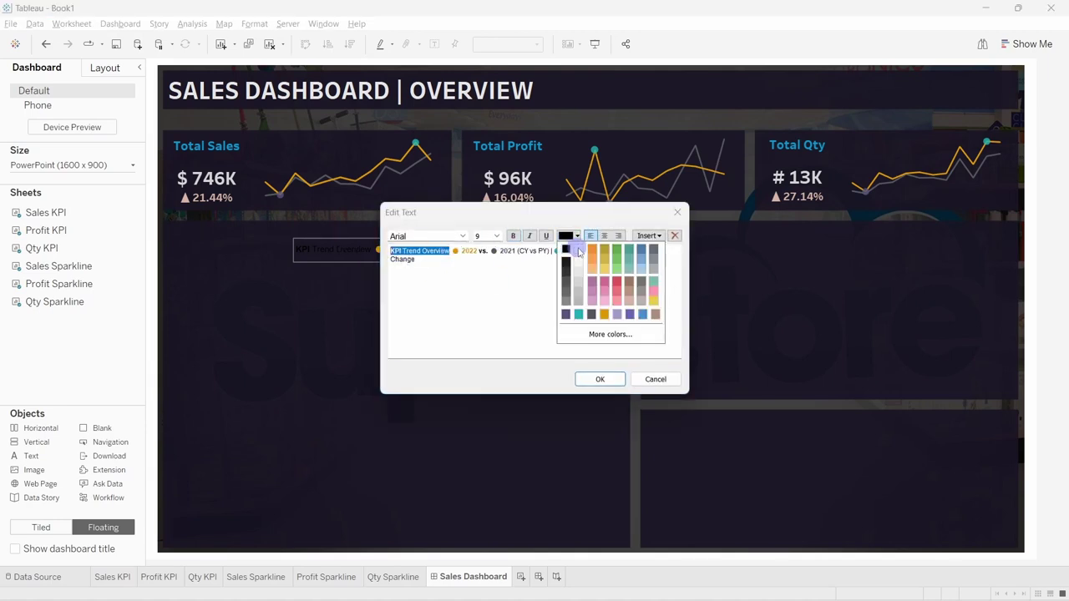
left_click(576, 250)
left_click(500, 256)
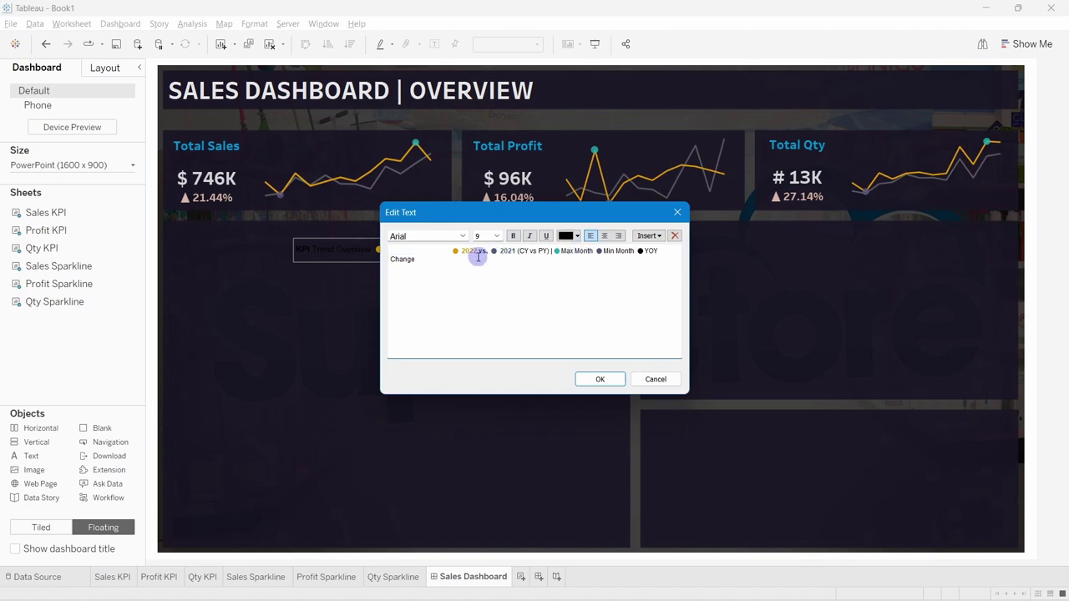
Color "(CY vs PY)" and "Max Month" white in the KPI legend text.
left_click_drag(519, 251, 539, 250)
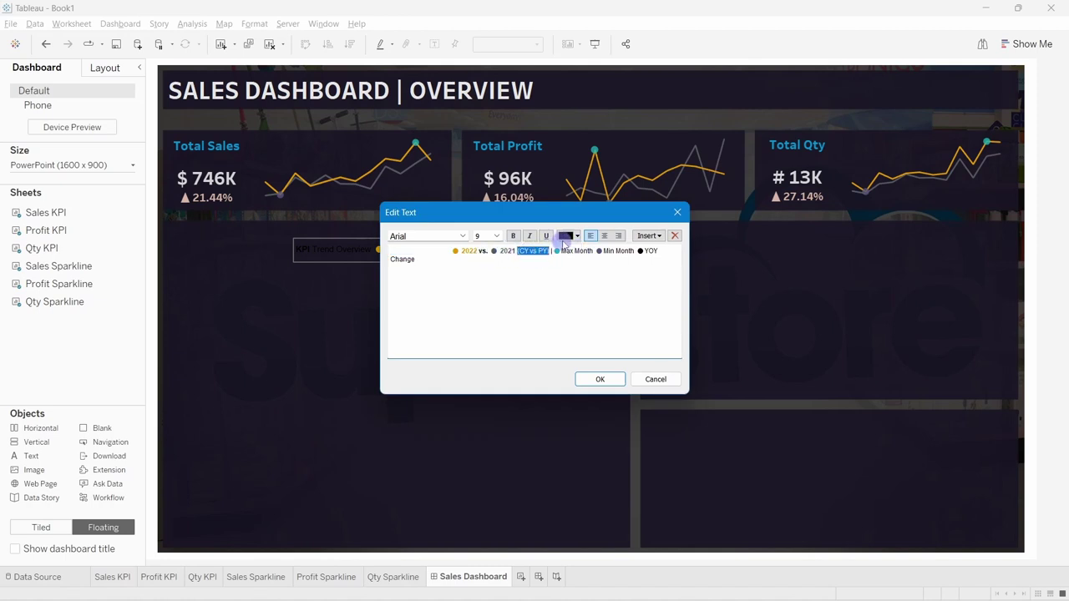
left_click(575, 235)
left_click(575, 250)
left_click(563, 263)
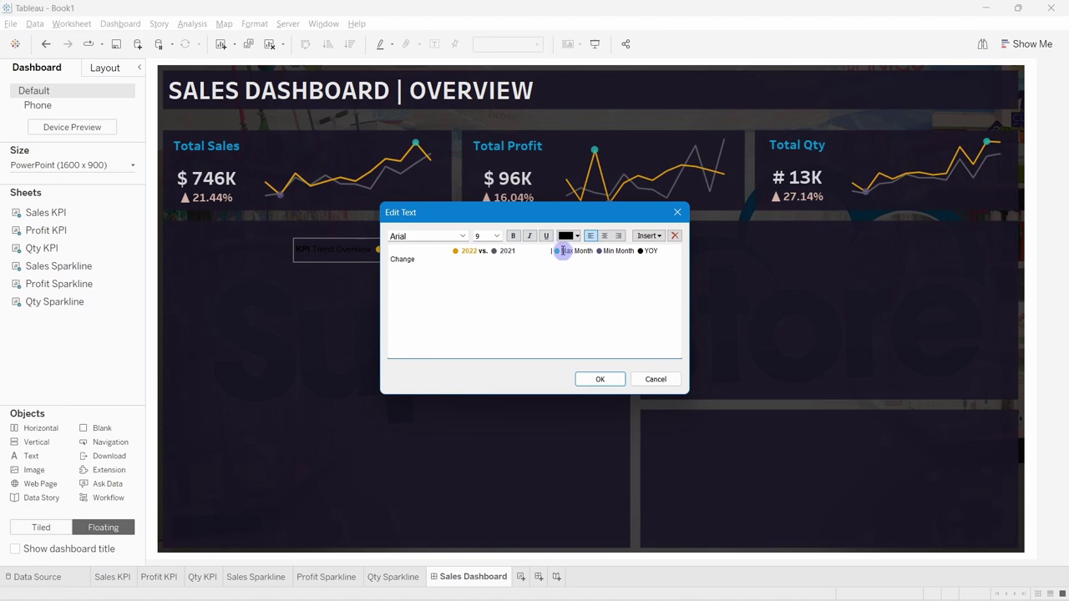
left_click(575, 236)
left_click(576, 251)
left_click(591, 260)
Color "Min Month" and "YOY Change" white in the KPI legend text.
left_click_drag(604, 251, 628, 249)
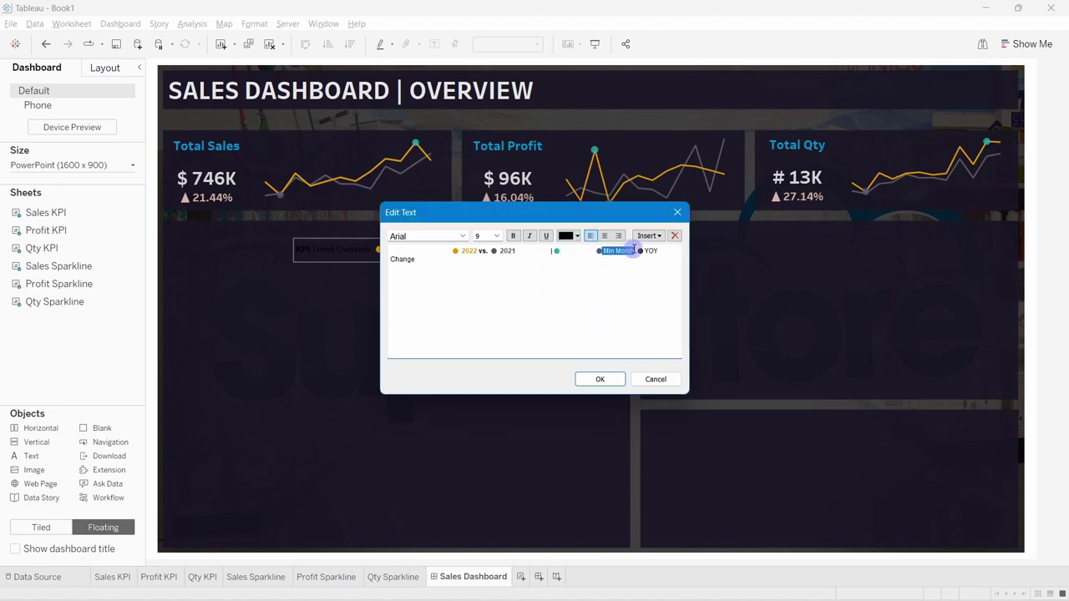
left_click(576, 236)
left_click(575, 251)
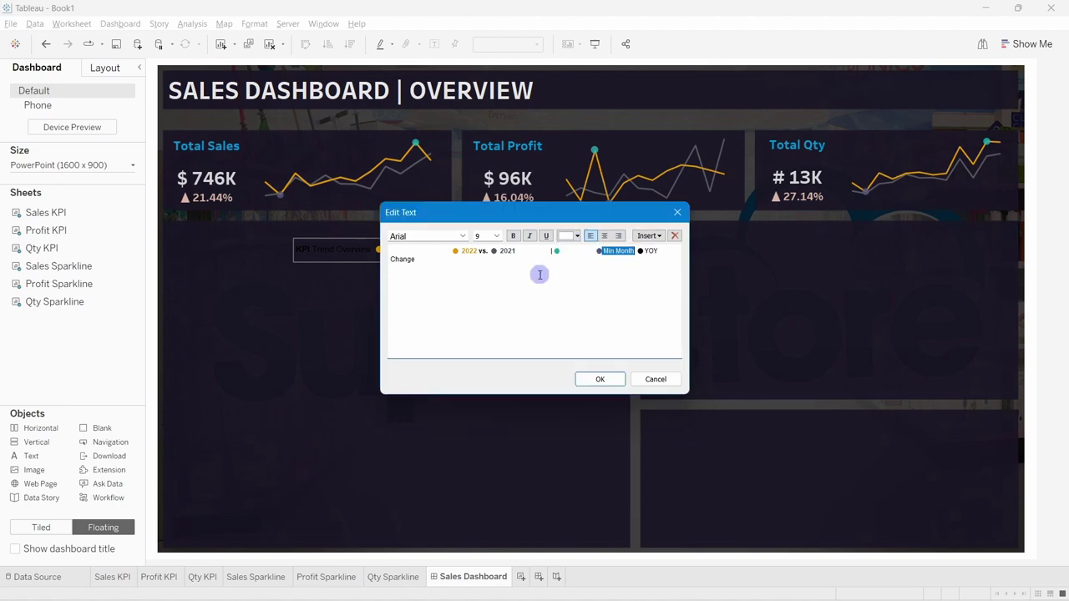
left_click_drag(641, 250, 658, 256)
left_click(565, 239)
left_click(566, 277)
Color the YOY Change circle #aa9ed0 by sampling the screen at the Total Sales up-triangle, and save the legend text.
left_click(639, 253)
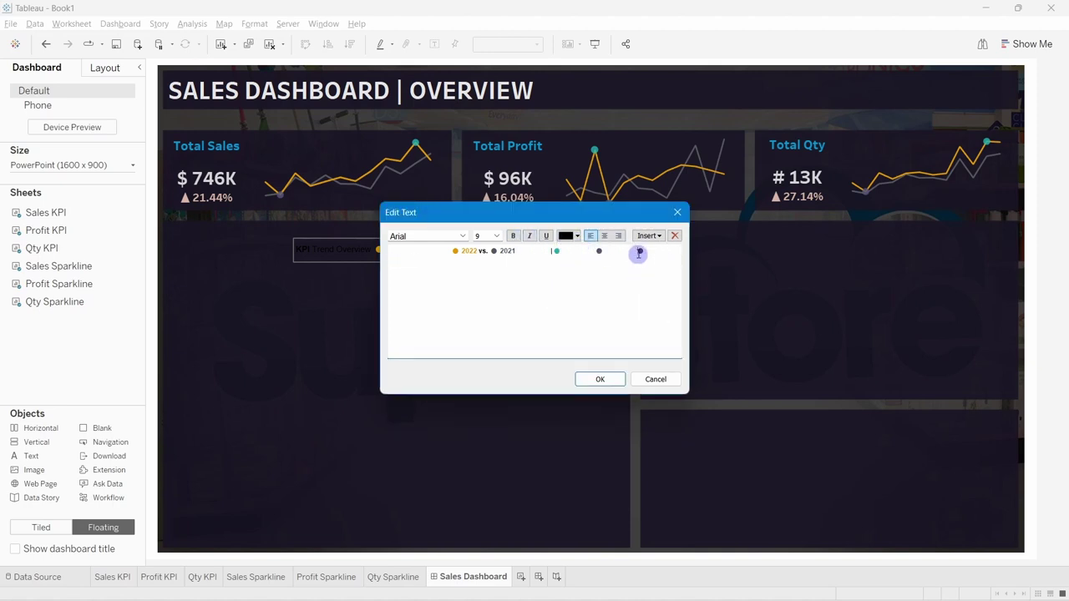
left_click(575, 237)
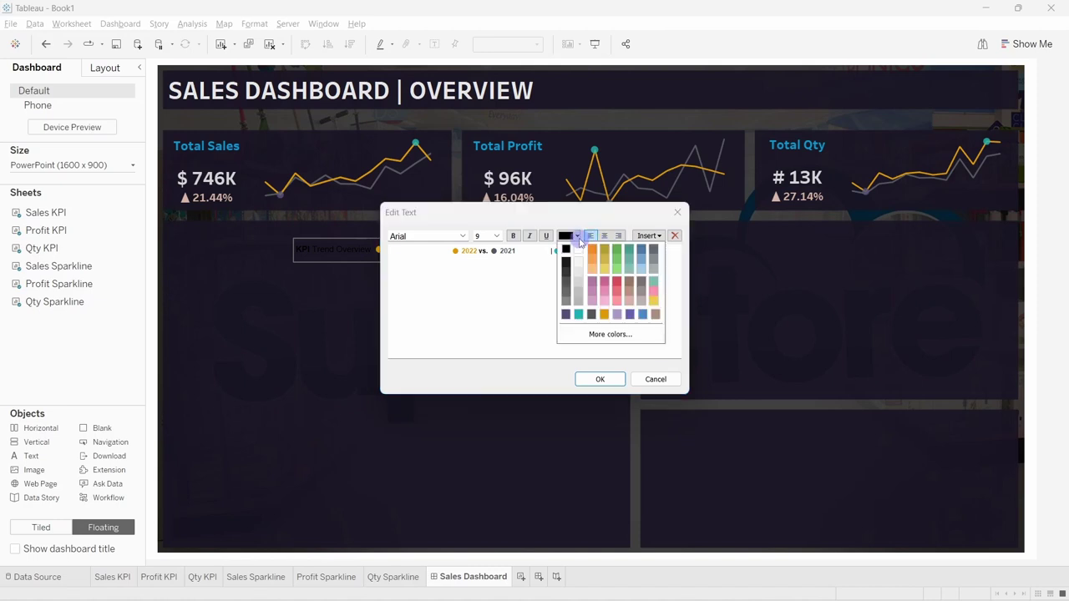
left_click(584, 332)
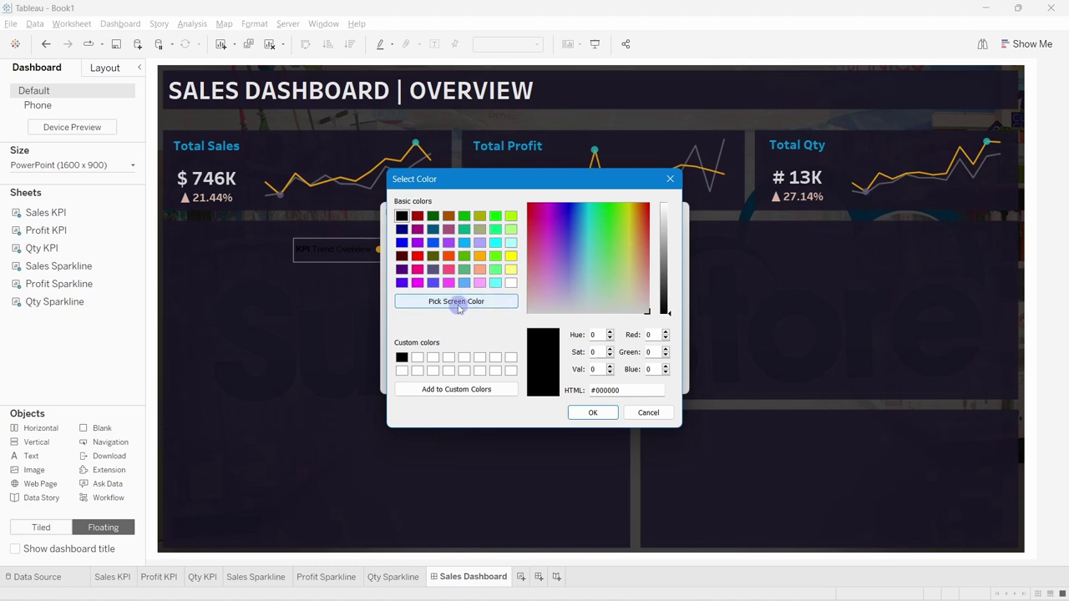
left_click(456, 302)
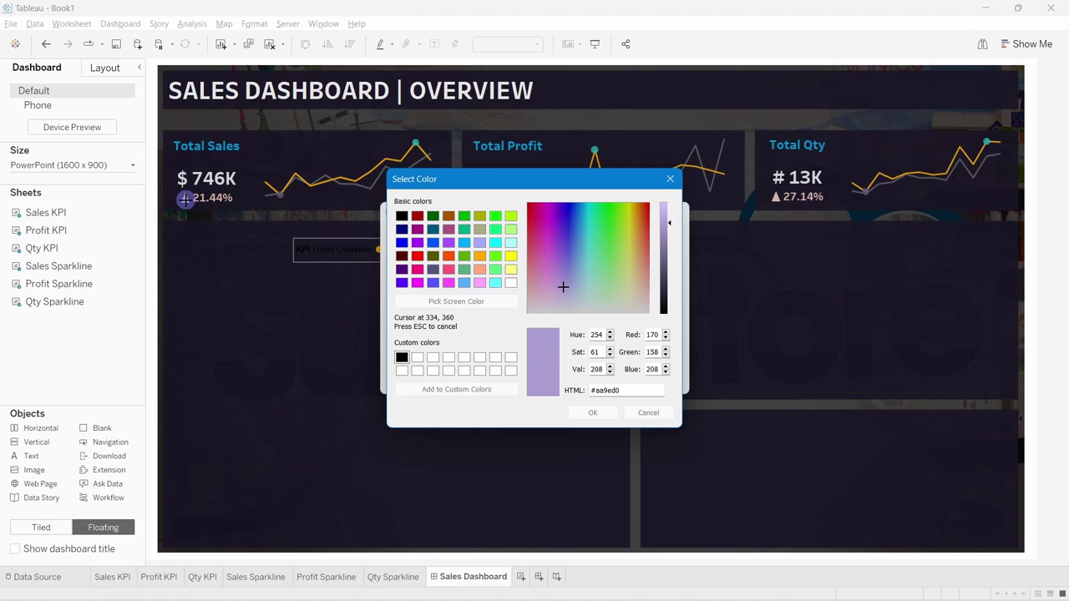
left_click(186, 200)
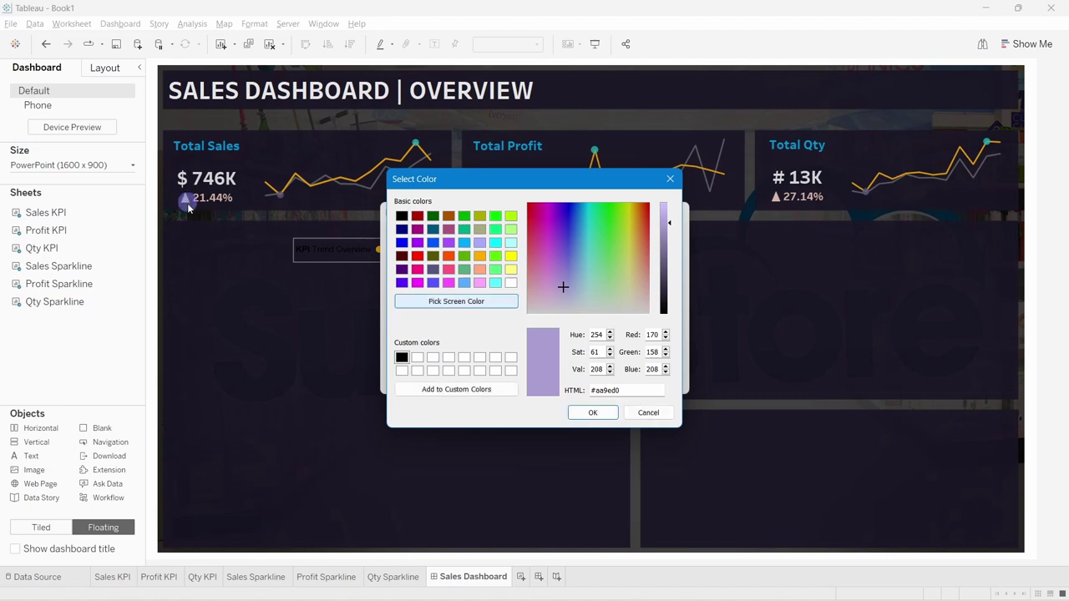
left_click(592, 412)
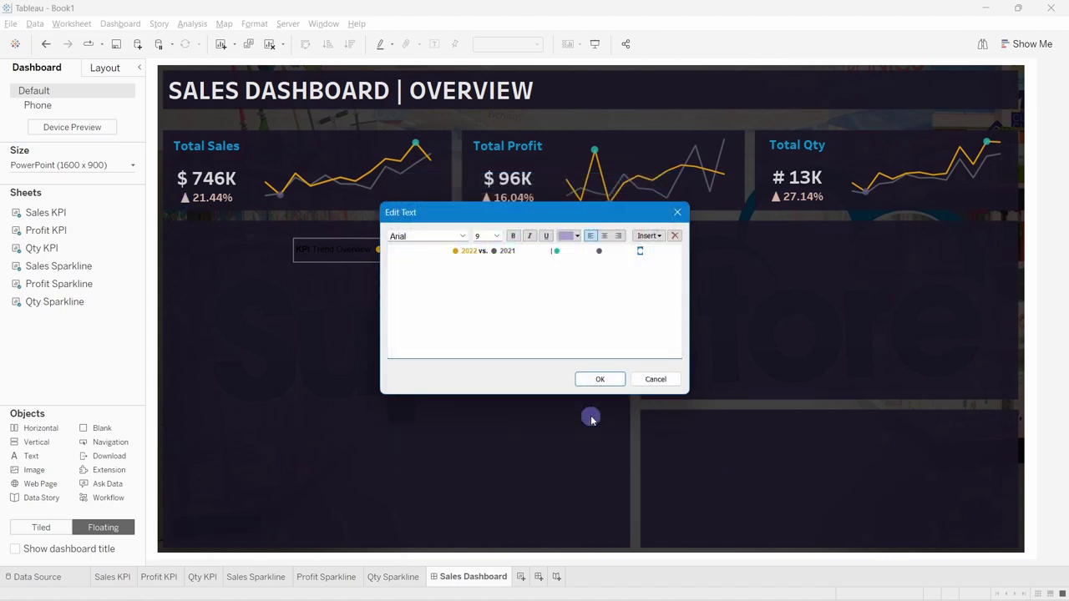
left_click(618, 380)
Widen the KPI legend to fit on one line and place it between the dashboard title and the KPI panels.
left_click_drag(593, 250, 689, 245)
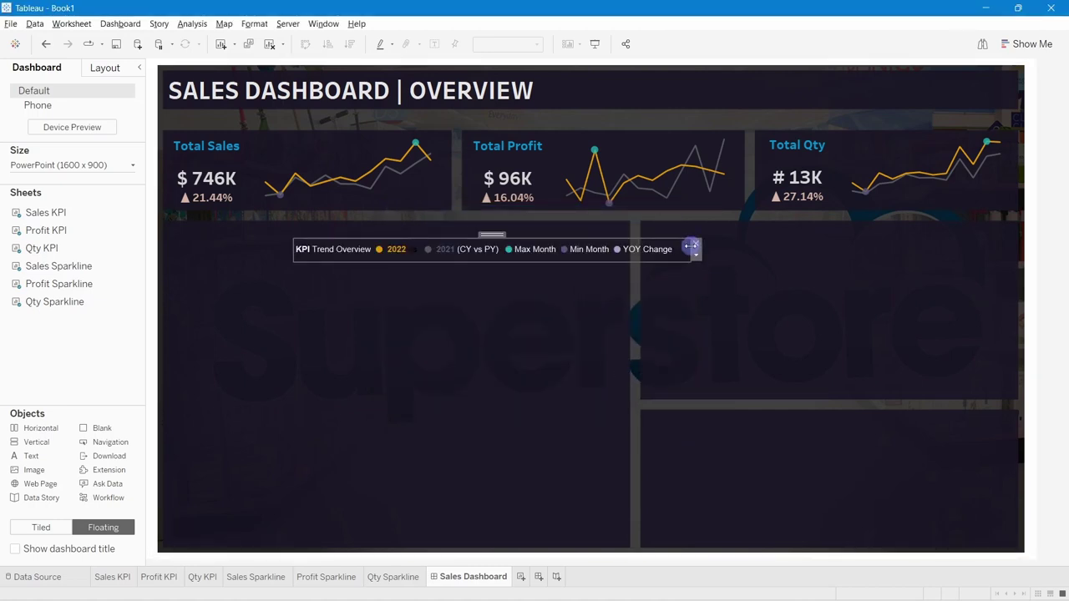
mouse_move(504, 233)
left_mouse_down()
mouse_move(362, 140)
mouse_move(368, 105)
mouse_move(360, 110)
mouse_move(377, 113)
mouse_move(370, 104)
left_mouse_up()
left_click(413, 359)
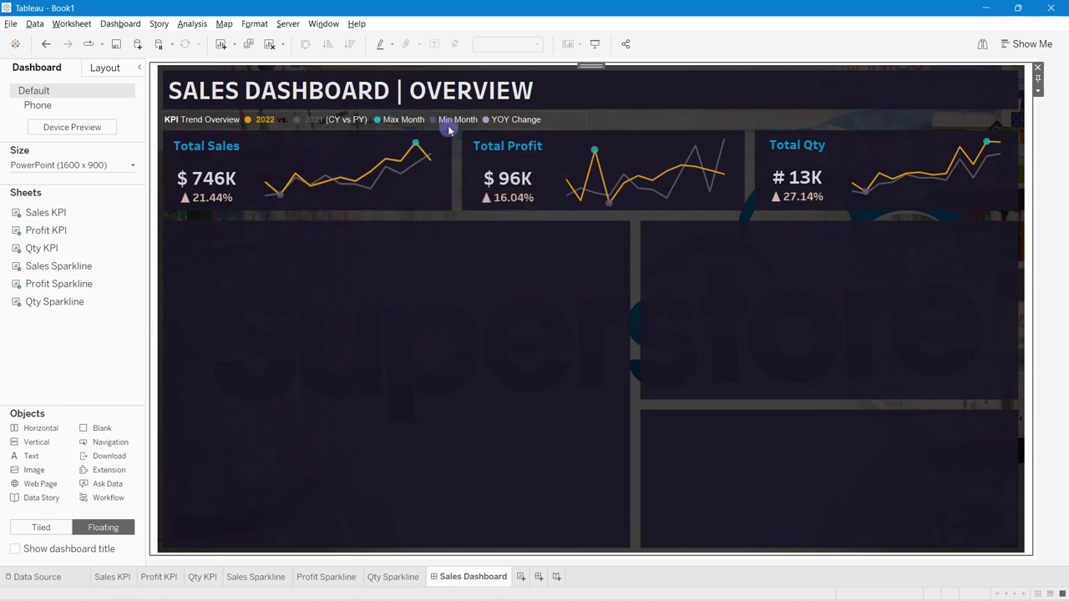
left_click(441, 311)
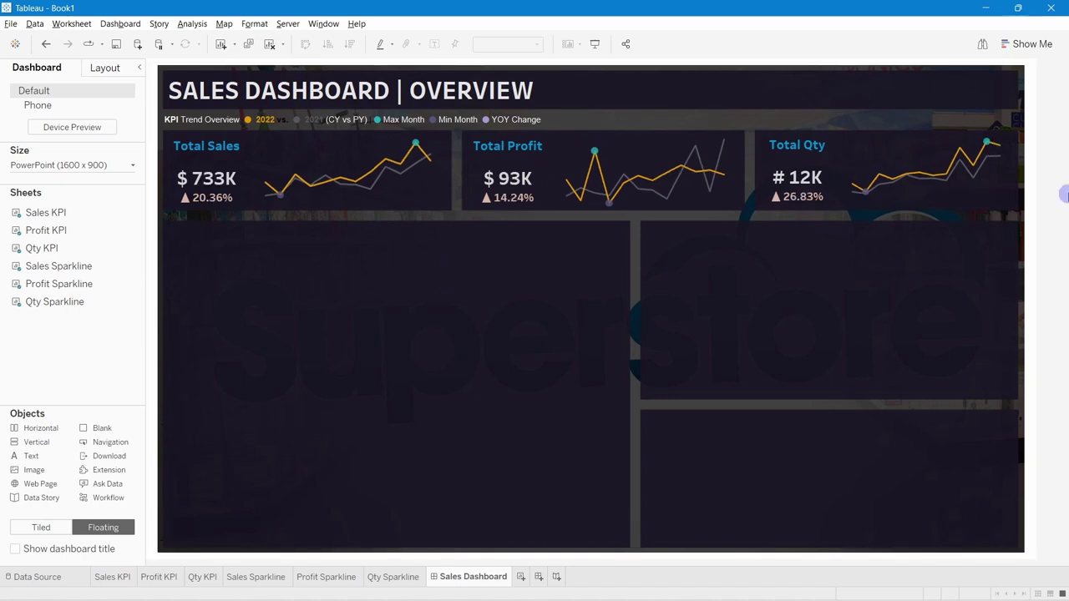
left_click(391, 374)
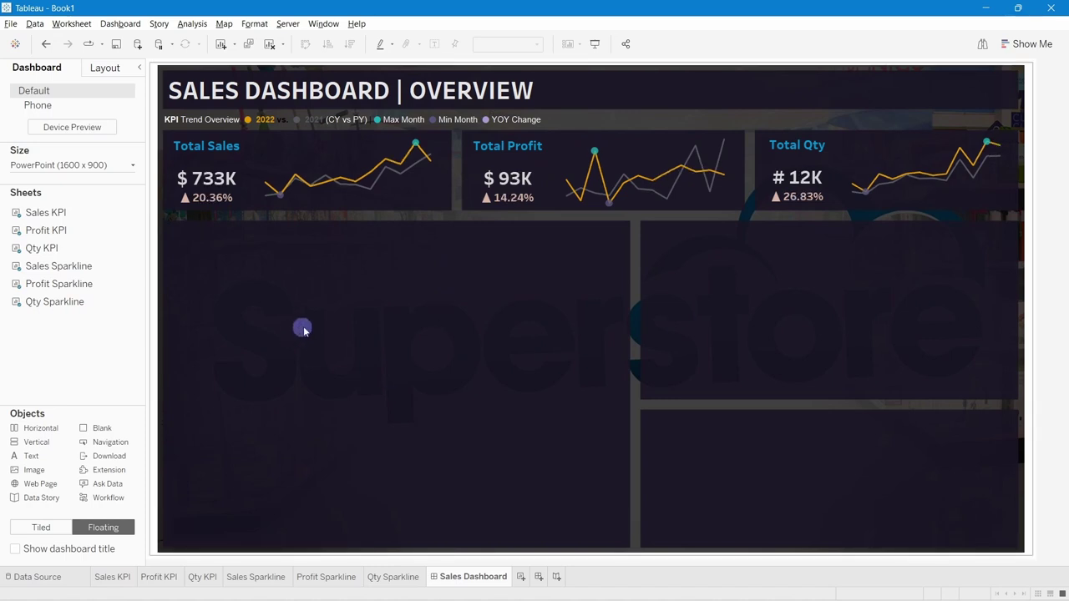
Examine the finished dashboard in the Superstore Sales Dashboard workbook as a reference and return to Book1.
mouse_move(642, 590)
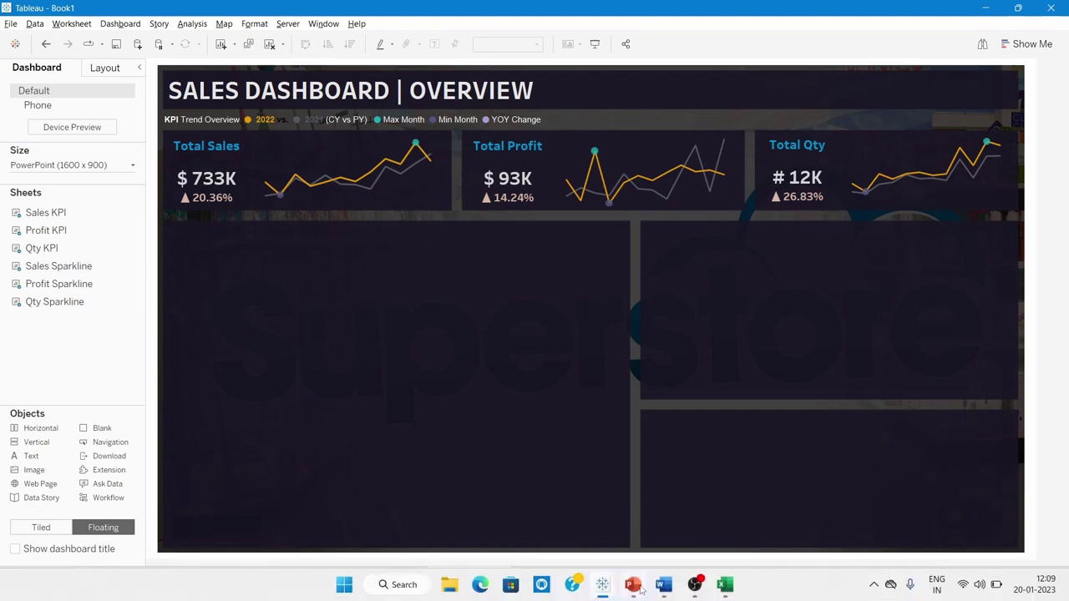
mouse_move(601, 587)
left_click(535, 505)
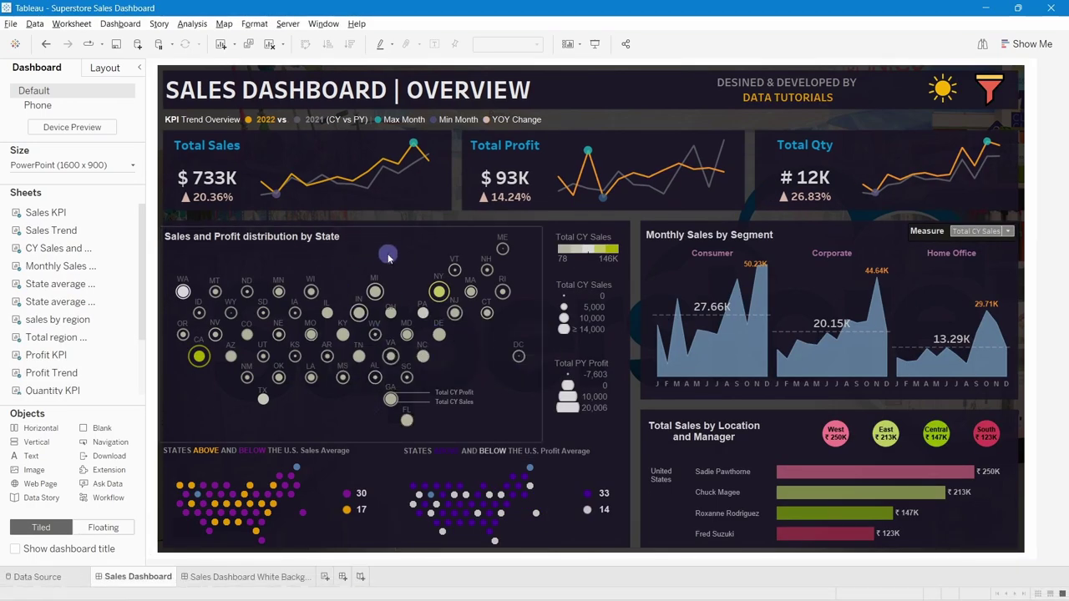
mouse_move(397, 598)
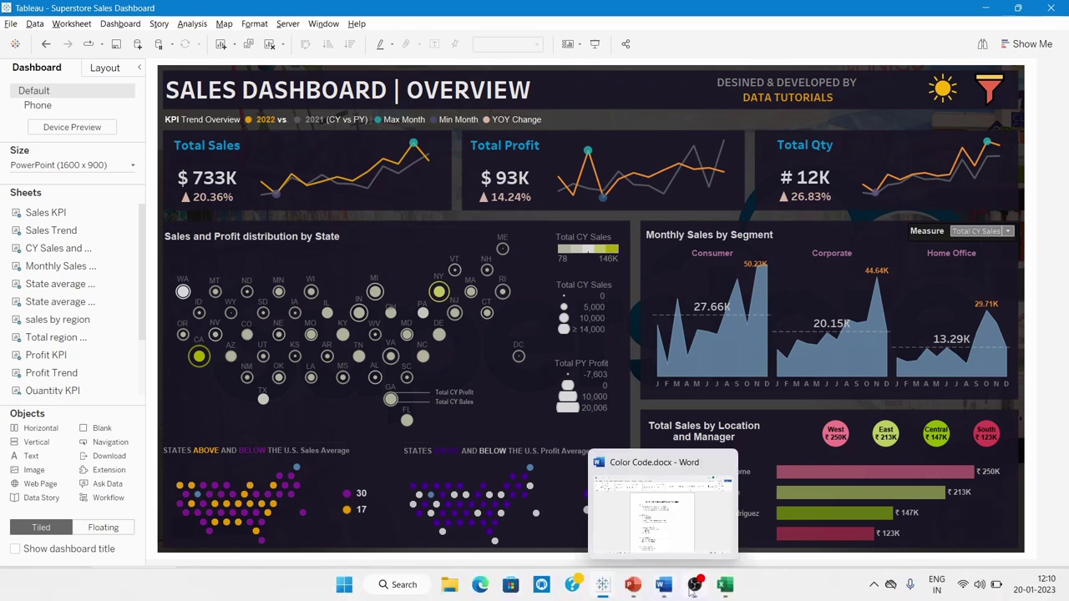
mouse_move(601, 587)
left_click(646, 523)
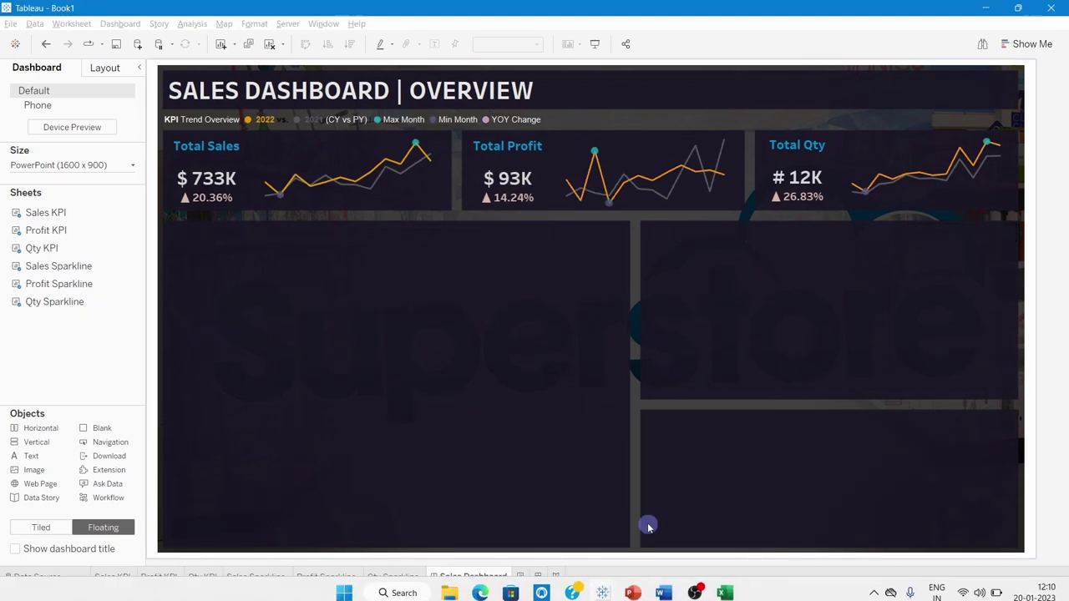
Create a new worksheet and open the Orders table's joins in the data source.
left_click(521, 576)
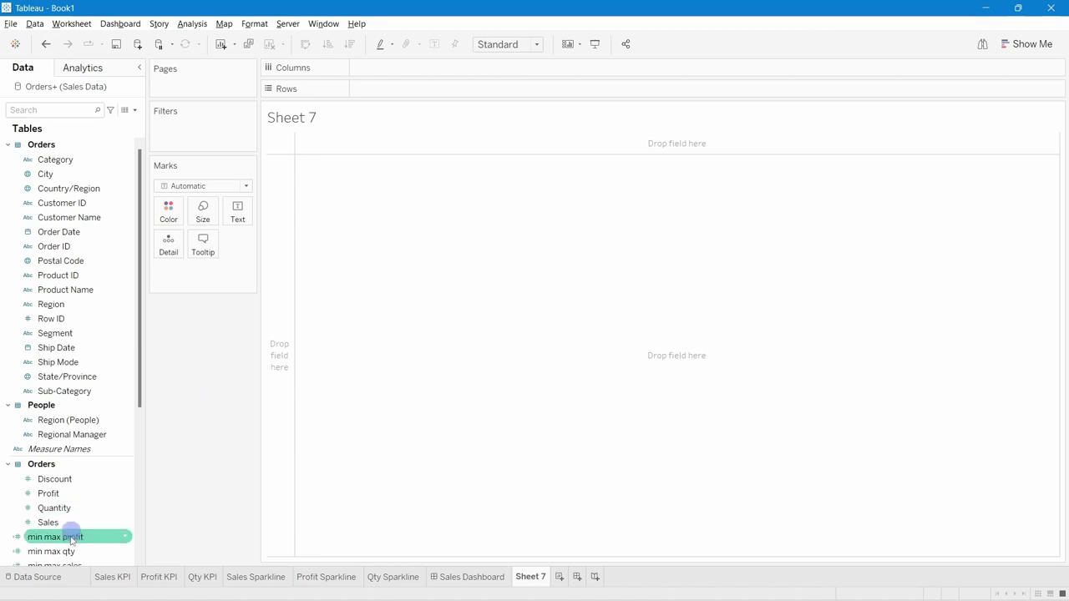
left_click(46, 577)
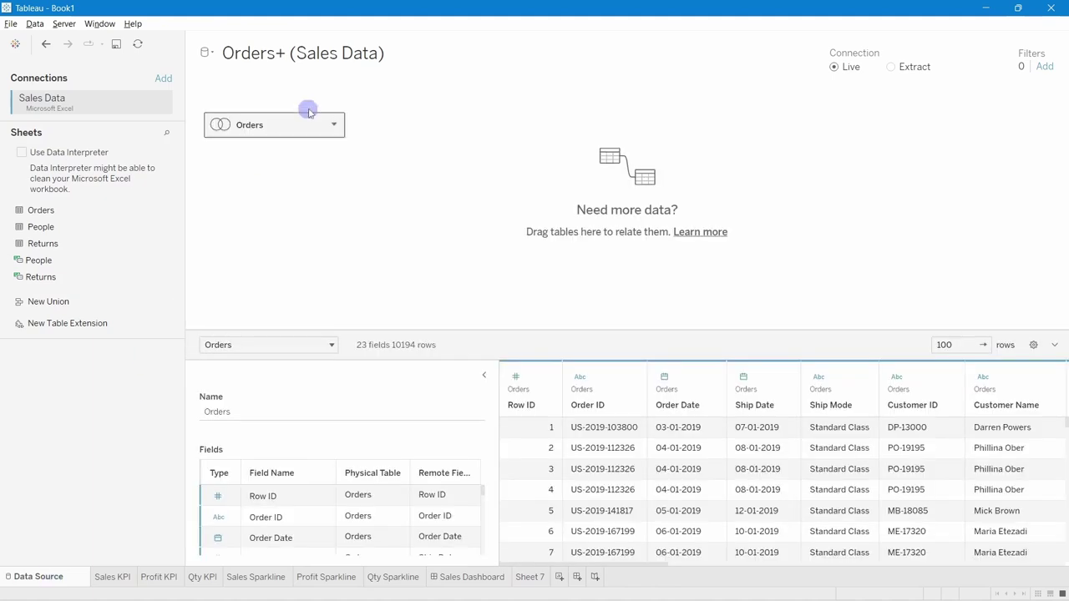
double_click(240, 128)
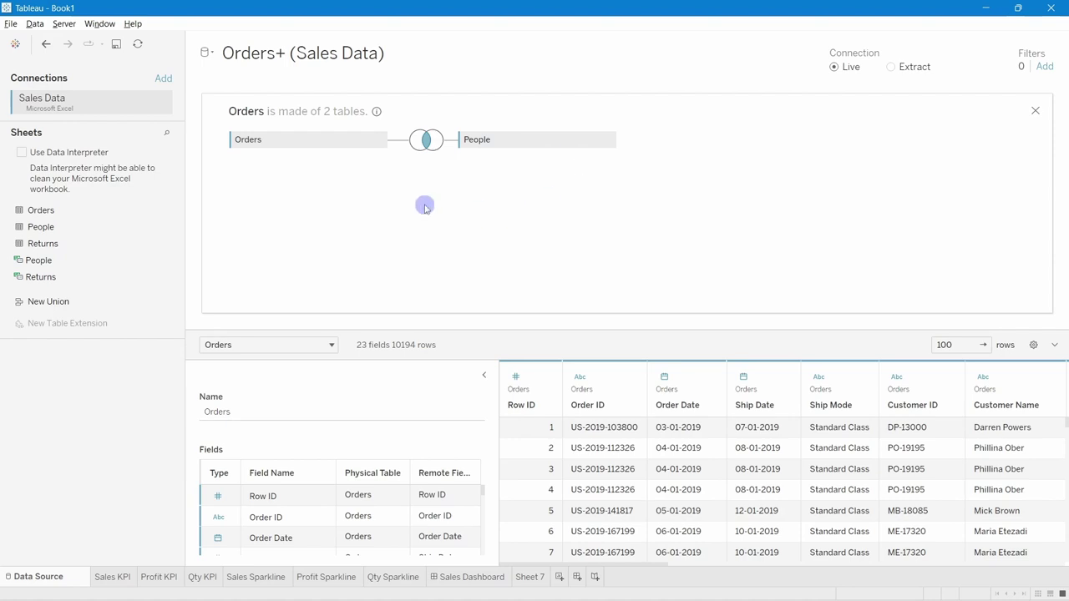
Add a connection to the Excel workbook hexmap.xlsx and bring its Sheet1 into the Orders table's joins.
left_click(161, 78)
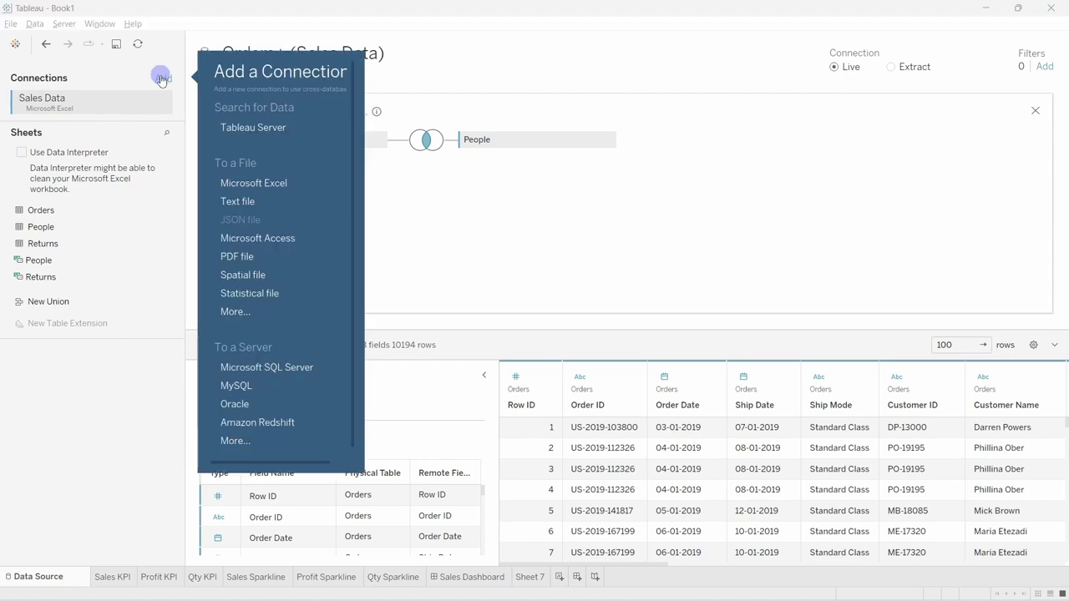
left_click(252, 182)
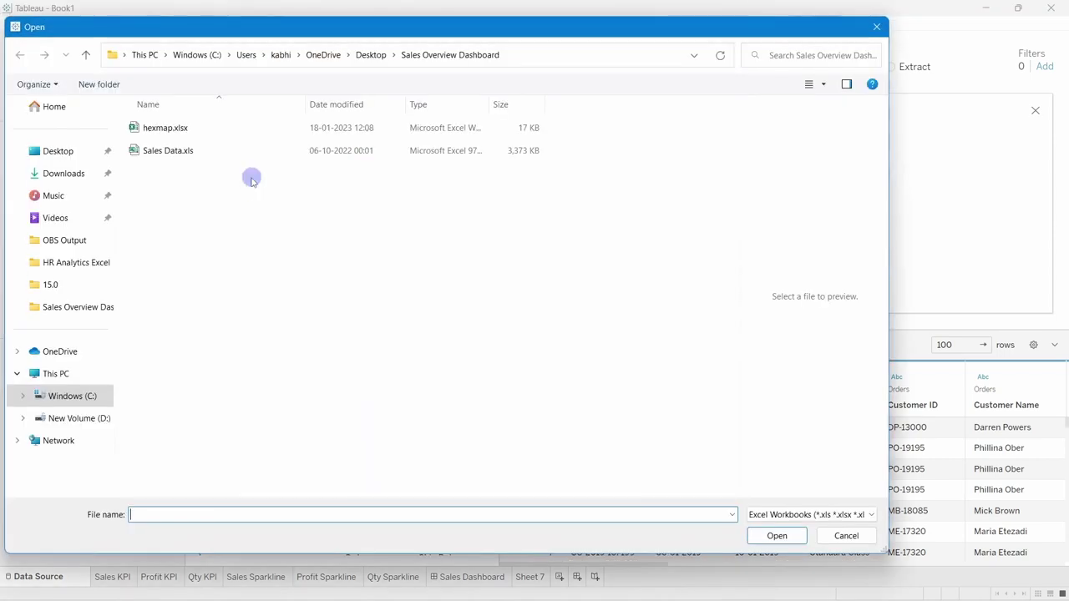
left_click(182, 130)
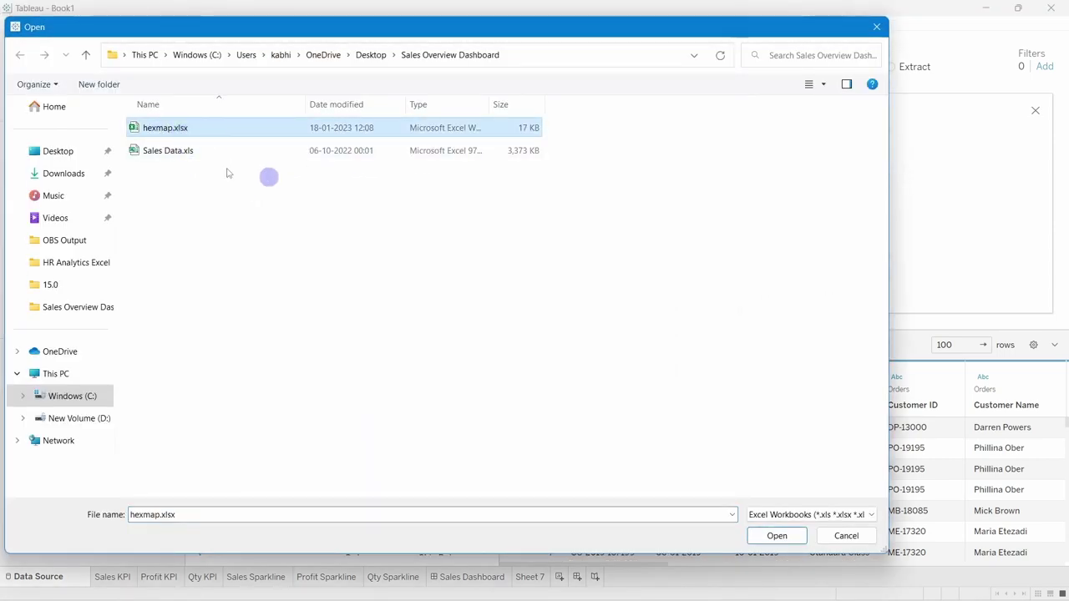
left_click(767, 537)
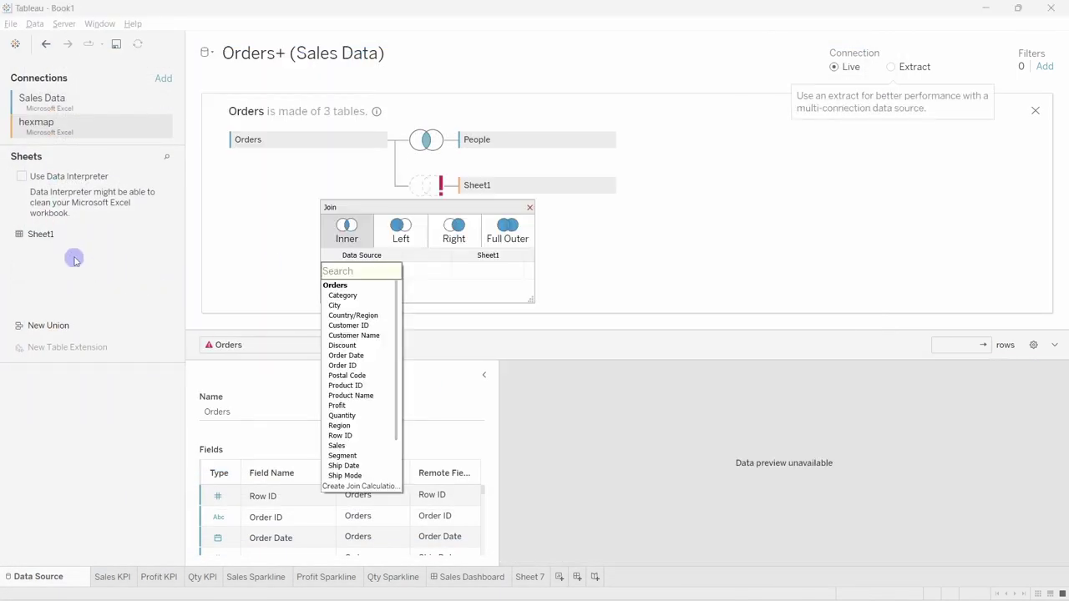
left_click(549, 229)
left_click(530, 208)
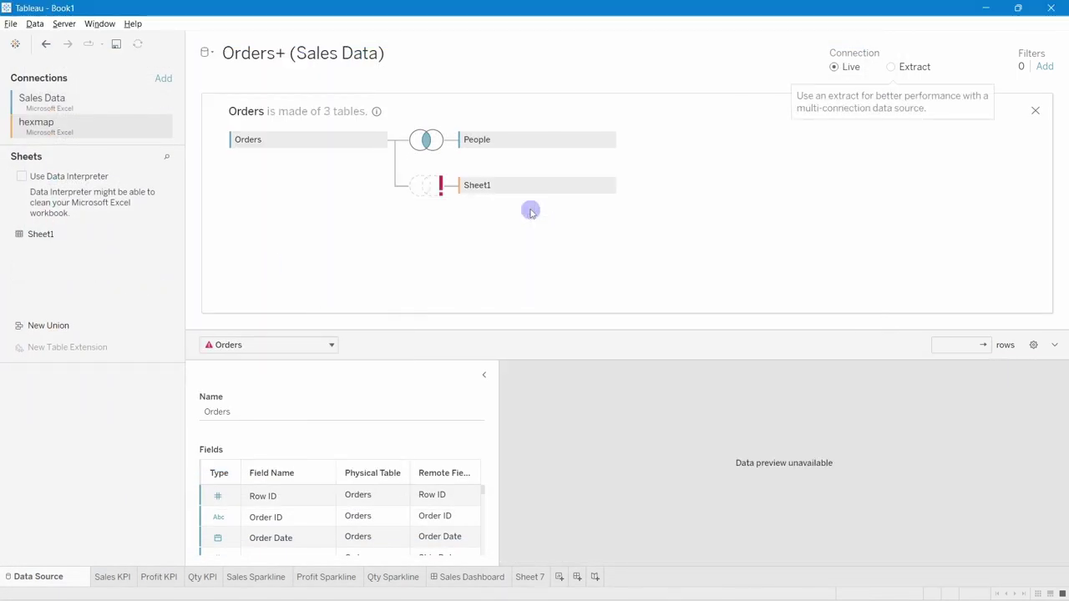
Define an inner join to hexmap's Sheet1 where State/Province equals State.
left_click(426, 185)
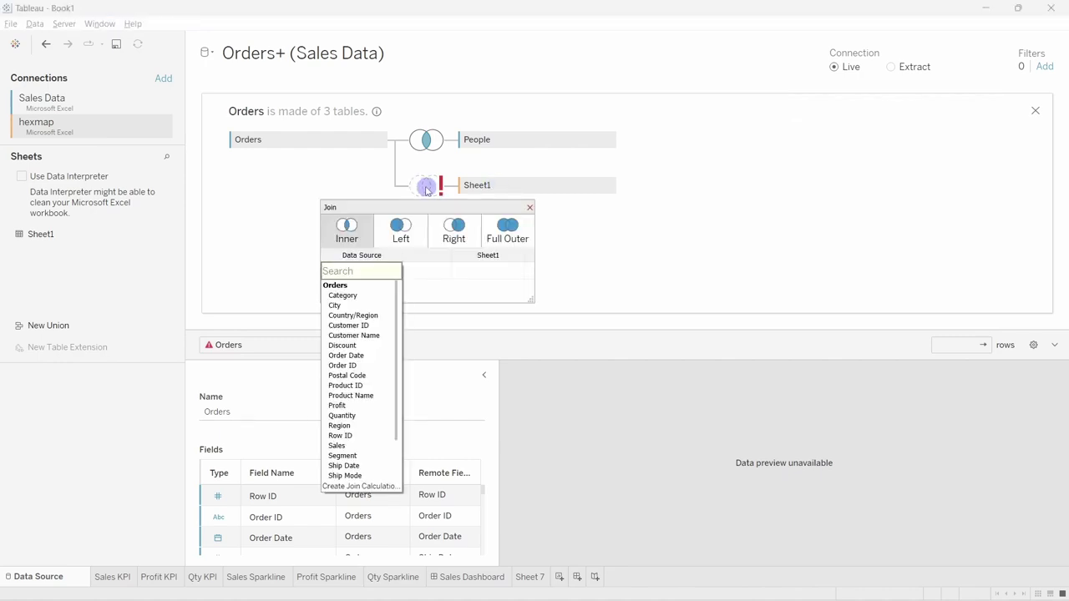
left_click(425, 186)
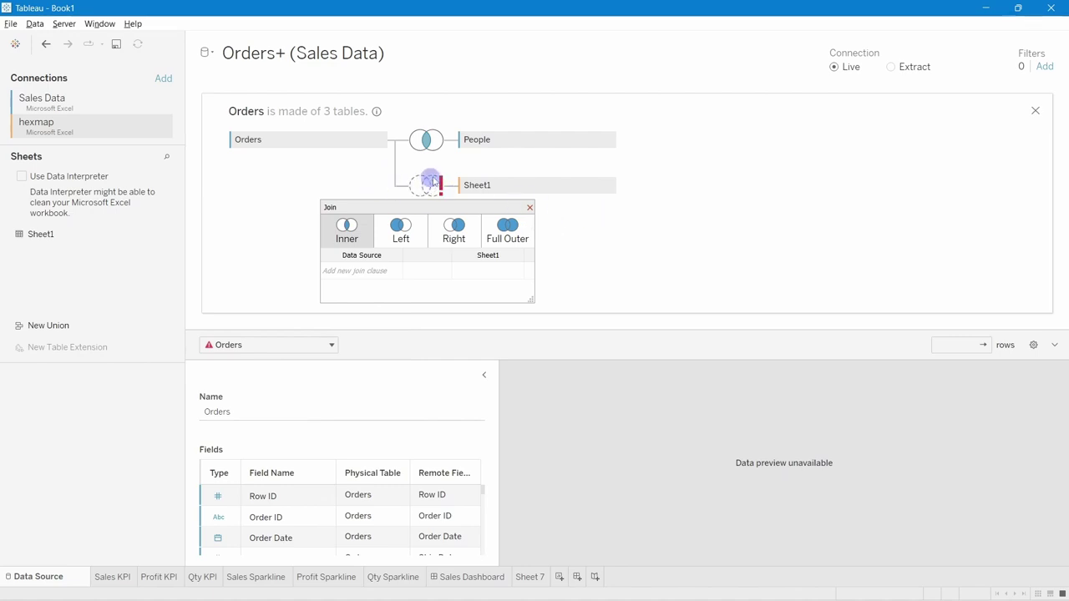
left_click(364, 270)
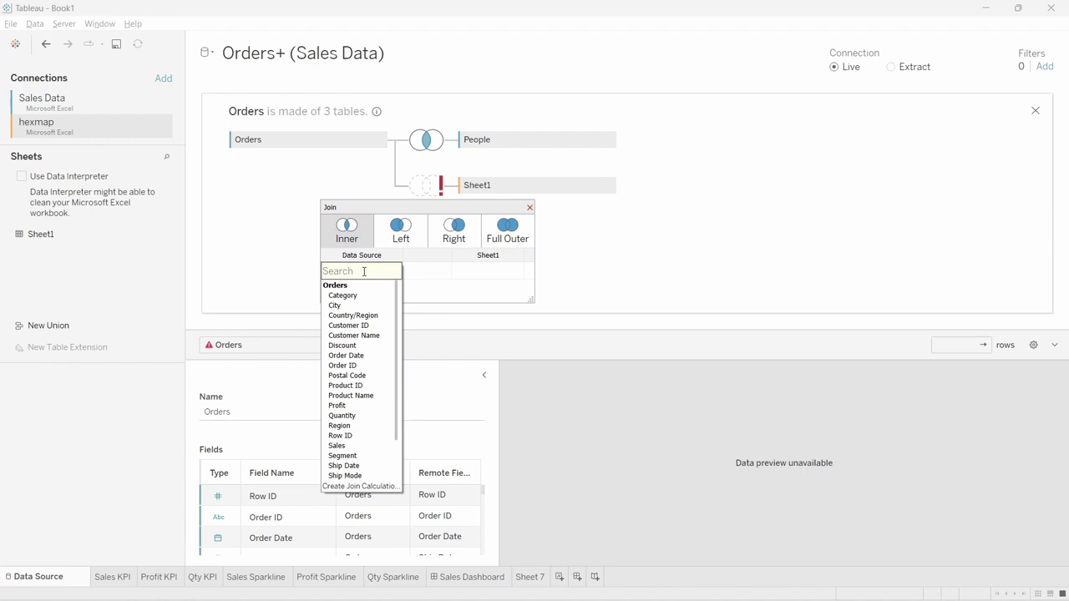
type("sta")
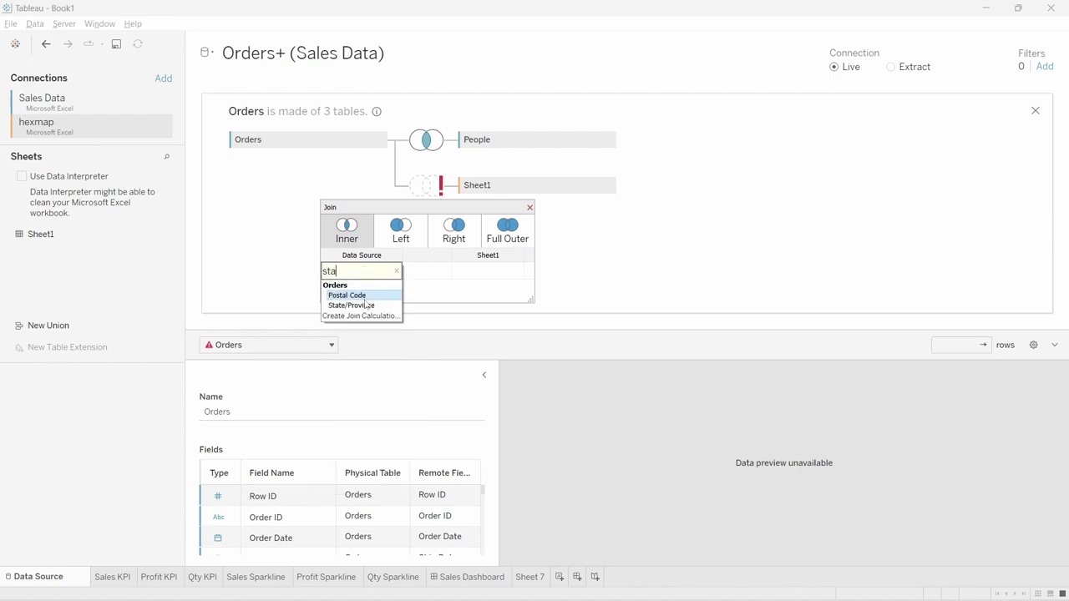
left_click(365, 304)
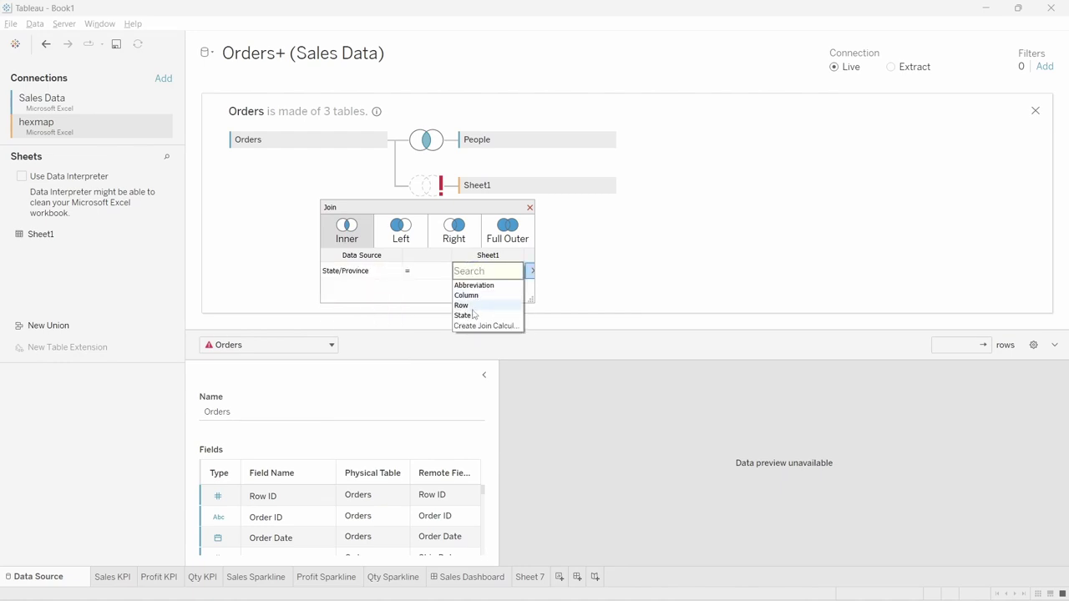
left_click(473, 314)
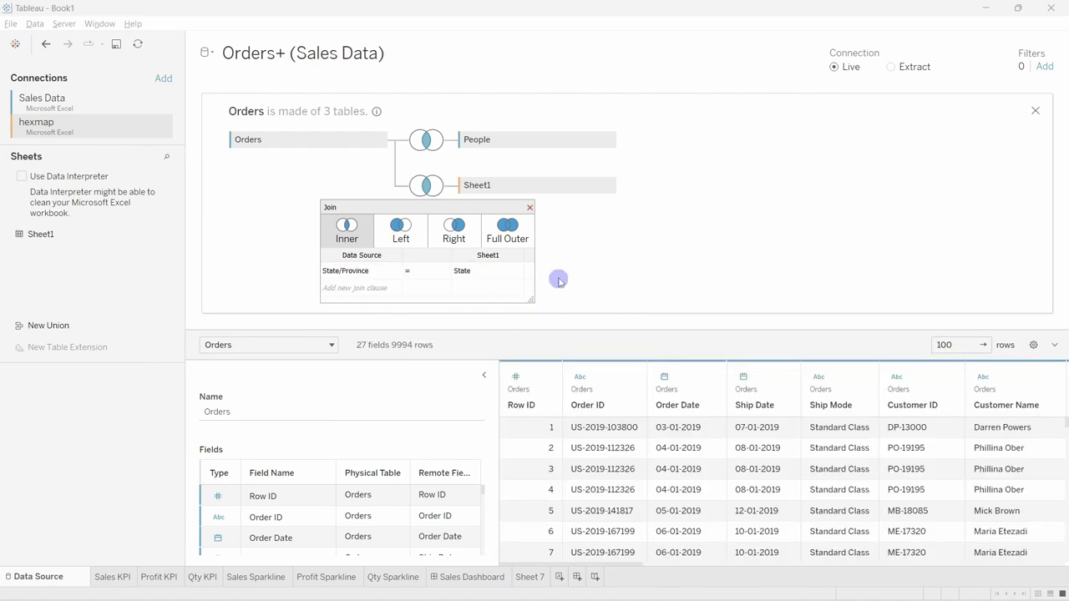
left_click(529, 207)
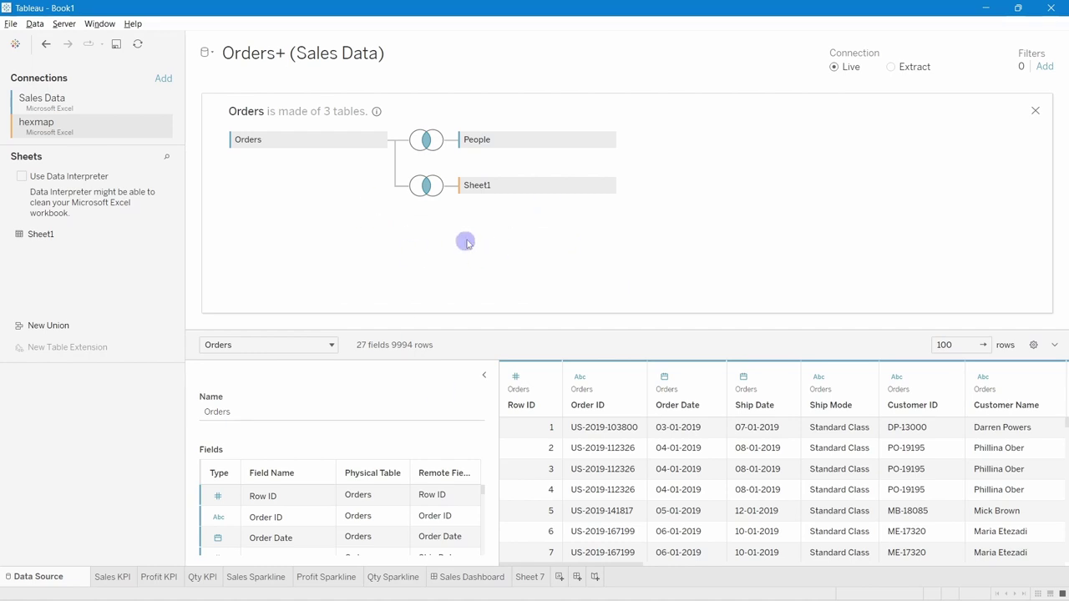
Examine the Abbreviation, State, Column and Row data in hexmap's Sheet1 from the data source.
left_click(521, 576)
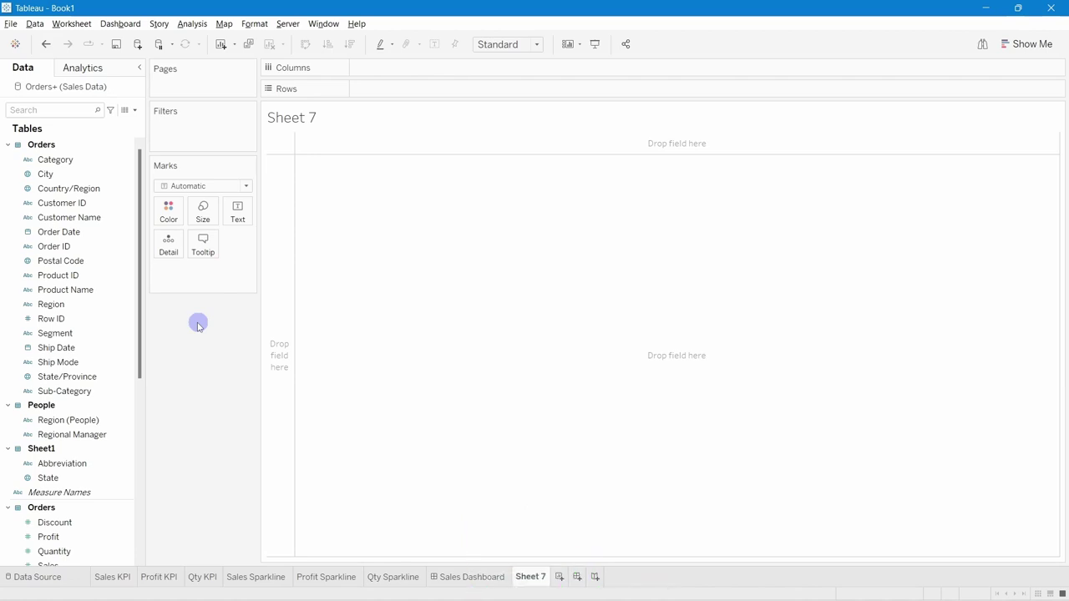
left_click(150, 585)
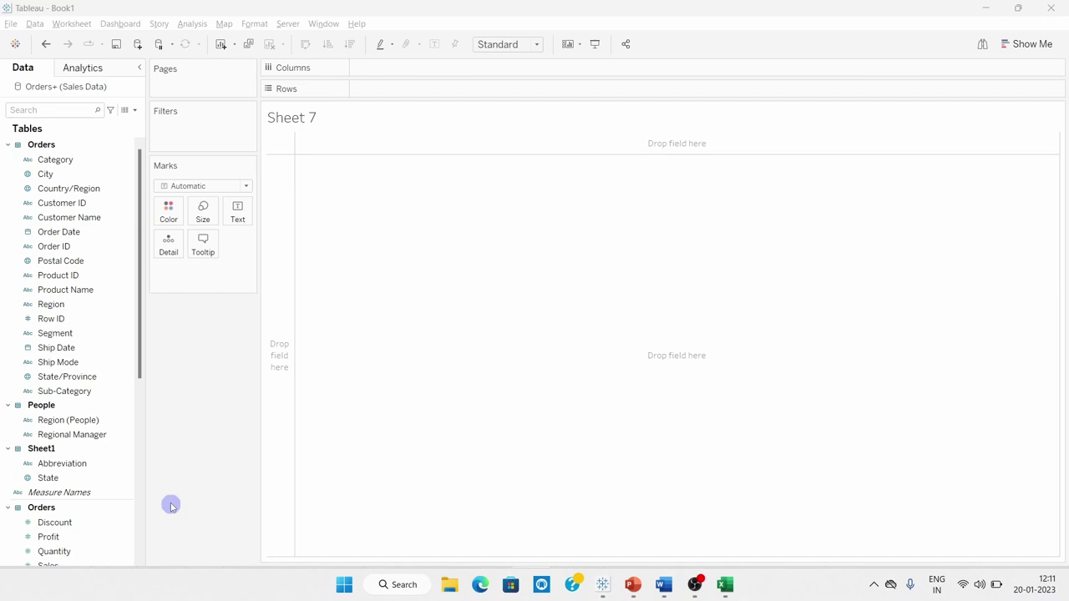
left_click(173, 520)
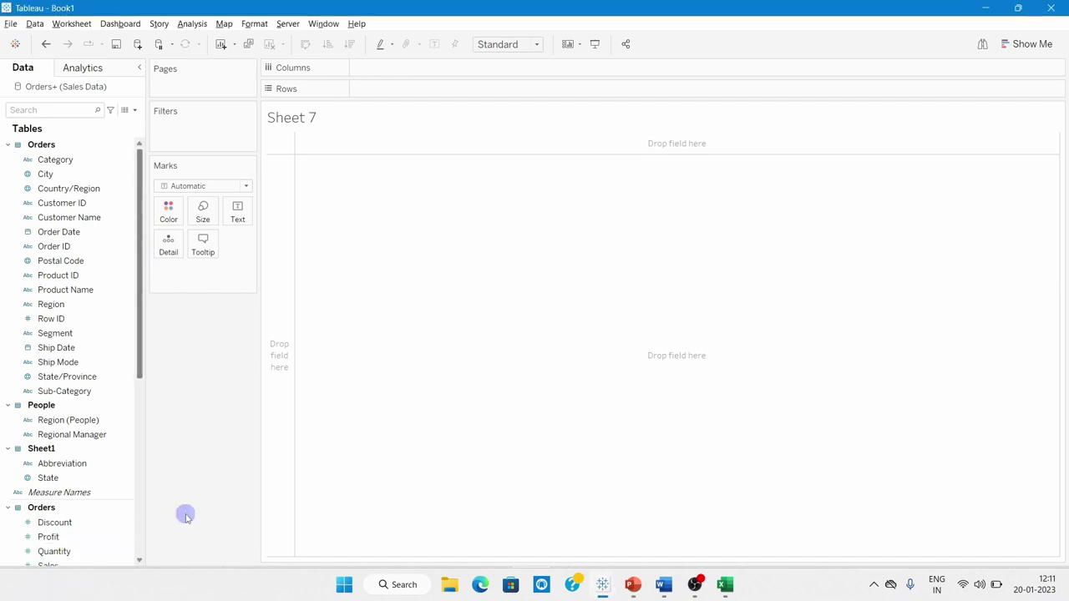
left_click(27, 577)
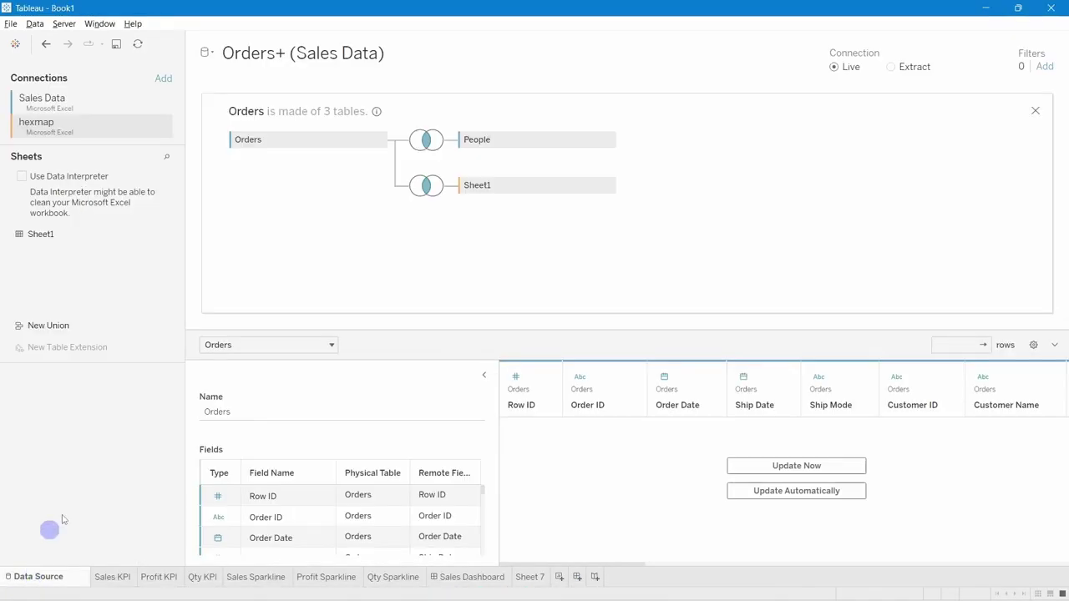
mouse_move(103, 234)
left_click(165, 235)
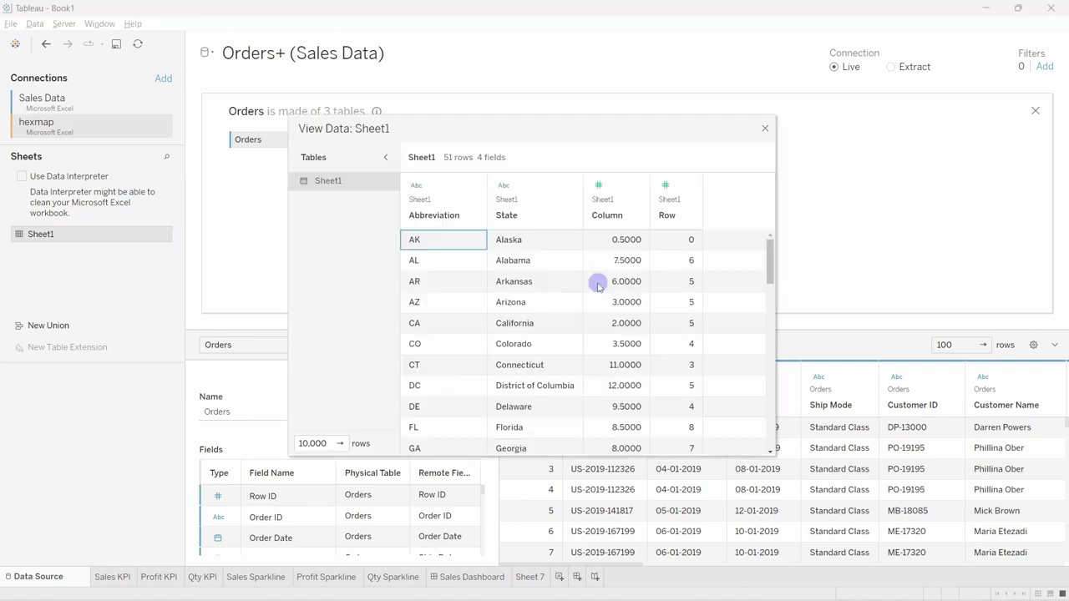
scroll(472, 302, "down", 1)
scroll(471, 303, "down", 10)
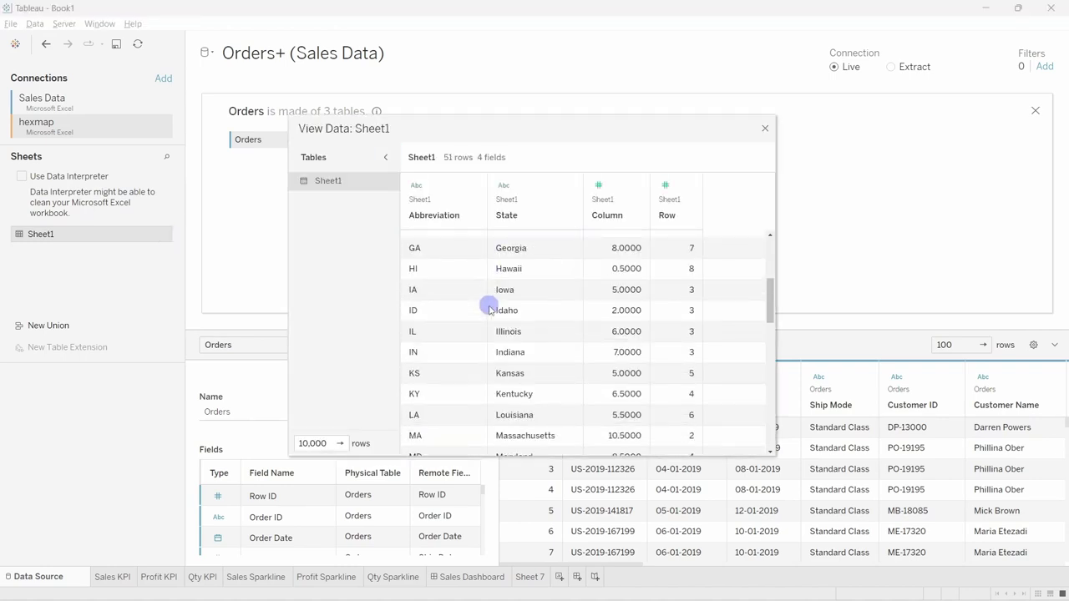
left_click(765, 130)
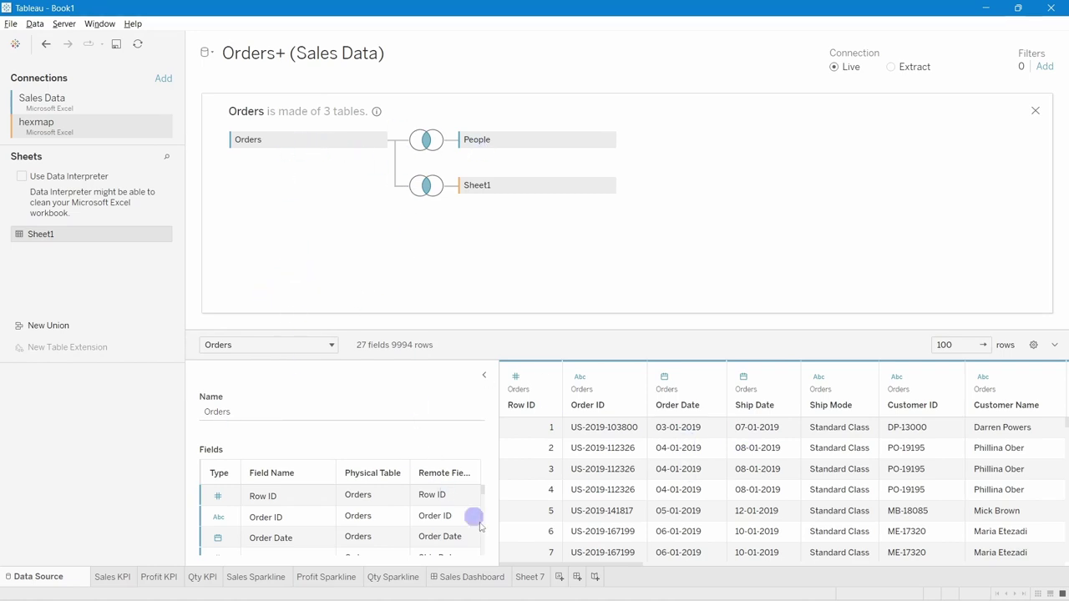
Review the remaining empty panels on the Sales Dashboard and return to the blank worksheet Sheet 7.
left_click(527, 577)
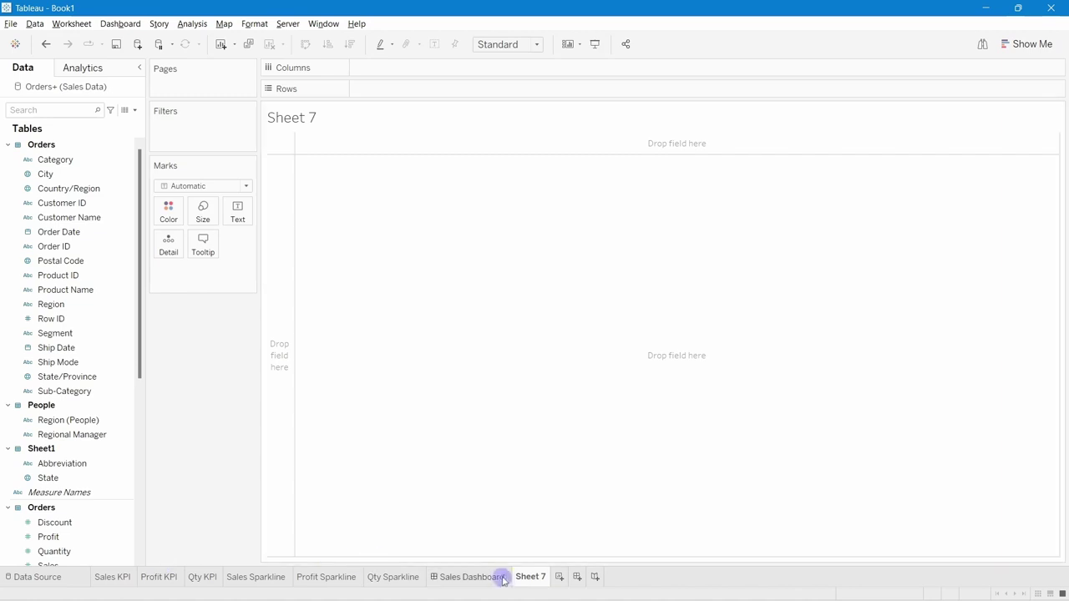
left_click(497, 578)
left_click(351, 462)
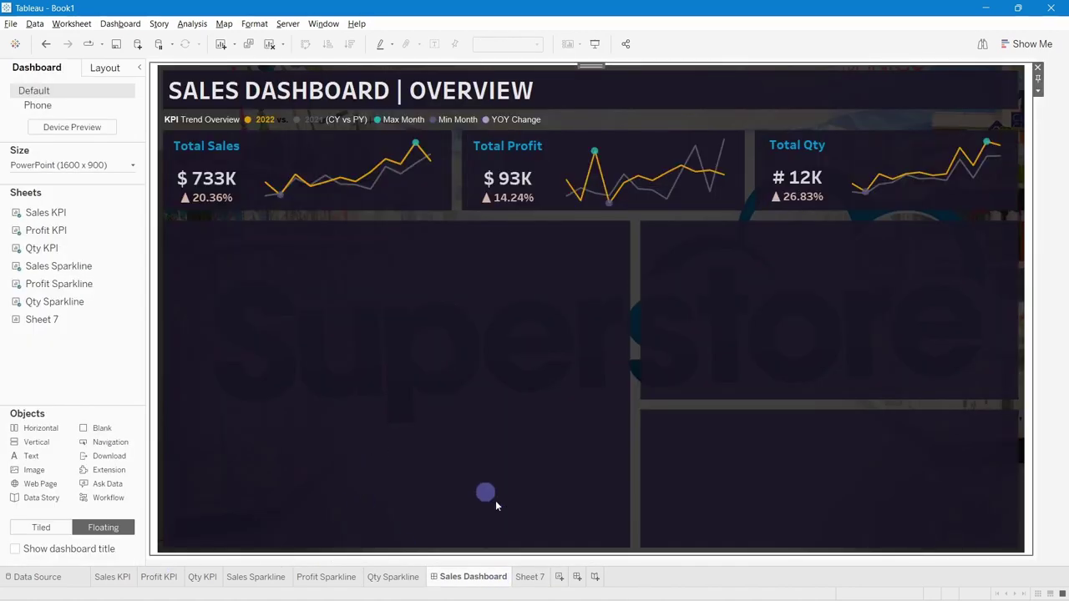
left_click(526, 577)
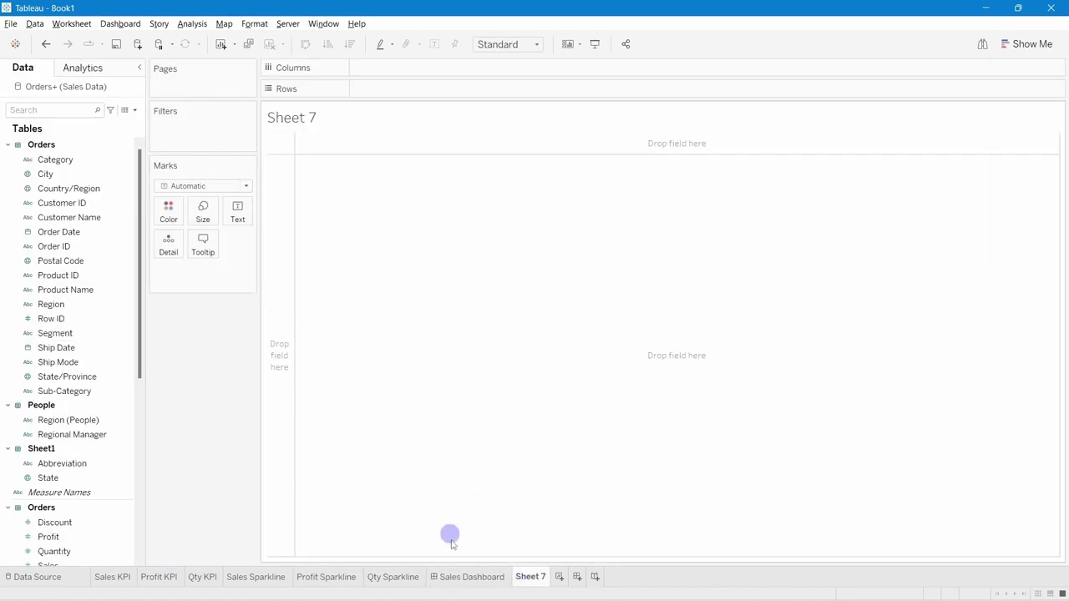
left_click(455, 577)
left_click(868, 140)
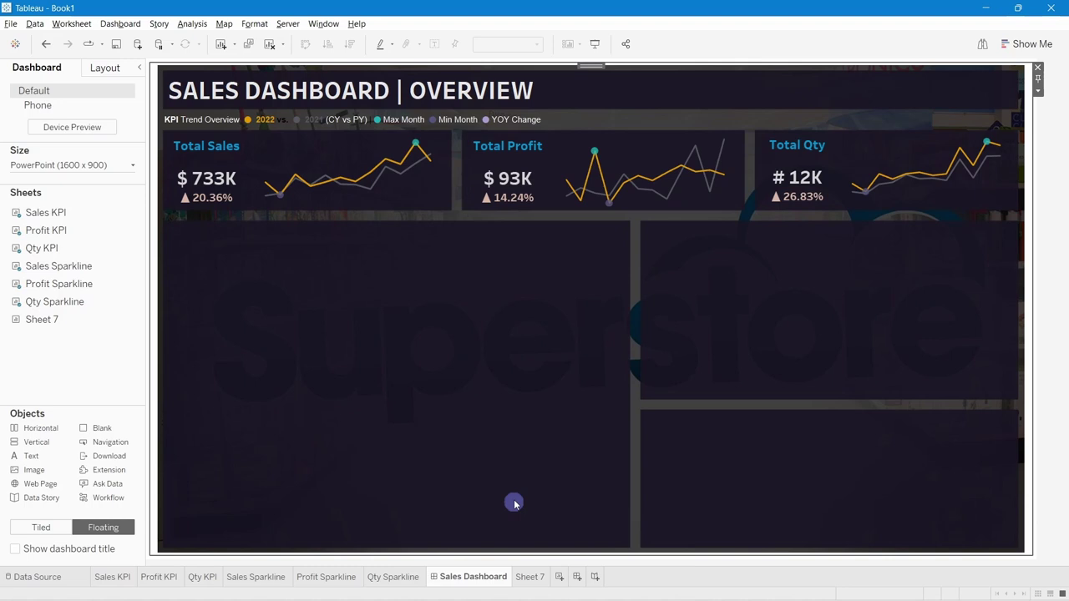
left_click(528, 576)
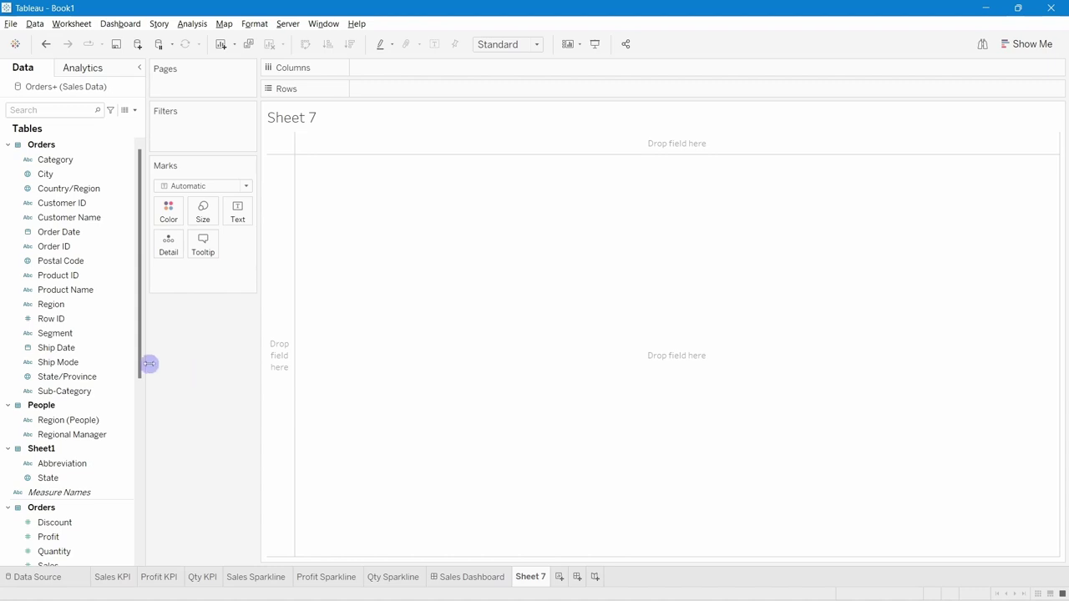
Convert the Column and Row measures of hexmap's Sheet1 to discrete fields.
scroll(131, 346, "down", 4)
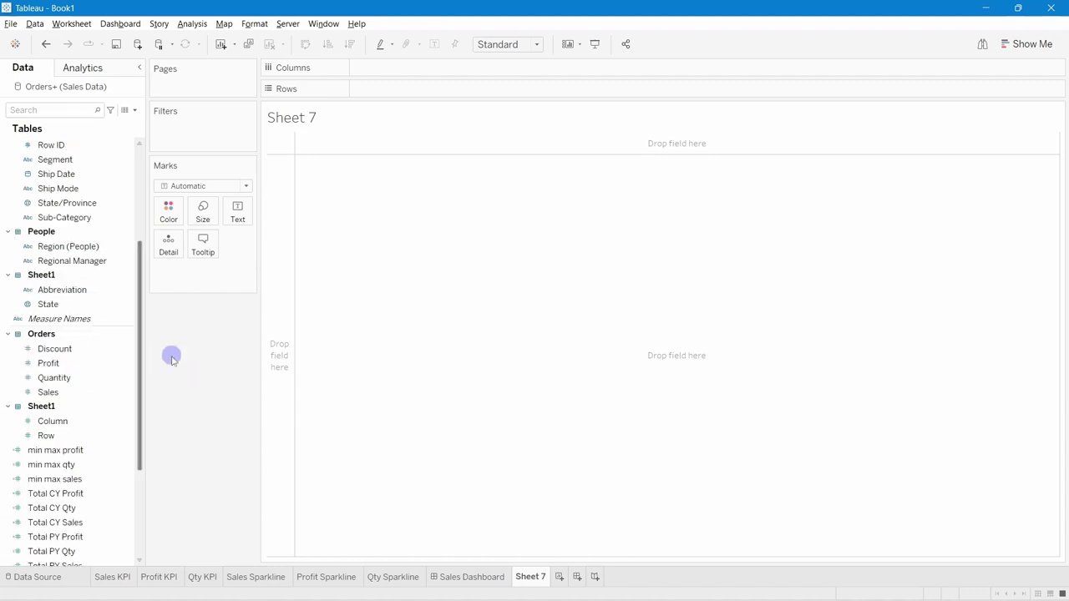
left_click(53, 421)
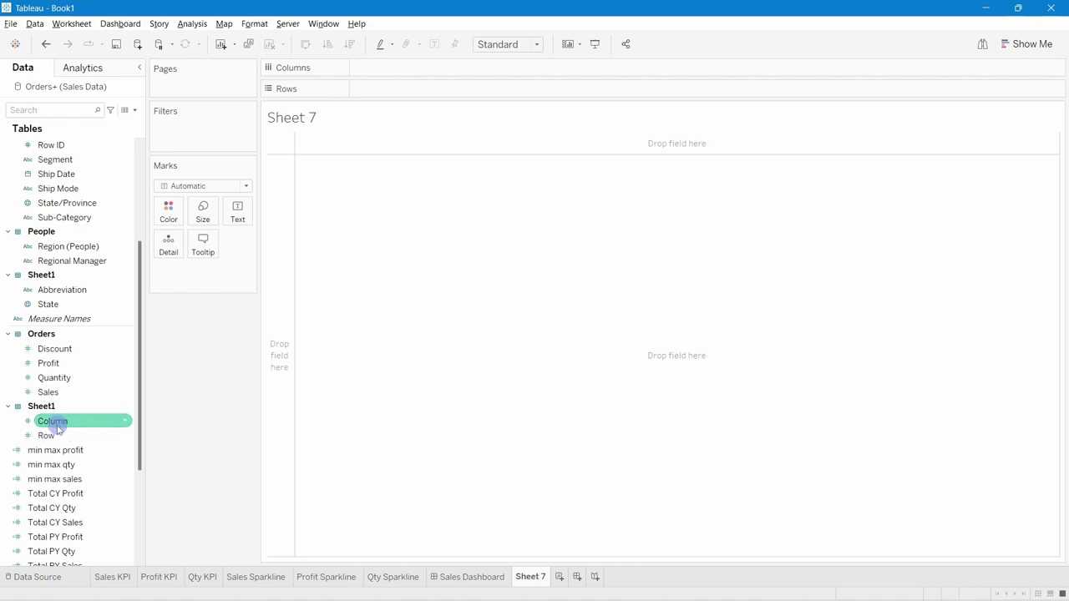
left_click(50, 435, "ctrl")
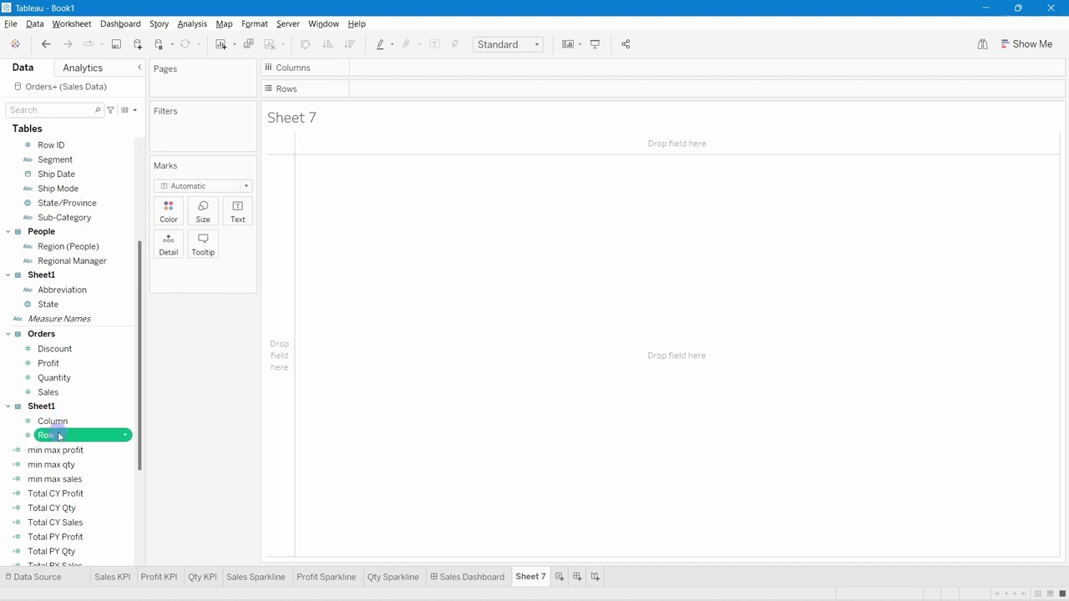
left_click(55, 422)
right_click(55, 422)
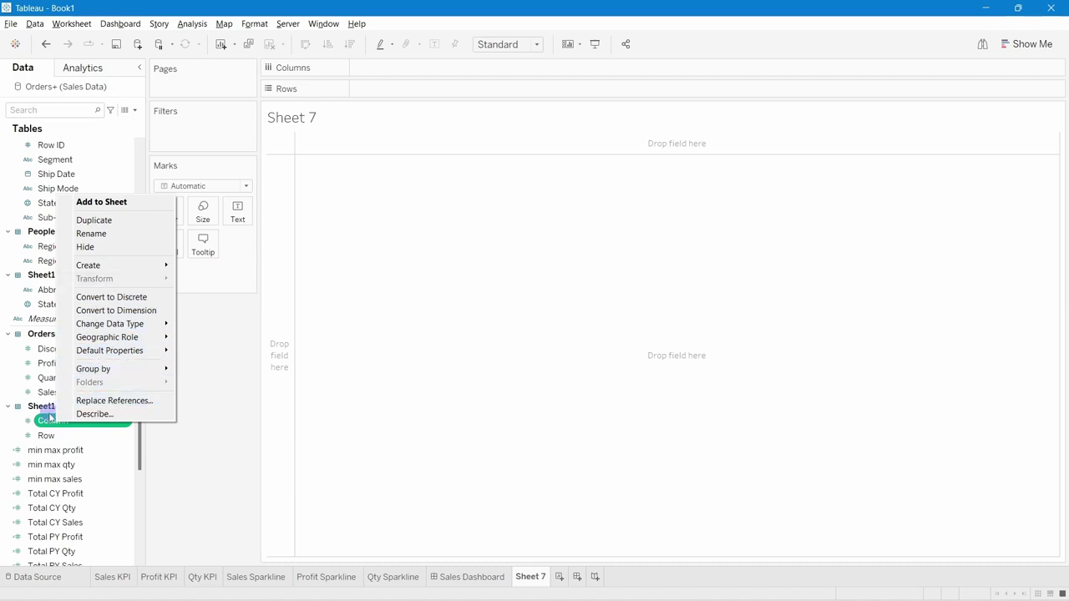
right_click(48, 422)
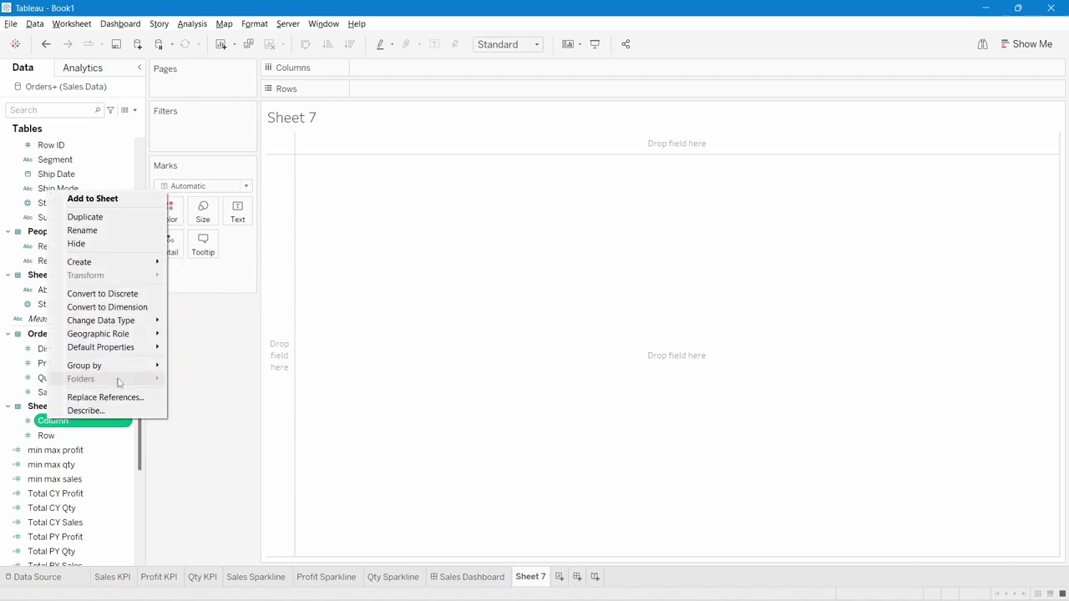
left_click(106, 307)
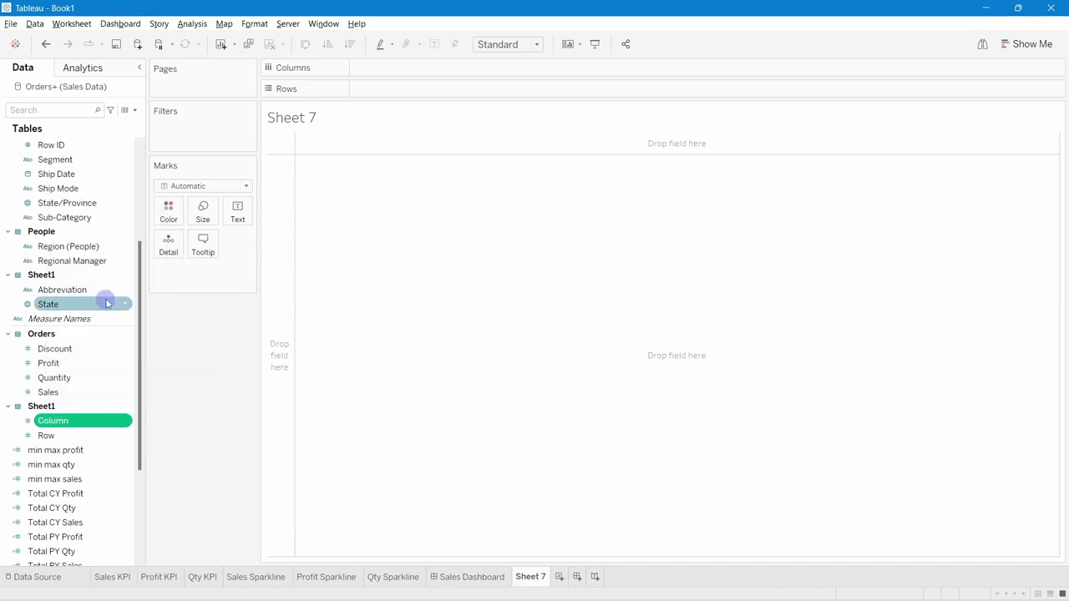
right_click(50, 435)
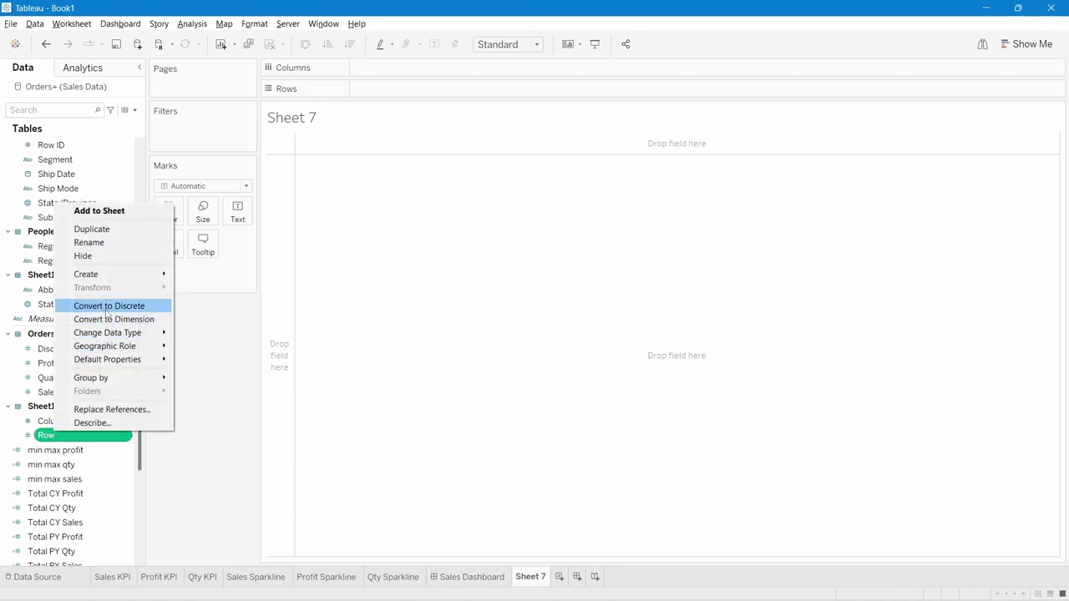
left_click(106, 306)
Convert Sheet1's Column and Row fields from measures to dimensions.
left_click(65, 421)
left_click_drag(65, 421, 230, 371)
left_click(86, 437)
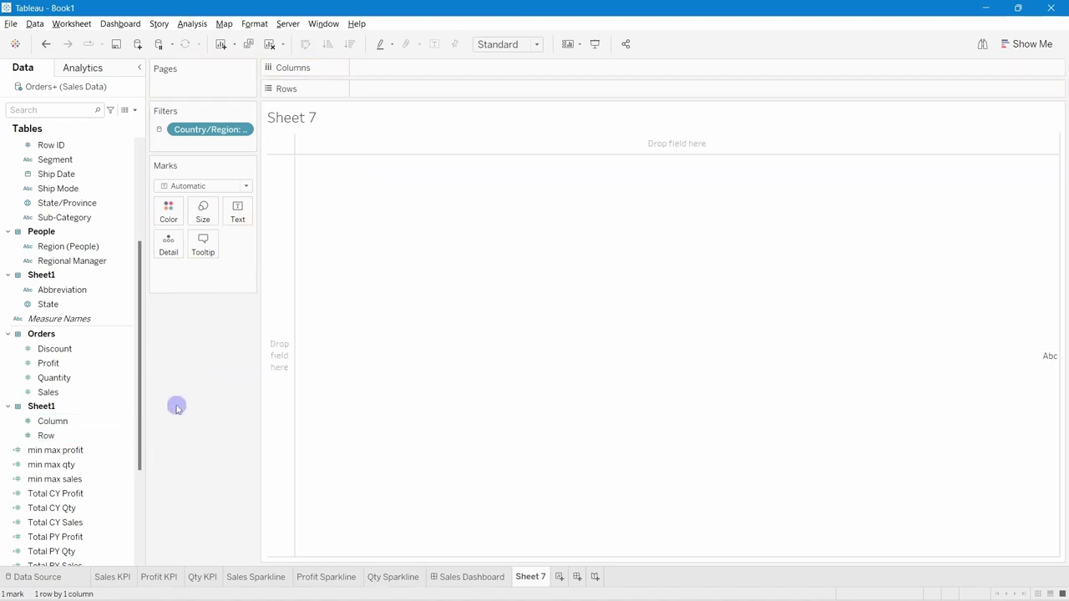
right_click(77, 421)
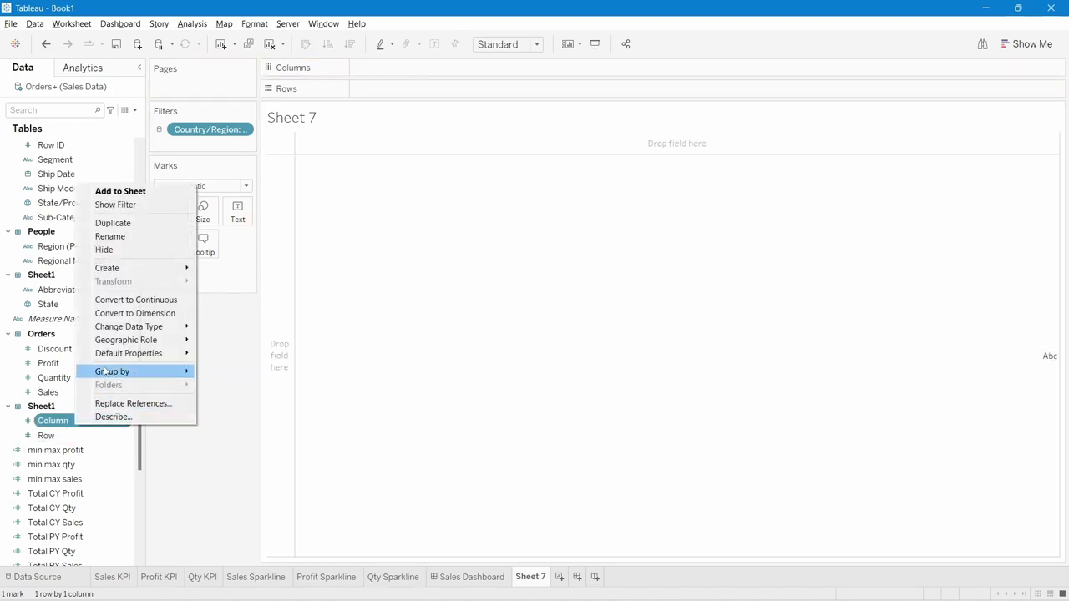
left_click(133, 313)
right_click(57, 435)
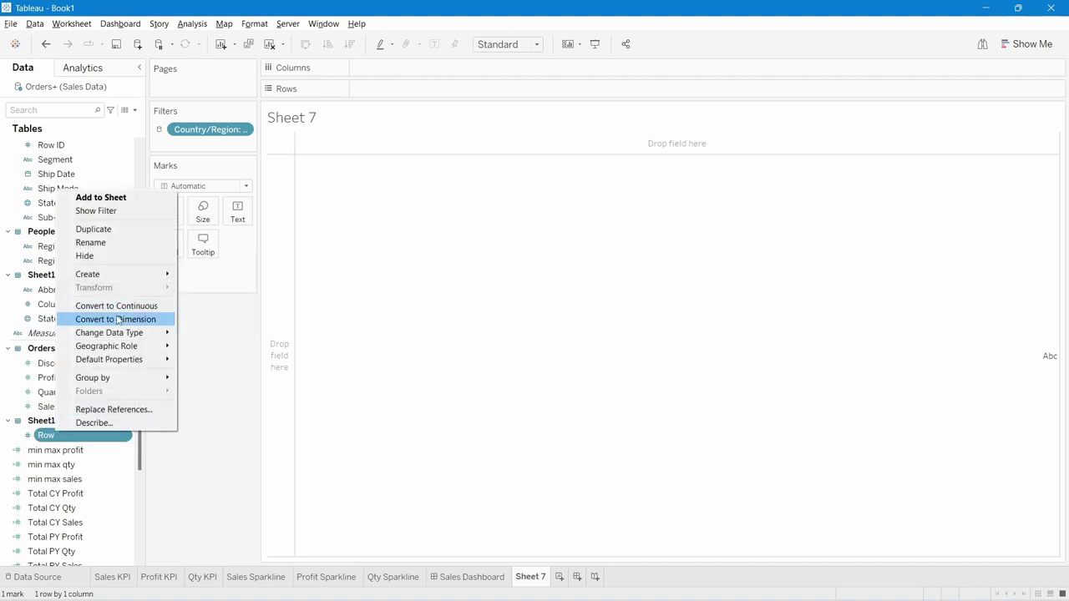
left_click(118, 320)
Build a grid in Sheet 7 with Column across and Row down, fitted to Entire View.
left_click_drag(63, 305, 418, 68)
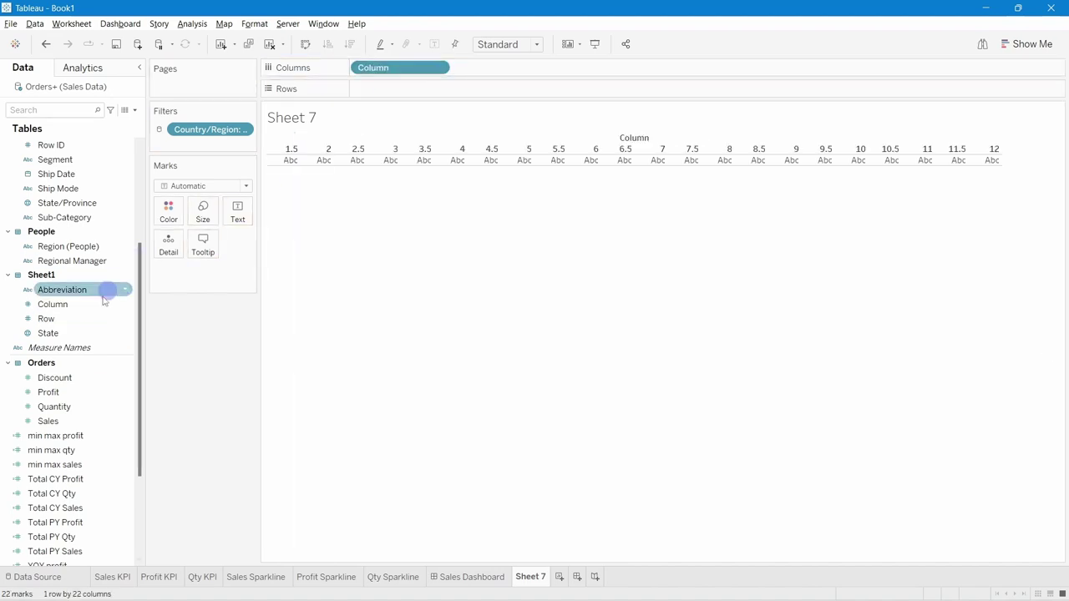
left_click_drag(55, 321, 382, 89)
left_click(528, 45)
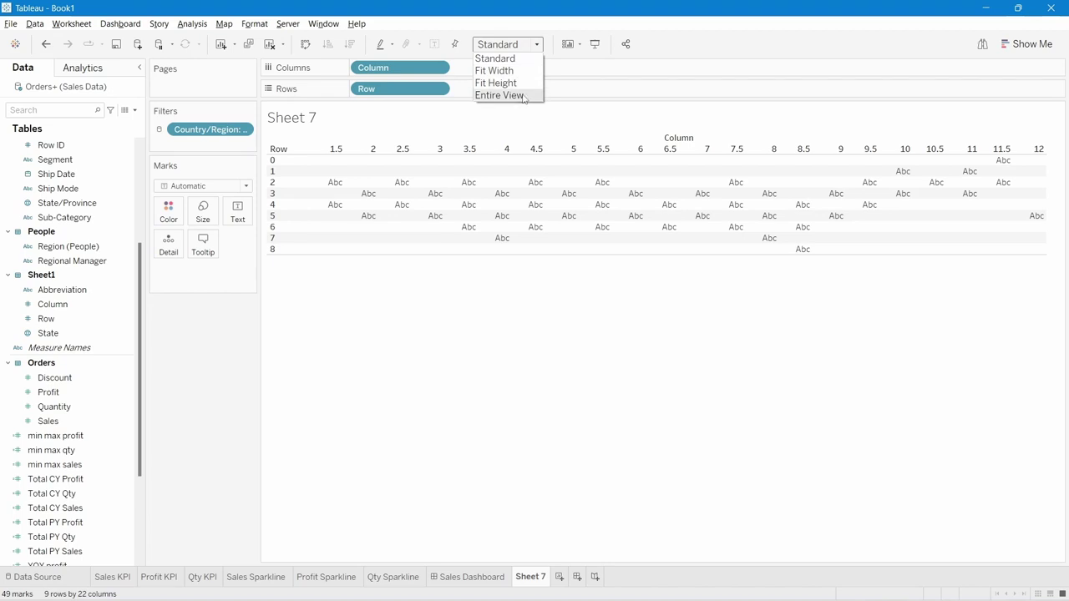
left_click(525, 96)
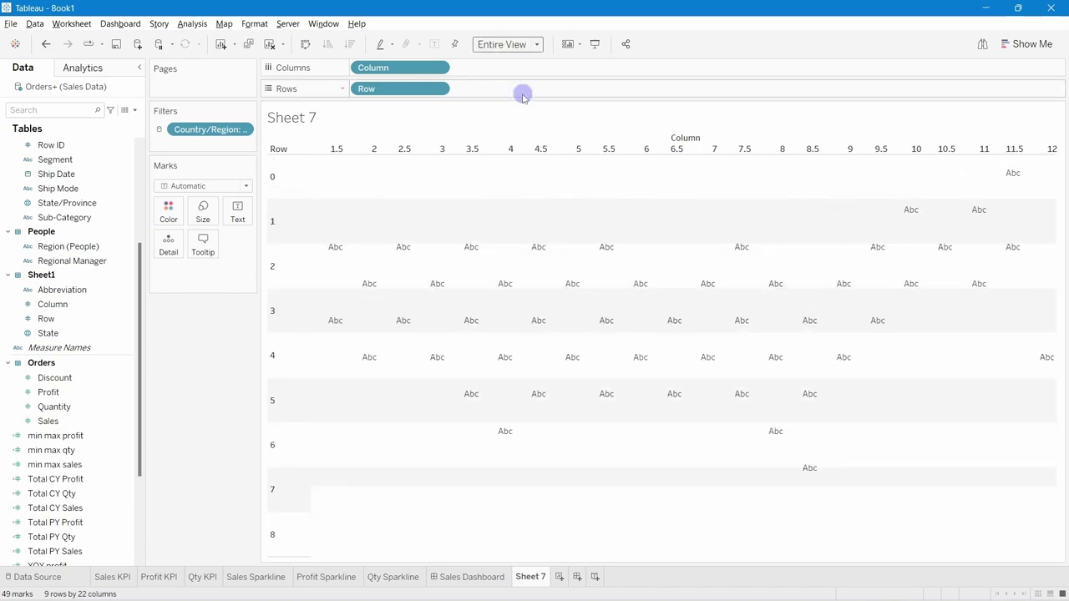
Make both the Column and Row fields in the view continuous so the states plot as points.
right_click(397, 67)
left_click(467, 270)
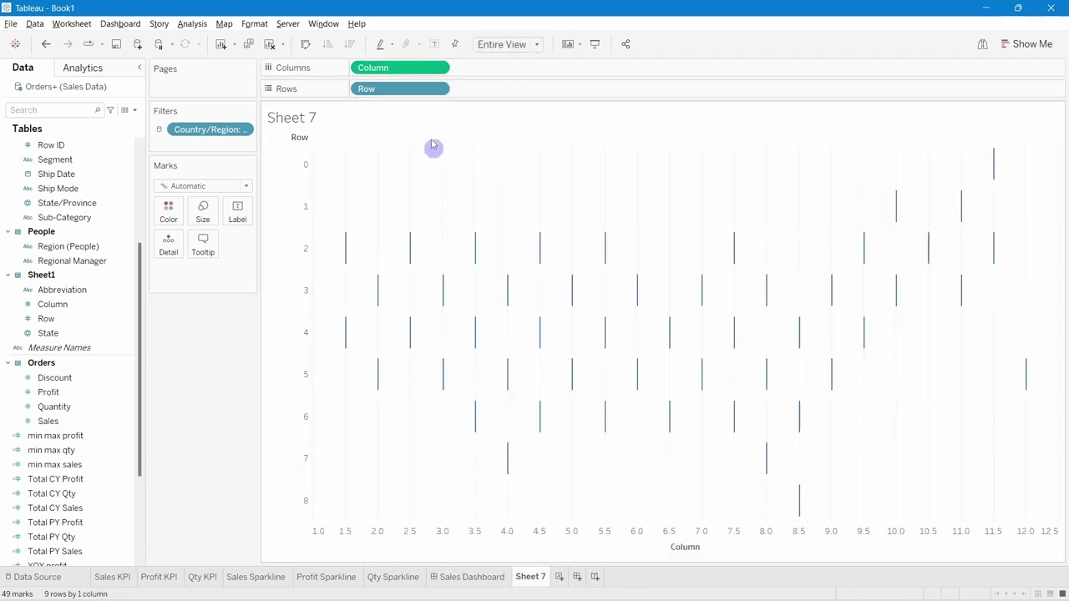
right_click(406, 92)
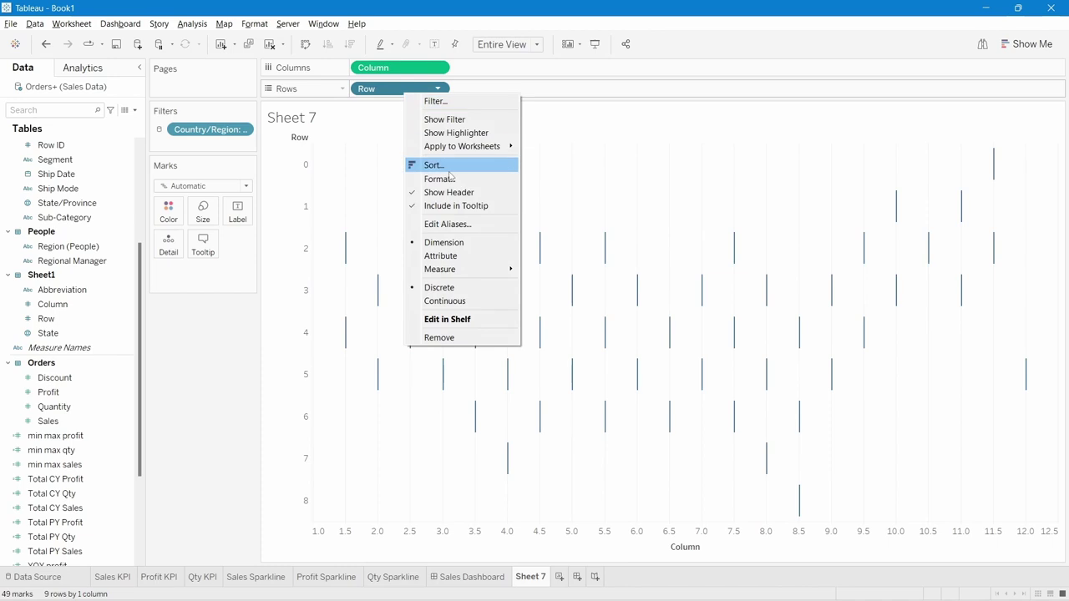
left_click(455, 302)
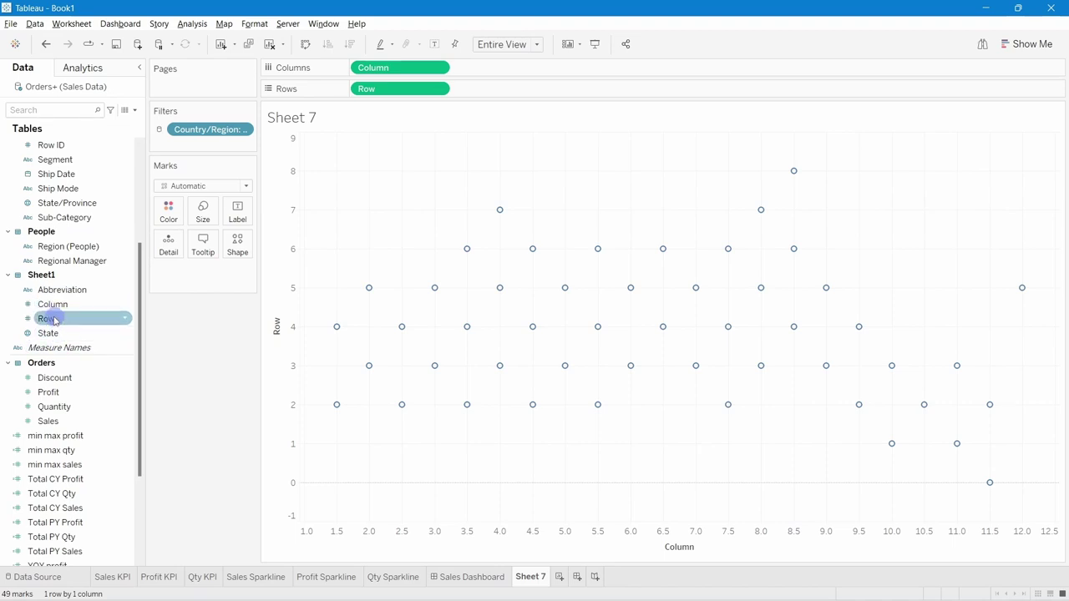
scroll(67, 463, "down", 3)
scroll(68, 466, "up", 3)
left_click_drag(68, 466, 457, 69)
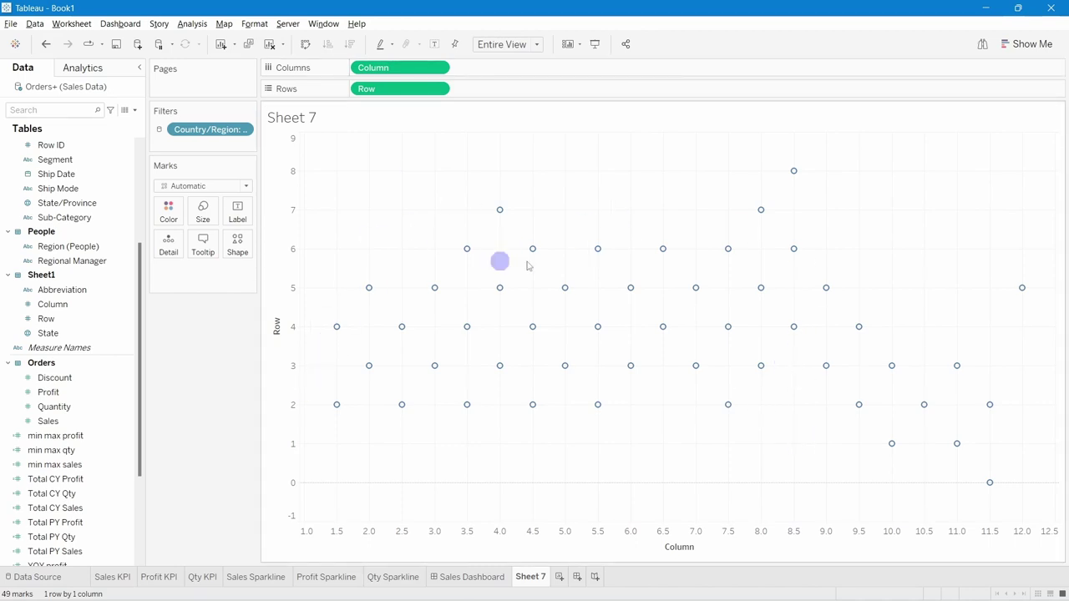
Reverse the scale of the Row axis.
right_click(281, 247)
left_click(304, 254)
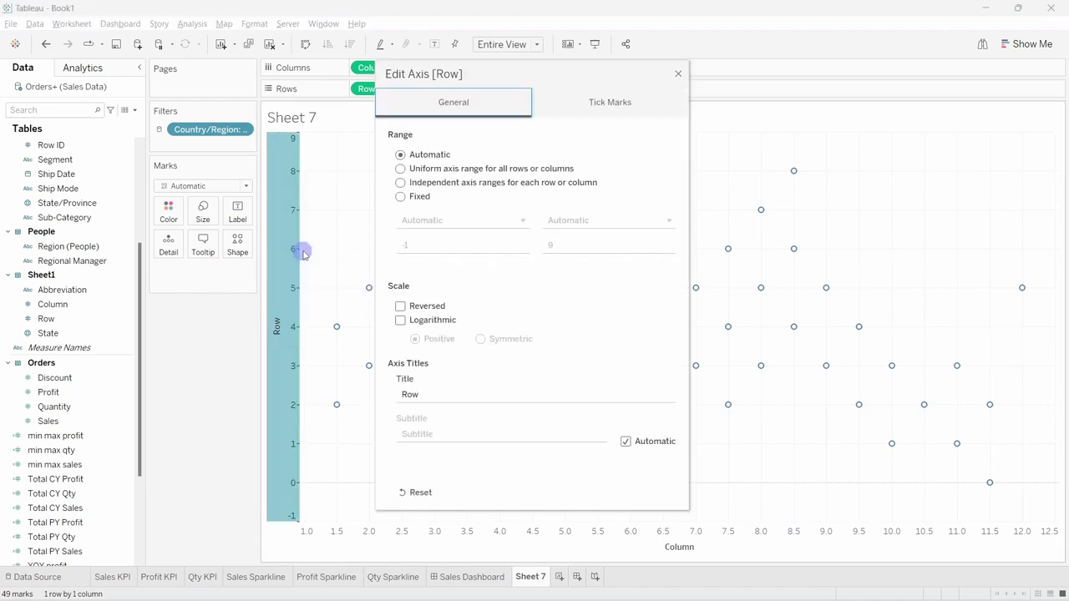
left_click(400, 306)
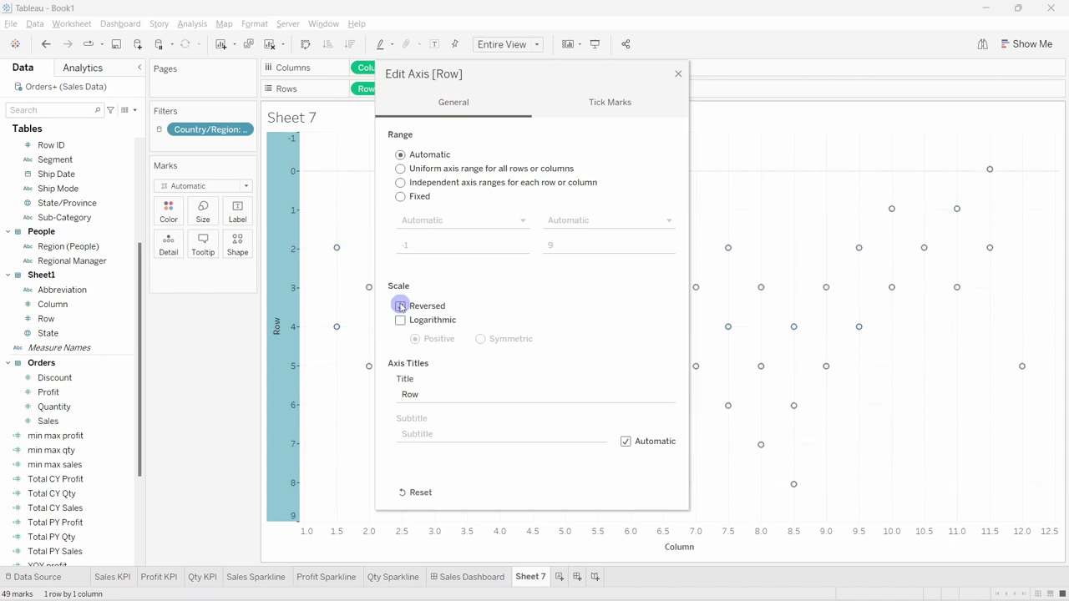
left_click(678, 75)
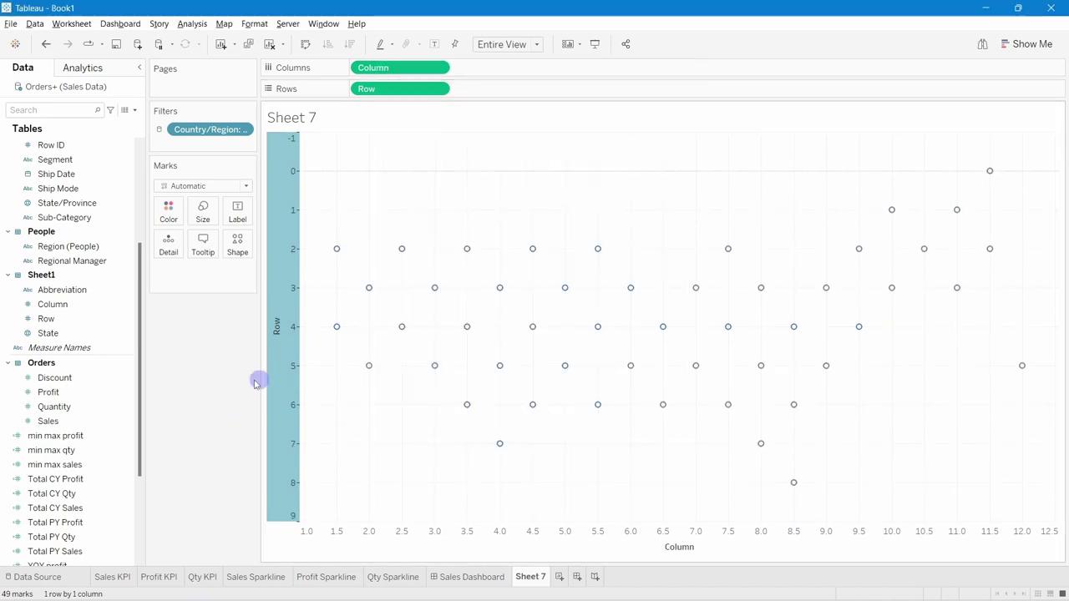
right_click(284, 282)
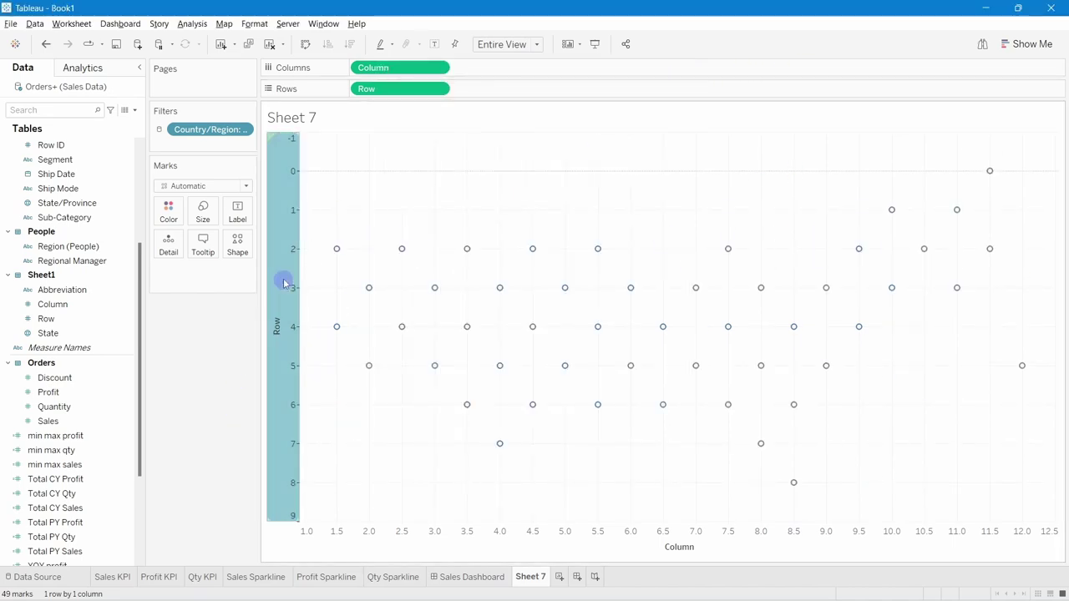
left_click(217, 330)
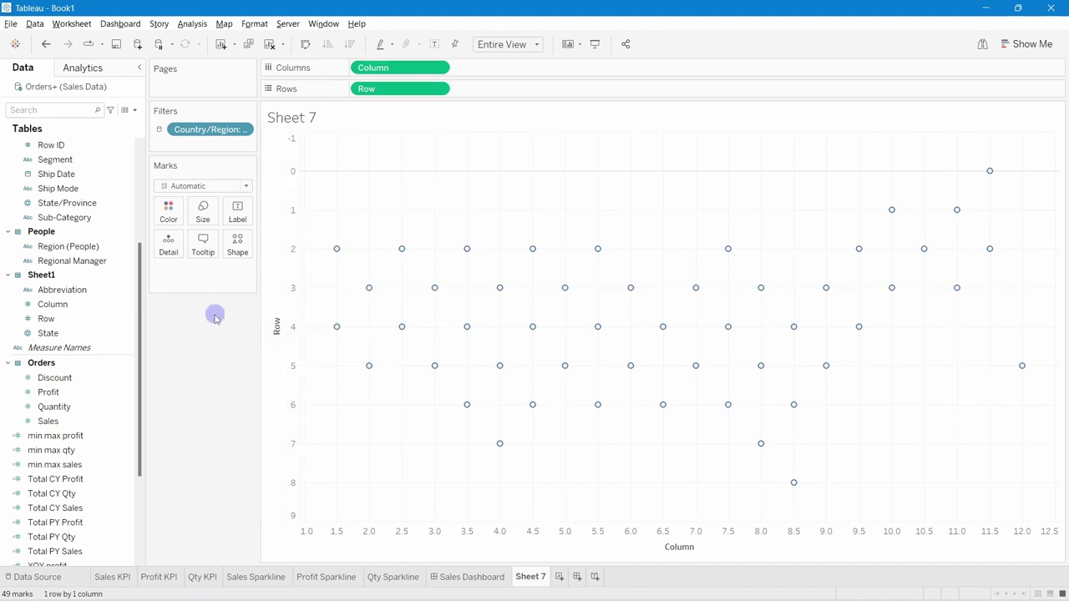
Change the state points' mark type to Circle and size them by Total CY Sales.
left_click(198, 186)
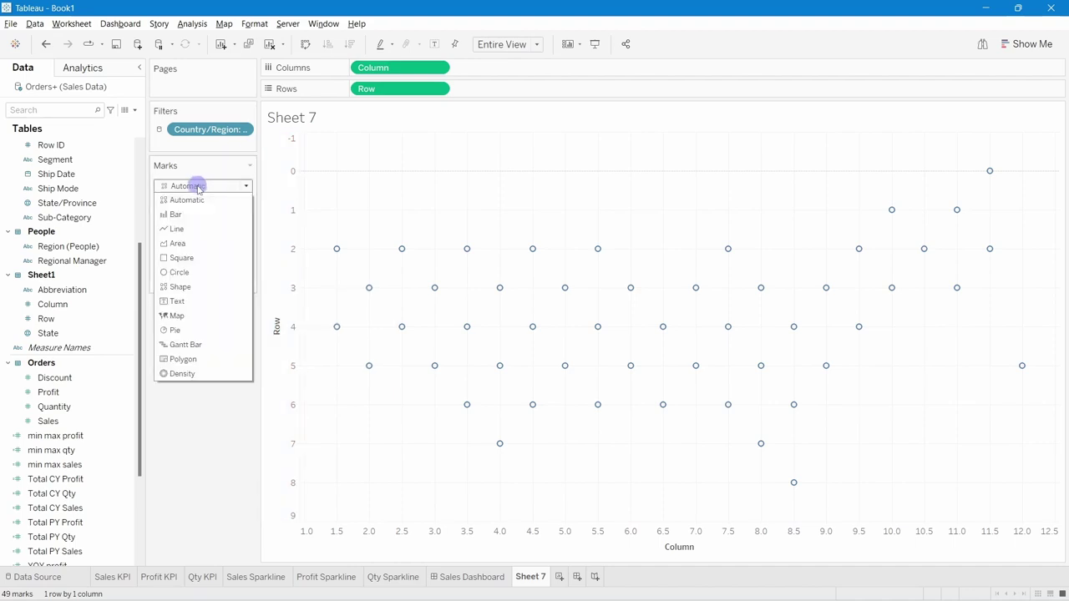
left_click(175, 272)
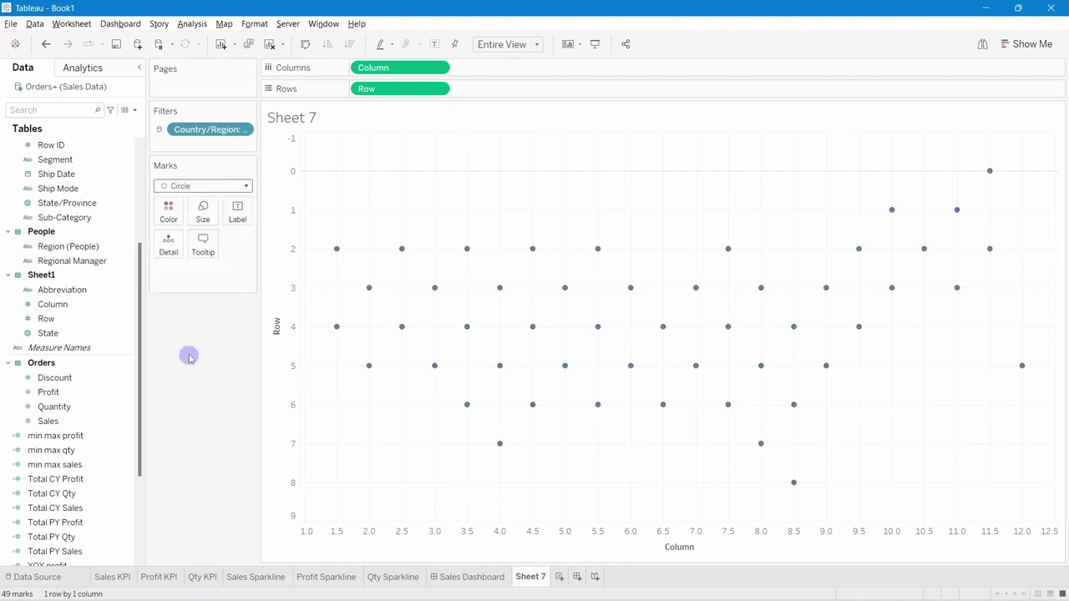
left_click(116, 381)
scroll(91, 386, "down", 3)
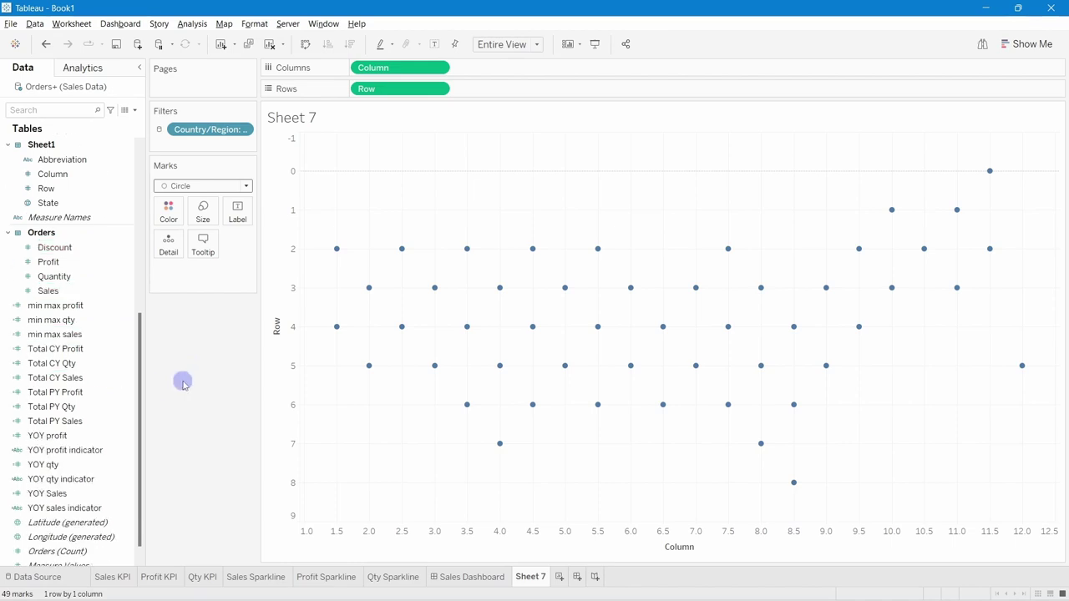
left_click(59, 365)
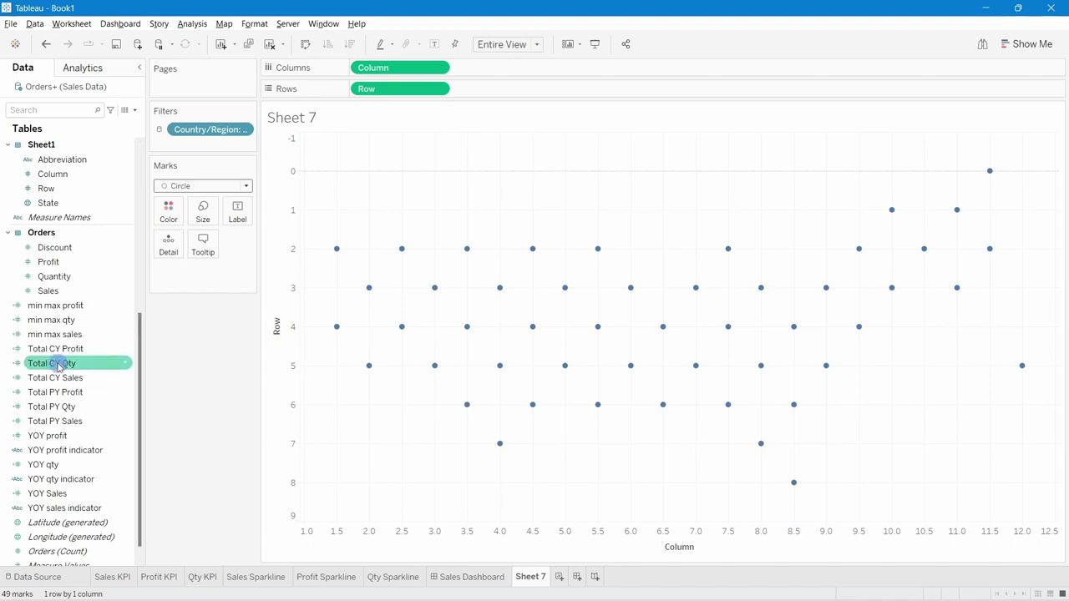
left_click_drag(71, 378, 203, 213)
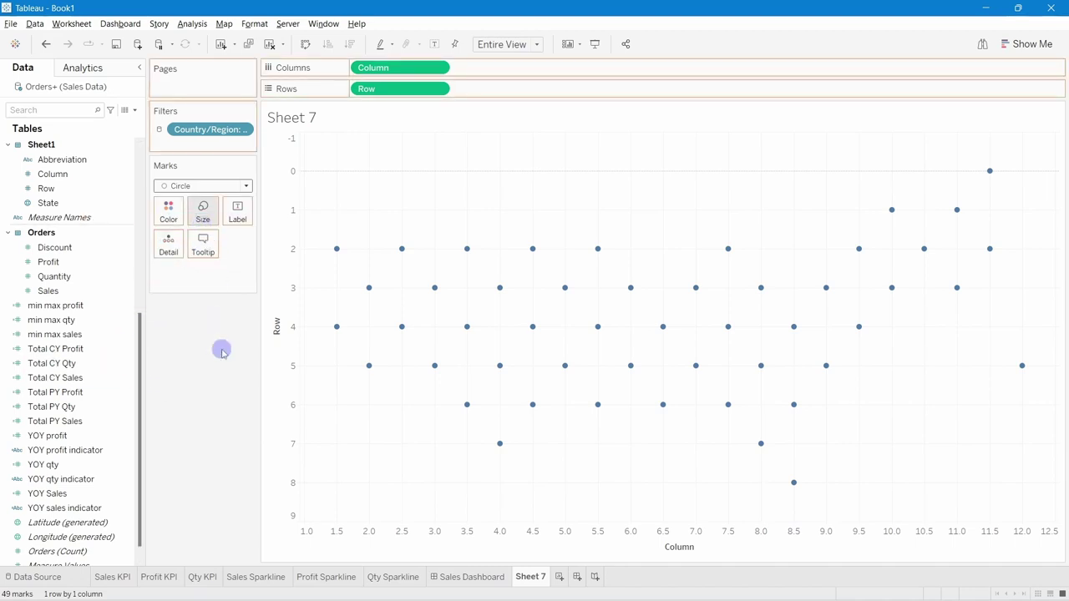
left_click(203, 211)
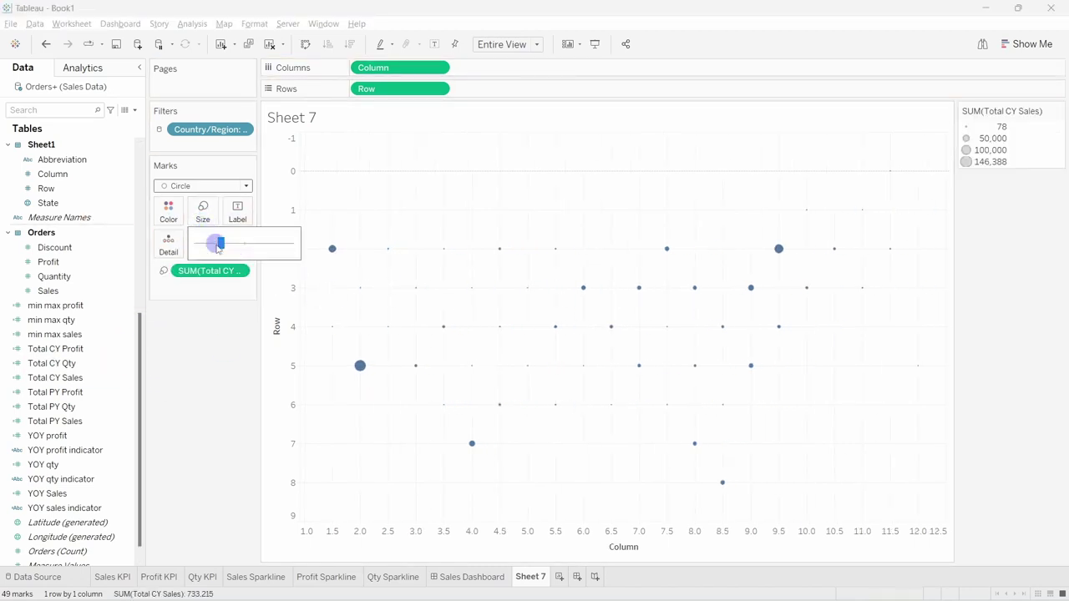
left_click(222, 381)
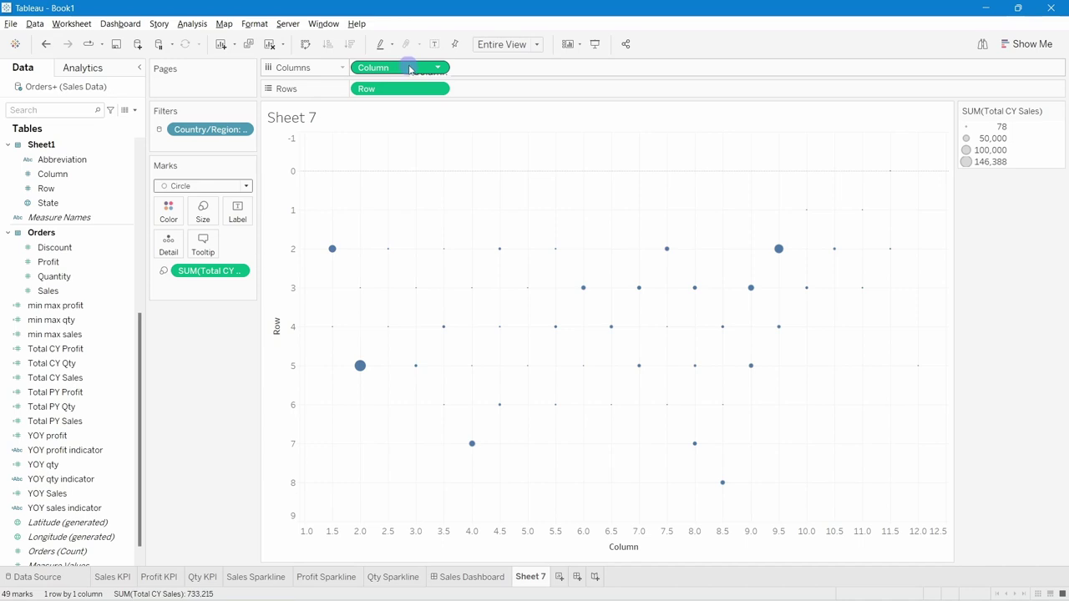
Duplicate the Column field across the columns, then remove the size field from the copy's marks and set their type to Shape.
left_click_drag(400, 71, 504, 74)
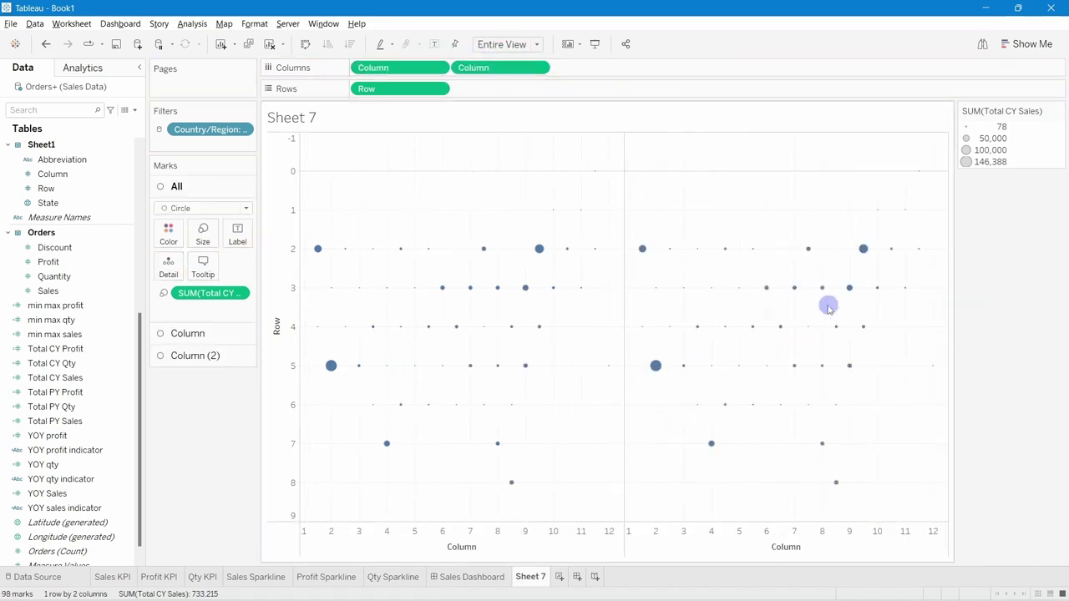
left_click(187, 356)
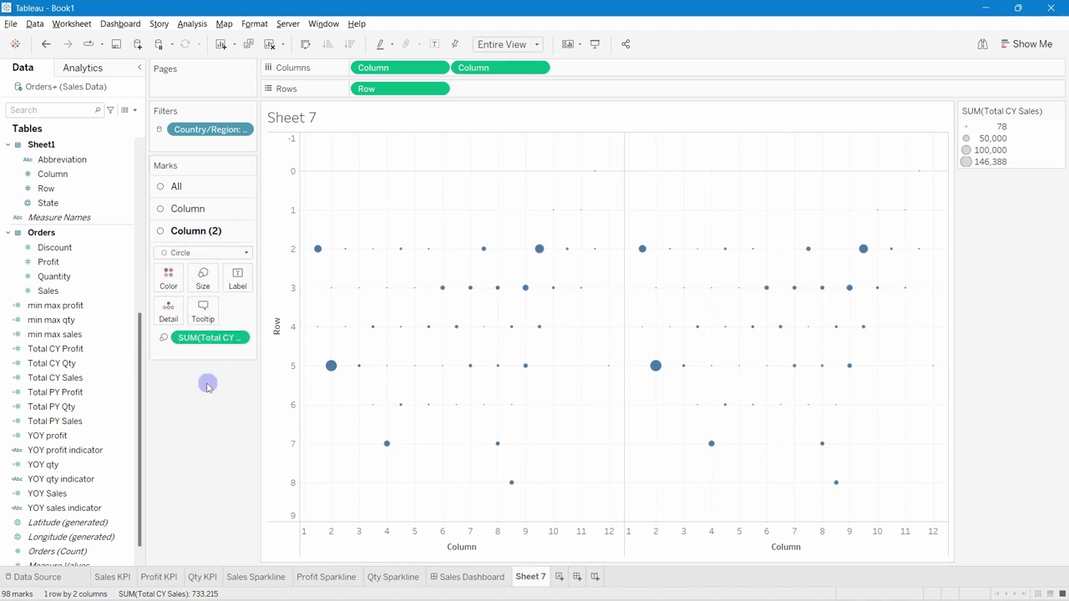
left_click_drag(214, 337, 215, 408)
left_click(192, 253)
left_click(181, 354)
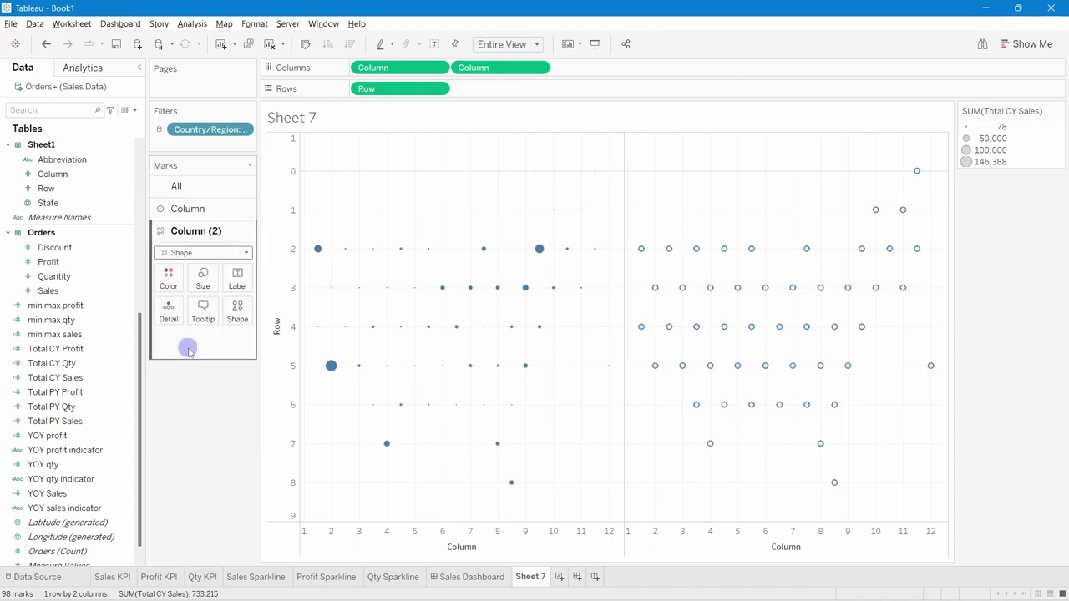
left_click(238, 317)
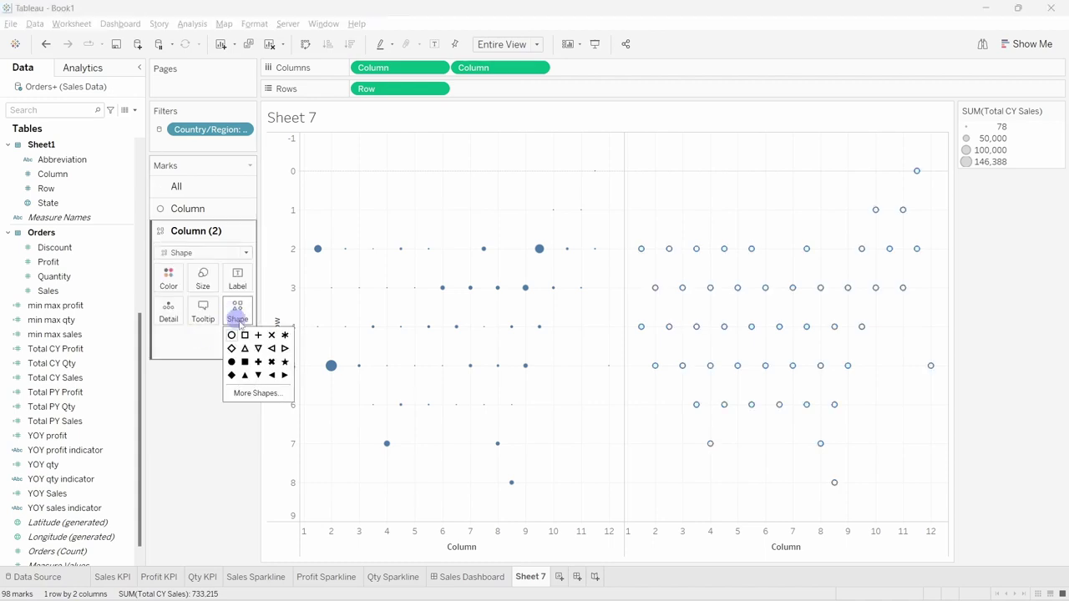
left_click(203, 404)
Size the Column (2) shape marks by Total CY Profit and enlarge them so they surround the sales circles.
left_click(100, 406)
left_click(81, 393)
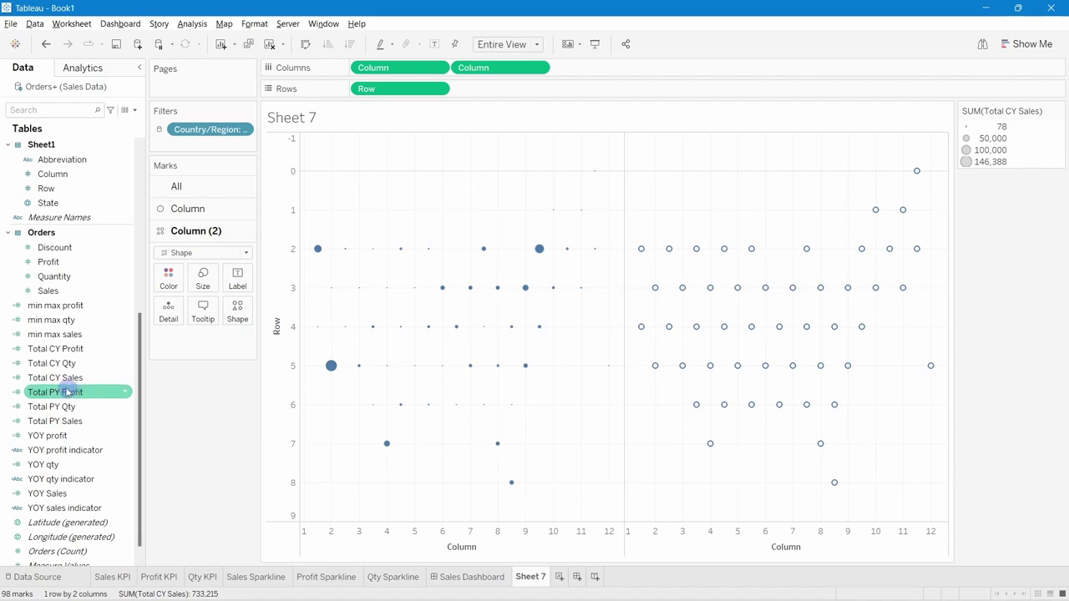
left_click_drag(73, 355, 209, 296)
left_click_drag(208, 287, 206, 284)
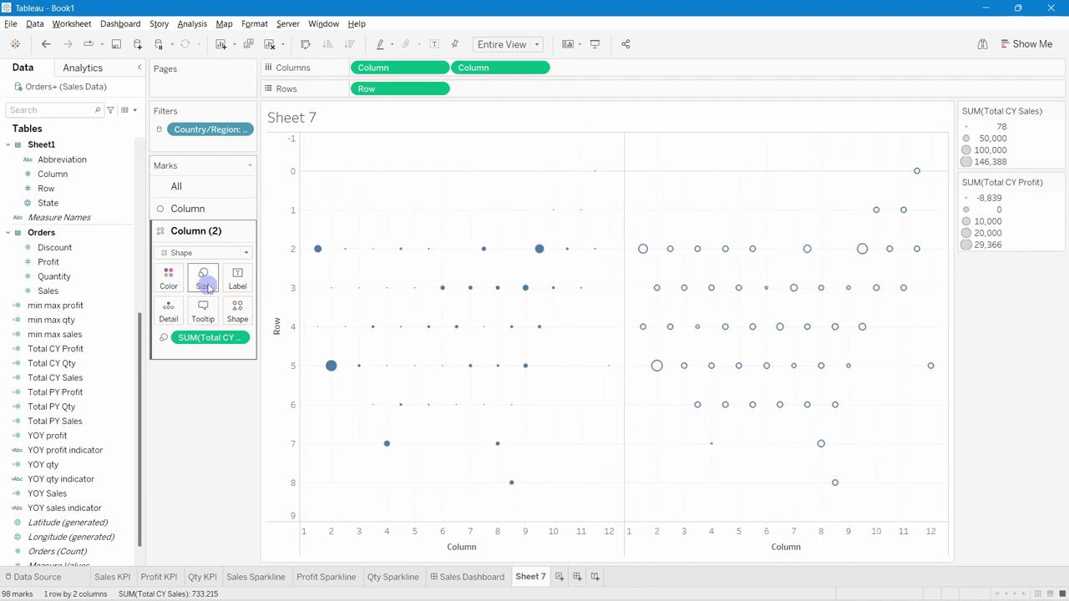
left_click(237, 309)
left_click(237, 309)
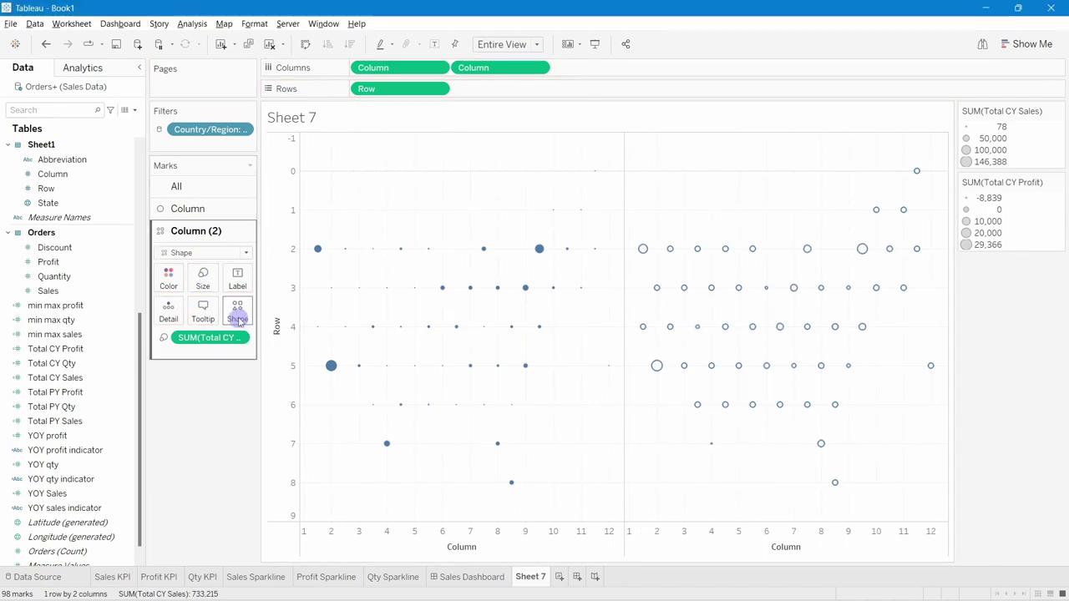
left_click(206, 279)
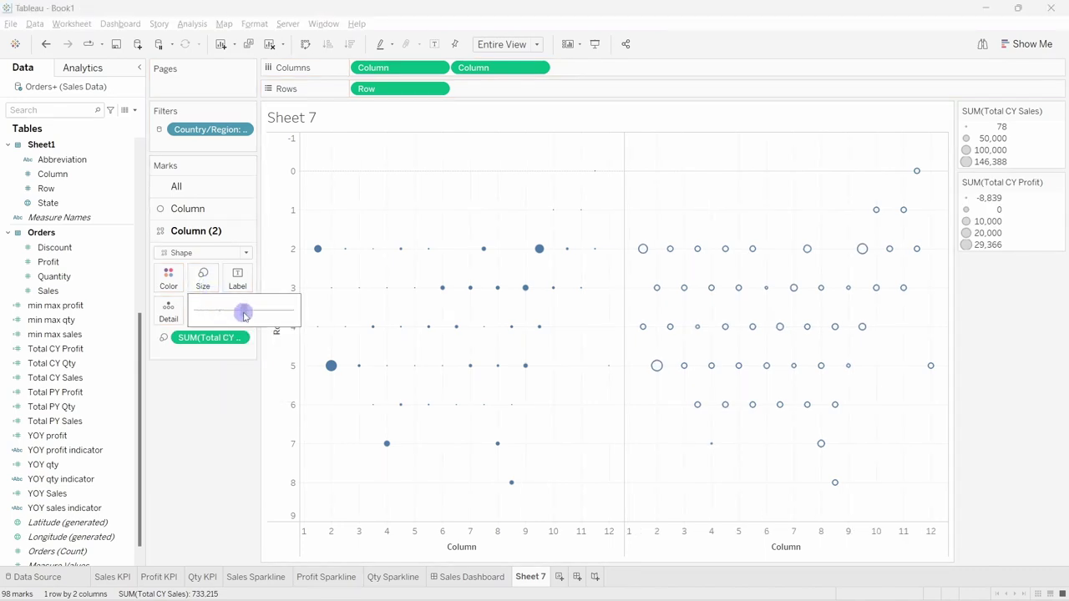
left_click_drag(244, 314, 245, 313)
left_click(201, 435)
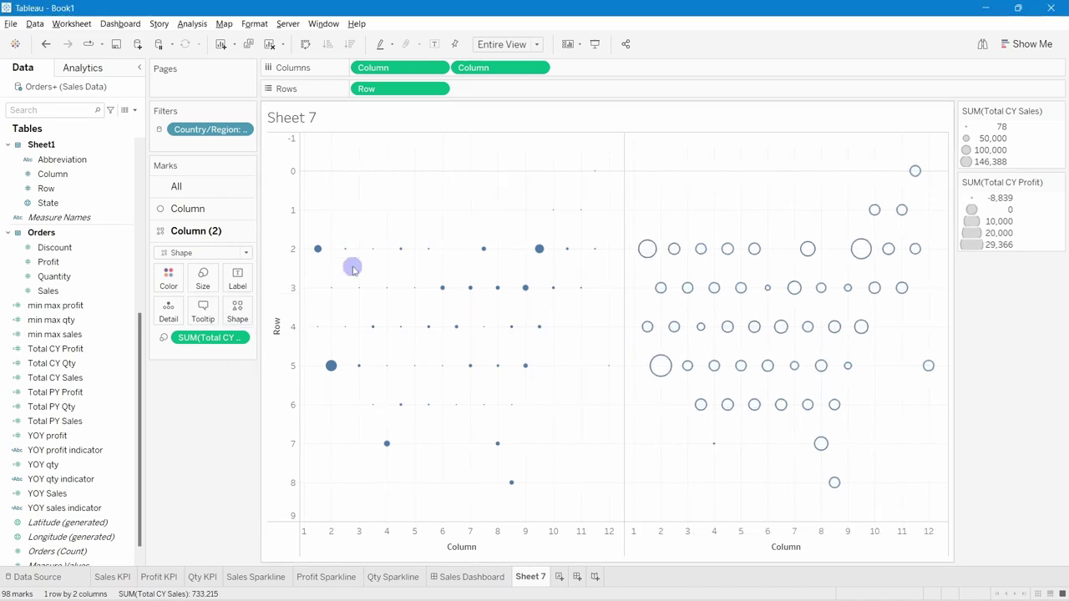
Combine the two Column fields into a dual axis and synchronize the axes.
right_click(490, 71)
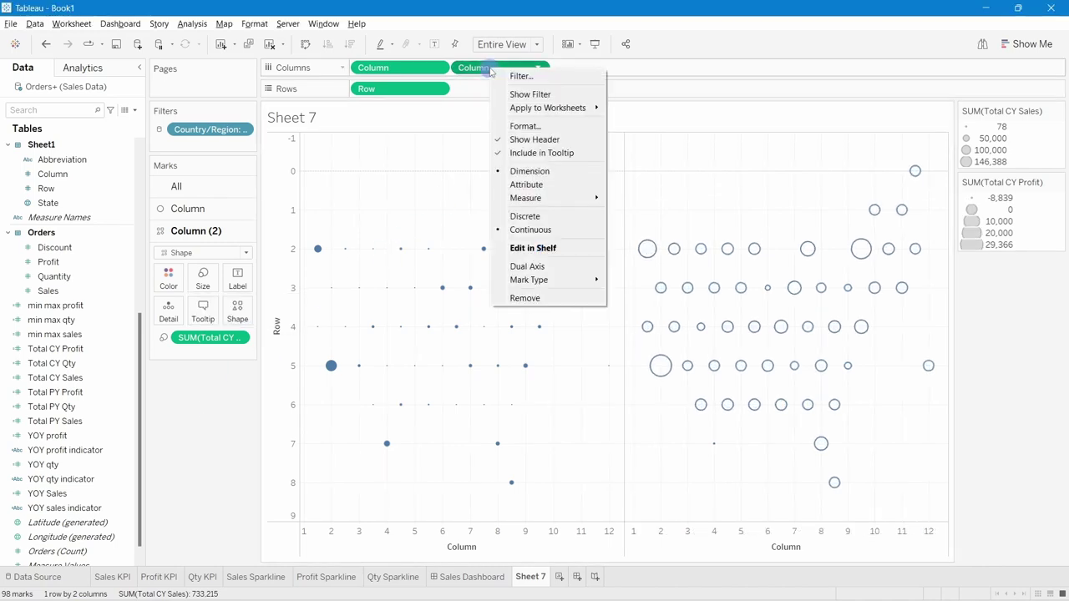
left_click(526, 266)
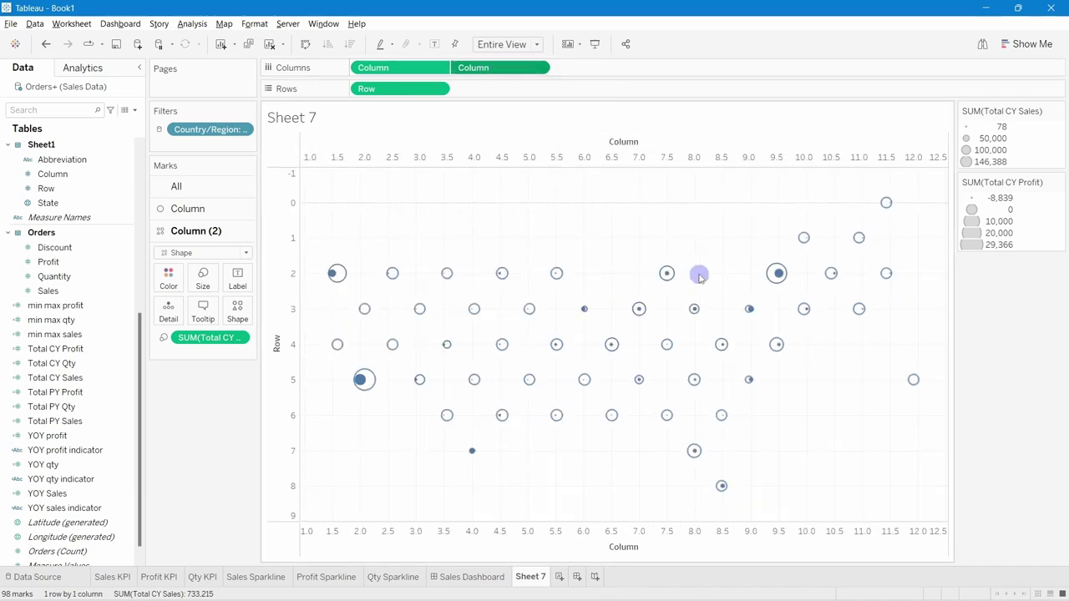
right_click(436, 163)
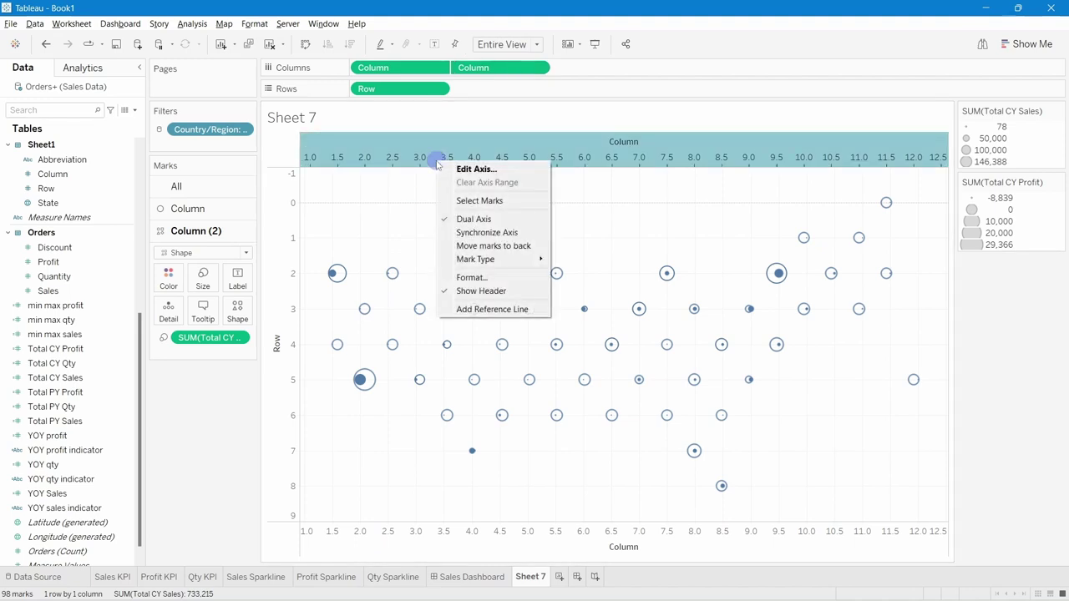
left_click(470, 234)
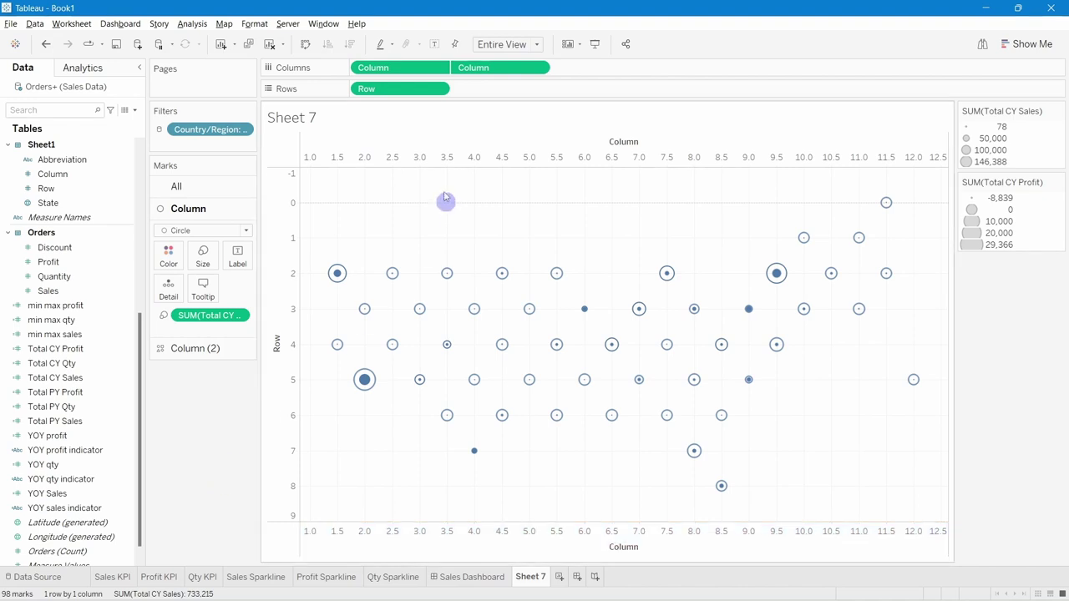
Hide the headers of both Column axes and the Row axis.
right_click(440, 146)
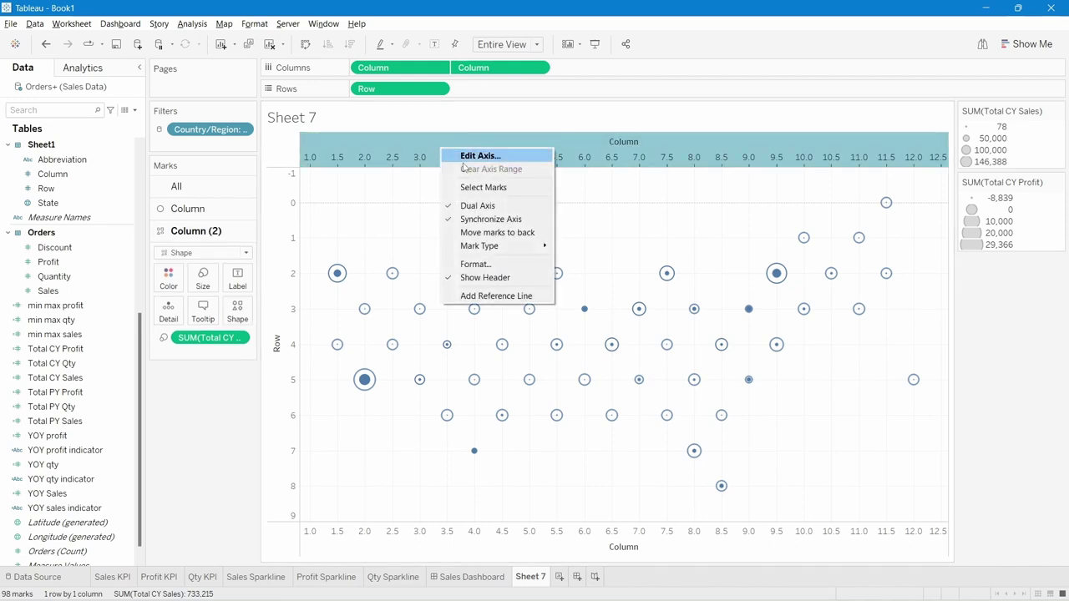
left_click(485, 277)
right_click(293, 247)
left_click(351, 317)
right_click(344, 534)
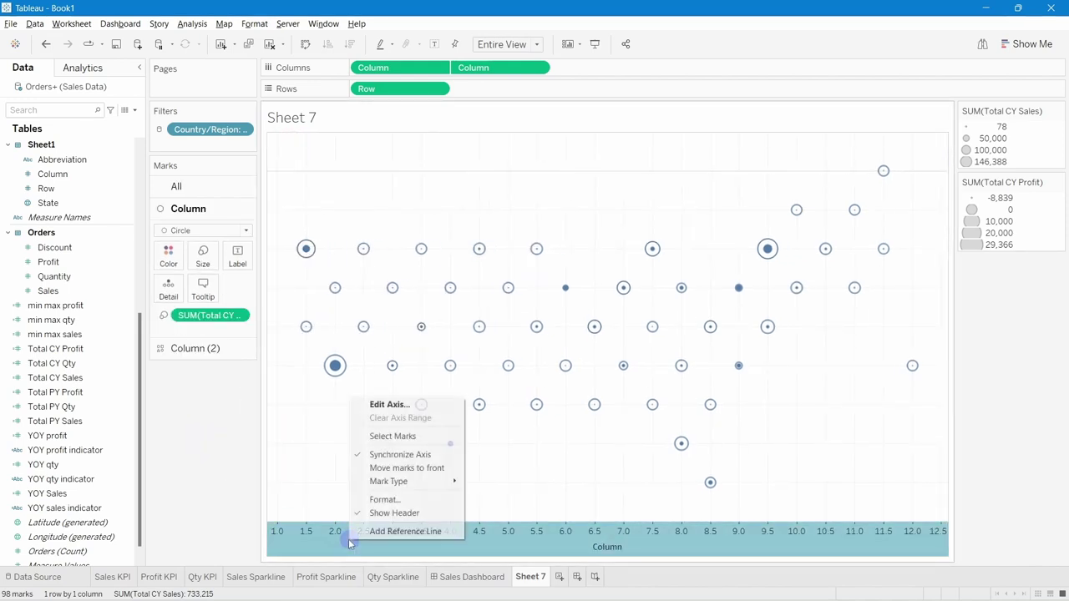
left_click(382, 513)
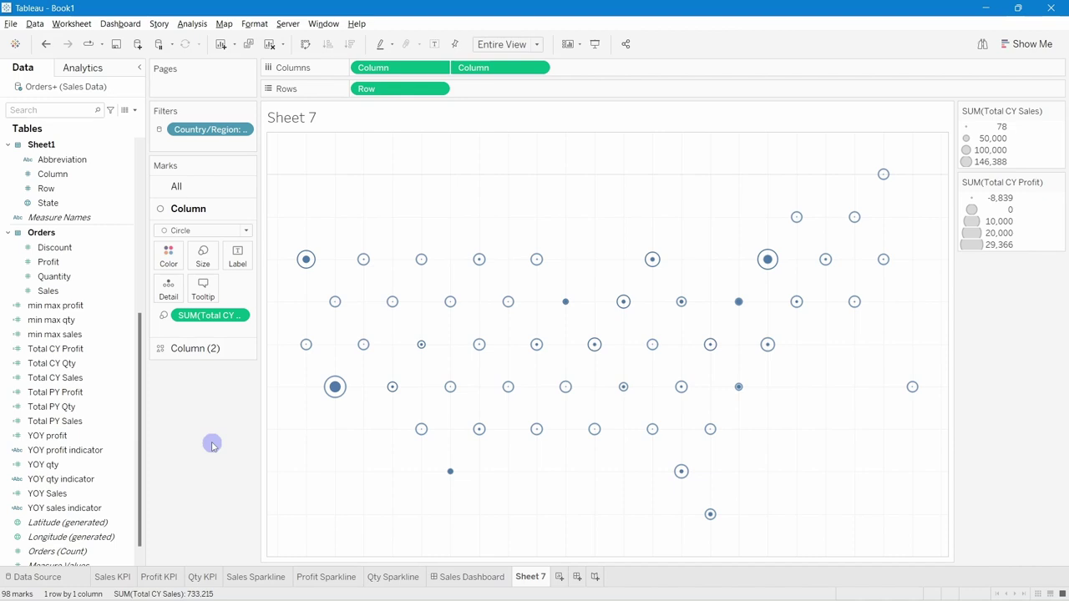
Color all marks on both axes by Total CY Sales.
left_click(177, 187)
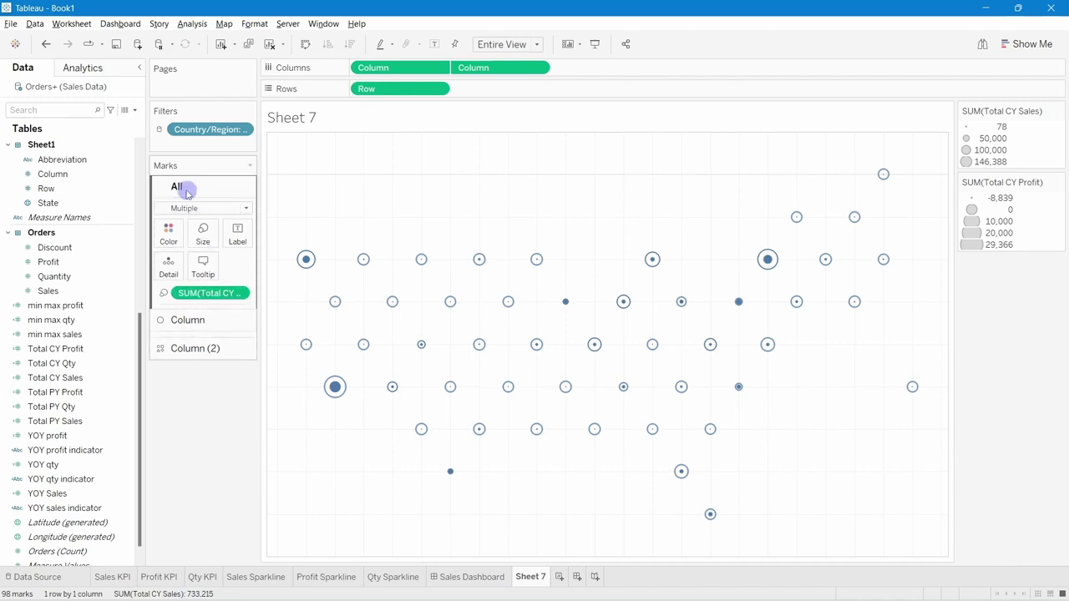
left_click(117, 420)
left_click(77, 378)
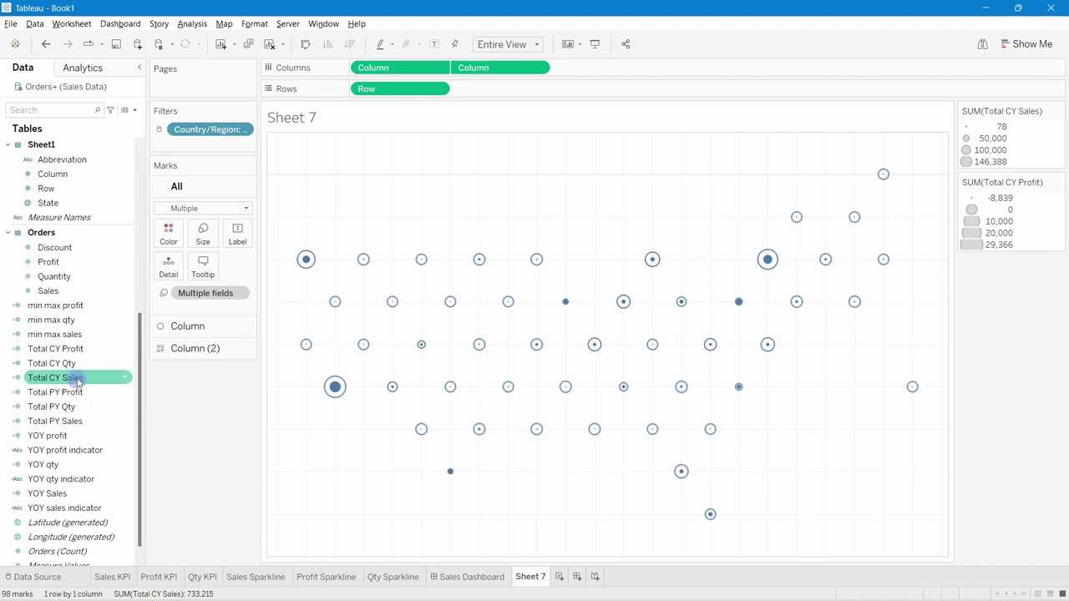
left_click_drag(77, 379, 168, 236)
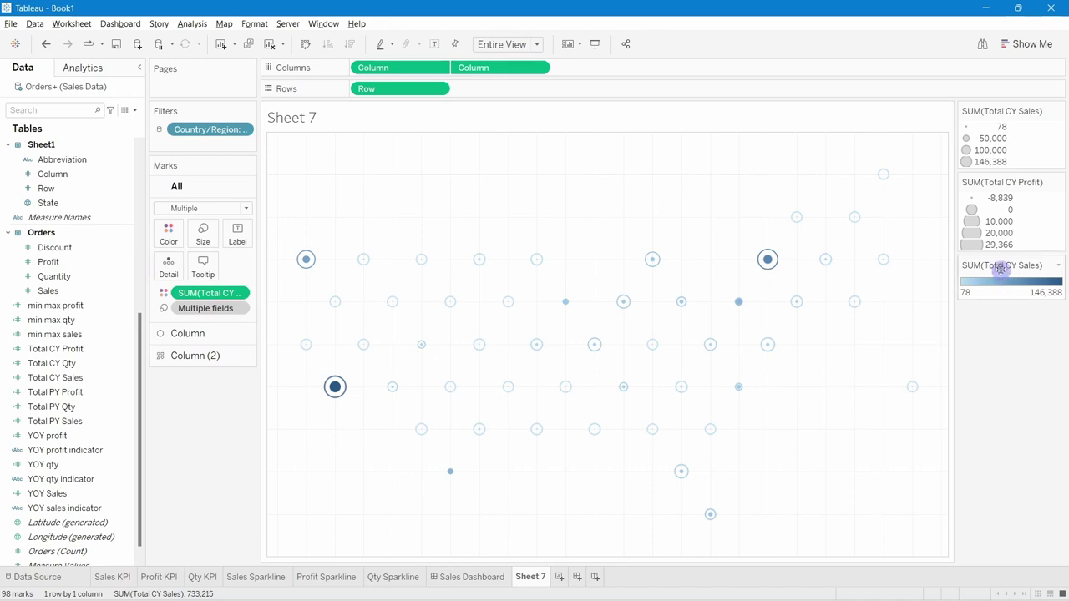
Set the Total CY Sales color palette to Custom Diverging with stepped color in 5 steps.
double_click(1003, 284)
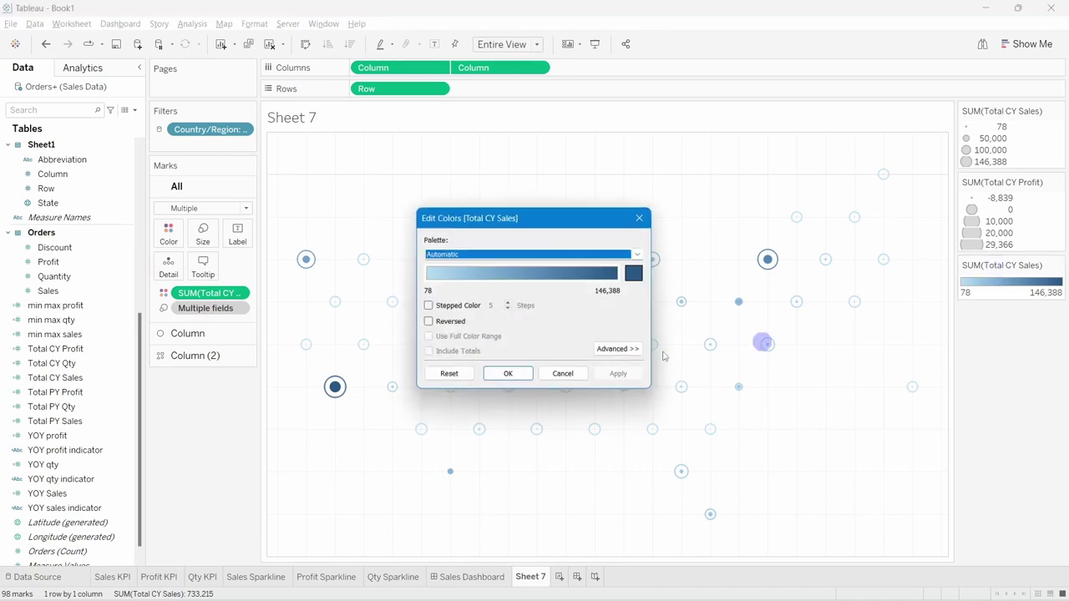
left_click(428, 306)
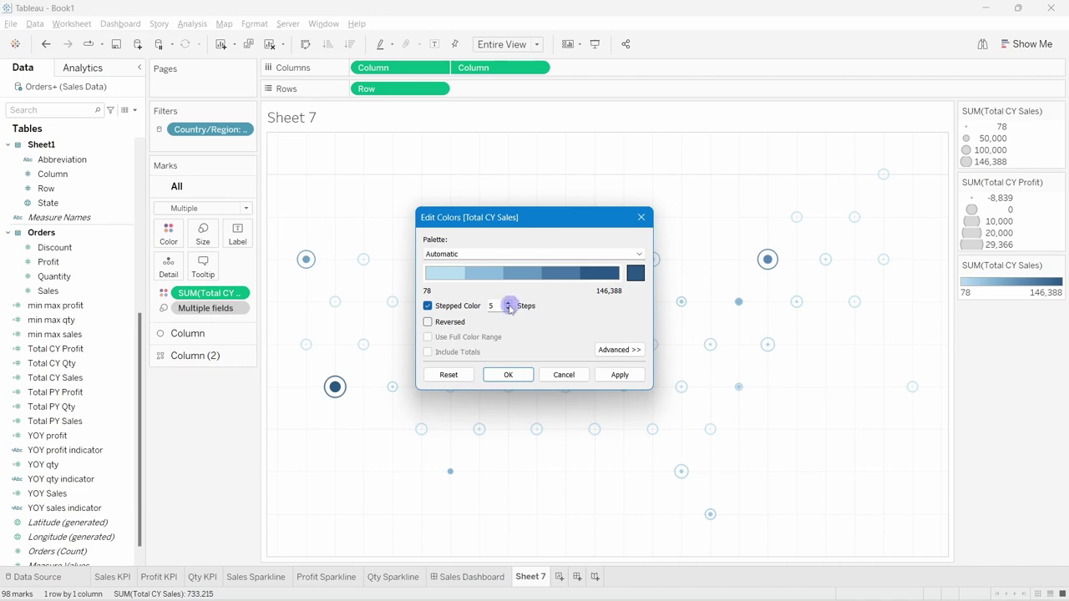
left_click(508, 255)
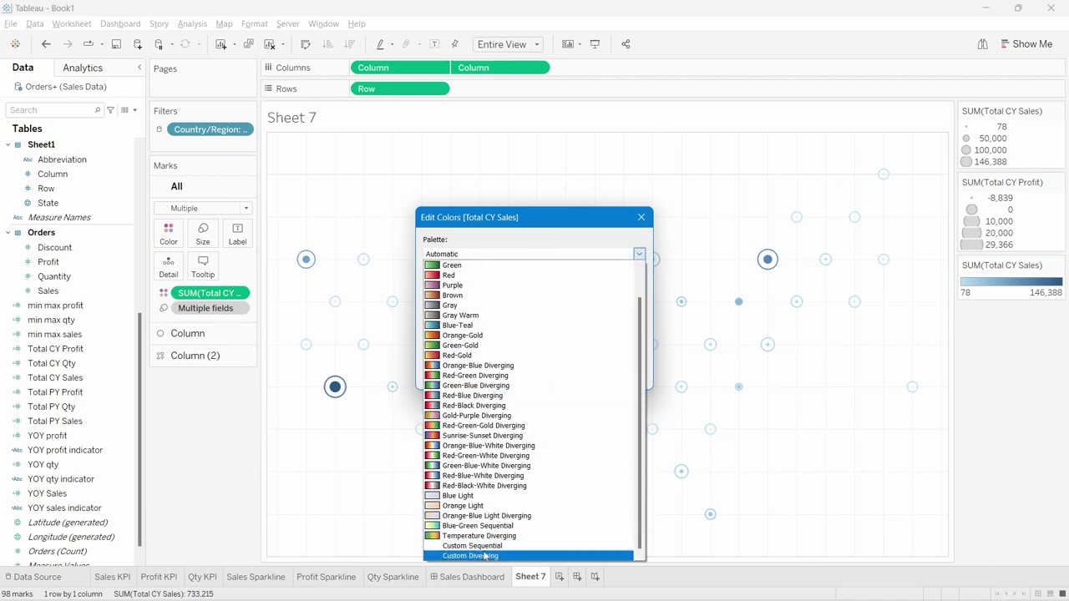
left_click(484, 556)
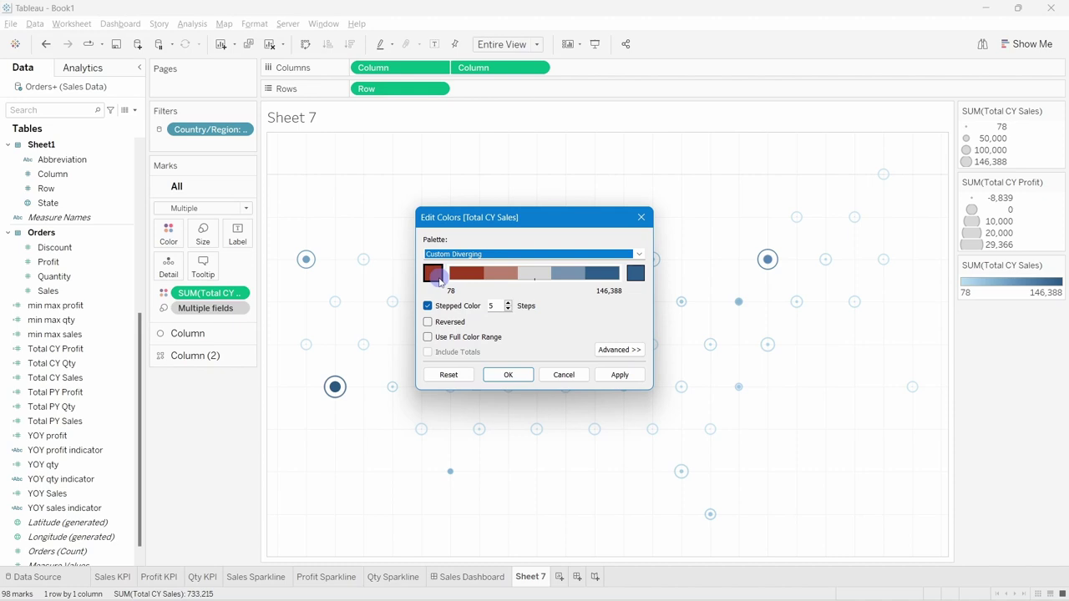
Open the palette's low-end color for editing, then switch to Color Code.docx in Word and copy the Min code #b0b09c for CY Sales and Profit by State.
left_click(434, 277)
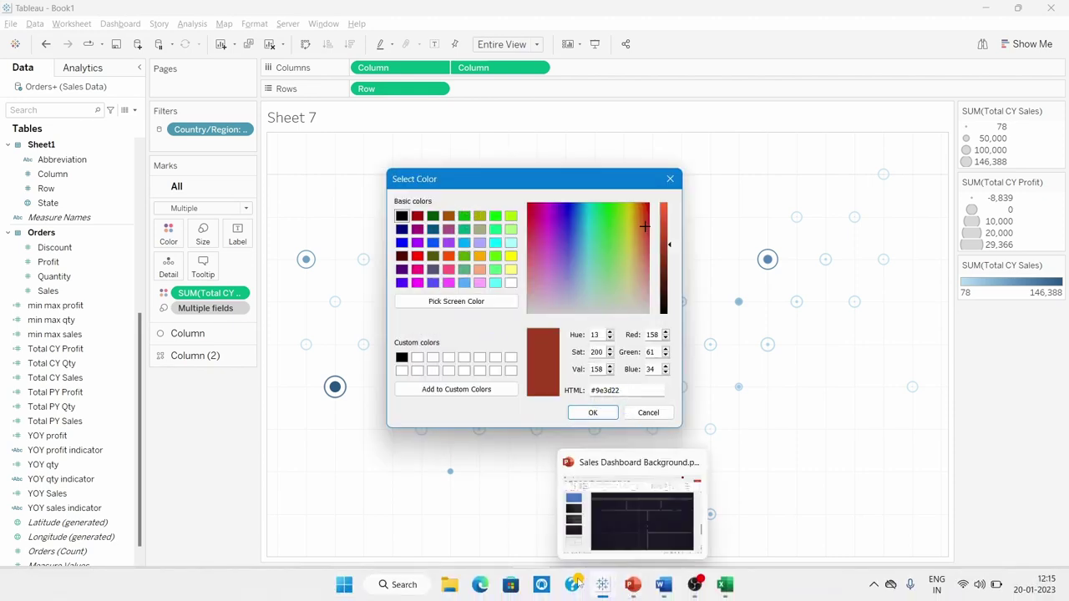
left_click(663, 584)
scroll(496, 407, "down", 3)
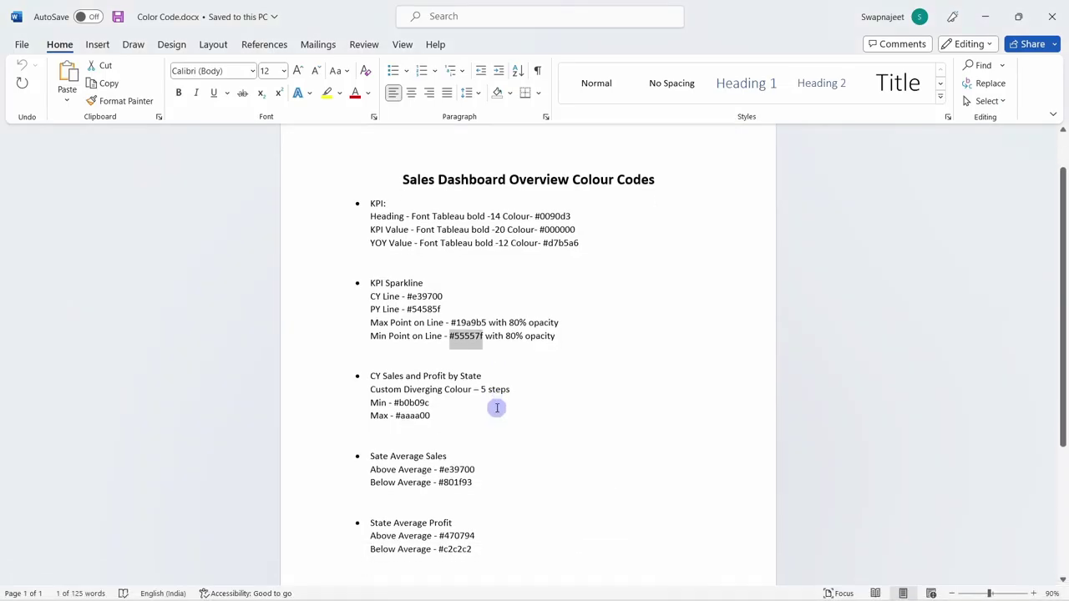
scroll(496, 408, "down", 1)
scroll(493, 377, "up", 1)
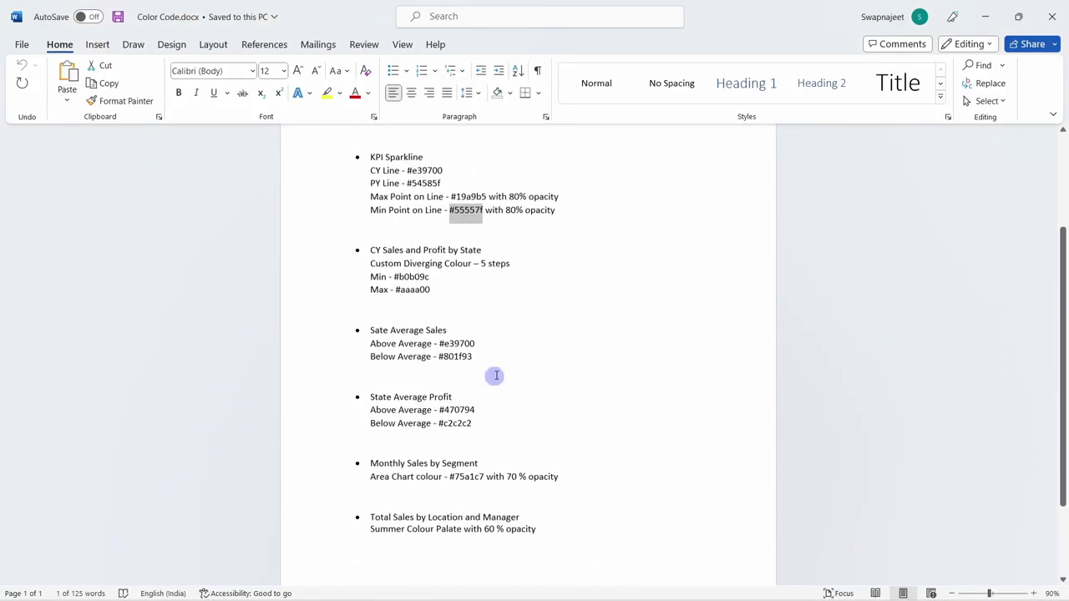
left_click(503, 349)
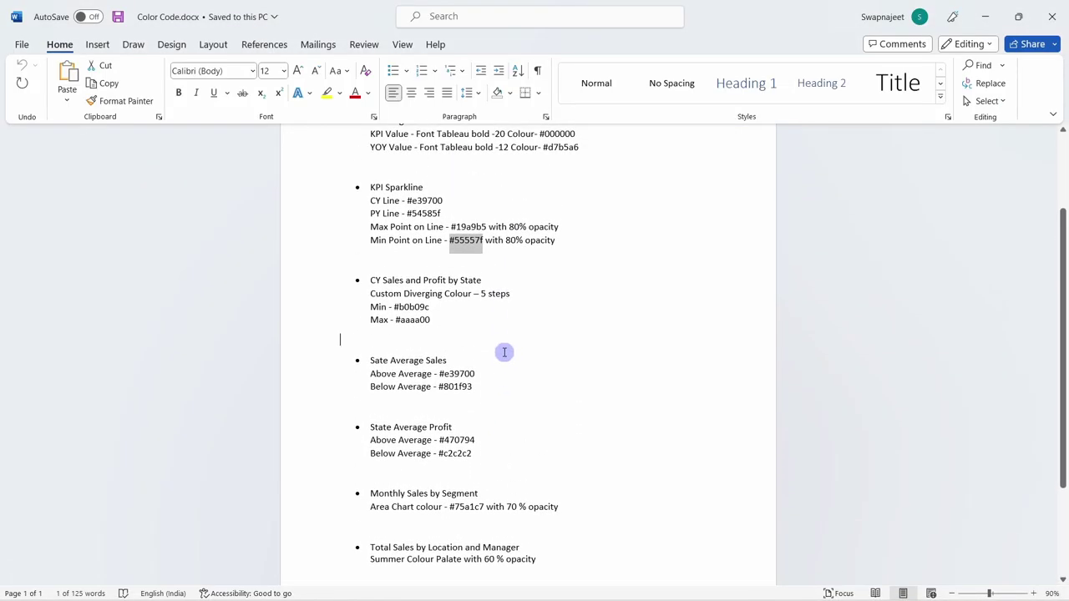
left_click(399, 308)
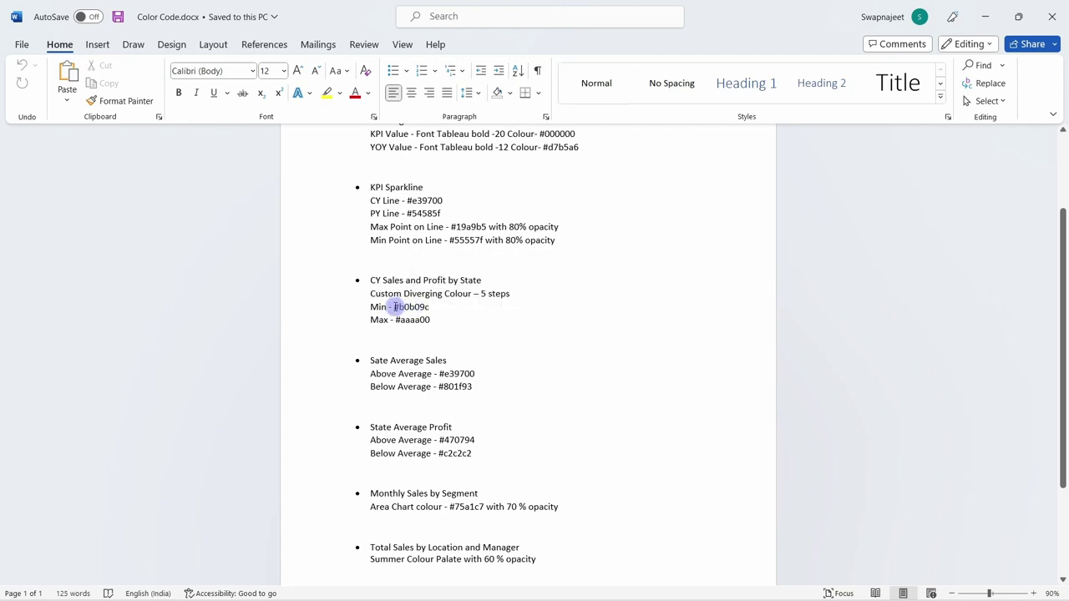
left_click_drag(424, 307, 425, 309)
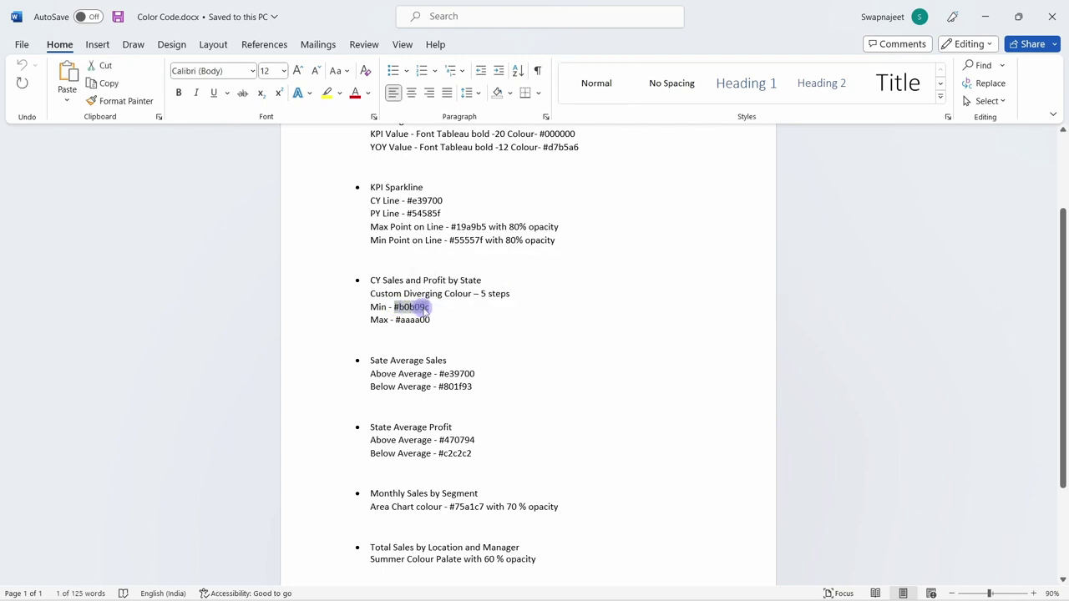
key("ctrl+c")
Switch back to Tableau and set the low-end color of the Total CY Sales palette to #b0b09c.
key("alt+Tab")
left_click_drag(661, 391, 583, 396)
key("ctrl+v")
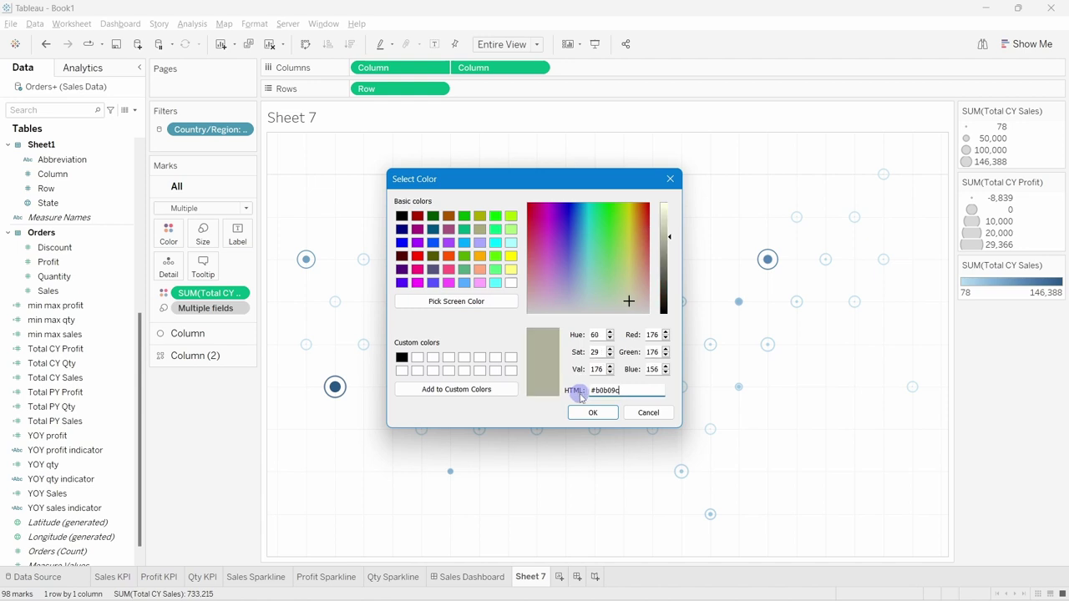
left_click(593, 412)
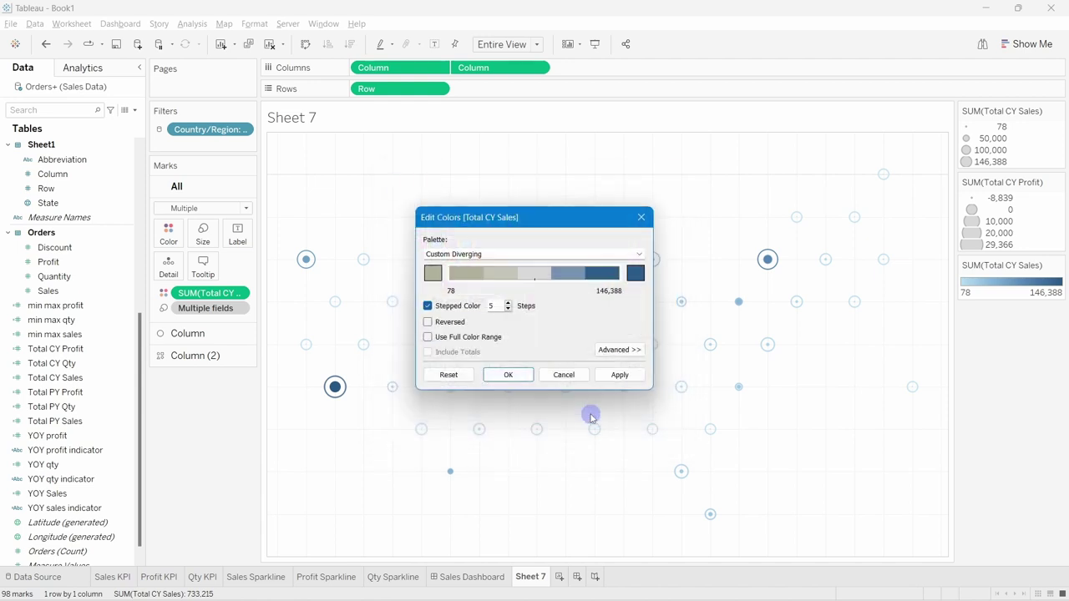
Set the palette's high-end color to #aaaa00, the Max code from Color Code.docx in Word, and apply the palette to the marks.
left_click(637, 274)
key("alt+Tab")
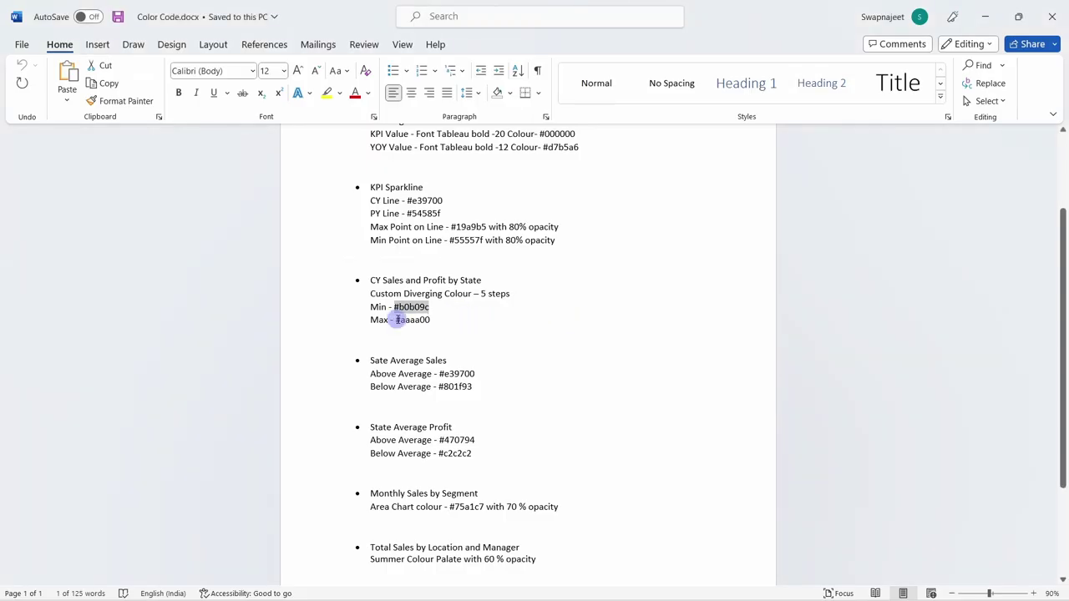
left_click_drag(396, 320, 411, 320)
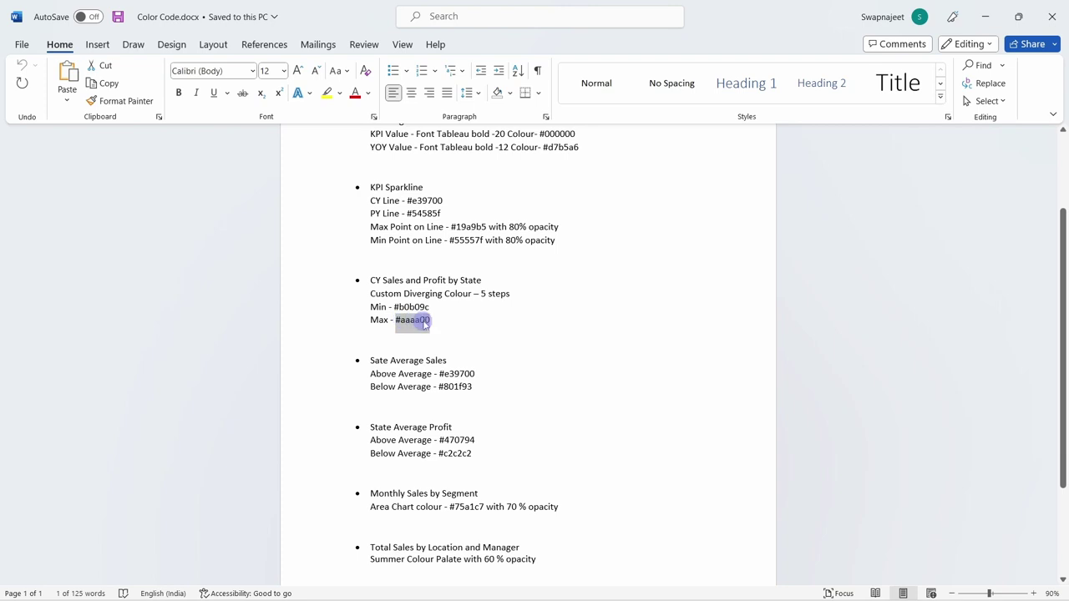
key("alt+Tab")
triple_click(626, 390)
key("ctrl+v")
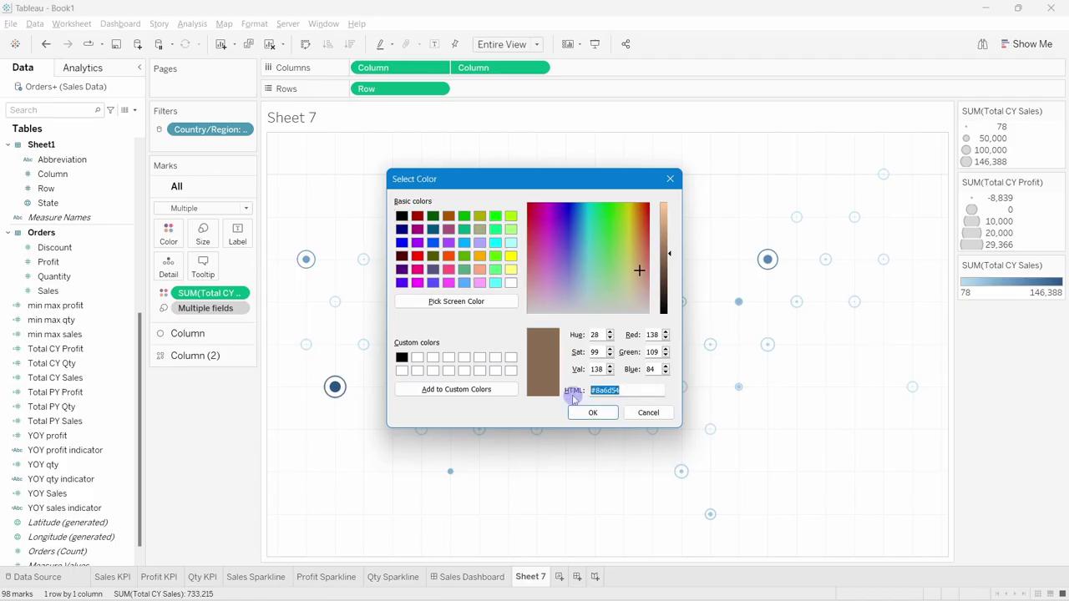
left_click(592, 413)
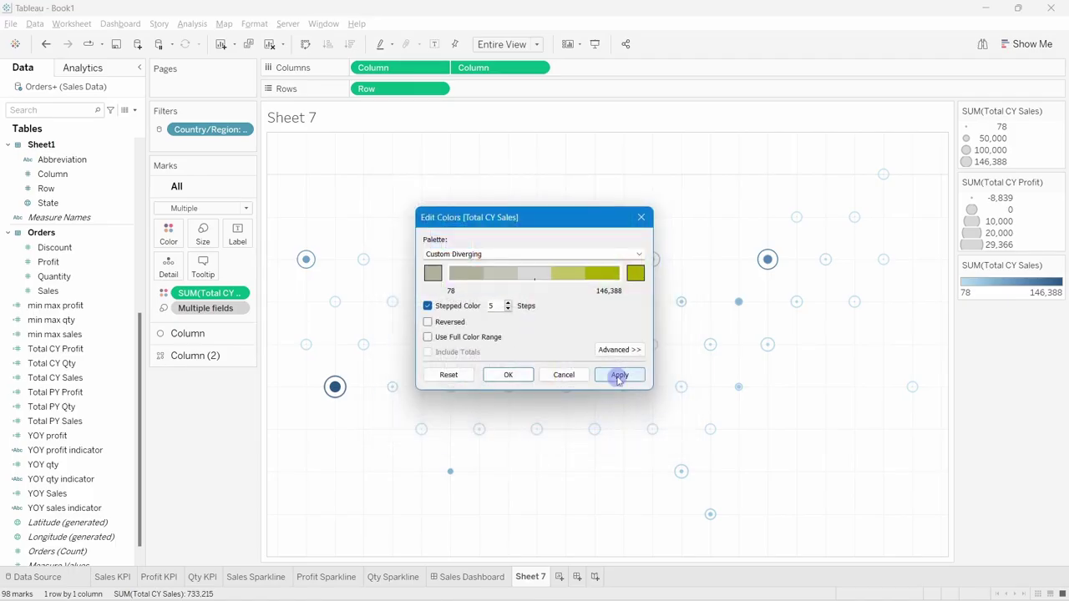
left_click(619, 375)
left_click(511, 375)
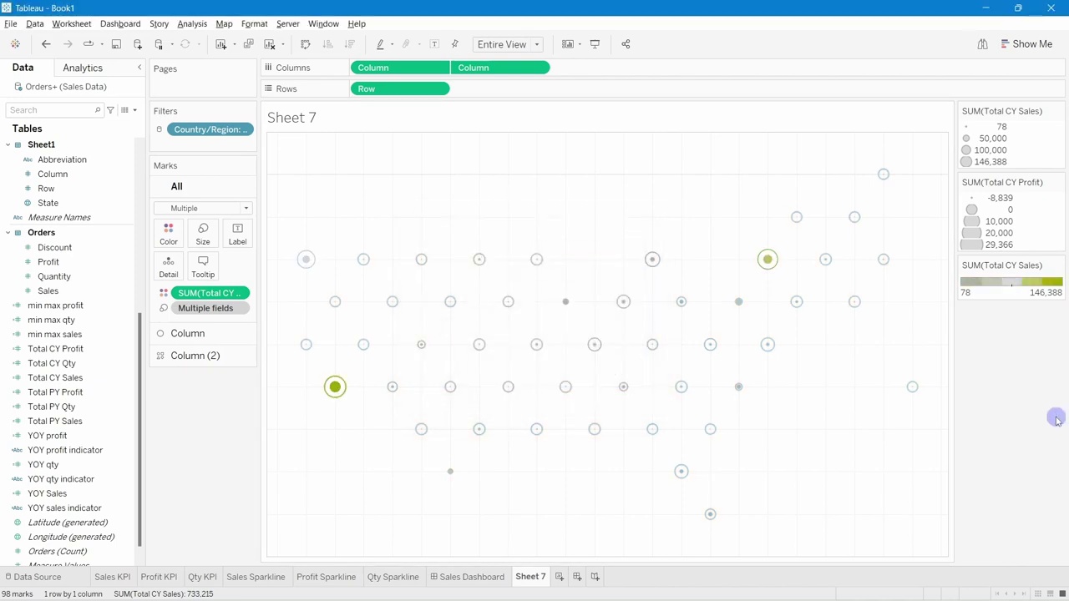
Label all marks on both axes with the Abbreviation field from Sheet1.
mouse_move(334, 392)
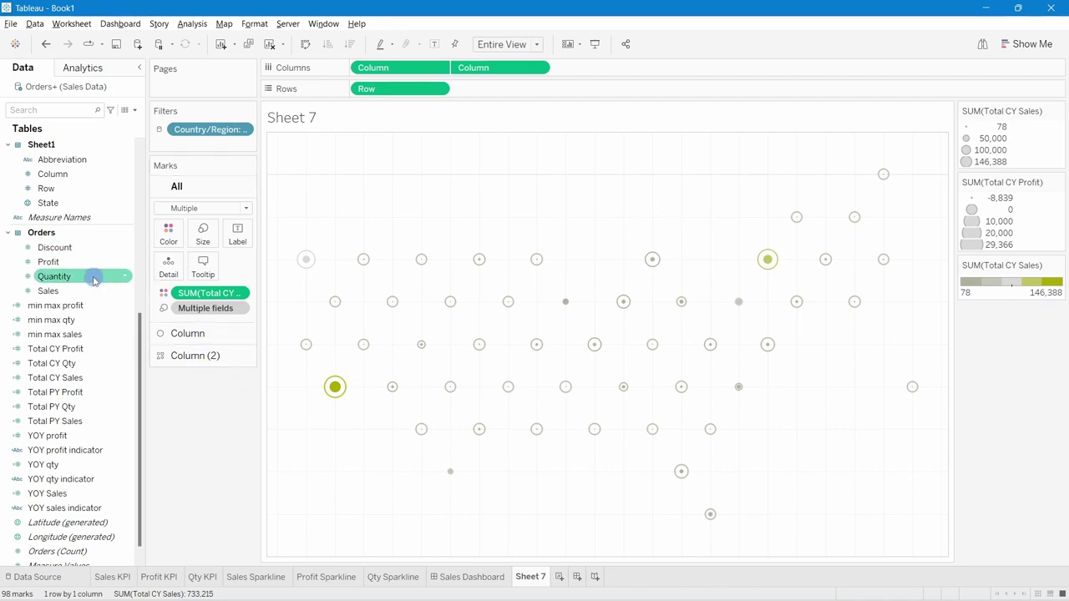
scroll(84, 315, "up", 3)
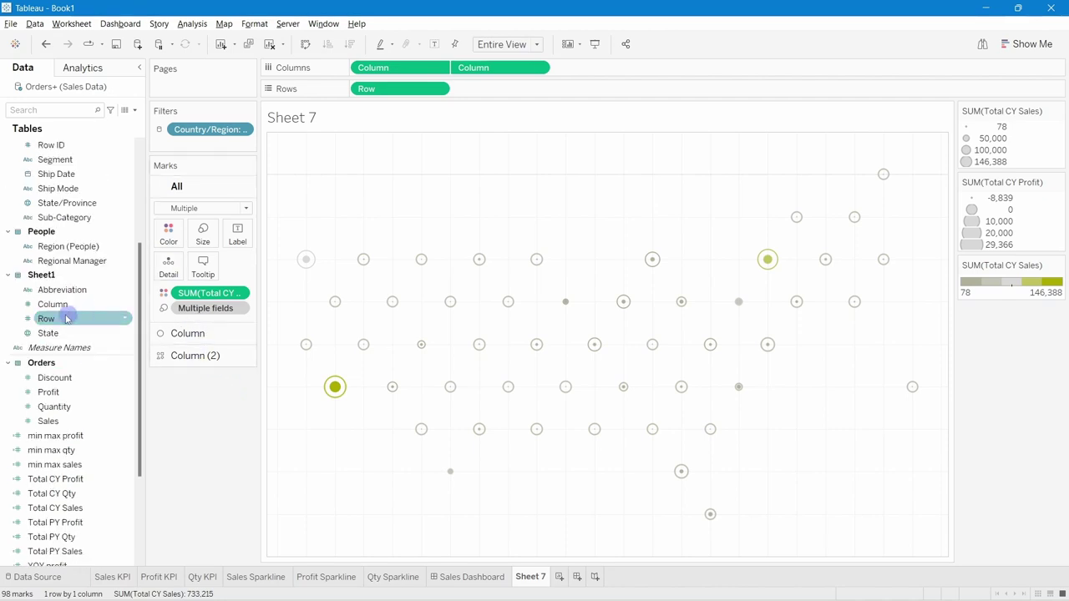
left_click_drag(50, 294, 237, 235)
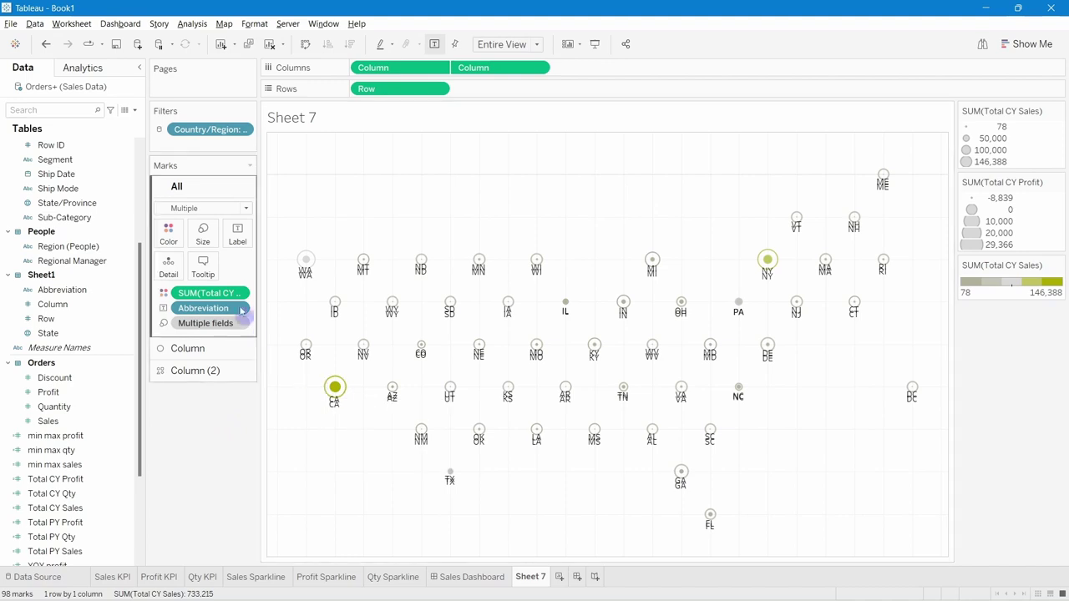
Remove the Abbreviation label from the first Column's circle marks, keeping it on the Column (2) shape marks.
left_click(201, 348)
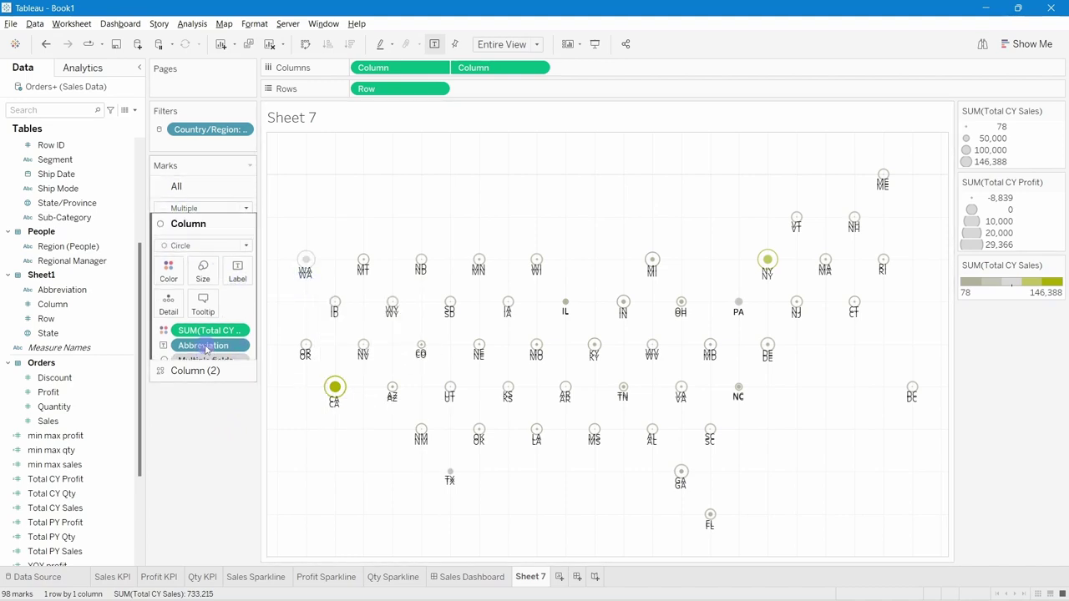
left_click_drag(200, 348, 208, 420)
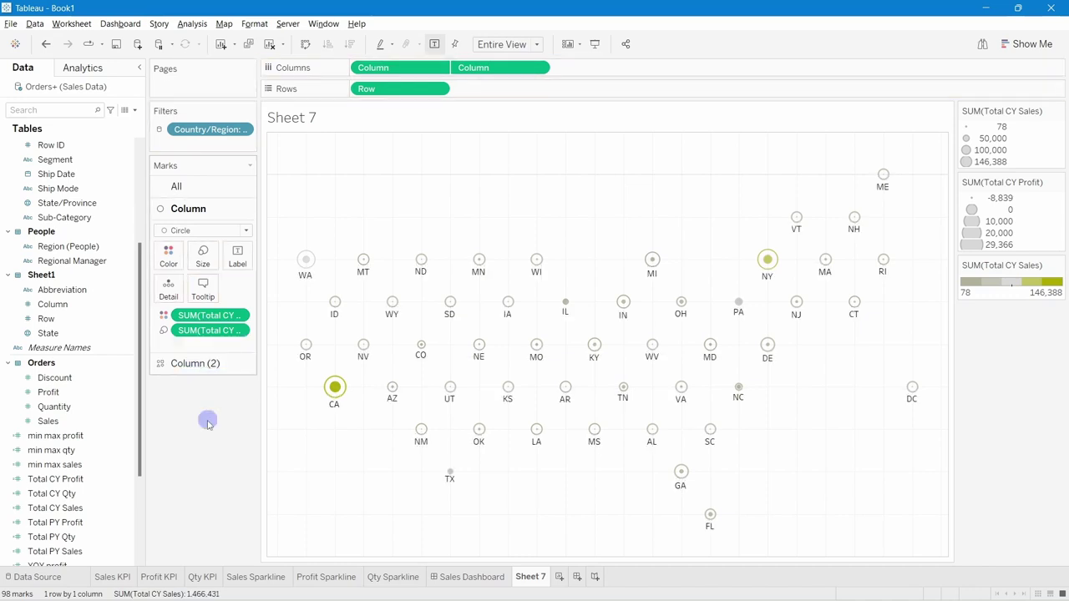
left_click(193, 364)
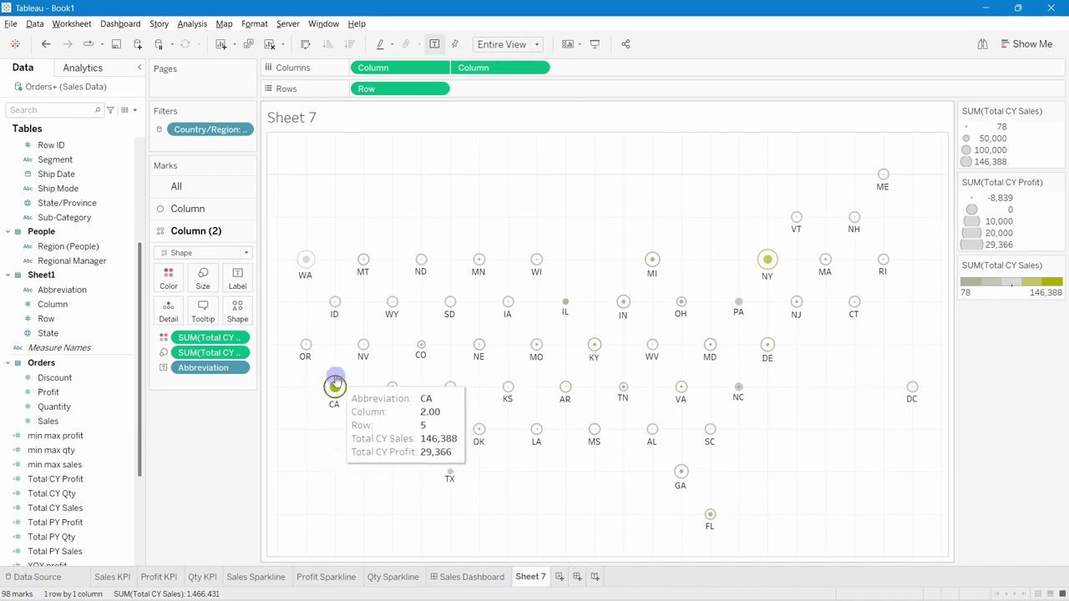
mouse_move(771, 261)
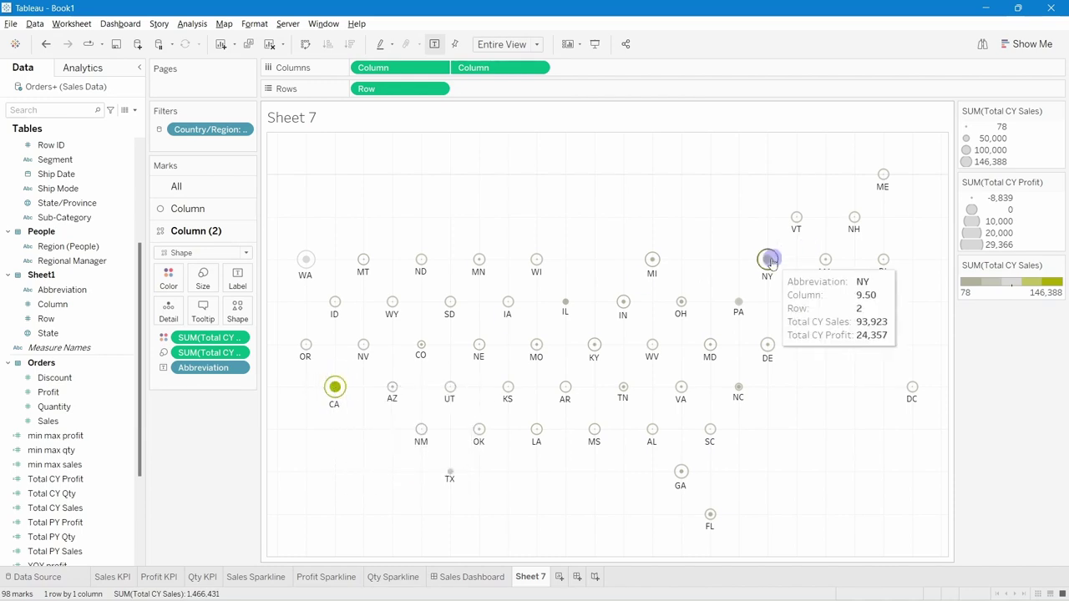
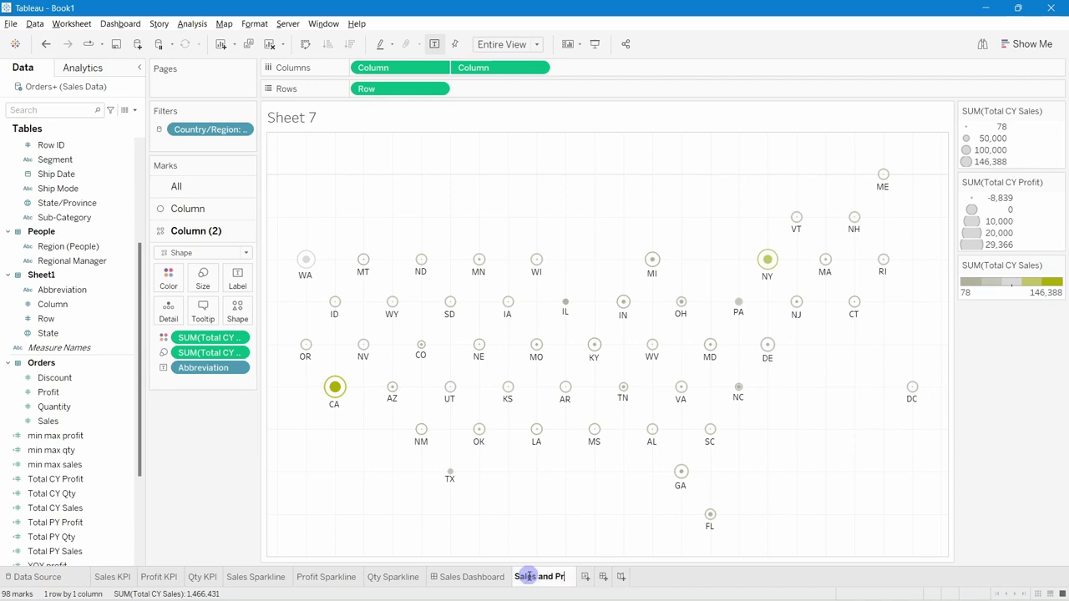
Rename the Sheet 7 worksheet as Sales and Profit by State.
type("it")
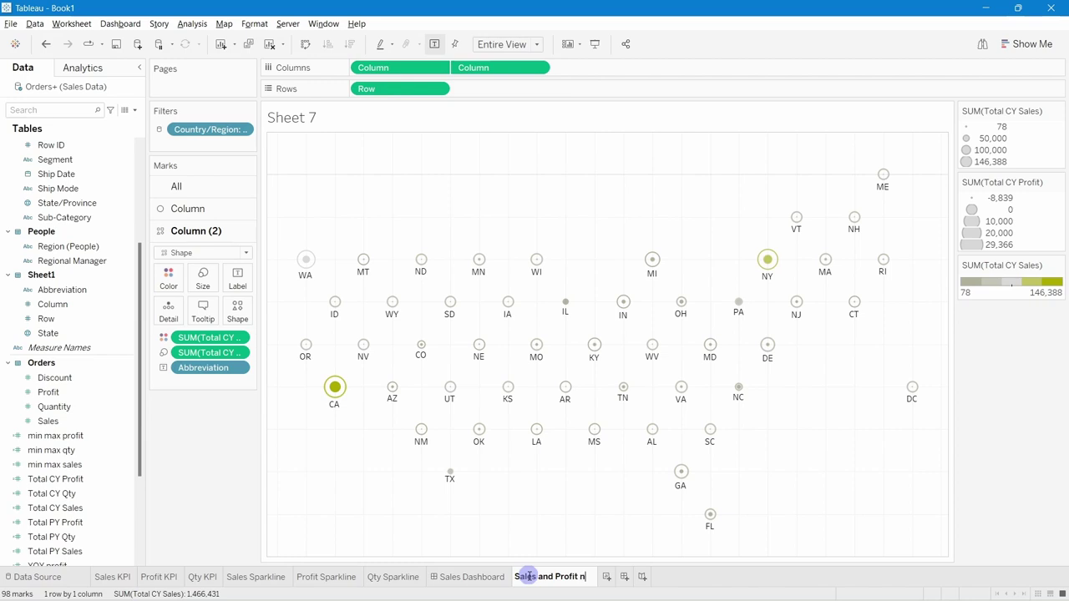
type(" by")
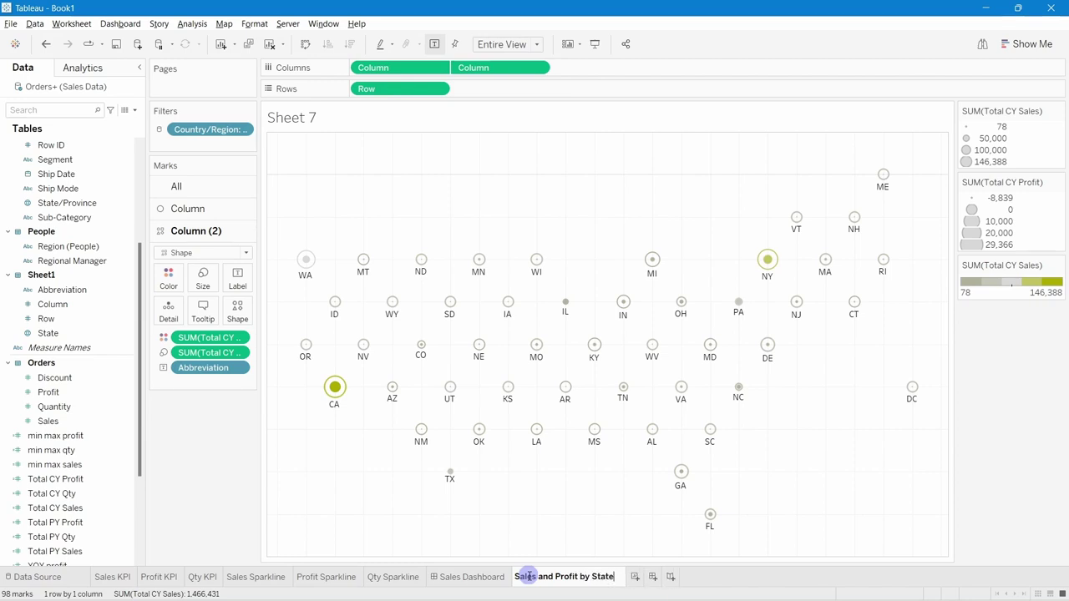
type(" State")
key("Return")
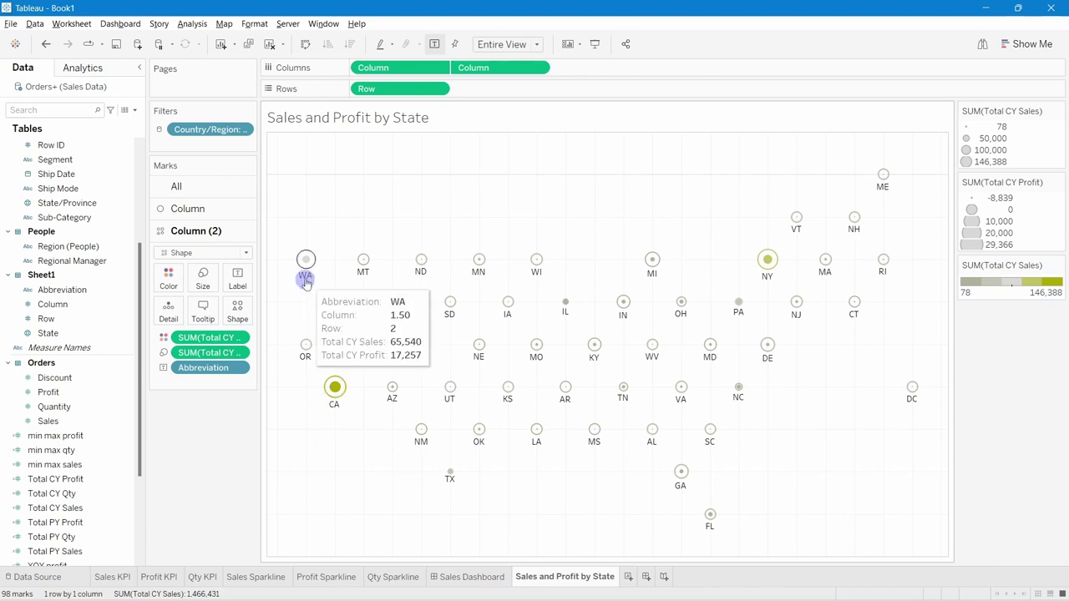
Set the vertical alignment of the Column (2) mark labels to Top.
left_click(237, 279)
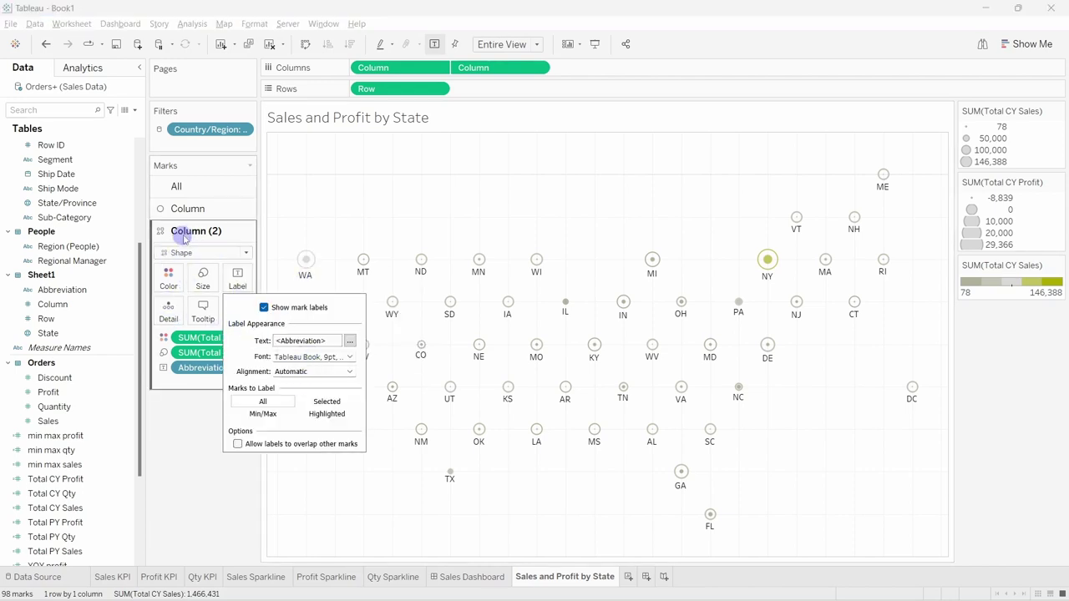
left_click(318, 370)
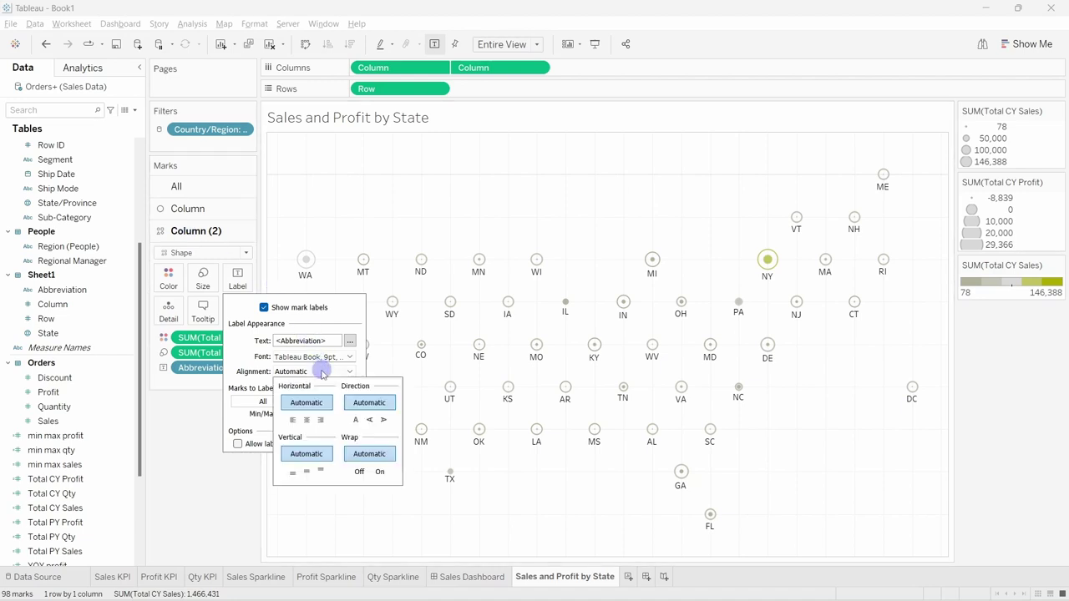
left_click(320, 472)
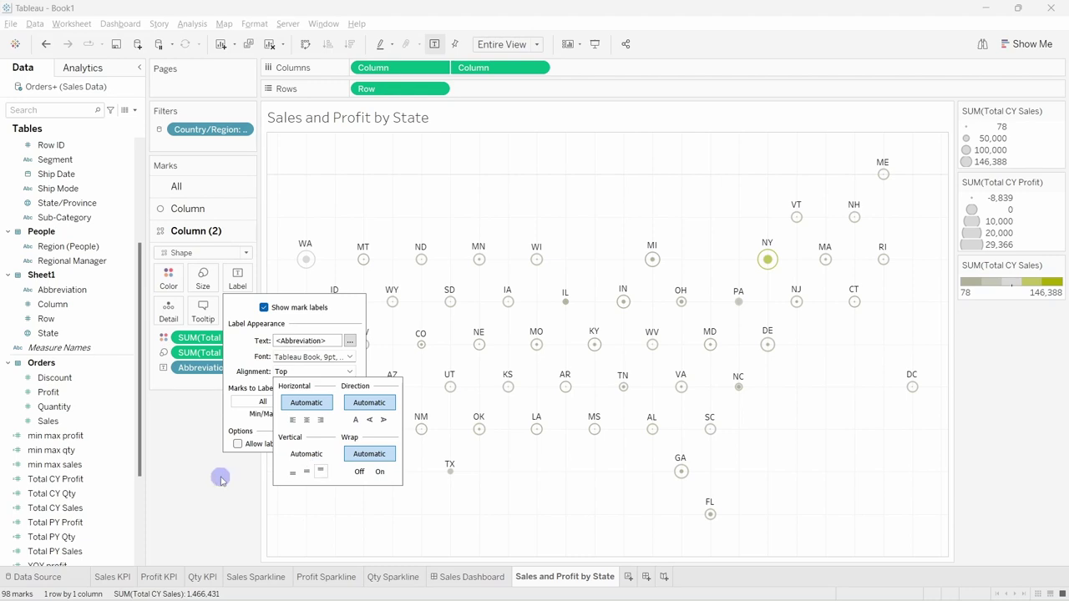
Format the Abbreviation label text of the Column (2) marks as Arial, size 8, in gray.
left_click(349, 341)
left_click_drag(361, 357, 287, 353)
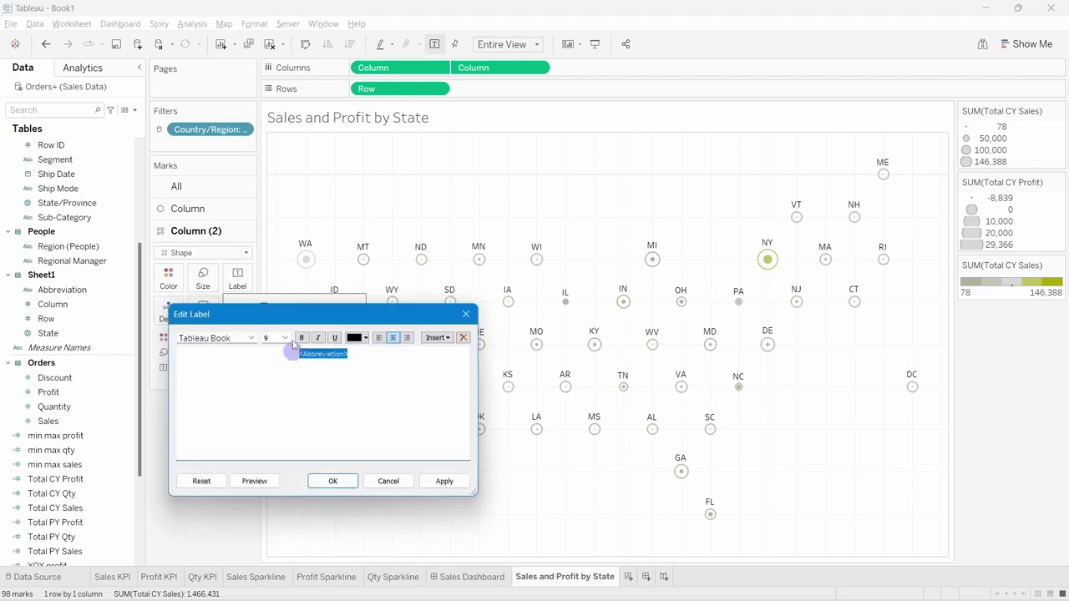
left_click(286, 337)
left_click(277, 352)
left_click(252, 338)
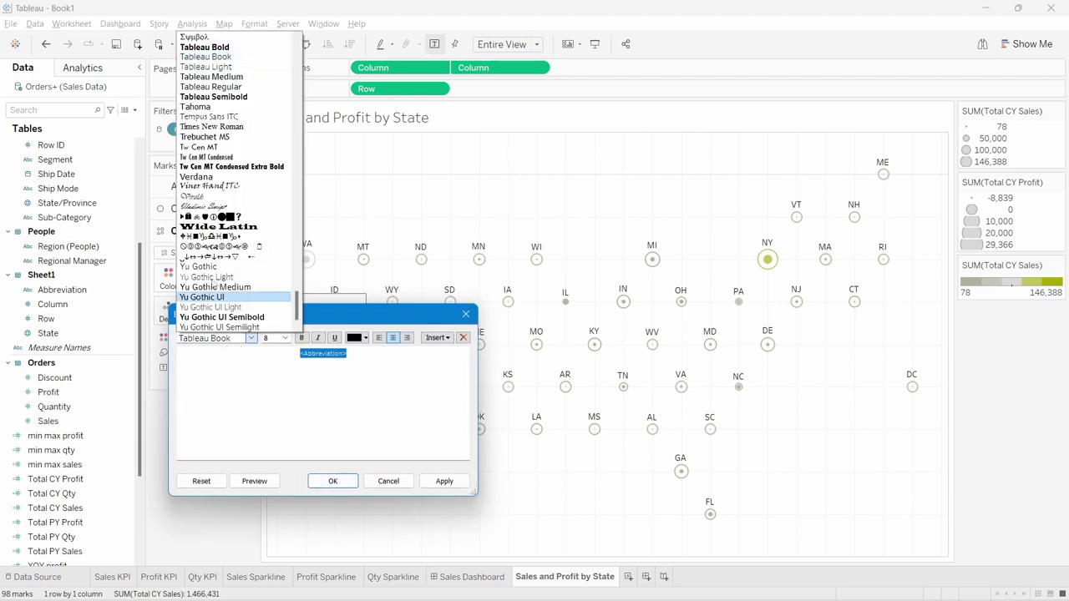
scroll(240, 171, "up", 10)
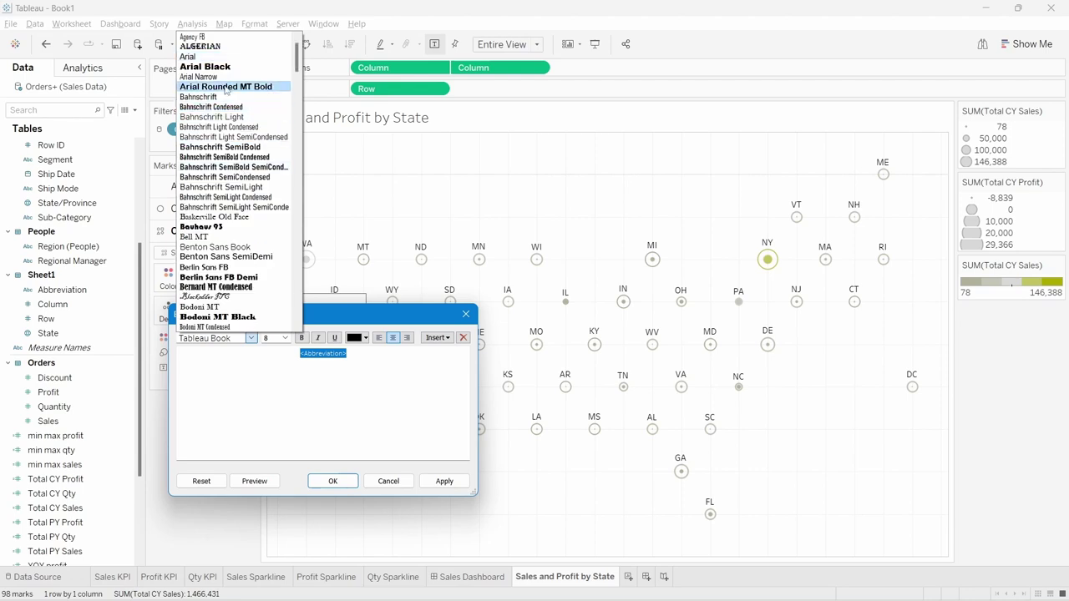
left_click(207, 57)
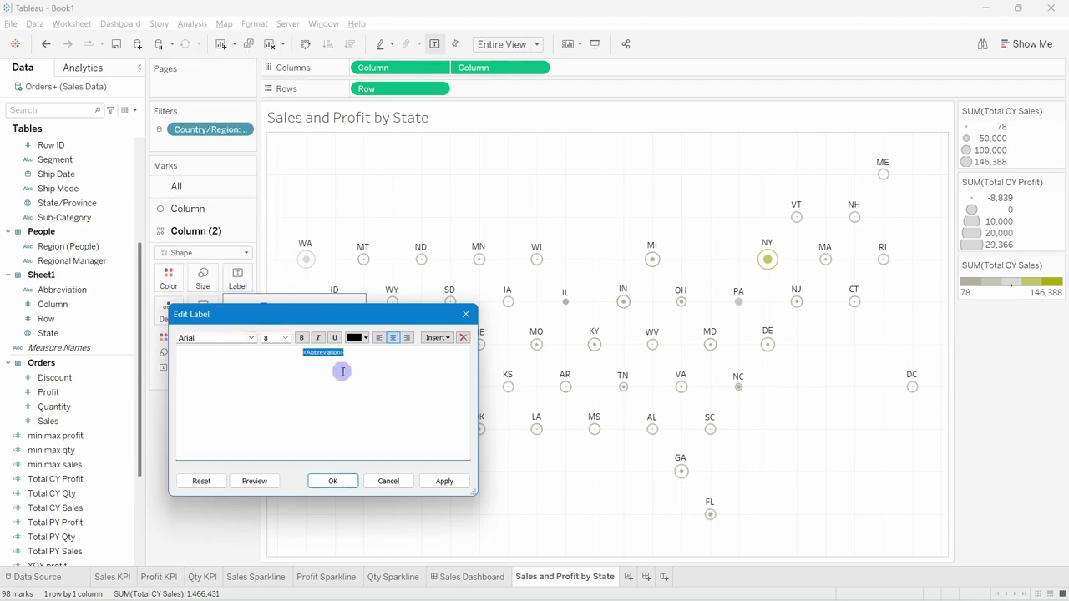
left_click(354, 338)
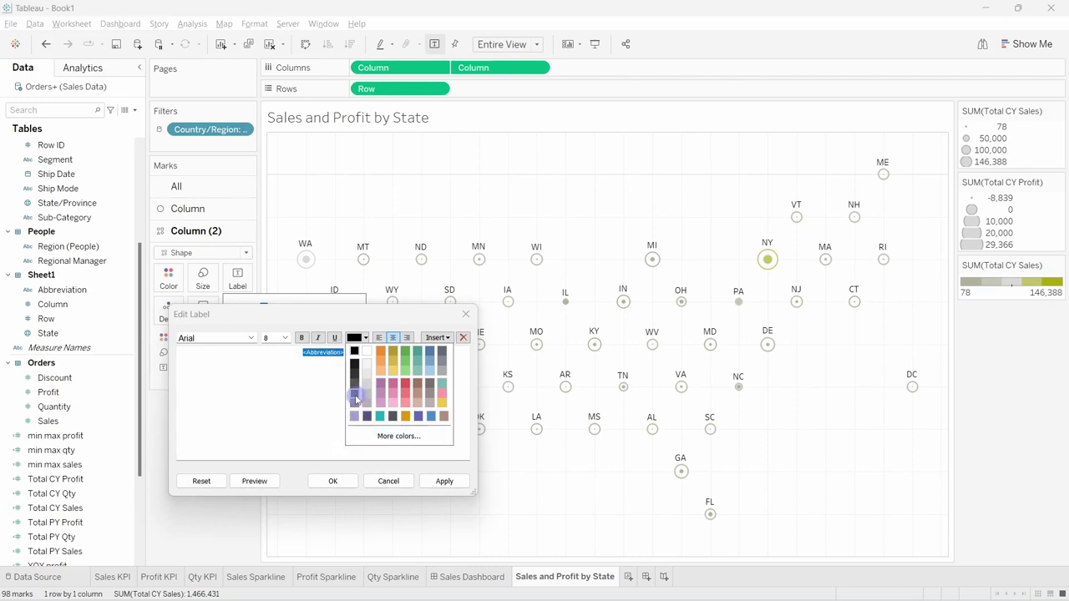
left_click(356, 400)
left_click(444, 481)
left_click(382, 481)
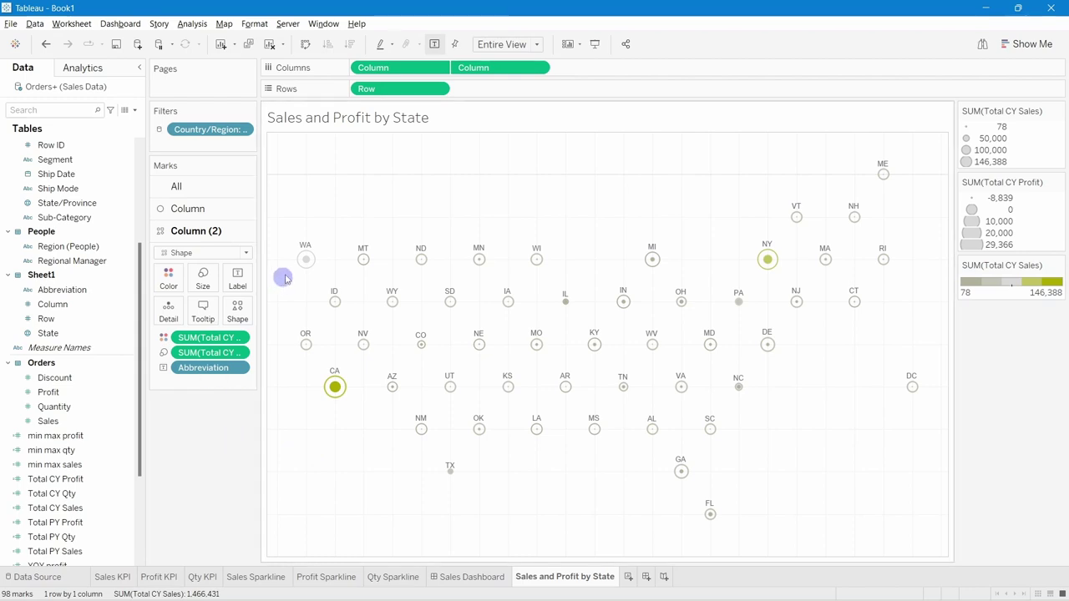
Turn off command buttons and selection by category in the Column (2) marks' tooltip.
mouse_move(305, 260)
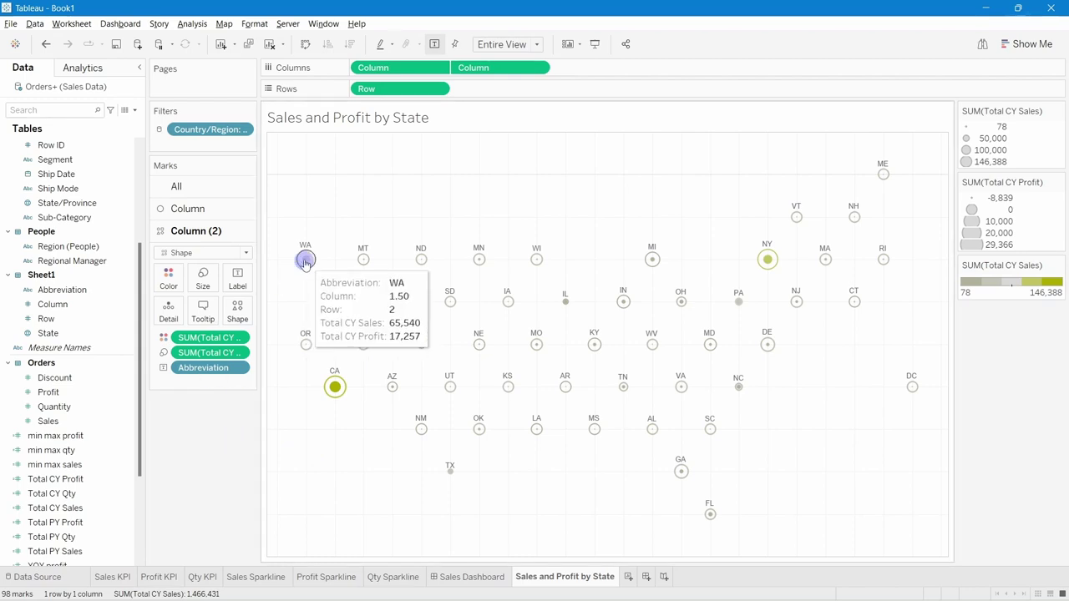
left_click(205, 311)
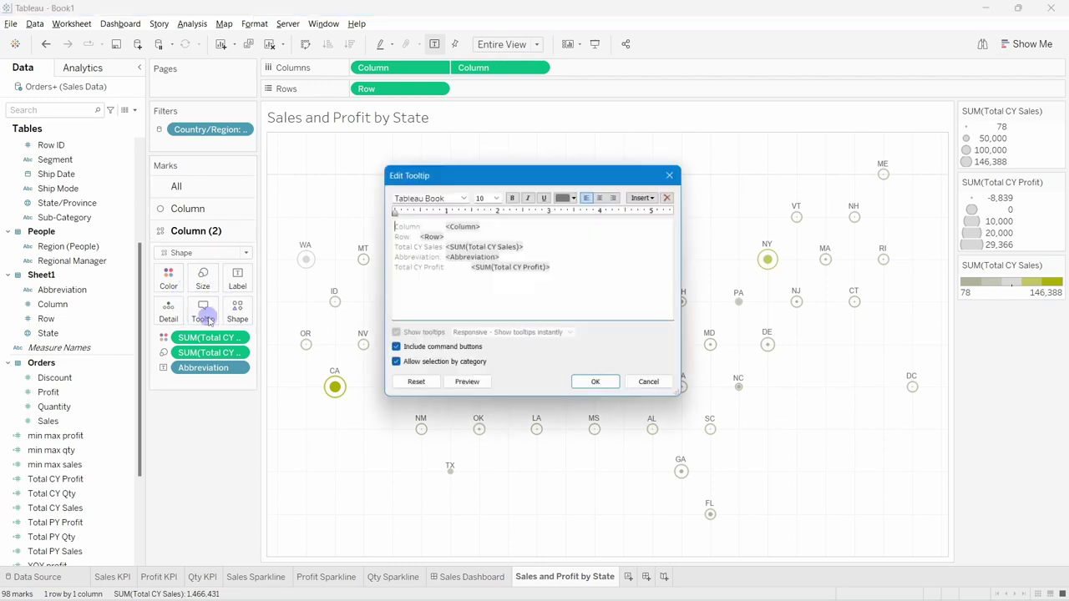
left_click(392, 350)
left_click(424, 366)
left_click(582, 388)
Turn off command buttons and selection by category in the tooltip of the Column circle marks.
left_click(185, 208)
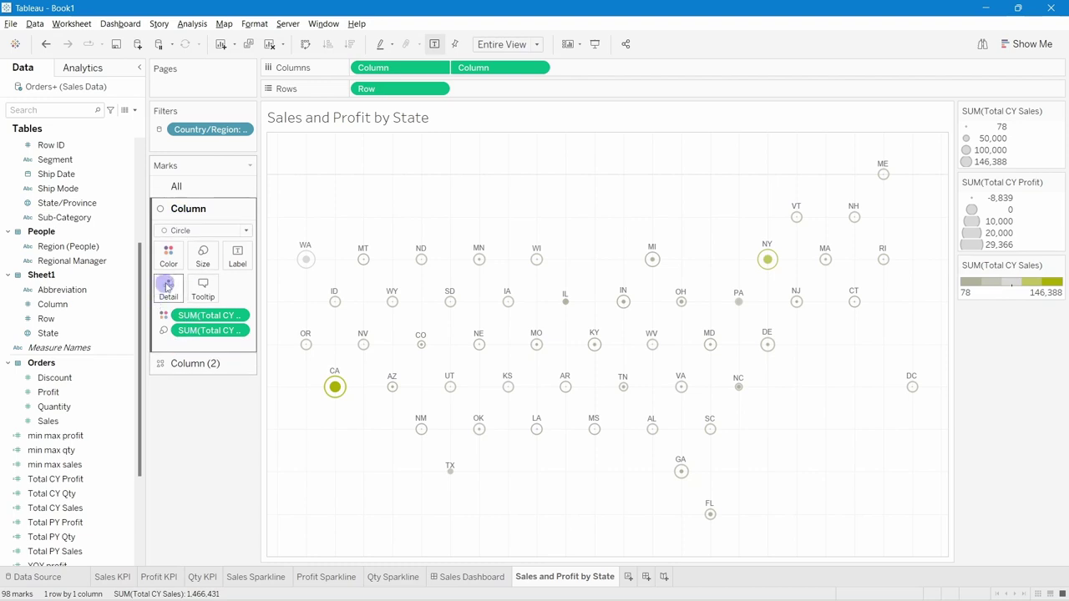
left_click(202, 288)
left_click(392, 350)
left_click(392, 366)
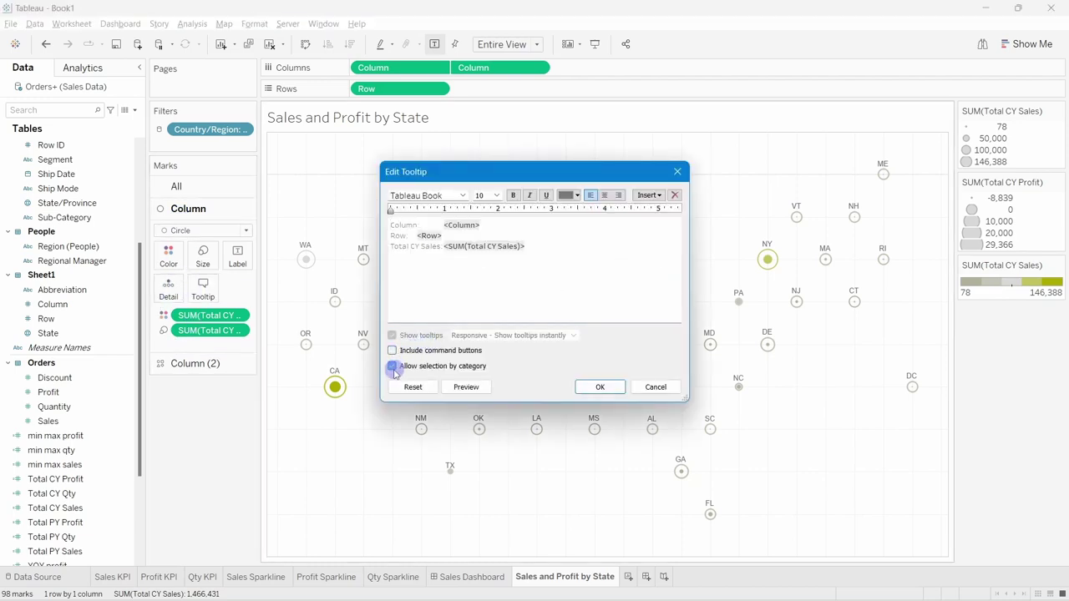
left_click(600, 387)
Delete the Column, Row and Abbreviation lines from the tooltip shared by all marks, keeping Total CY Sales and Total CY Profit.
left_click(187, 189)
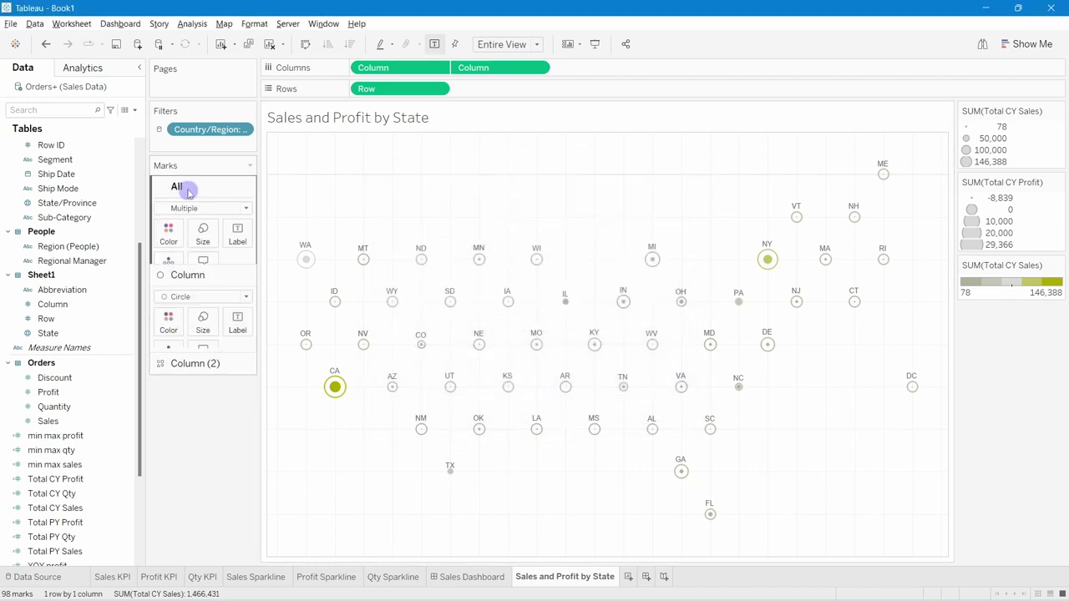
left_click(200, 269)
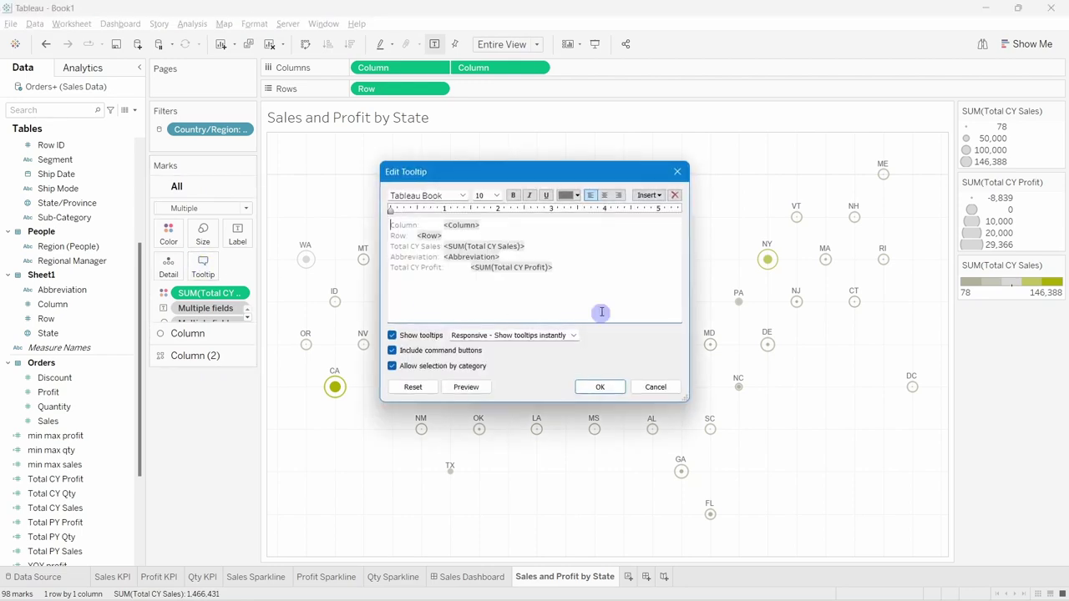
left_click_drag(443, 235, 389, 226)
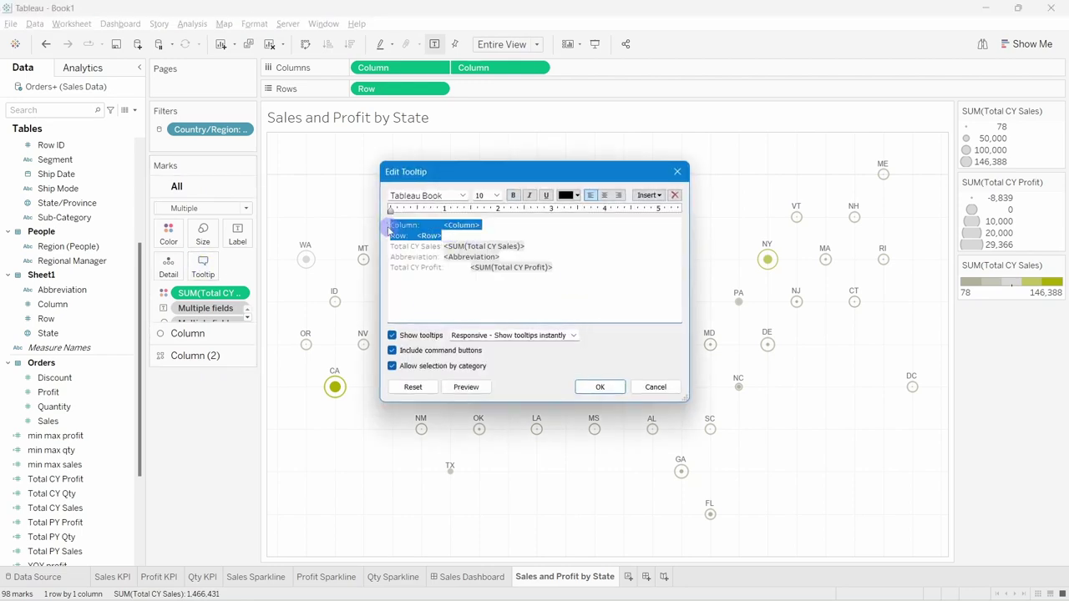
key("Delete")
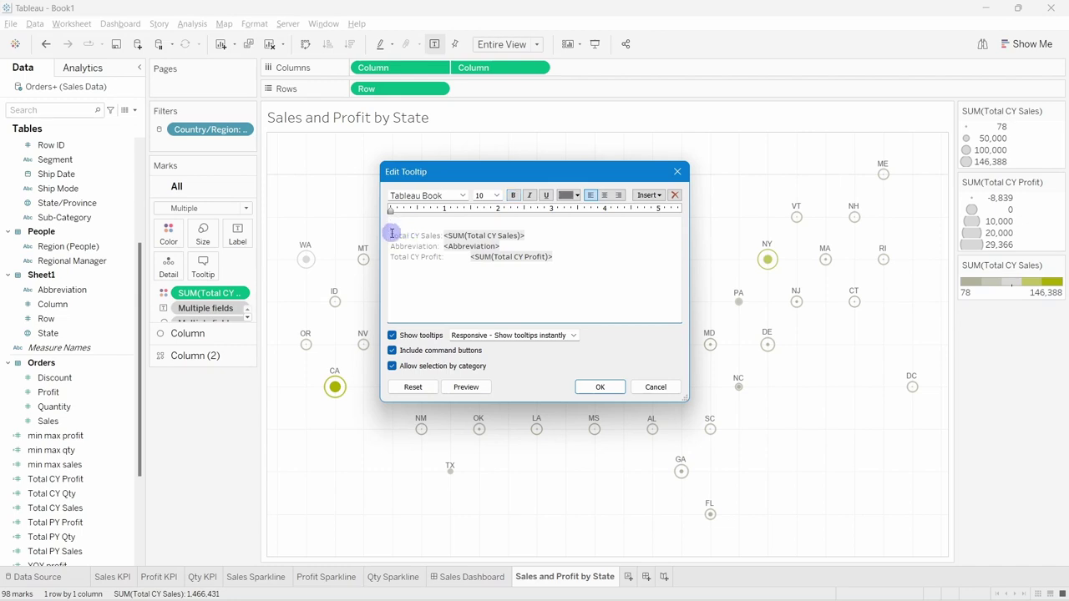
key("Delete")
left_click_drag(505, 237, 392, 236)
key("Delete")
key("Delete")
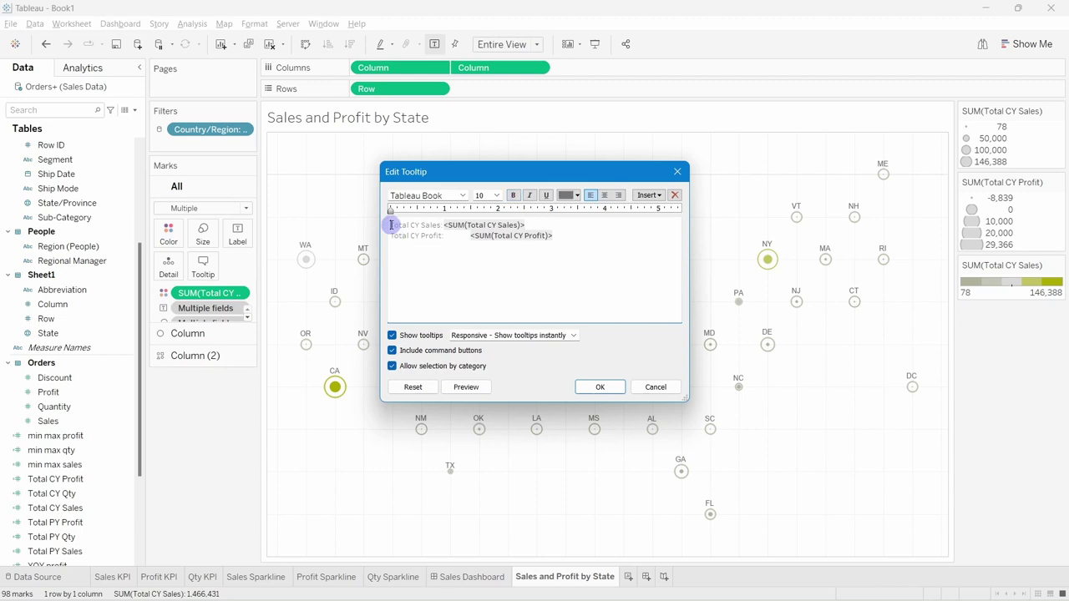
Add an empty line above Total CY Sales in the shared tooltip and apply the edited text.
key("Return")
key("ctrl+b")
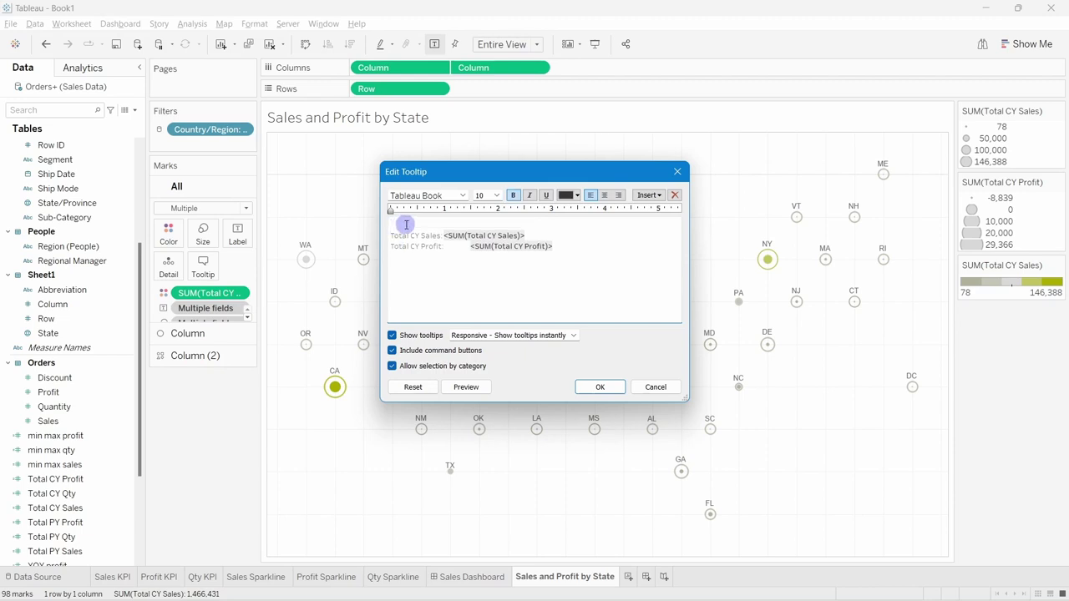
left_click(649, 196)
left_click(630, 261)
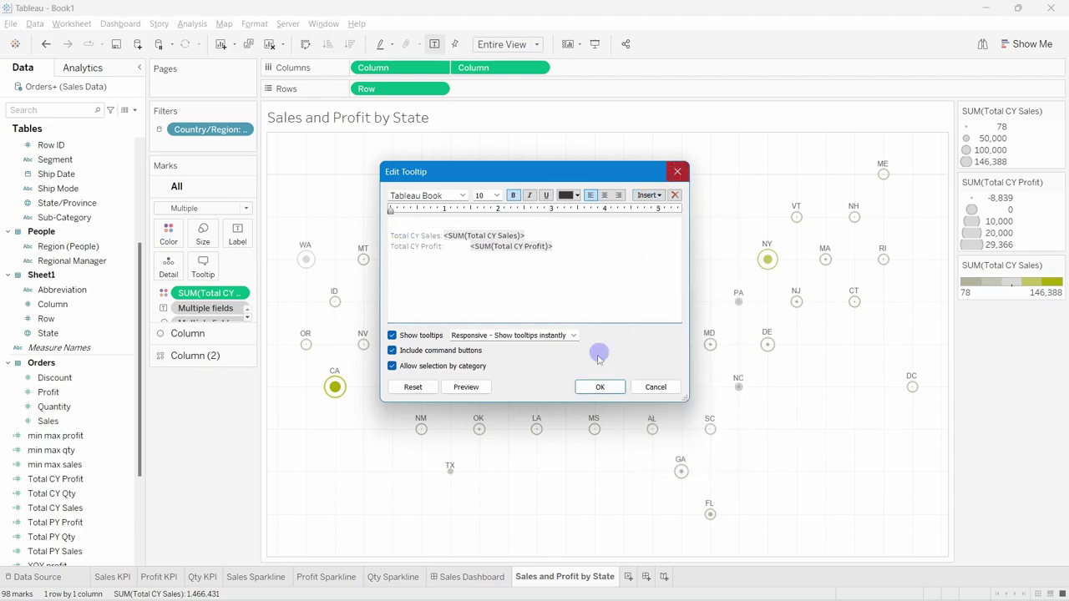
left_click(600, 386)
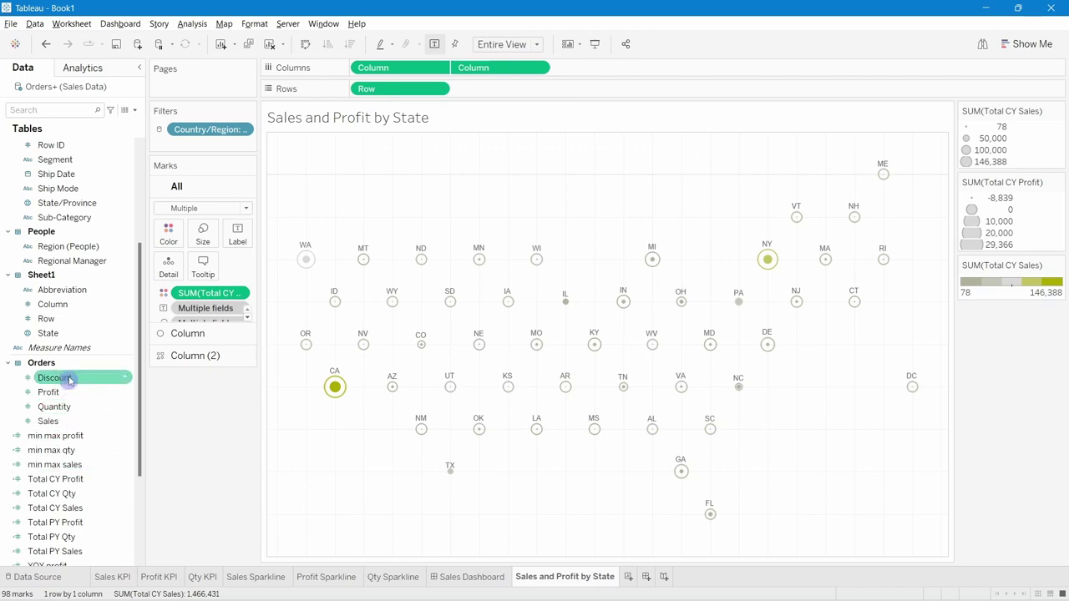
Search the data fields for "st" and add State/Province from Orders to the tooltip of all marks.
scroll(75, 317, "down", 3)
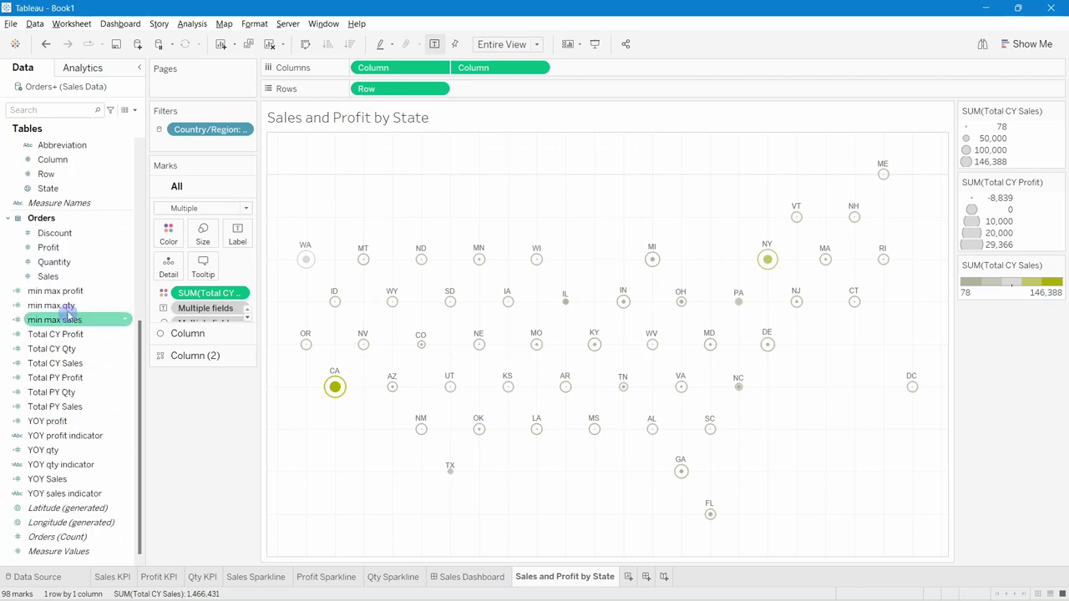
left_click(76, 366)
scroll(76, 367, "up", 1)
scroll(76, 367, "down", 1)
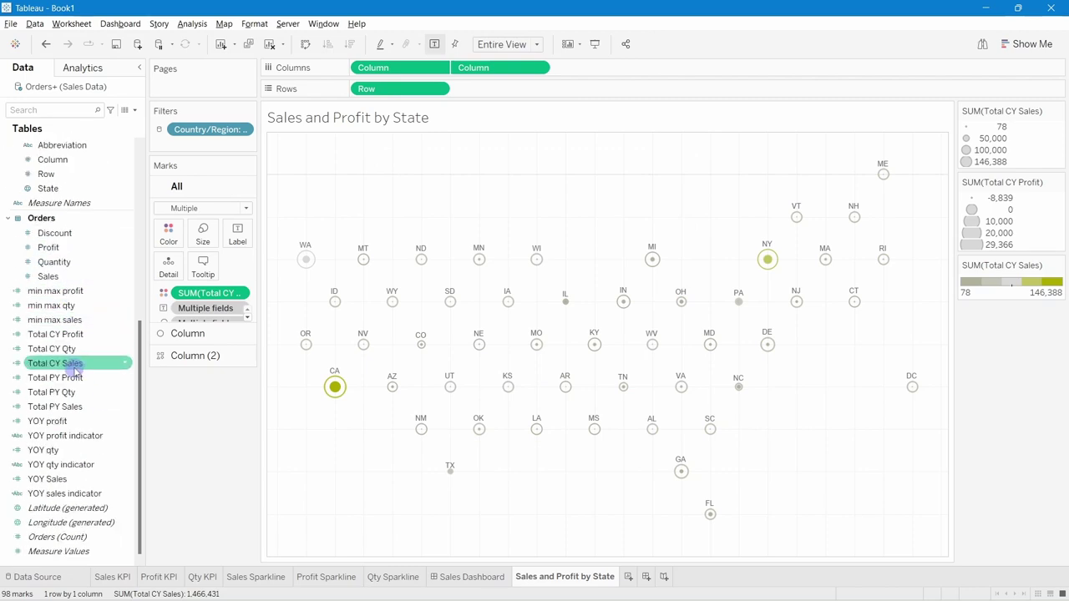
left_click(41, 109)
type("st")
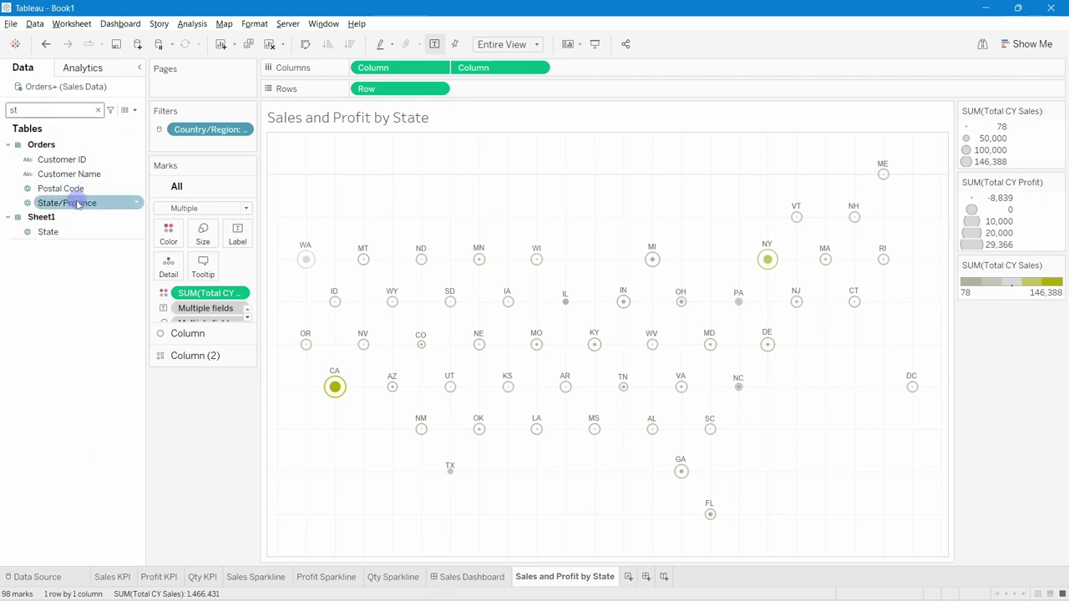
left_click_drag(77, 205, 209, 276)
Fill the first line of the shared tooltip with the text "State :" followed by the ATTR(State/Province) field.
left_click(238, 234)
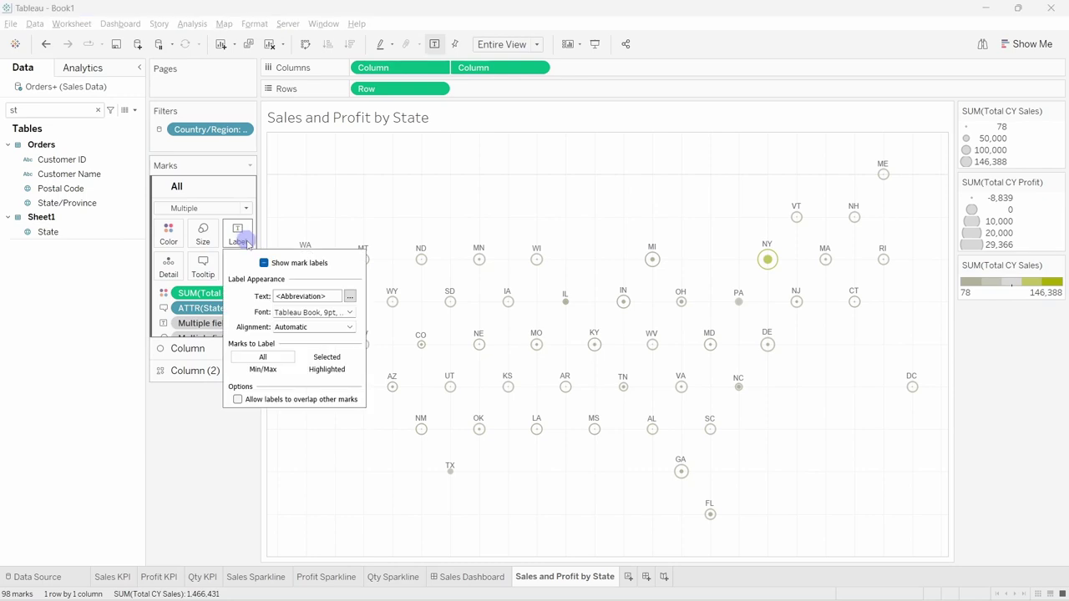
left_click(205, 269)
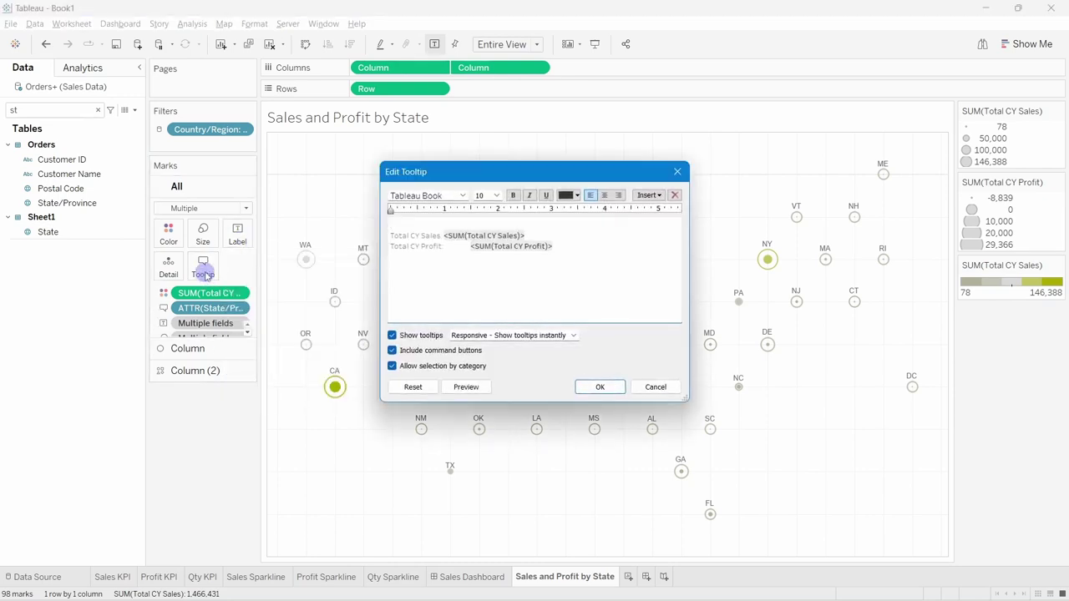
left_click(655, 196)
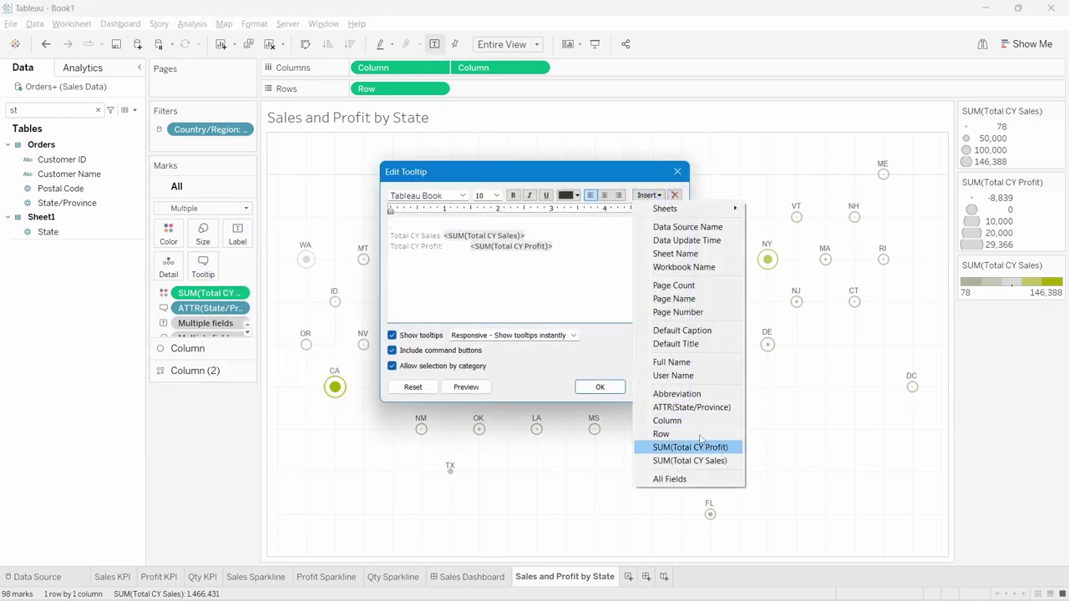
left_click(683, 410)
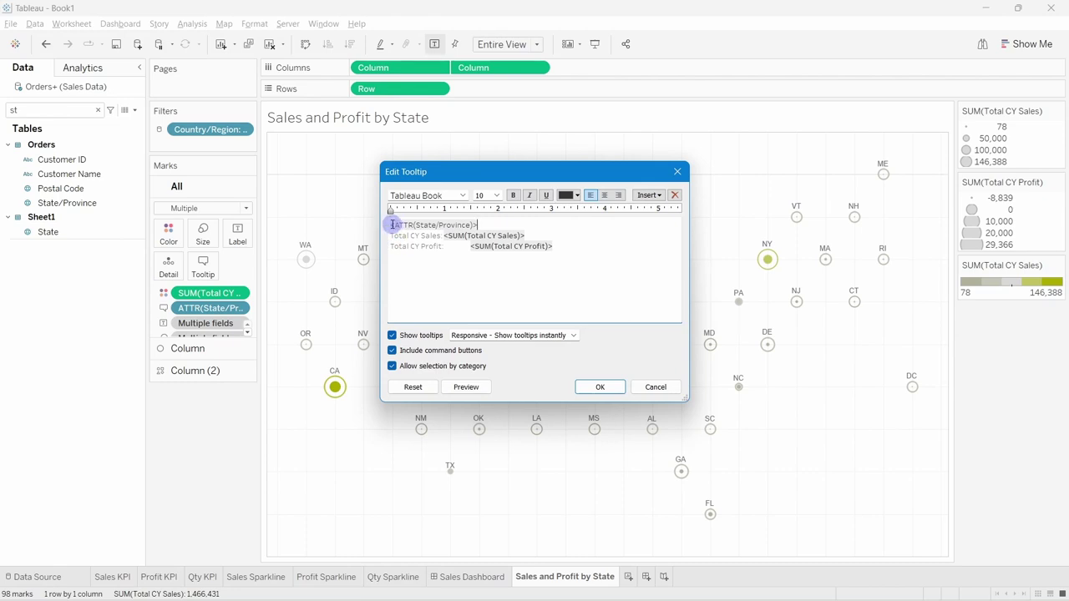
type("tate")
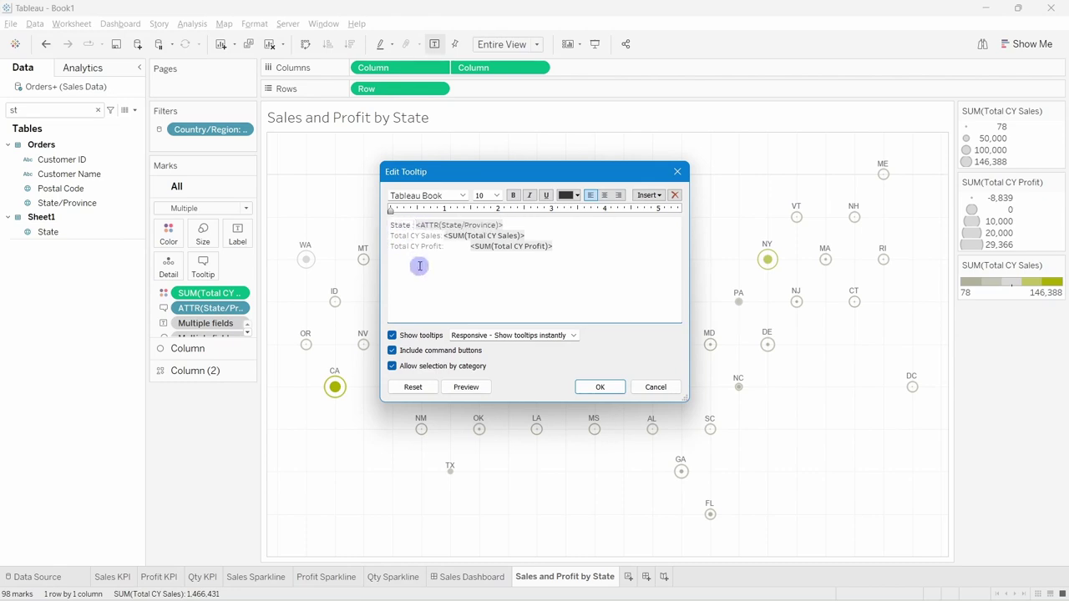
Format all the shared tooltip text as Tableau Semibold, size 9, in dark gray, and check the tooltips on several states.
left_click_drag(577, 244, 389, 224)
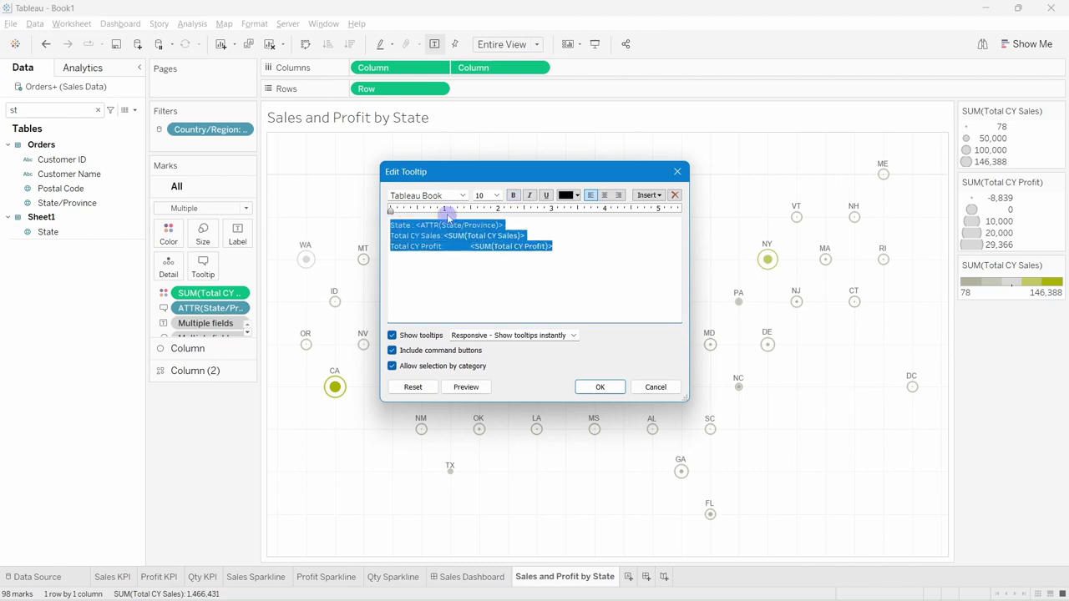
left_click(462, 196)
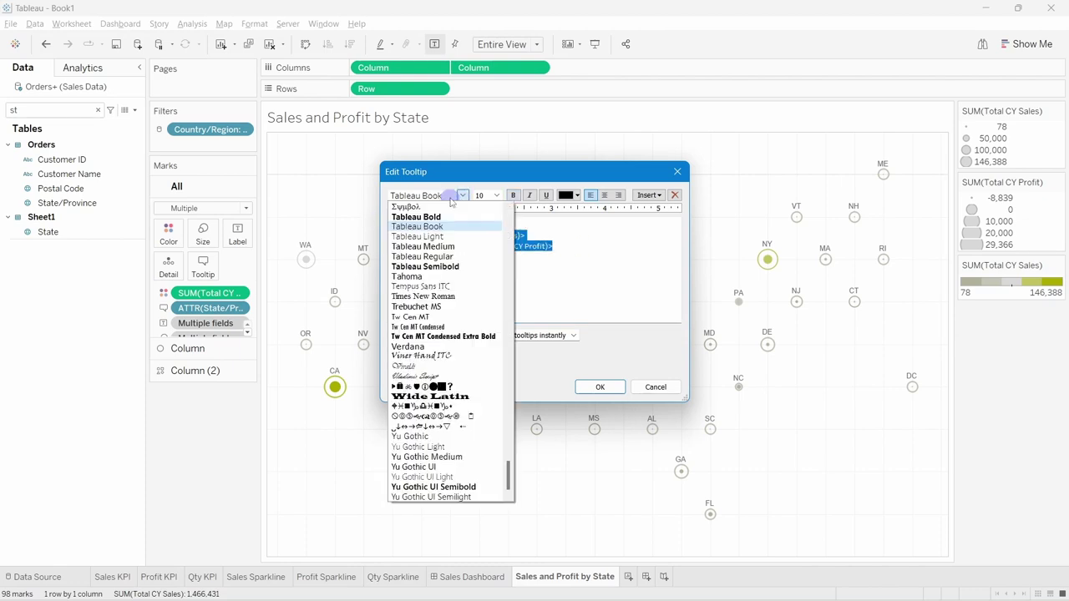
left_click(451, 266)
left_click(497, 196)
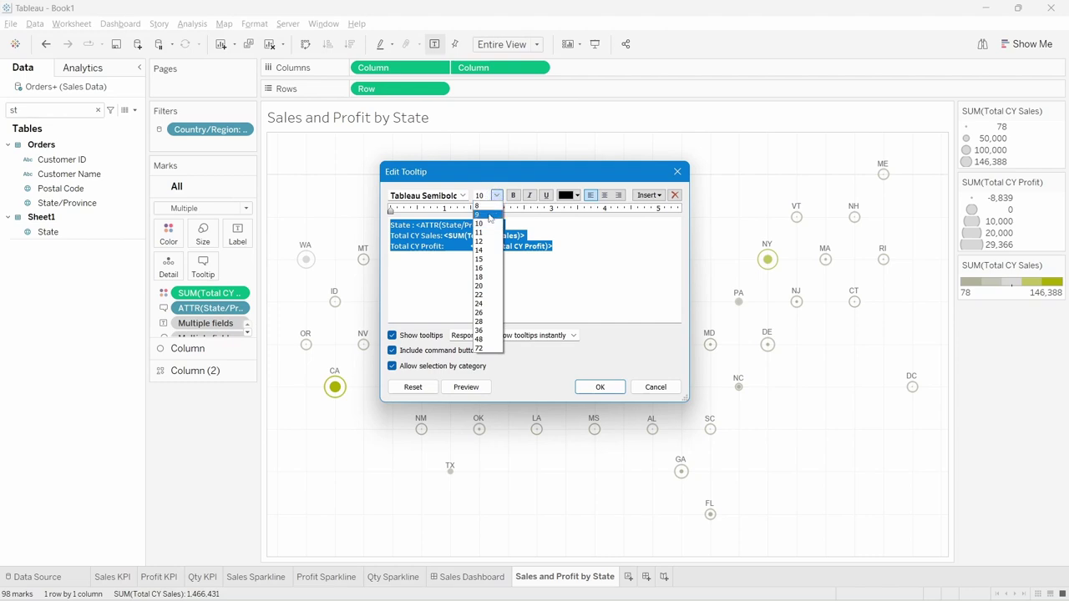
left_click(490, 215)
left_click(570, 196)
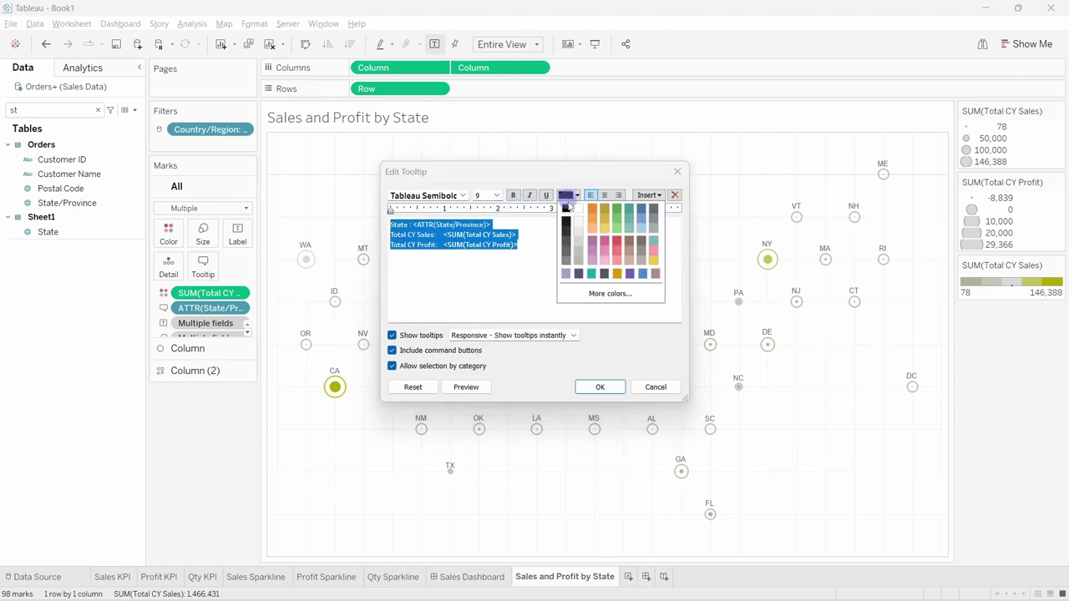
left_click(587, 281)
left_click(602, 387)
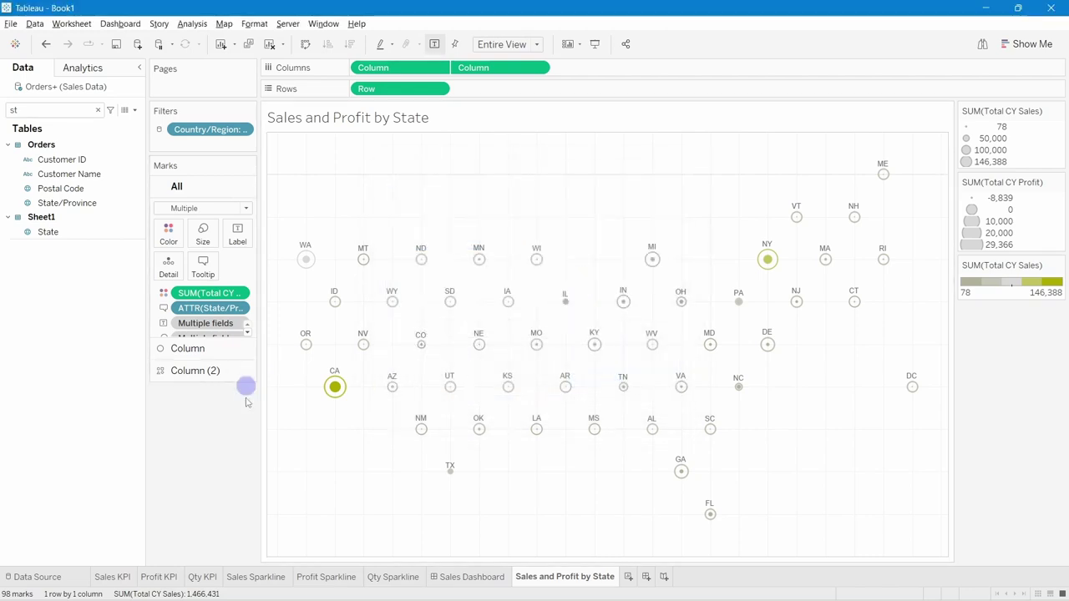
mouse_move(365, 266)
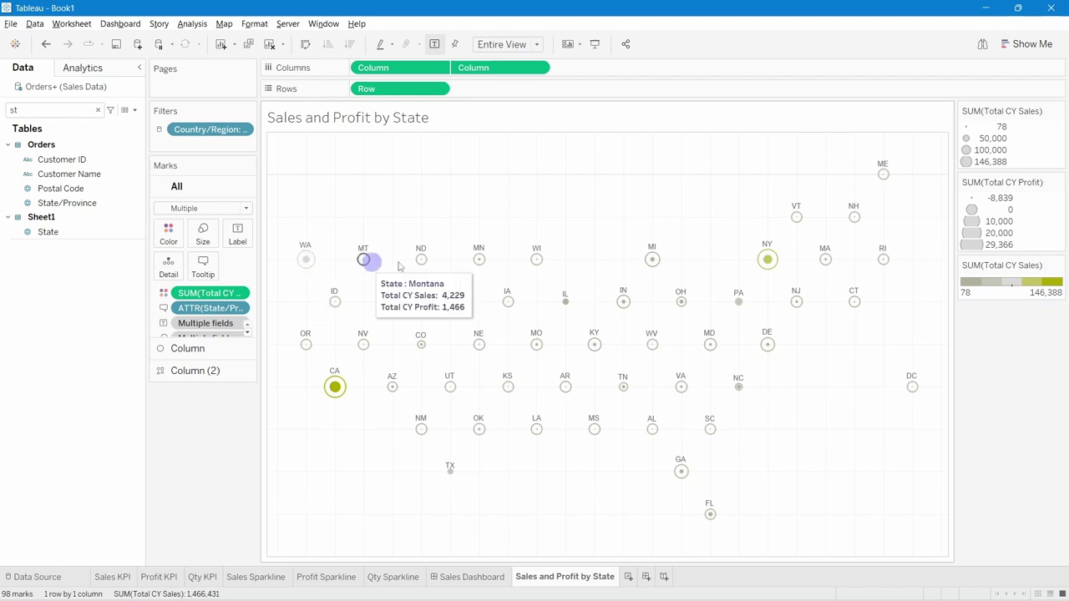
mouse_move(491, 268)
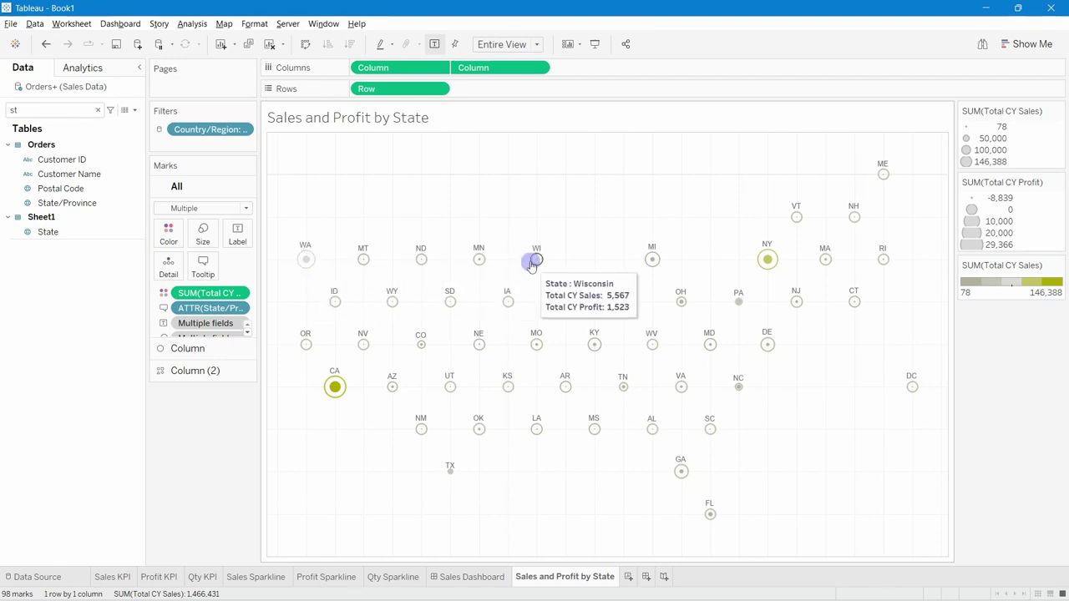
mouse_move(337, 380)
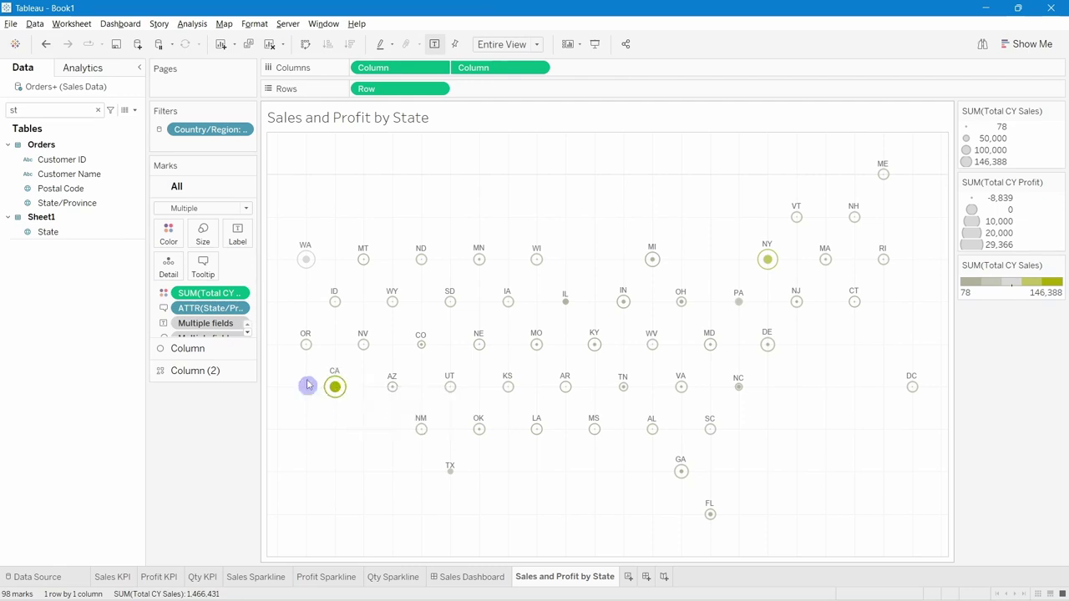
Set the worksheet's Grand Total pane and header borders and its row and column divider pane borders to None.
right_click(318, 196)
left_click(357, 262)
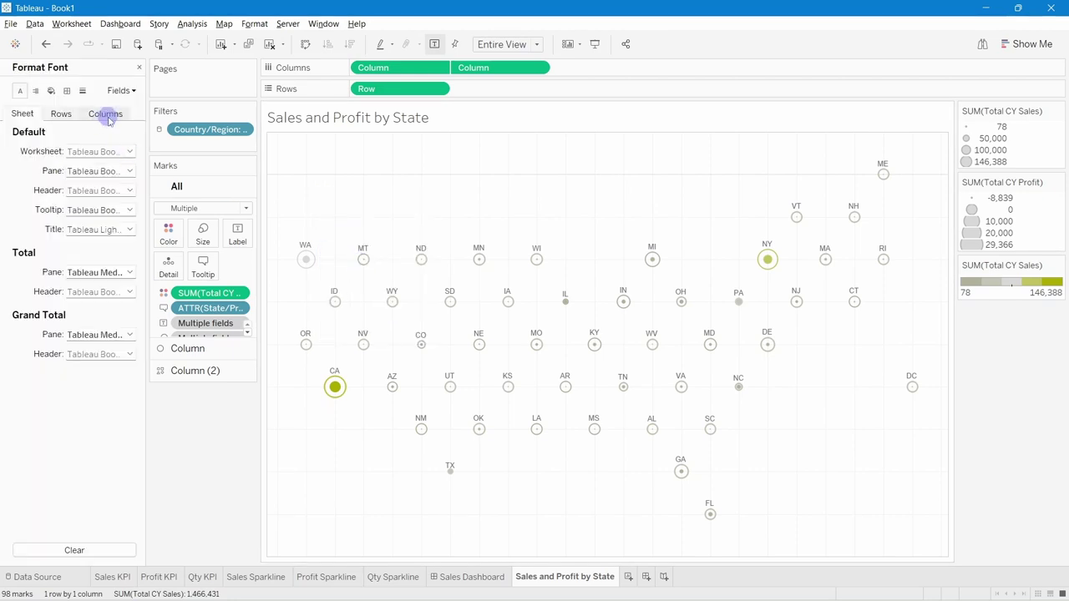
left_click(68, 90)
left_click(86, 297)
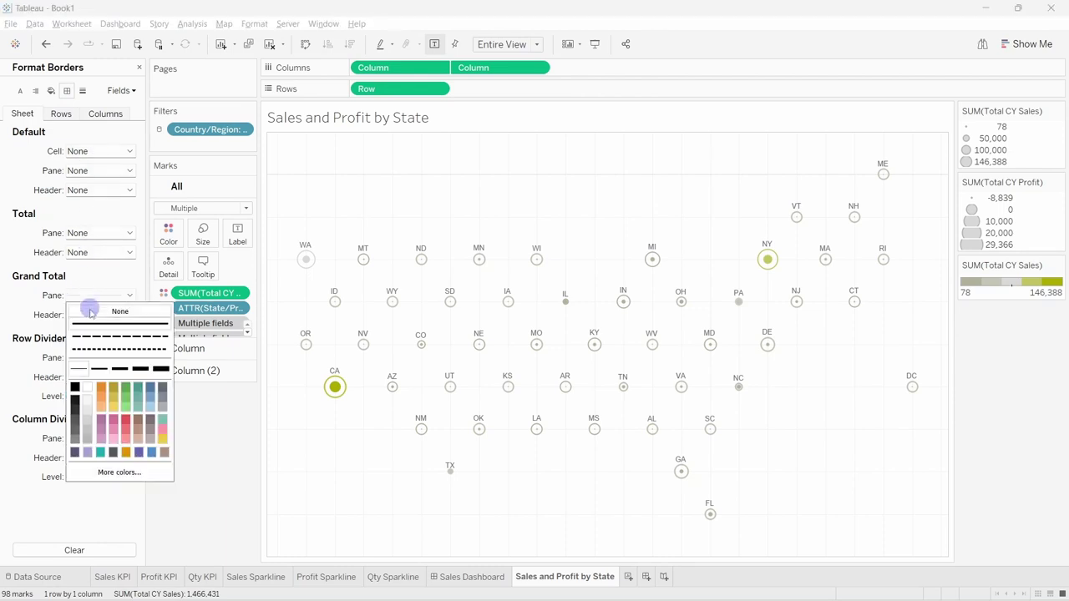
left_click(39, 330)
left_click(80, 315)
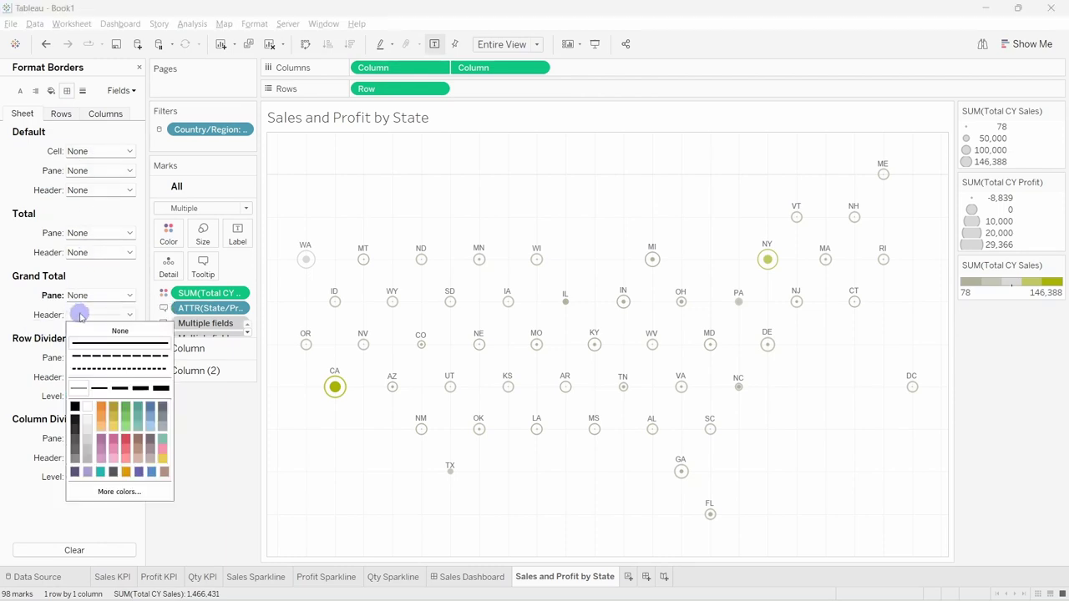
left_click(25, 349)
left_click(72, 357)
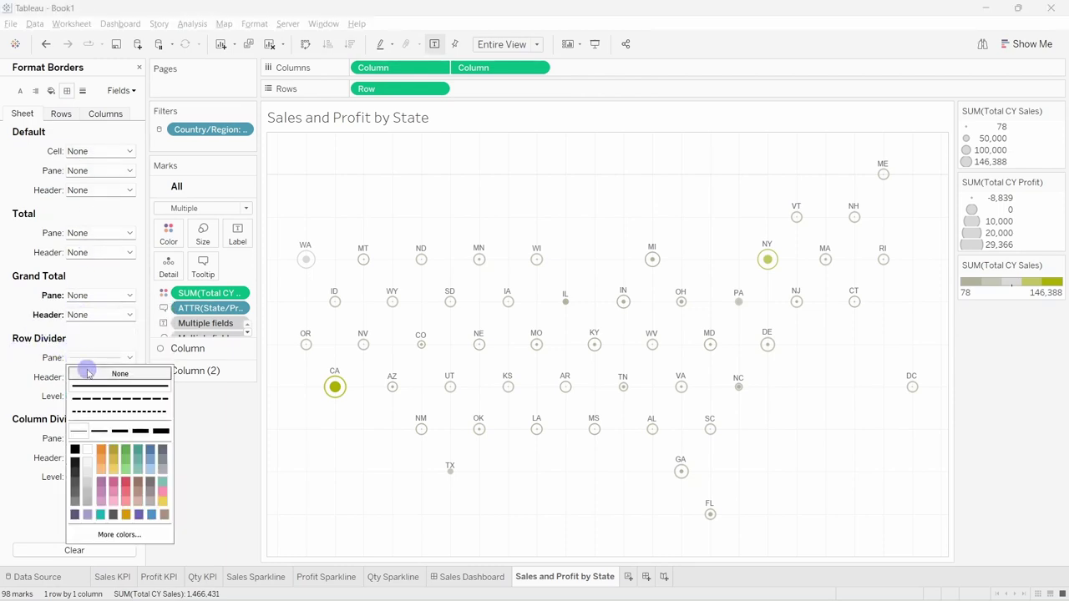
left_click(17, 383)
left_click(86, 438)
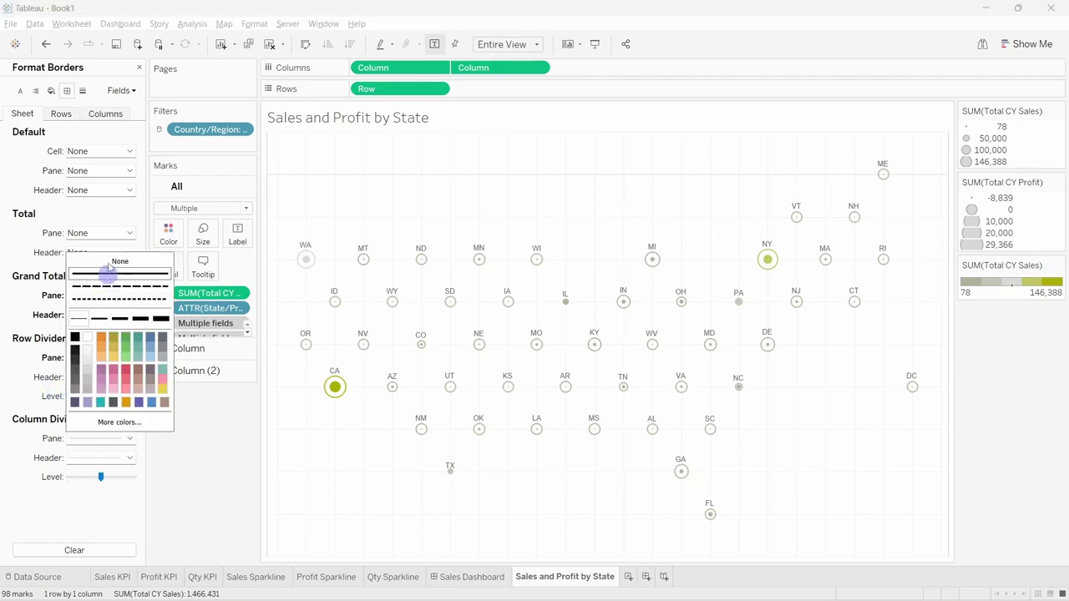
Set the worksheet's grid lines and zero lines to None and close the formatting options.
left_click(82, 90)
left_click(88, 155)
left_click(104, 167)
left_click(10, 194)
left_click(84, 171)
left_click(94, 185)
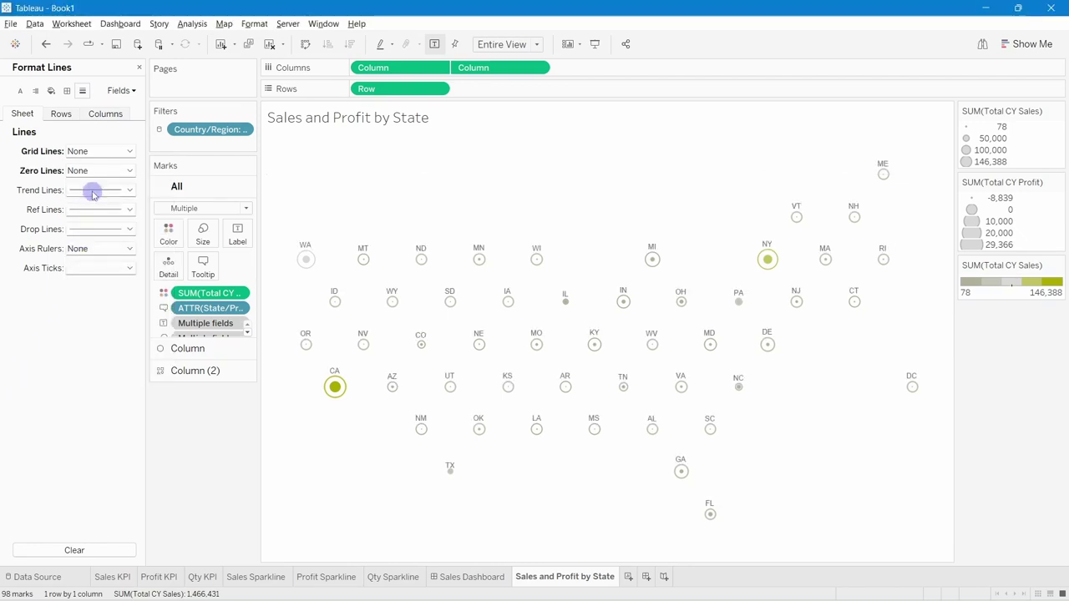
left_click(171, 450)
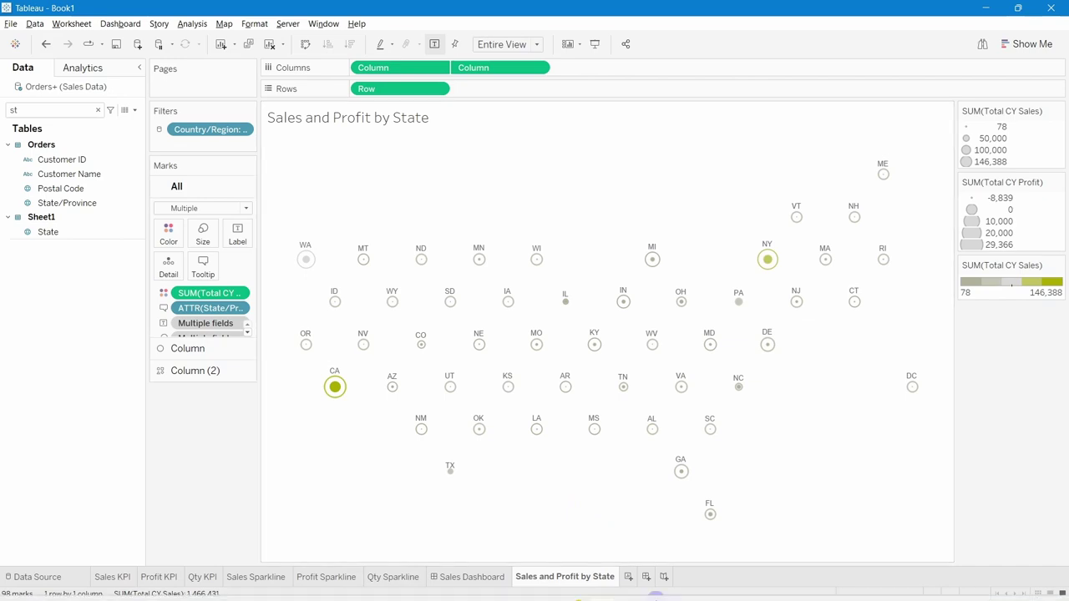
Switch to the finished Superstore Sales Dashboard workbook, examine its maps of states above and below average, and return to Book1.
left_click(602, 585)
left_click(566, 550)
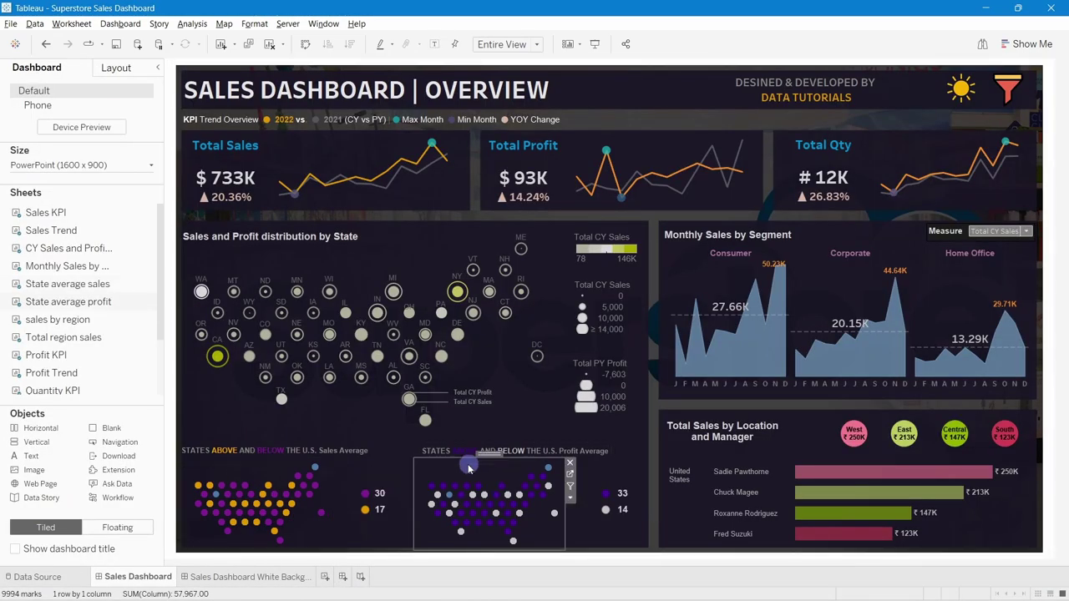
mouse_move(608, 592)
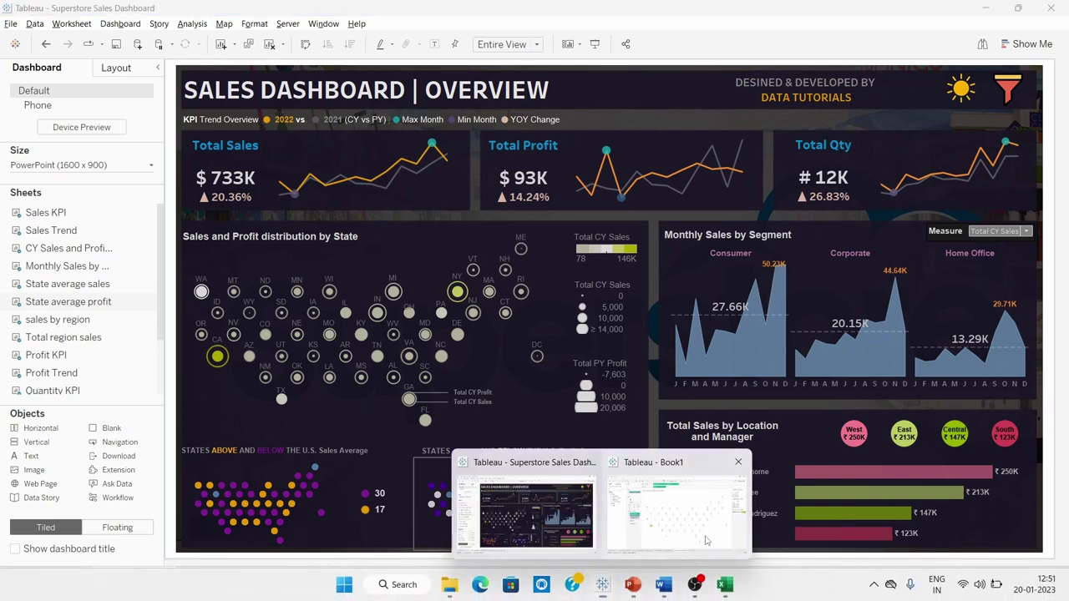
left_click(668, 513)
Add a new worksheet and name it "Avg Sales by State".
left_click(629, 577)
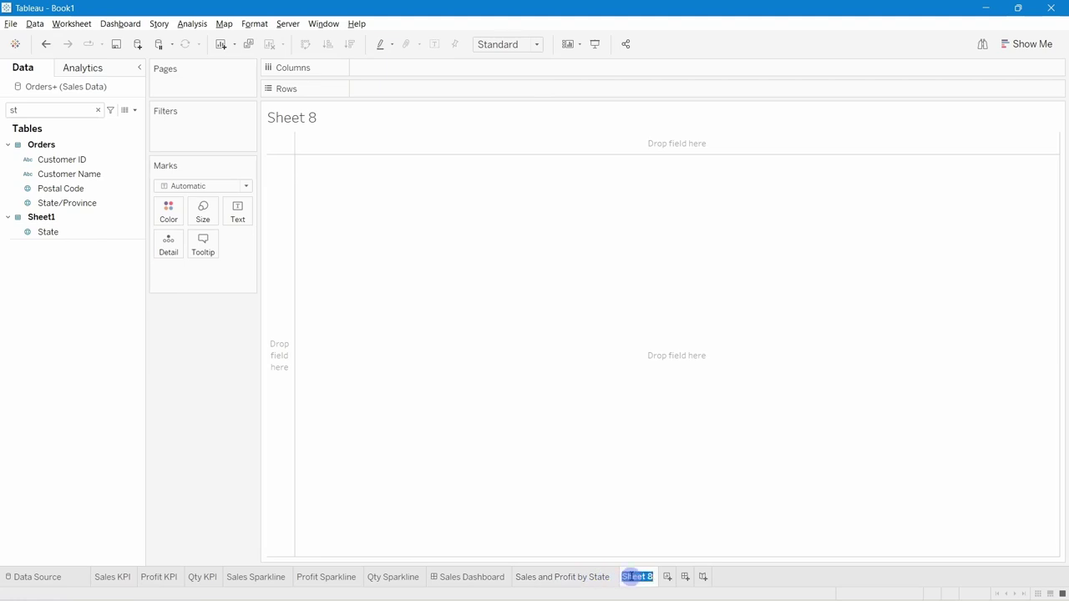
left_click(631, 577)
type("Avg Sale")
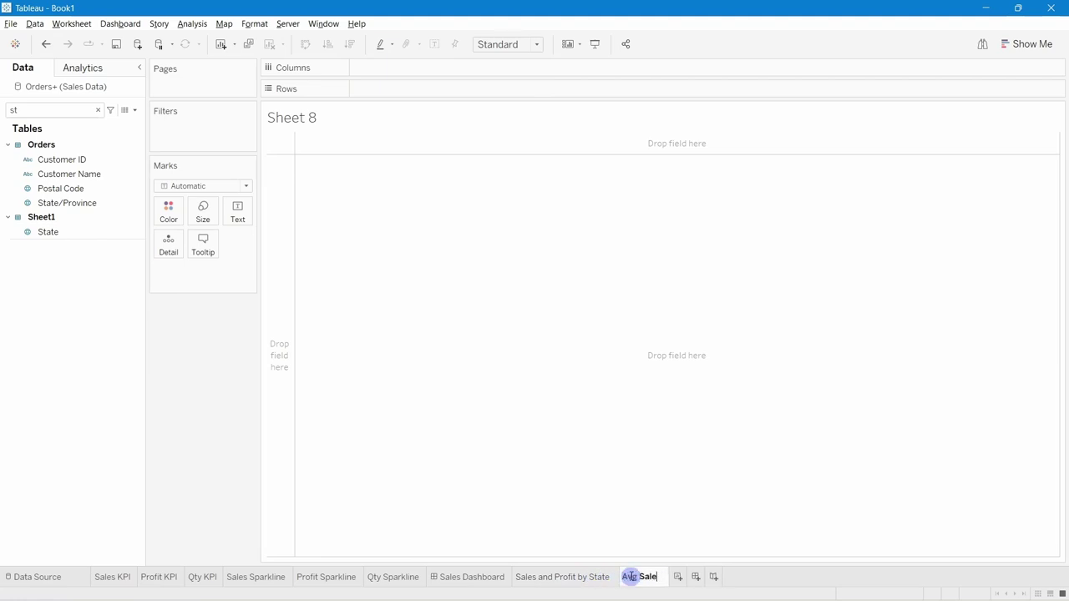
type("s by Stat")
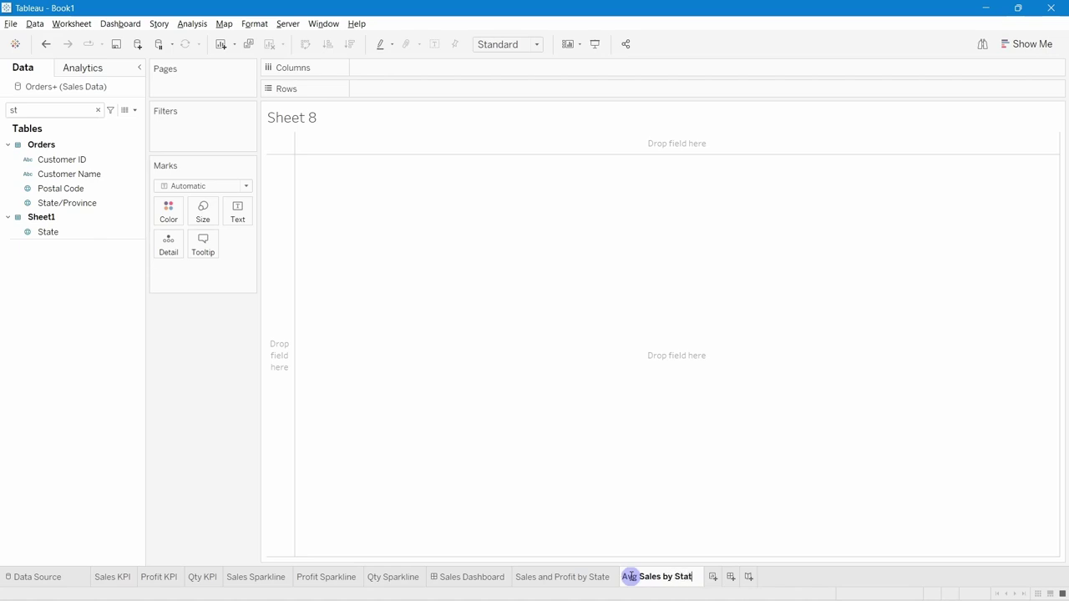
type("e")
key("Return")
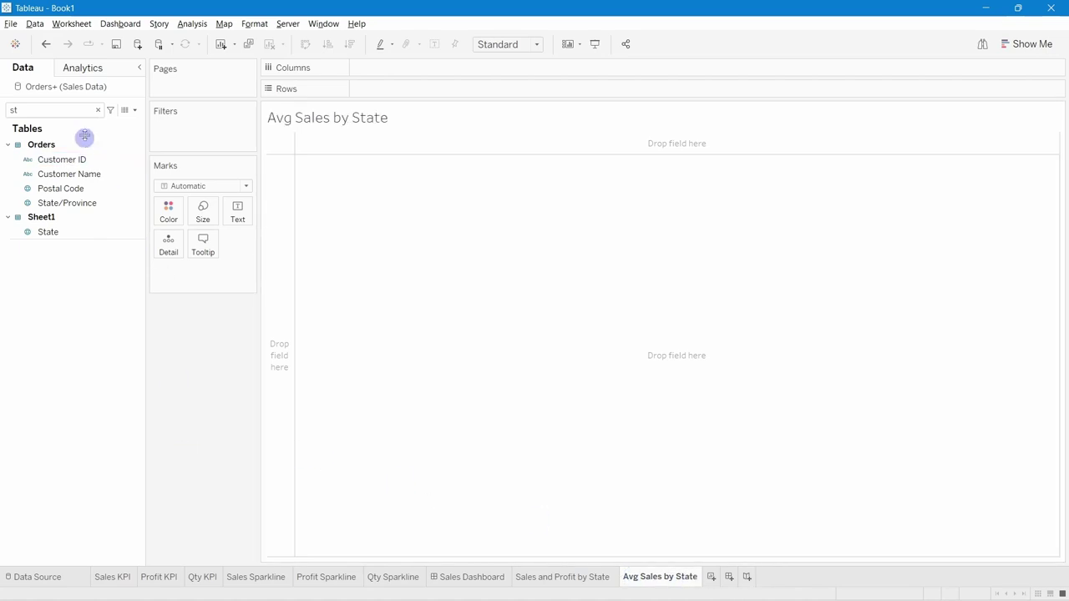
Clear the field search, place Column on Columns and Row on Rows, and fit the sheet to Entire View.
left_click(97, 111)
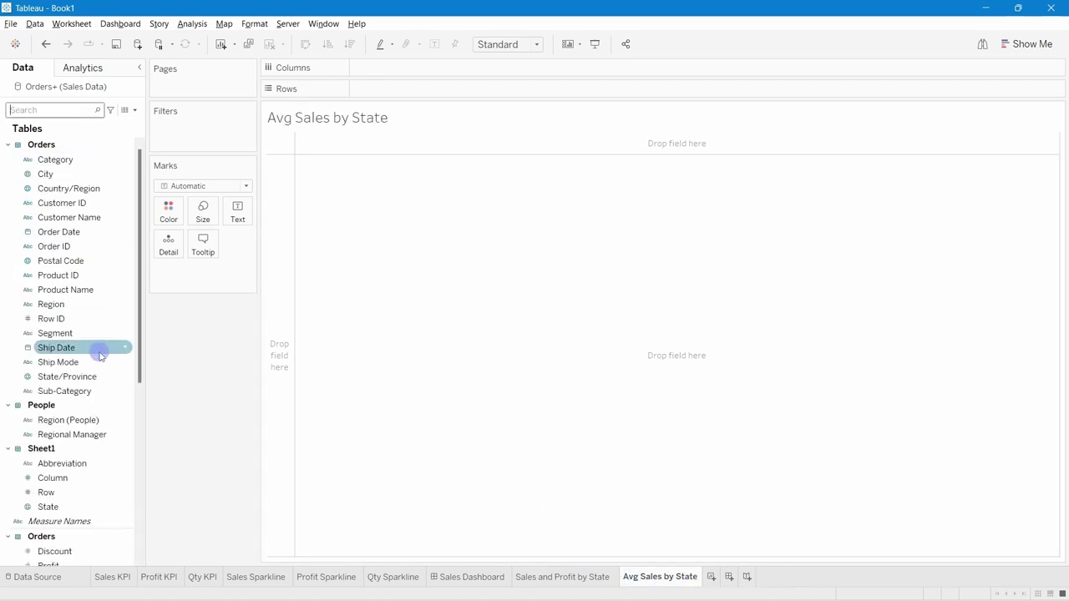
scroll(46, 468, "down", 1)
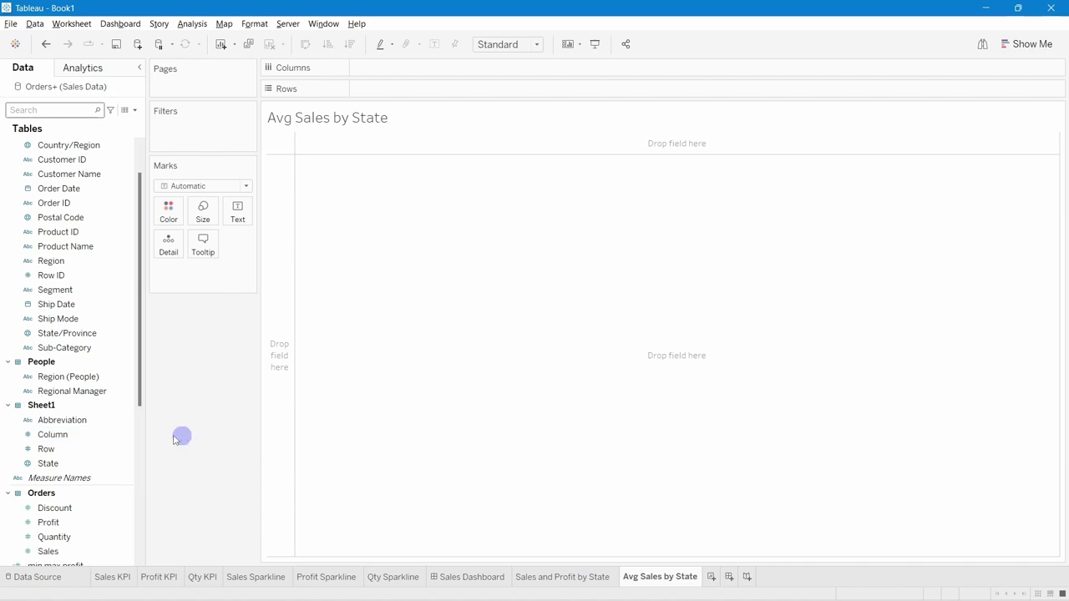
left_click_drag(73, 435, 327, 137)
left_click_drag(465, 91, 405, 71)
left_click_drag(46, 449, 385, 91)
left_click(535, 44)
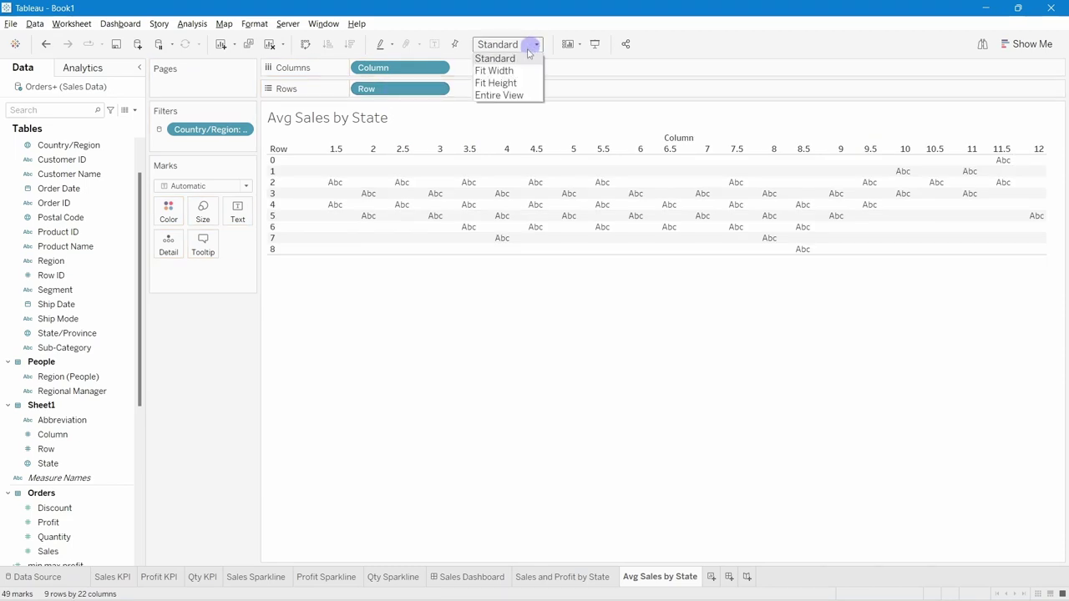
left_click(504, 93)
Convert both the Column and Row fields on the shelves from discrete to continuous.
right_click(377, 69)
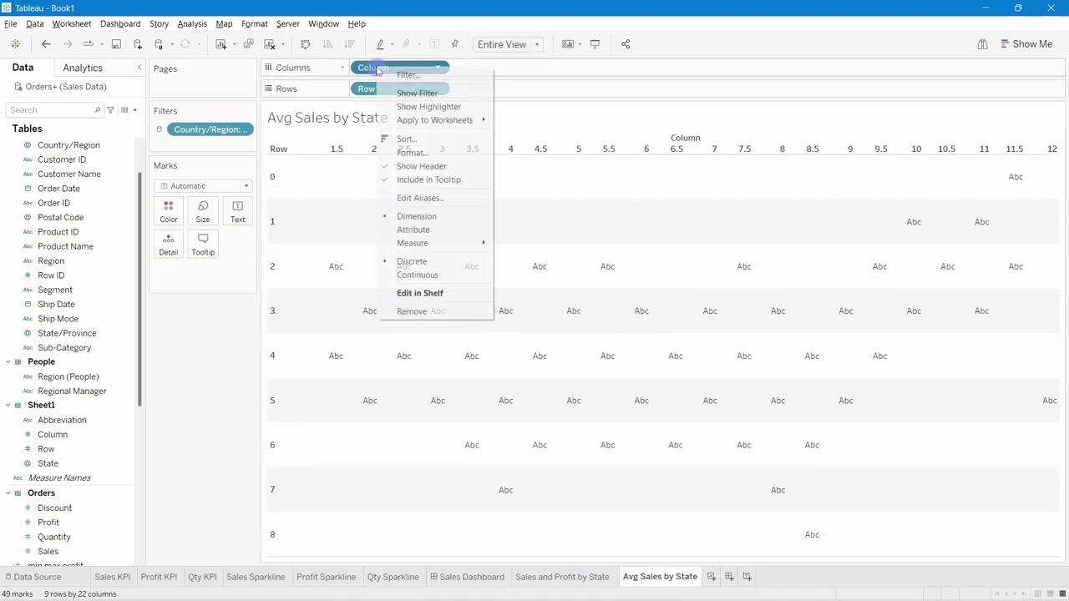
left_click(413, 274)
right_click(393, 89)
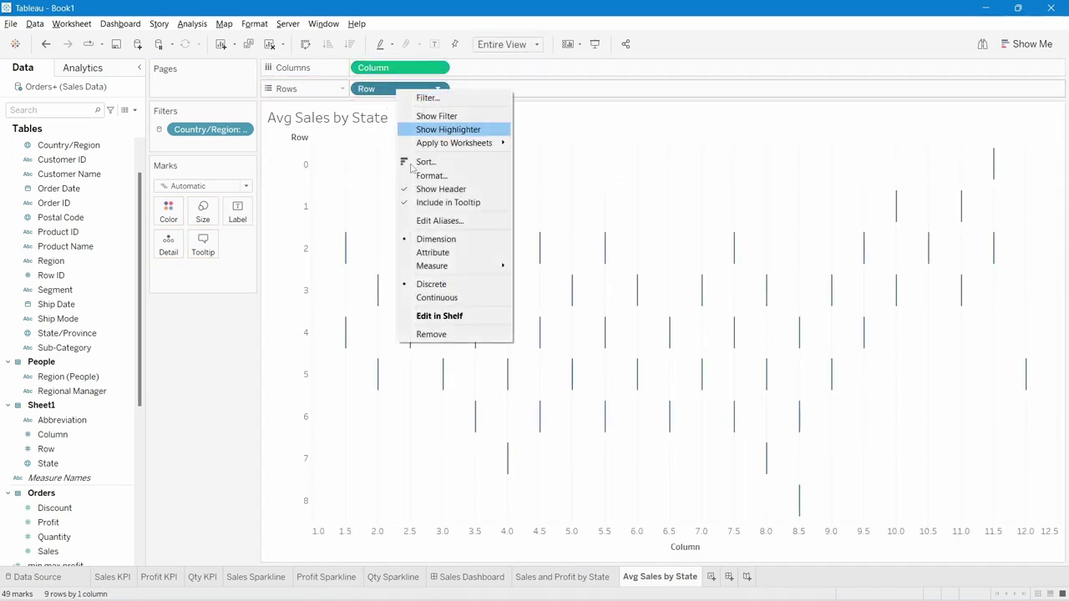
left_click(418, 298)
Reverse the scale of the Row axis and set the mark type to Circle.
double_click(289, 239)
left_click(401, 306)
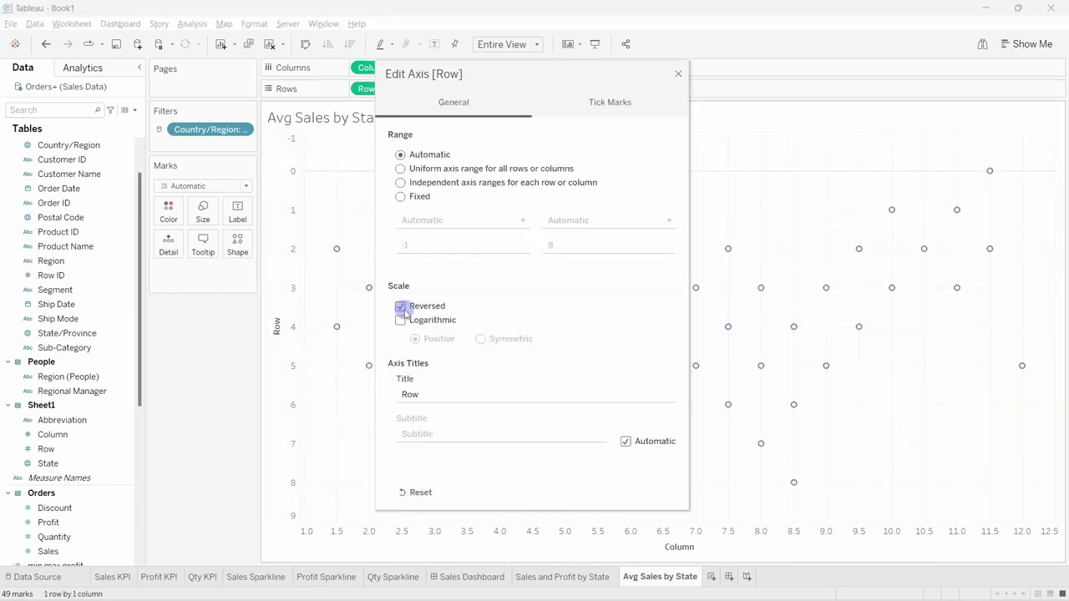
left_click(679, 75)
left_click(205, 185)
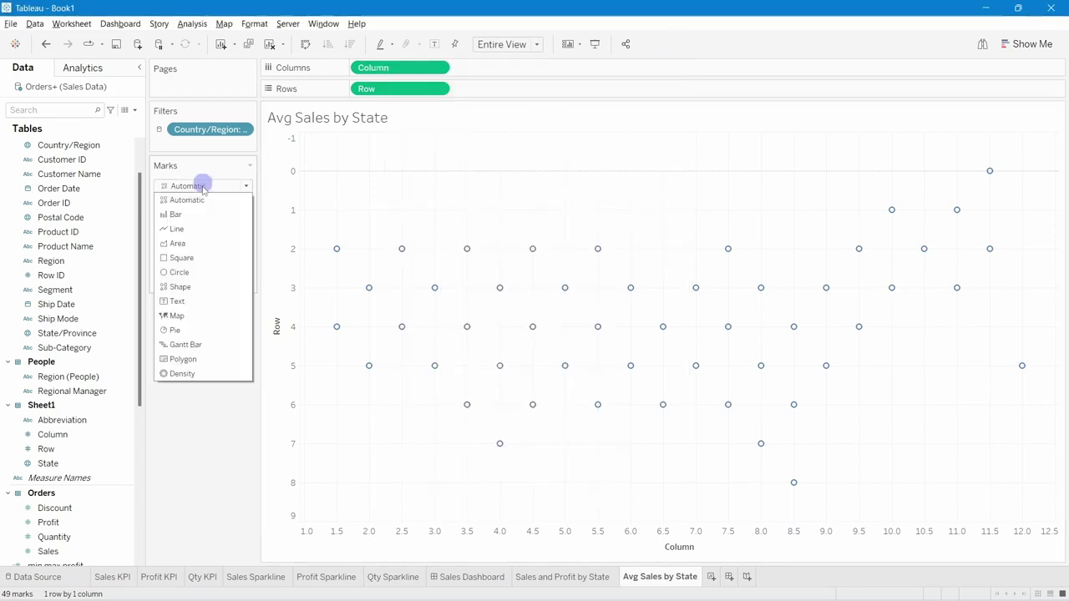
left_click(177, 273)
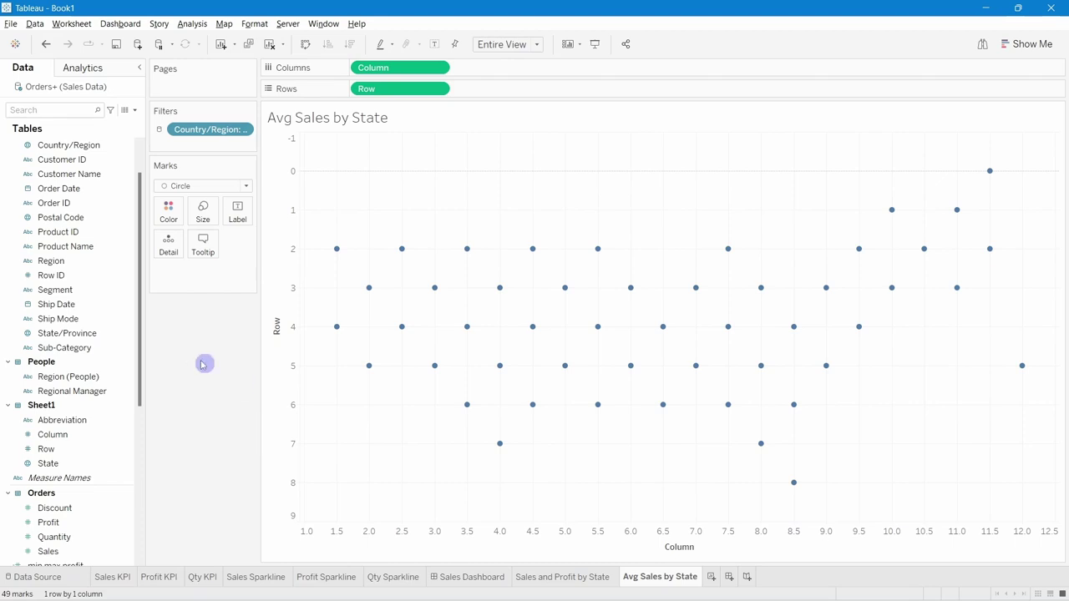
Create a calculated field named "Avg Sales State wise".
left_click(136, 114)
left_click(105, 122)
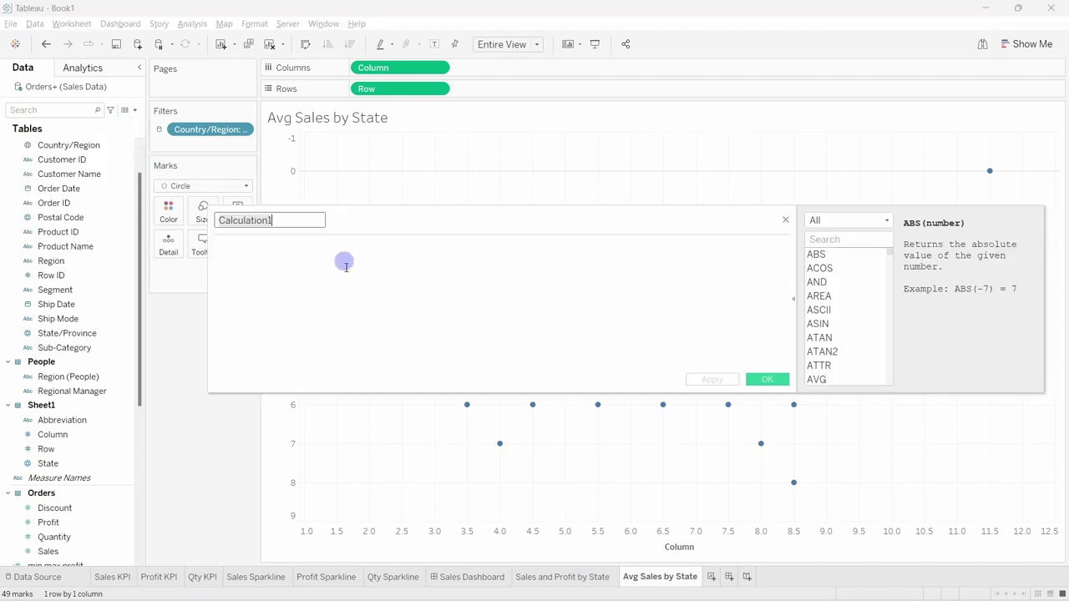
type("Avg Sales State wise")
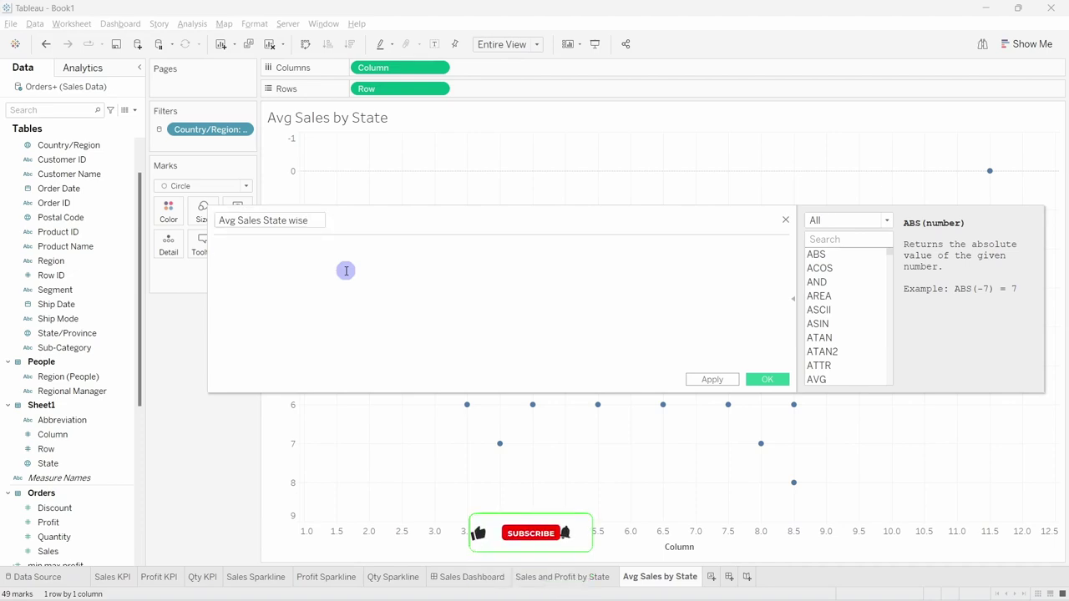
Begin the calculation's formula with the level-of-detail expression { FIXED [State/Province].
type("{ F")
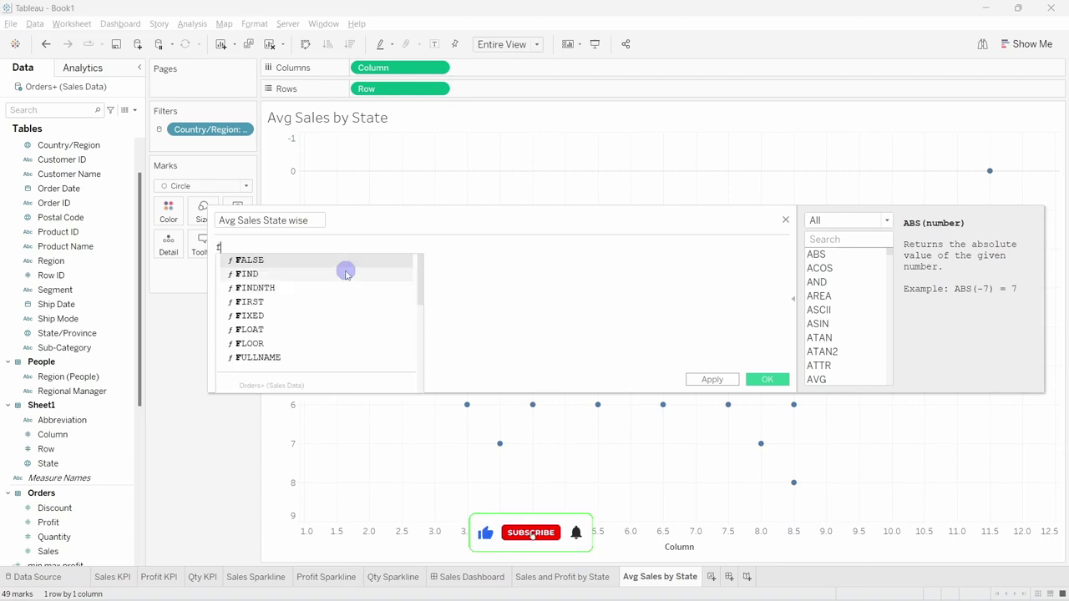
key("Return")
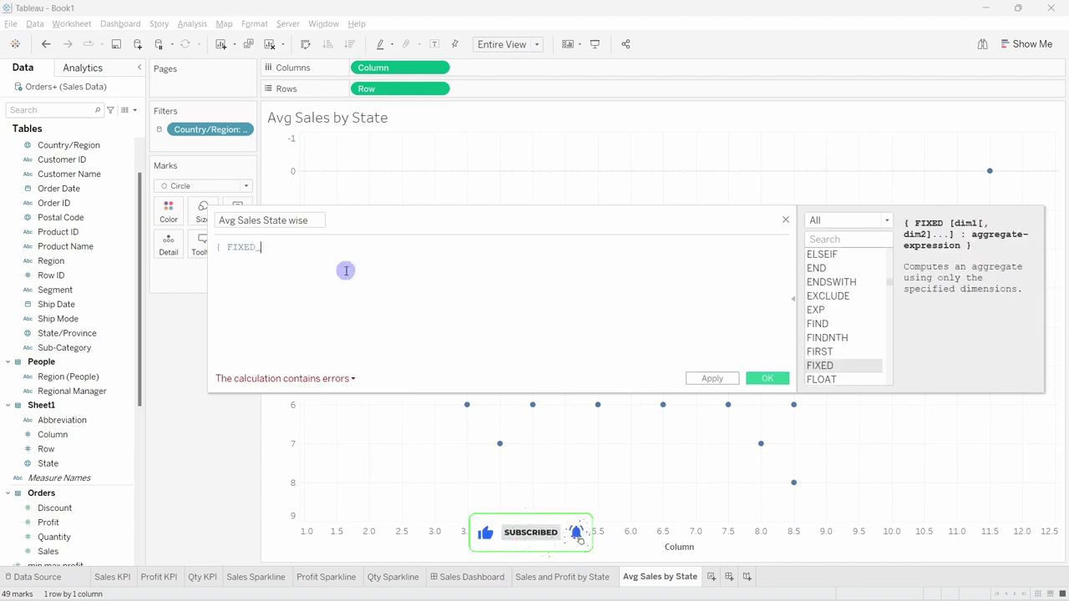
type("sta")
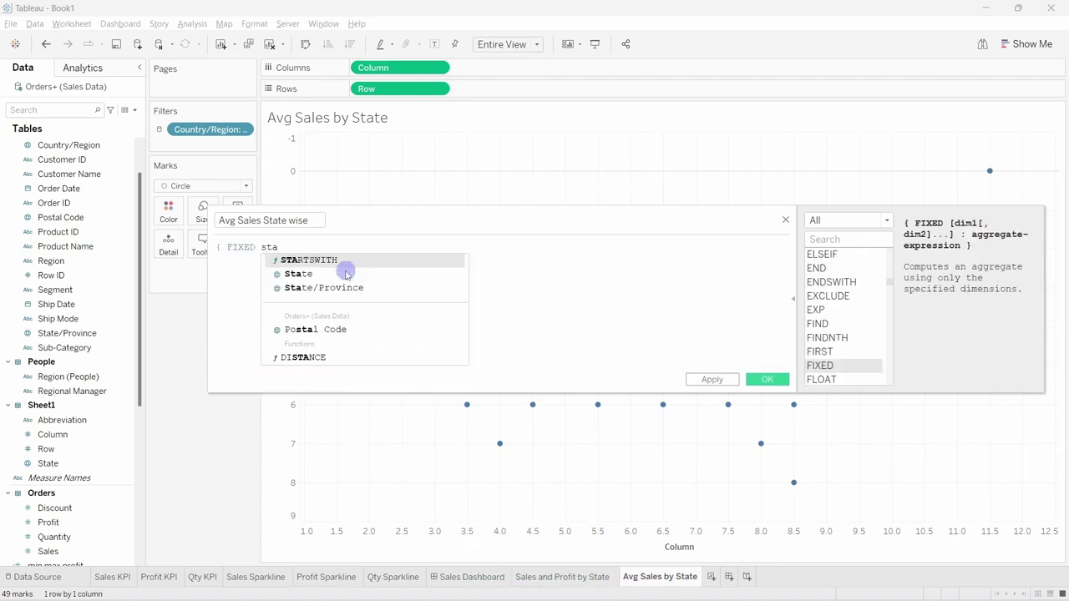
left_click(336, 288)
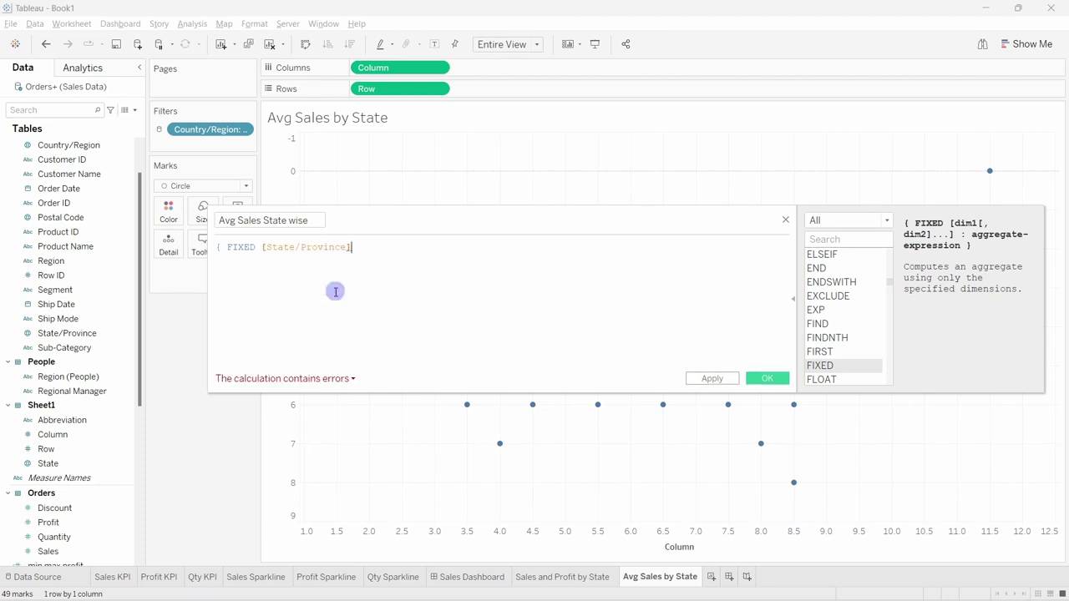
left_click_drag(261, 247, 360, 247)
left_click(367, 253)
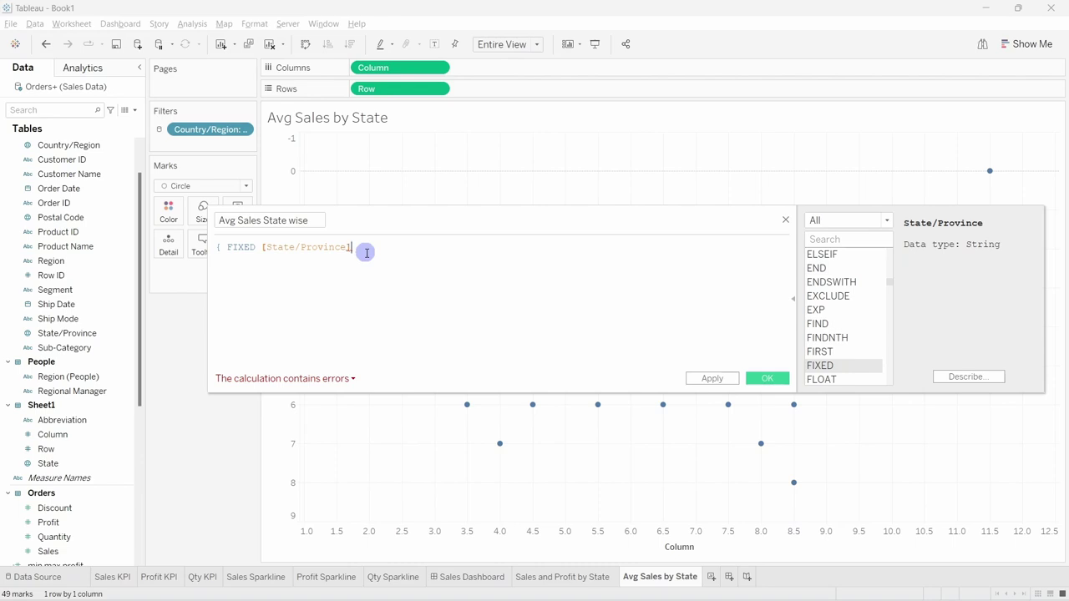
Complete the Avg Sales State wise formula as { FIXED [State/Province]: AVG([Total CY Sales])} and save the field.
type(":")
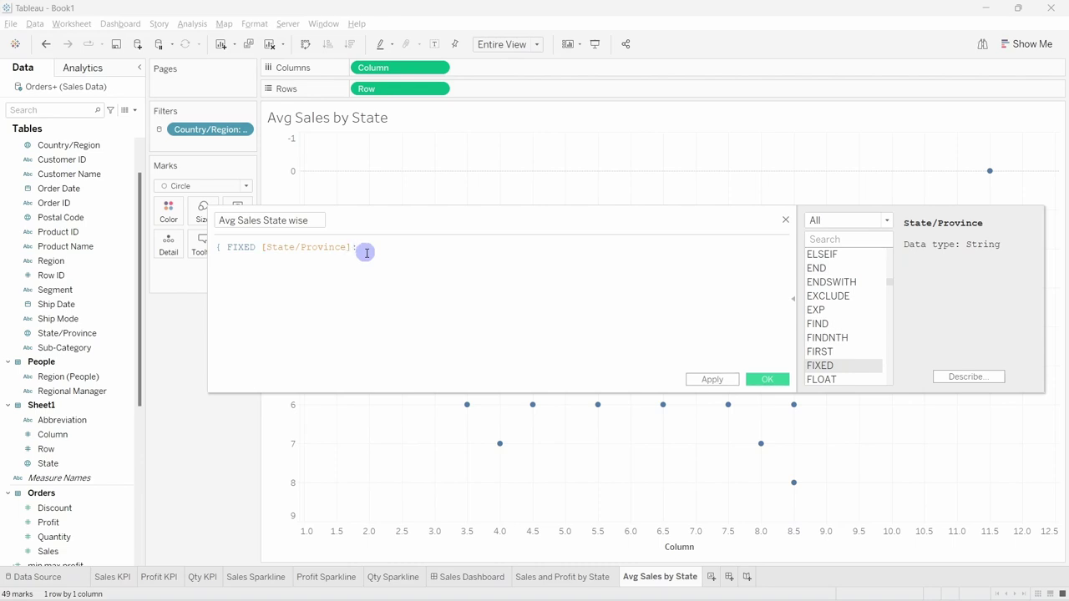
type(" av")
key("Return")
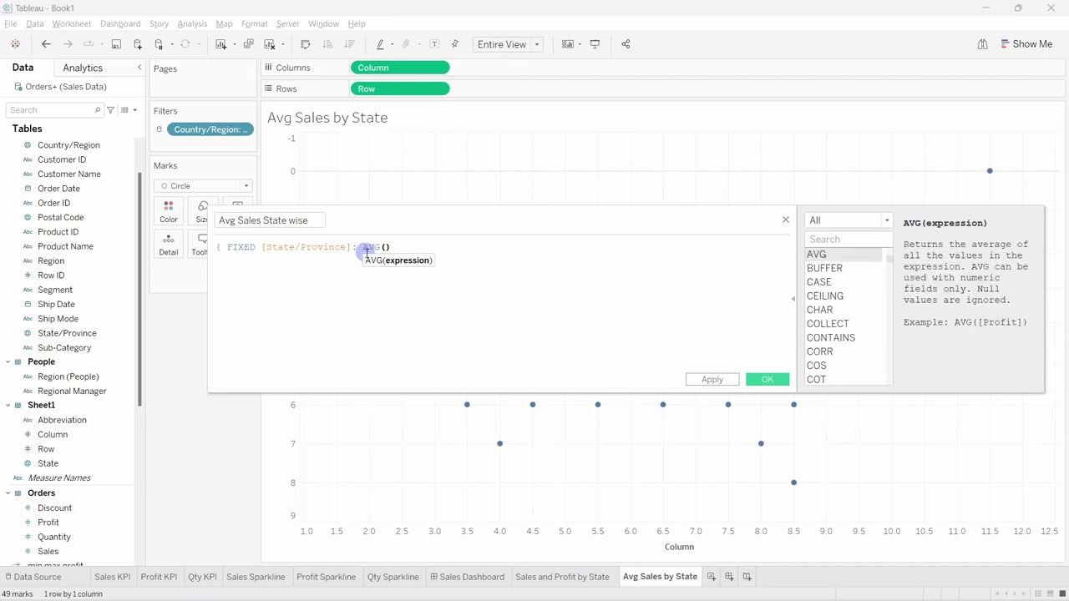
type("tot")
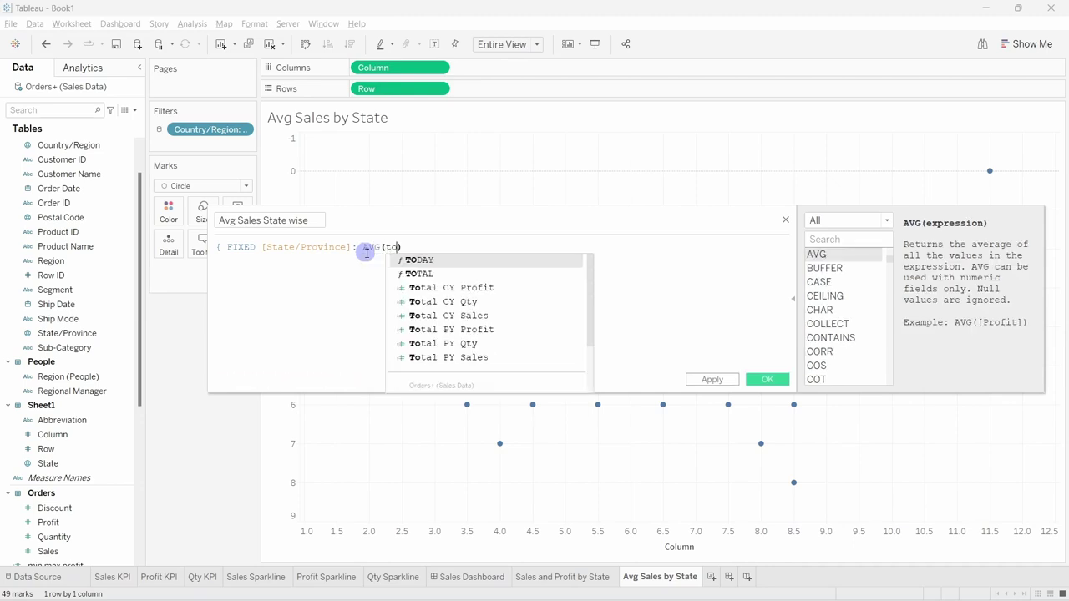
left_click(467, 302)
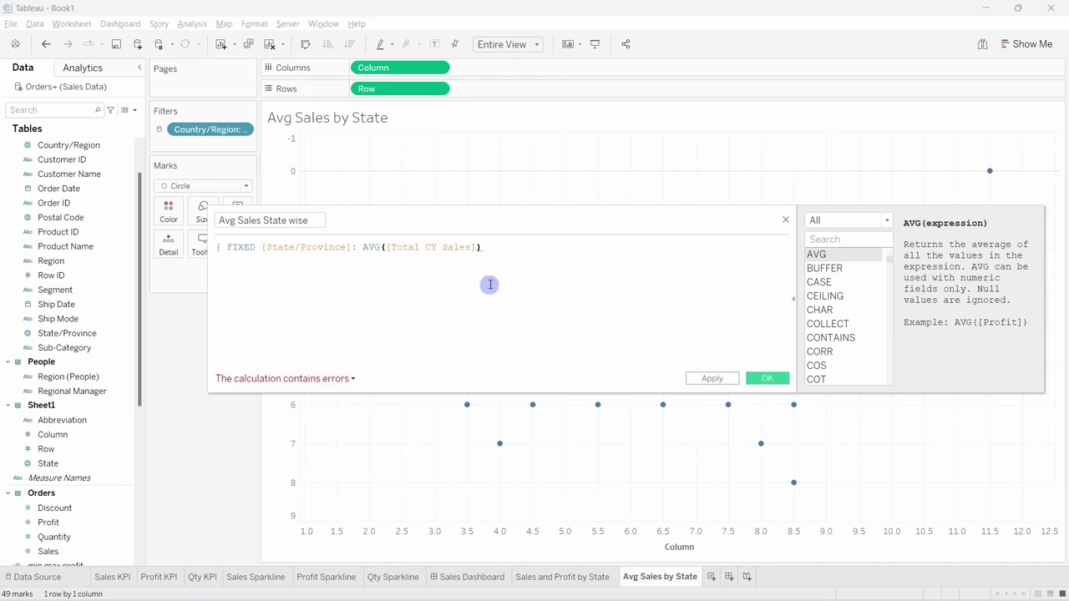
type("}")
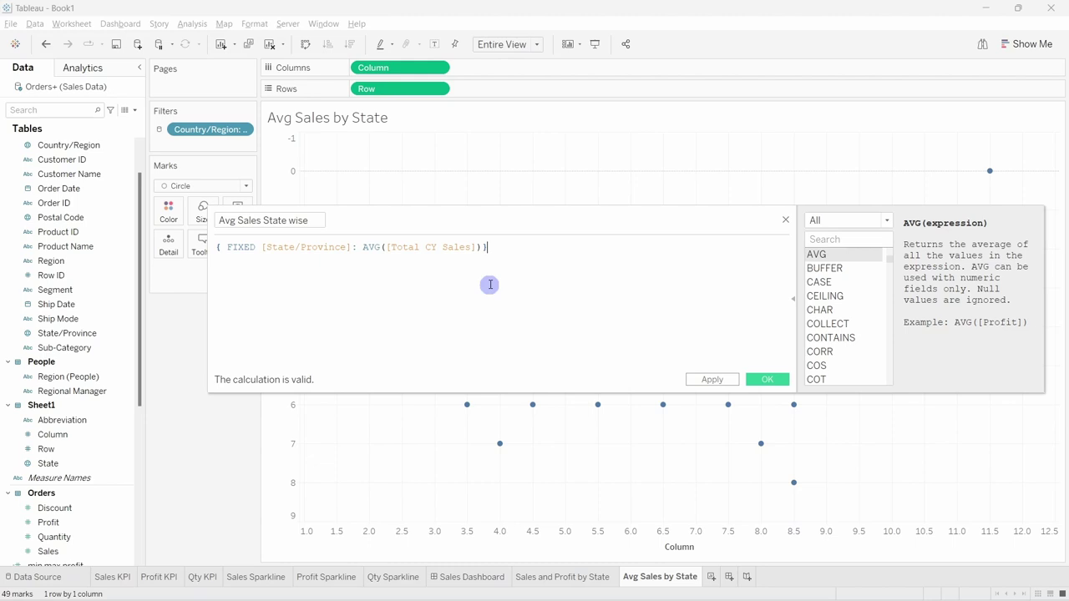
left_click(765, 380)
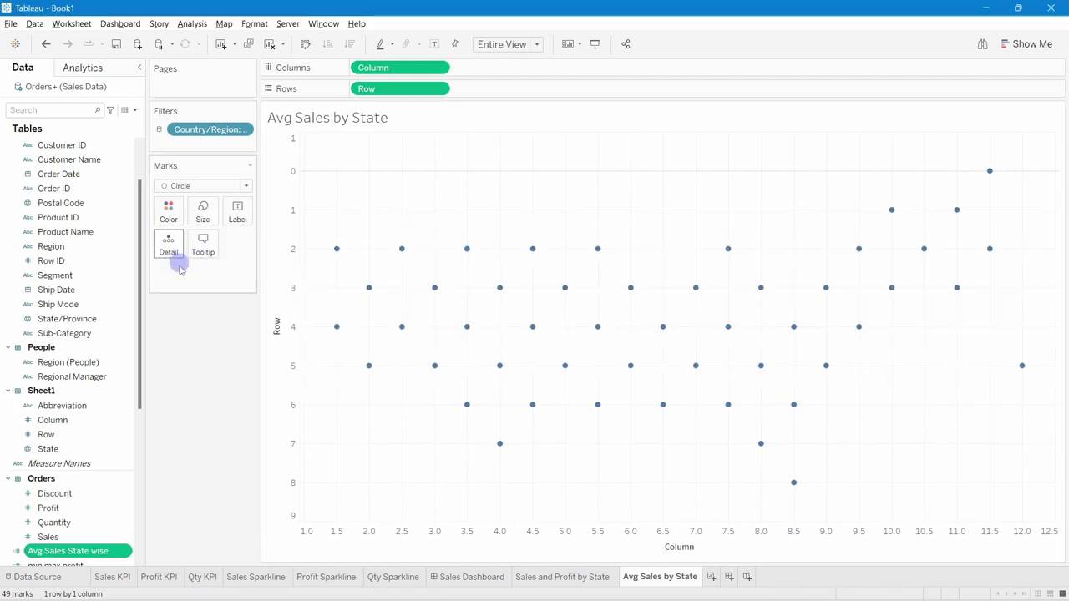
Create a new calculated field named Avg Sales Overall.
left_click(136, 110)
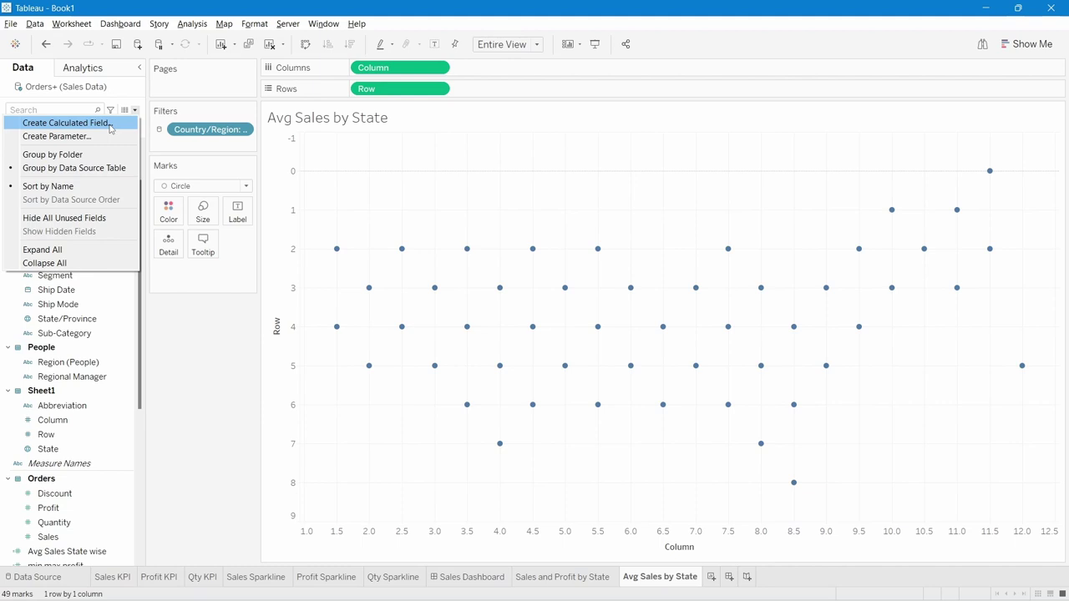
left_click(109, 125)
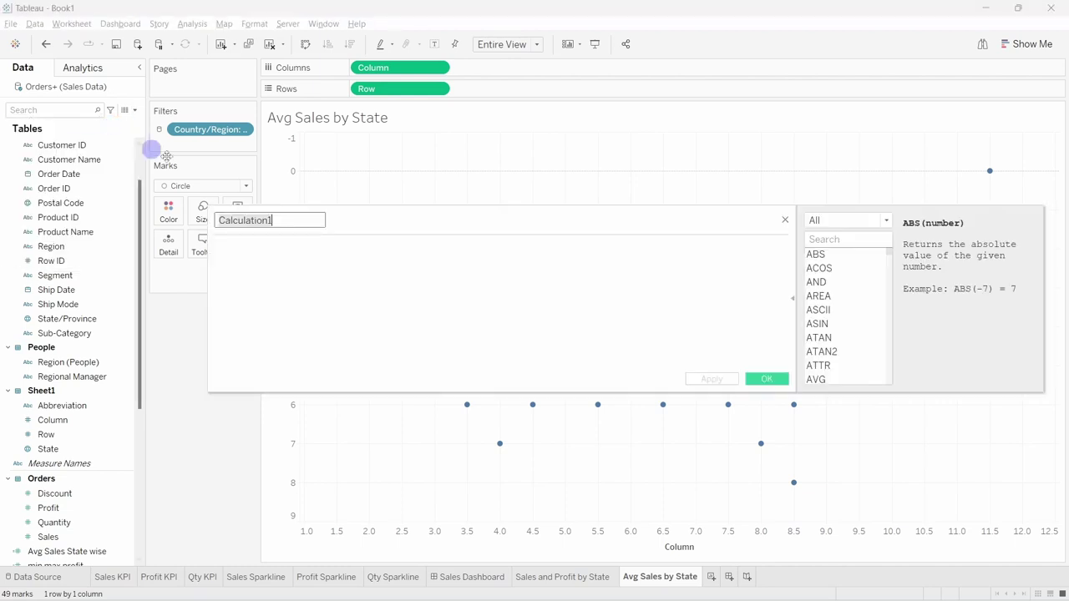
type("Avg")
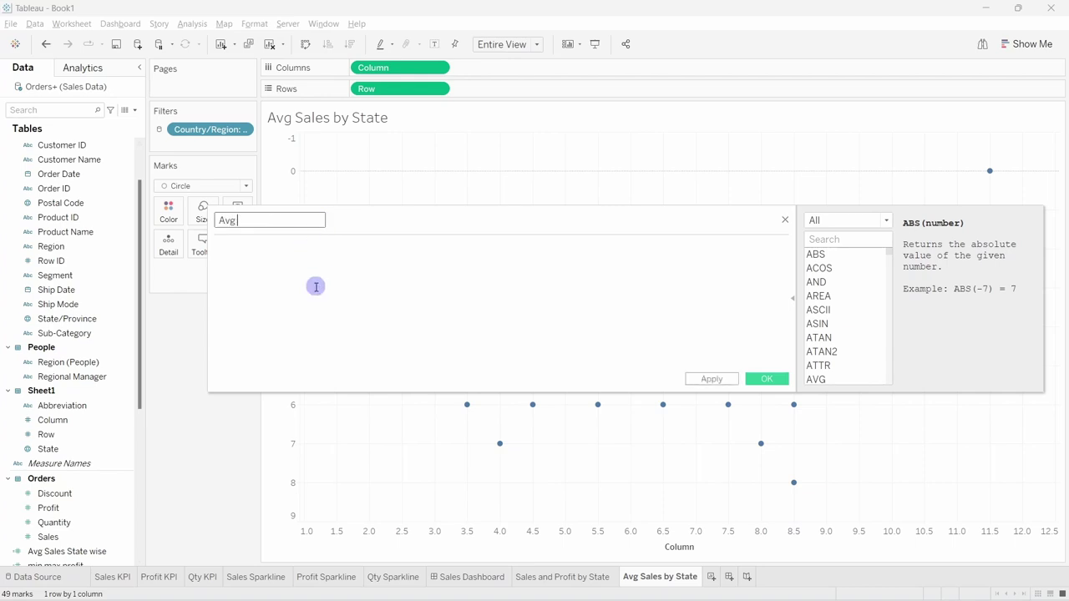
type(" Sales Overall")
key("Tab")
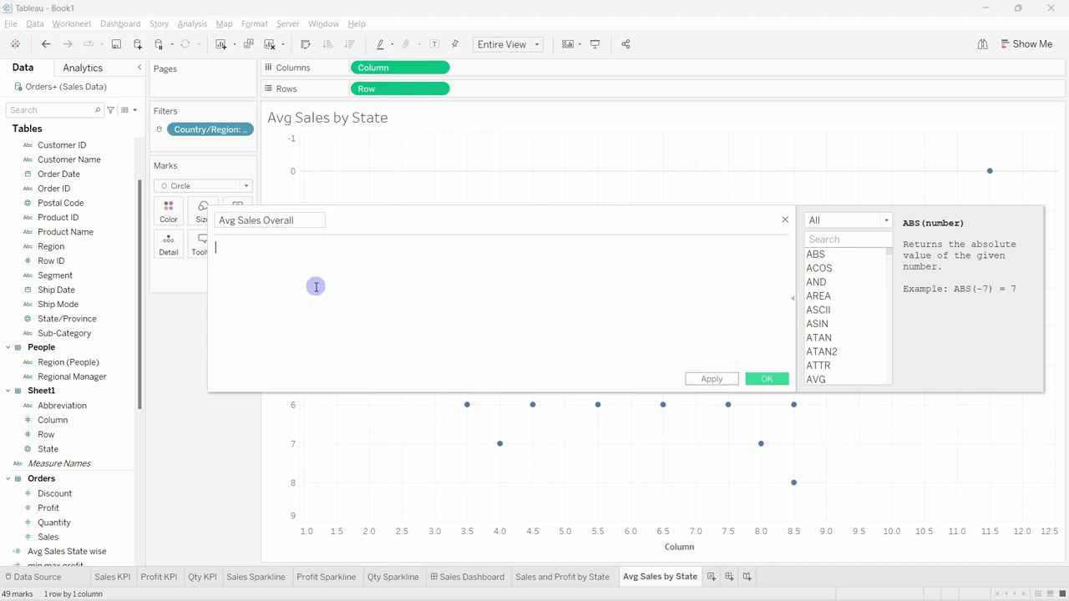
Begin the Avg Sales Overall formula with {FIXED : AVG(IF, leaving no dimension after FIXED.
type("(FIXED ")
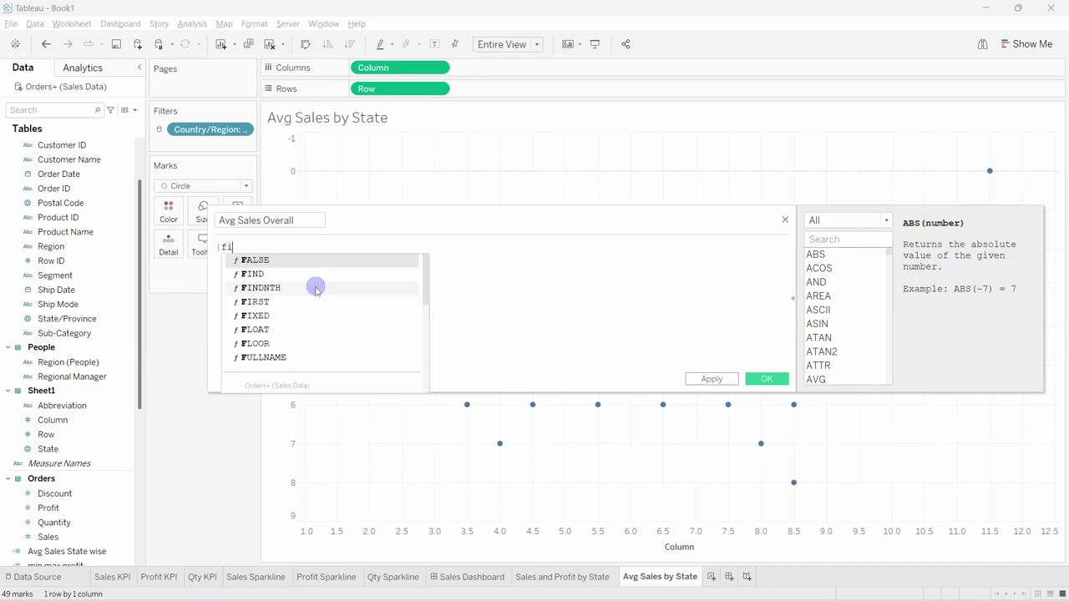
type(":")
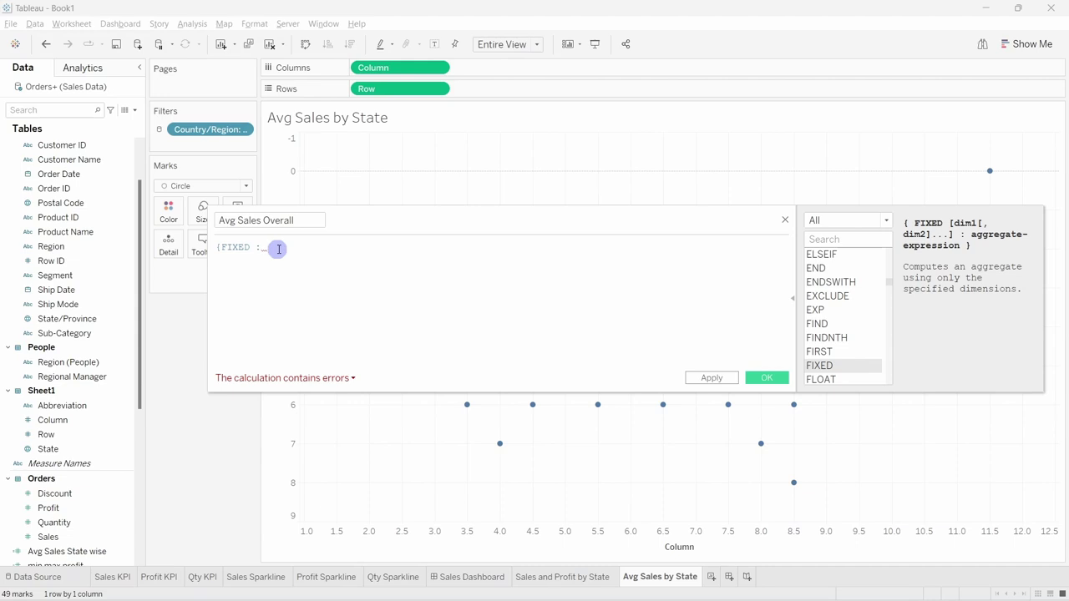
type("avg")
key("Return")
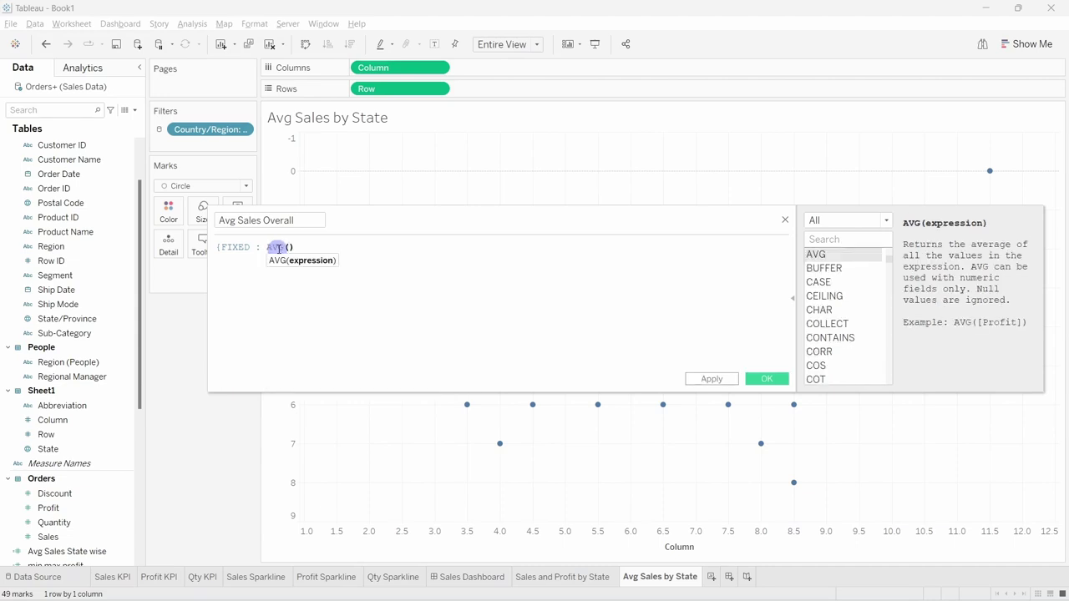
type("IF")
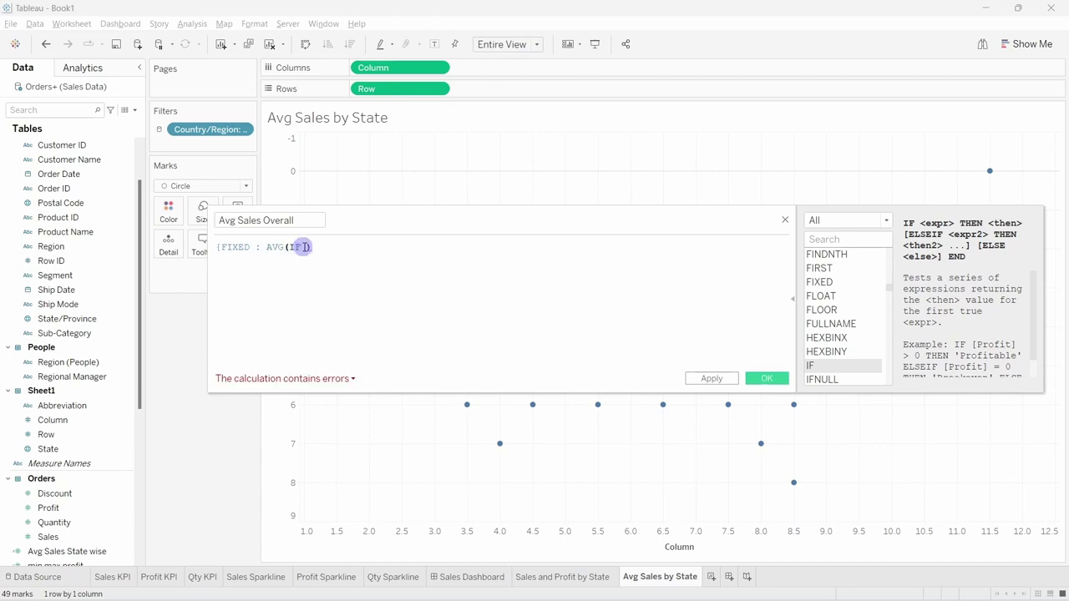
left_click(305, 247)
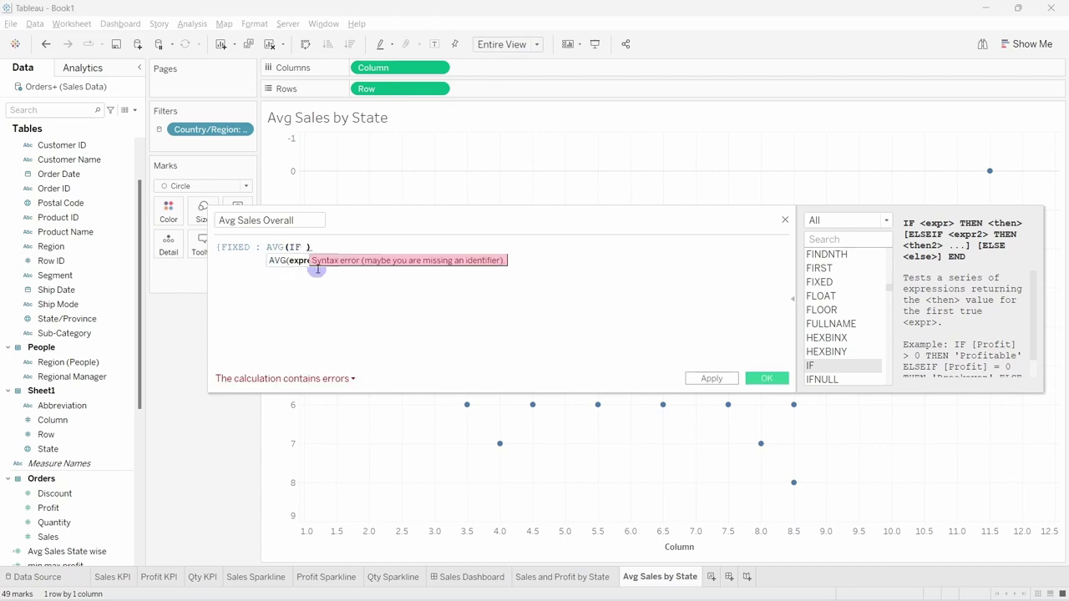
Enter the IF condition comparing YEAR([Order Date]) with {MAX(YEAR([Order Date])).
type("y")
key("Return")
type("ord")
key("Return")
type("=")
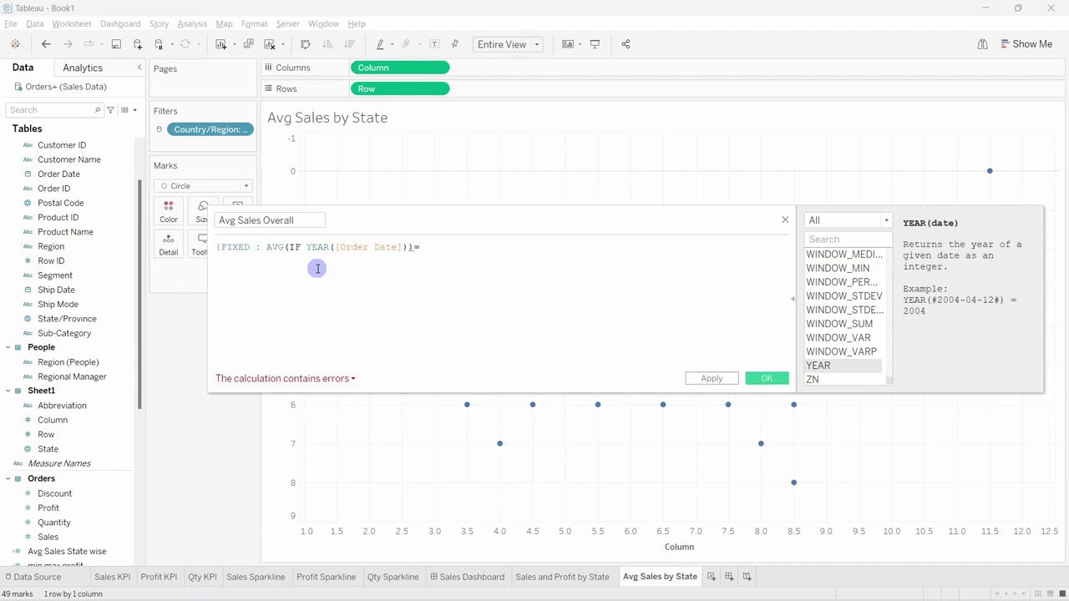
key("BackSpace")
type("=")
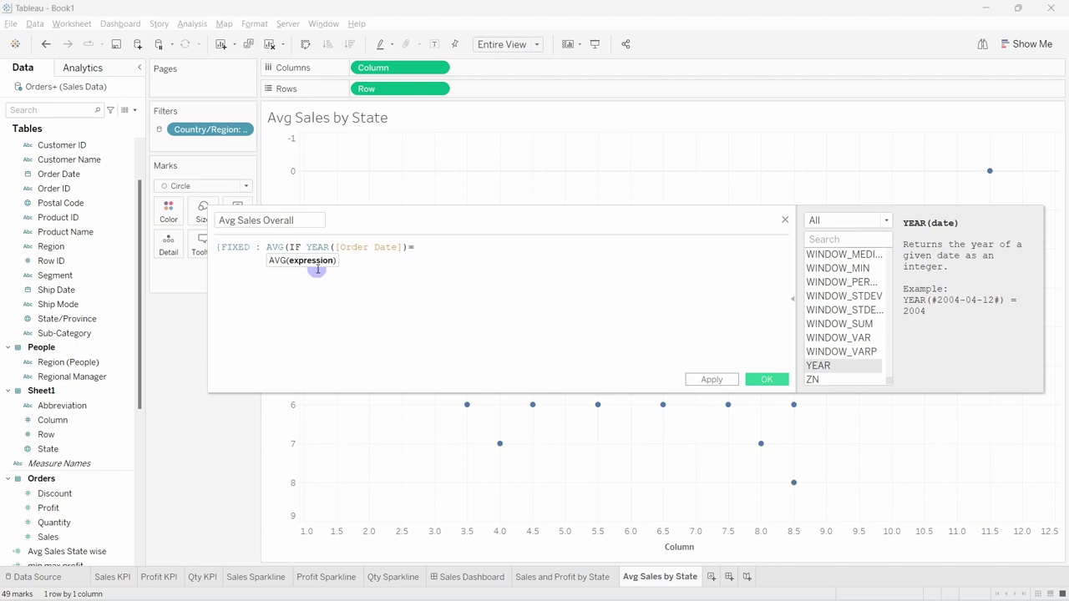
type("m")
key("BackSpace")
type("(ma")
key("Escape")
key("ctrl+space")
type("x")
key("Return")
type("yea")
key("Return")
type("ord))")
key("Return")
type(")")
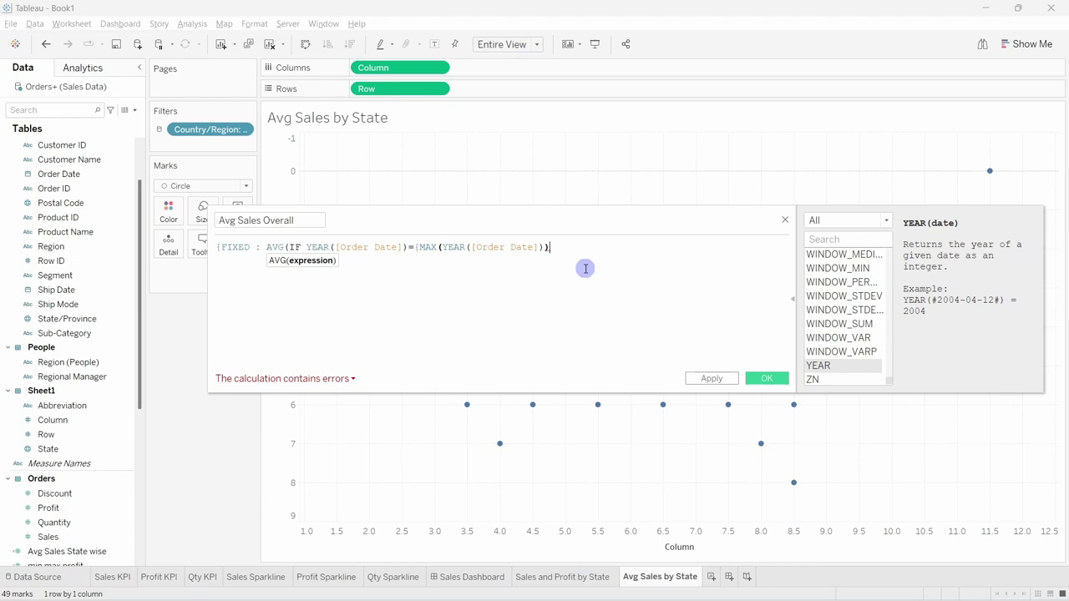
Add THEN [Total CY Sales] as the value returned by the IF condition.
type("THEN ")
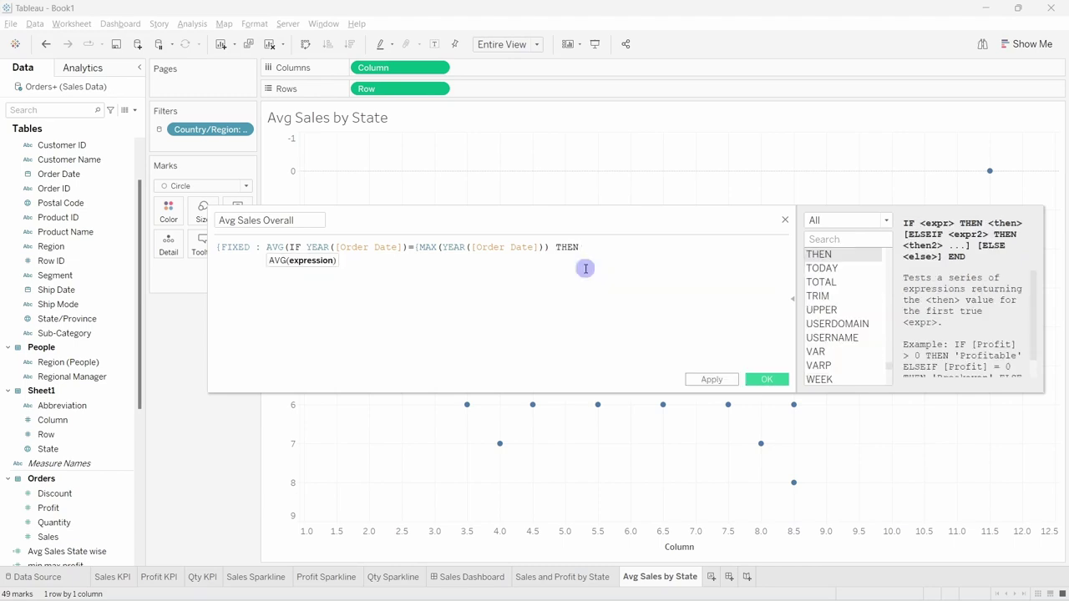
type("tot")
left_click(664, 304)
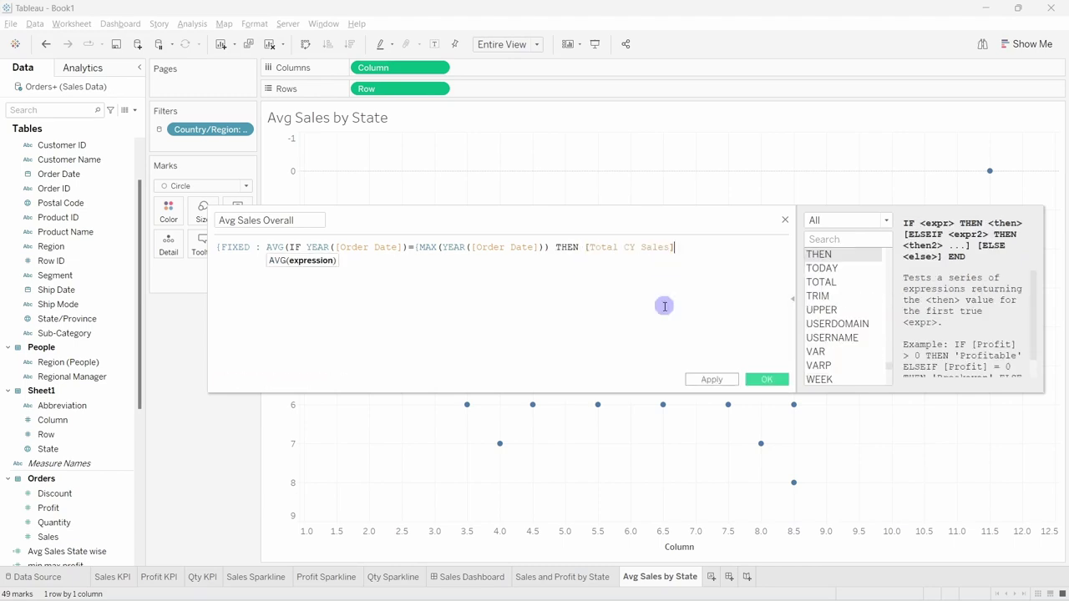
Insert the missing closing brace after MAX(YEAR([Order Date])) and check that the brackets match.
left_click(582, 261)
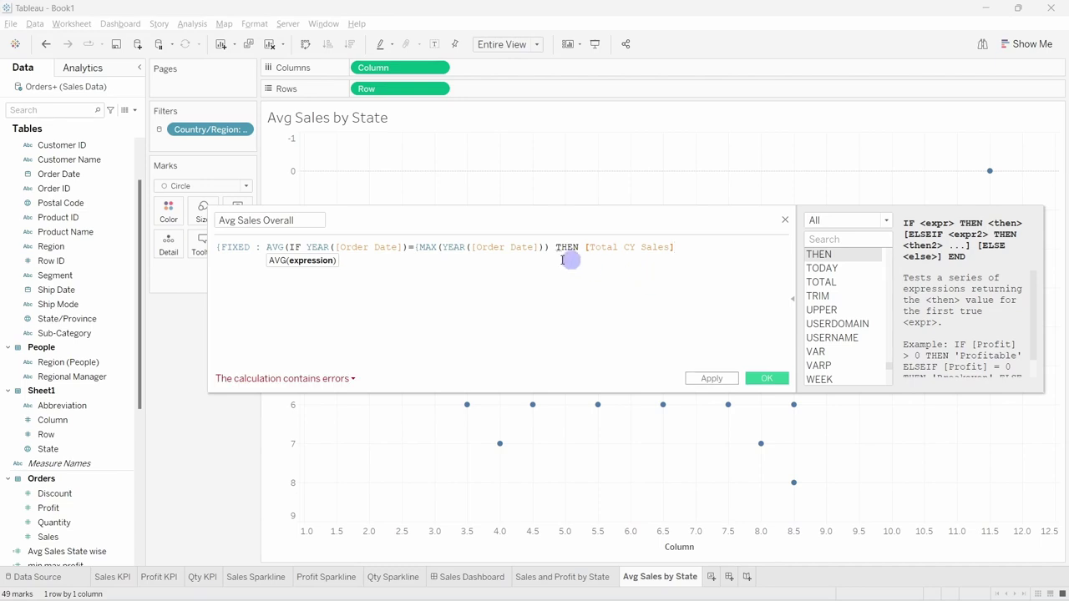
left_click(544, 248)
left_click(550, 248)
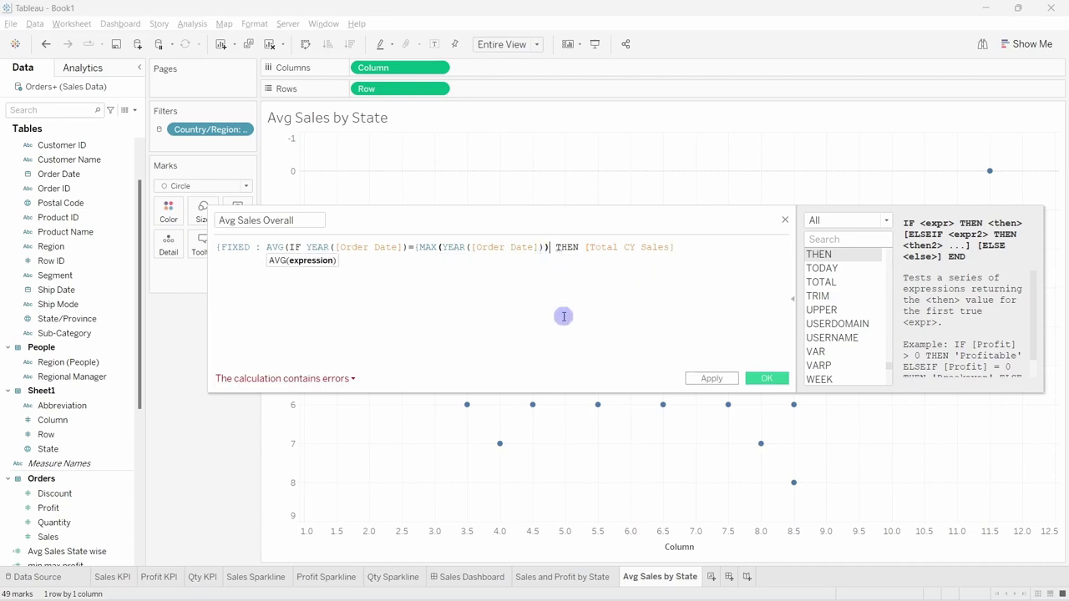
type(")")
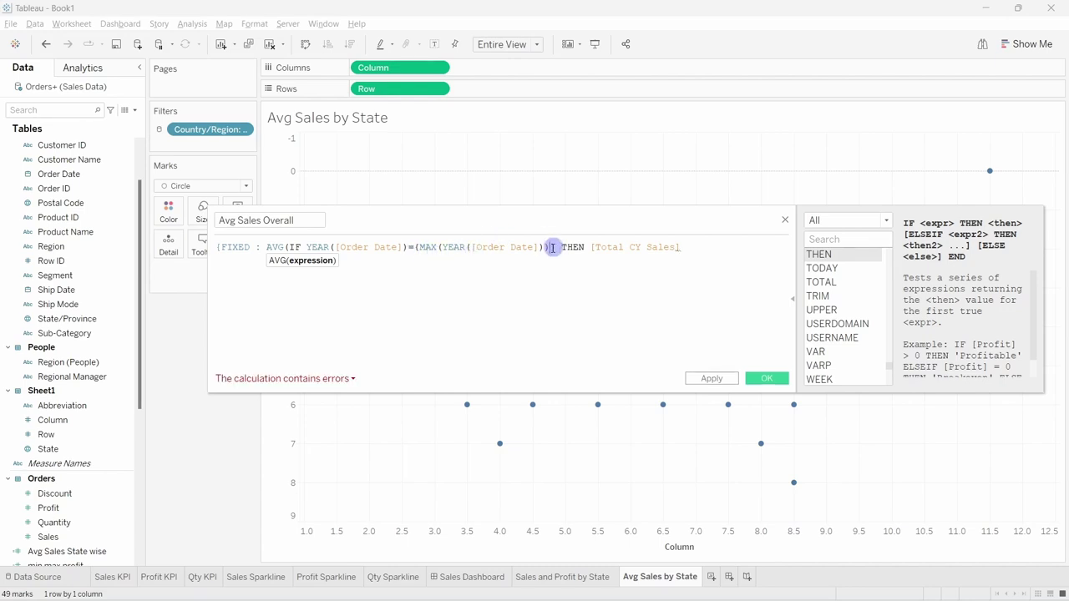
left_click(415, 248)
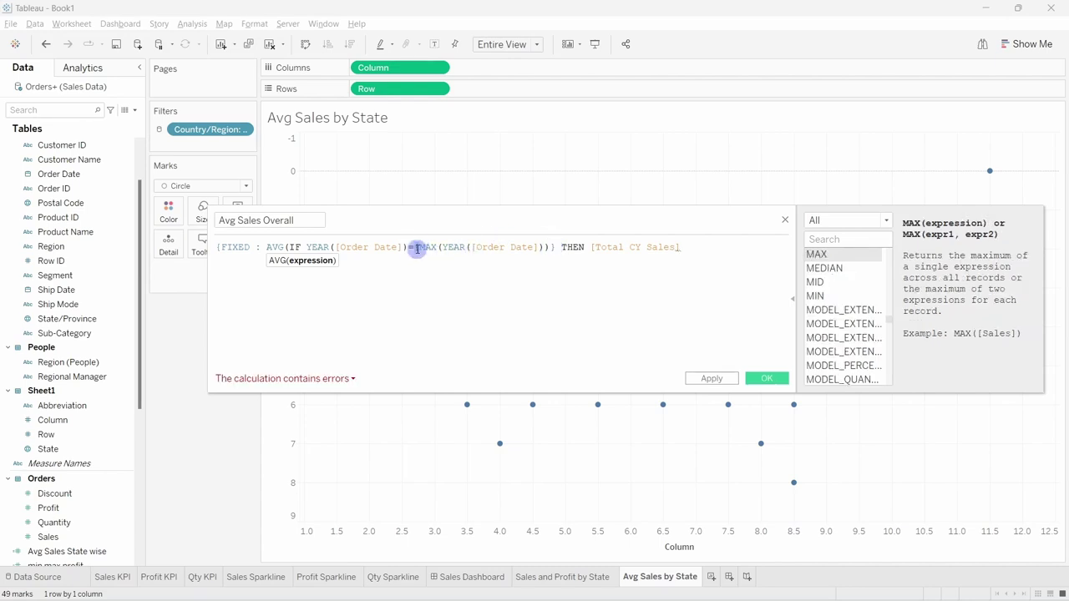
left_click(553, 248)
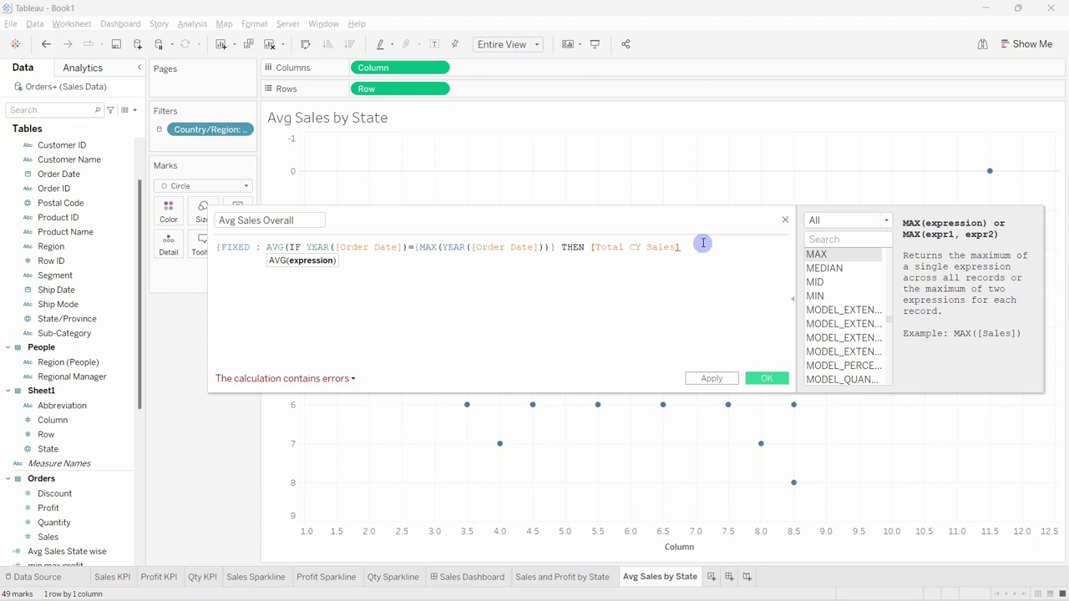
Finish the formula with END inside the AVG parentheses, close the FIXED expression and save the Avg Sales Overall field.
type(")")
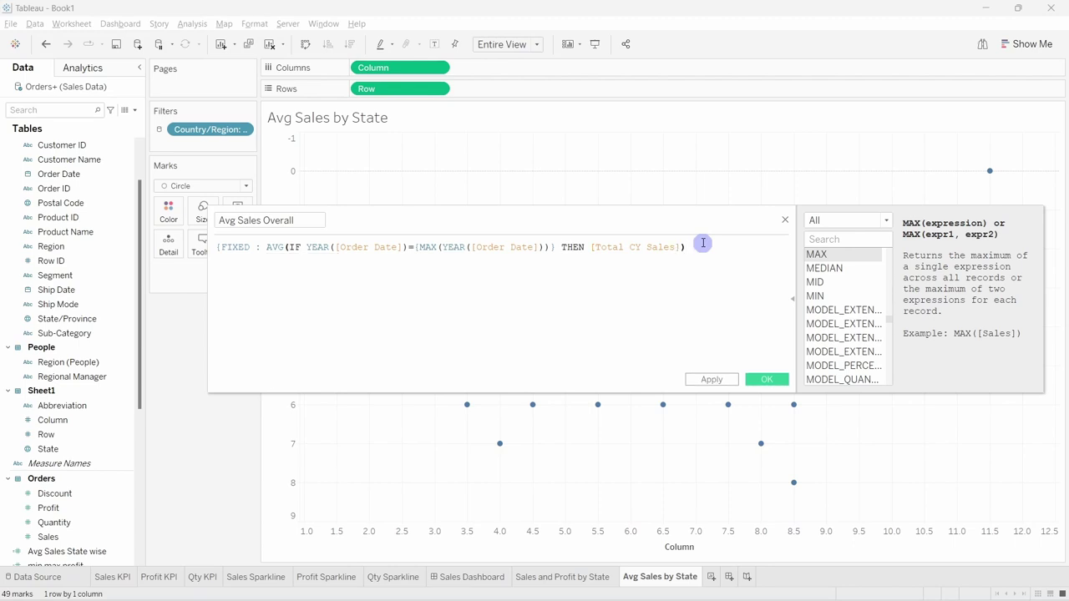
left_click(680, 248)
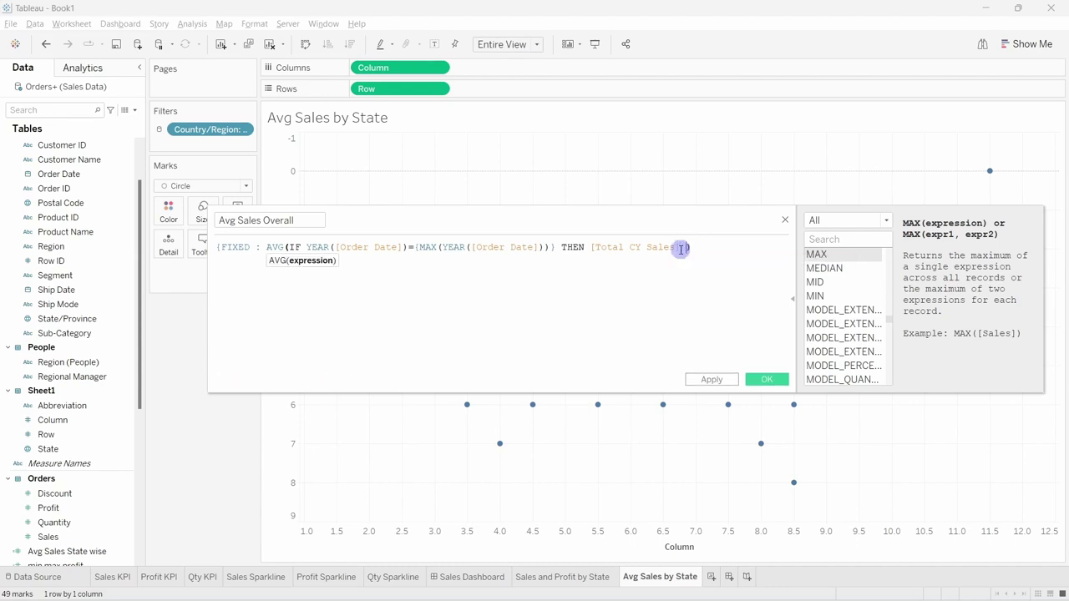
type("END")
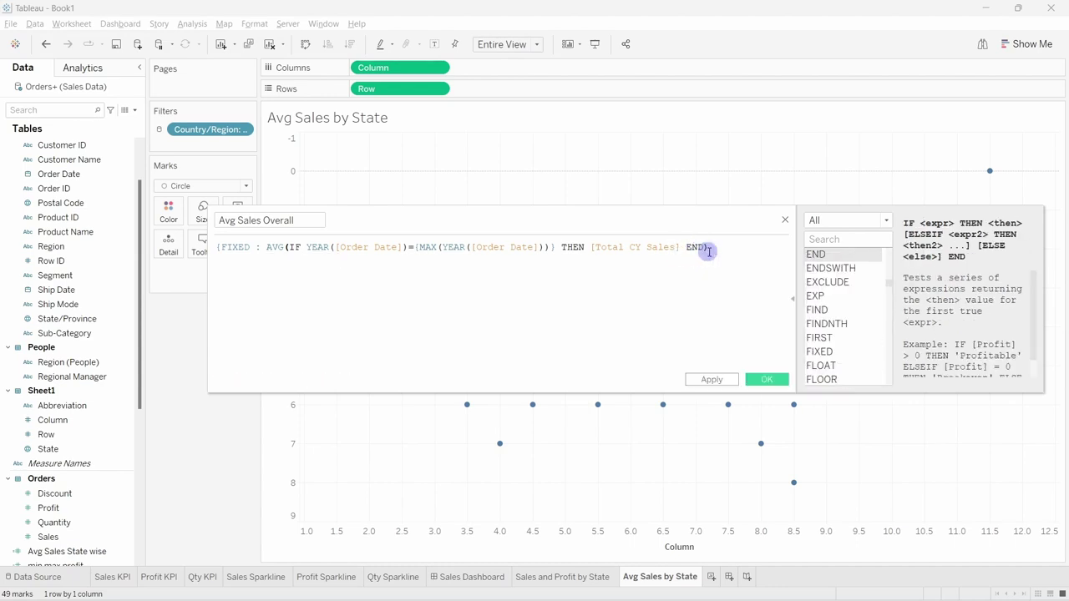
left_click(709, 249)
left_click(766, 379)
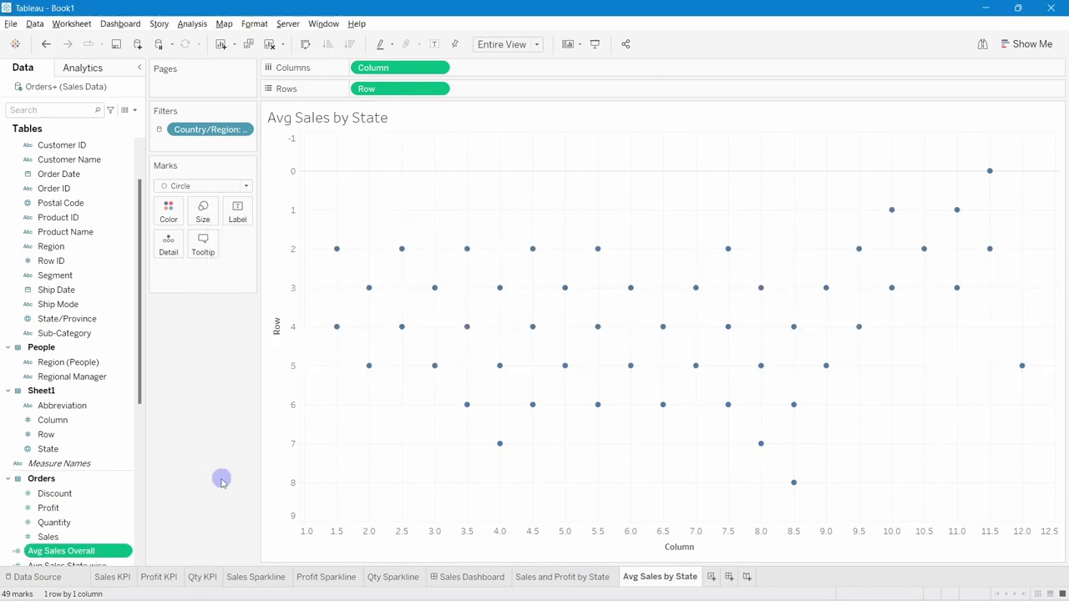
Build a text table on a new worksheet with State/Province on rows and Avg Sales Overall as the displayed value.
scroll(125, 506, "up", 2)
scroll(142, 485, "down", 2)
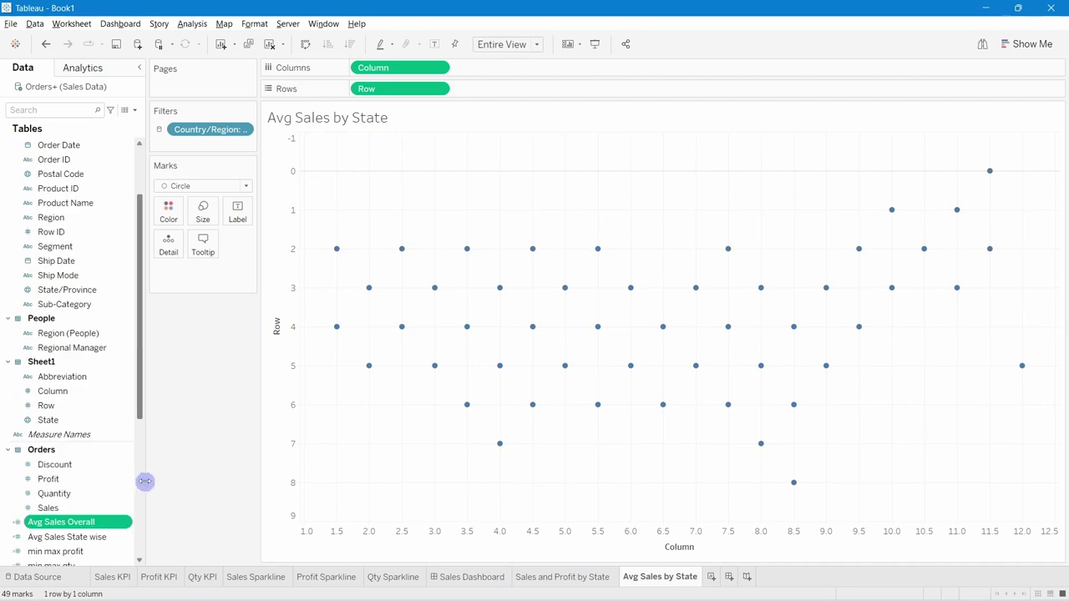
left_click(715, 578)
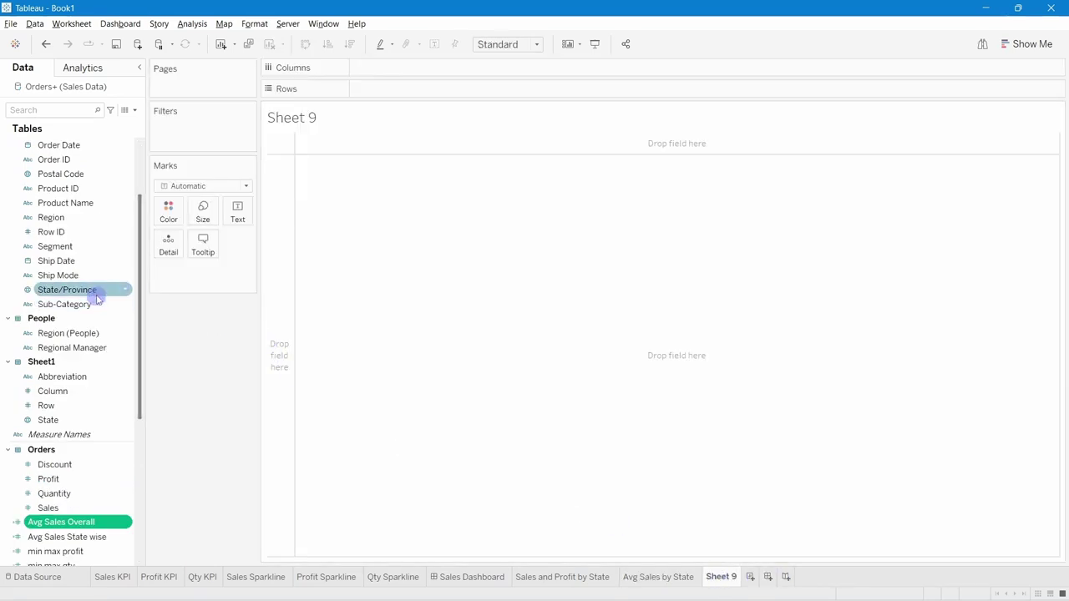
left_click_drag(83, 289, 425, 89)
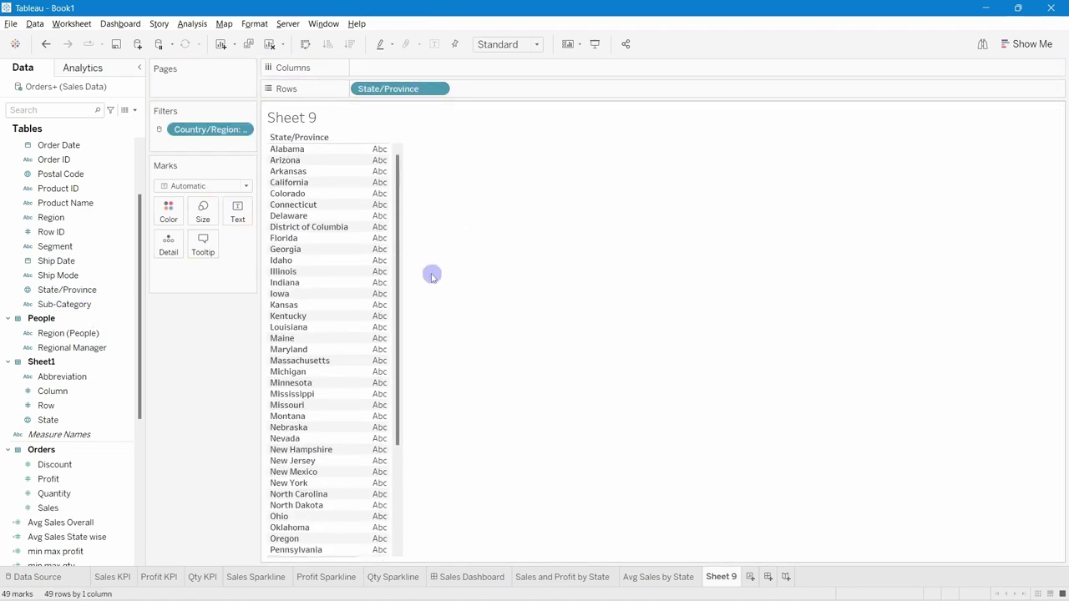
double_click(70, 523)
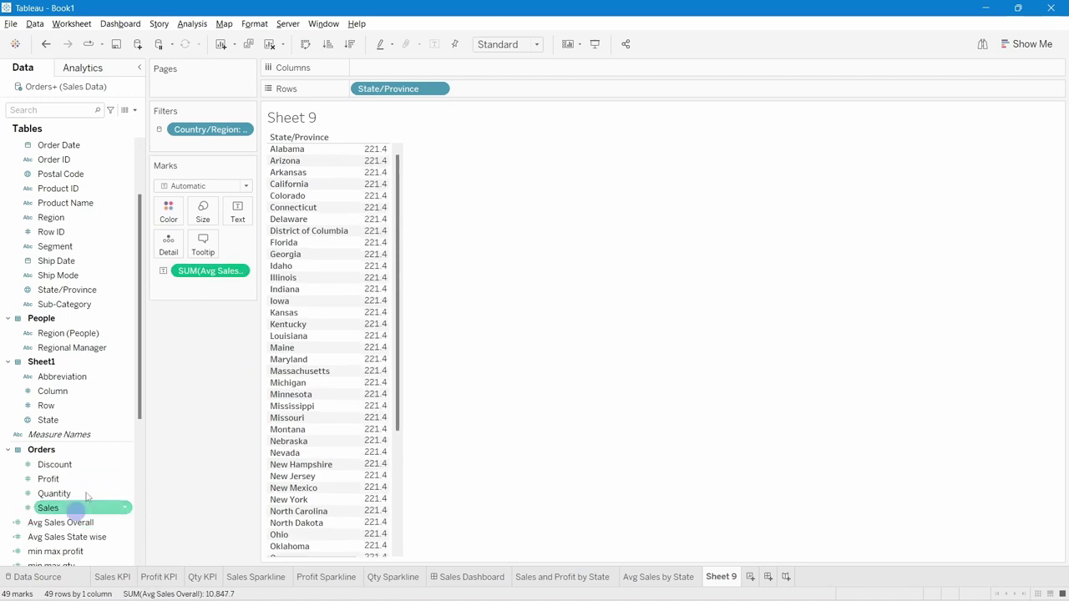
Review the formula of the Avg Sales Overall calculated field and close it without changes.
mouse_move(377, 243)
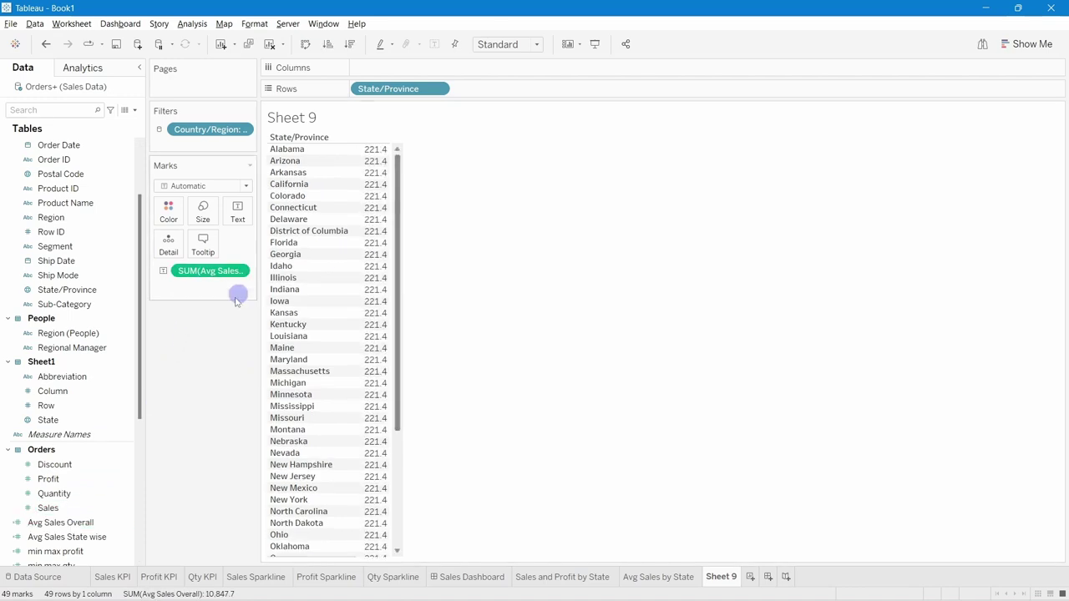
right_click(70, 526)
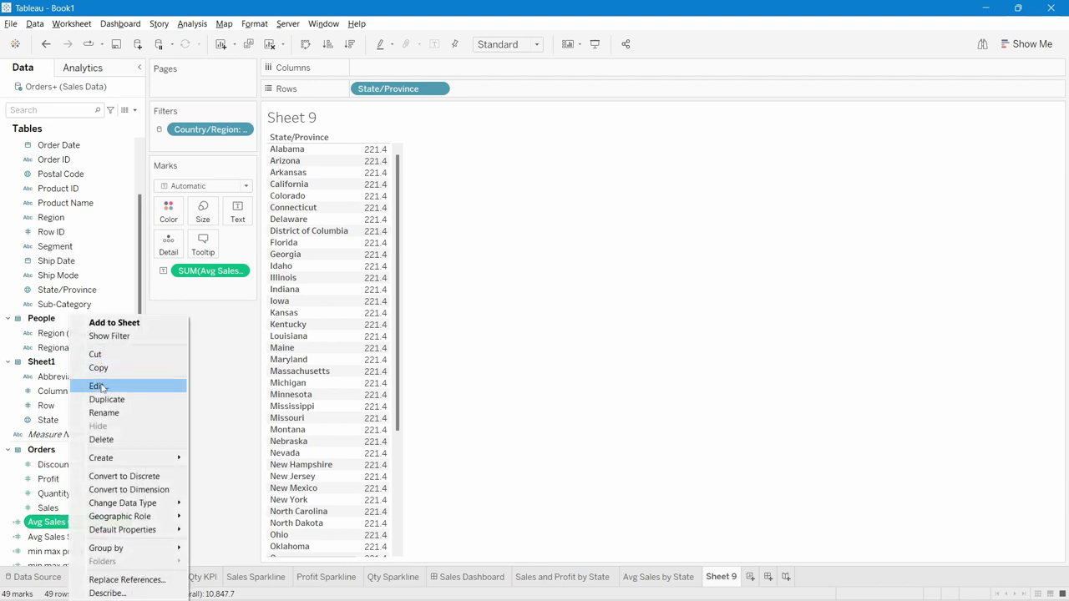
left_click(104, 386)
left_click_drag(530, 232, 536, 278)
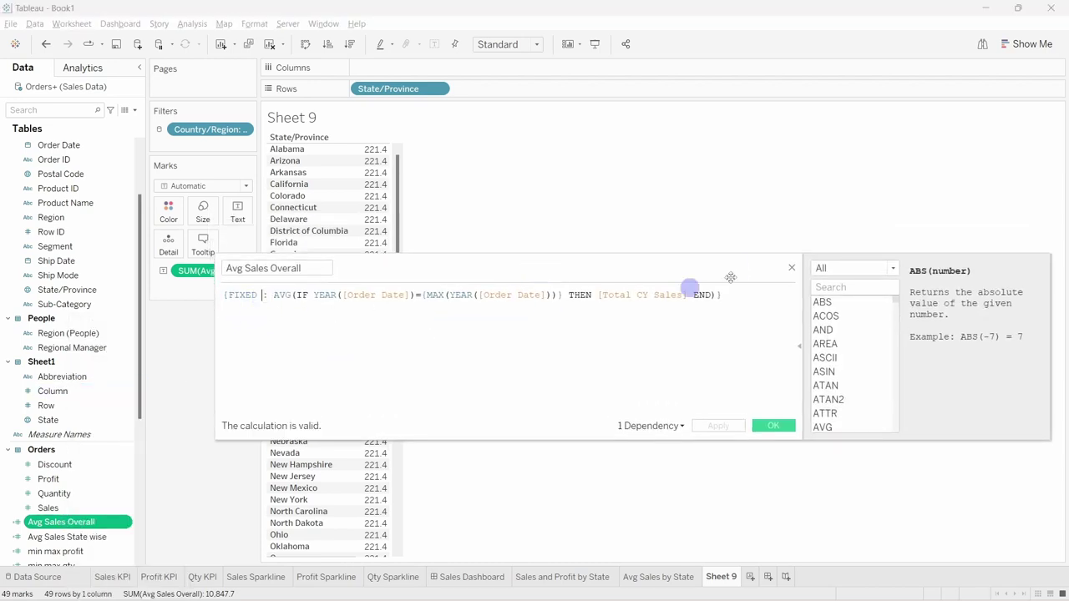
left_click(791, 267)
Add Avg Sales State wise to the test table beside Avg Sales Overall and compare the two measures per state.
left_click_drag(398, 259, 451, 198)
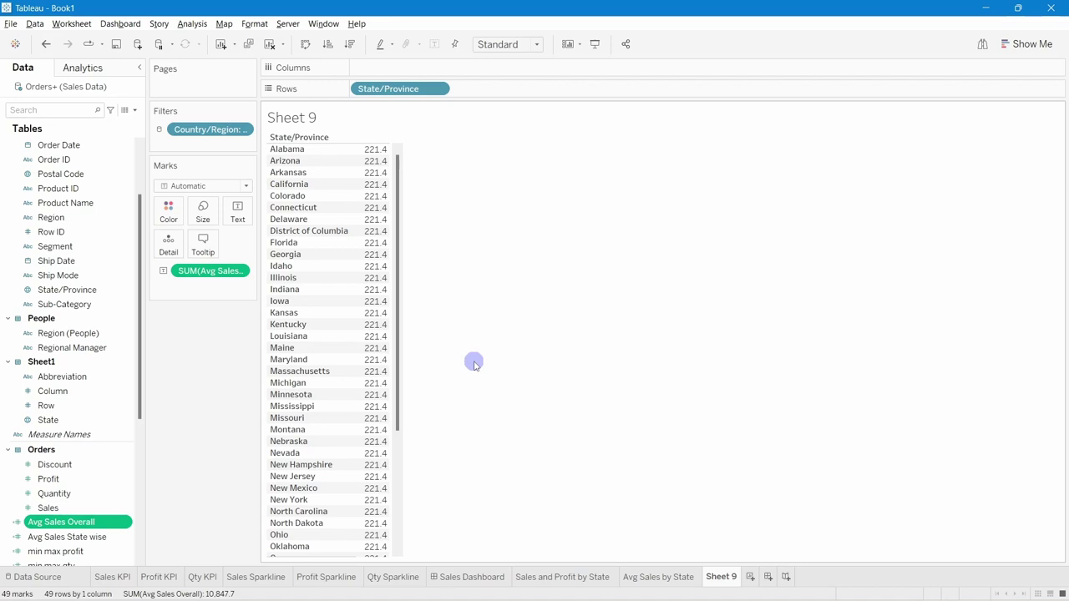
double_click(98, 539)
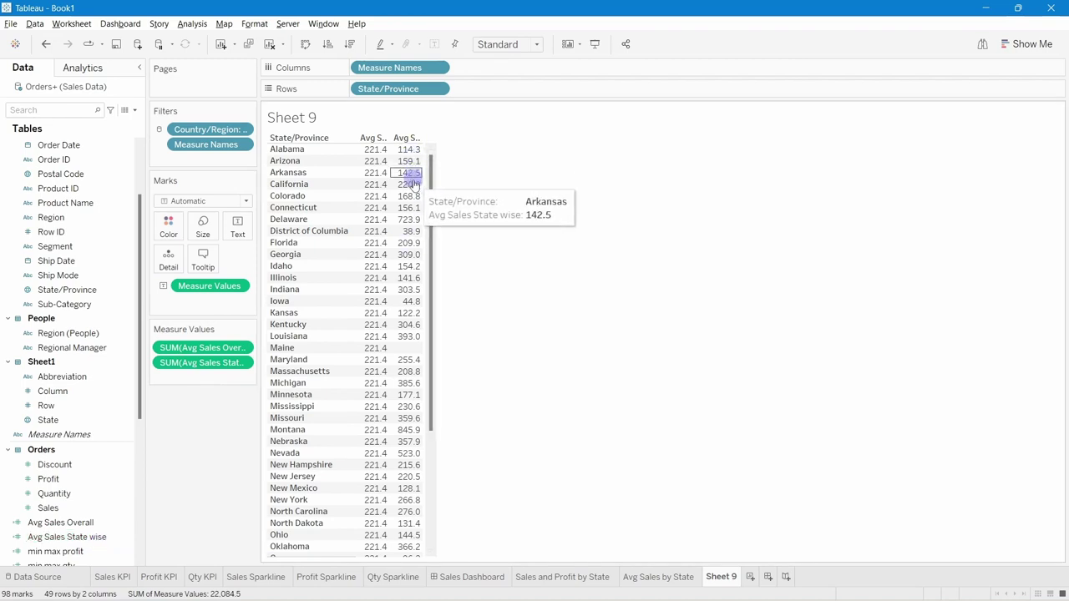
left_click_drag(436, 312, 481, 186)
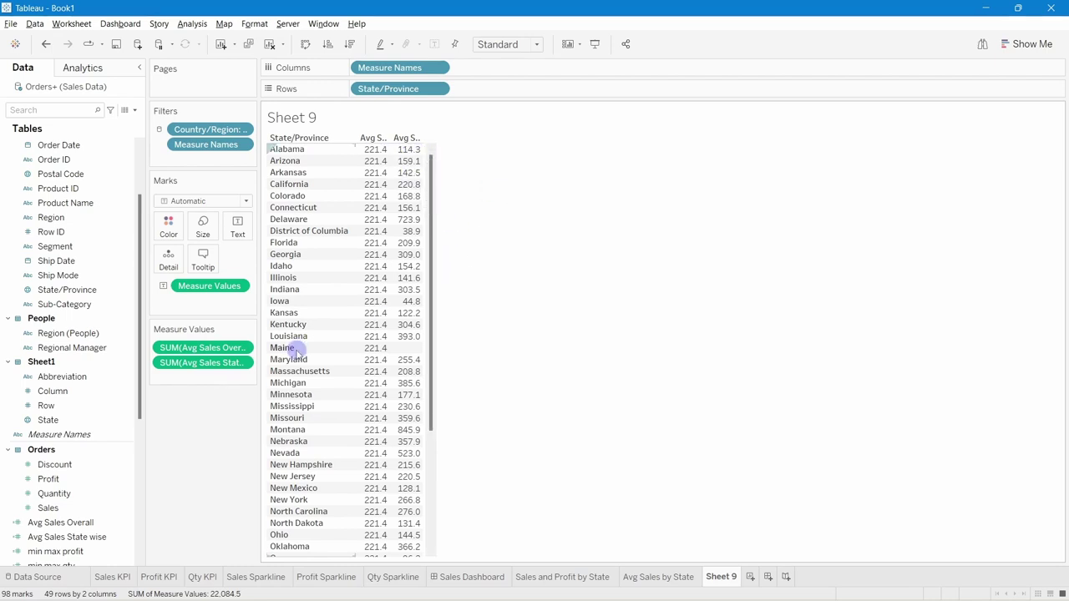
Start a new calculated field named Sales Avg Color from the Avg Sales by State worksheet.
left_click(680, 576)
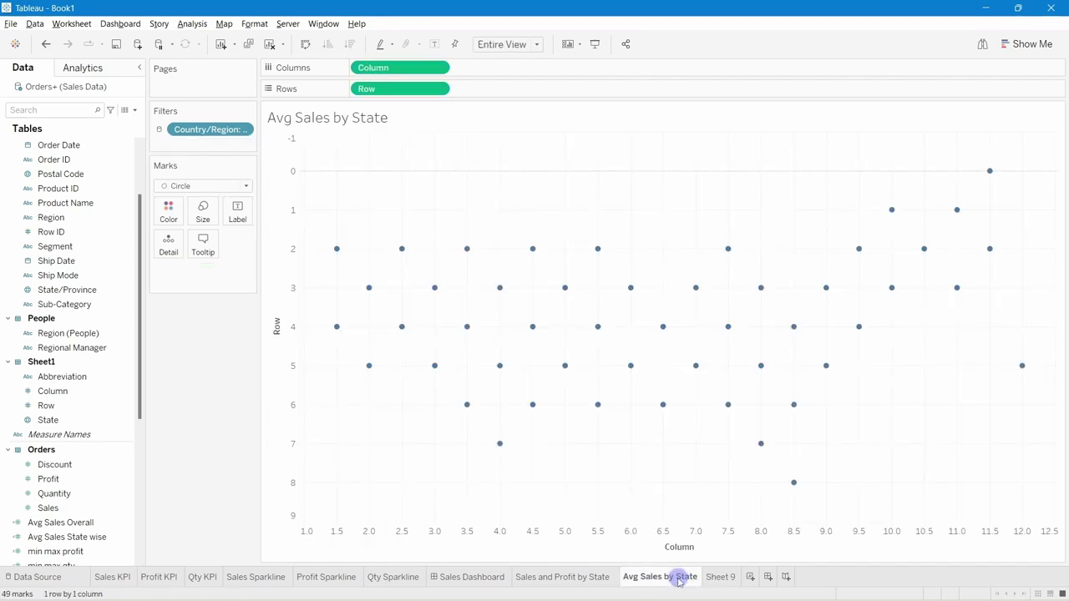
left_click(134, 110)
left_click(106, 122)
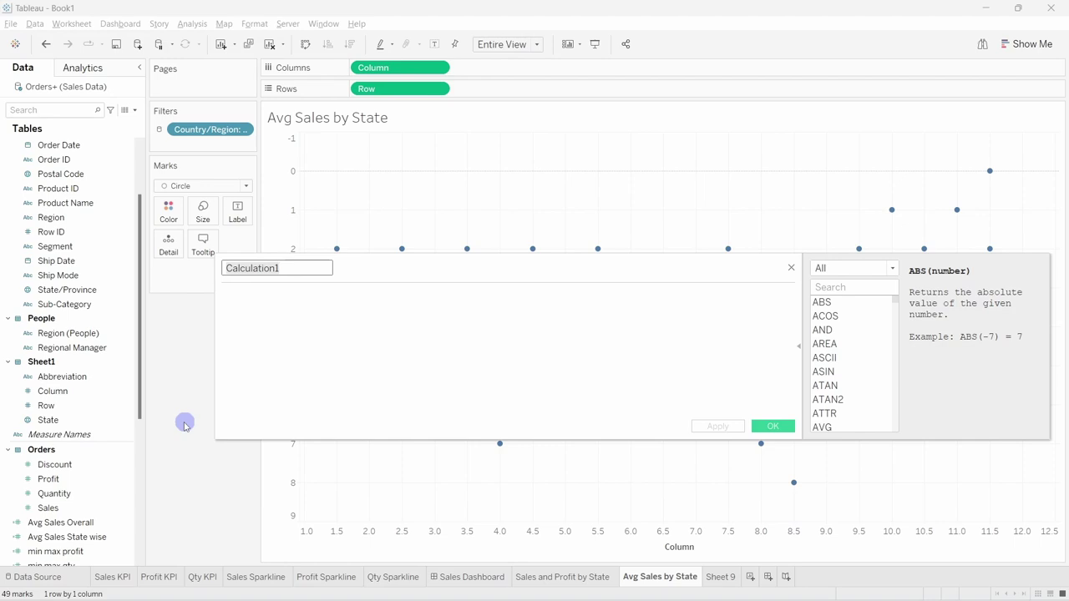
type("Sale")
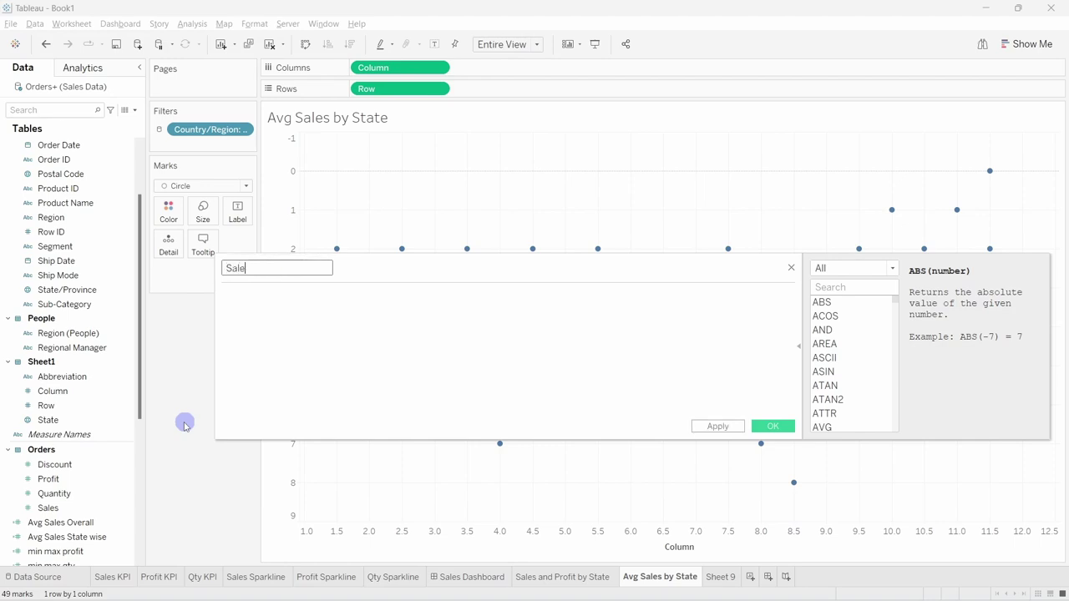
type("s Avg Color")
left_click(411, 340)
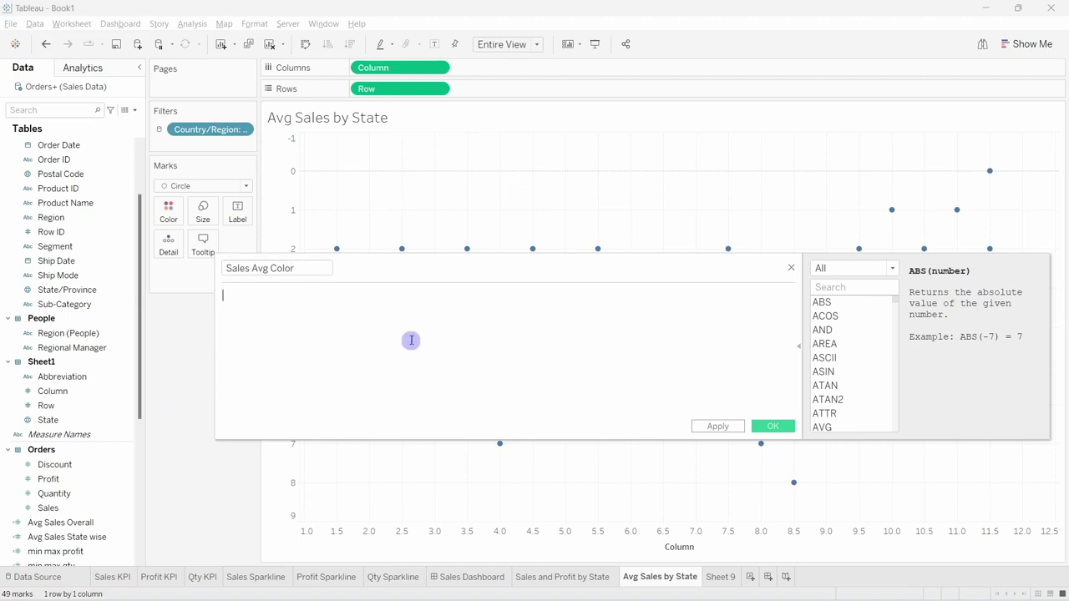
Enter the first branch of the formula: IF [Avg Sales State wise]<[Avg Sales Overall] THEN 'Below Average'.
type("IF ")
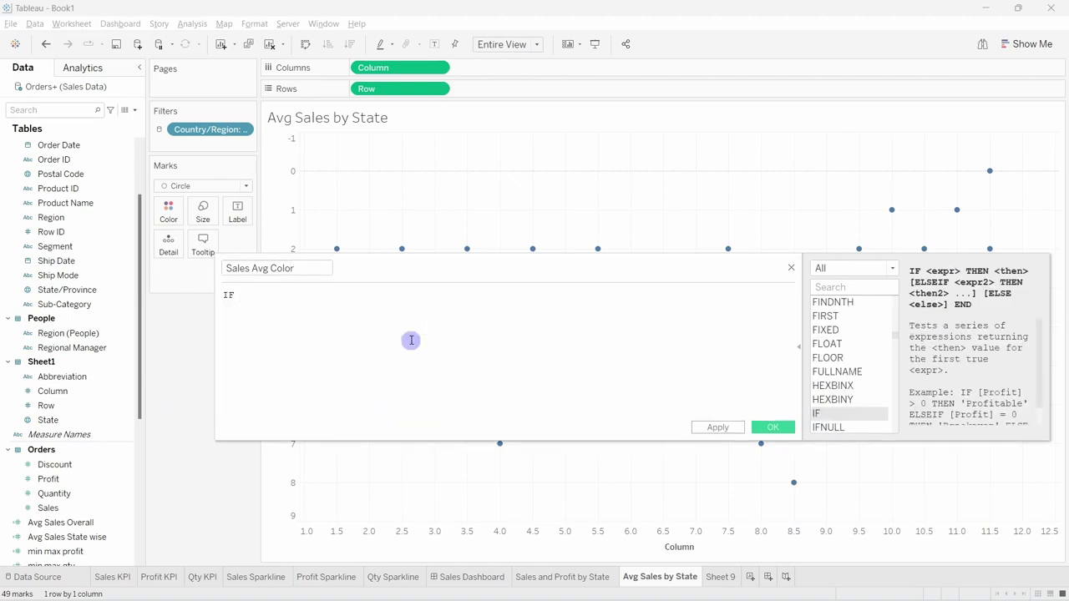
type("av")
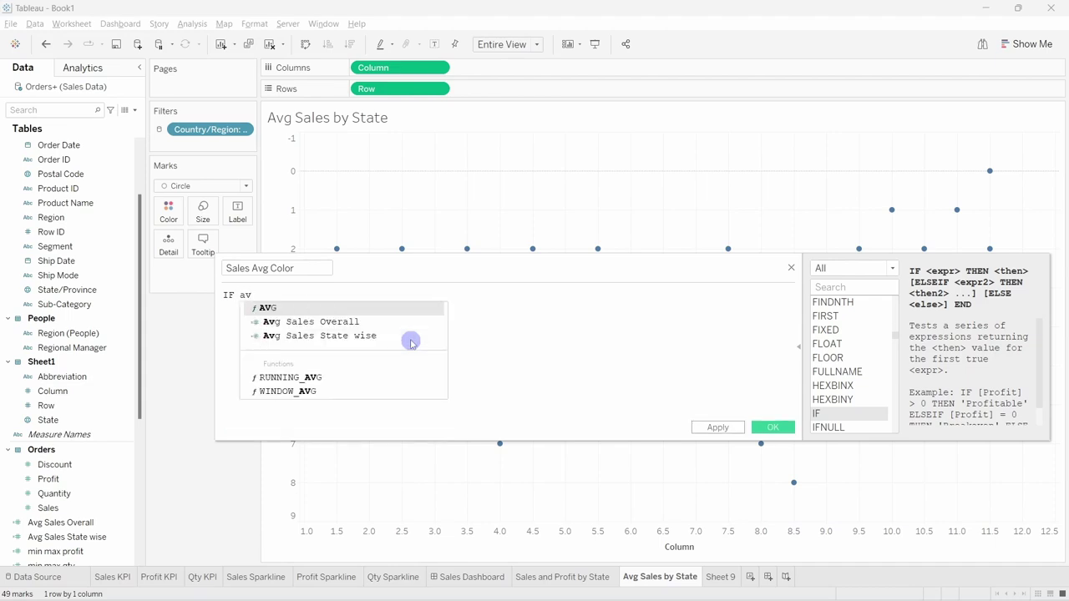
left_click(347, 336)
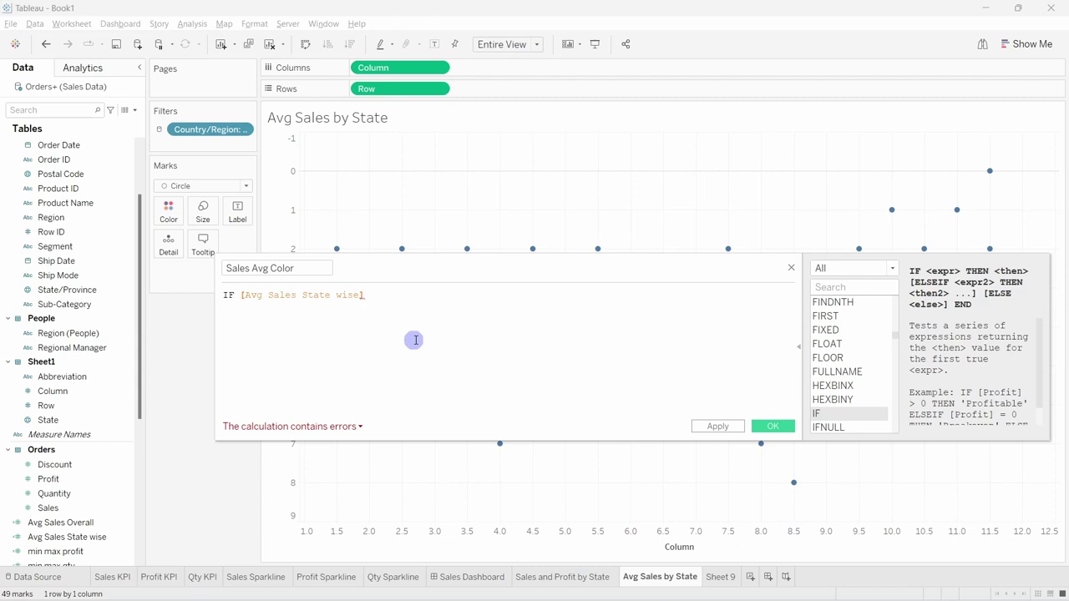
type("<avg")
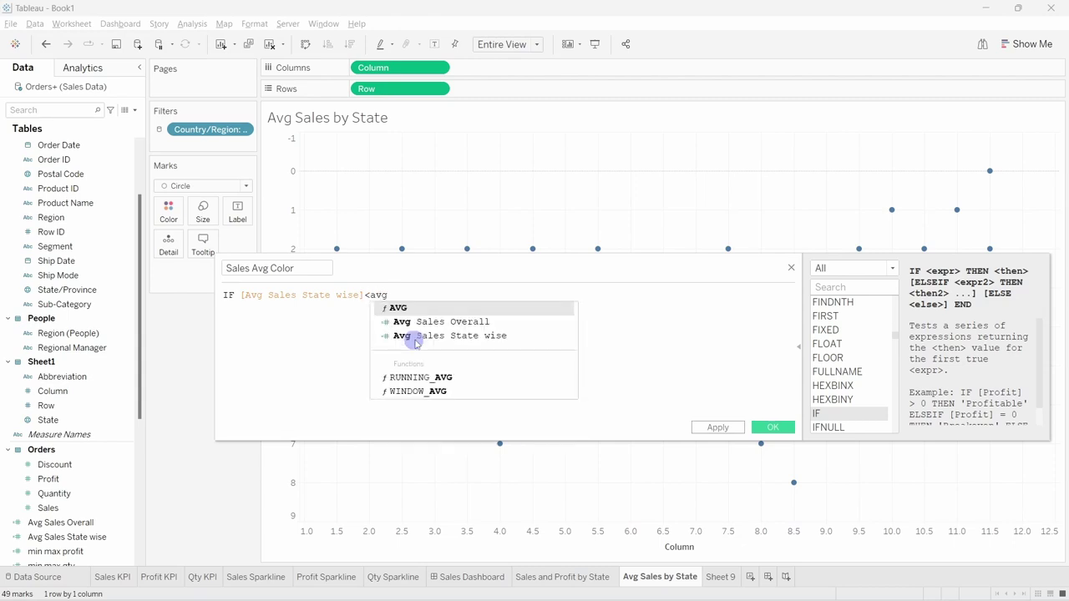
left_click(422, 324)
type("t")
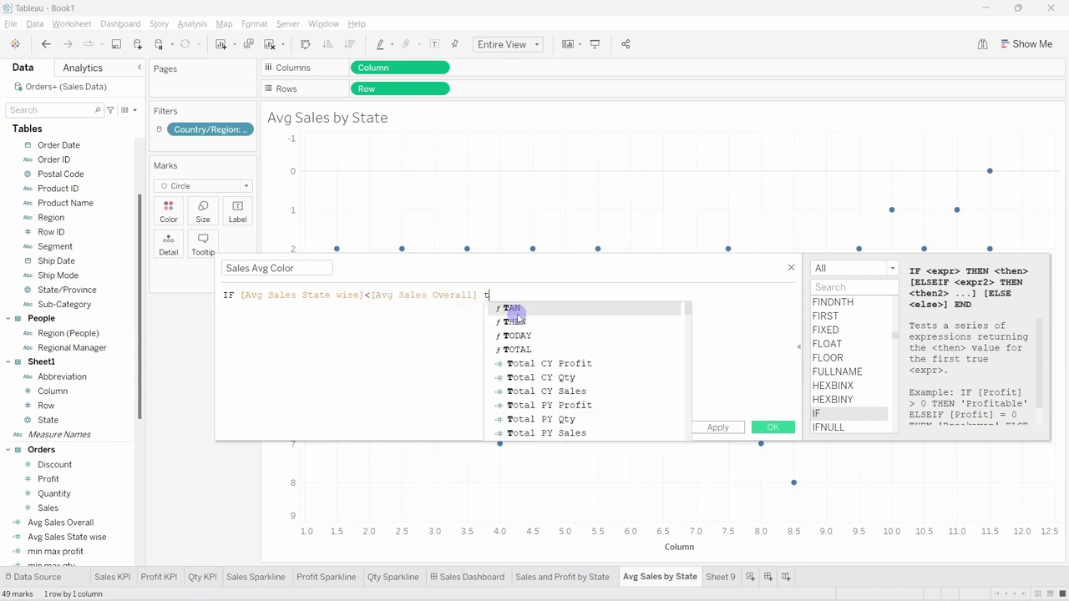
left_click(515, 322)
type("'B")
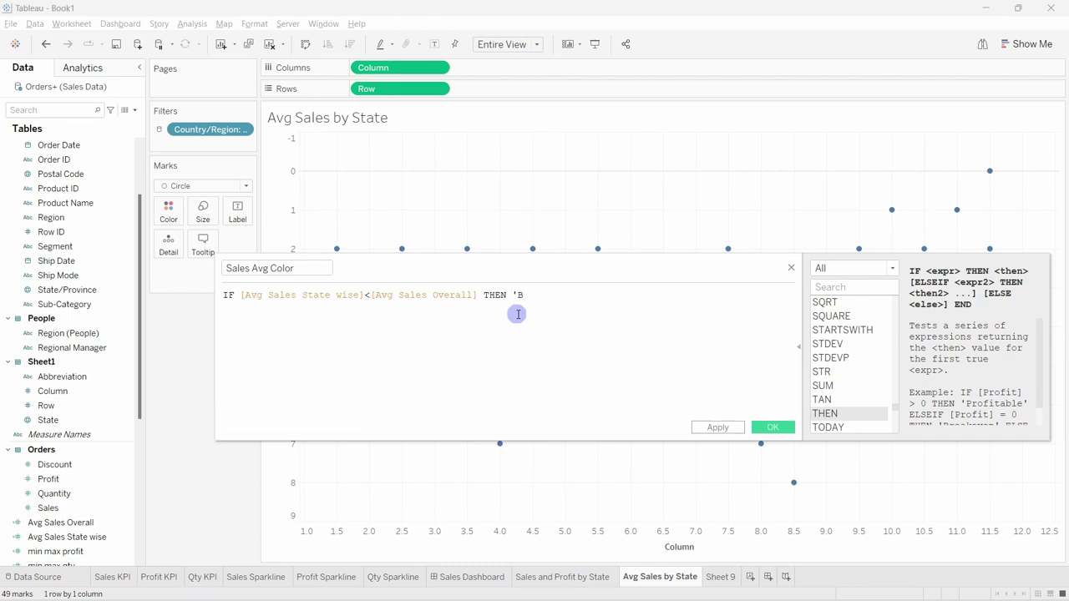
type("el")
key("Return")
Add a second branch to the formula: ELSEIF [Avg Sales State wise]>[Avg Sales Overall] THEN 'Above Average'.
type("els")
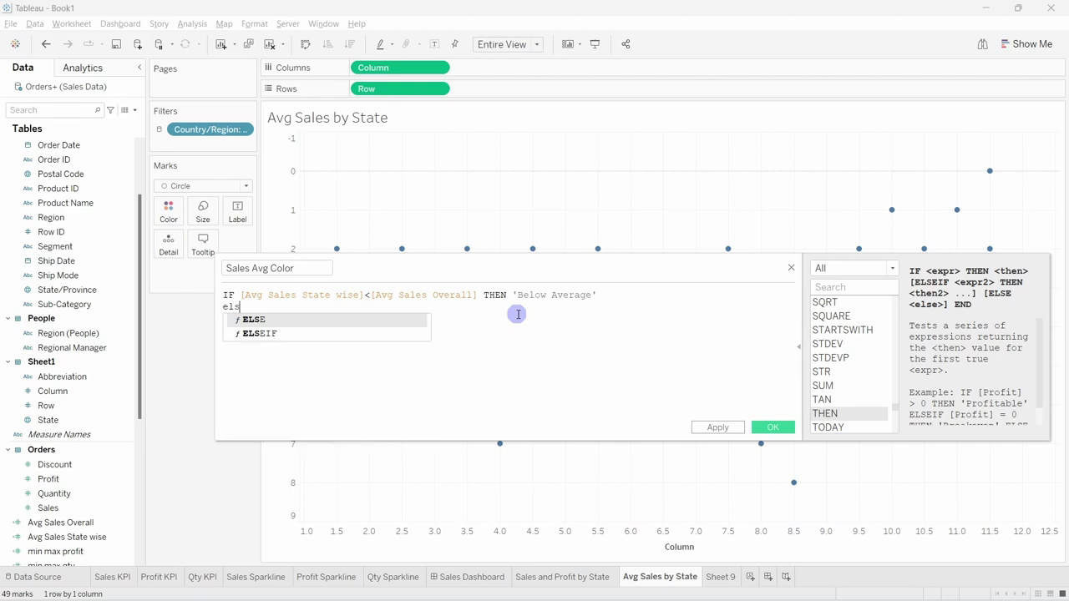
key("Return")
key("BackSpace")
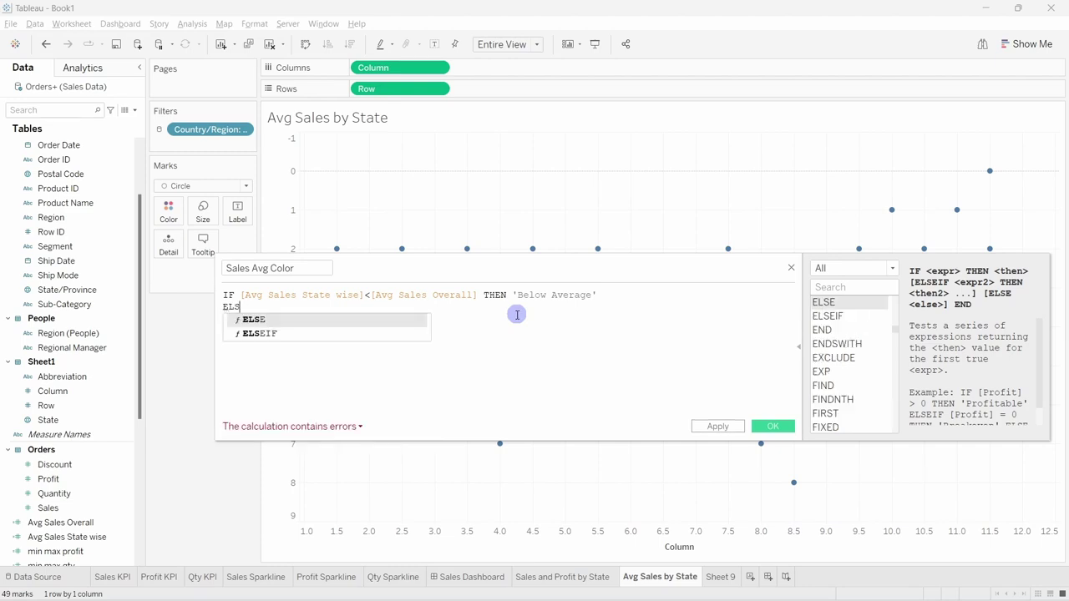
left_click(399, 335)
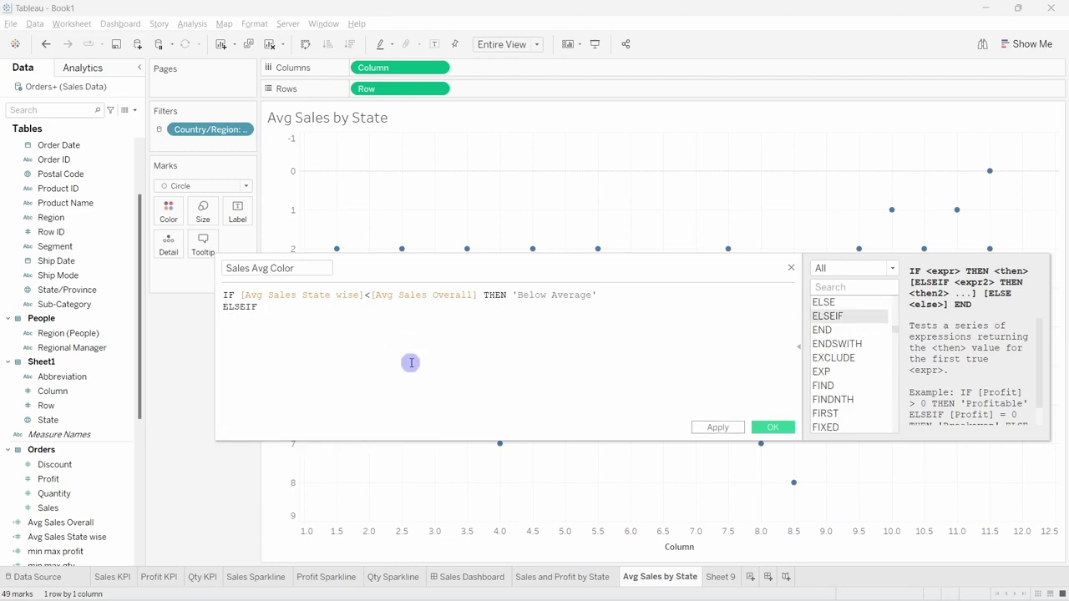
type("avg")
left_click(401, 349)
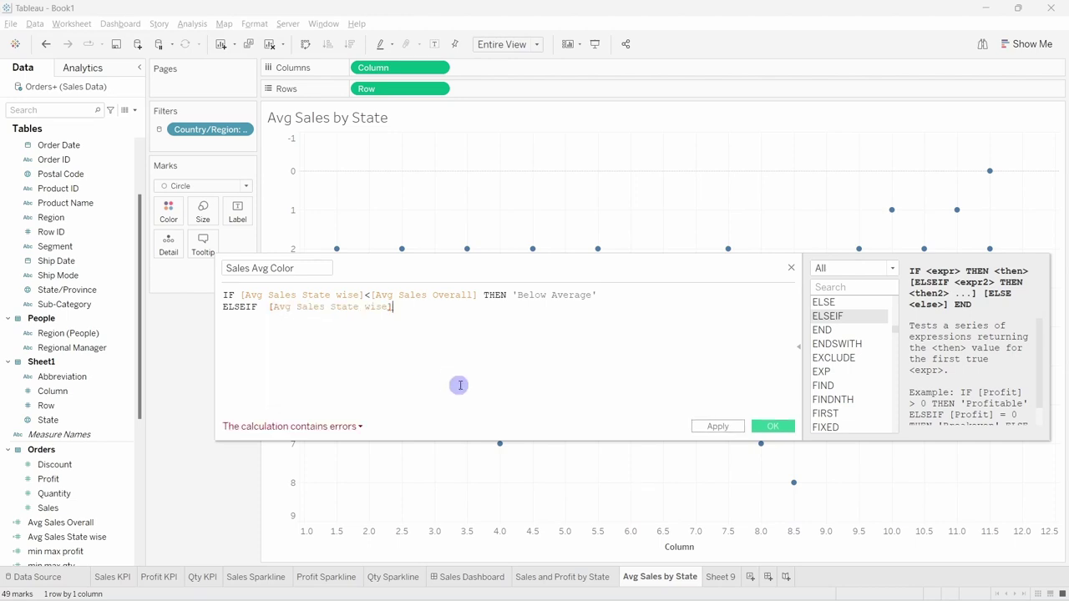
type(">avg")
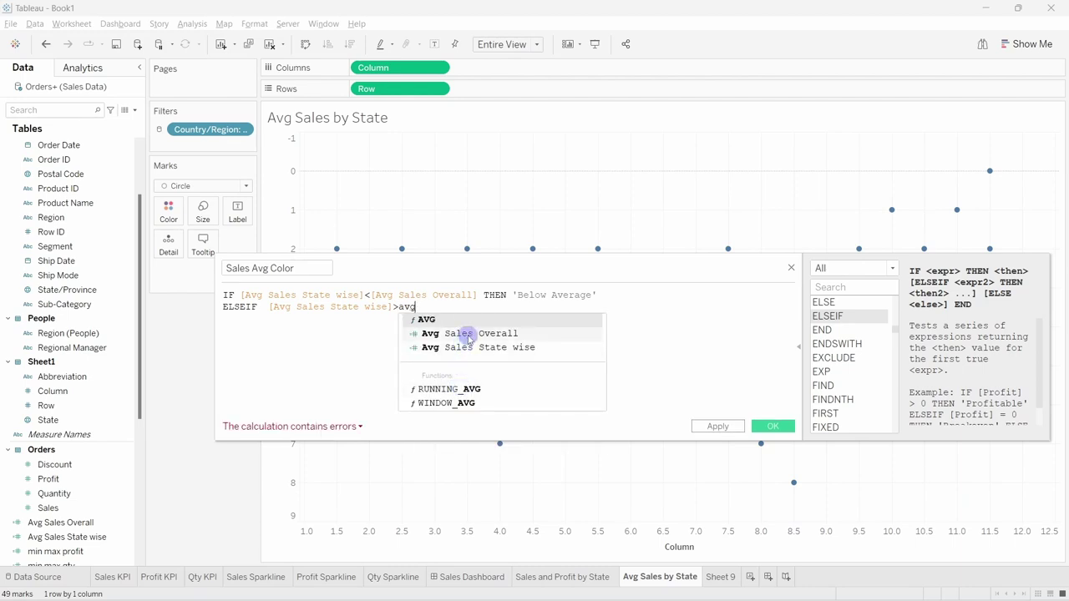
left_click(466, 333)
type("THEN 'Above Average")
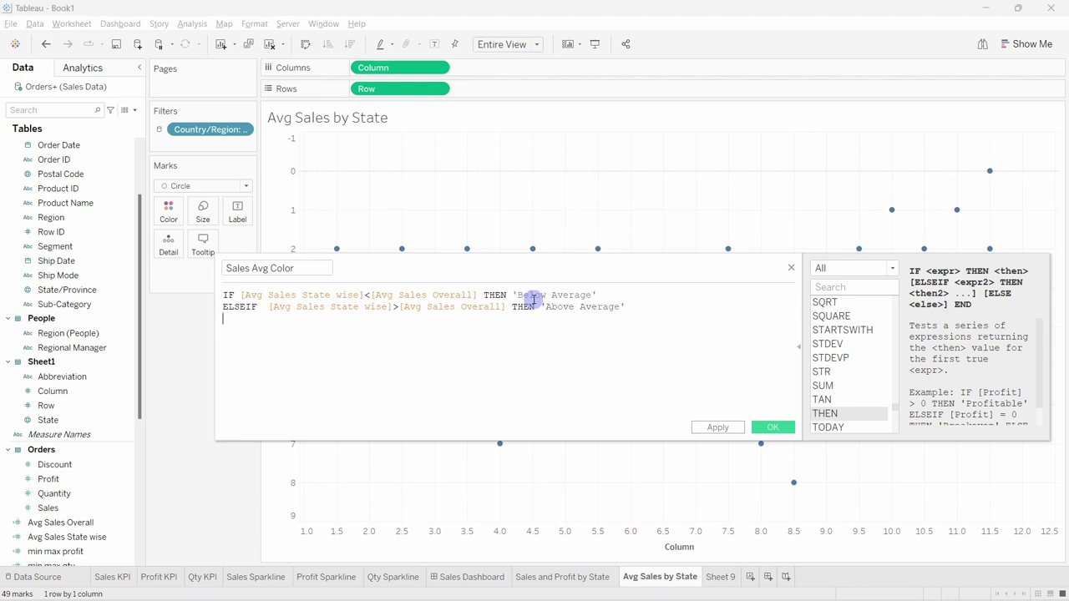
Add a third ELSEIF branch reusing the copied comparison with =, returning 'Equal to Avg'.
type("el")
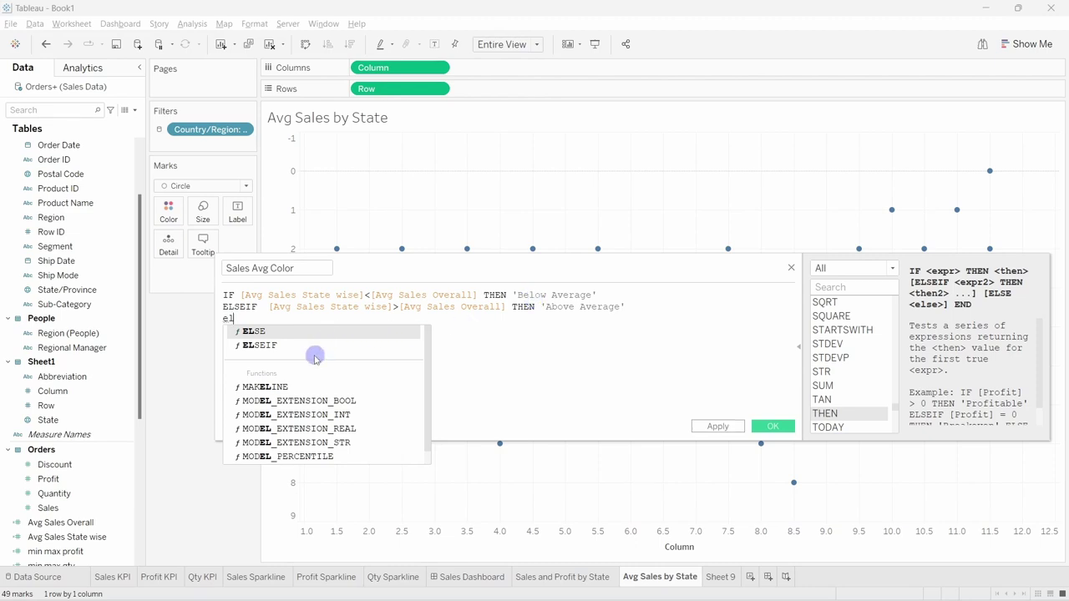
left_click(312, 345)
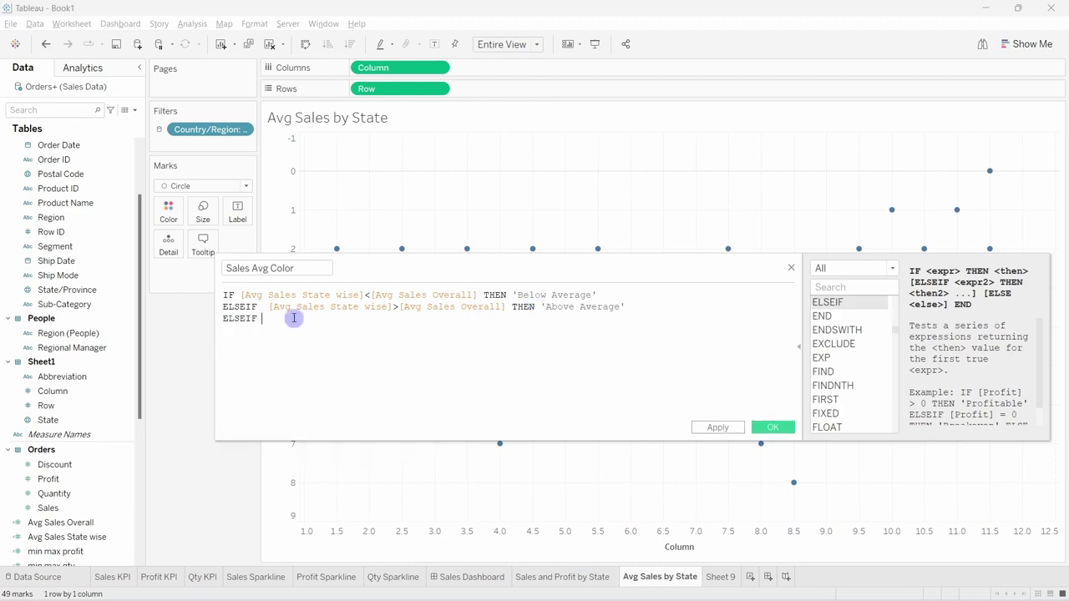
left_click_drag(269, 307, 507, 307)
key("ctrl+c")
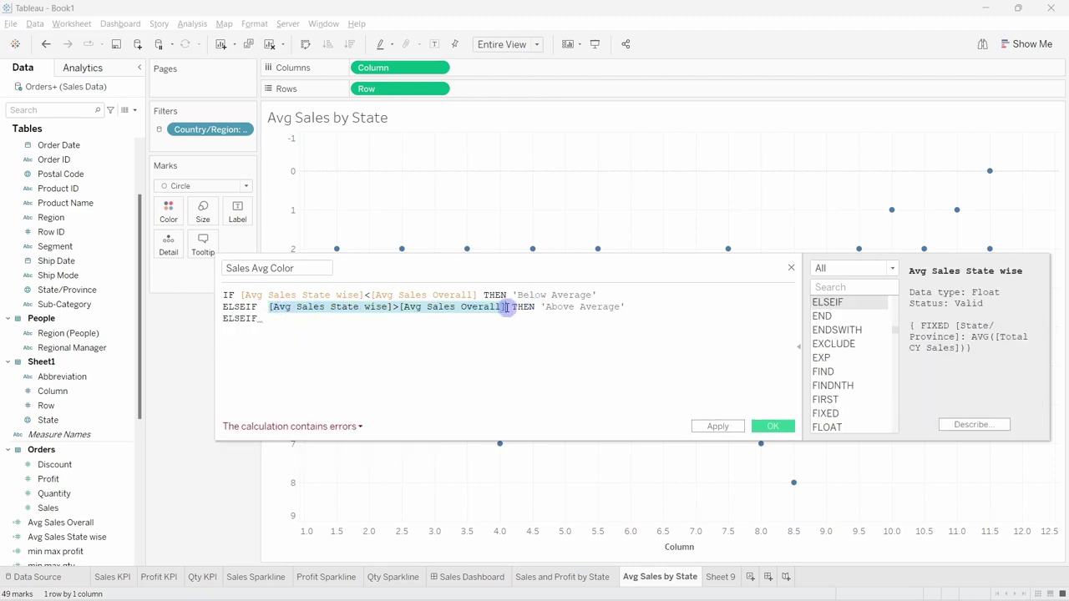
left_click(448, 318)
key("ctrl+v")
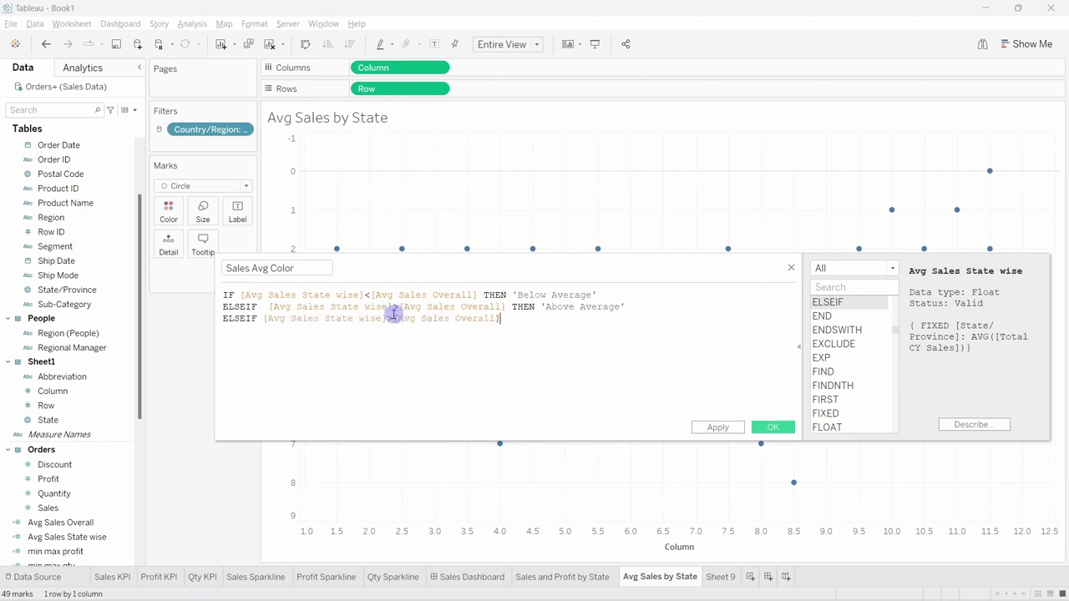
double_click(389, 318)
type("=")
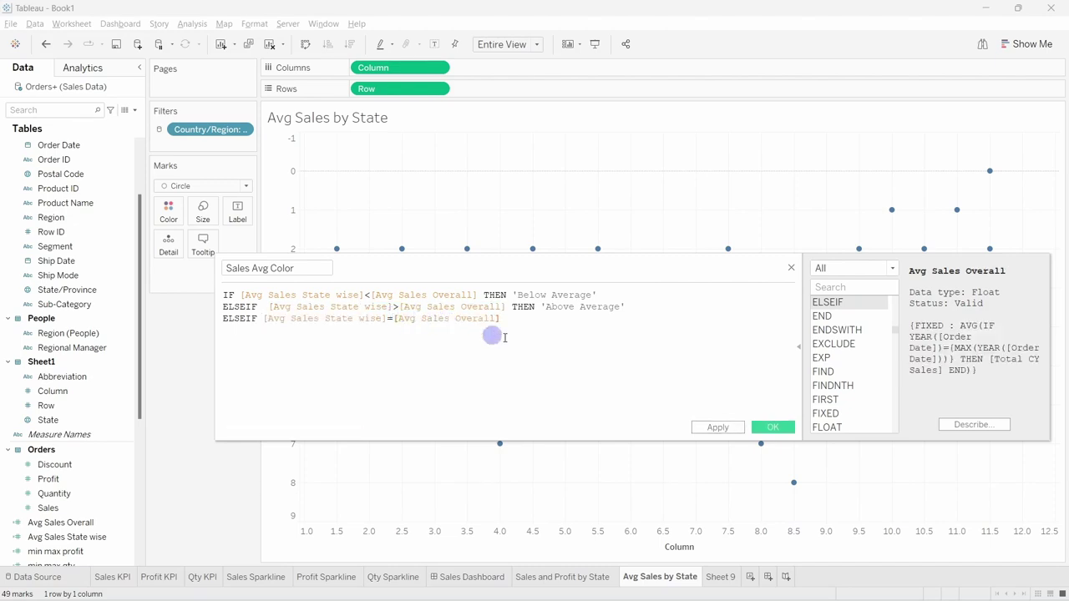
type(" THEN 'Equal to Avg")
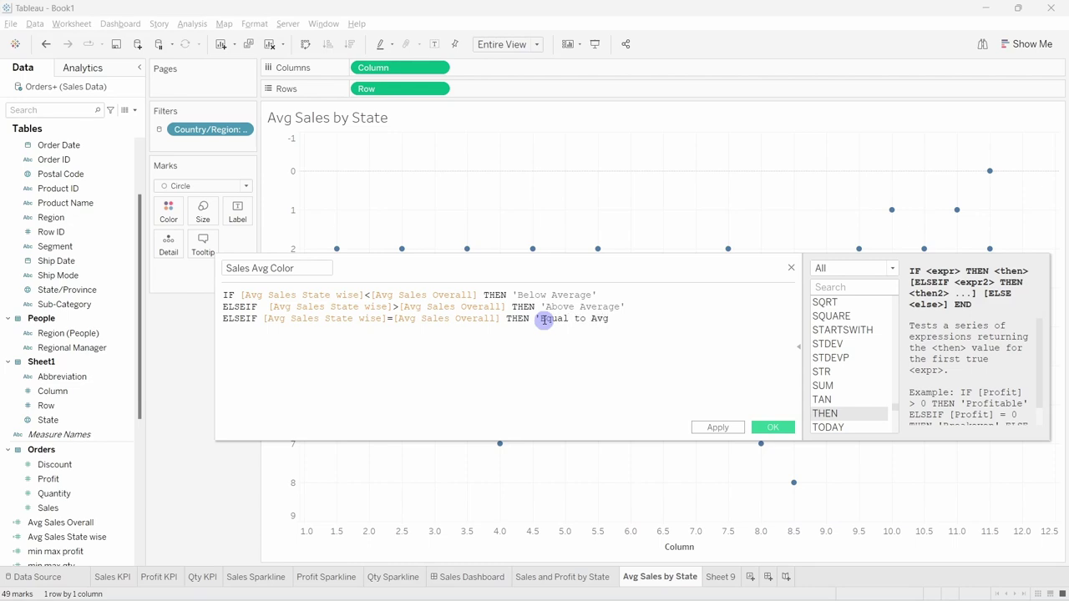
Finish the formula with END and save the Sales Avg Color field.
type("ELSE")
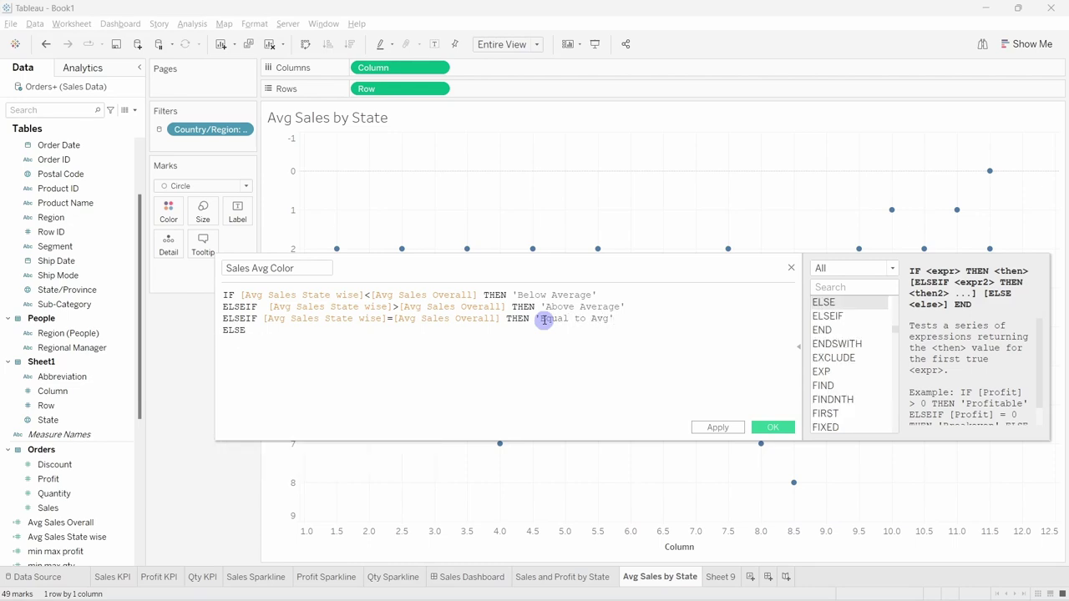
key("BackSpace")
key("BackSpace")
key("BackSpace")
type("ND")
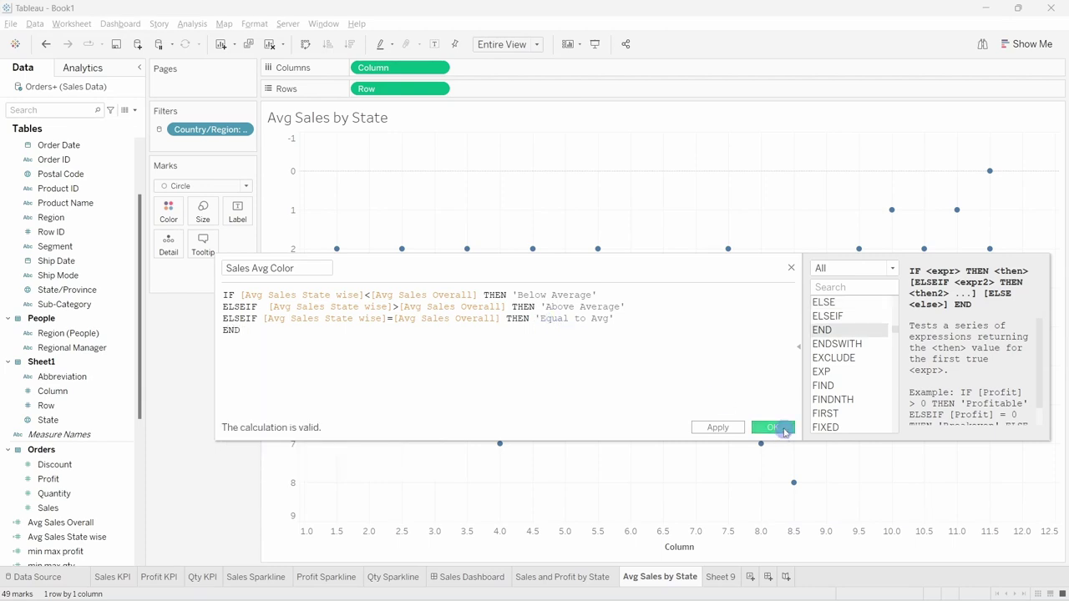
left_click(773, 427)
Color the map's circles by Sales Avg Color and add State/Province to their tooltip.
left_click_drag(85, 435, 171, 216)
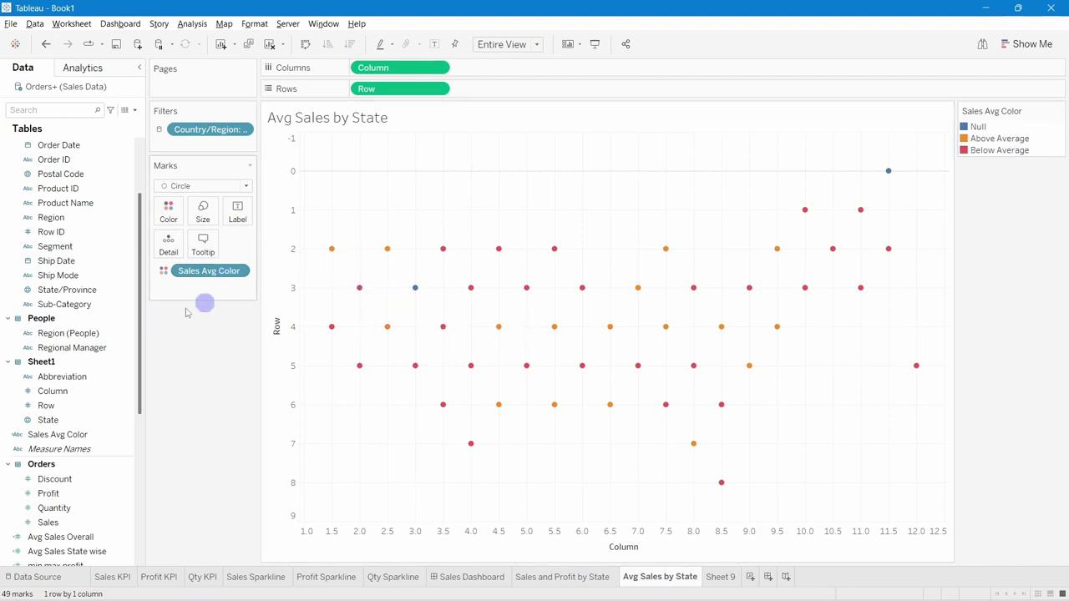
scroll(104, 304, "up", 2)
scroll(105, 304, "up", 1)
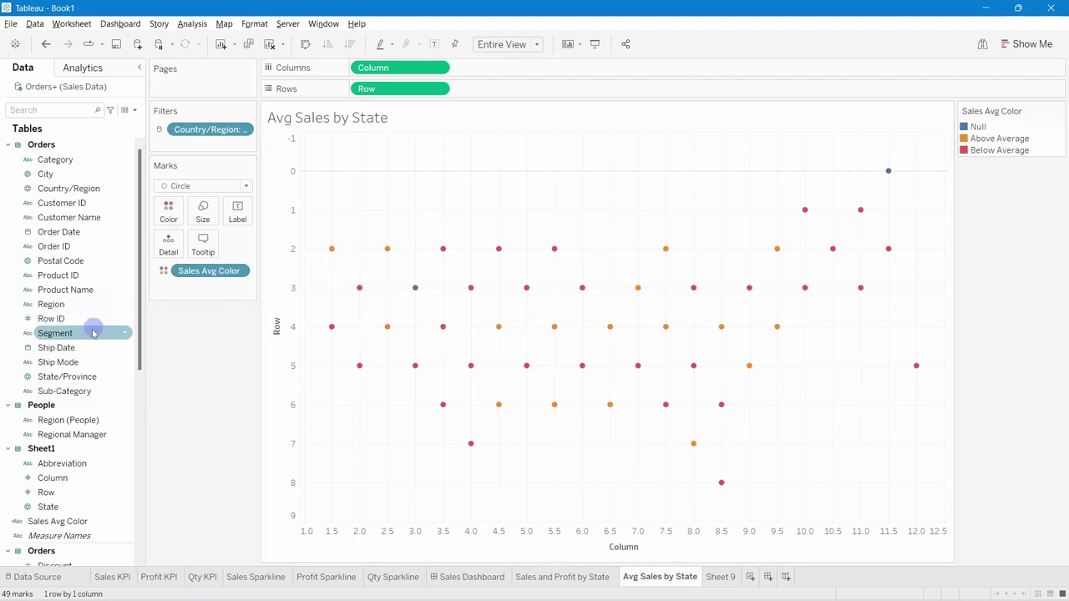
scroll(76, 365, "down", 2)
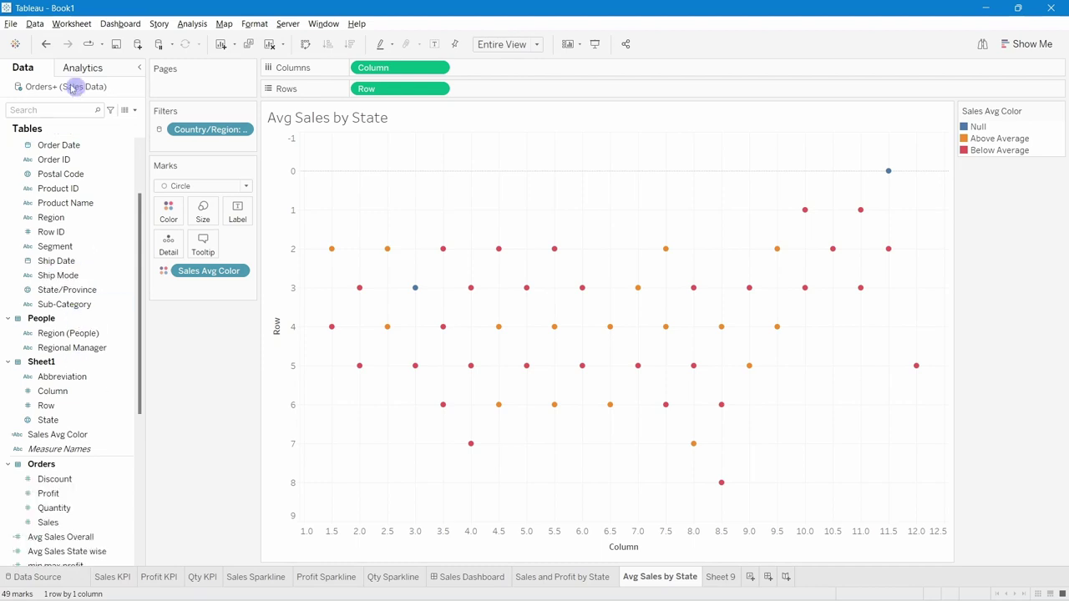
left_click(44, 106)
type("st")
left_click_drag(67, 203, 202, 247)
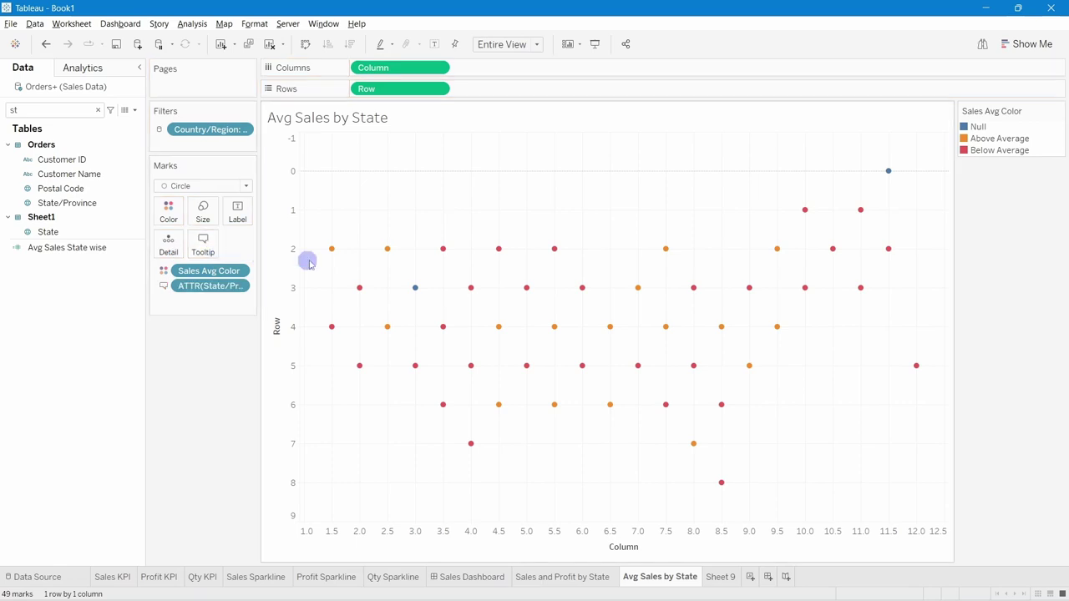
mouse_move(337, 259)
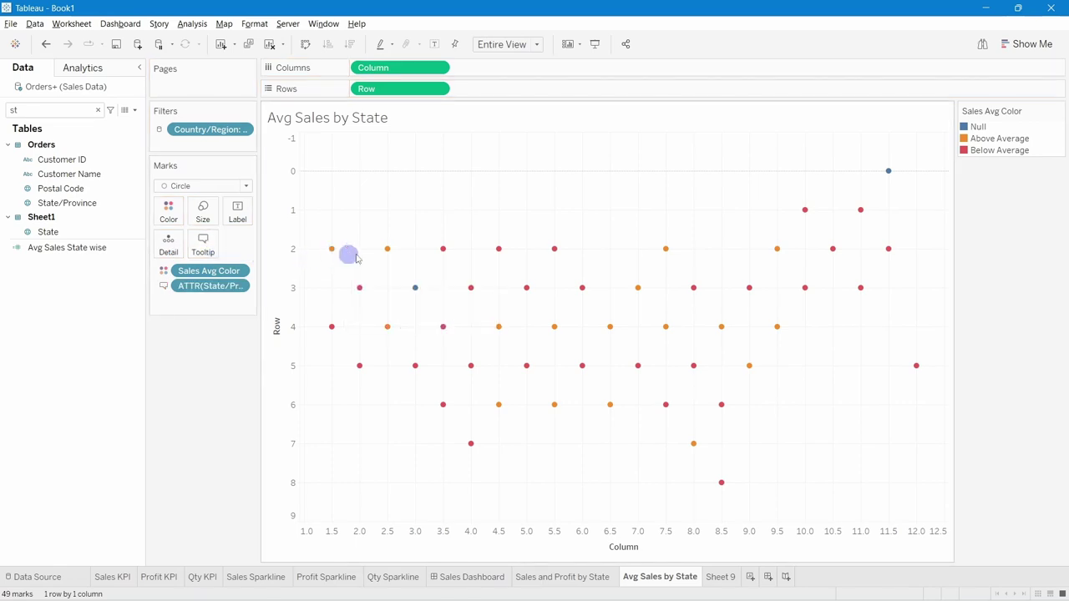
Slightly enlarge the circles on the state map.
mouse_move(359, 292)
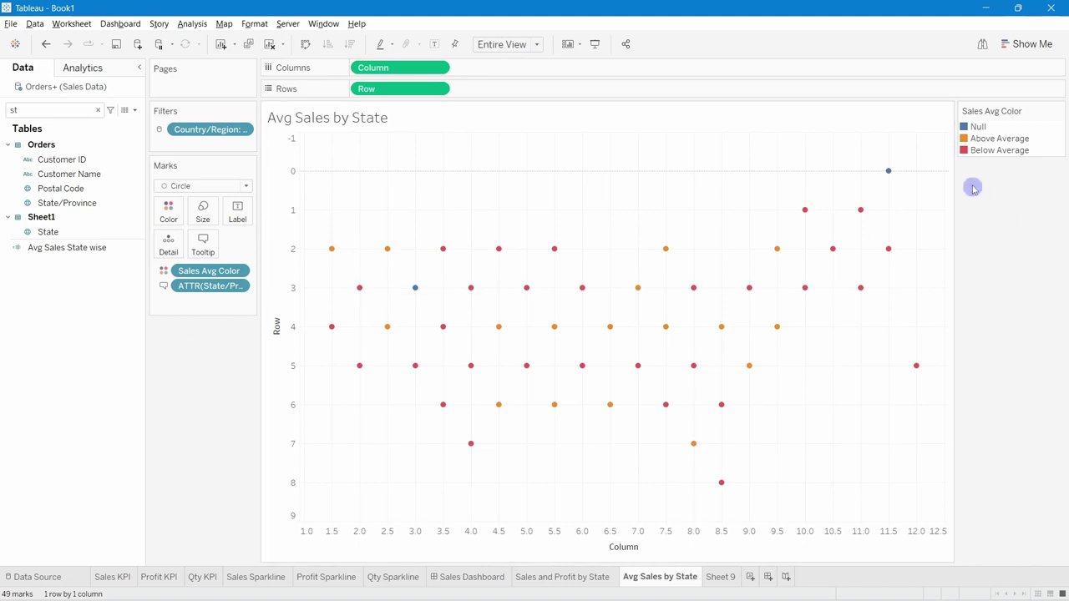
left_click(213, 218)
left_click(222, 243)
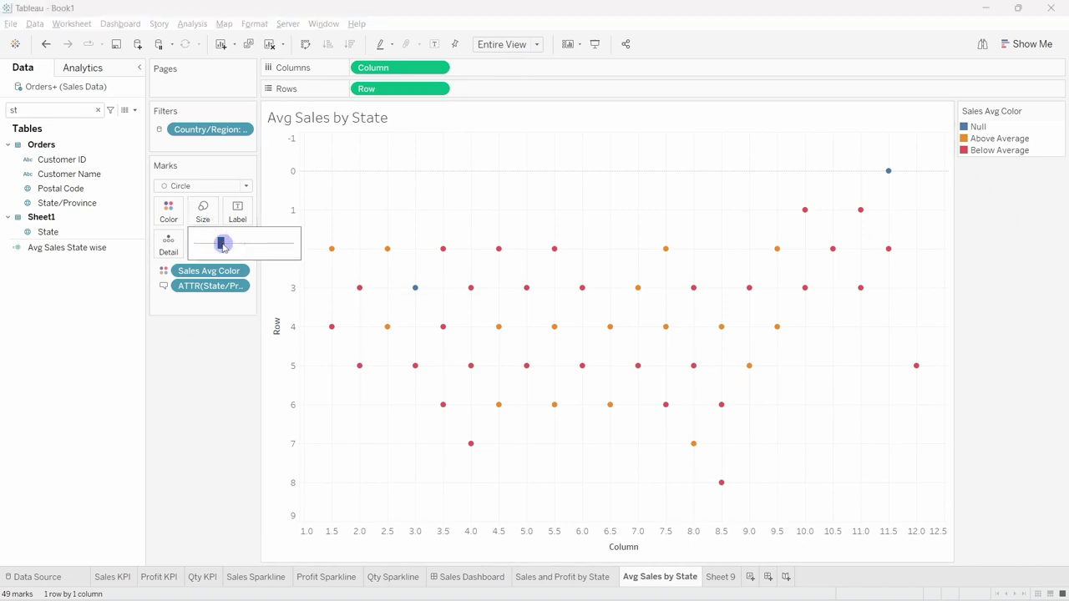
left_click(222, 416)
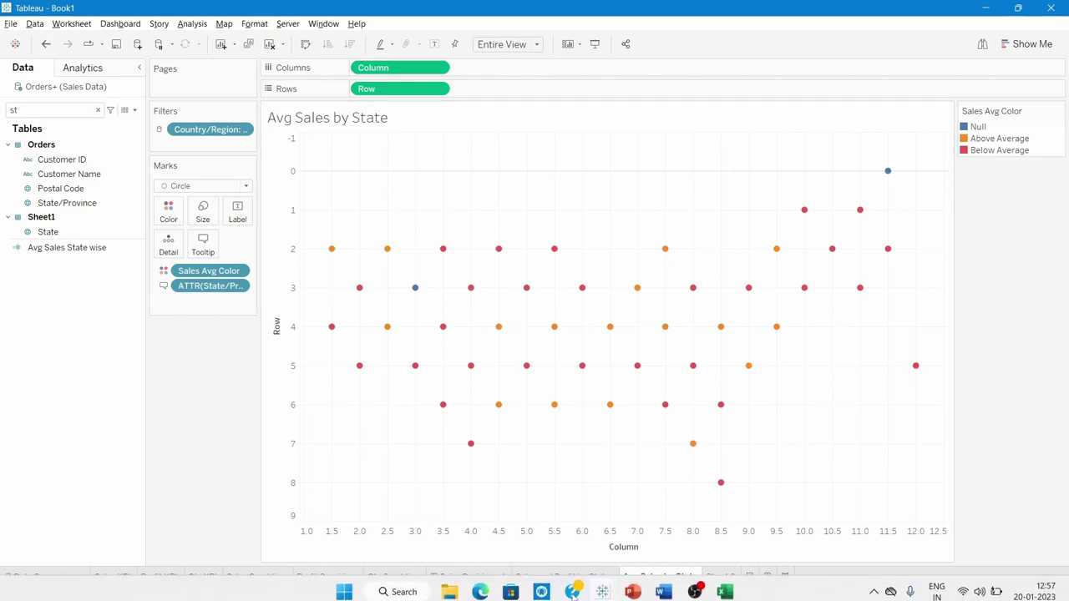
Switch to the Color Code.docx document in Word and copy the state average sales Above Average code #e39700.
left_click(661, 585)
scroll(532, 501, "down", 3)
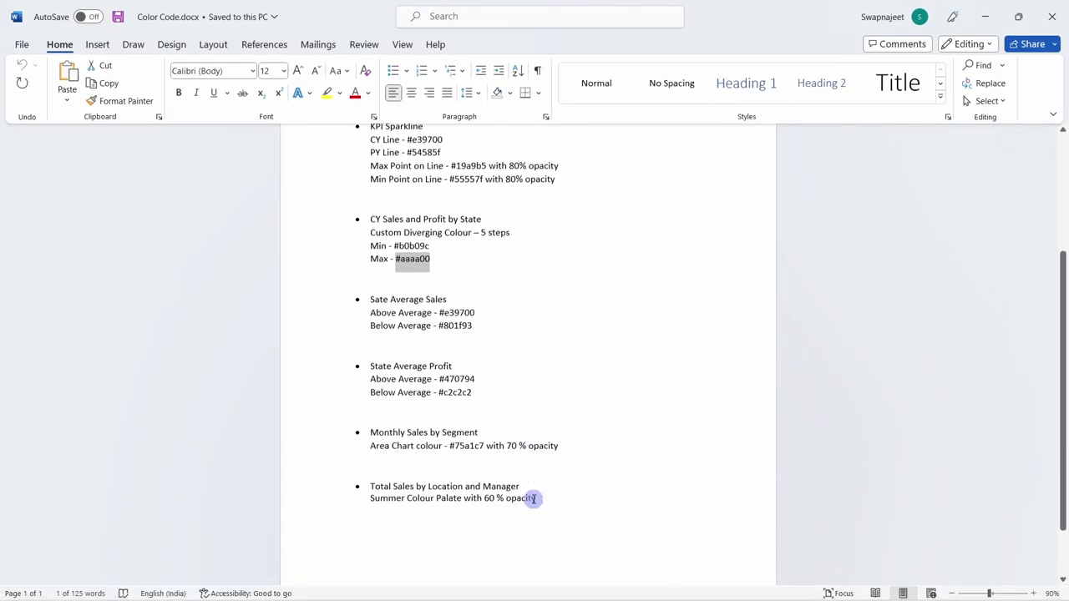
left_click(489, 380)
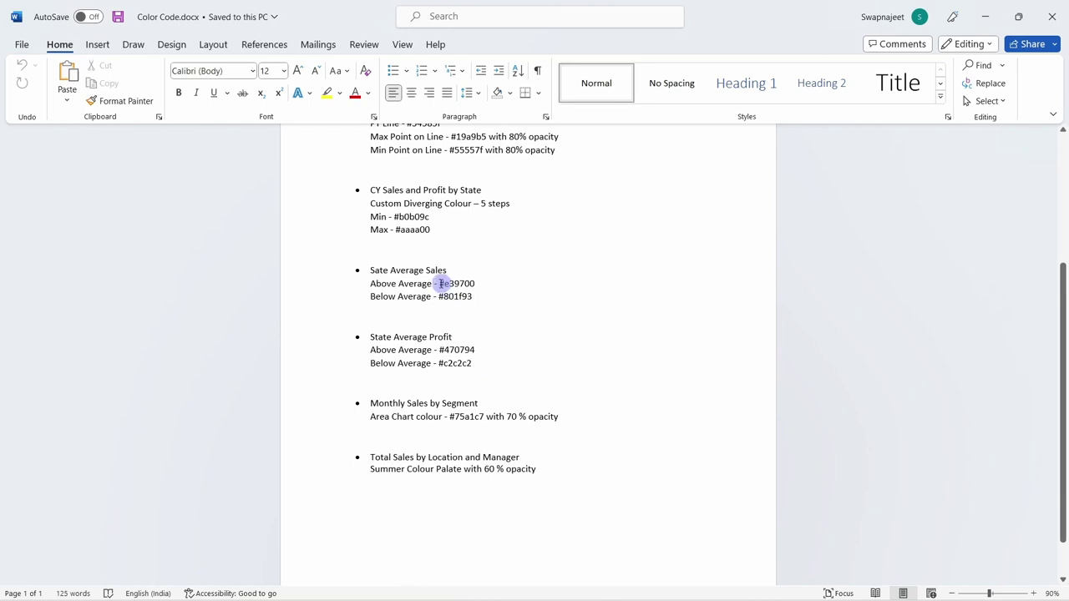
left_click_drag(441, 284, 465, 287)
key("ctrl+c")
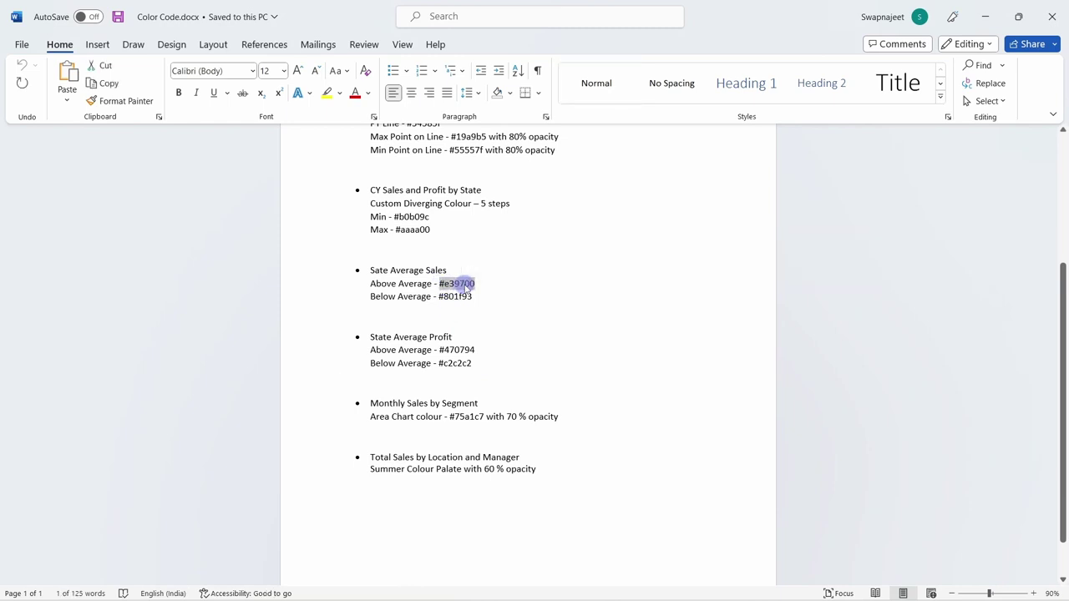
Return to Tableau and apply the copied color #e39700 to Above Average in the Sales Avg Color legend.
key("alt+Tab")
double_click(973, 138)
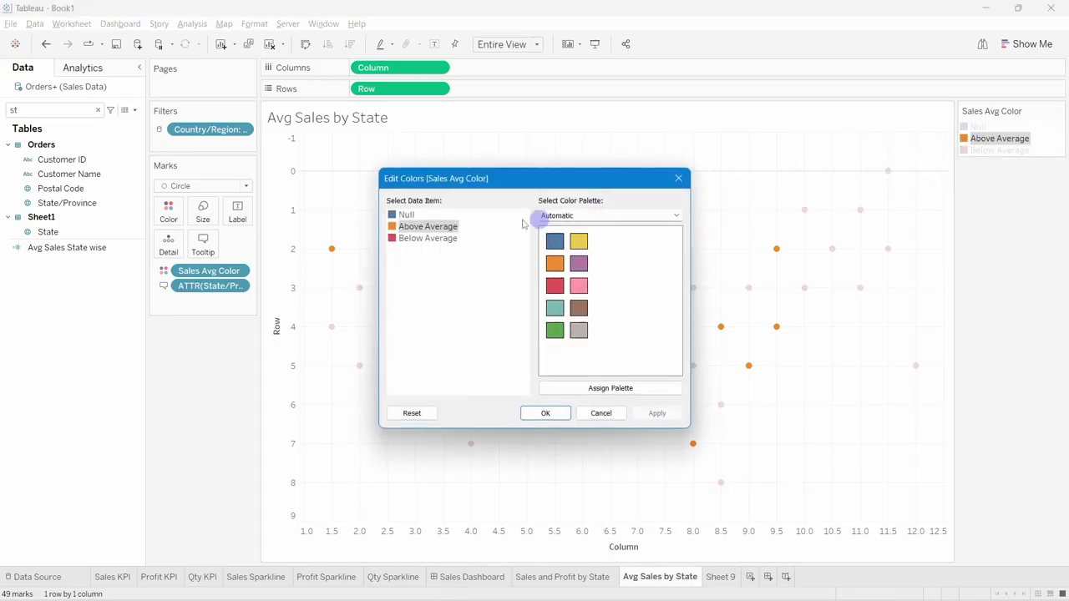
double_click(410, 231)
left_click_drag(627, 390, 578, 392)
key("ctrl+v")
left_click(592, 411)
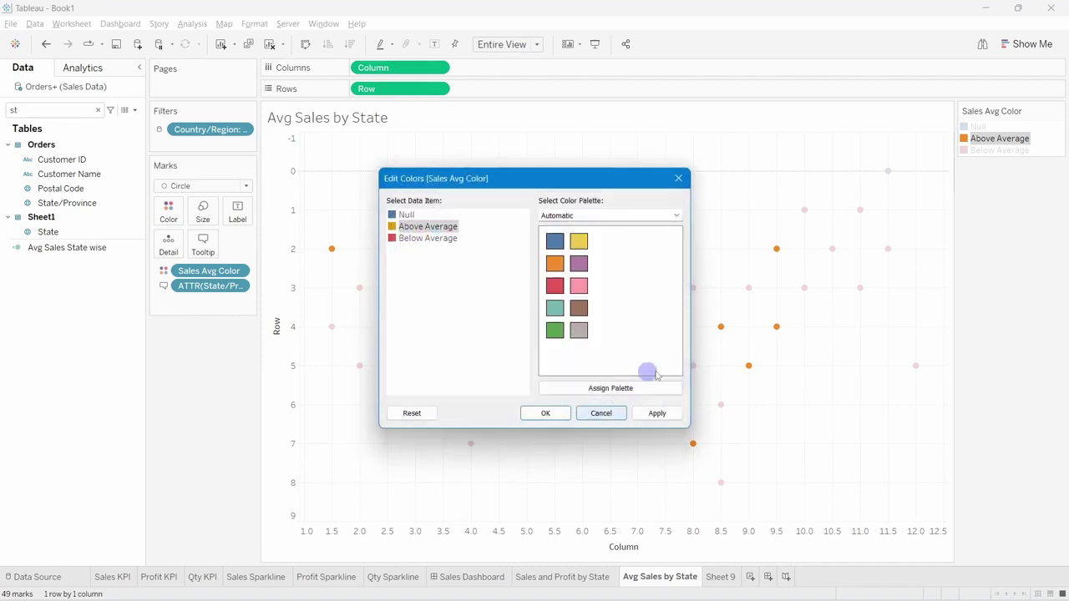
left_click(656, 413)
Copy the average sales code #801f93 from the Word document and apply it to Below Average in Tableau's color settings.
key("alt+Tab")
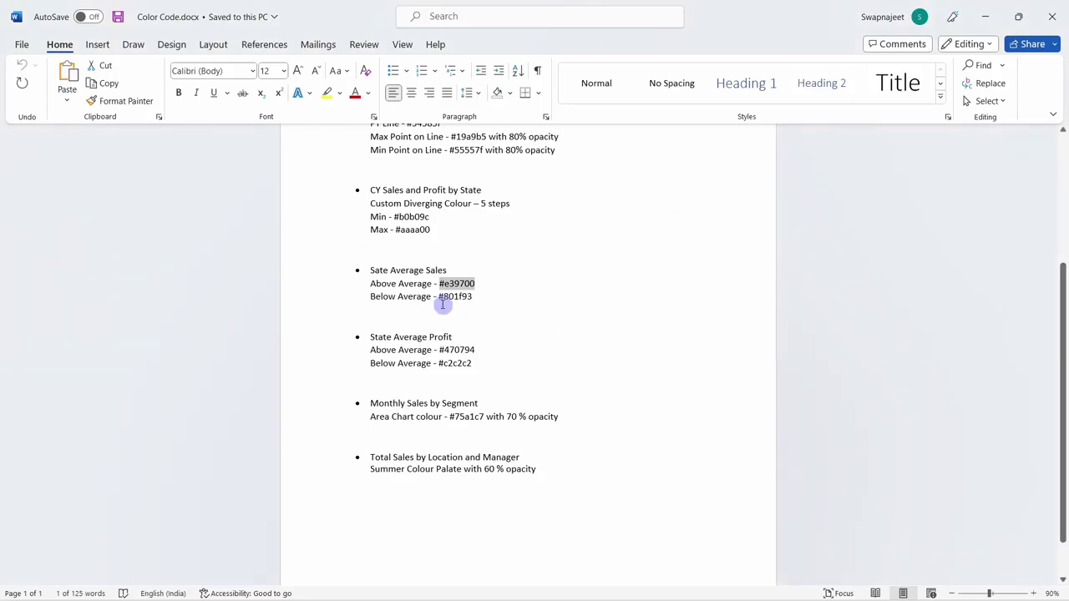
left_click_drag(440, 298, 458, 299)
key("ctrl+c")
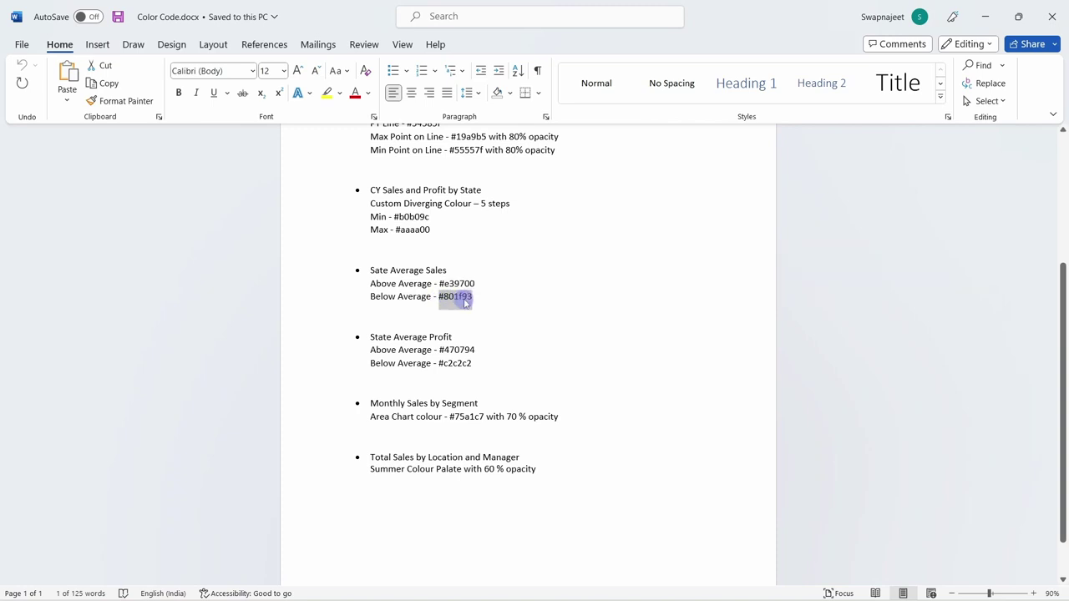
key("alt+Tab")
double_click(424, 239)
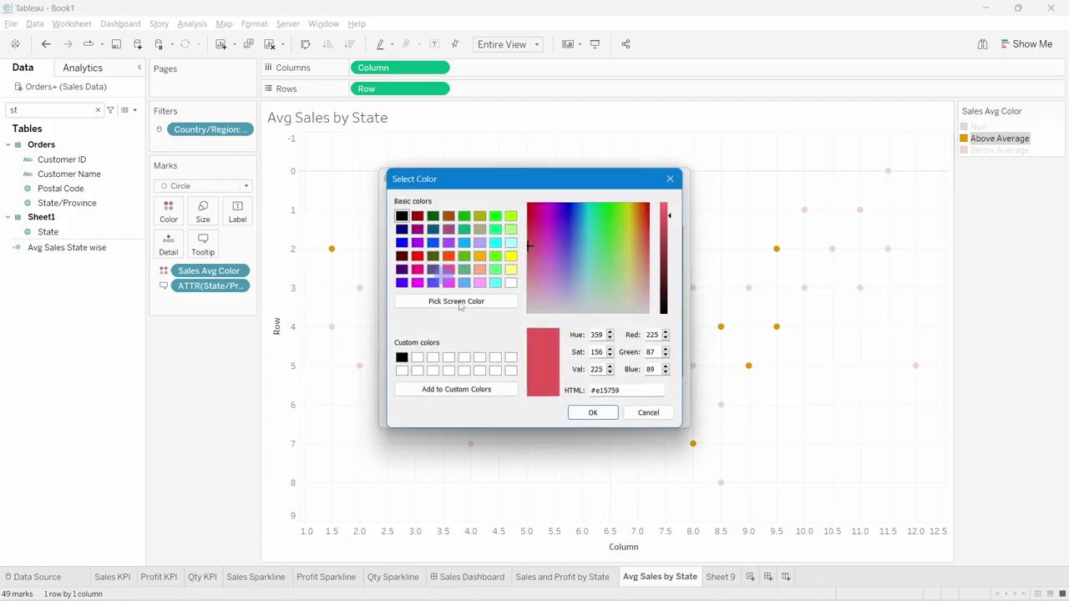
left_click_drag(628, 390, 582, 388)
key("ctrl+v")
left_click(593, 412)
left_click(654, 412)
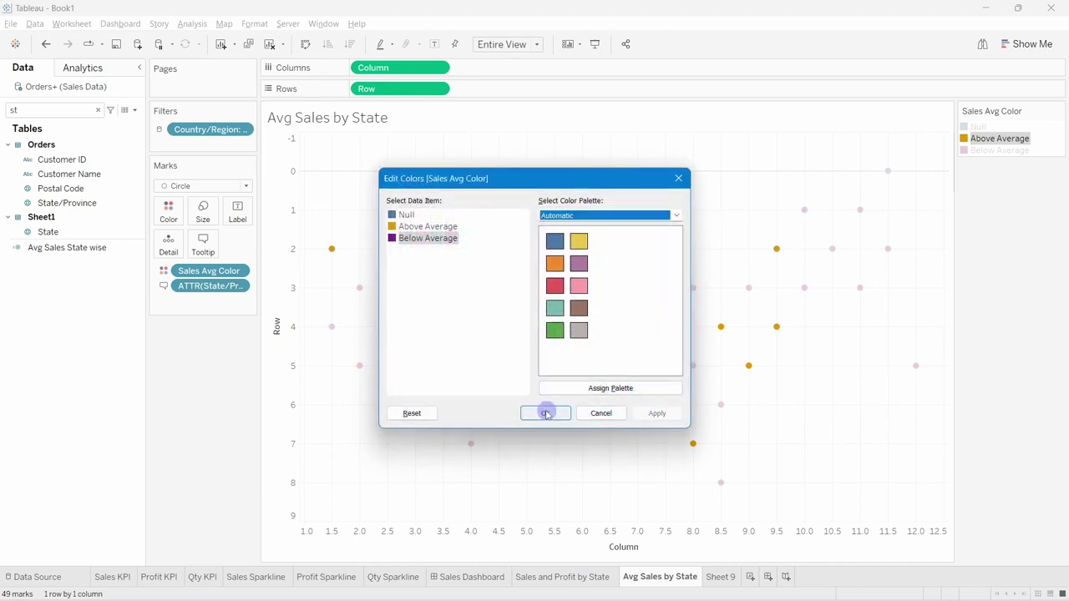
left_click(547, 414)
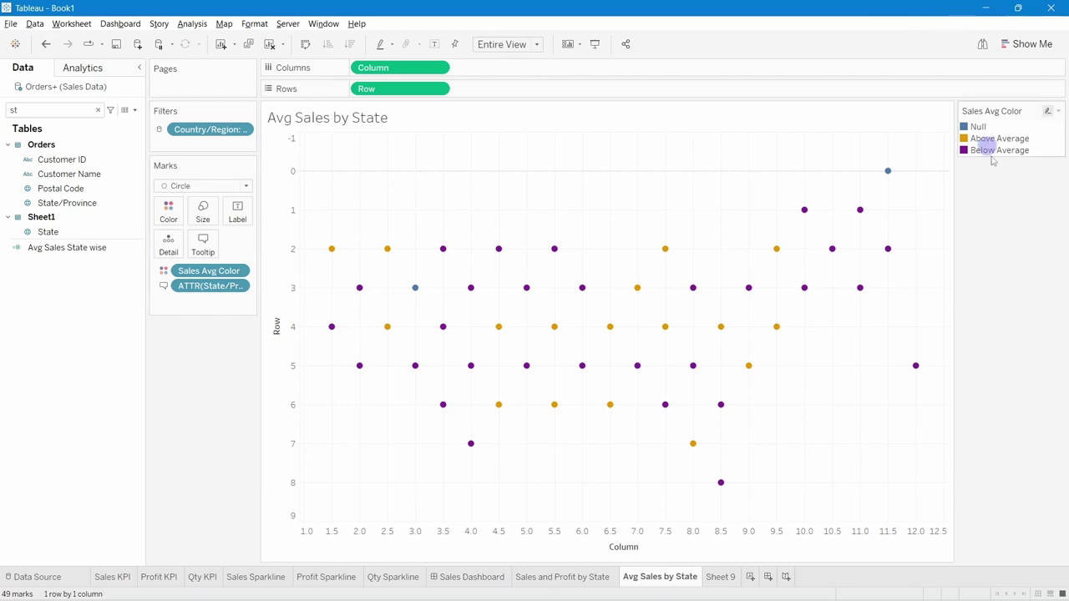
Highlight the Null marks from the legend, inspect the uppermost one's tooltip and clear the highlight.
left_click(974, 126)
mouse_move(887, 173)
key("Escape")
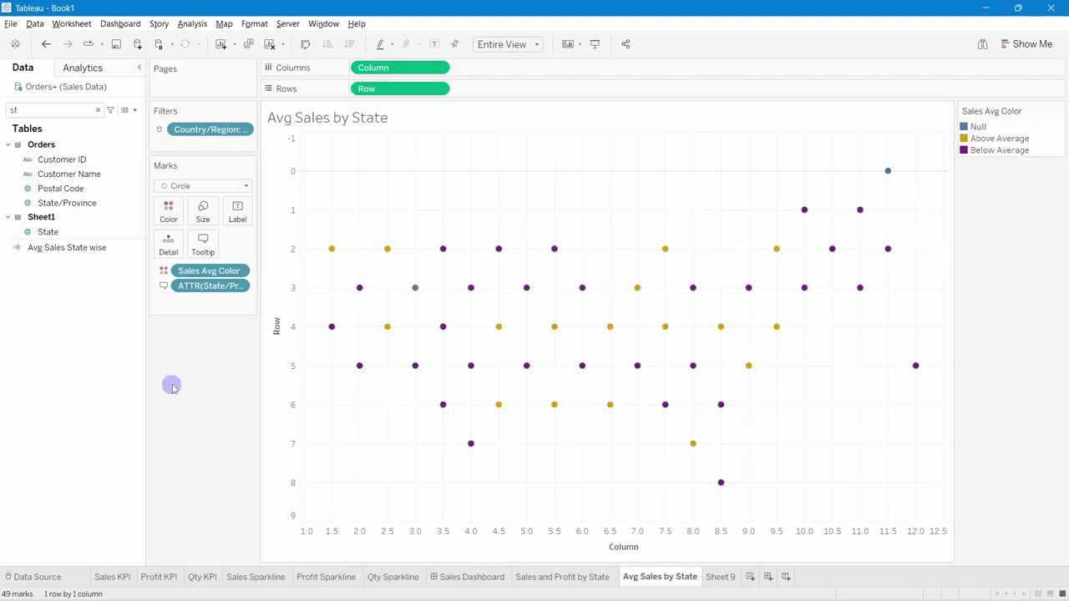
Remove the Column and Row lines from the tooltip and move the State/Province line above Sales Avg Color.
left_click(205, 244)
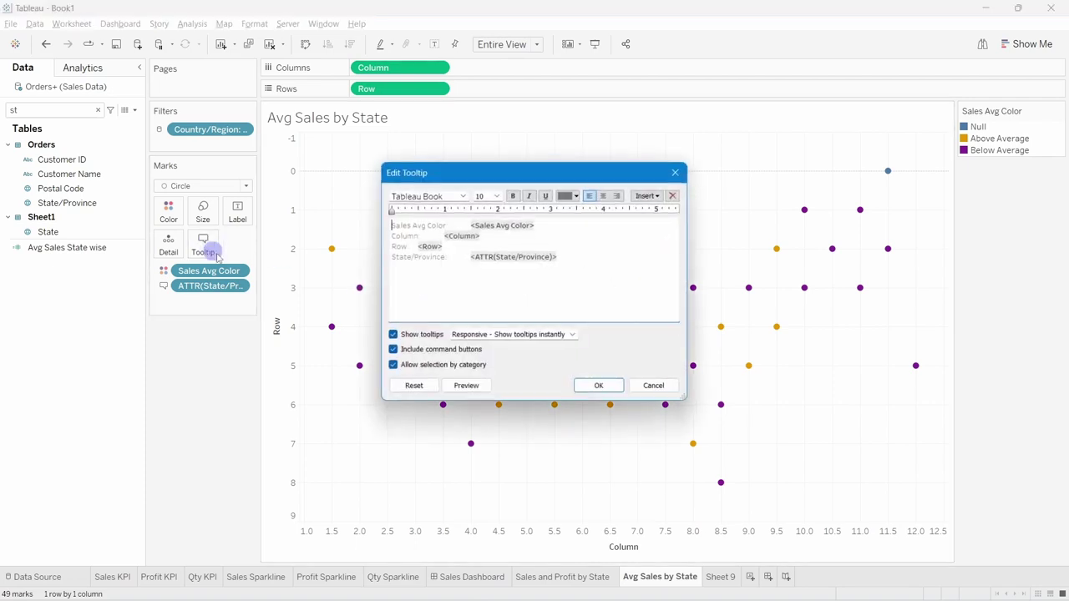
left_click_drag(481, 237, 386, 240)
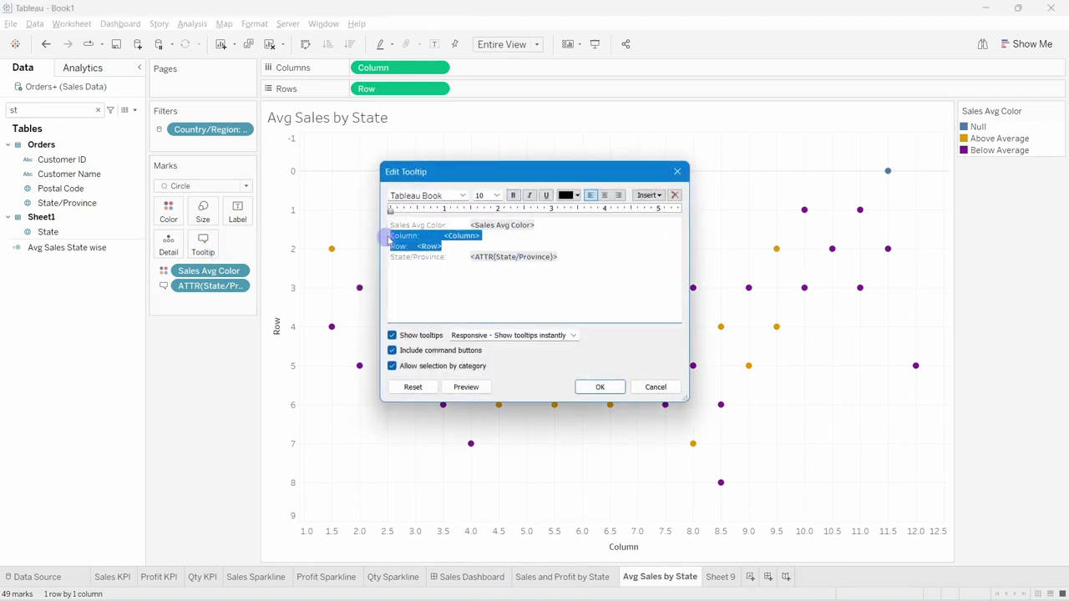
key("Delete")
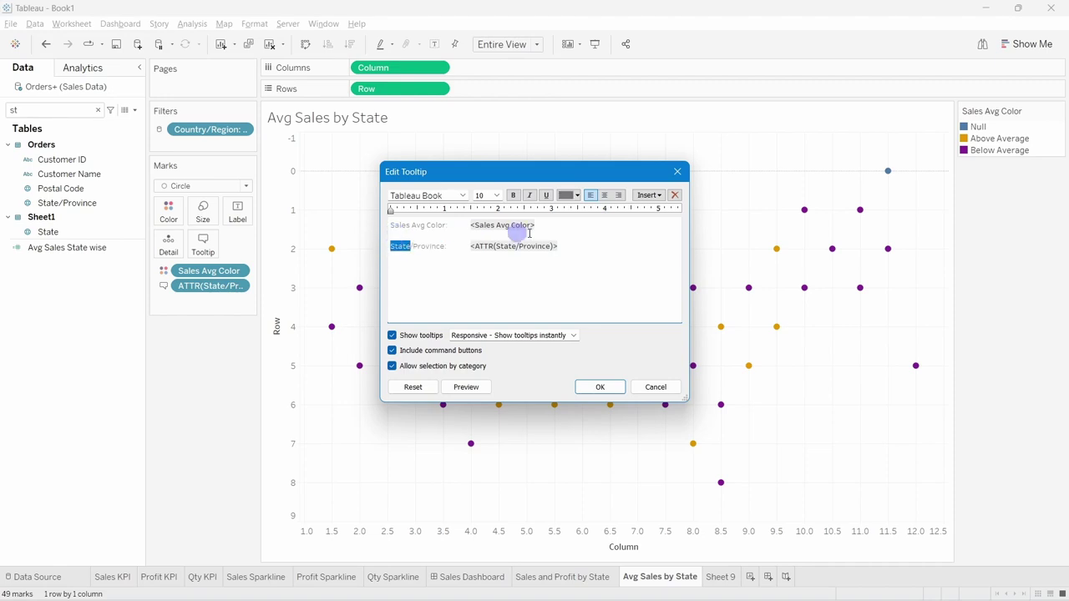
left_click_drag(587, 243, 403, 245)
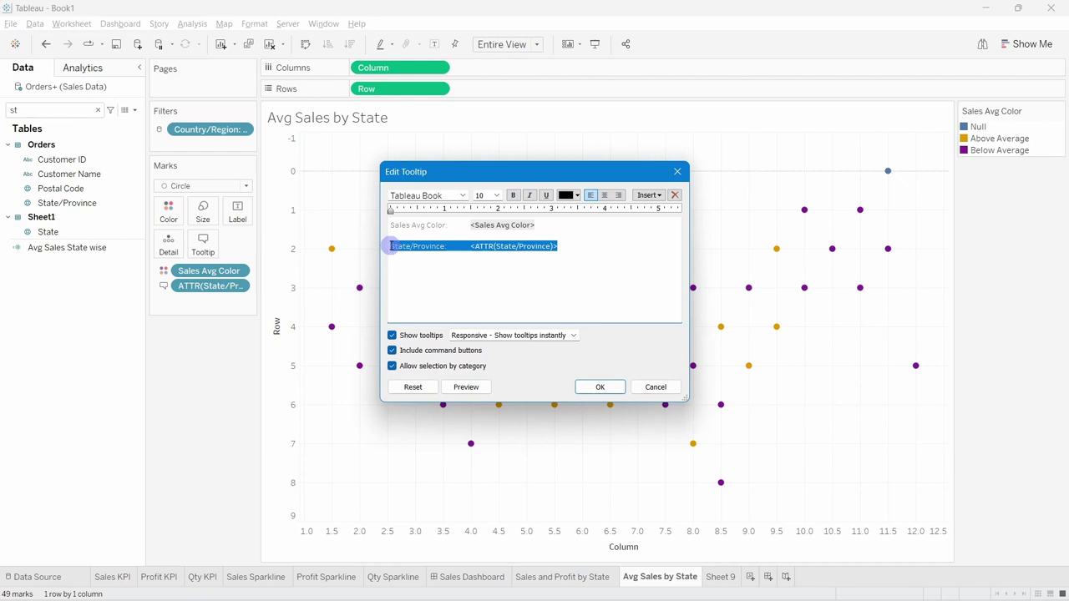
key("Delete")
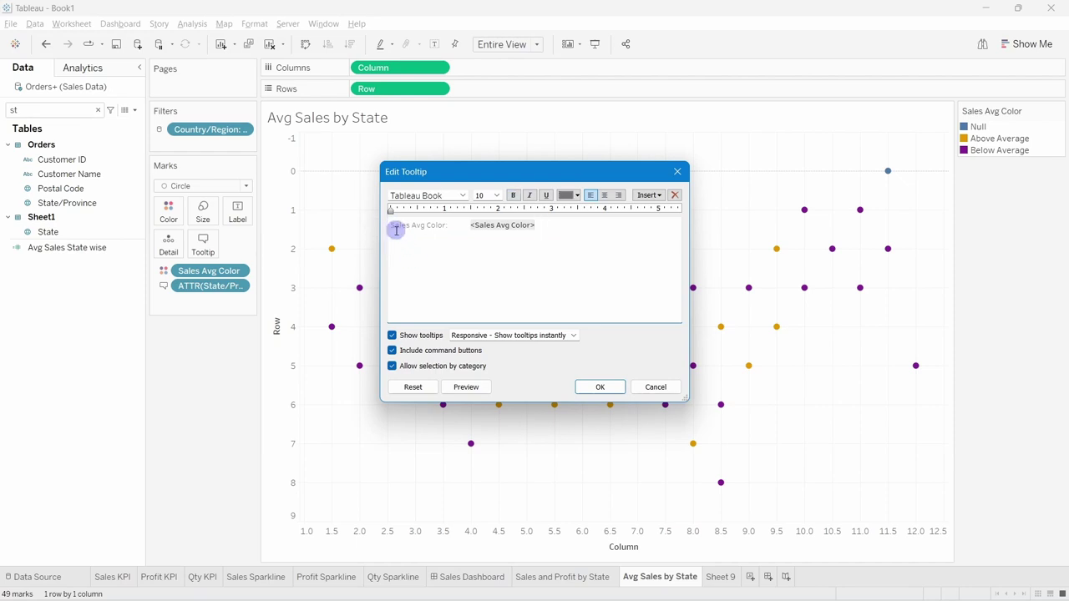
key("Return")
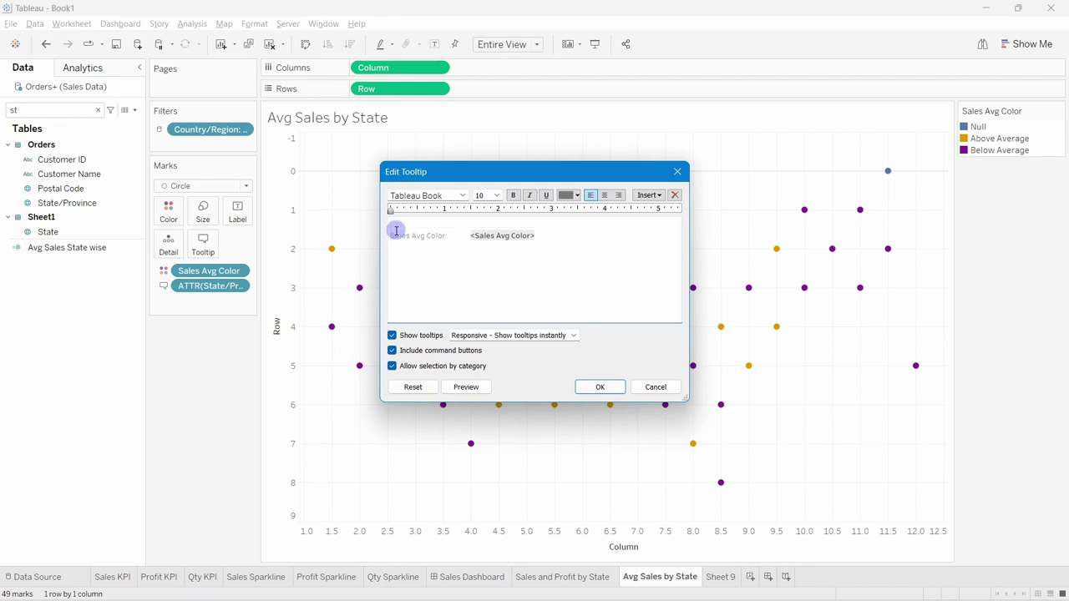
type("State/Province:\t<ATTR(State/Province)>")
Format all the tooltip text as Tableau Semibold, size 9, in dark purple and save the tooltip.
left_click_drag(566, 250, 389, 223)
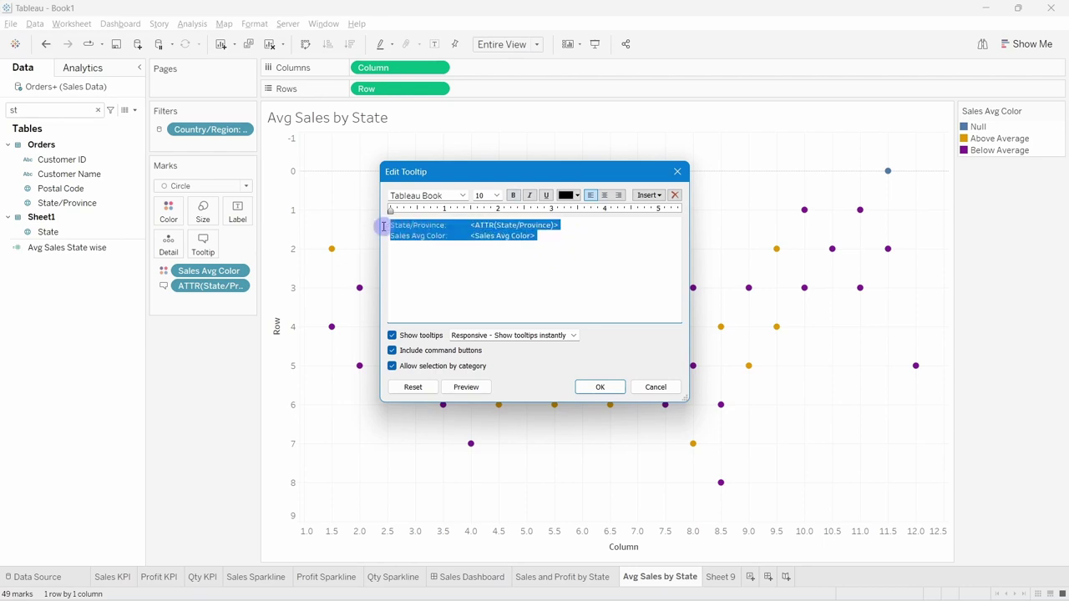
left_click(487, 197)
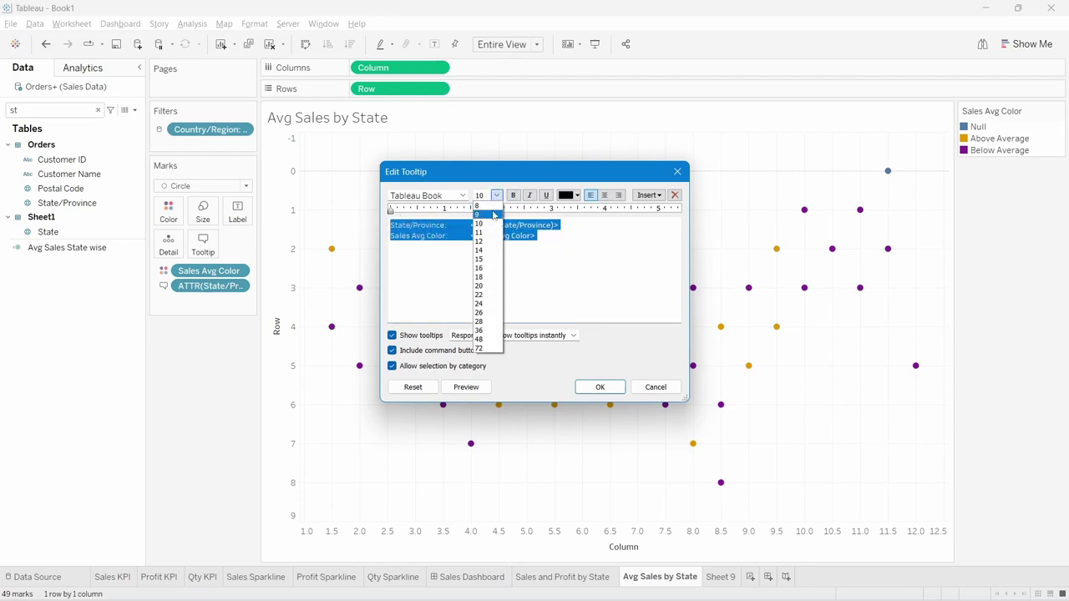
left_click(483, 219)
left_click(464, 196)
left_click(459, 266)
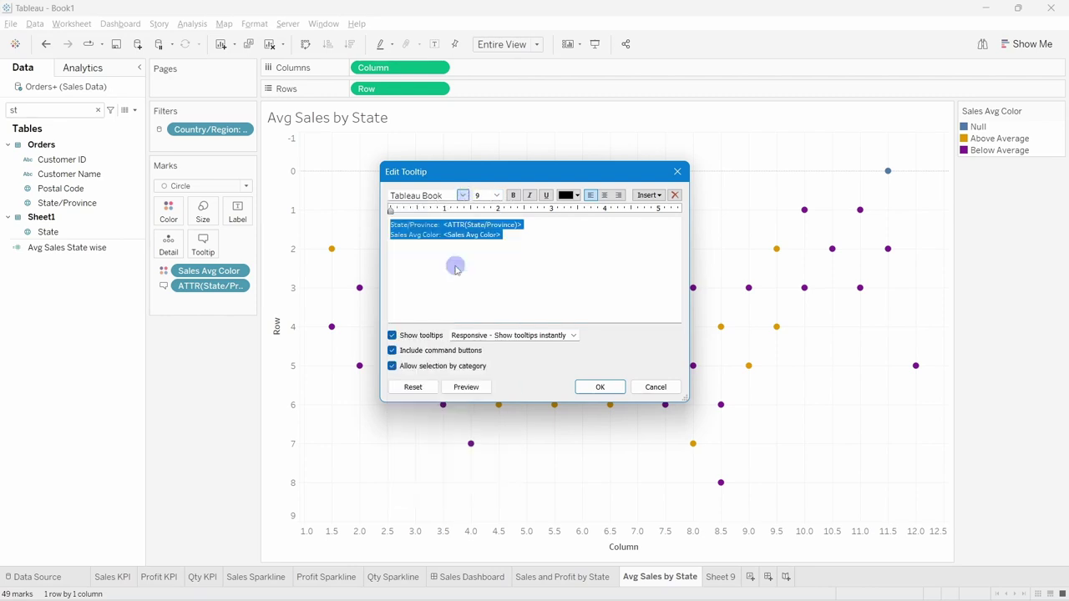
left_click(573, 197)
left_click(571, 275)
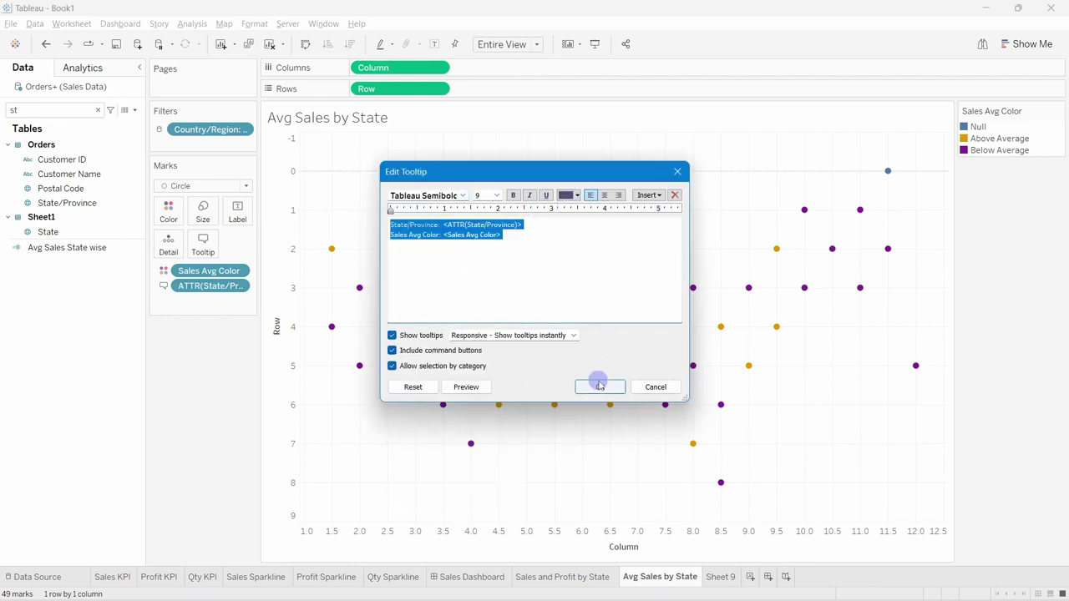
left_click(600, 387)
mouse_move(387, 256)
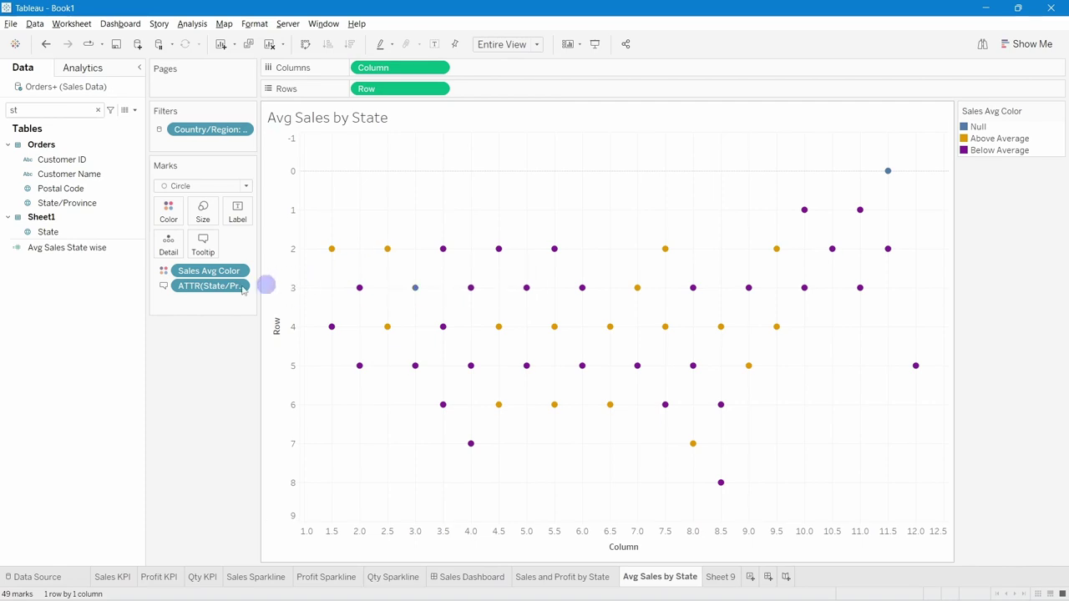
Remove the 'Sales Avg Color:' label from the tooltip, keeping its field value, and check the tooltip on several states.
left_click(203, 245)
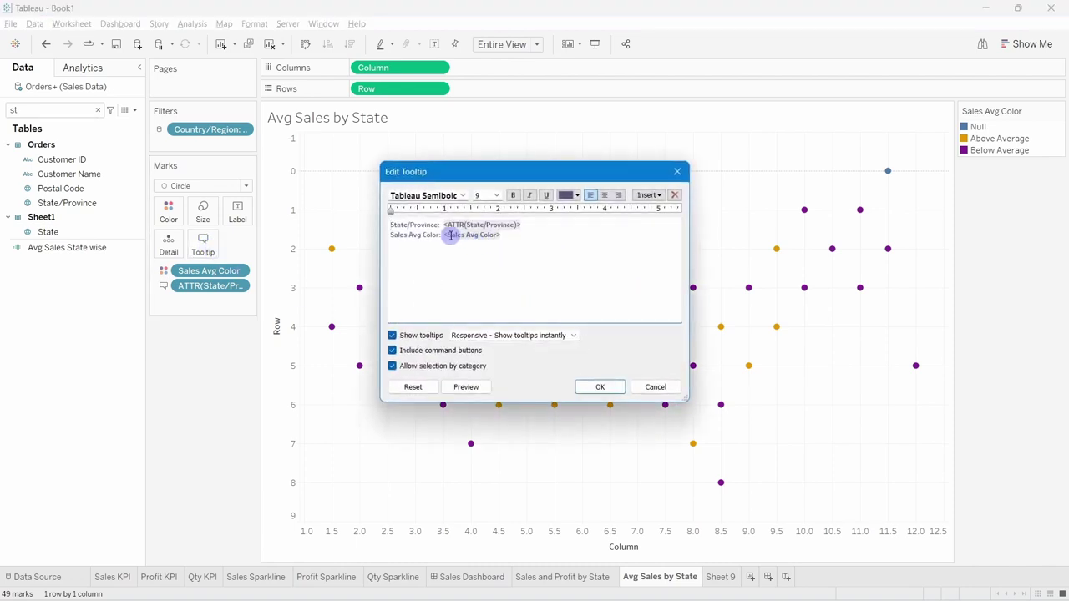
left_click_drag(442, 235, 389, 235)
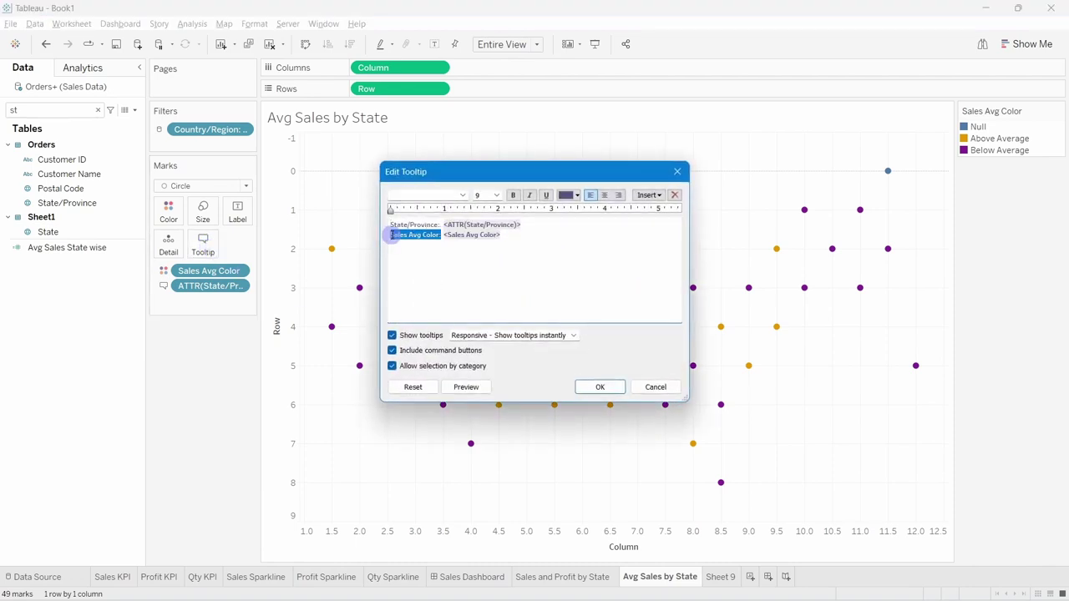
key("BackSpace")
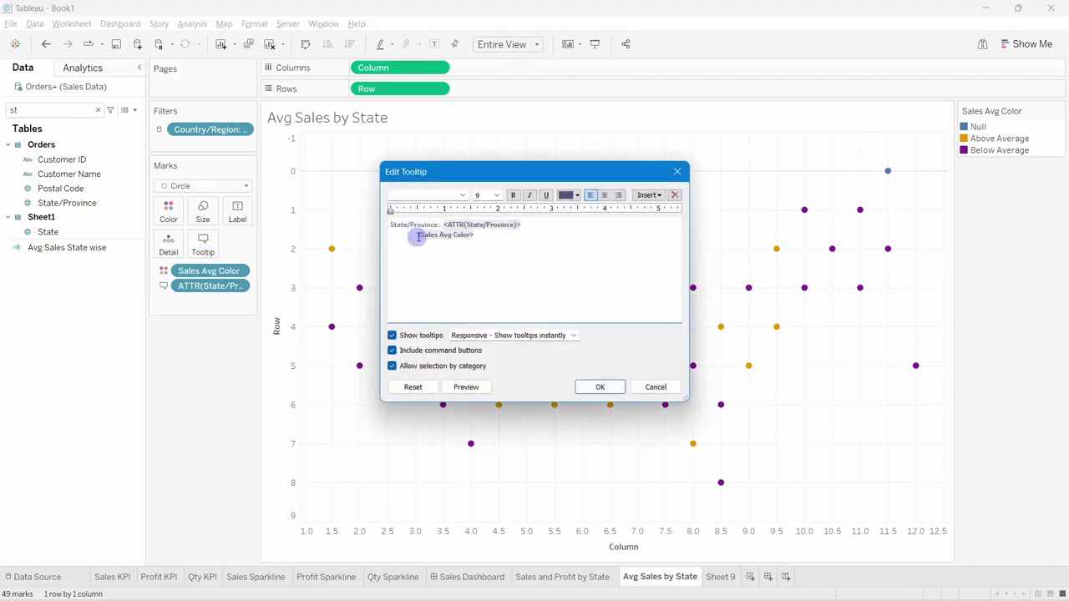
key("BackSpace")
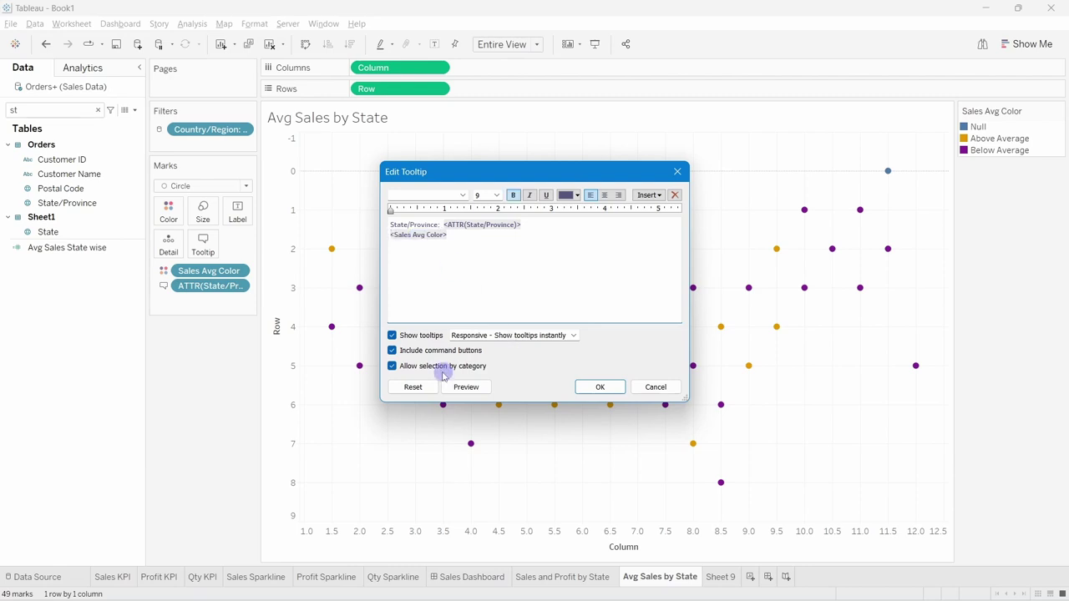
left_click(610, 386)
mouse_move(394, 253)
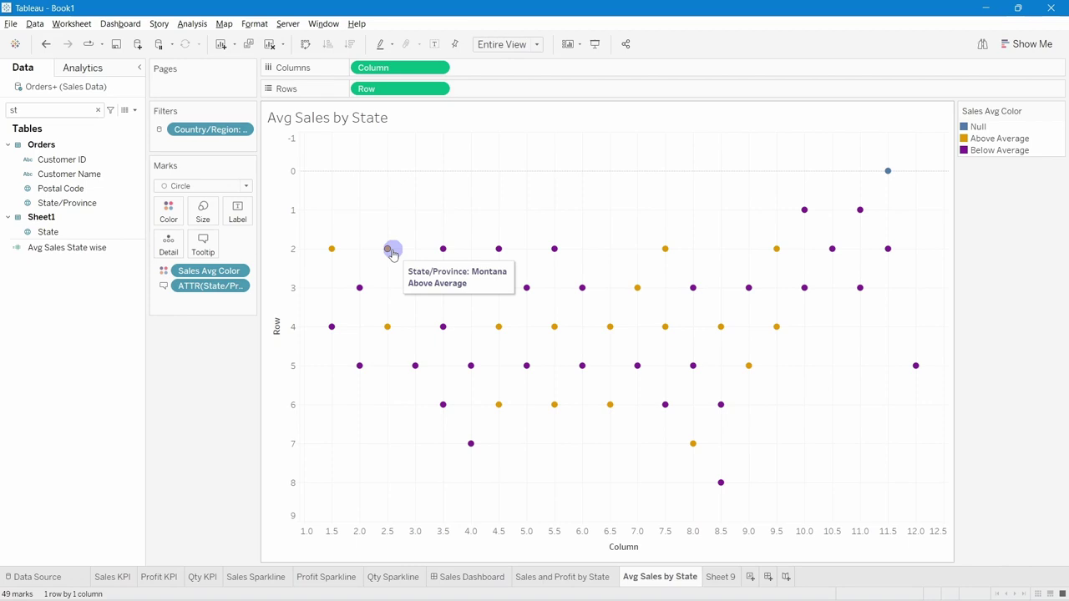
mouse_move(332, 253)
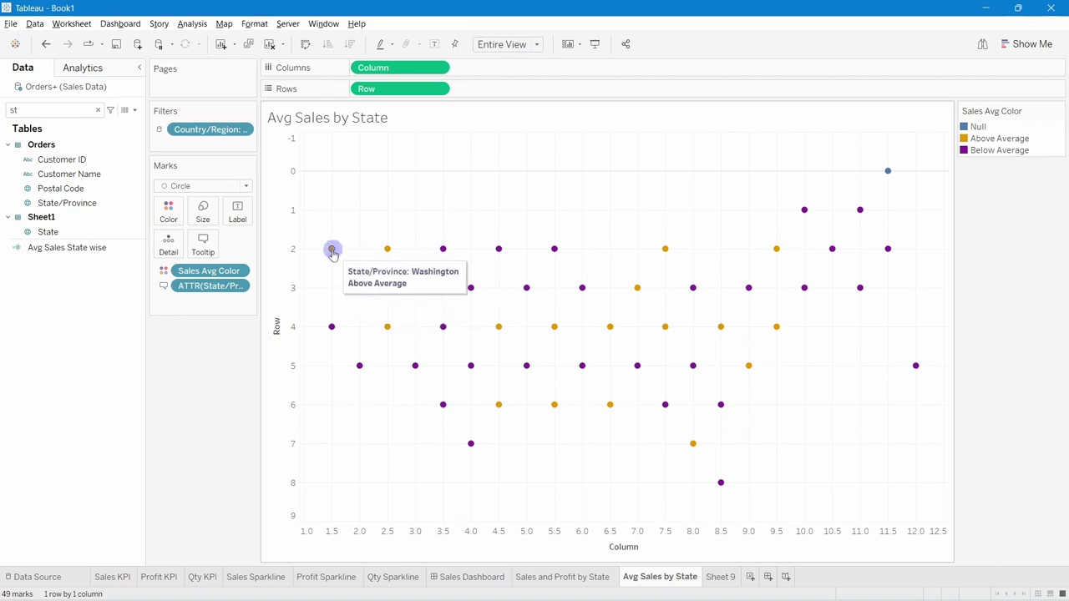
mouse_move(445, 251)
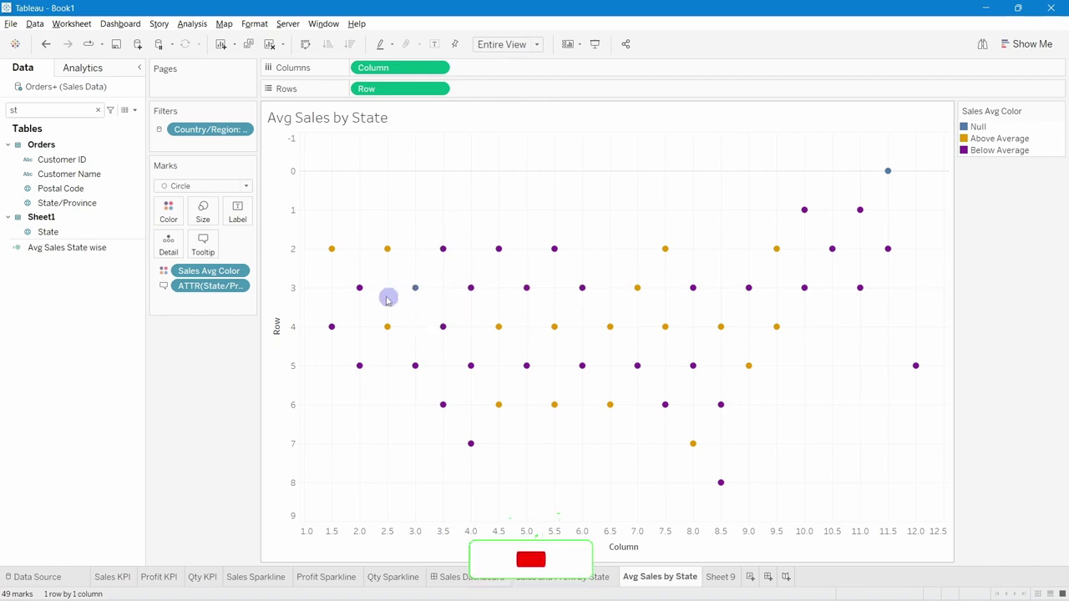
Hide the Row and Column axis headers and the sheet title.
right_click(293, 466)
left_click(340, 535)
right_click(359, 535)
left_click(377, 508)
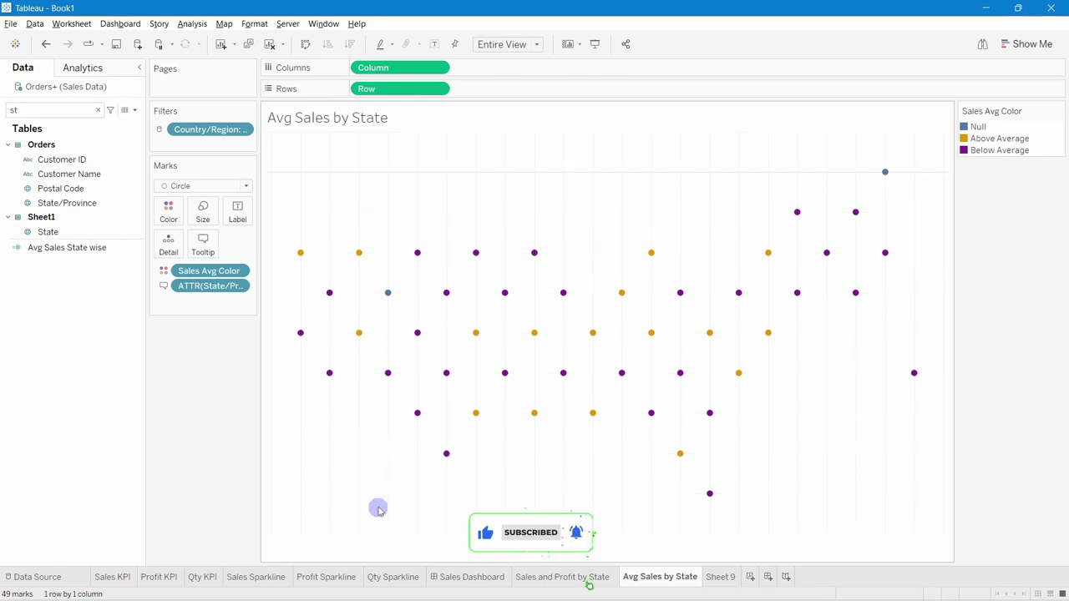
right_click(318, 118)
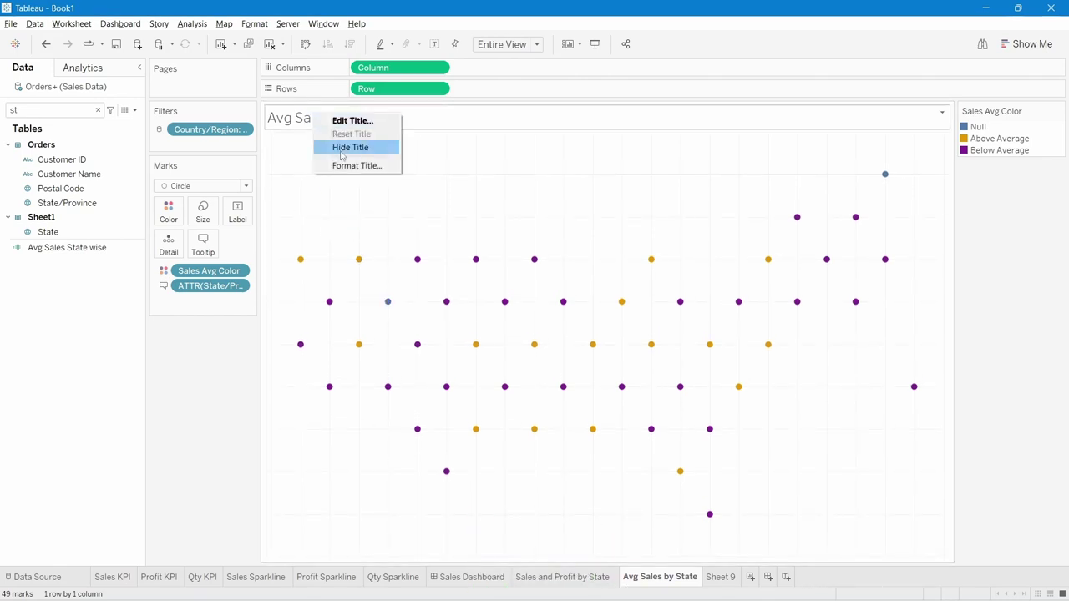
left_click(326, 145)
Set the sheet's Grand Total pane and header borders to None.
right_click(321, 169)
left_click(349, 233)
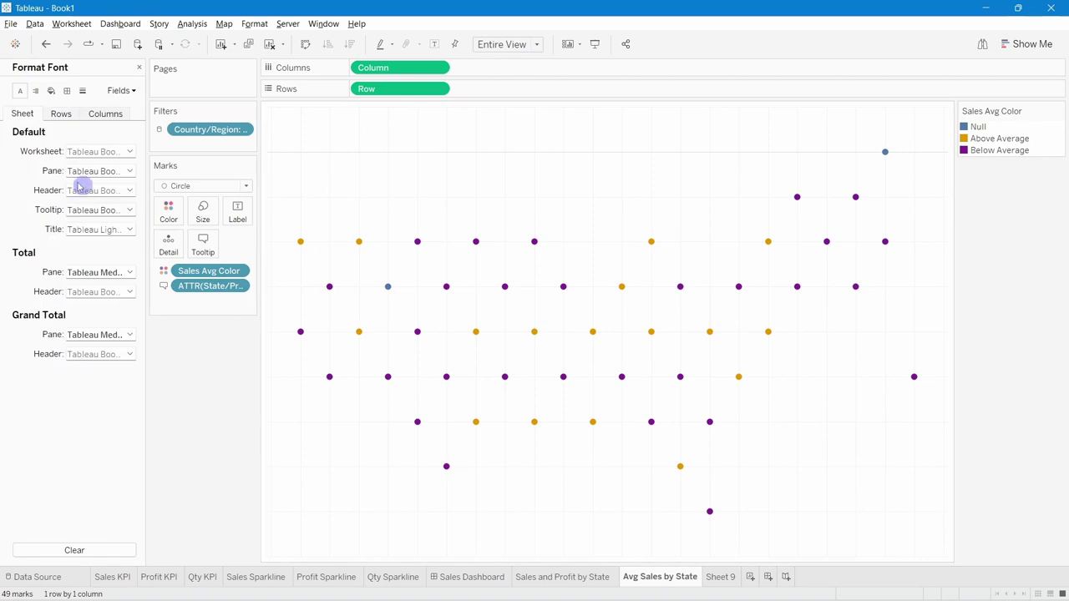
left_click(70, 94)
left_click(92, 295)
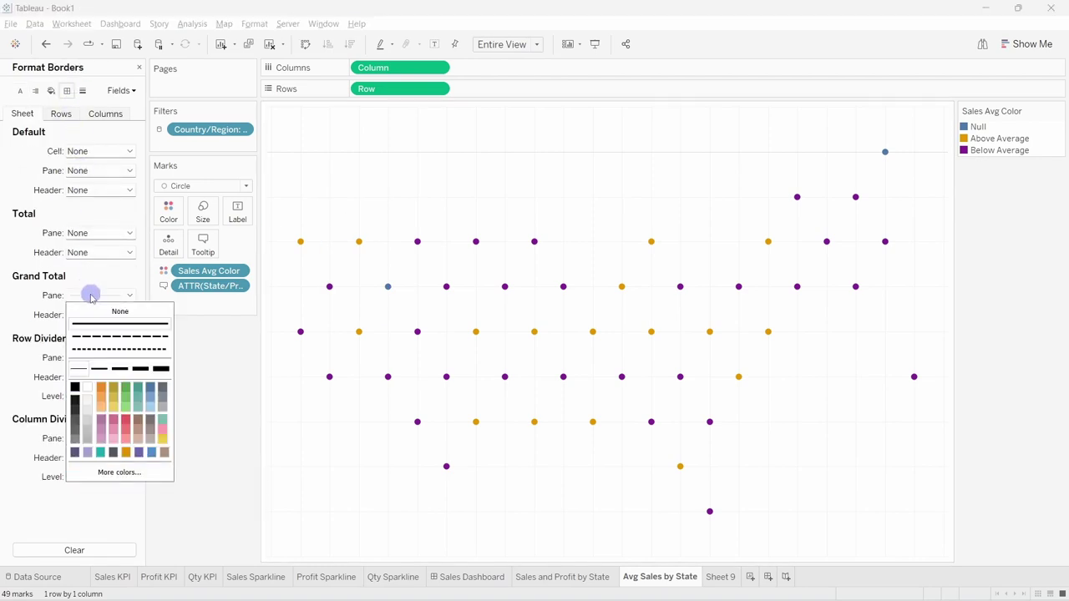
left_click(101, 312)
left_click(100, 314)
left_click(108, 331)
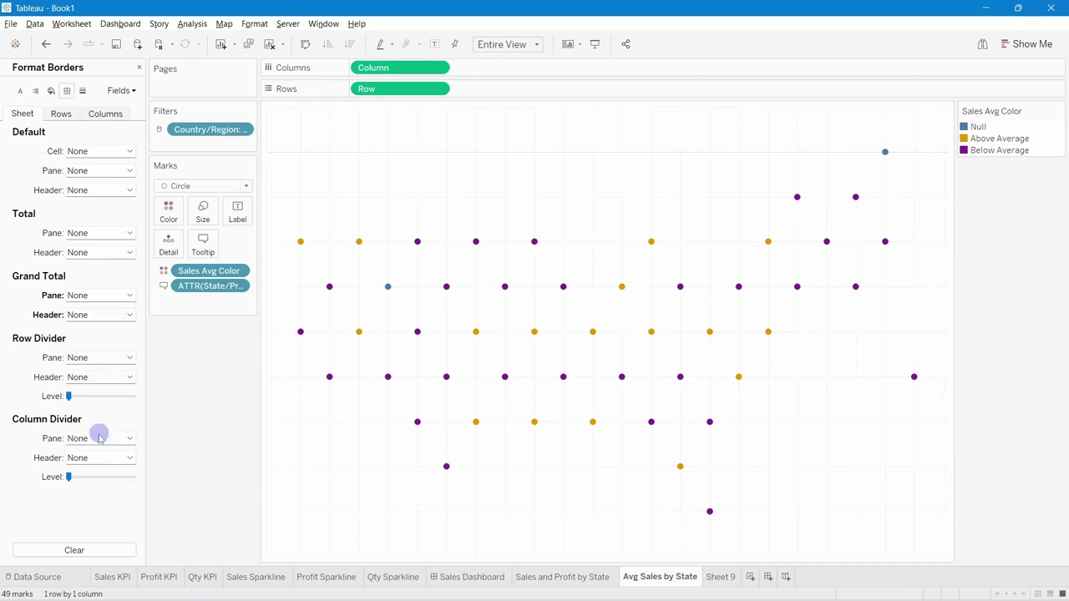
Set the sheet's grid lines and zero lines to None and close the formatting options.
left_click(82, 91)
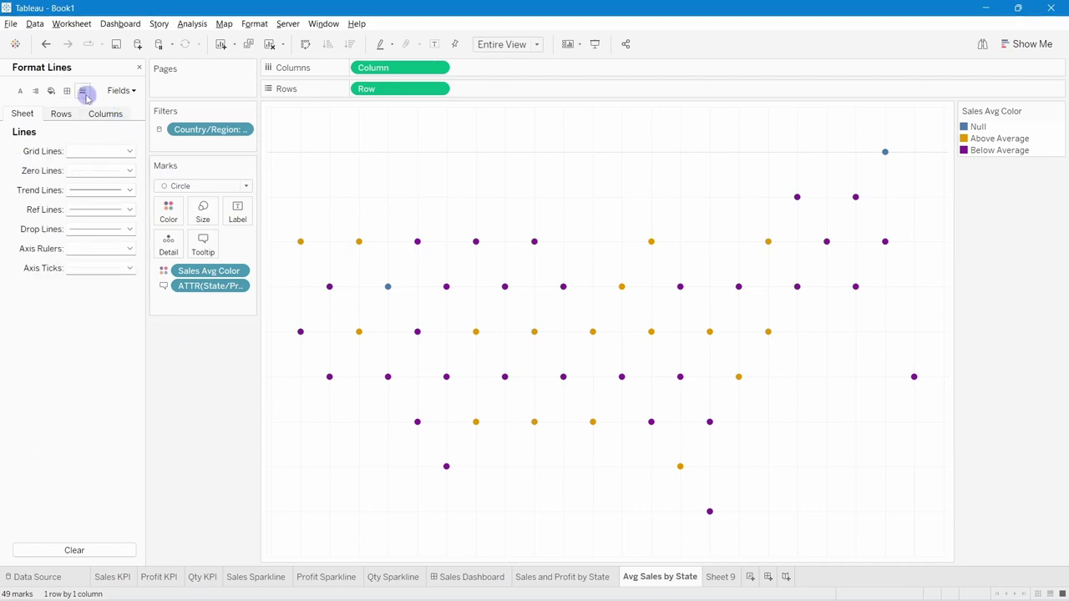
left_click(98, 150)
left_click(108, 167)
left_click(89, 170)
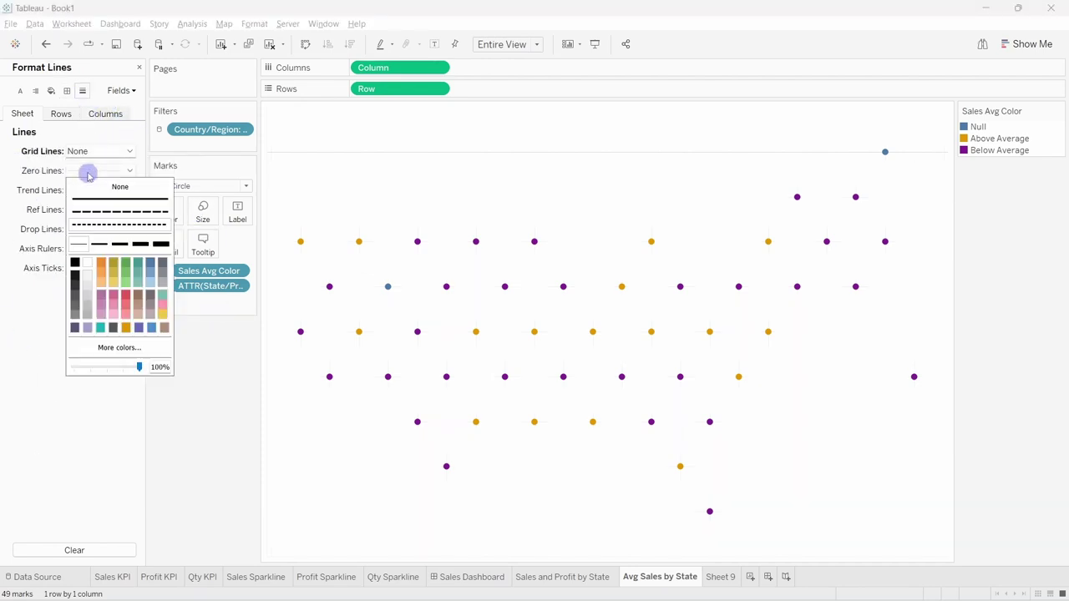
left_click(103, 186)
left_click(240, 515)
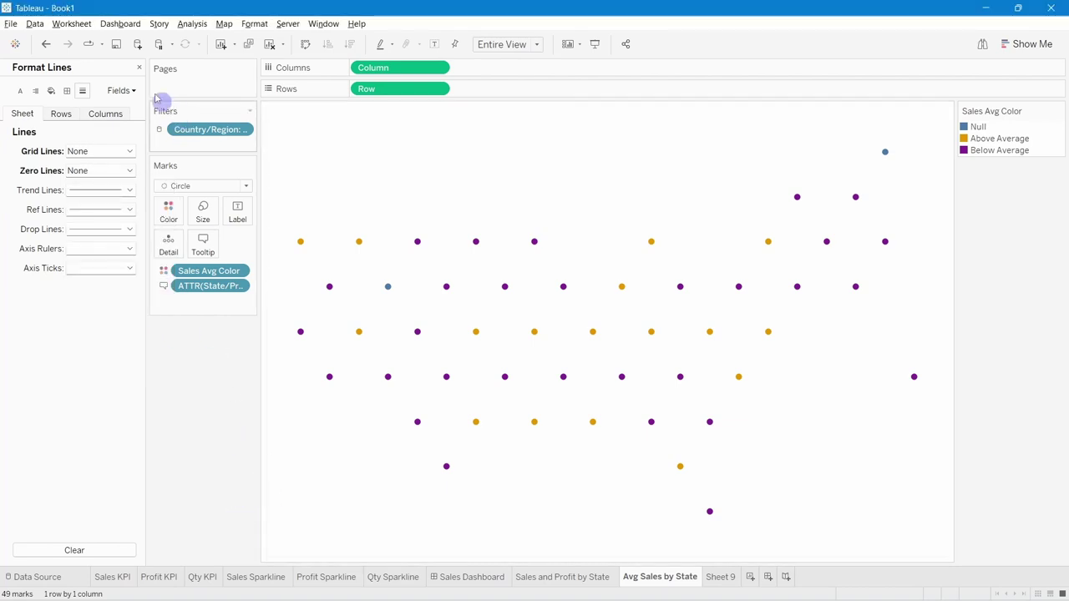
left_click(138, 68)
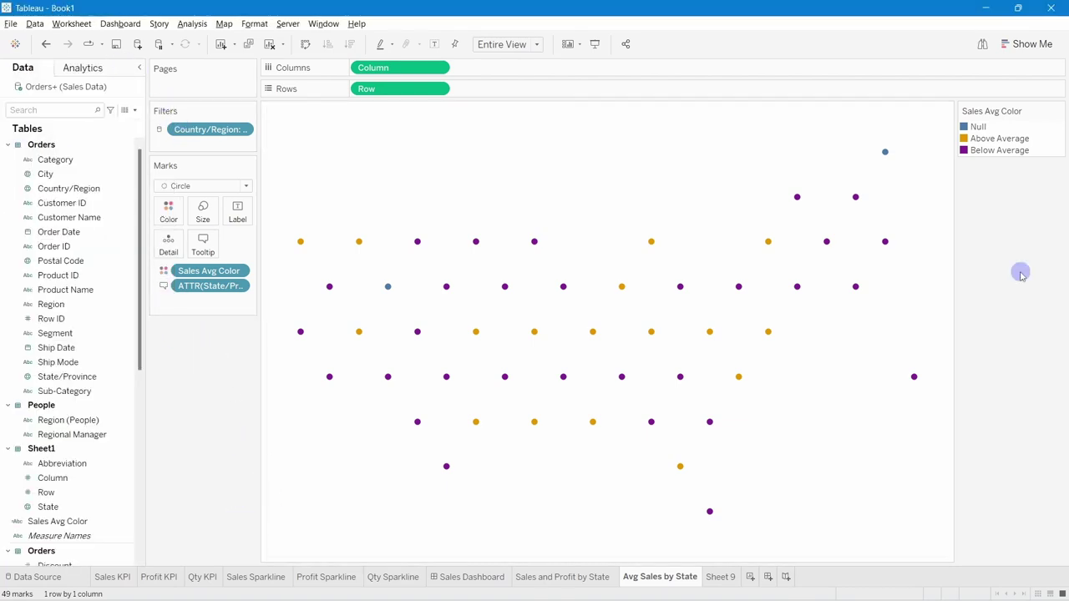
Duplicate the Avg Sales by State sheet and rename the copy Avg Profit by State.
double_click(680, 579)
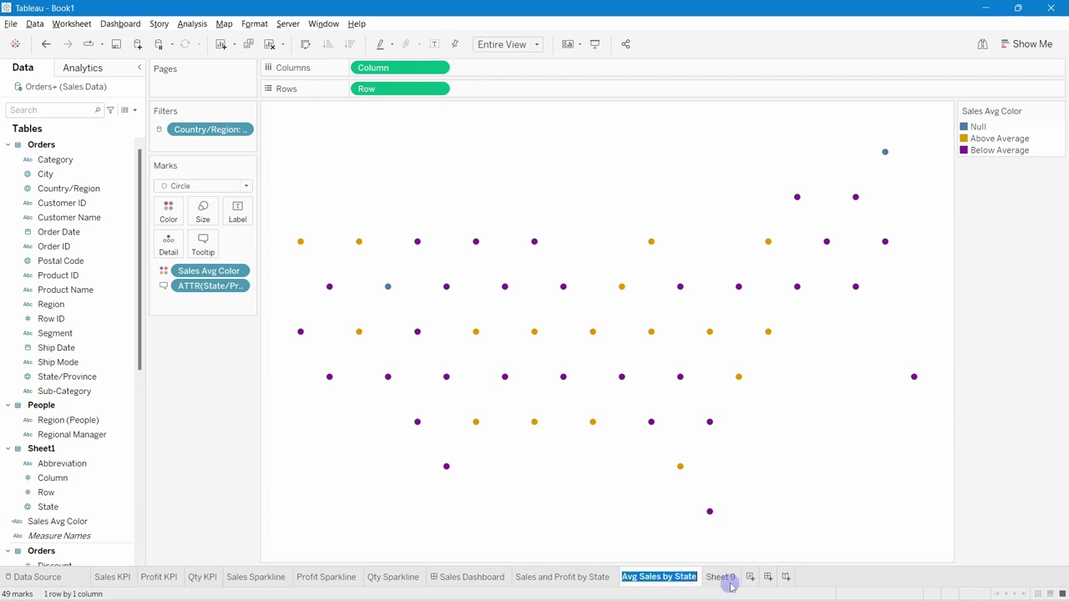
left_click(859, 548)
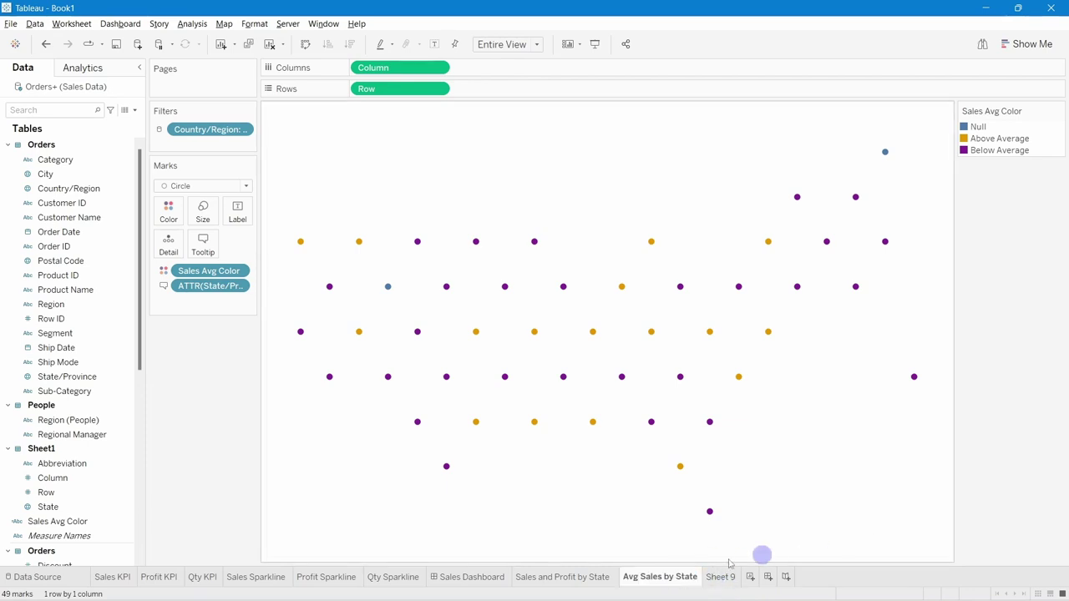
right_click(666, 583)
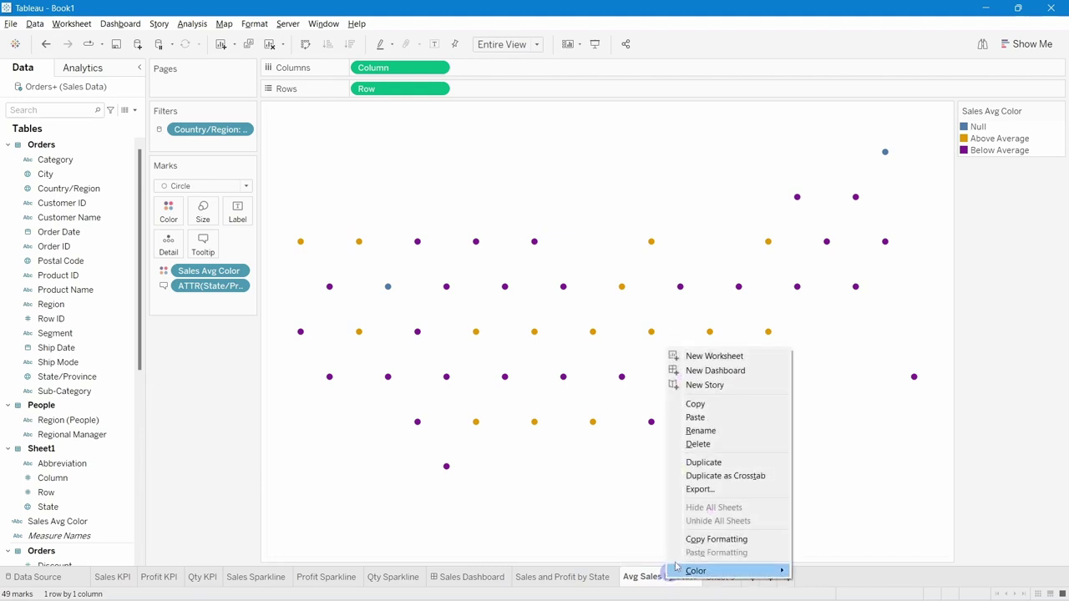
left_click(701, 465)
double_click(737, 578)
left_click(744, 577)
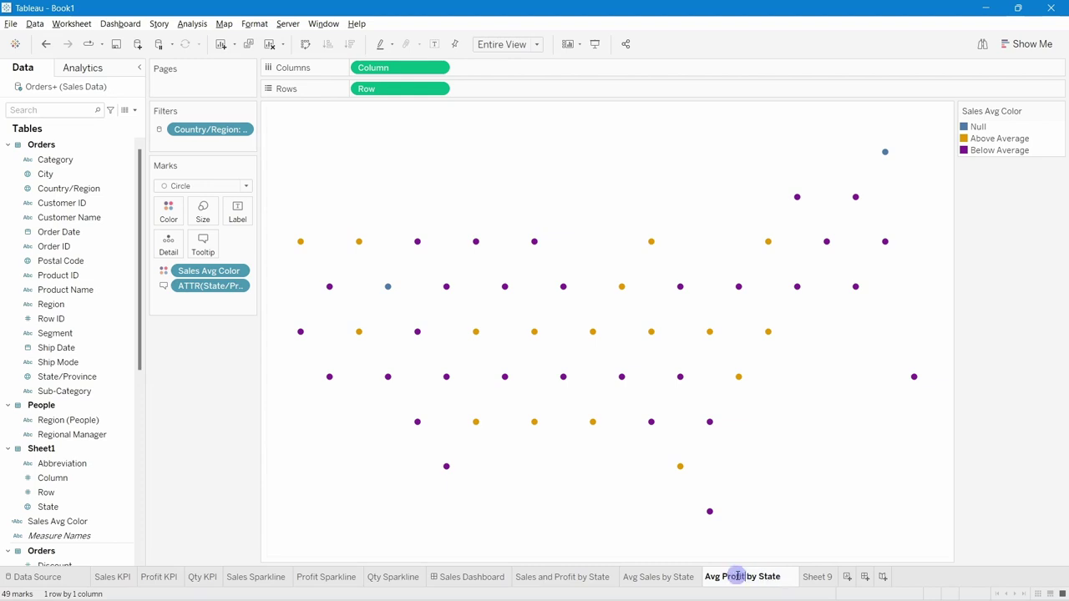
left_click(229, 392)
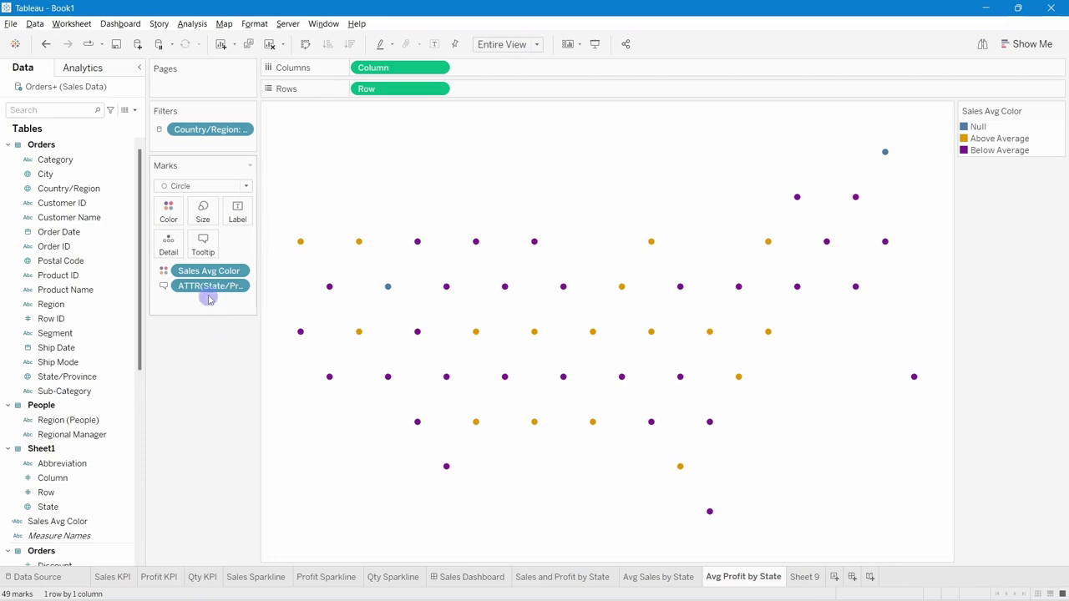
Duplicate the Avg Sales Overall field and replace Total CY Sales with Total CY Profit in the copy's formula.
scroll(80, 386, "down", 6)
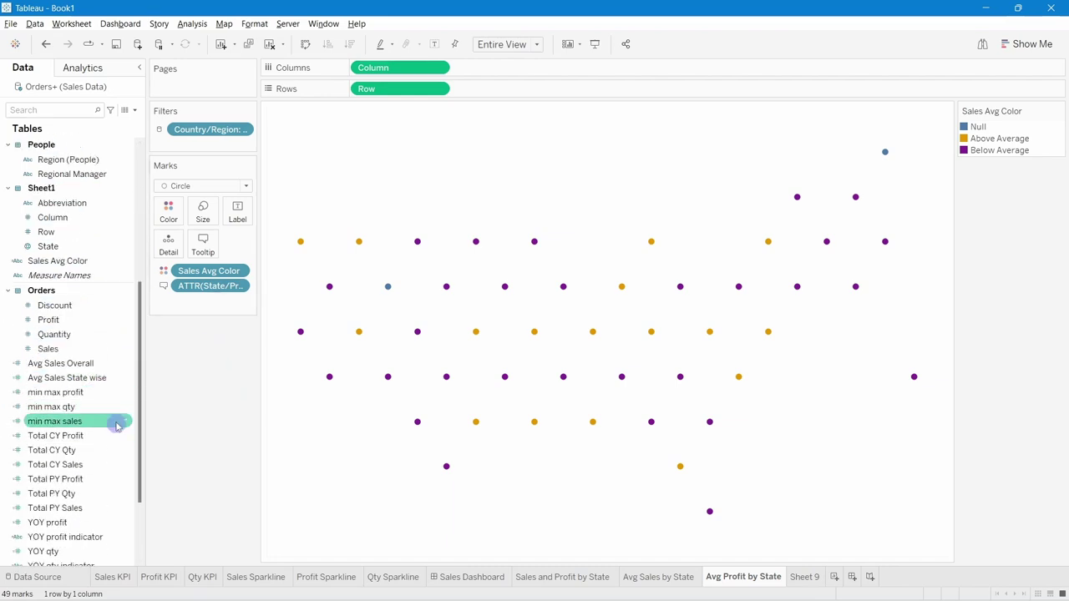
right_click(82, 362)
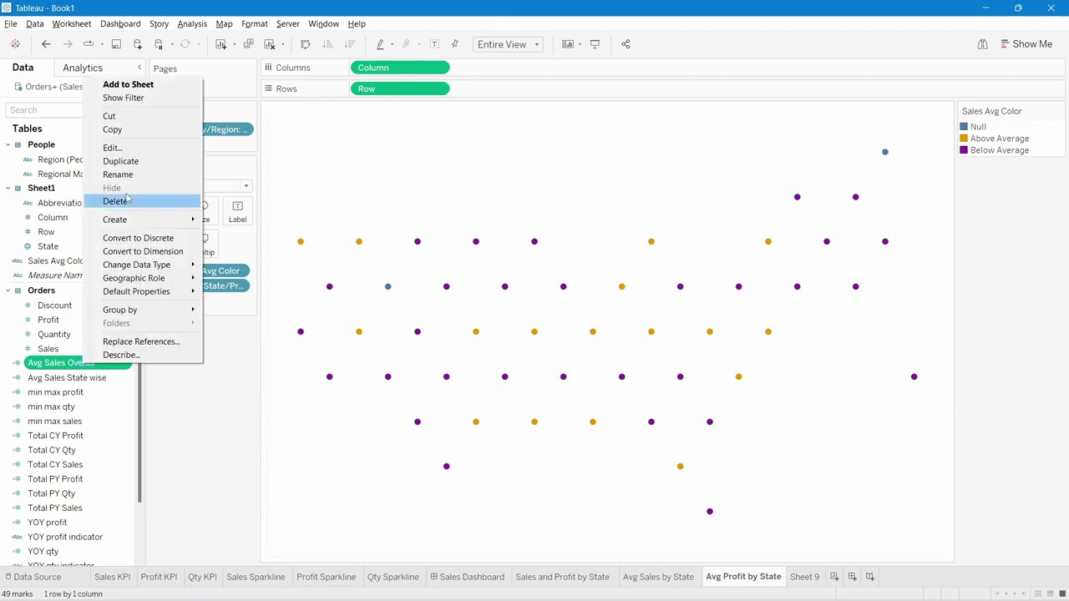
left_click(124, 161)
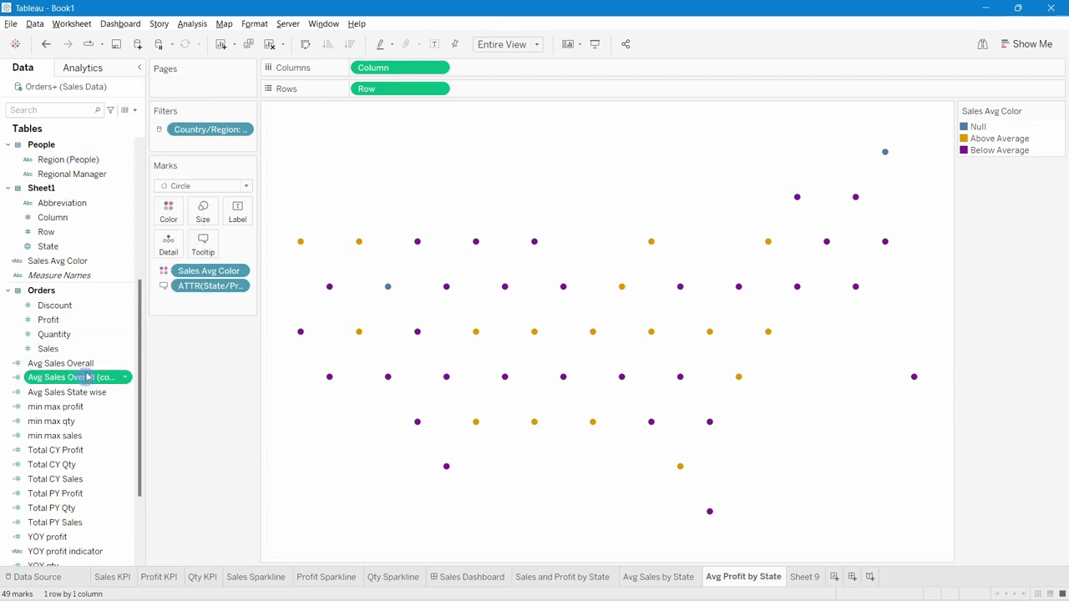
right_click(86, 381)
left_click(118, 388)
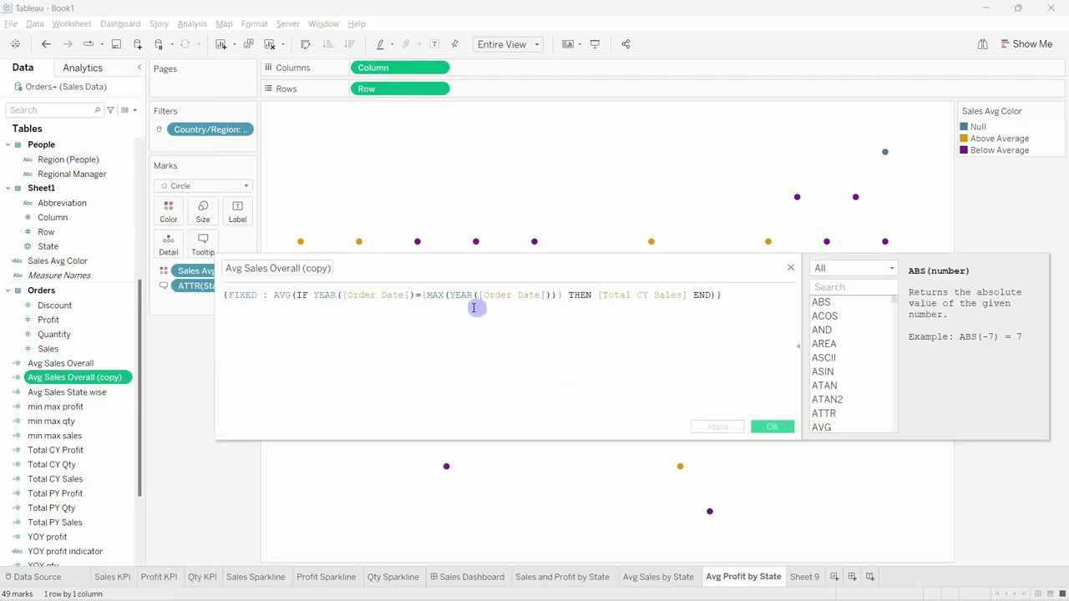
left_click_drag(655, 294, 682, 295)
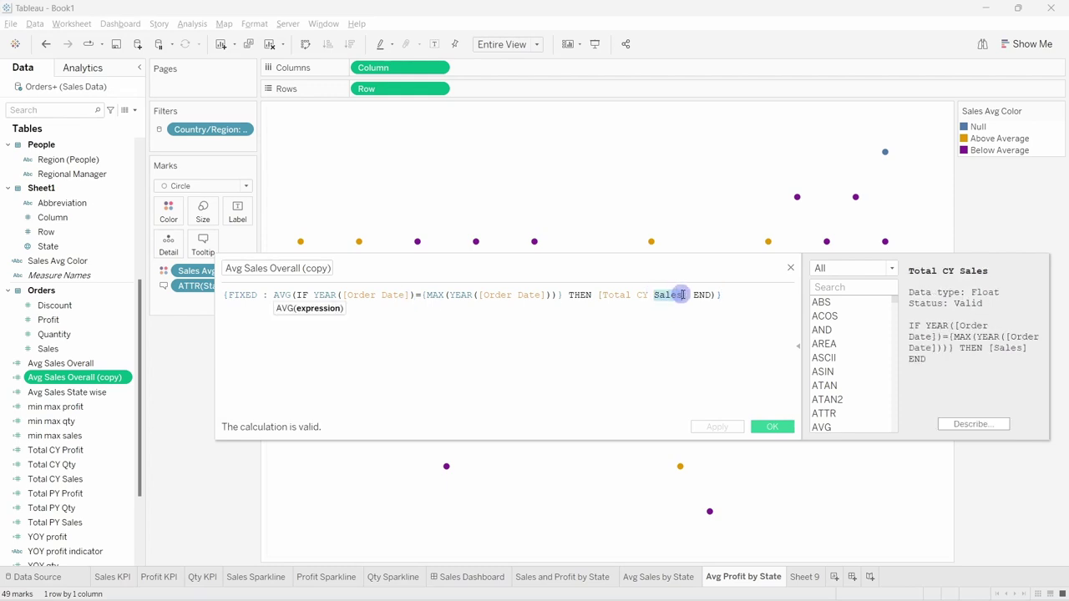
type("Pr")
key("Return")
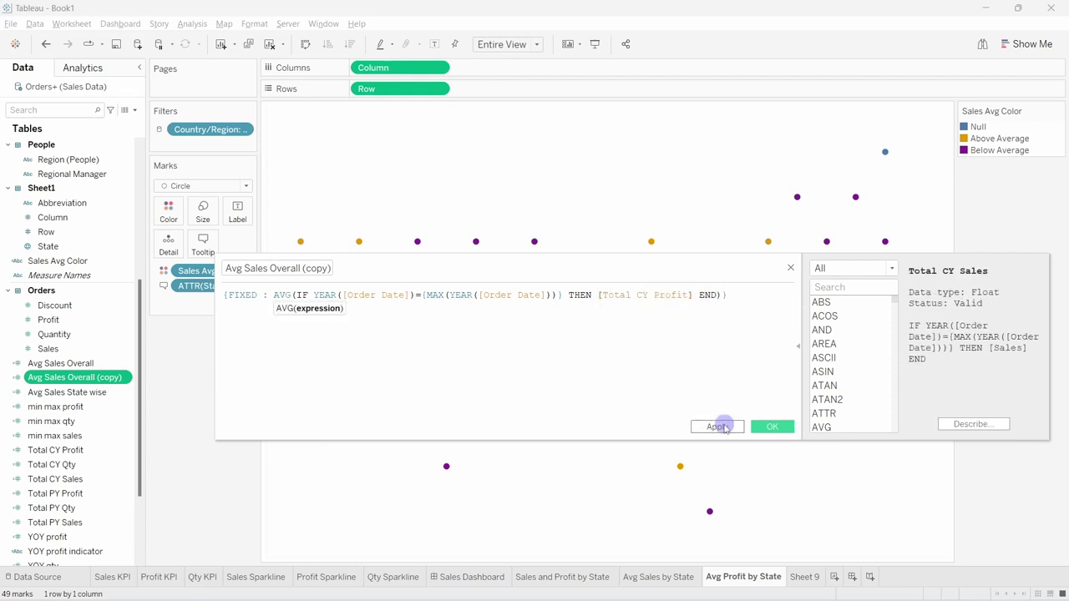
left_click(741, 427)
left_click(771, 426)
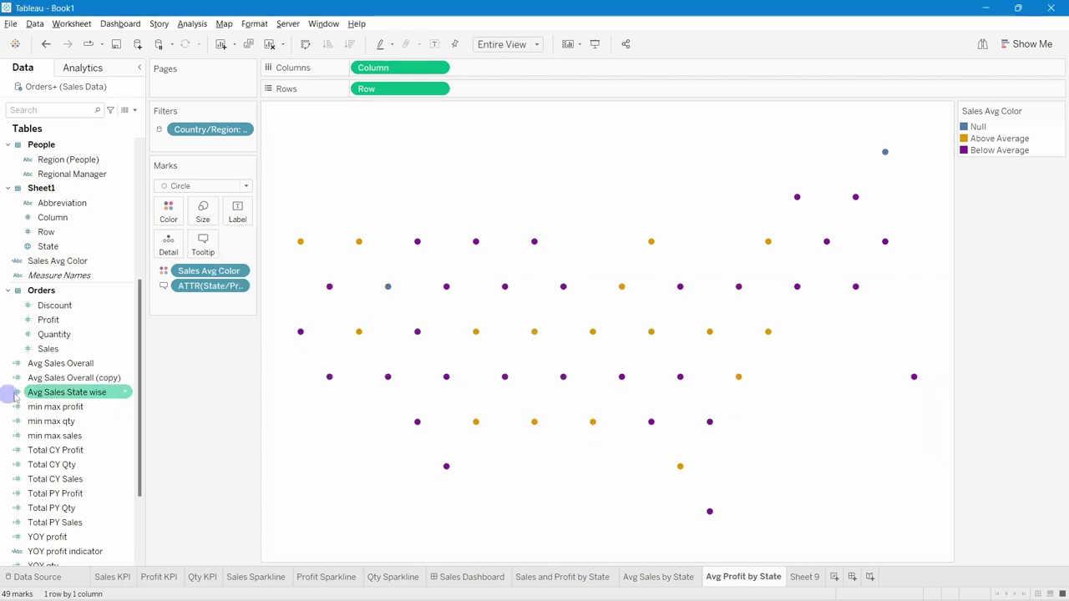
Rename the Avg Sales Overall copy as Avg profit Overall.
right_click(77, 383)
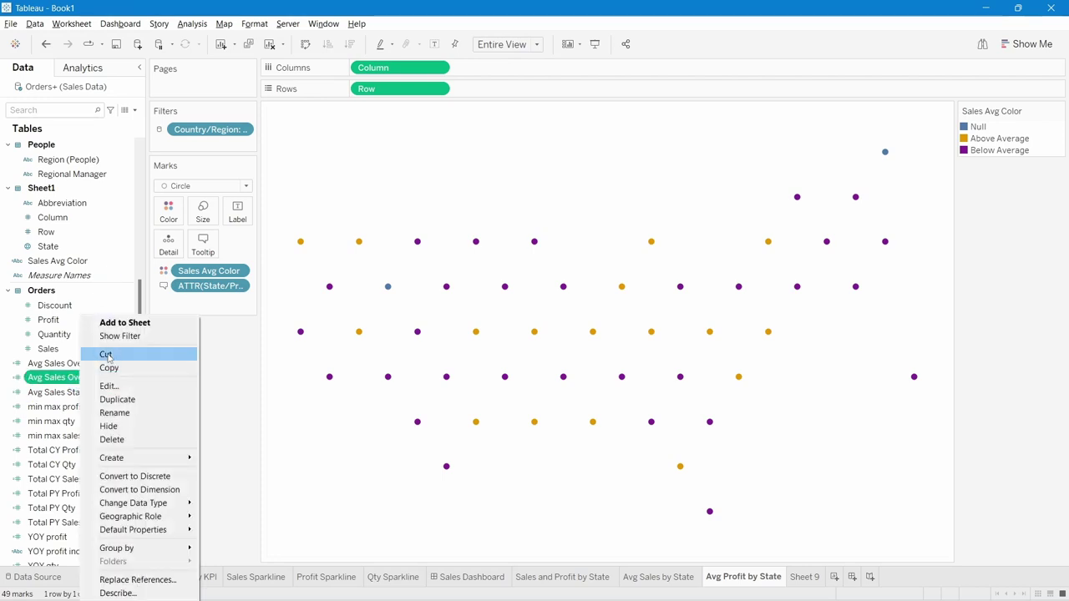
left_click(117, 381)
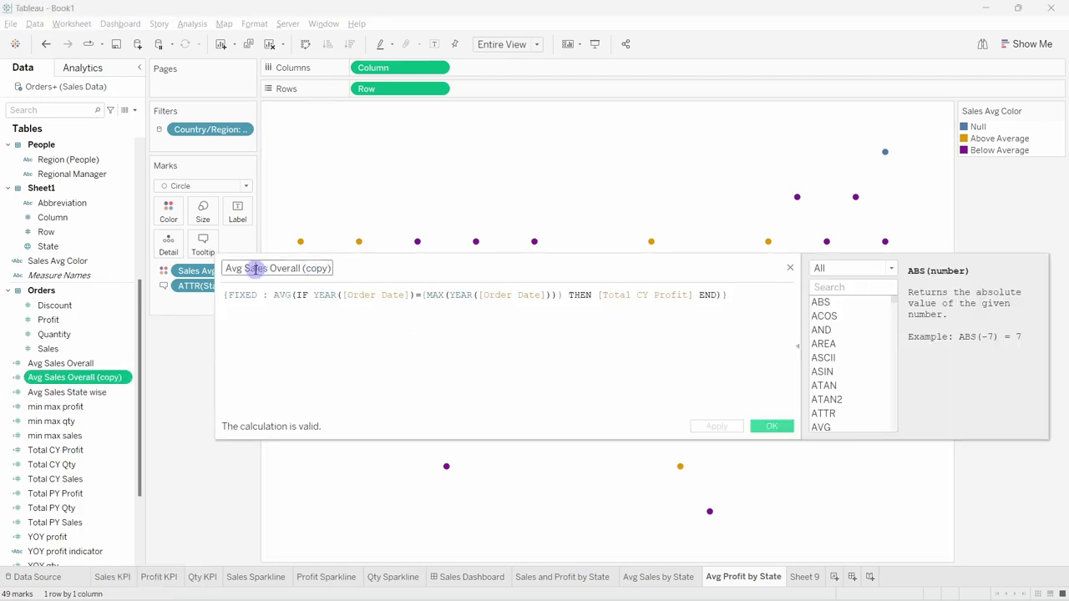
type("profit")
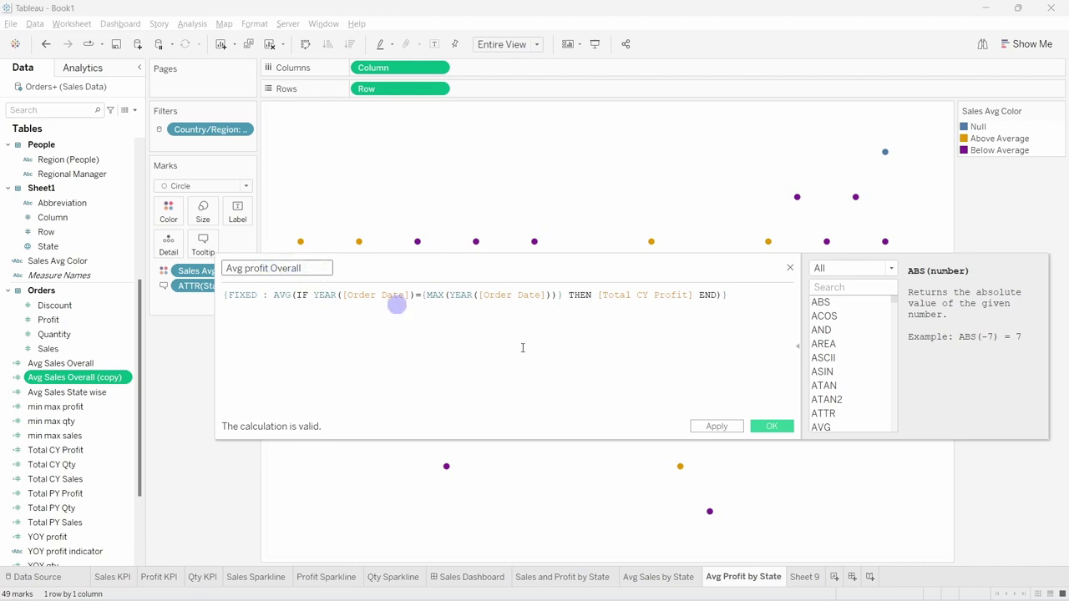
left_click(771, 426)
Duplicate the Avg Sales State wise field and make the copy's formula average Total CY Profit for each State/Province.
right_click(104, 394)
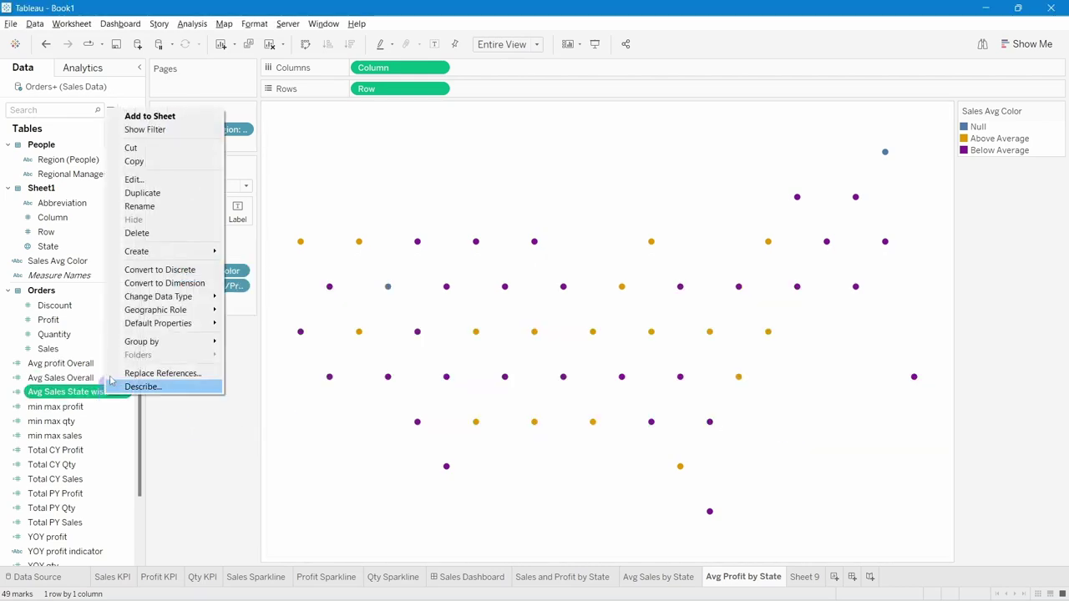
left_click(144, 193)
right_click(104, 407)
left_click(138, 191)
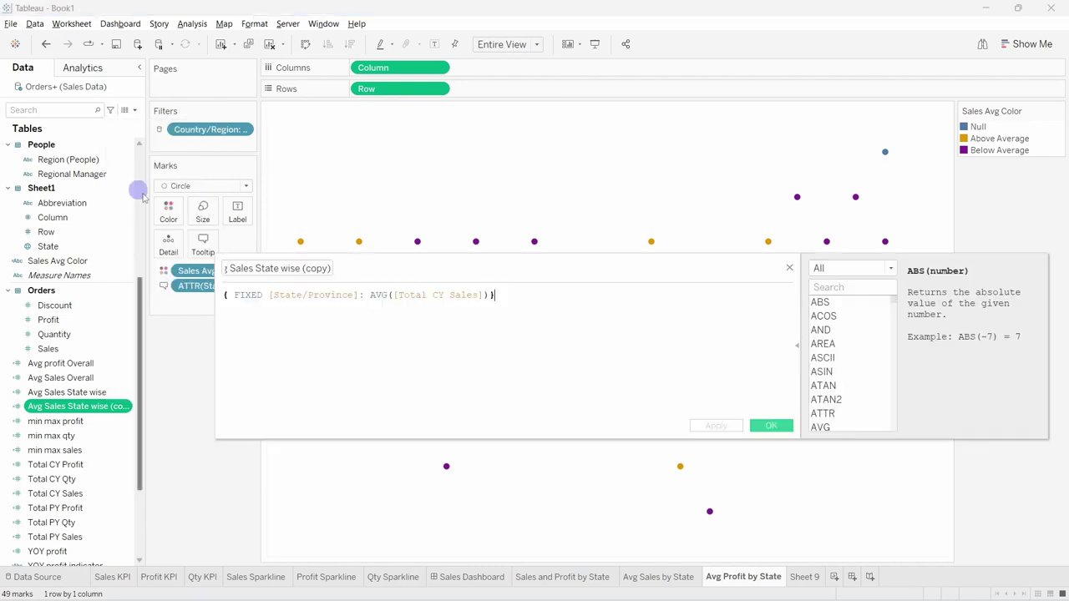
left_click(451, 295)
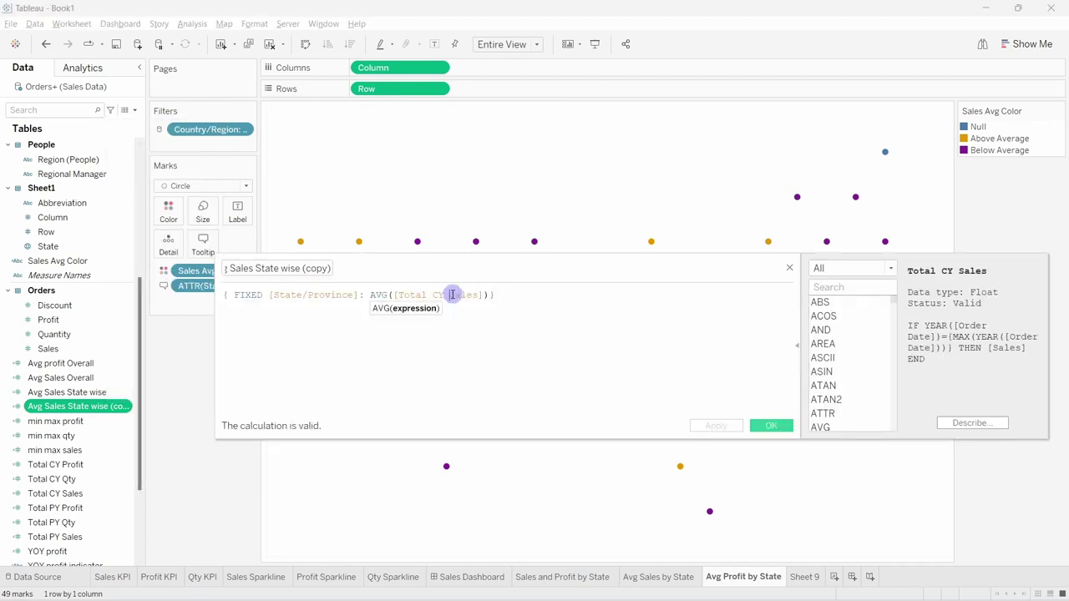
type("p")
left_click(493, 309)
Rename the Avg Sales State wise copy as Avg profit State wise and save the calculation.
left_click_drag(316, 269, 334, 269)
key("BackSpace")
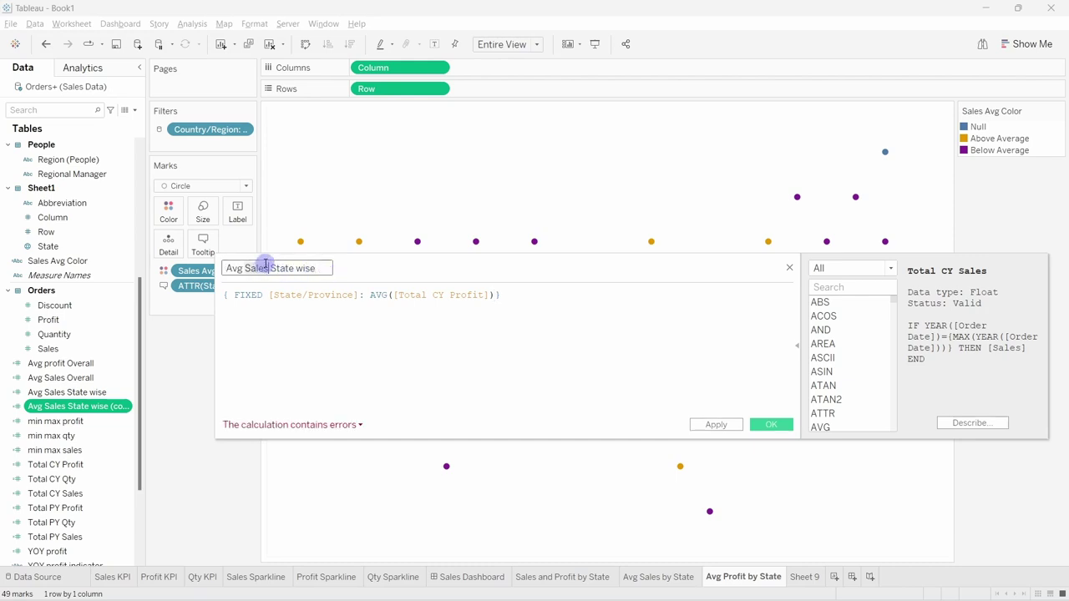
left_click(351, 377)
left_click(767, 428)
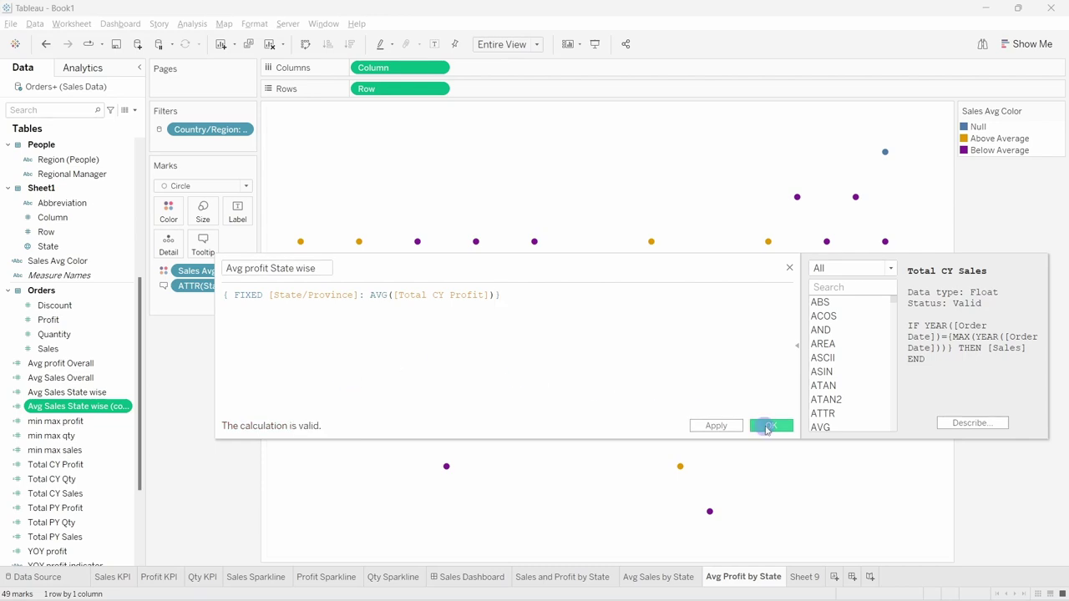
Duplicate the Sales Avg Color field, open the copy for editing and name it Profit Avg Color.
scroll(94, 351, "down", 1)
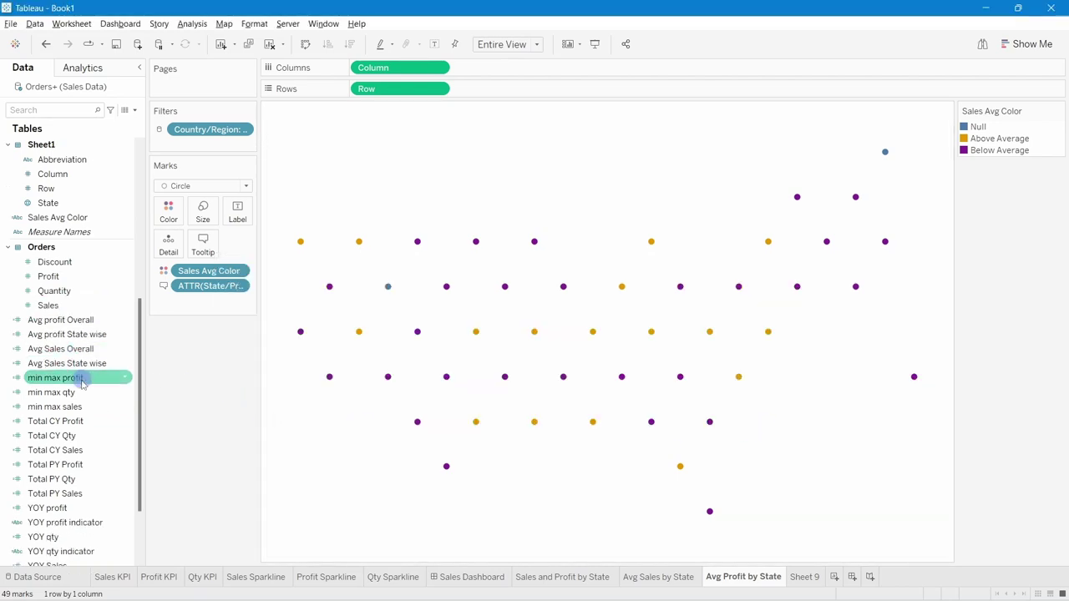
right_click(65, 219)
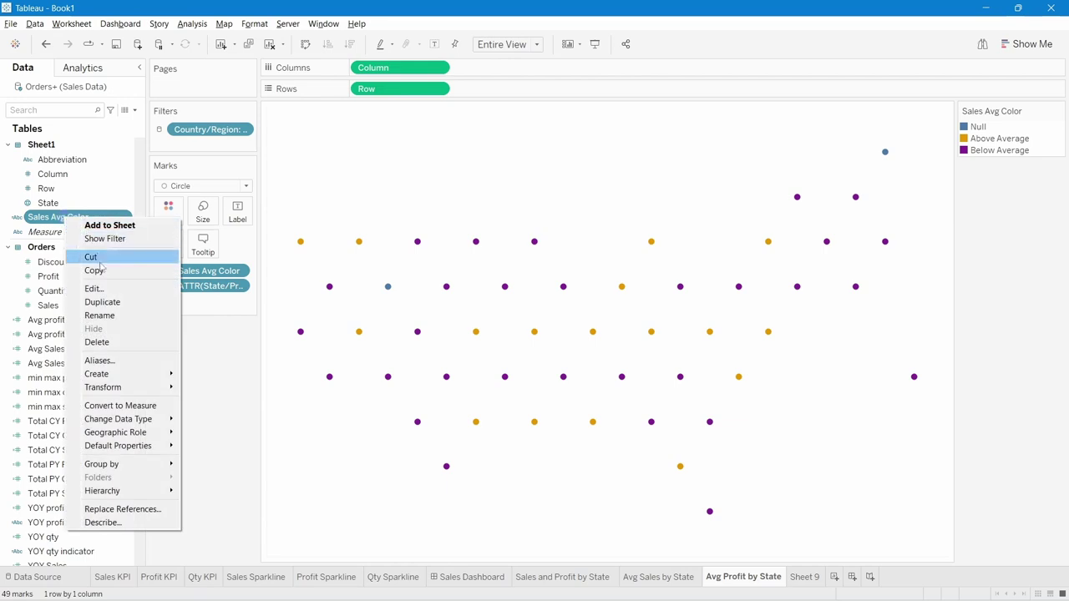
left_click(105, 300)
right_click(71, 233)
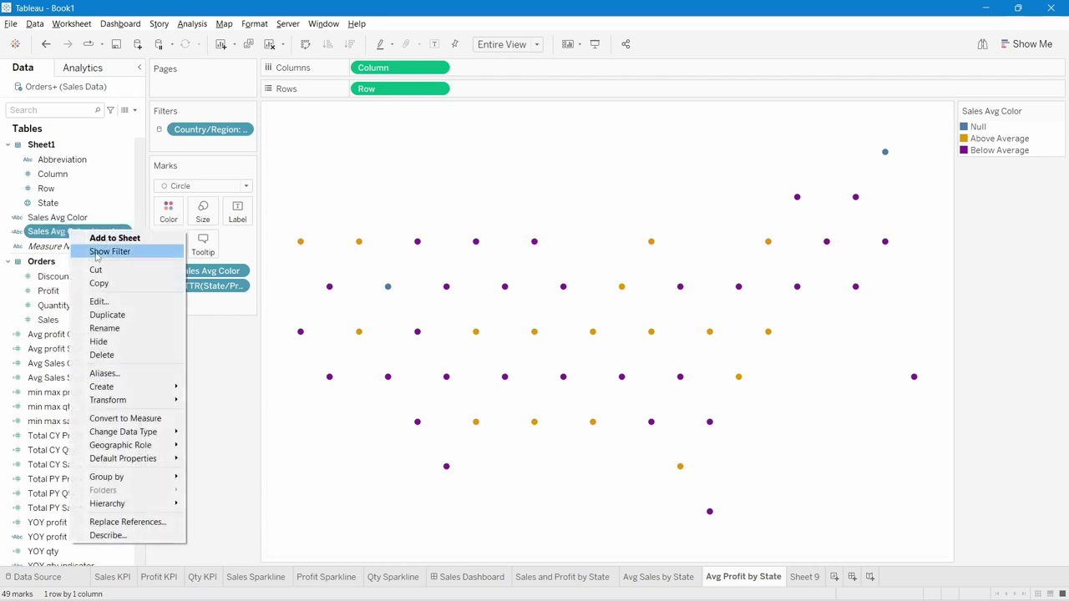
left_click(105, 301)
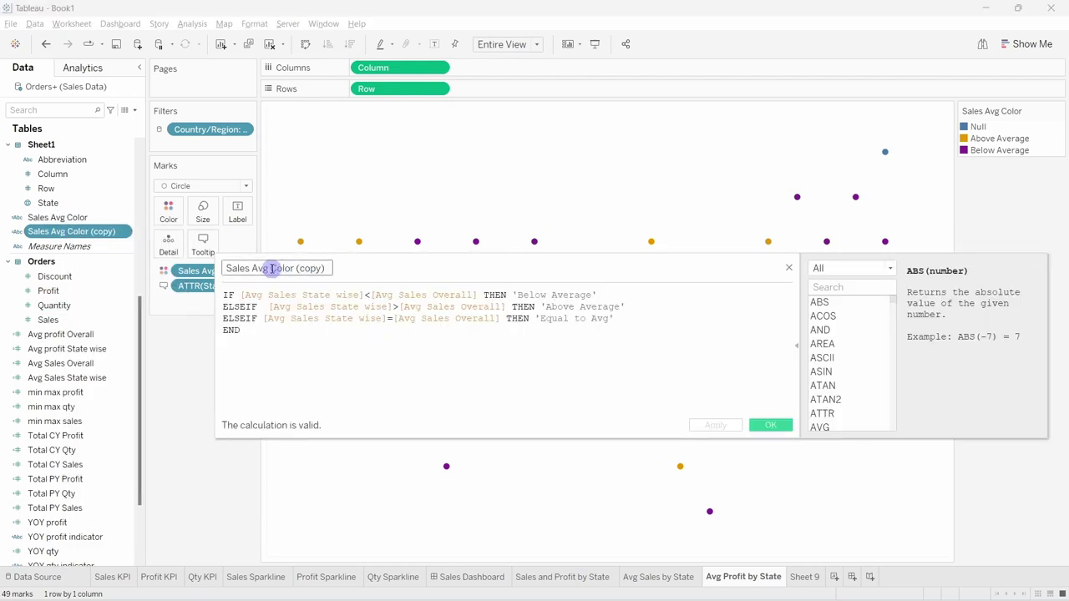
double_click(237, 269)
type("Profit")
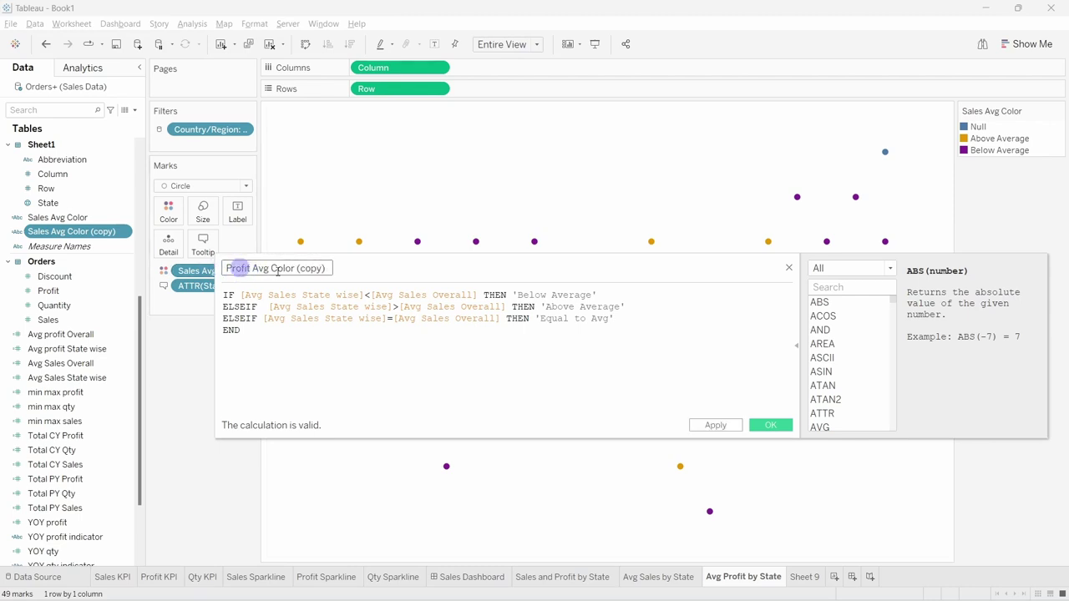
left_click_drag(328, 268, 290, 269)
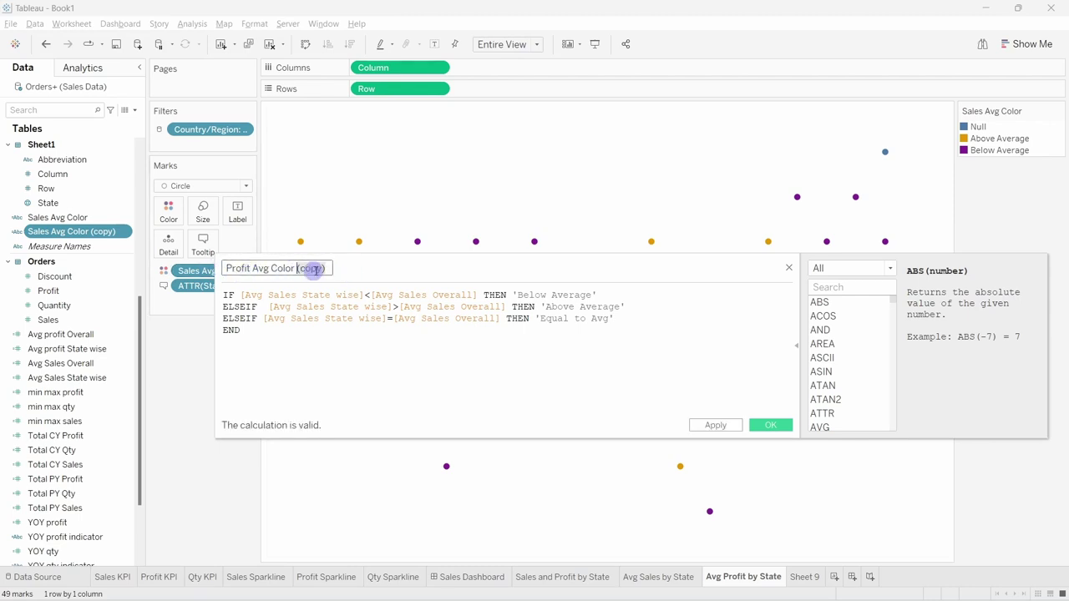
left_click(351, 382)
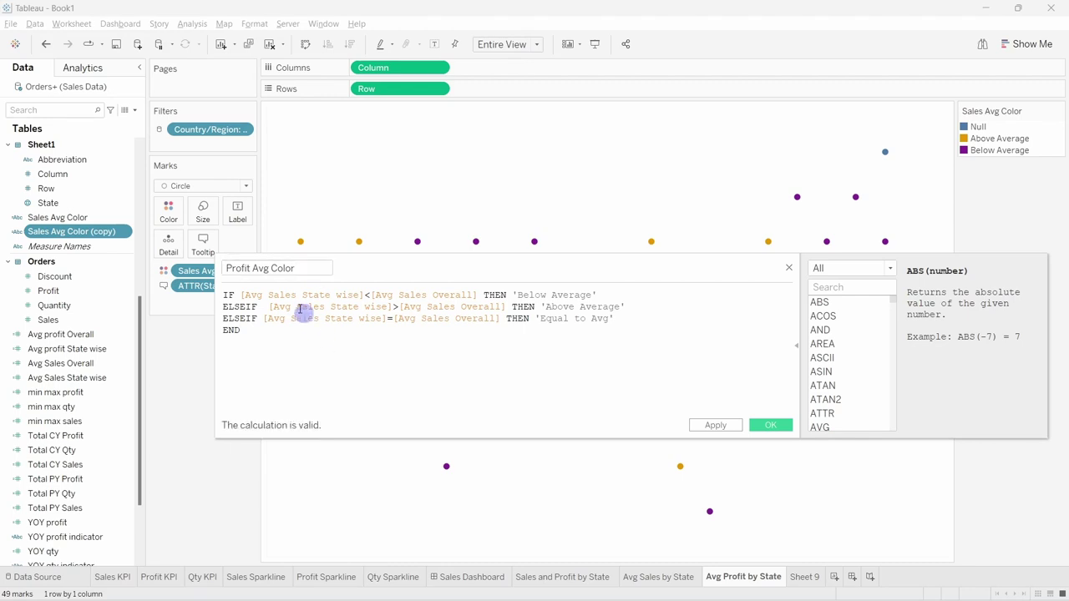
Make the Below Average condition of Profit Avg Color test whether Avg profit State wise is less than Avg profit Overall.
double_click(271, 296)
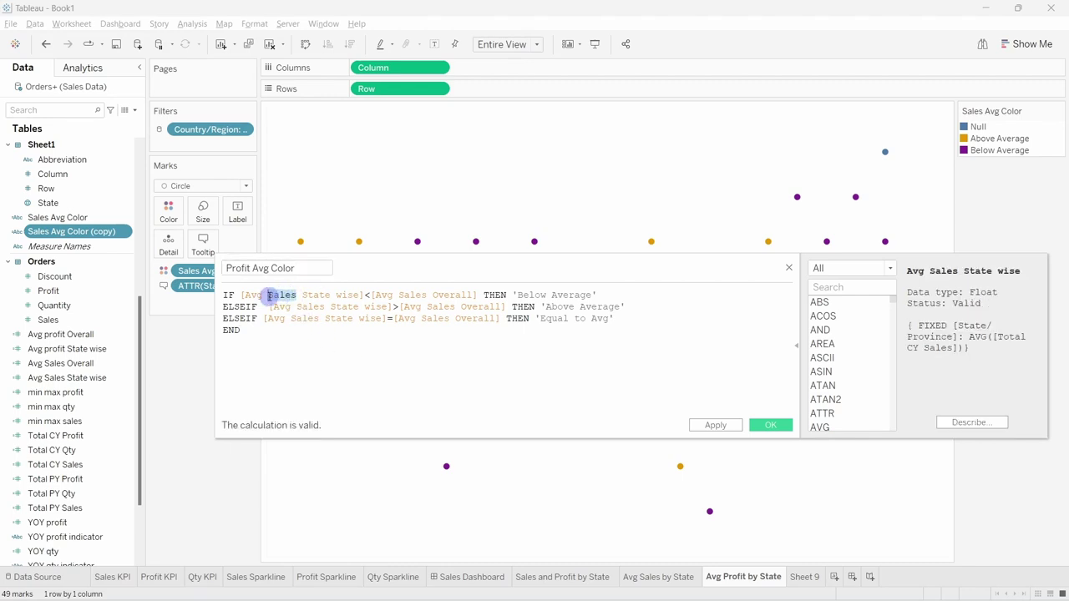
type("profit")
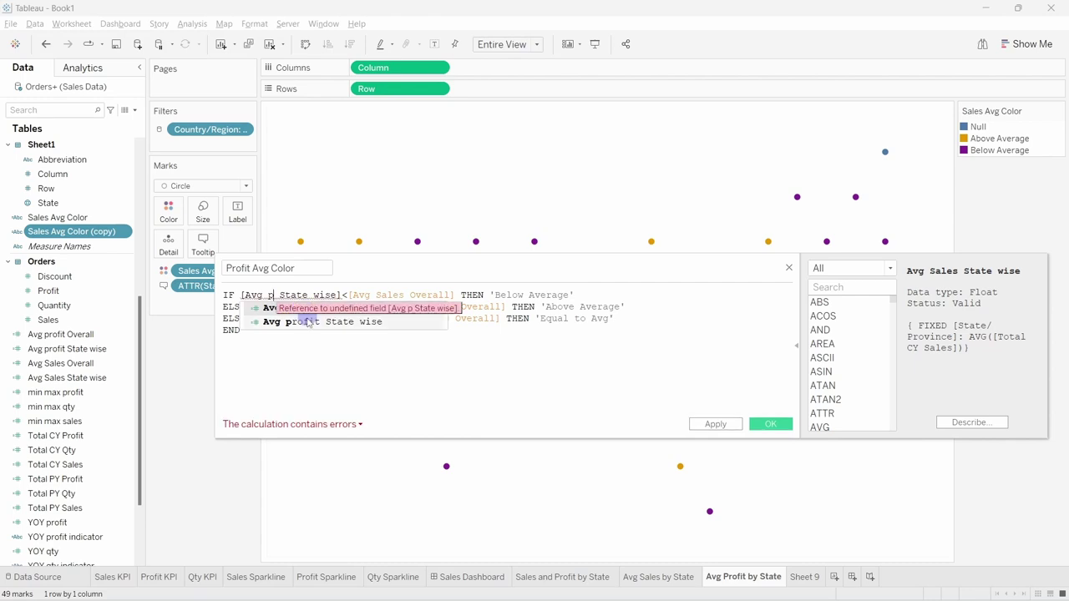
left_click(309, 322)
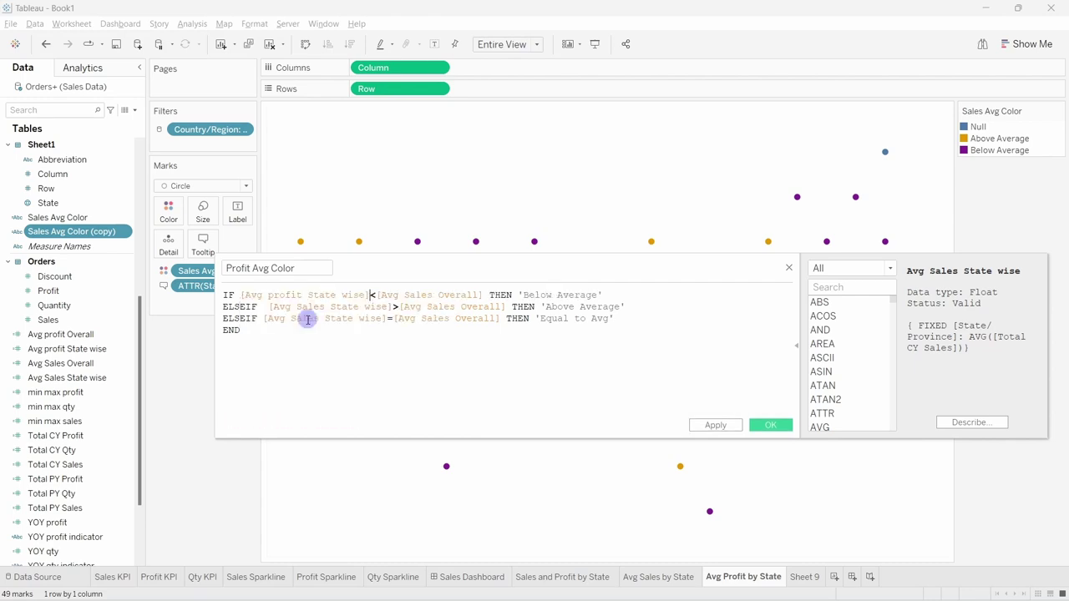
double_click(407, 294)
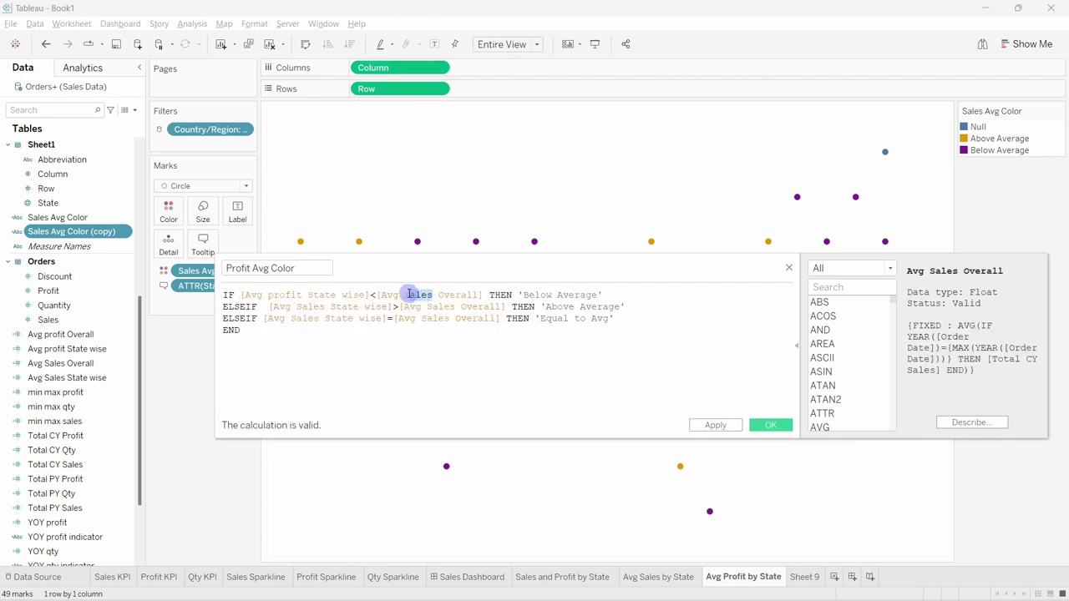
type("p")
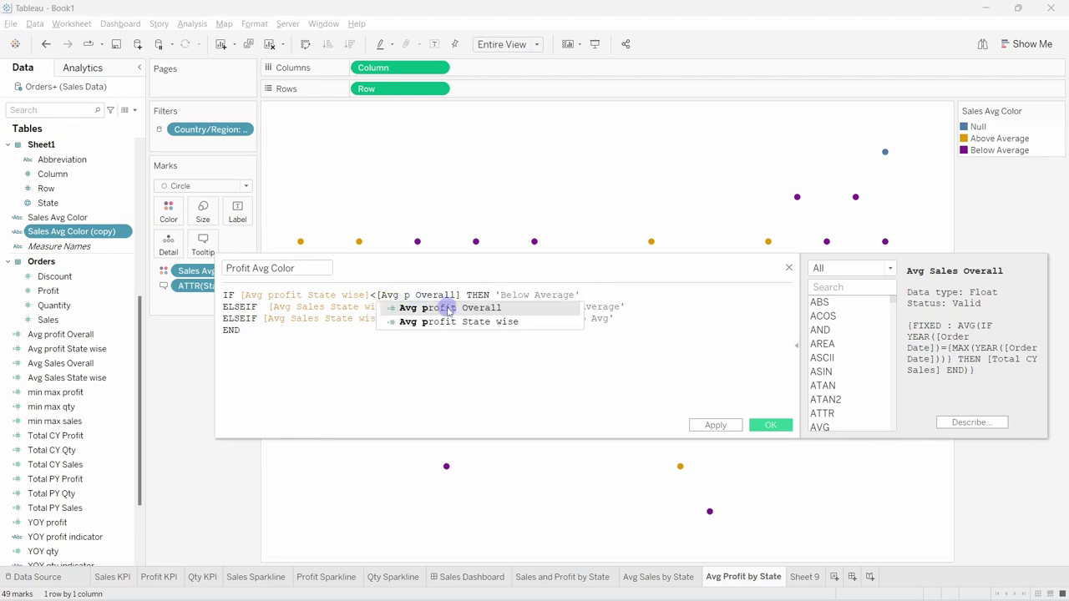
left_click(451, 308)
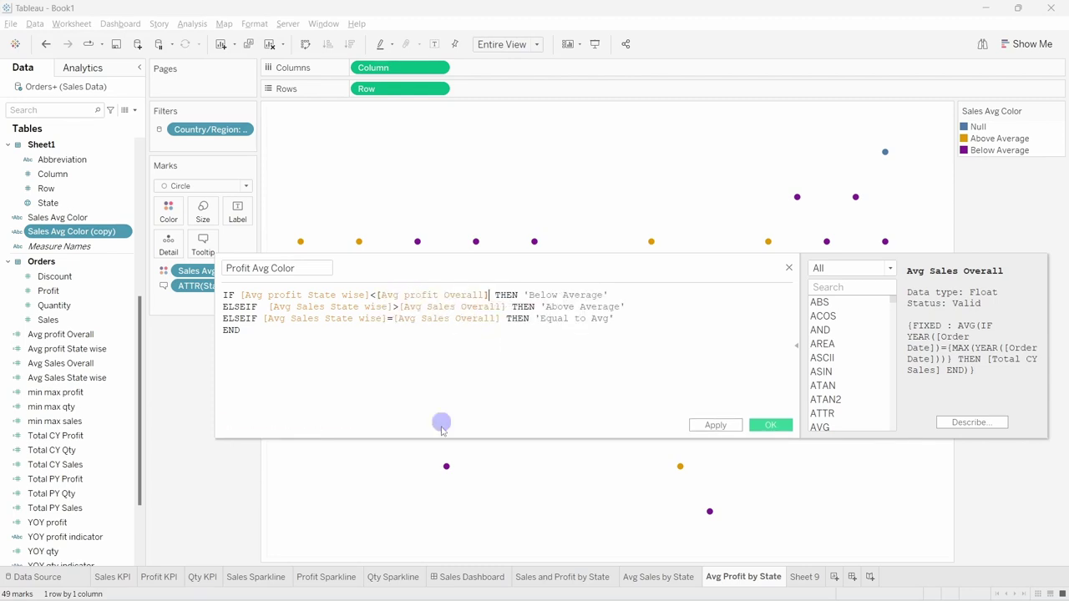
Make both ELSEIF conditions compare Avg profit State wise with Avg profit Overall, using > and = respectively, and save the calculation.
mouse_move(489, 294)
left_mouse_down()
mouse_move(240, 287)
mouse_move(507, 306)
left_mouse_up()
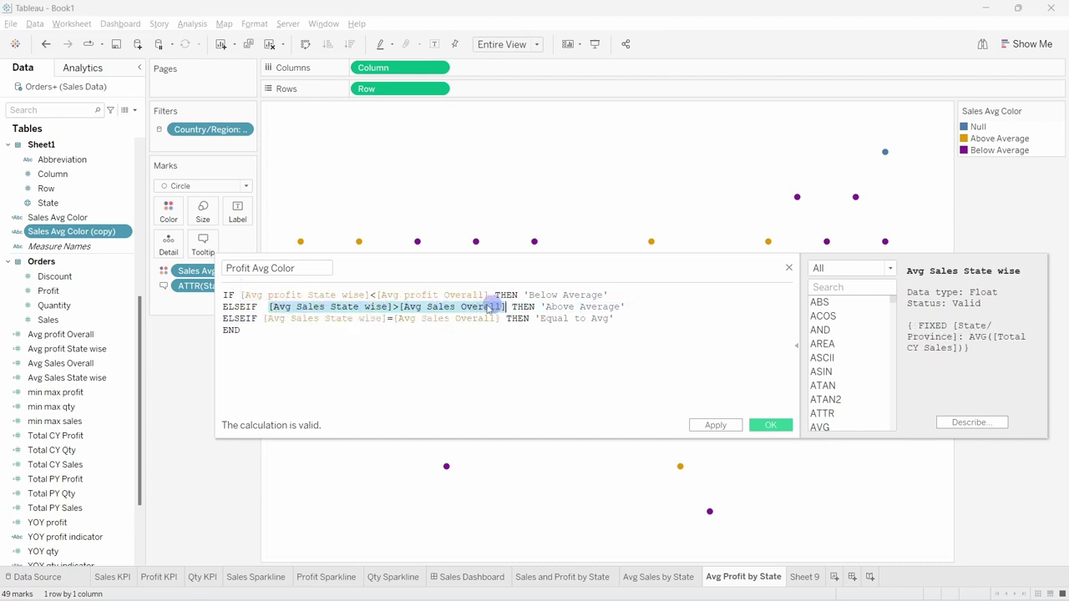
type("[Avg profit State wise]<[Avg profit Overall]")
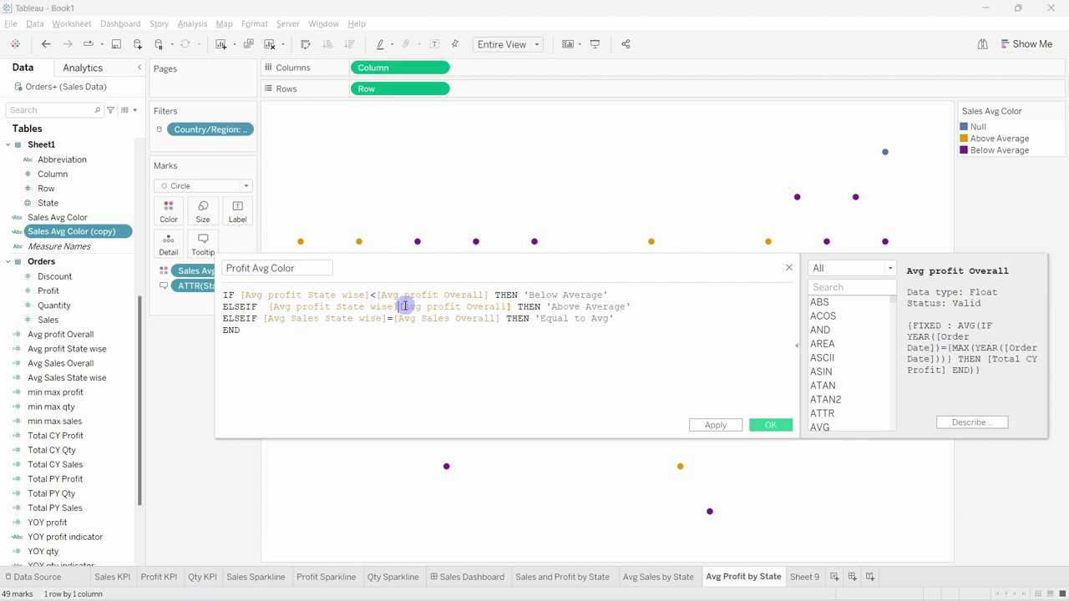
type(">")
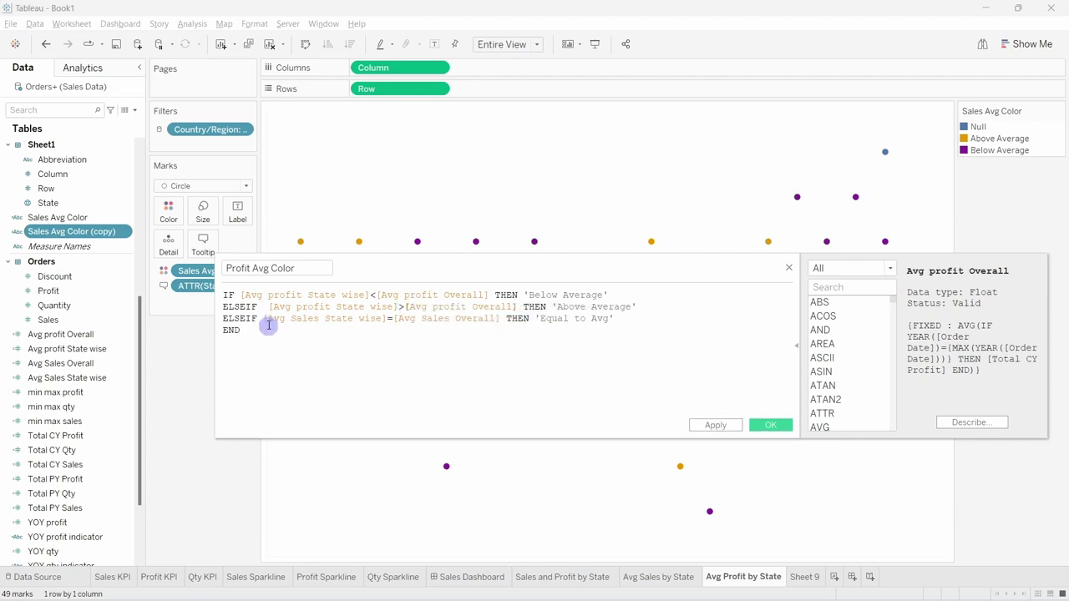
left_click_drag(264, 319, 501, 324)
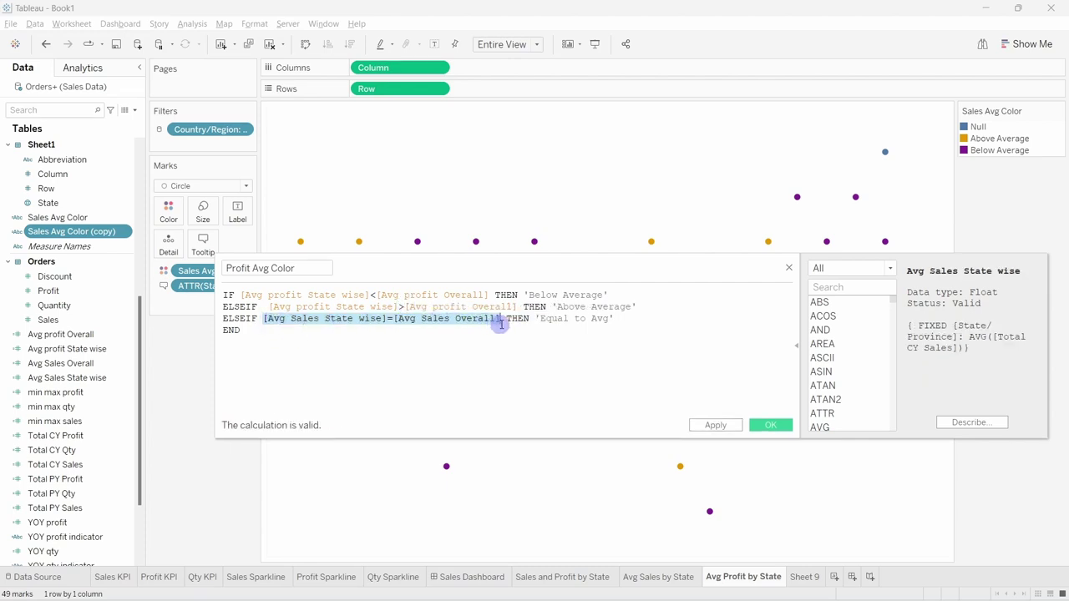
type("[Avg profit State wise]<[Avg profit Overall]")
left_click(397, 324)
key("BackSpace")
type("=")
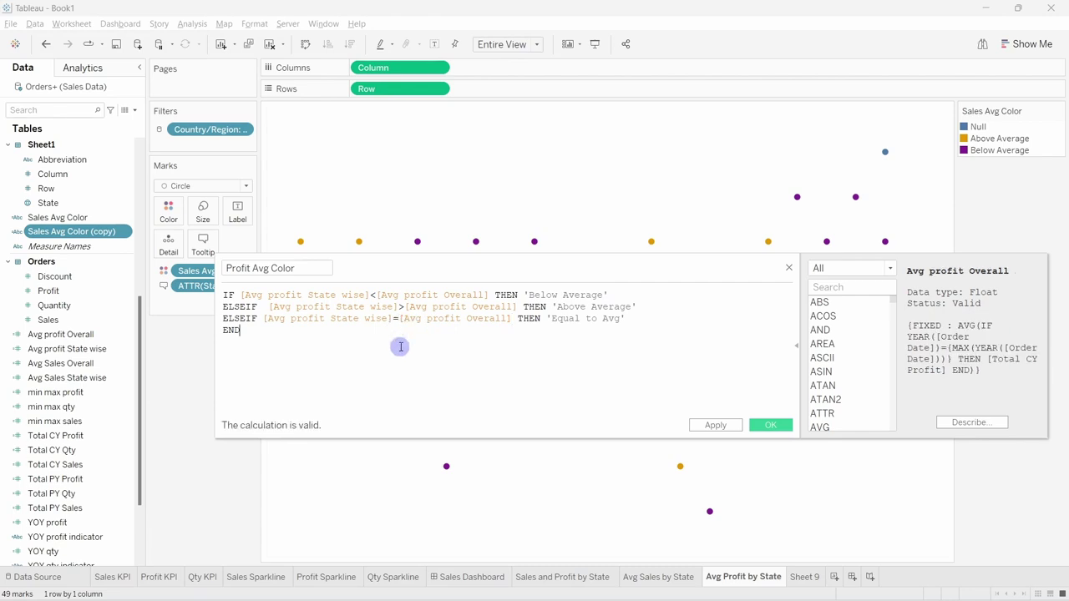
left_click(779, 426)
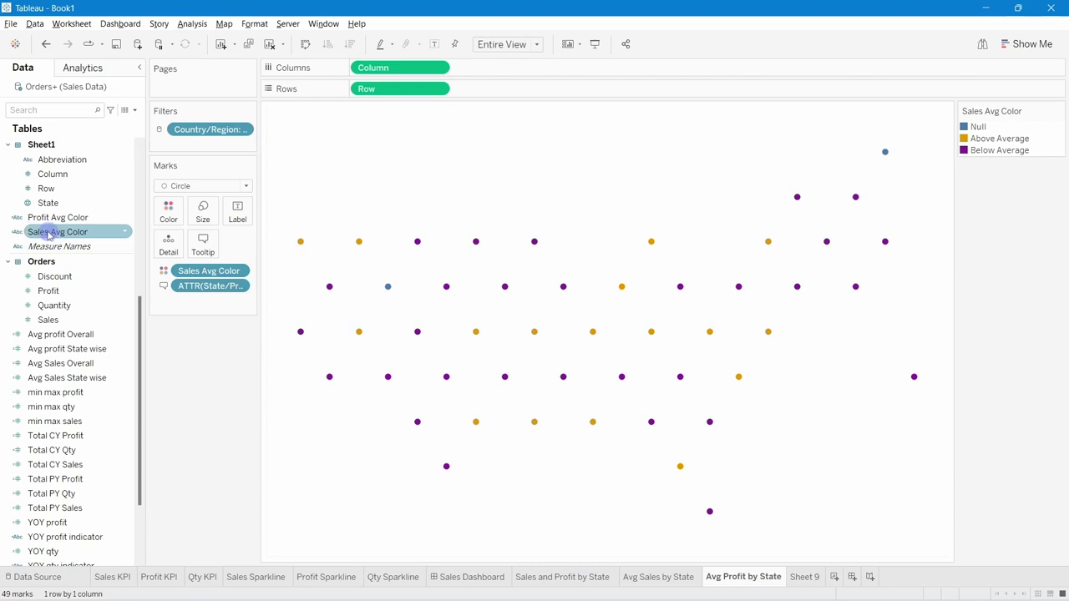
Color the Avg Profit by State marks by Profit Avg Color in place of Sales Avg Color.
left_click_drag(52, 219, 202, 268)
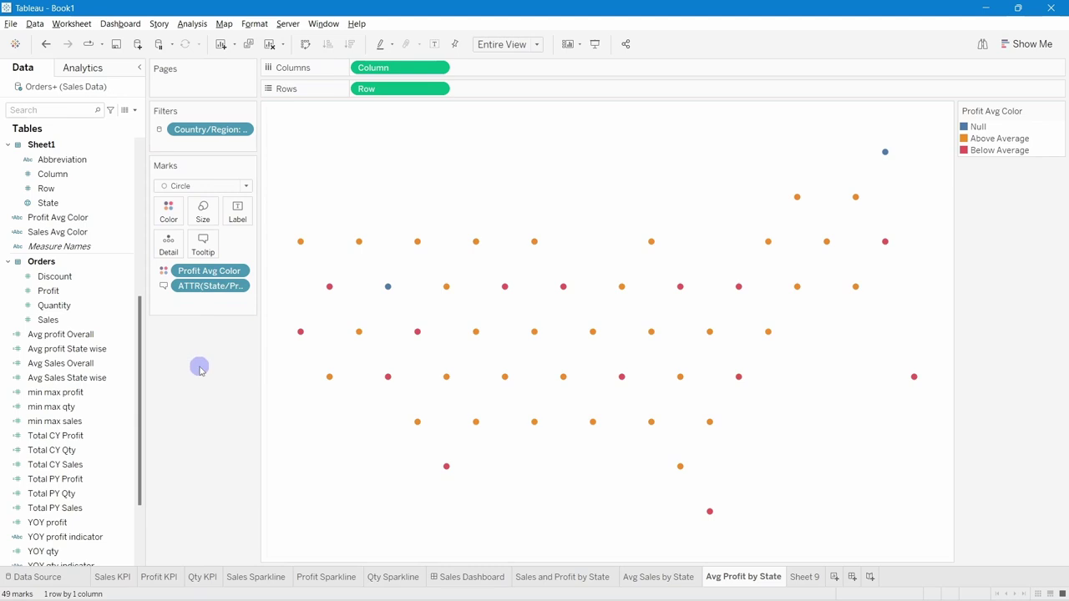
mouse_move(306, 248)
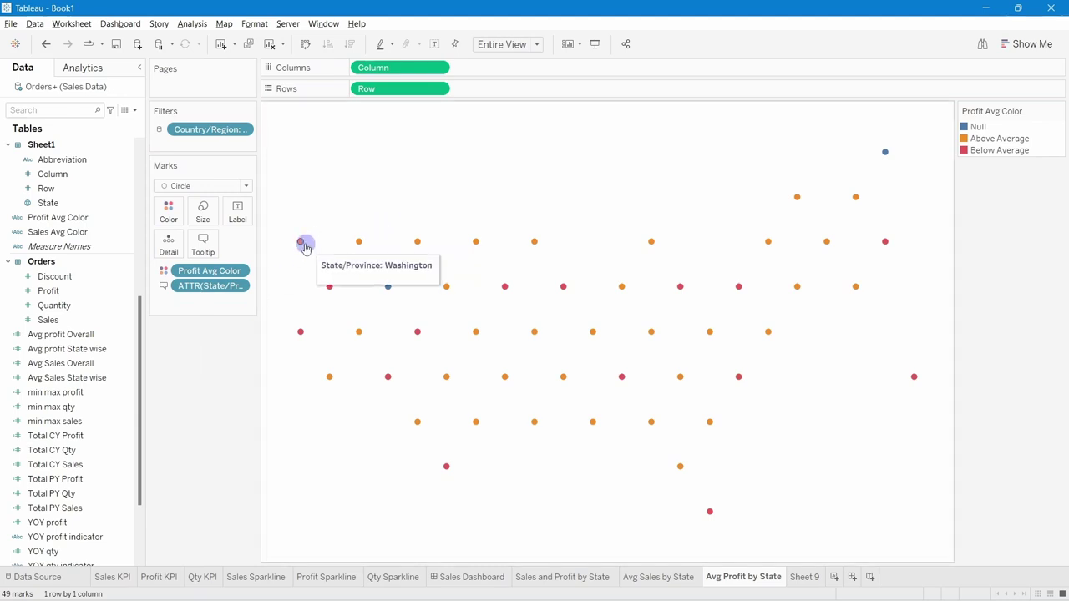
Open the Profit Avg Color color settings, switch to Color Code.docx in Word and copy the State Average Profit Above Average code #470794.
double_click(966, 139)
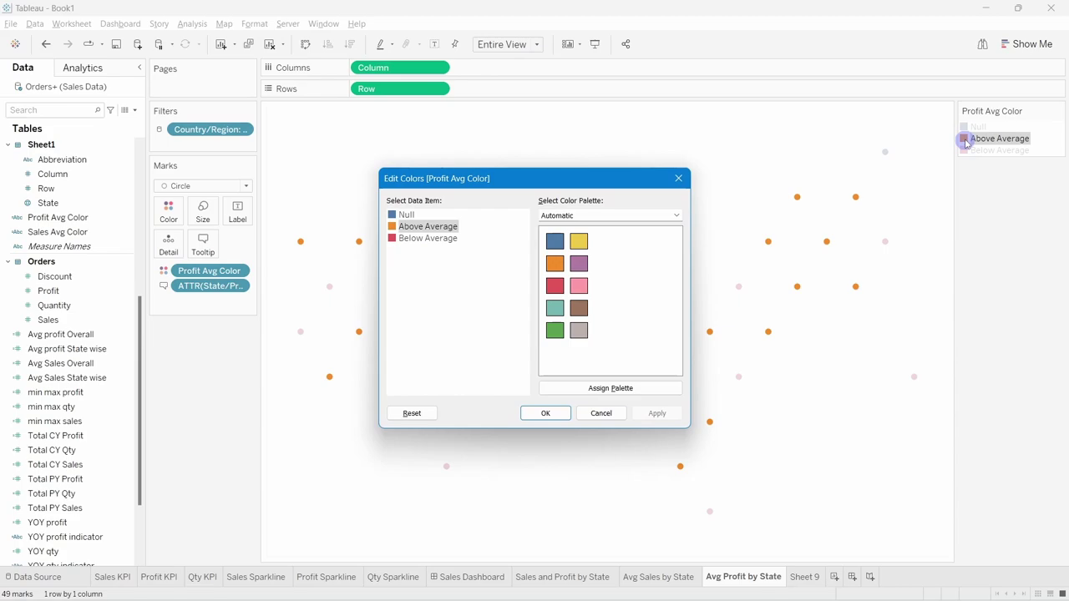
key("alt+Tab")
key("alt+Tab")
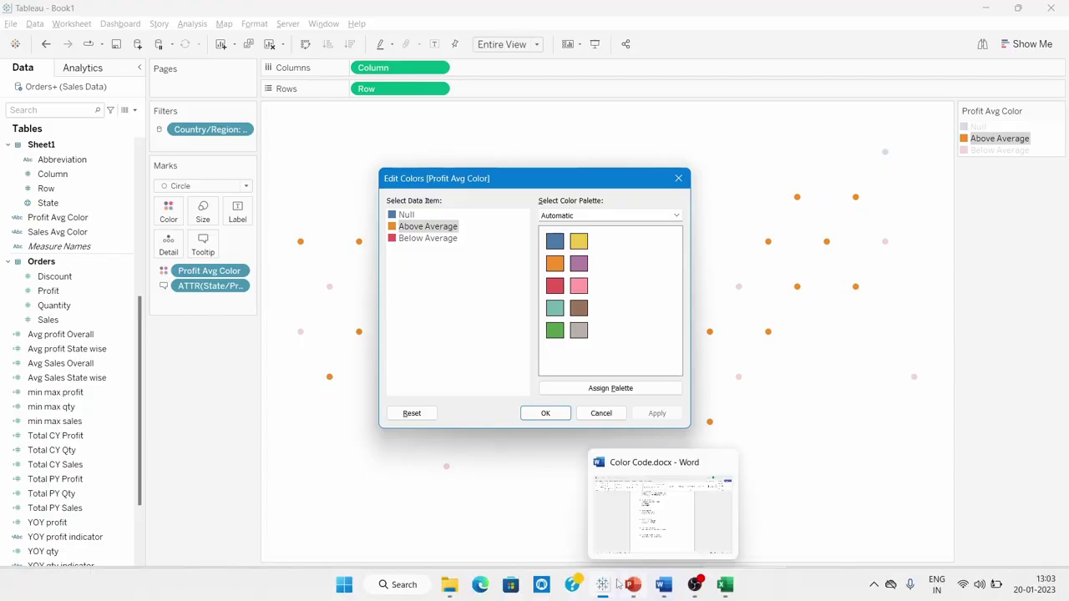
left_click(663, 585)
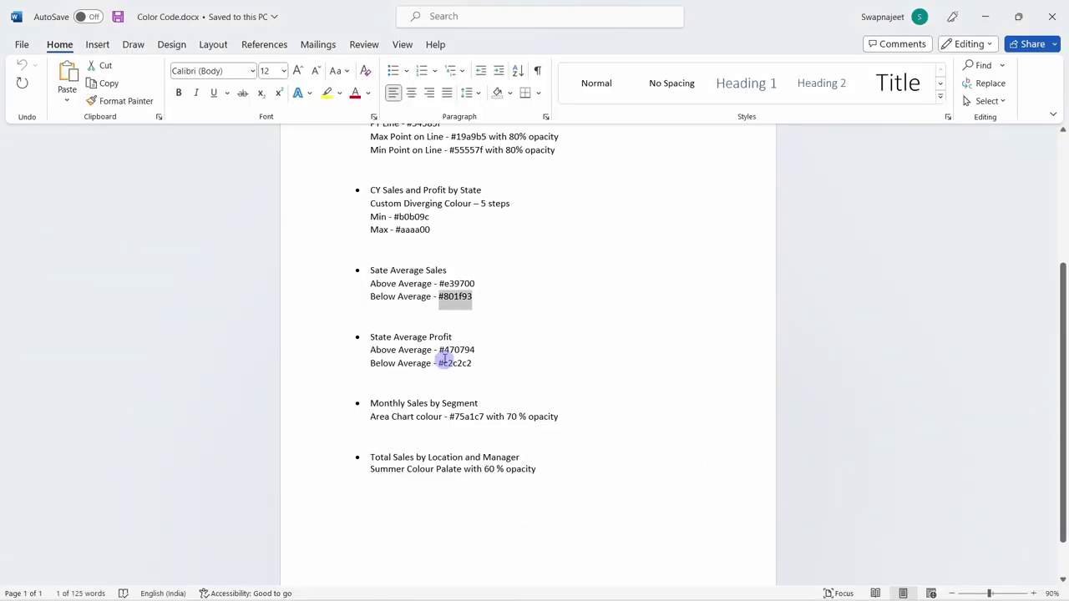
left_click_drag(440, 349, 473, 349)
key("ctrl+c")
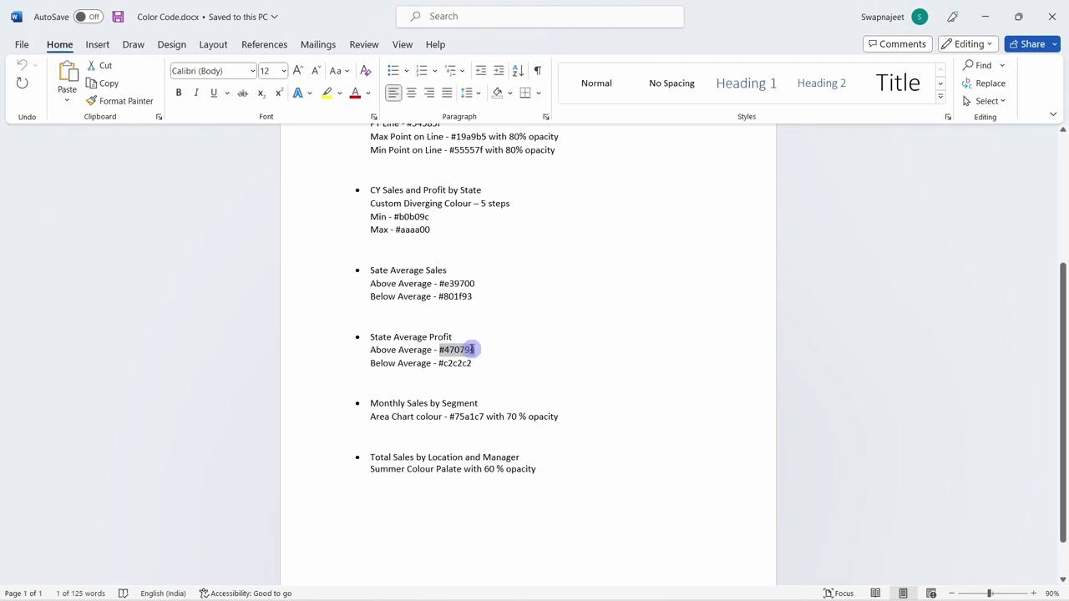
Return to Tableau and set the Above Average color to #470794.
key("alt+Tab")
double_click(434, 227)
left_click(598, 367)
left_click_drag(604, 390, 622, 390)
key("ctrl+v")
left_click(593, 411)
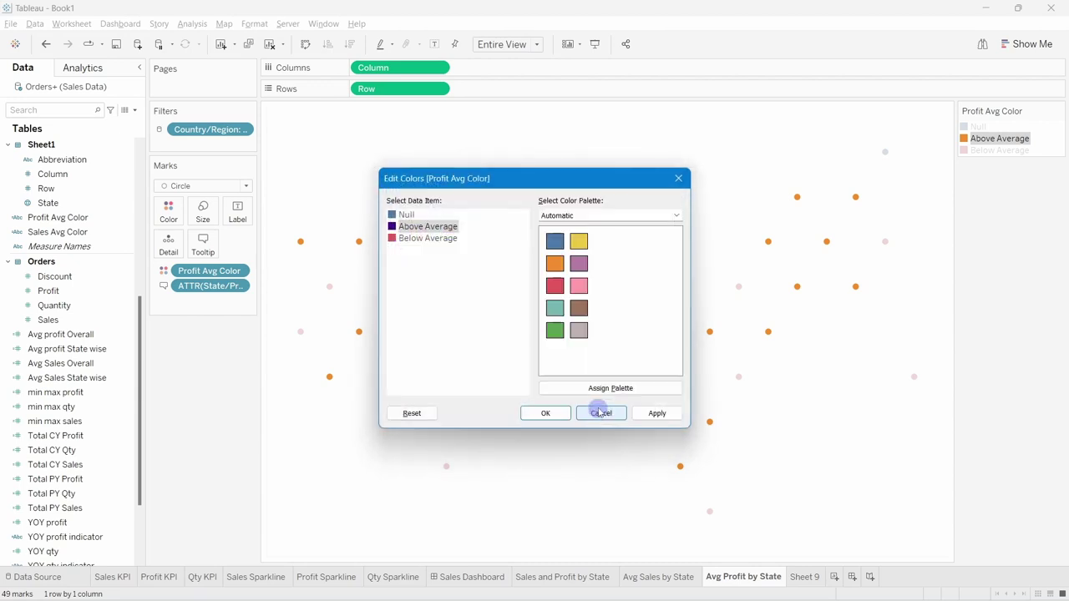
Switch to the Word color list and copy the State Average Profit Below Average code #c2c2c2.
key("alt+Tab")
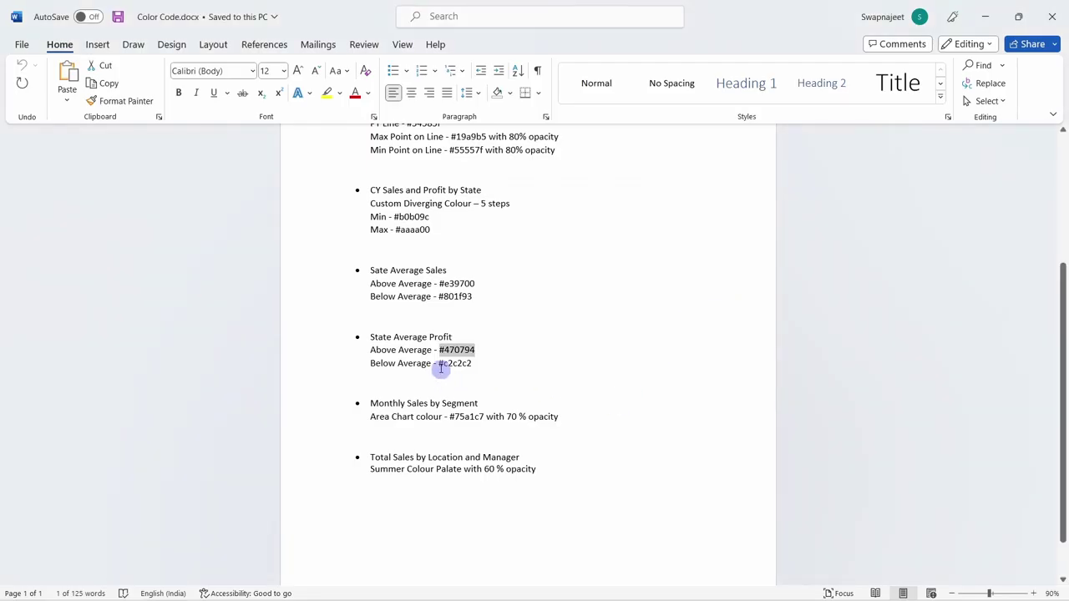
left_click_drag(438, 363, 465, 364)
key("ctrl+c")
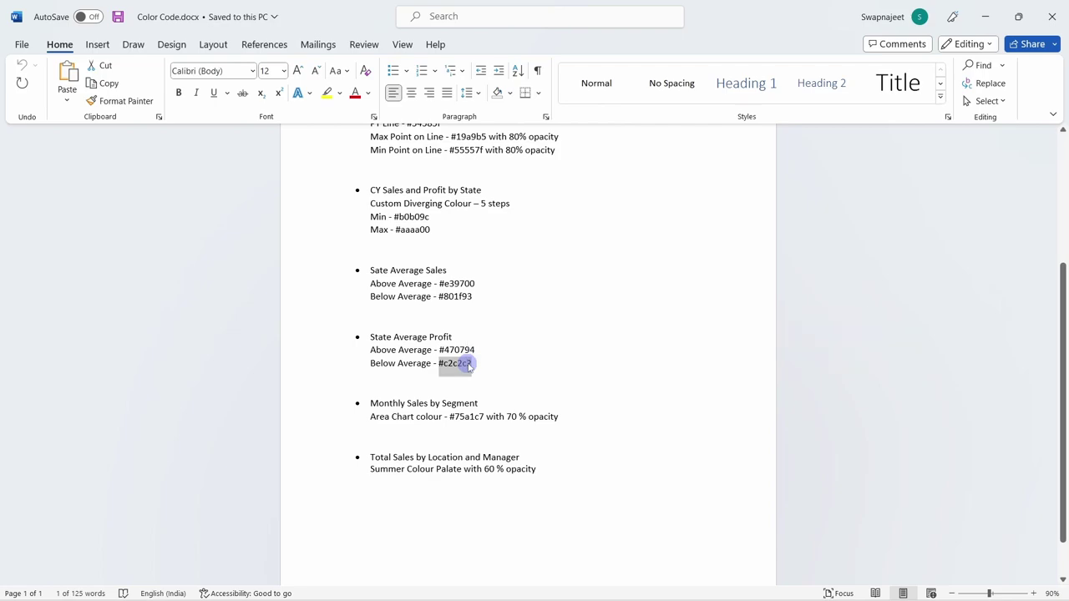
Back in Tableau, set the Below Average color to #c2c2c2 and apply the Profit Avg Color colors.
key("alt+Tab")
left_click(443, 241)
double_click(442, 243)
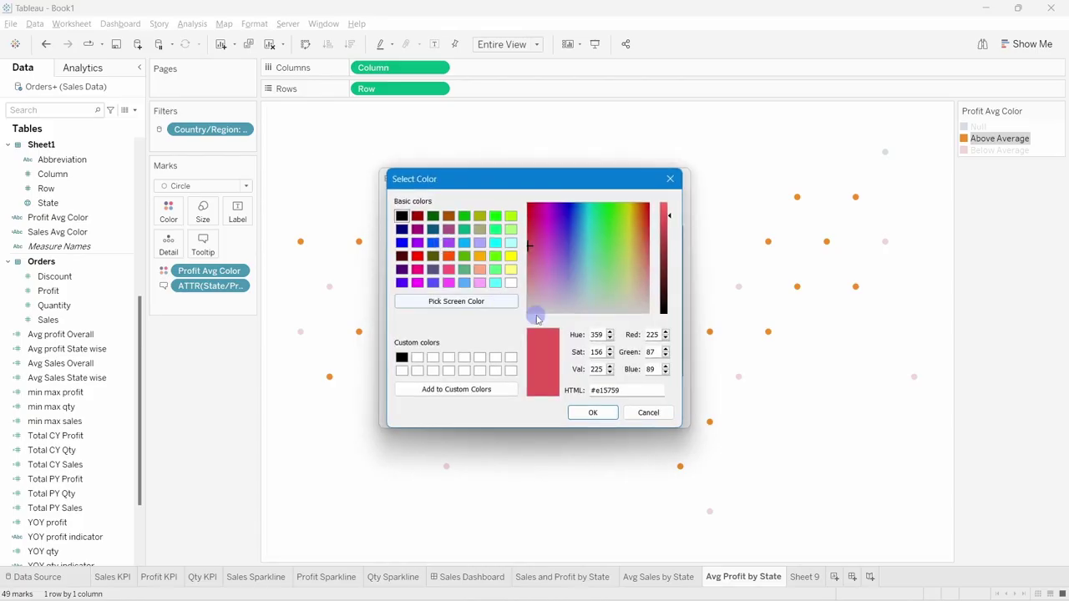
left_click_drag(619, 390, 588, 393)
key("ctrl+v")
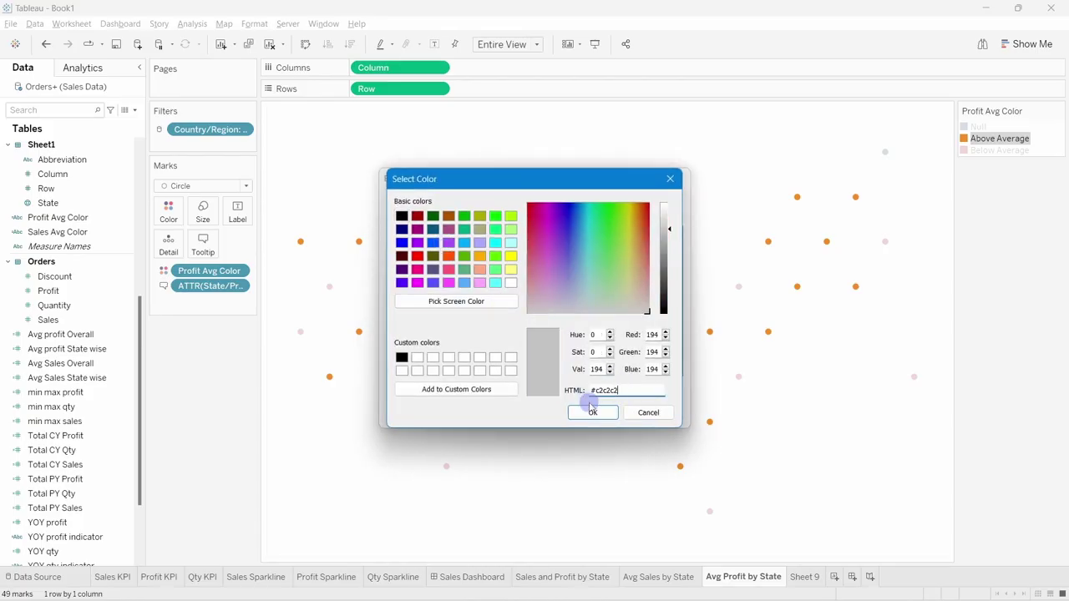
left_click(592, 413)
left_click(658, 414)
left_click(545, 413)
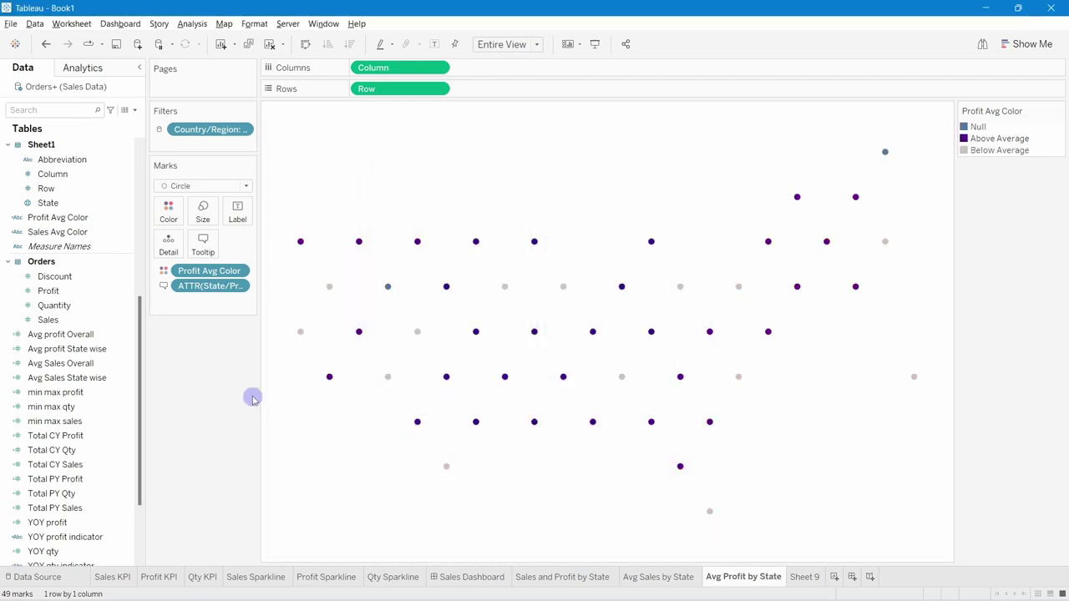
Add the Profit Avg Color field to the tooltip on a new line below State/Province.
left_click(202, 246)
left_click(549, 224)
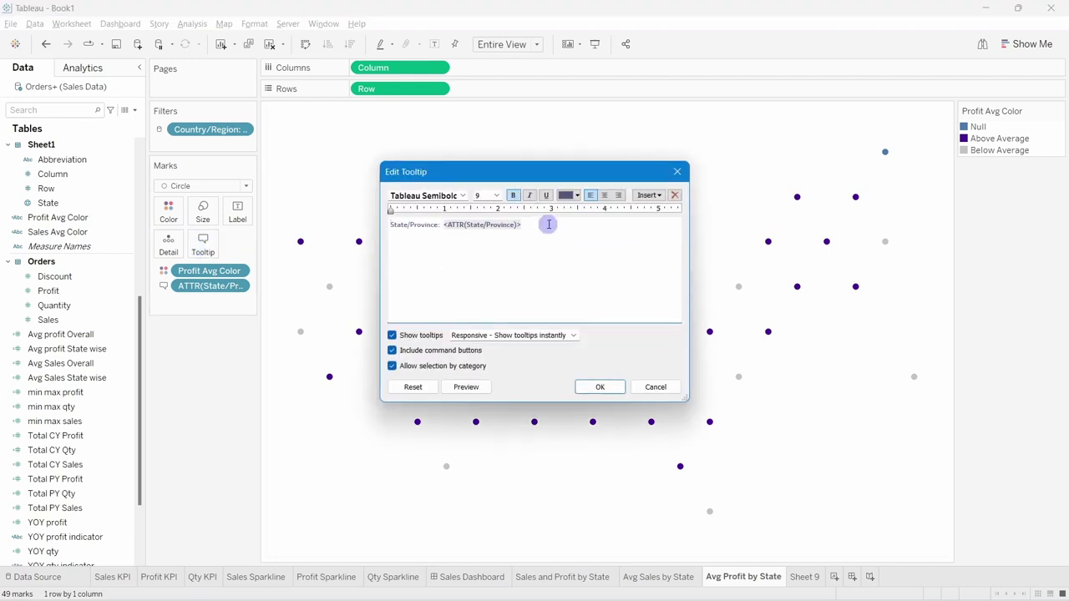
left_click(647, 197)
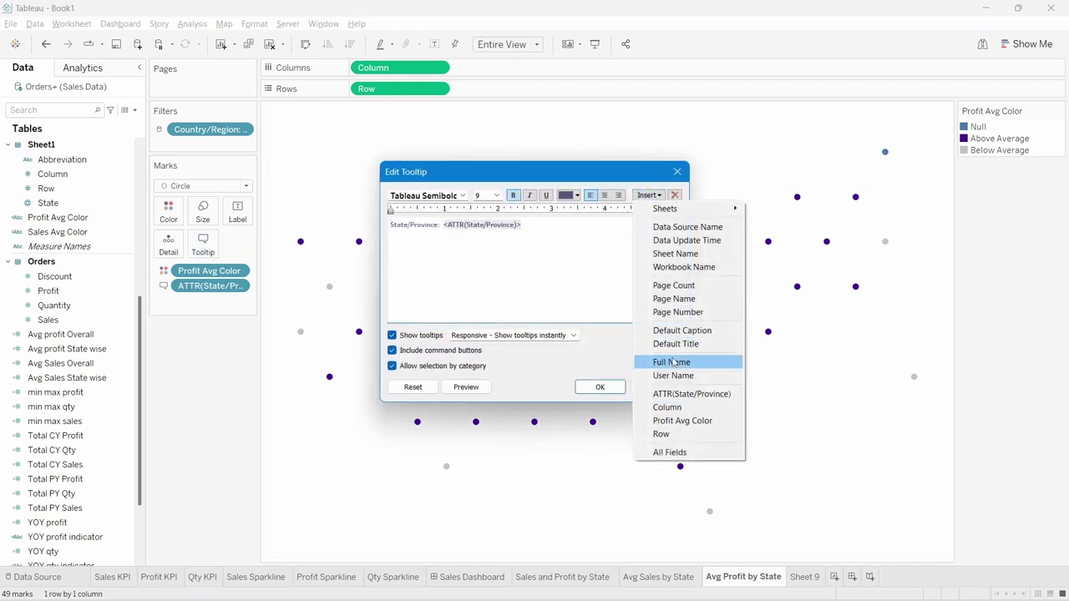
left_click(689, 420)
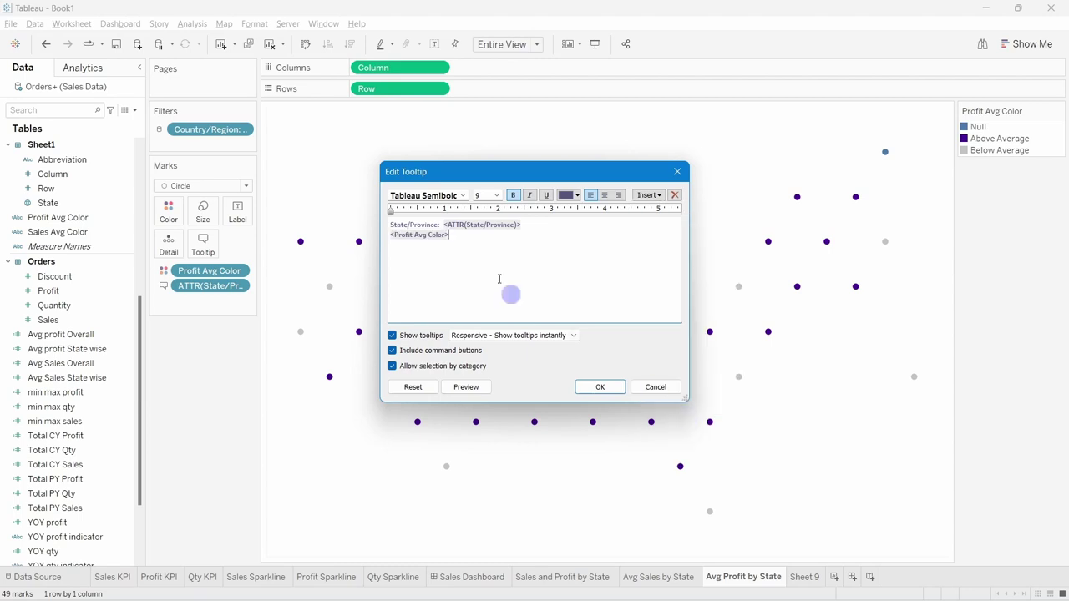
left_click(614, 387)
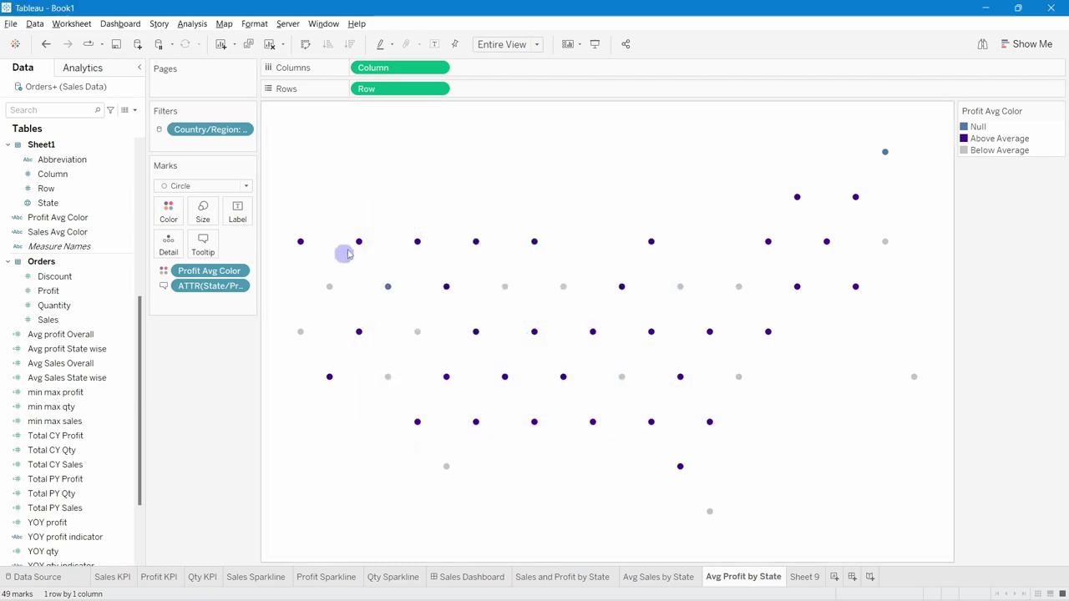
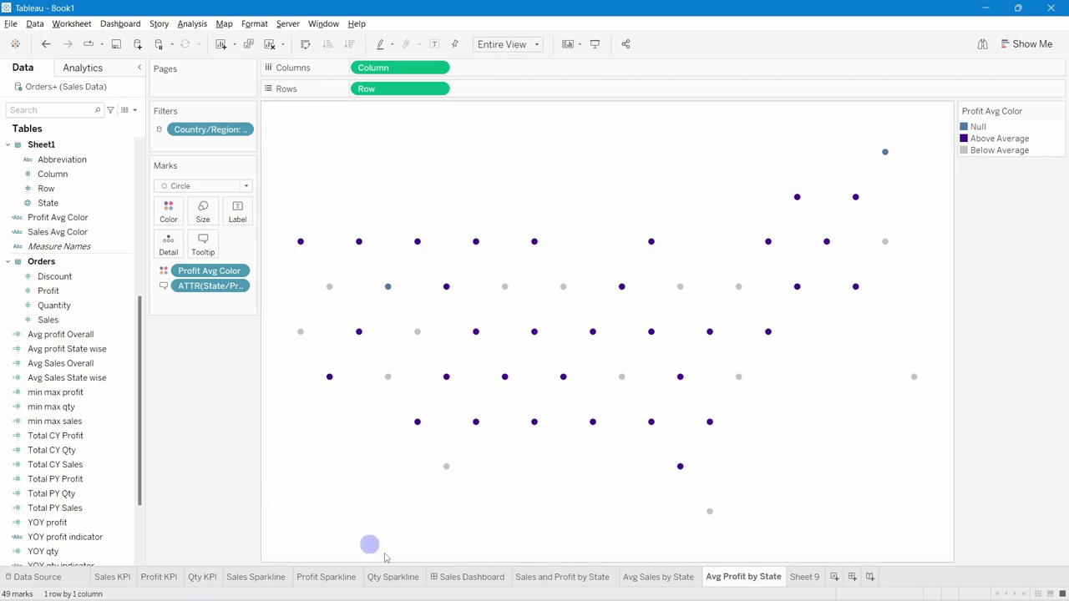
Place the Sales and Profit by State sheet as a floating object below Total Sales on Sales Dashboard and widen it slightly.
left_click(456, 577)
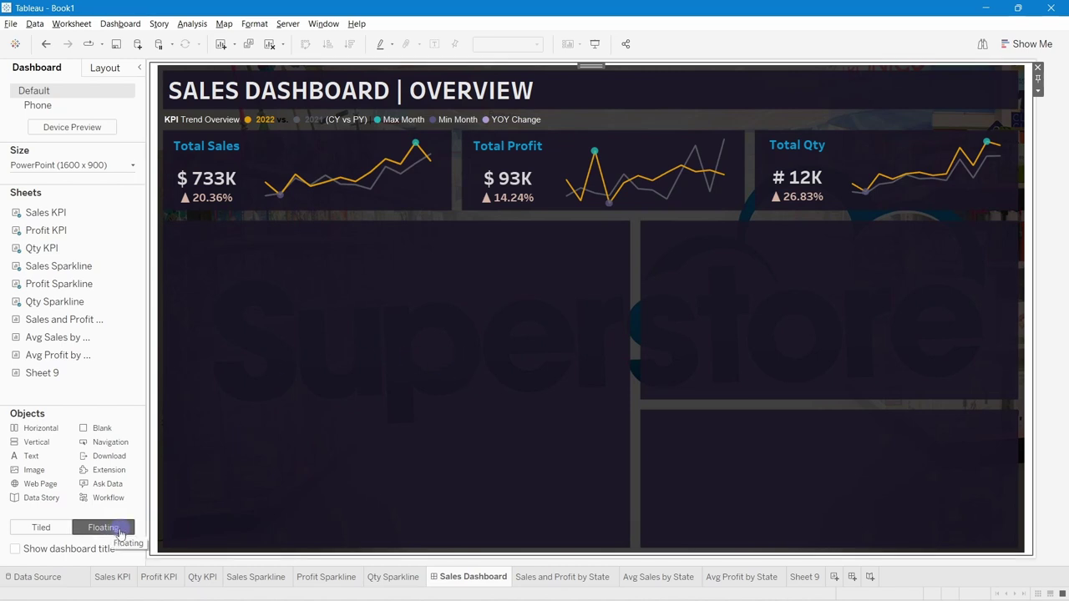
mouse_move(64, 319)
left_mouse_down()
mouse_move(161, 316)
mouse_move(219, 253)
mouse_move(169, 239)
left_mouse_up()
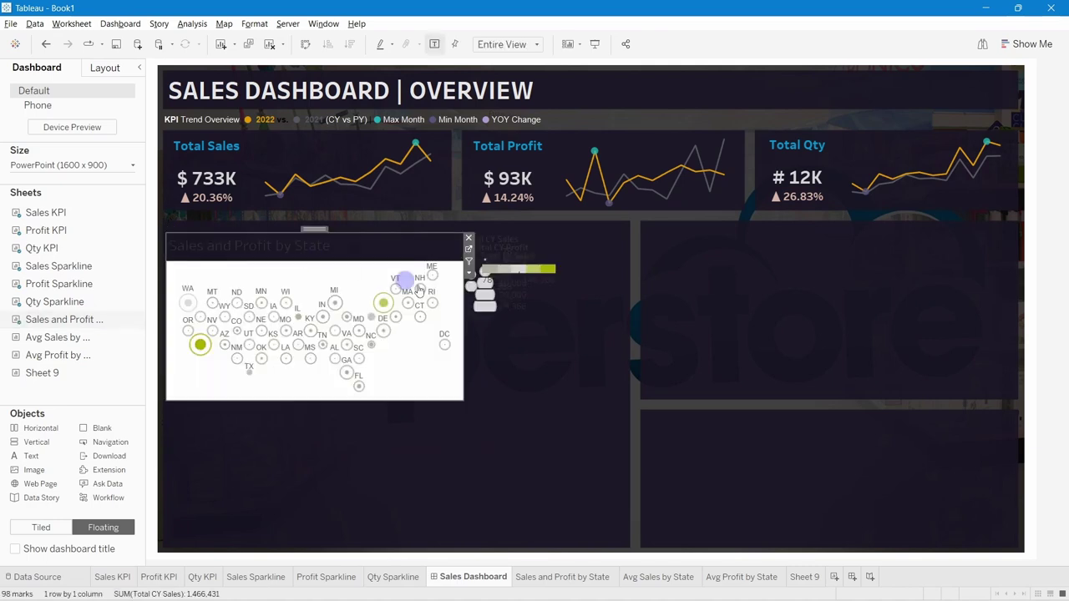
mouse_move(463, 339)
left_mouse_down()
mouse_move(498, 342)
mouse_move(473, 339)
left_mouse_up()
Move the map's floating size and color legends away from it into the empty dashboard section below Total Qty.
left_click(519, 243)
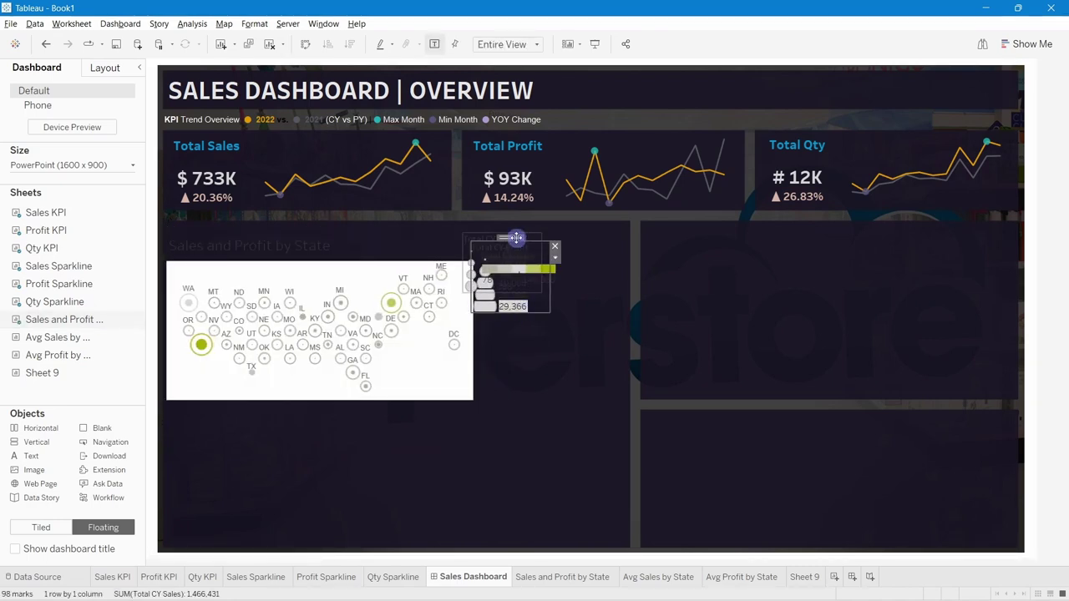
left_click_drag(506, 234, 709, 261)
left_click(512, 266)
left_click_drag(518, 244, 812, 223)
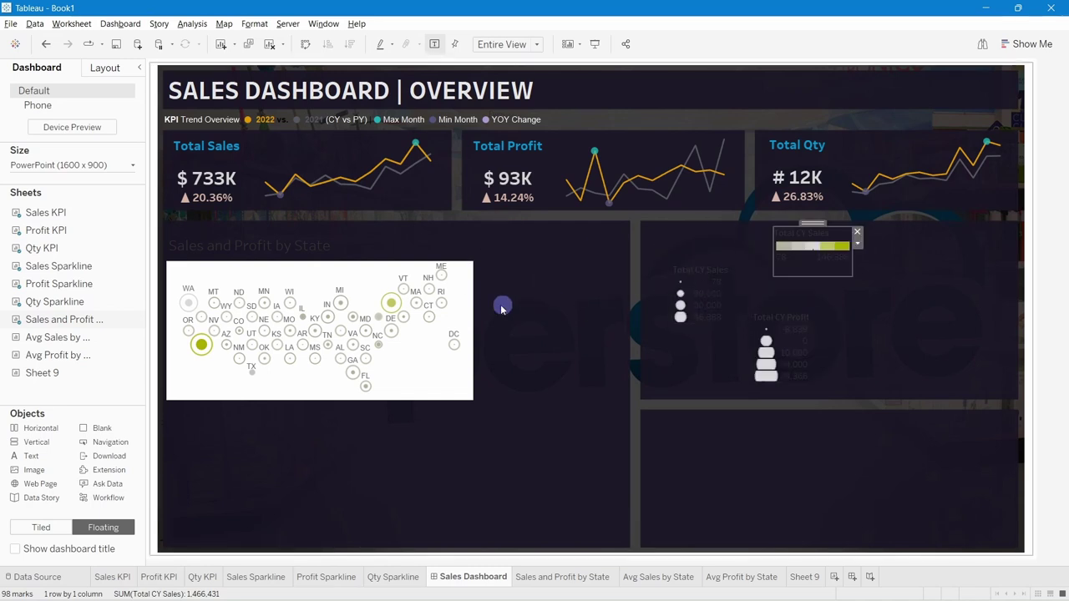
Hide the title of the Sales and Profit by State map on the dashboard.
right_click(292, 241)
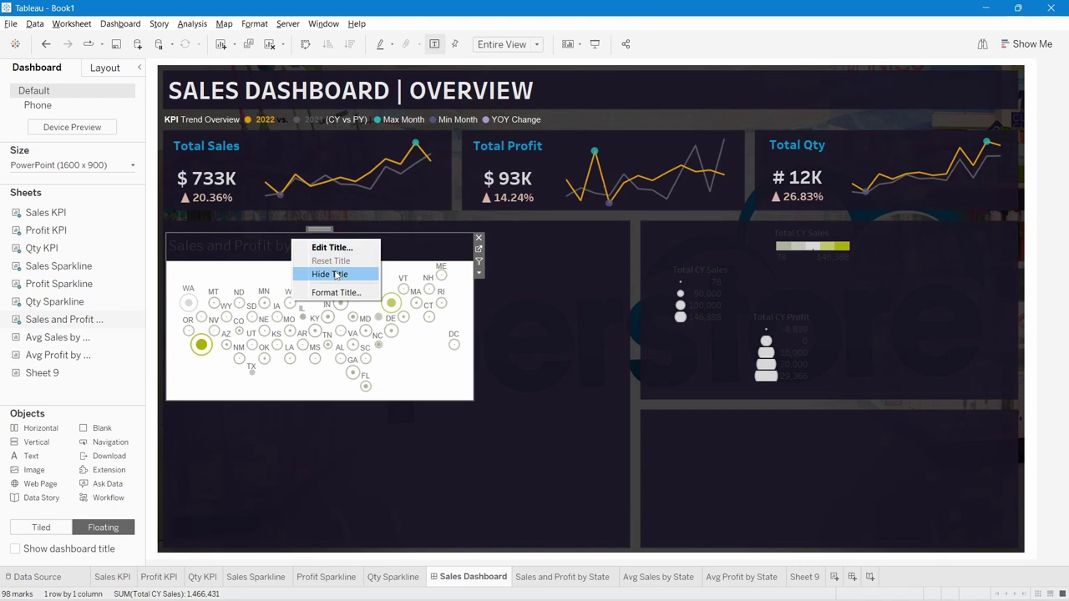
left_click(337, 275)
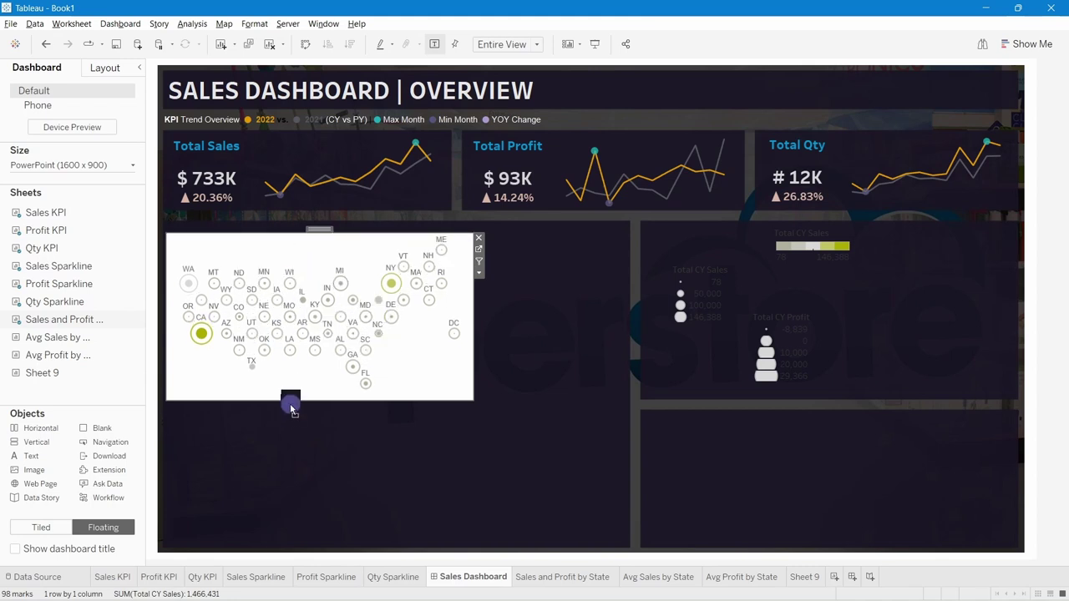
Enlarge the Sales and Profit by State map in height and width and shift it up against the dashboard's left edge.
left_click_drag(290, 400, 286, 436)
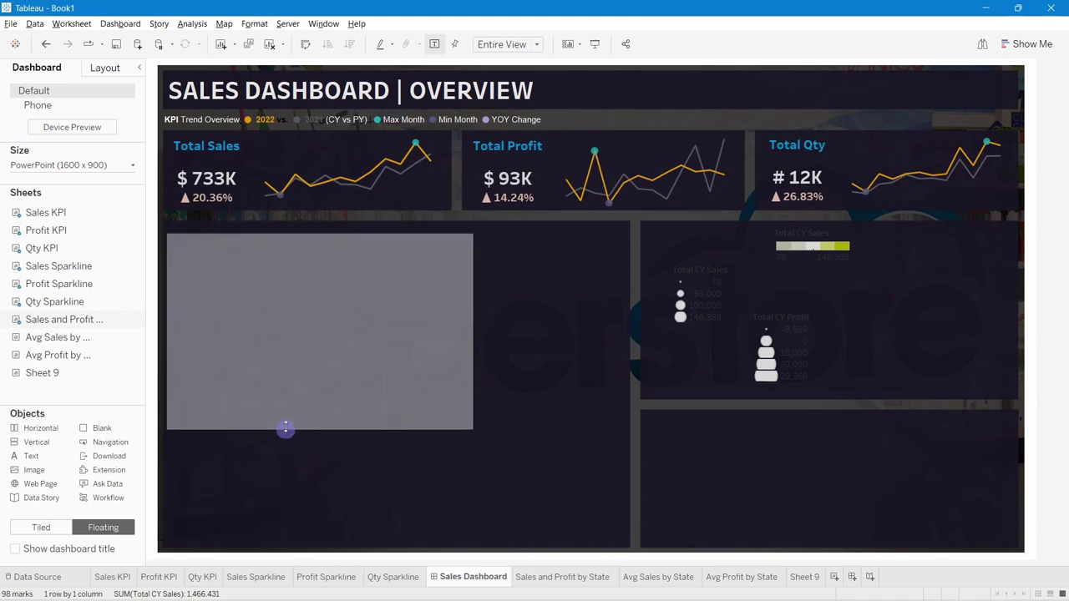
left_click_drag(476, 317, 545, 320)
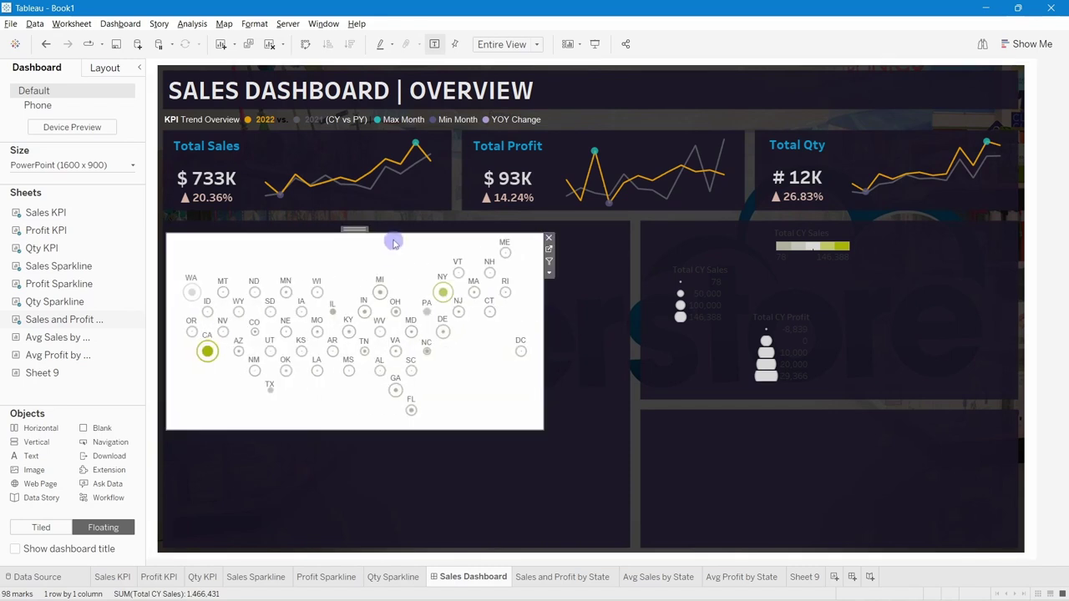
left_click_drag(396, 234, 370, 231)
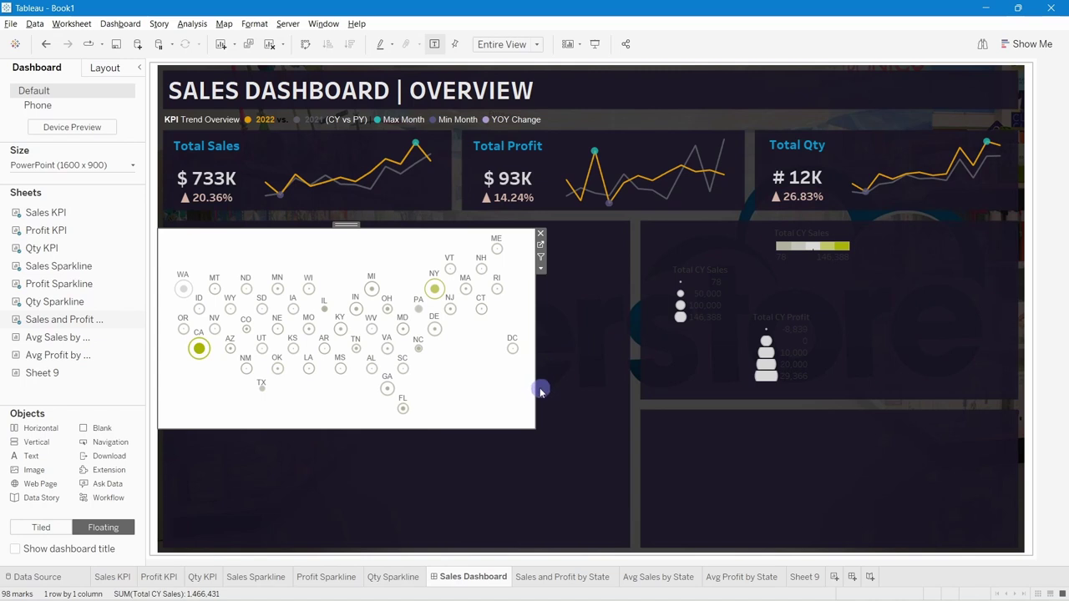
left_click_drag(538, 393, 547, 392)
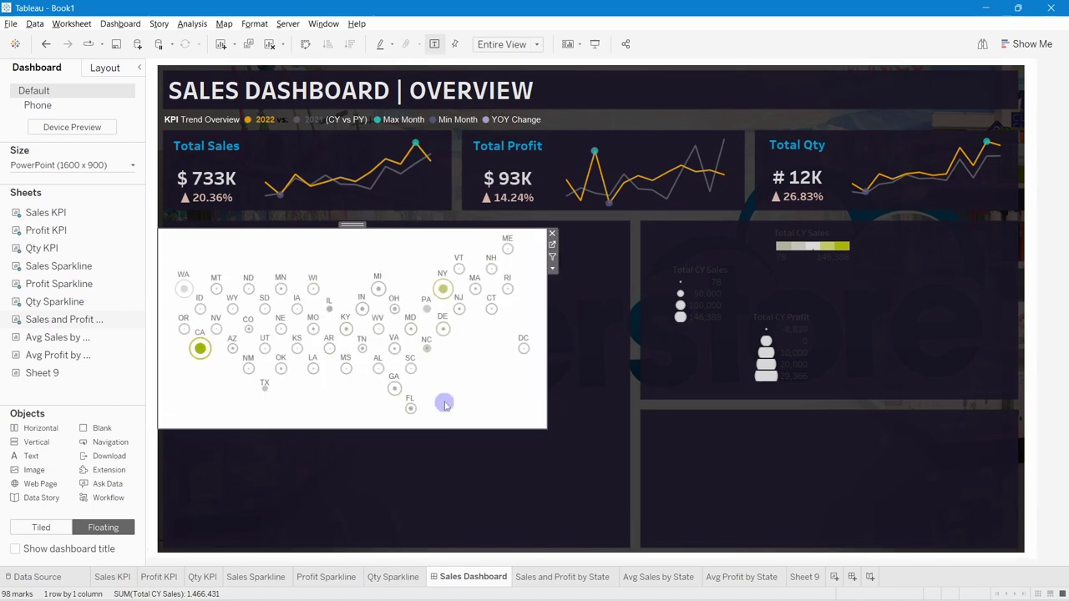
Set the Sales and Profit by State map's worksheet shading to None so the dashboard background shows through.
right_click(347, 268)
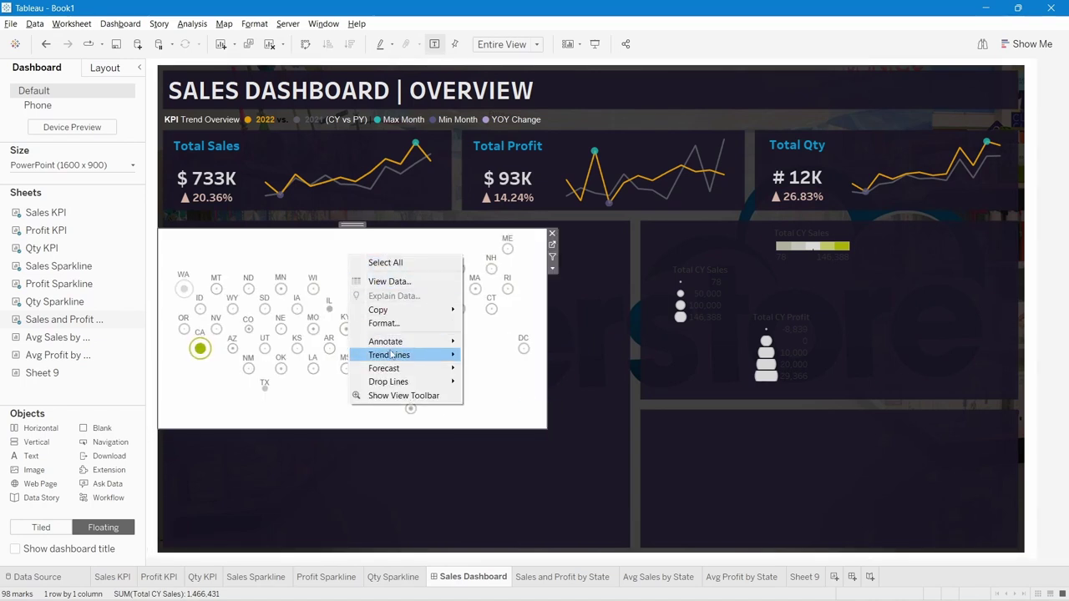
left_click(390, 324)
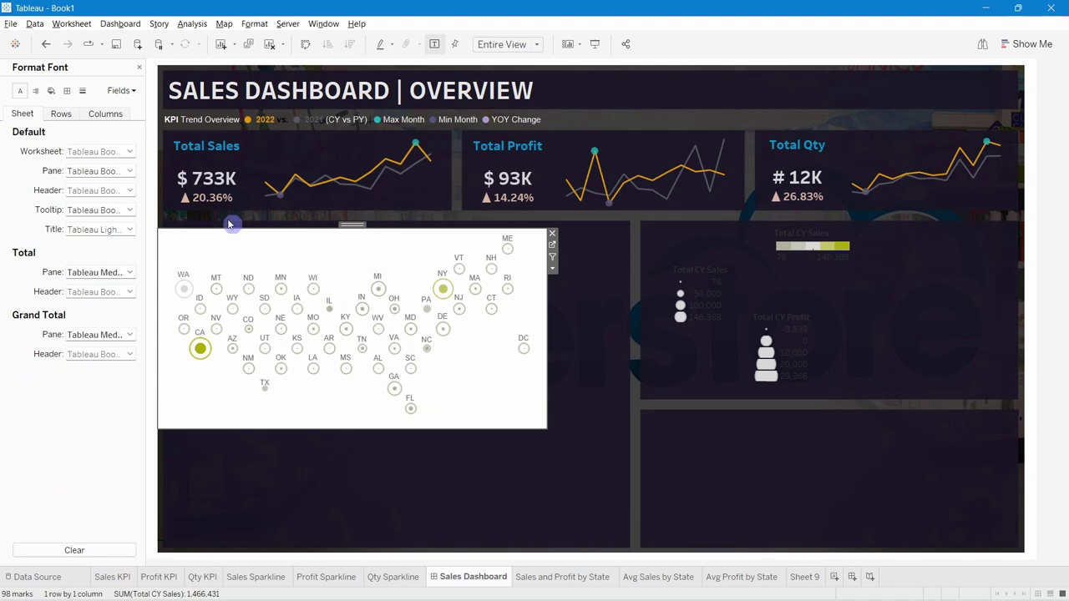
left_click(51, 90)
left_click(108, 151)
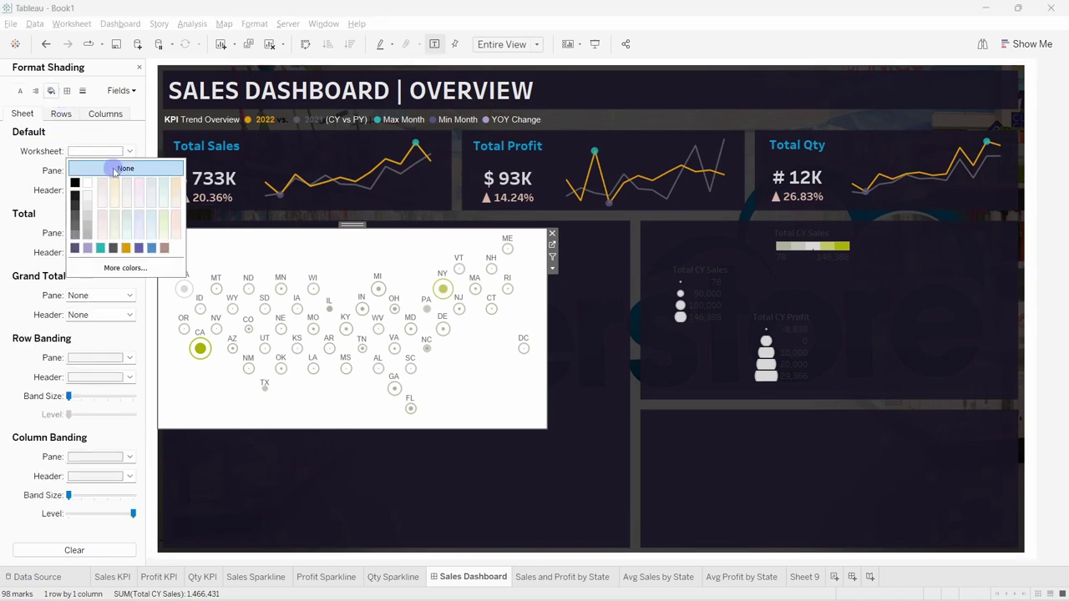
left_click(115, 170)
left_click(371, 442)
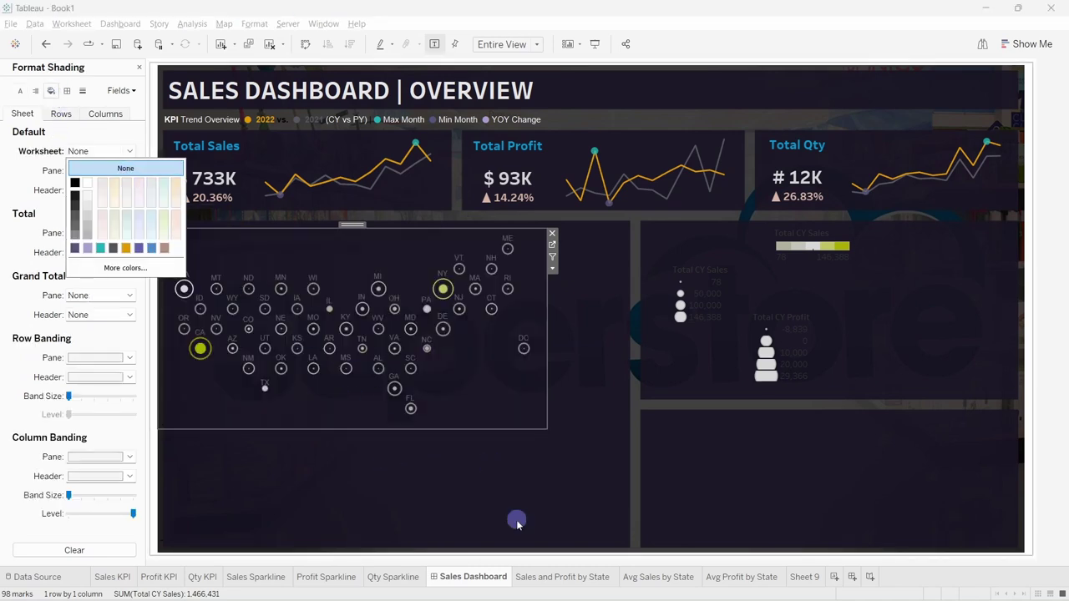
left_click(501, 462)
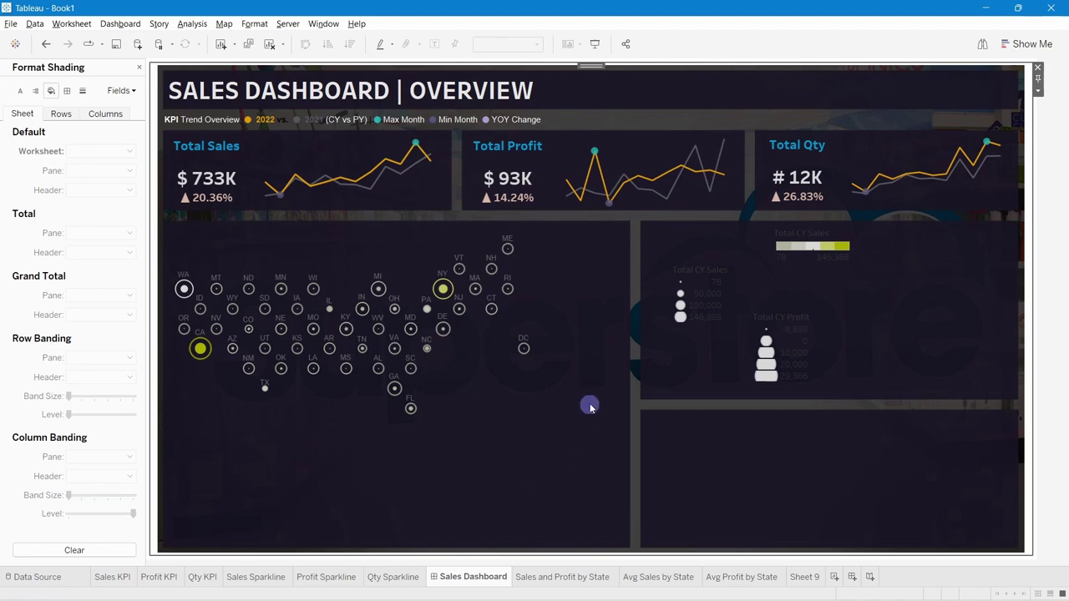
Nudge the Sales and Profit by State map slightly down and widen it a little more.
left_click(477, 380)
left_click(355, 232)
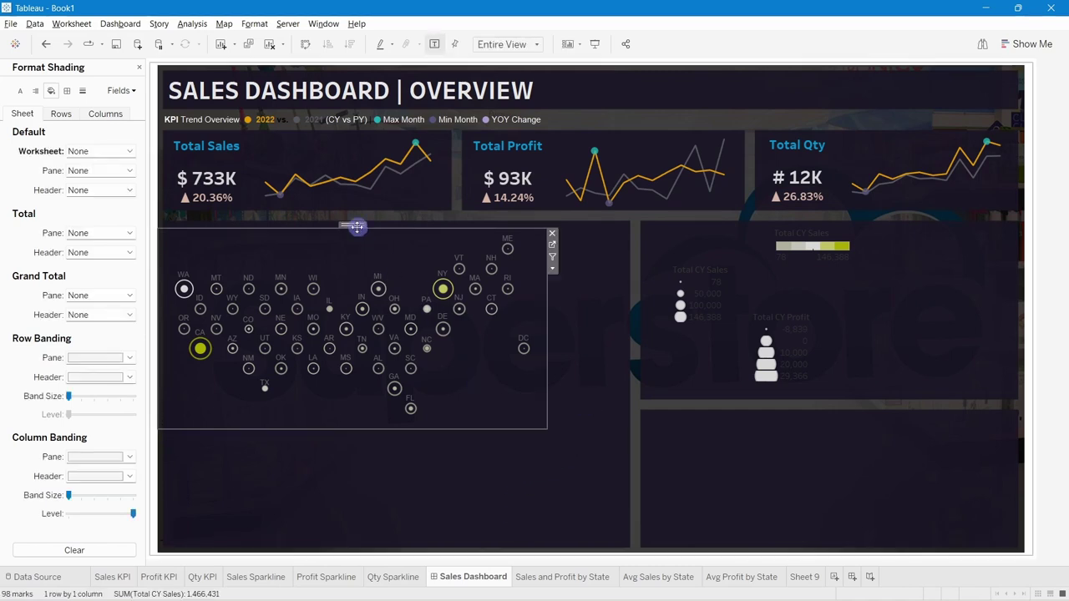
left_click_drag(547, 343, 562, 345)
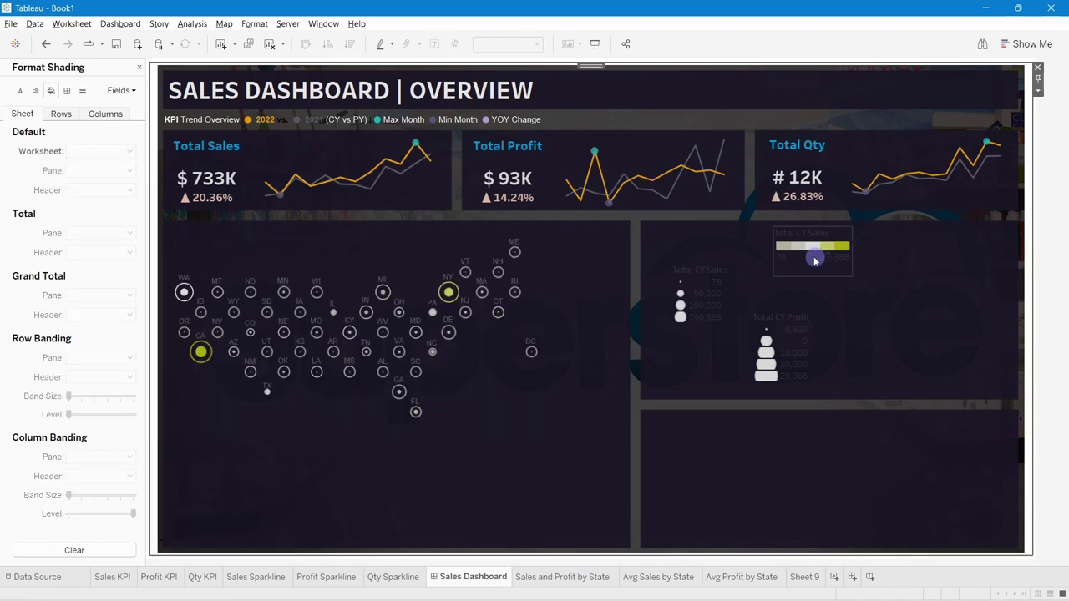
Stack the color legend and the two size legends beside the state map and fit them to the section's remaining width.
left_click_drag(818, 231, 593, 225)
left_click_drag(549, 257, 592, 264)
left_click_drag(693, 281, 593, 274)
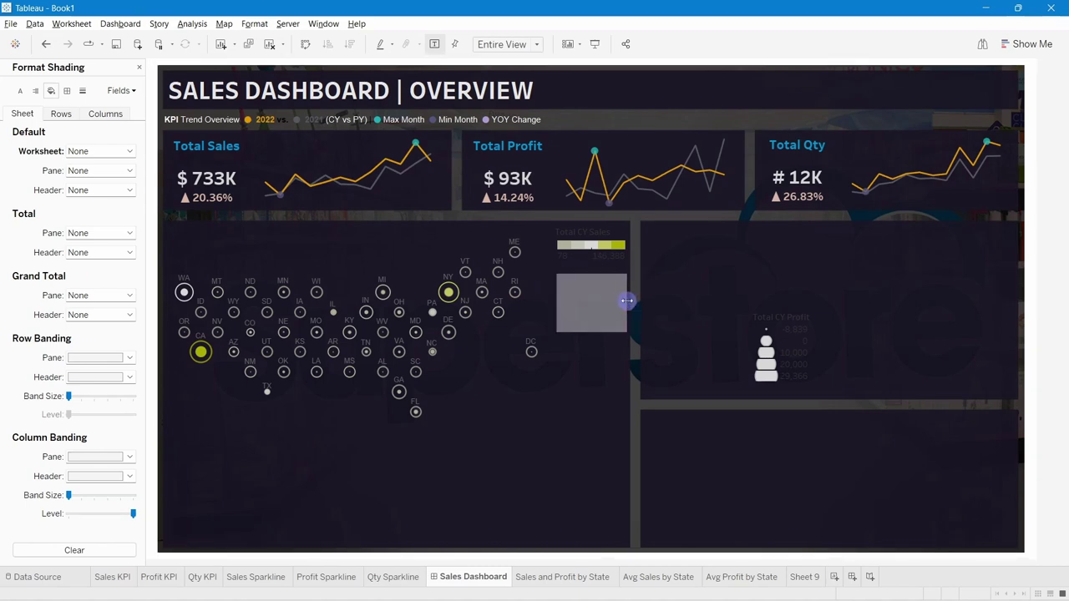
left_click(778, 326)
left_click_drag(787, 309, 595, 340)
left_click_drag(637, 380, 627, 382)
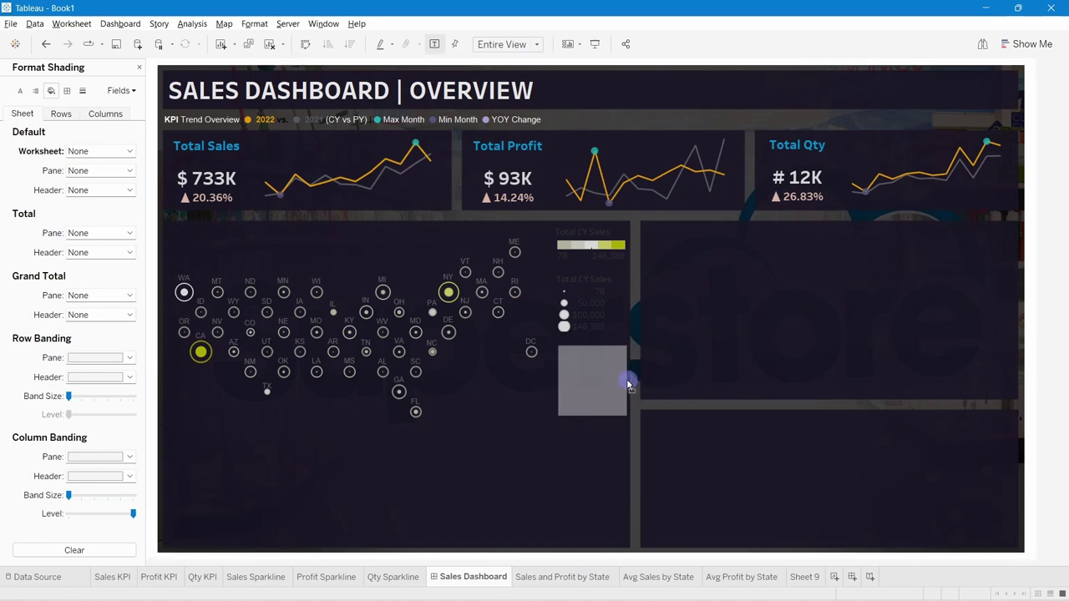
left_click_drag(595, 413, 592, 417)
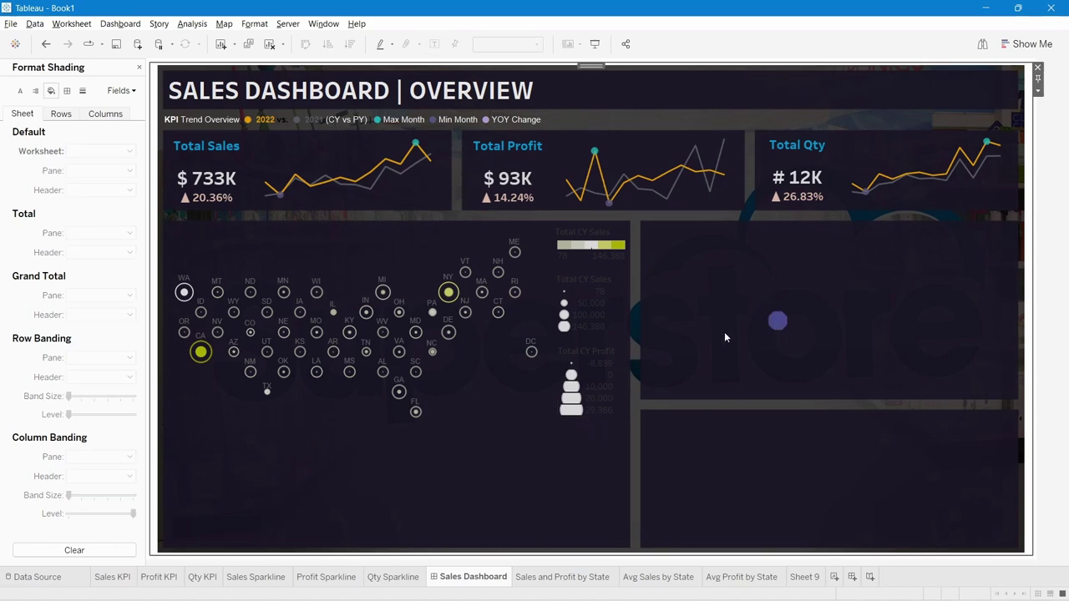
Format the map legends' title font as Arial in a light color.
left_click(578, 237)
right_click(578, 236)
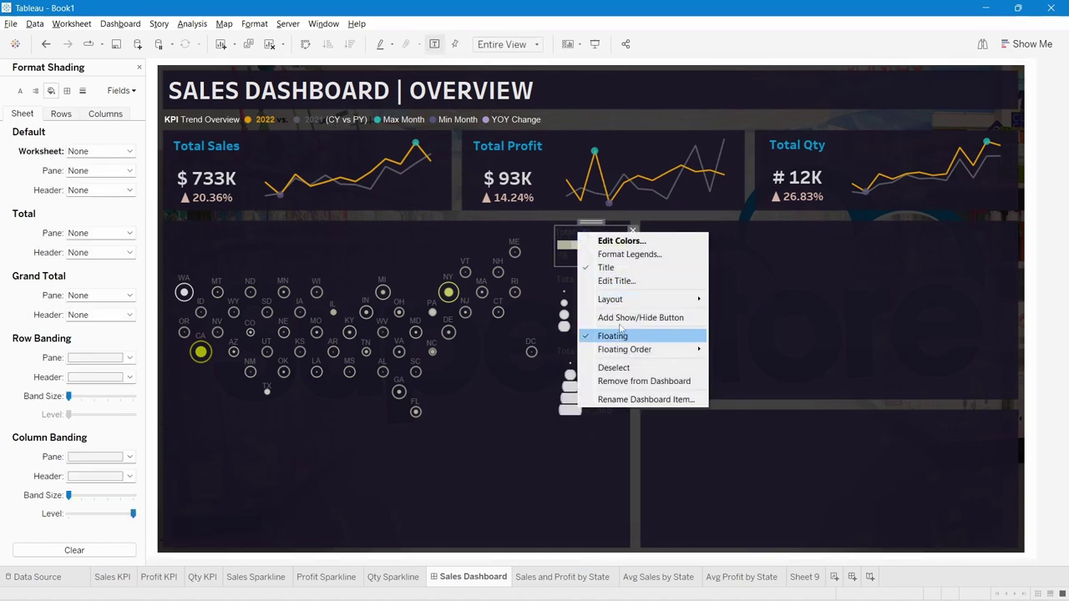
left_click(628, 254)
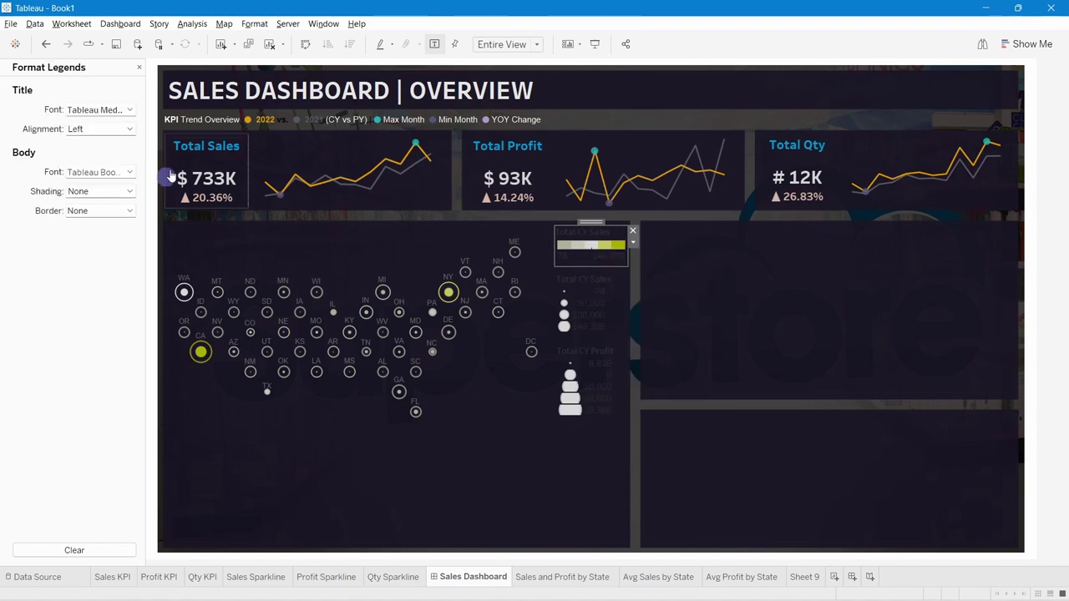
left_click(92, 110)
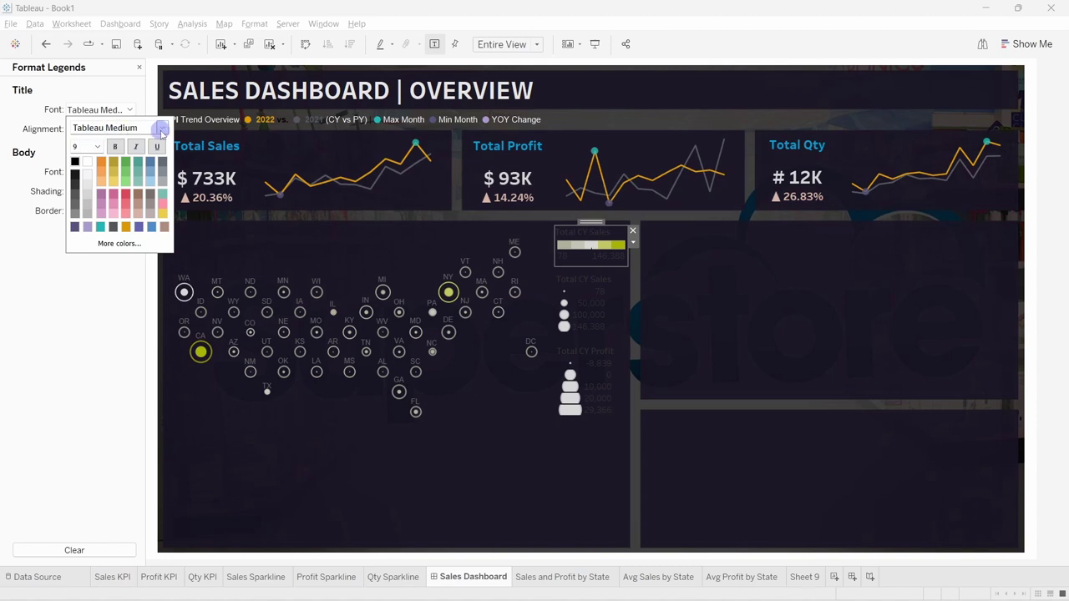
left_click(161, 127)
scroll(116, 209, "up", 15)
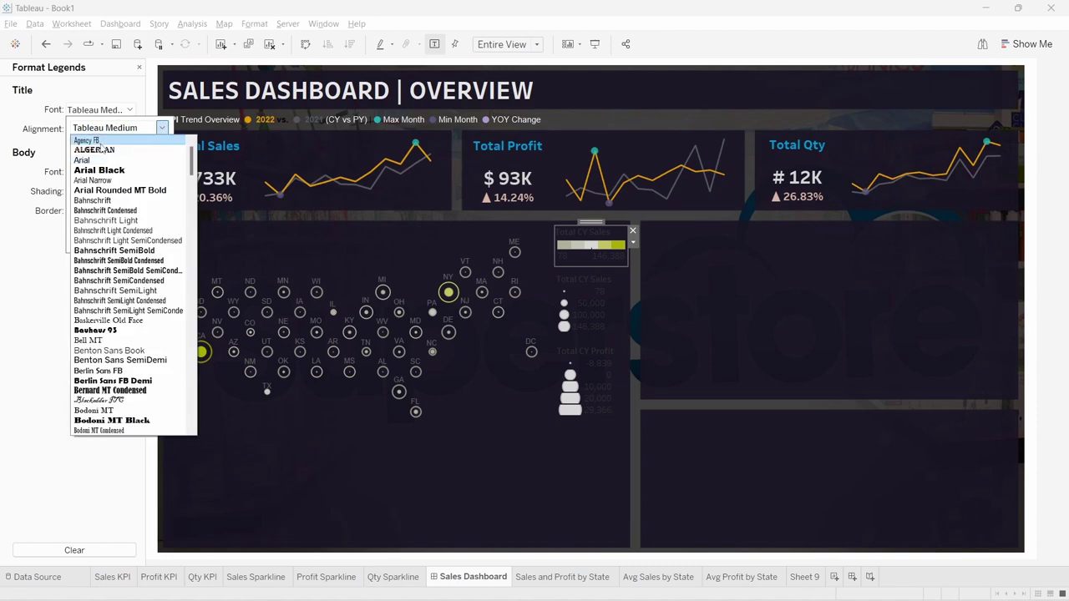
left_click(84, 160)
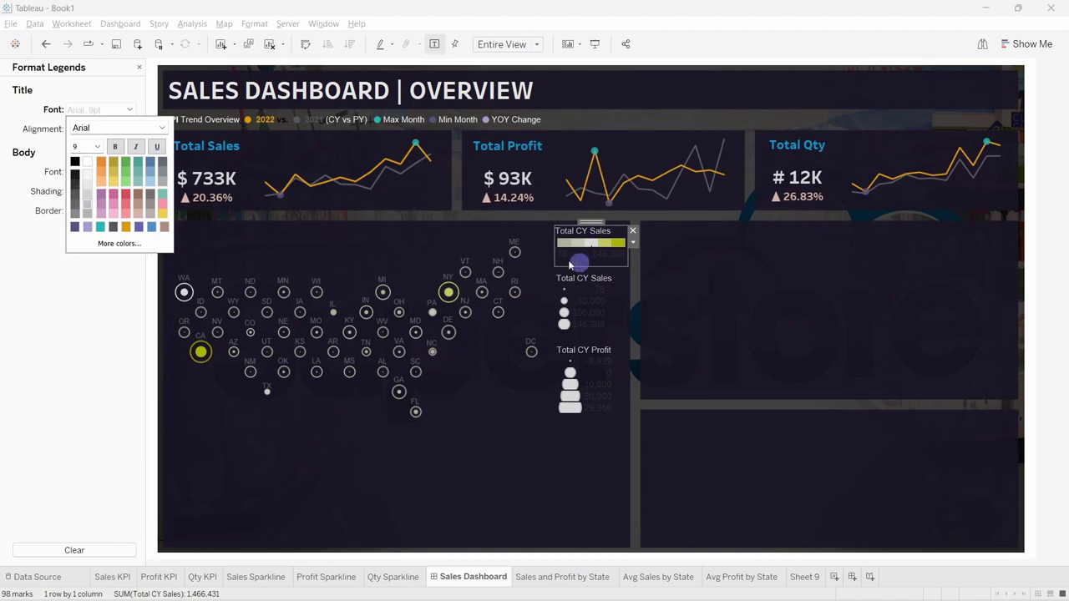
left_click(61, 162)
Set the map legends' body font to Arial, size 8.
left_click(89, 172)
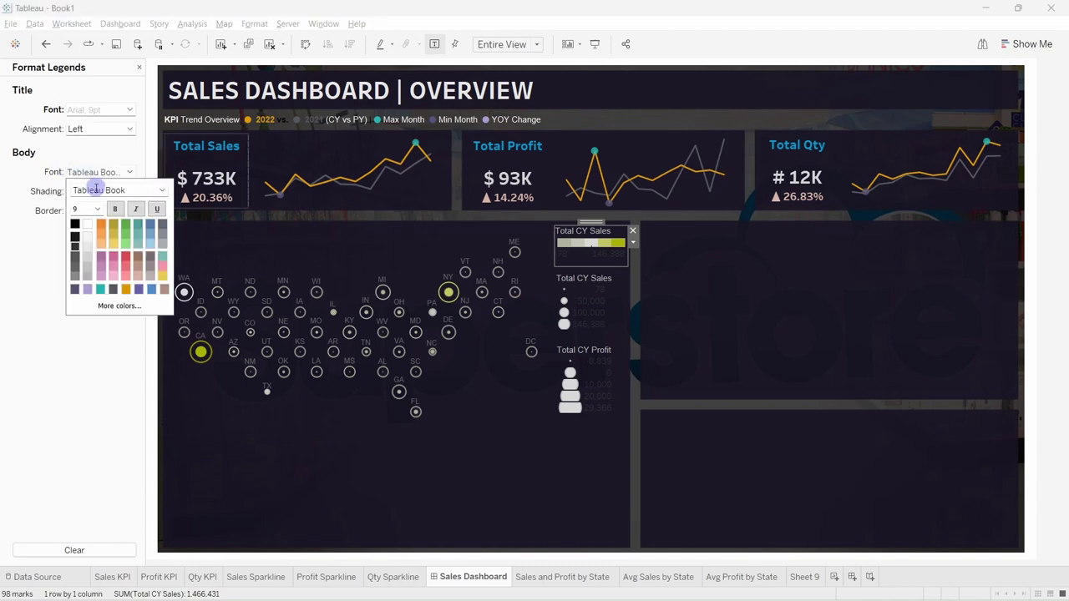
key("Return")
left_click(40, 223)
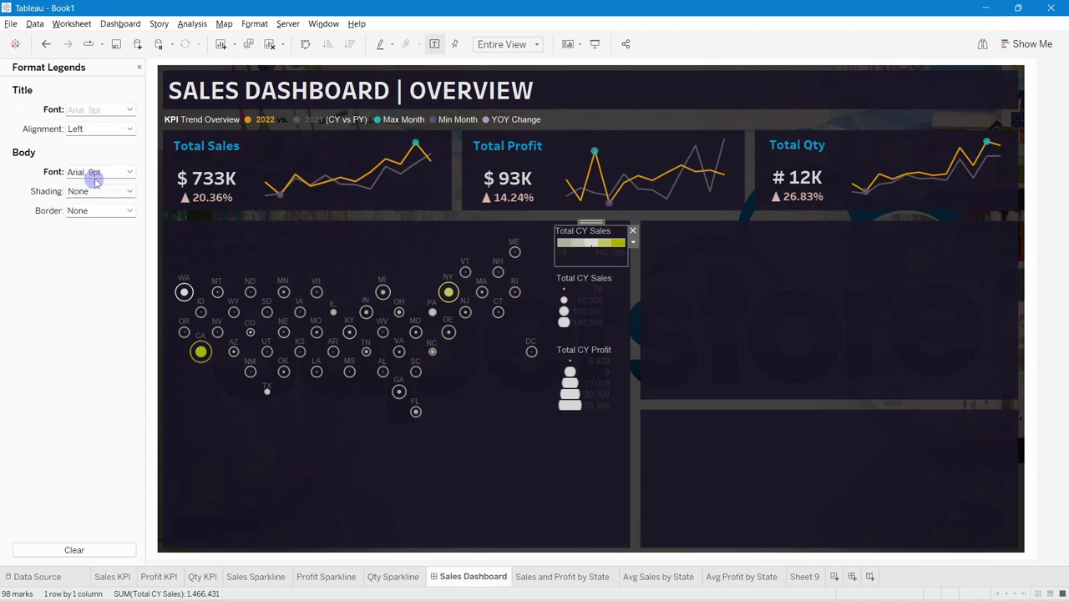
left_click(121, 172)
left_click(93, 208)
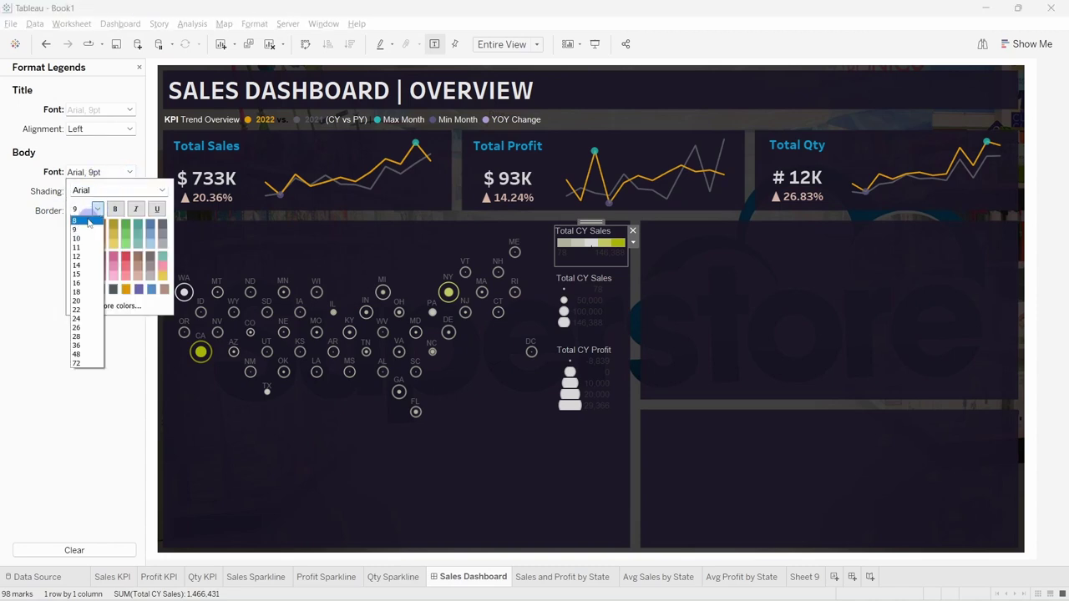
left_click(89, 220)
left_click(35, 255)
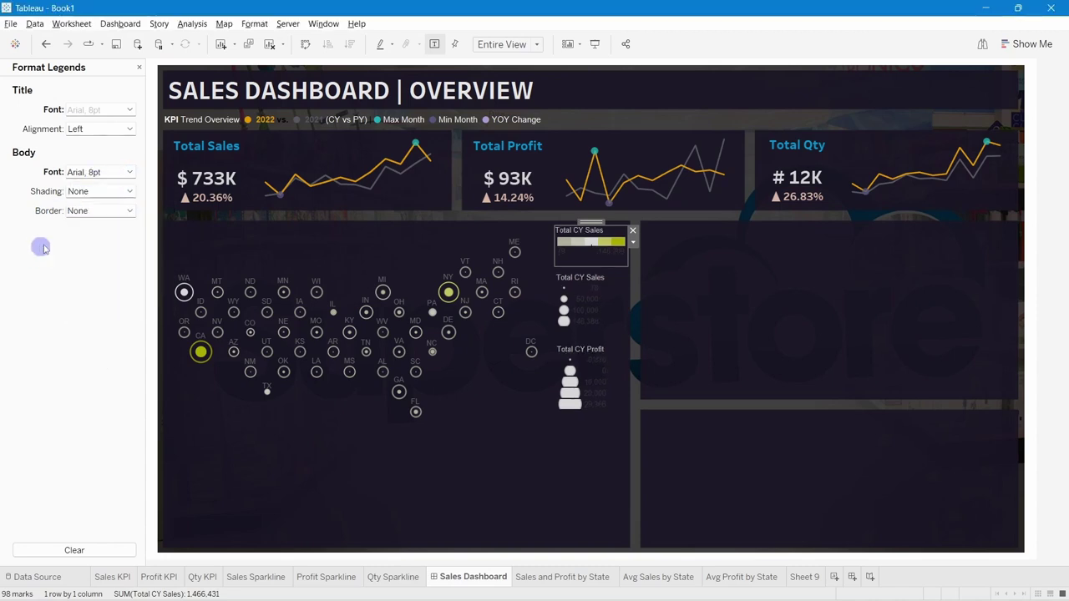
left_click(103, 196)
left_click(46, 214)
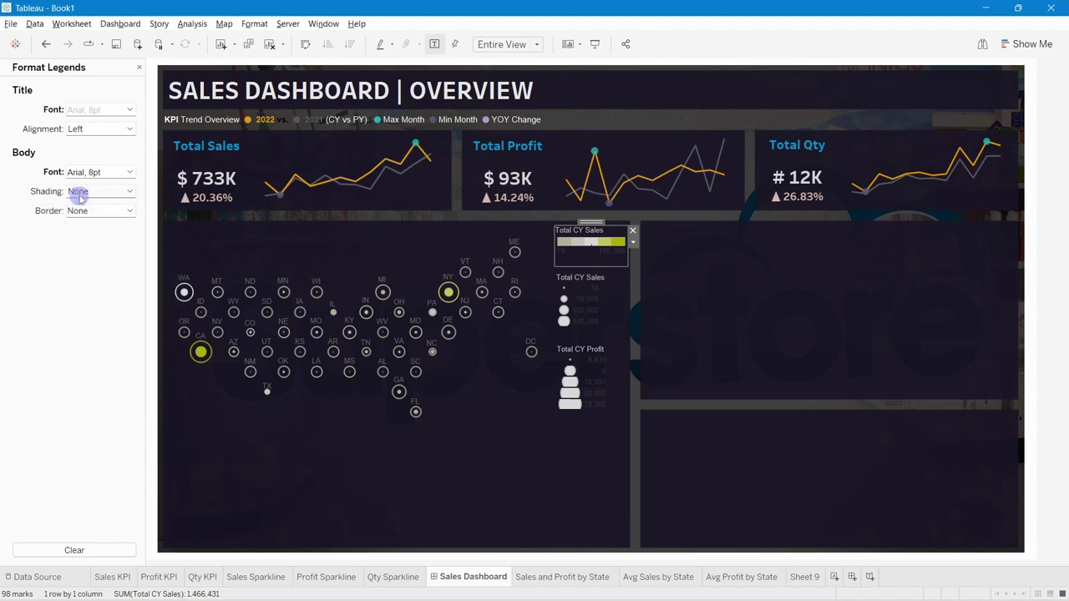
Set the map legends' body font color to light grey.
left_click(94, 172)
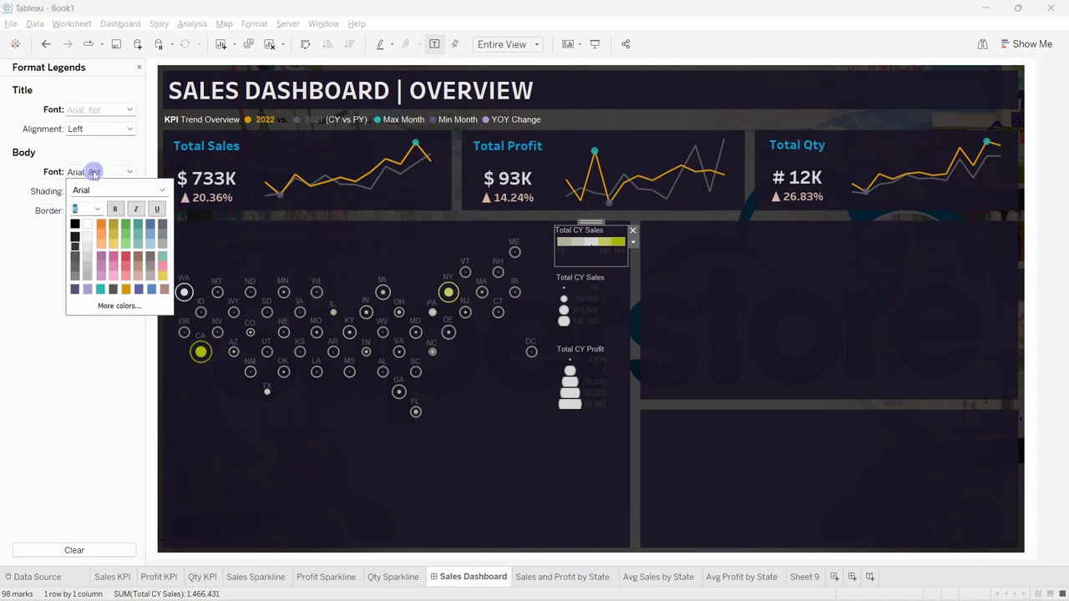
left_click(90, 258)
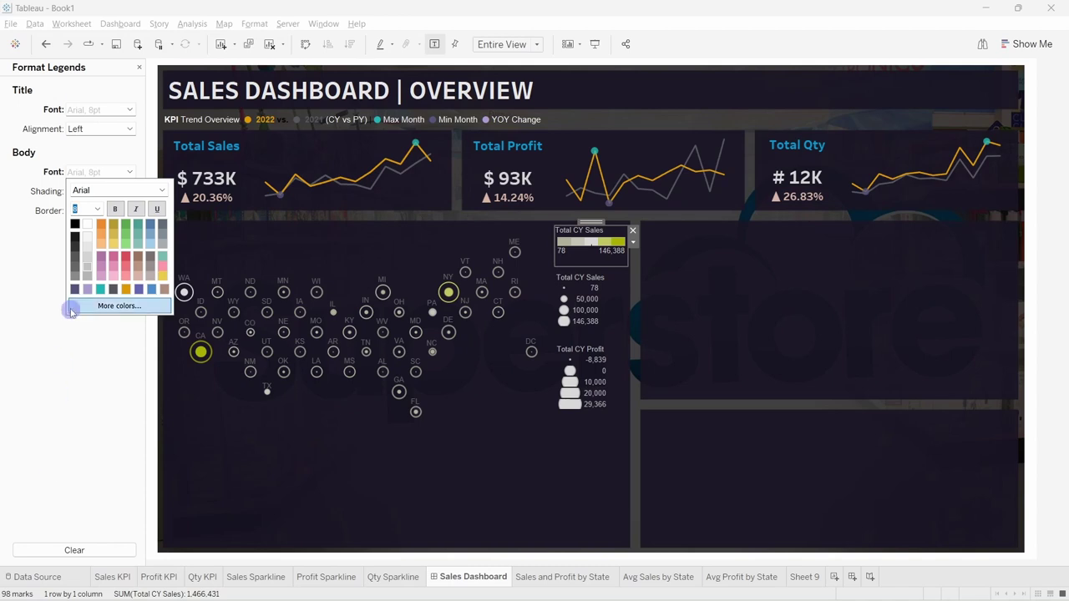
left_click(65, 439)
left_click(735, 344)
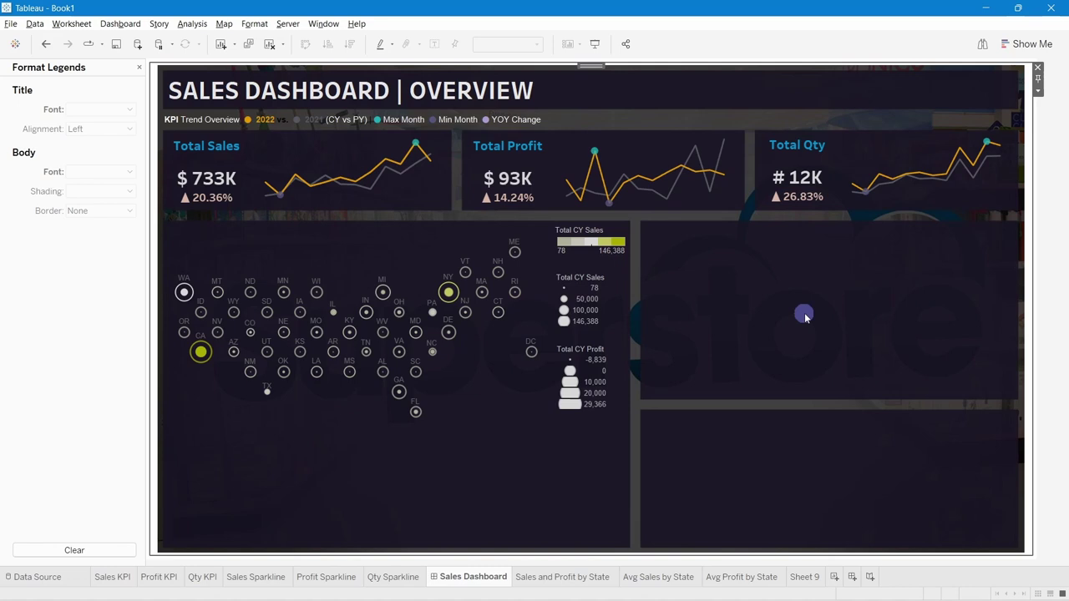
Compare the legend formatting with the reference Superstore sales workbook and review the Total CY Sales size legend's body font options.
mouse_move(671, 593)
mouse_move(606, 586)
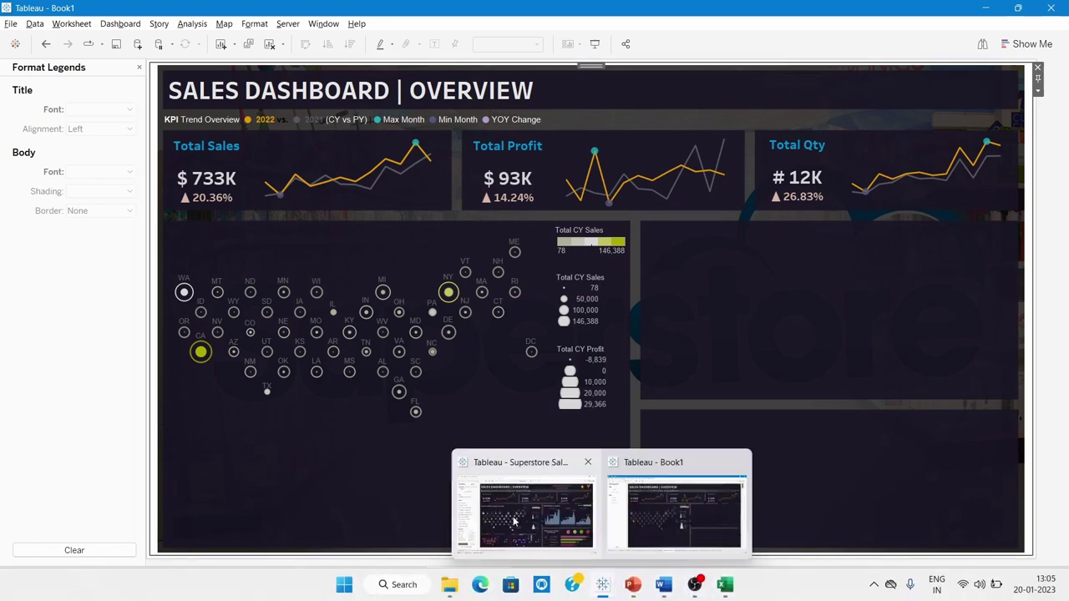
mouse_move(514, 522)
left_click(584, 292)
right_click(601, 294)
left_click(576, 295)
left_click(92, 171)
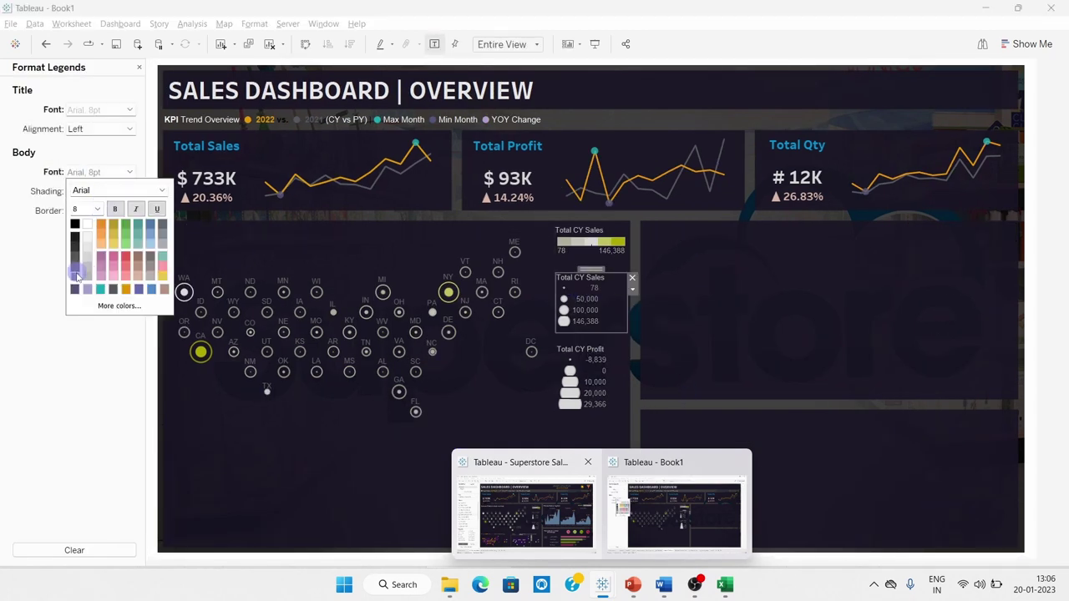
left_click(71, 404)
left_click(907, 302)
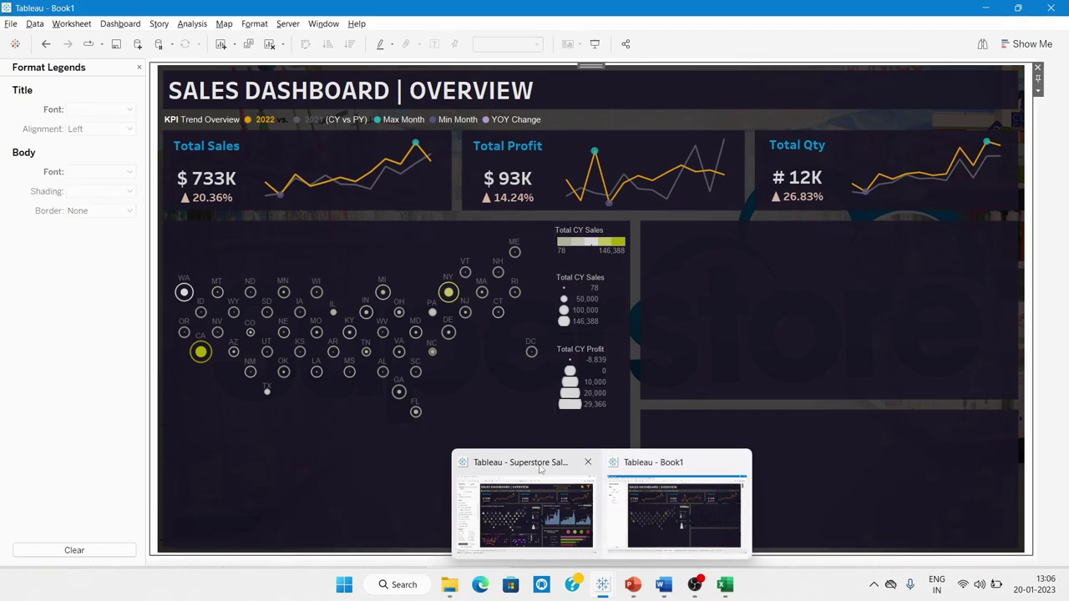
left_click(693, 519)
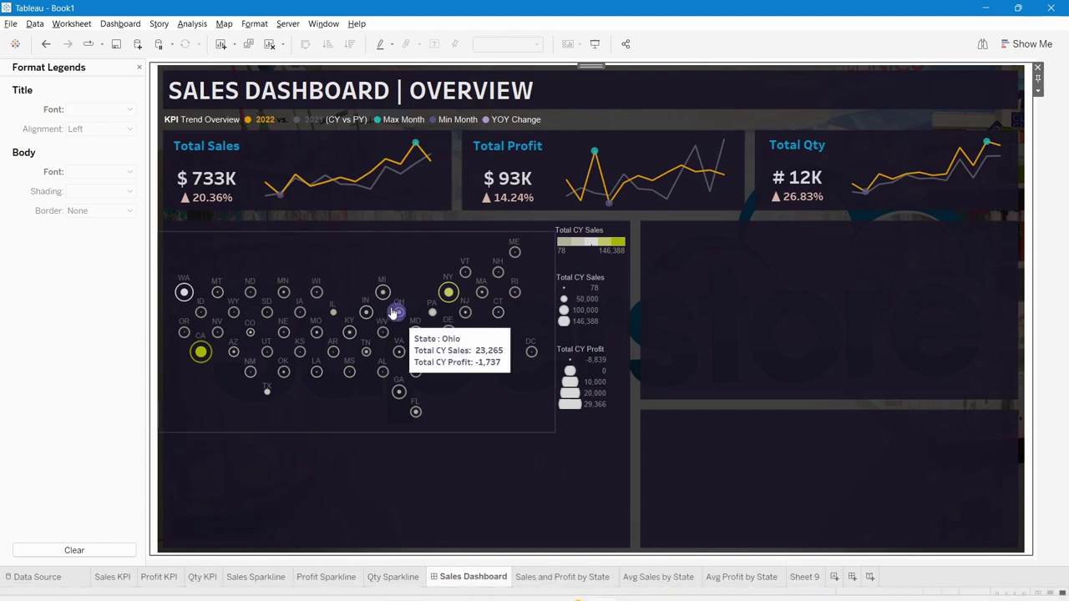
Narrow the state map slightly by moving its left edge inward from the dashboard border.
left_click(235, 249)
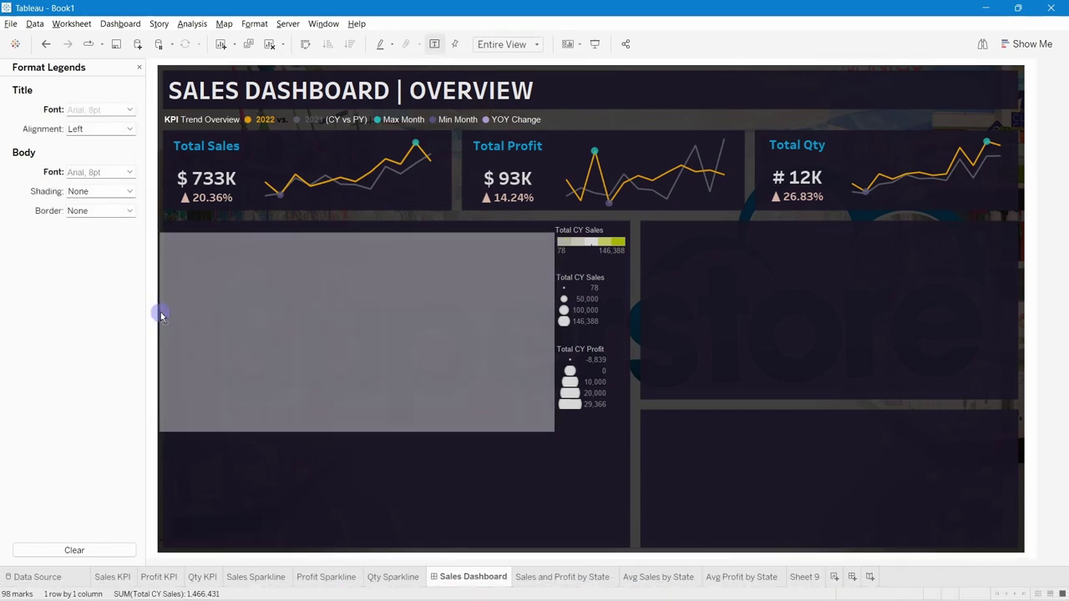
left_click(260, 484)
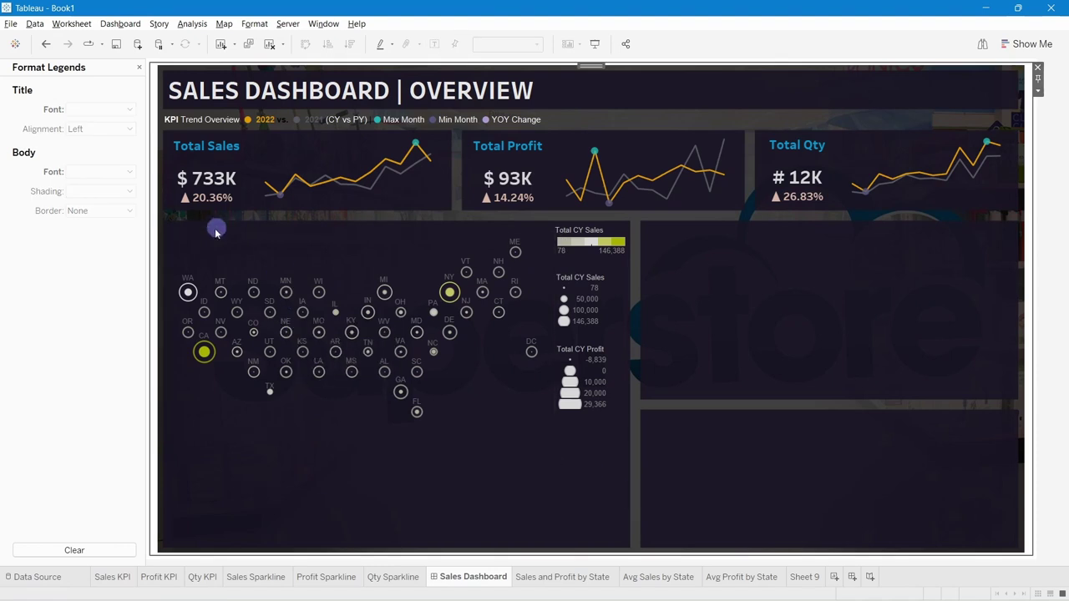
Add a floating text object reading "Sales and Profit by State" over the state map, in Arial, size 11.
left_click(139, 67)
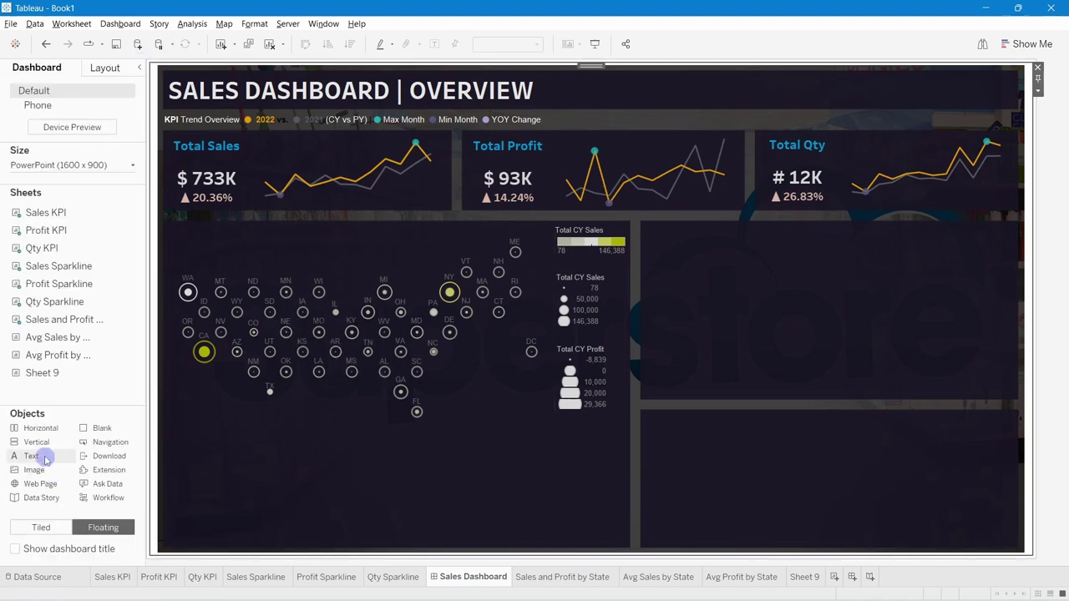
left_click_drag(69, 453, 298, 275)
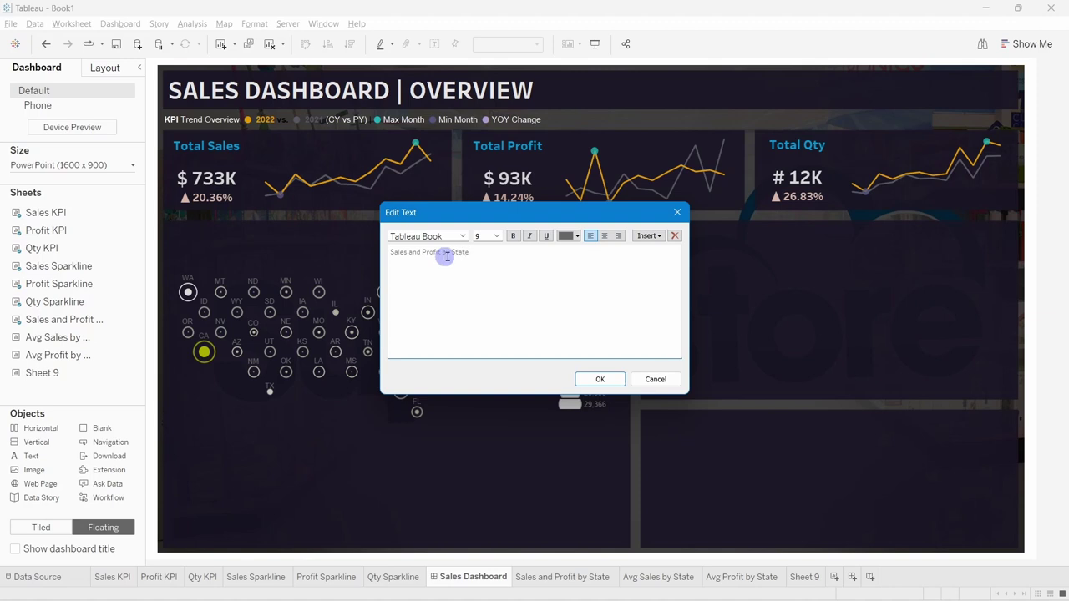
triple_click(450, 255)
left_click(497, 235)
left_click(490, 268)
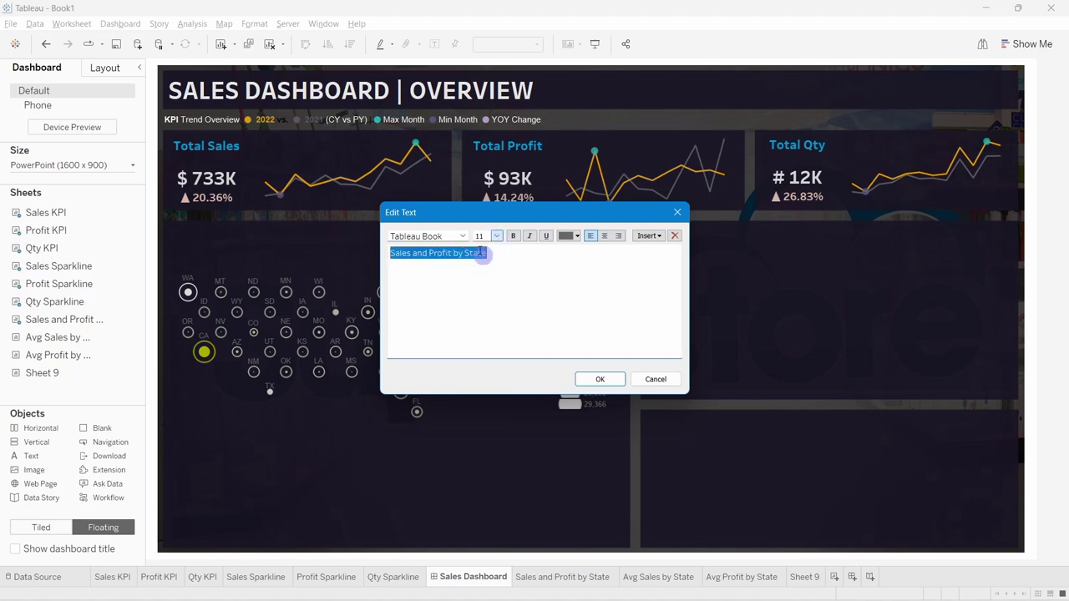
left_click(462, 237)
scroll(451, 280, "up", 10)
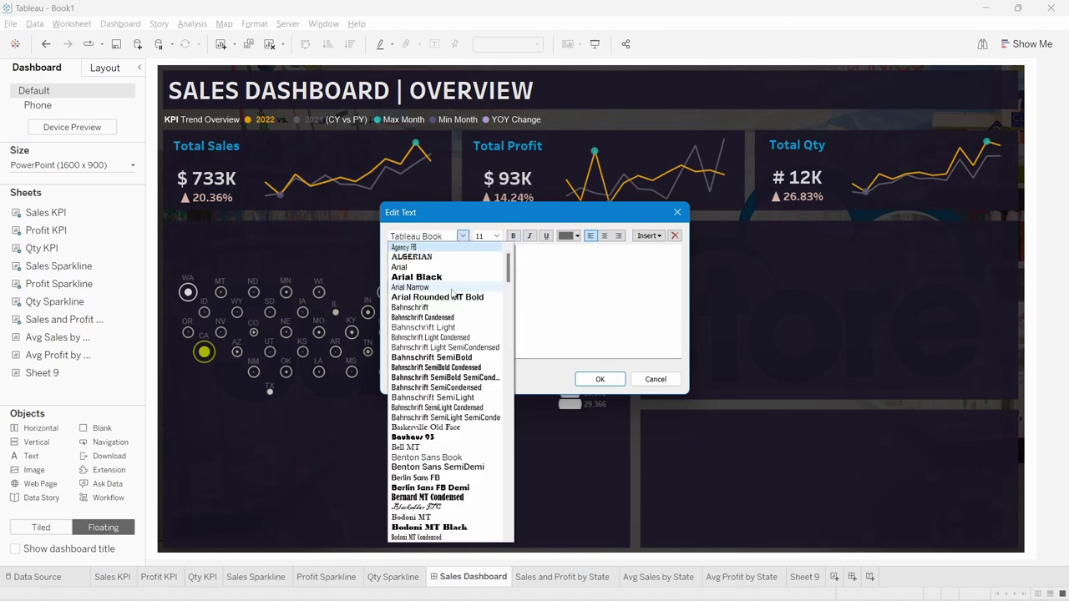
left_click(429, 267)
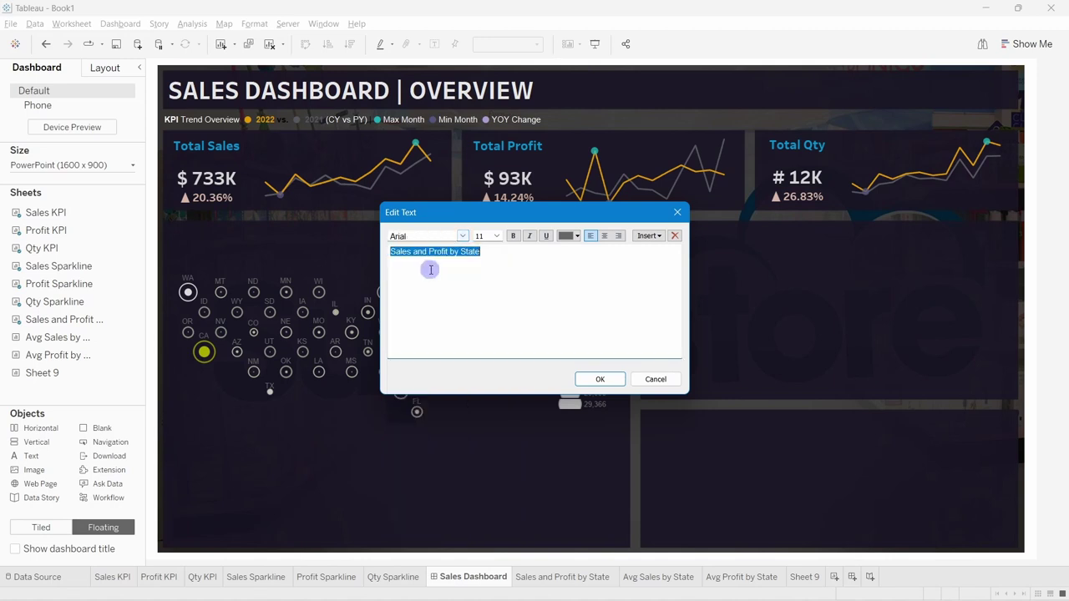
Make the "Sales and Profit by State" text bold and light grey, and place it above the state map's upper-left corner.
left_click(576, 236)
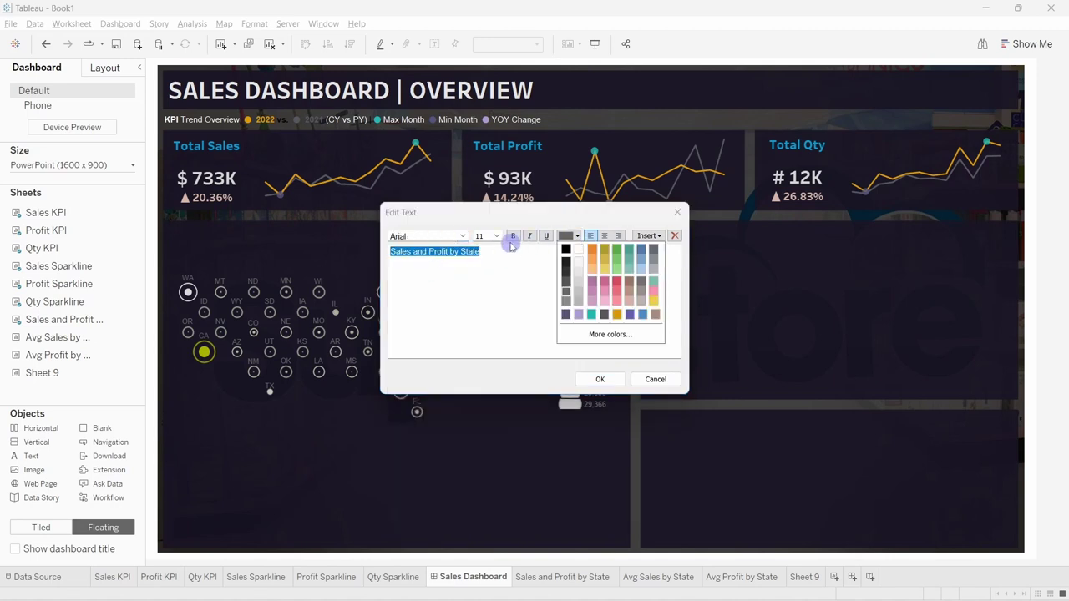
left_click(512, 237)
left_click(570, 239)
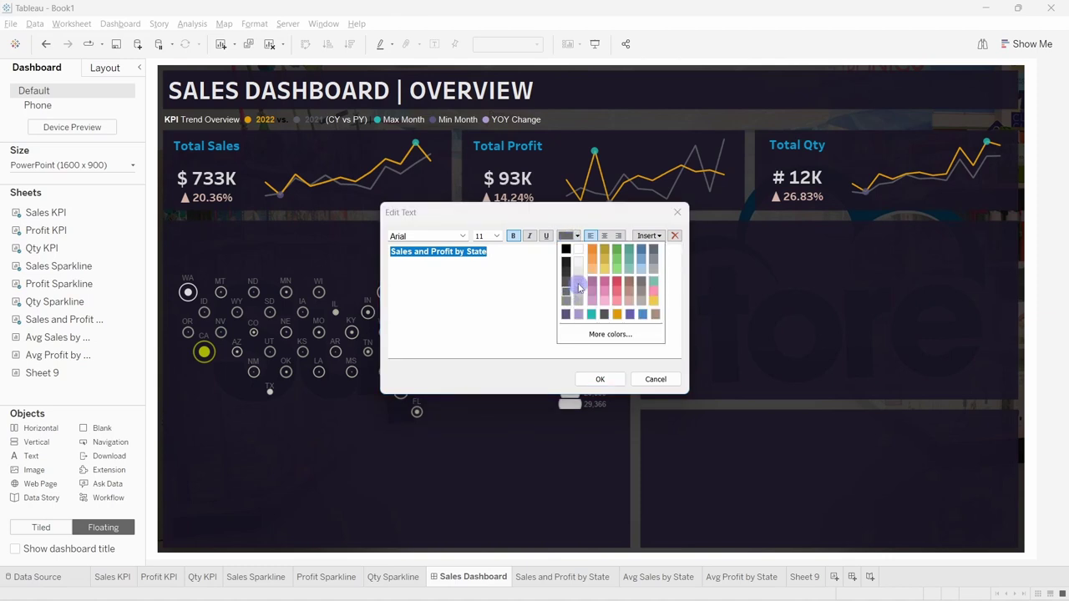
left_click(579, 289)
left_click(606, 379)
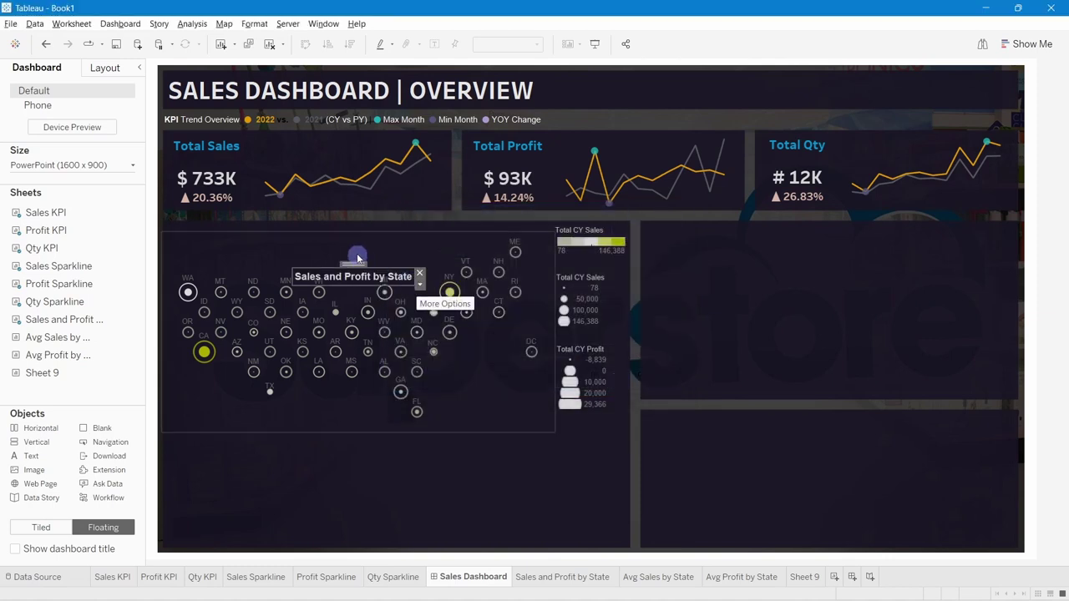
left_click_drag(356, 259, 232, 226)
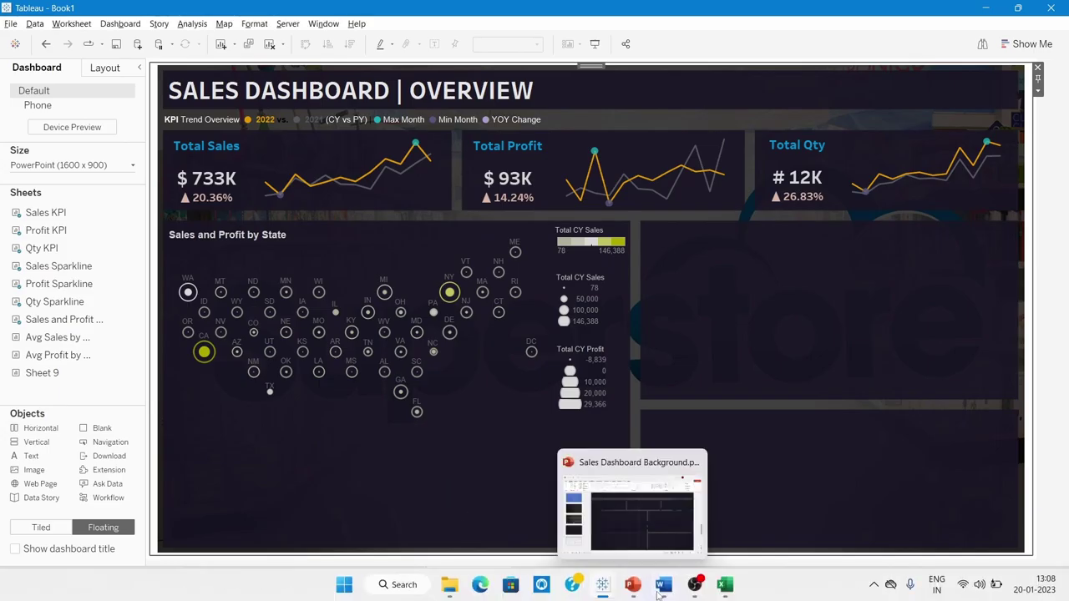
Check the wording of the state map title in the reference Superstore Sales Dashboard workbook, and return to Book1.
mouse_move(704, 588)
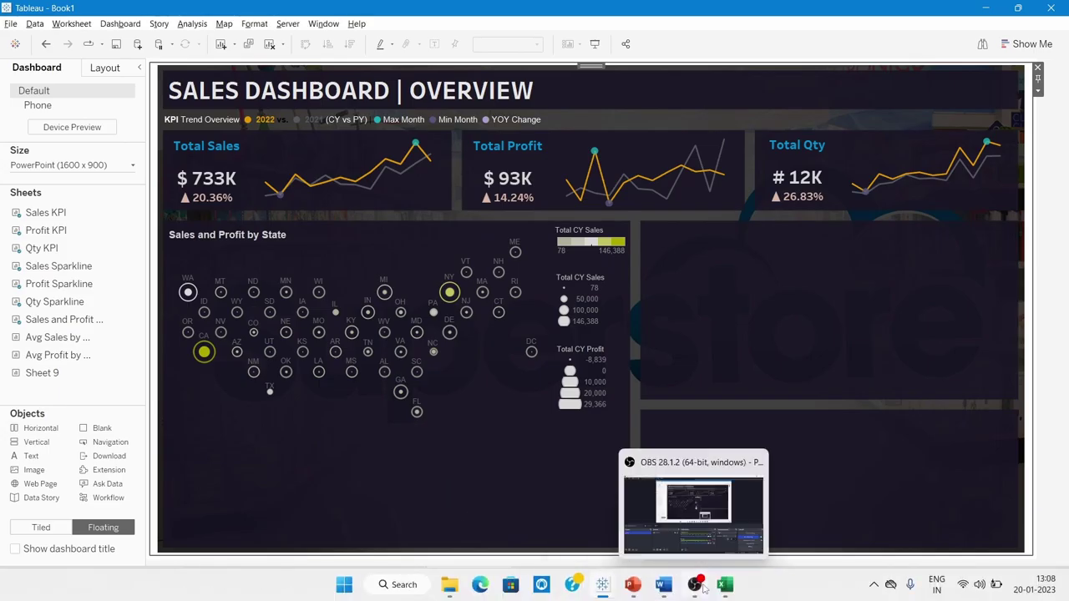
left_click(632, 584)
mouse_move(603, 590)
left_click(543, 526)
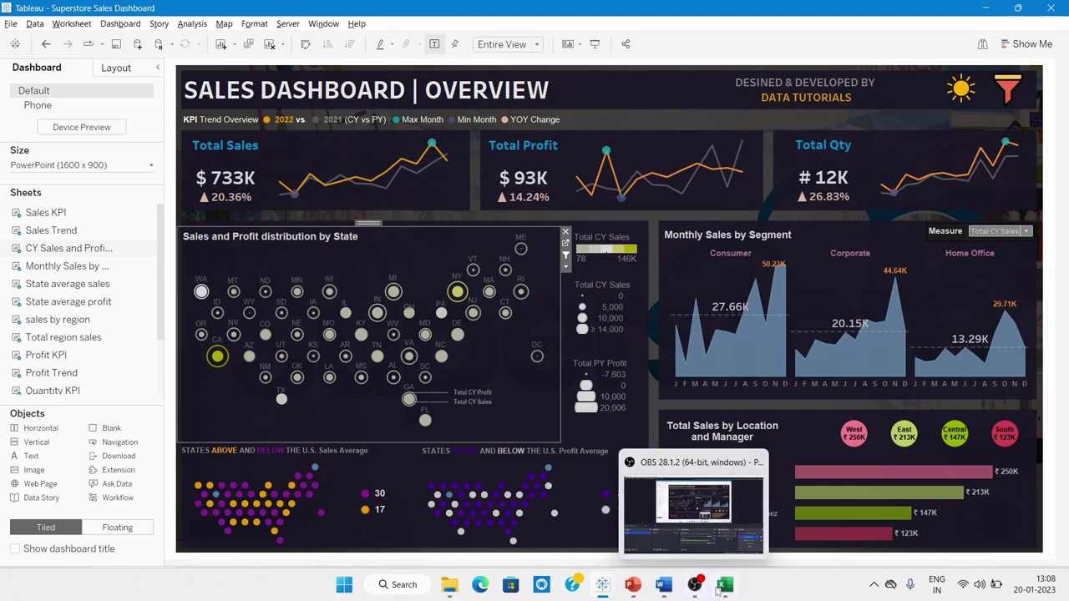
mouse_move(612, 589)
left_click(685, 514)
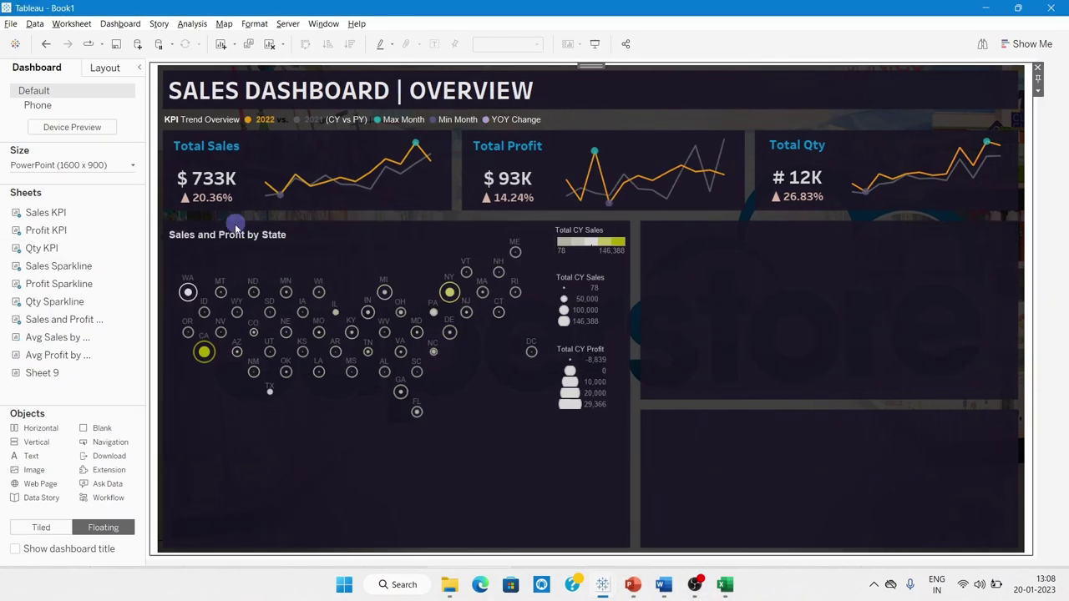
Change the state map title to "Sales and Profit Distribution by State" and widen its text box to fit the full text.
double_click(229, 234)
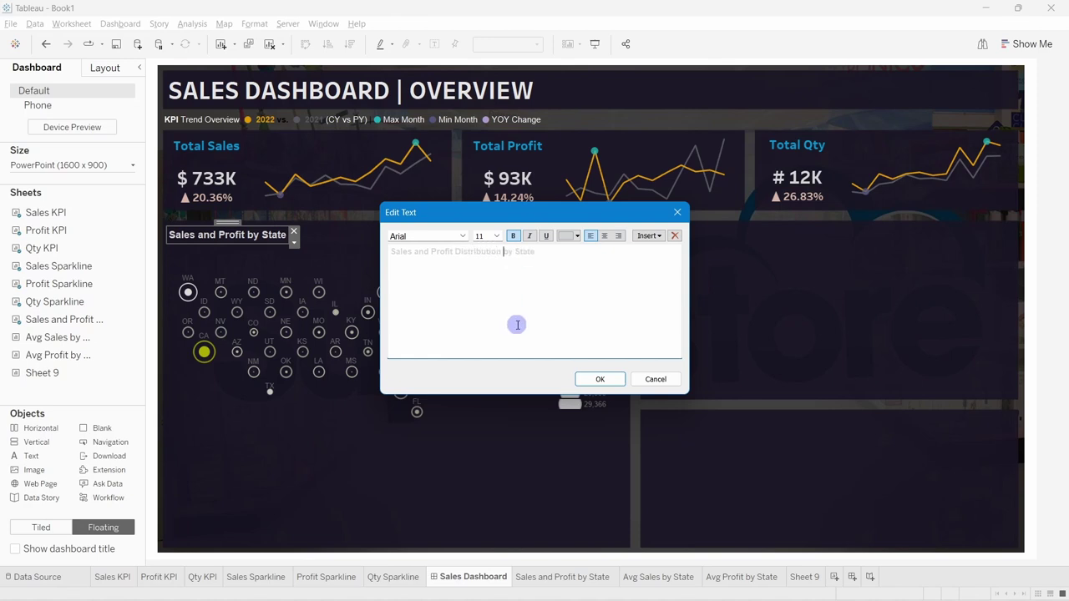
left_click(600, 379)
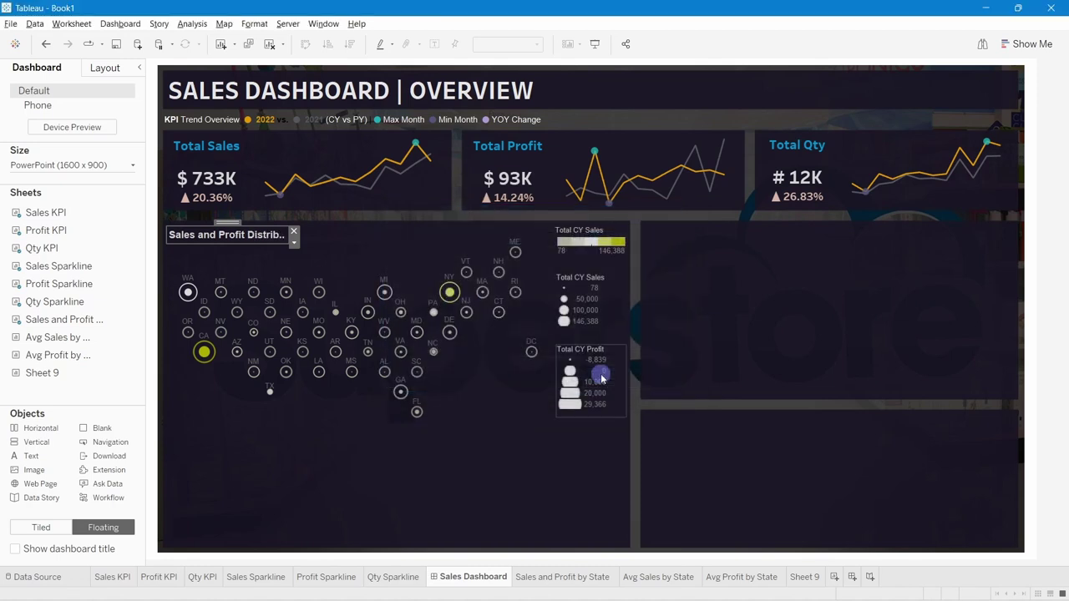
left_click_drag(289, 235, 382, 232)
left_click(370, 258)
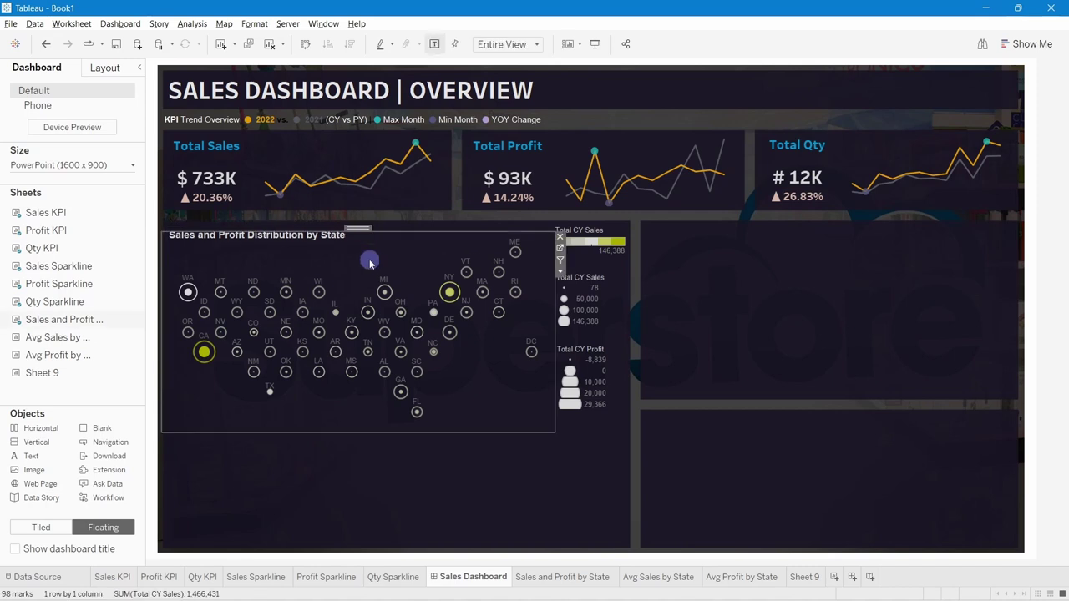
left_click(959, 329)
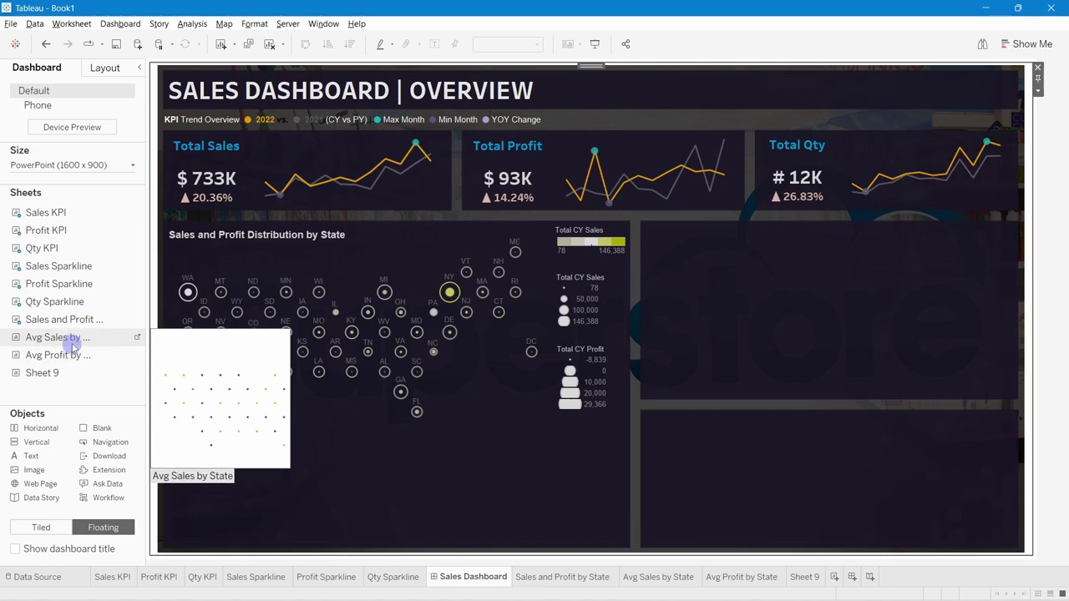
Add the Avg Sales by State sheet as a floating view below the state map, hiding its title and shrinking its height and width.
left_click_drag(69, 338, 177, 384)
right_click(191, 404)
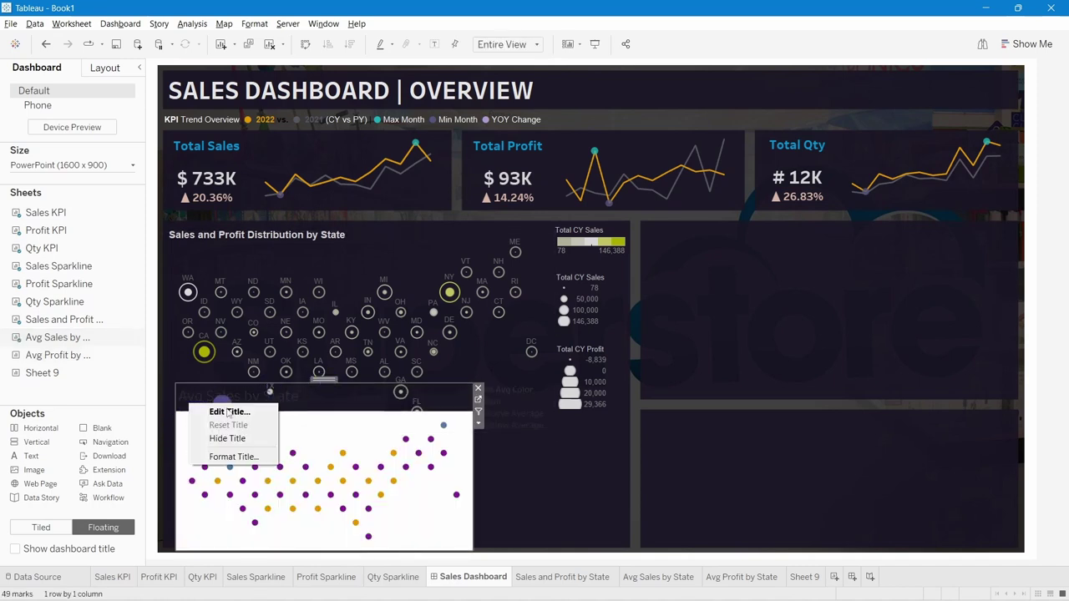
left_click(224, 437)
left_click_drag(250, 384, 251, 440)
left_click_drag(472, 500, 386, 508)
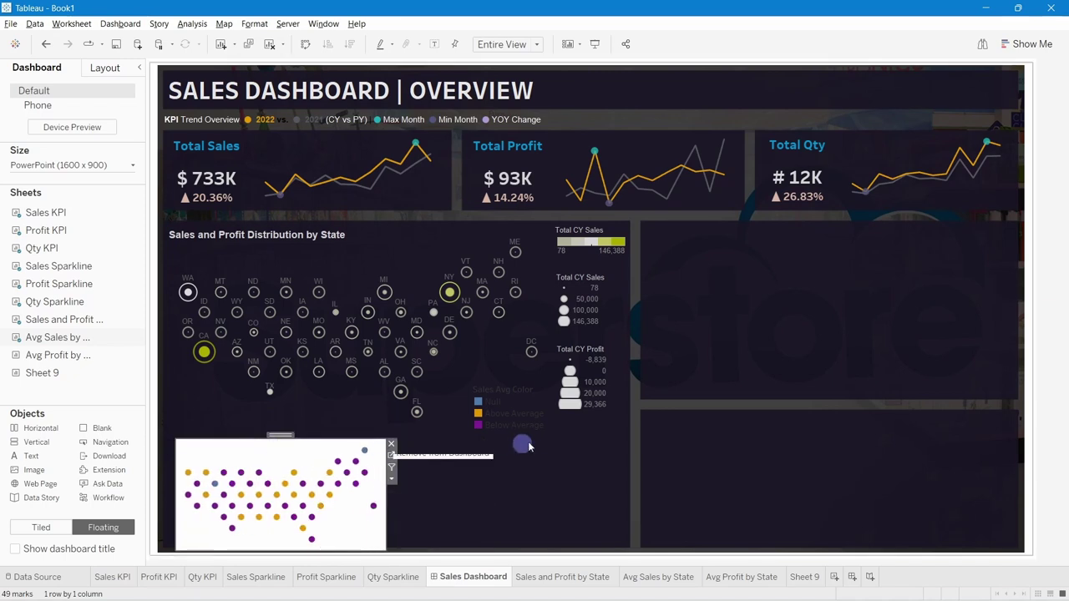
Remove the Sales Avg Color legend and fit the Avg Sales by State map into the lower-left corner of the map section.
left_click(512, 395)
left_click(556, 390)
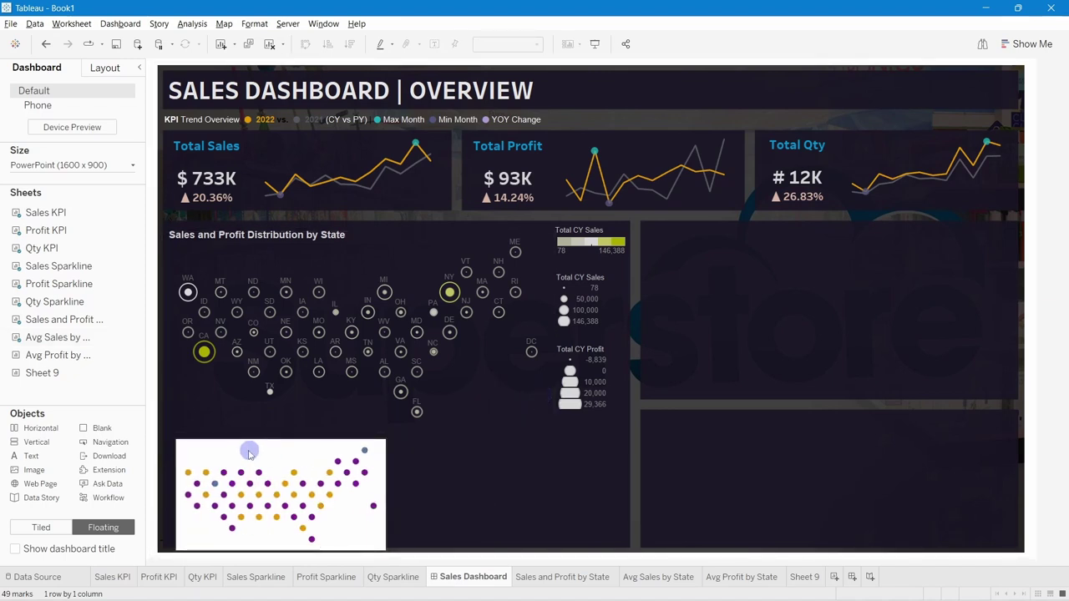
left_click(246, 448)
left_click_drag(264, 440, 263, 445)
left_click_drag(386, 521, 369, 521)
left_click_drag(271, 438, 258, 439)
left_click(405, 478)
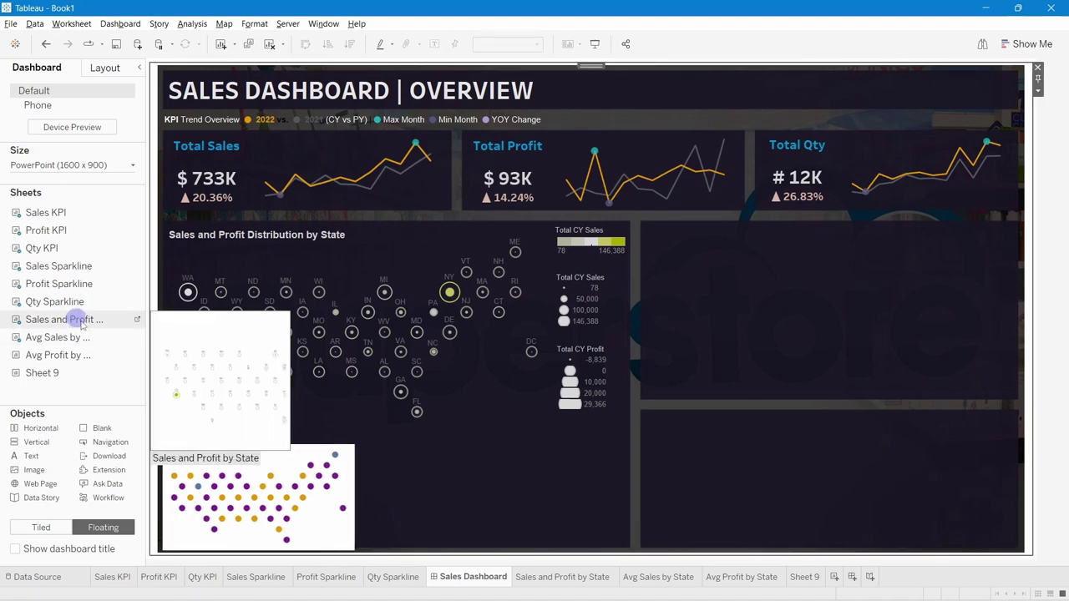
Add the Avg Profit by State sheet as a floating view beside the Avg Sales by State map and hide its title.
mouse_move(64, 353)
left_click_drag(64, 355, 401, 413)
left_click_drag(238, 447, 255, 436)
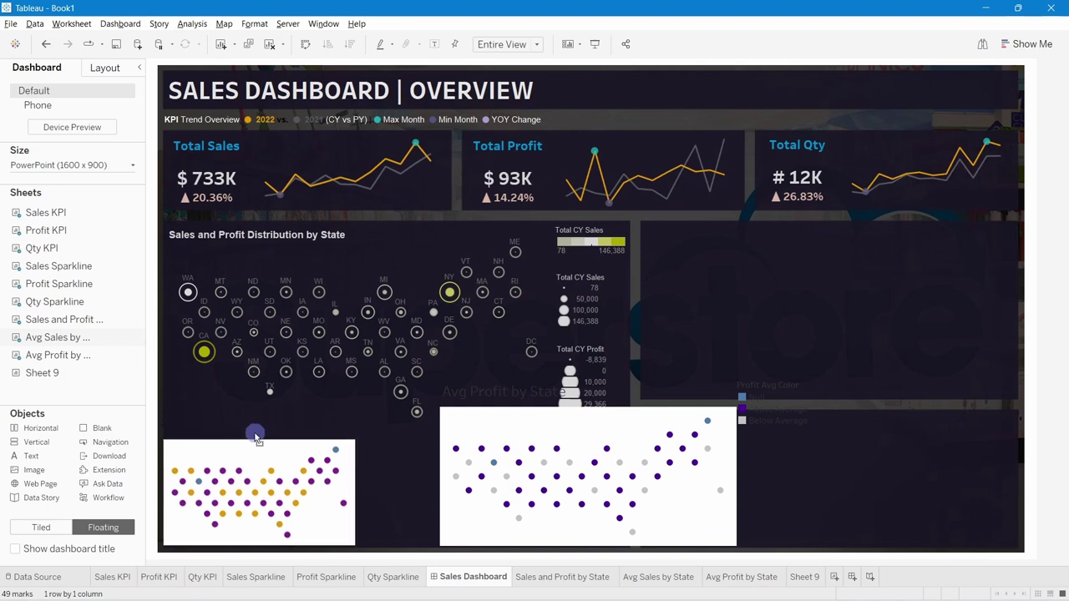
left_click(451, 413)
right_click(455, 402)
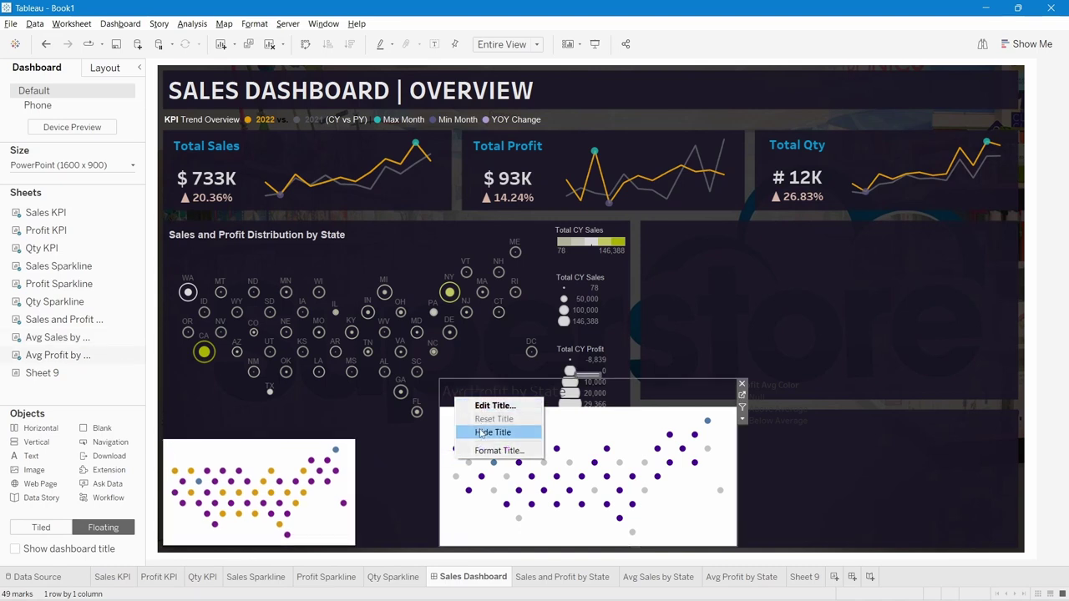
left_click(492, 432)
Shrink the Avg Profit by State map and align it beside the Avg Sales by State map inside the map section.
left_click_drag(491, 380, 494, 441)
left_click_drag(736, 498, 617, 488)
left_click_drag(440, 470, 425, 469)
left_click_drag(532, 435, 513, 434)
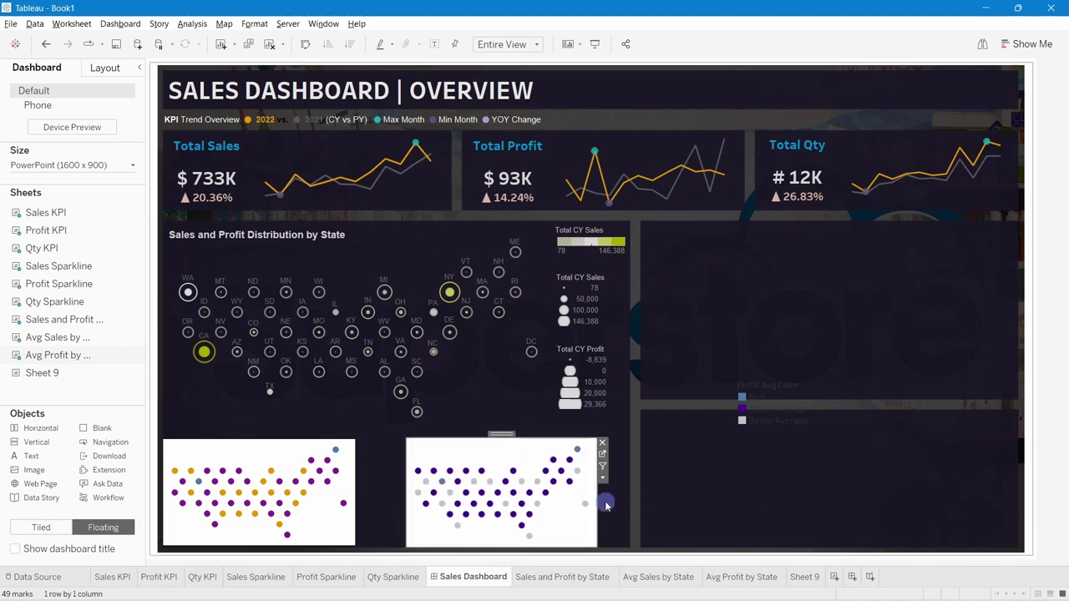
left_click_drag(604, 505, 586, 501)
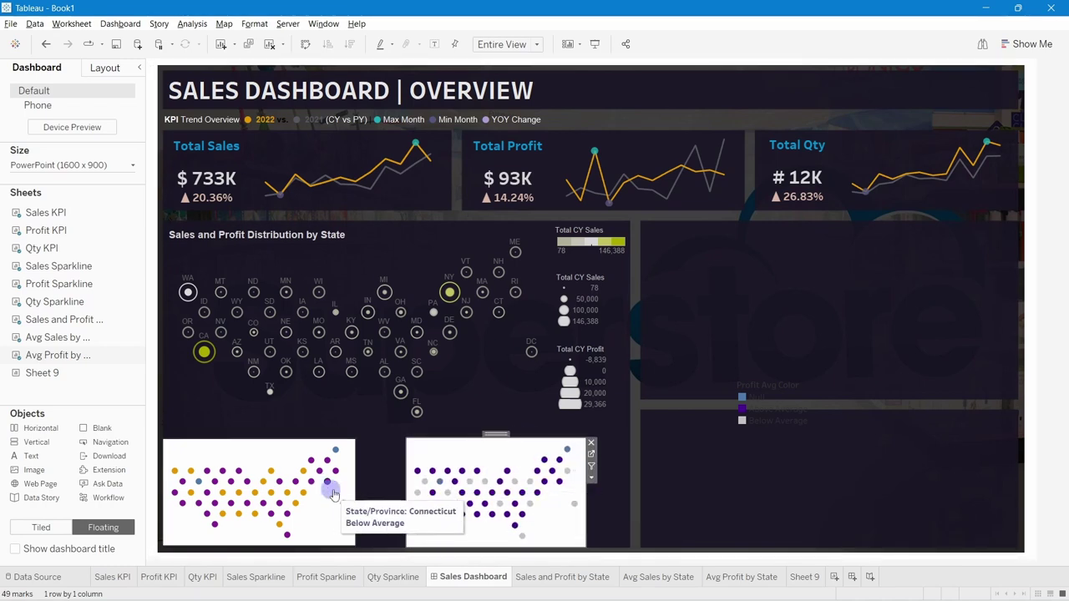
Resize the Avg Sales by State map to a width of 300 and a height of 190.
left_click_drag(353, 490, 335, 494)
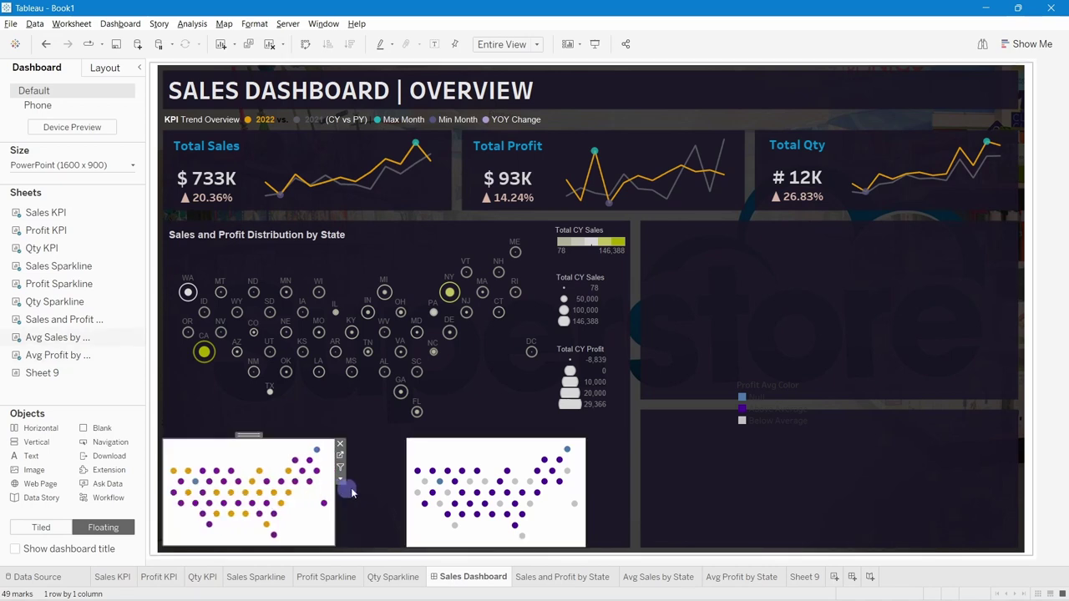
left_click(115, 66)
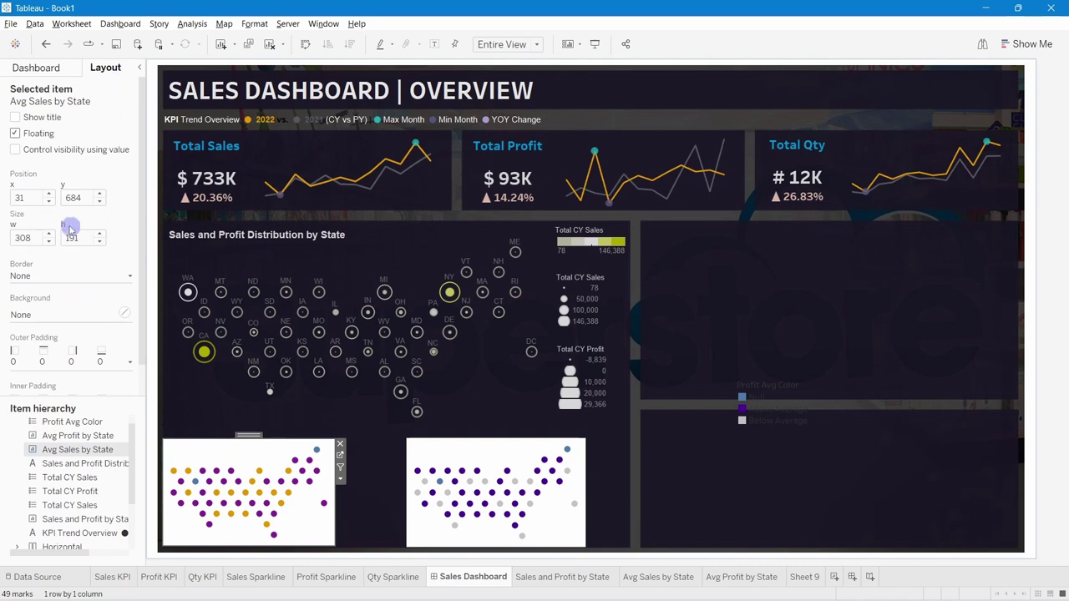
left_click(38, 239)
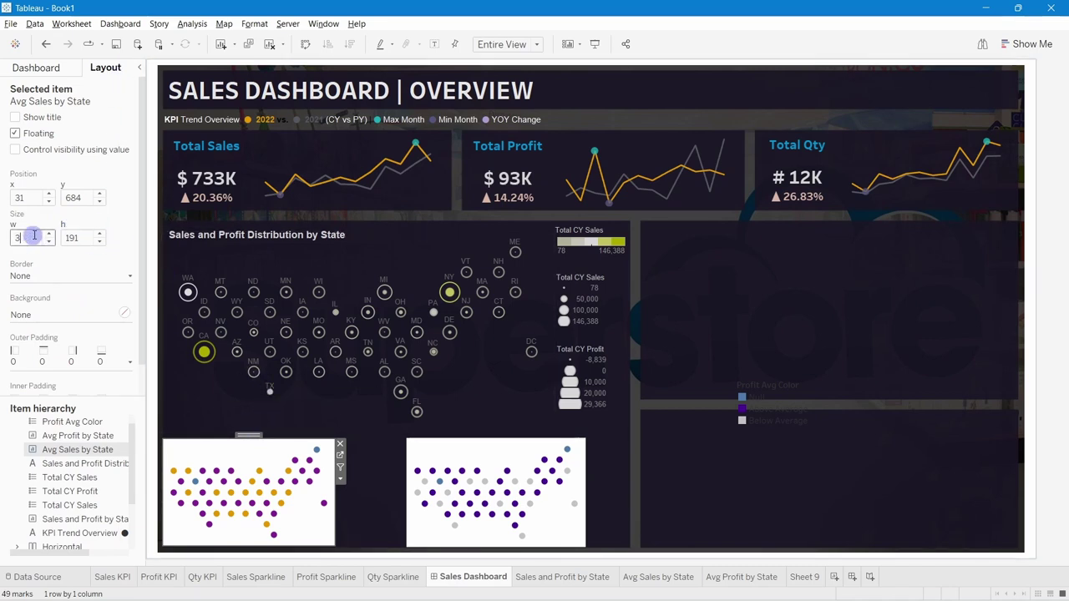
left_click(84, 240)
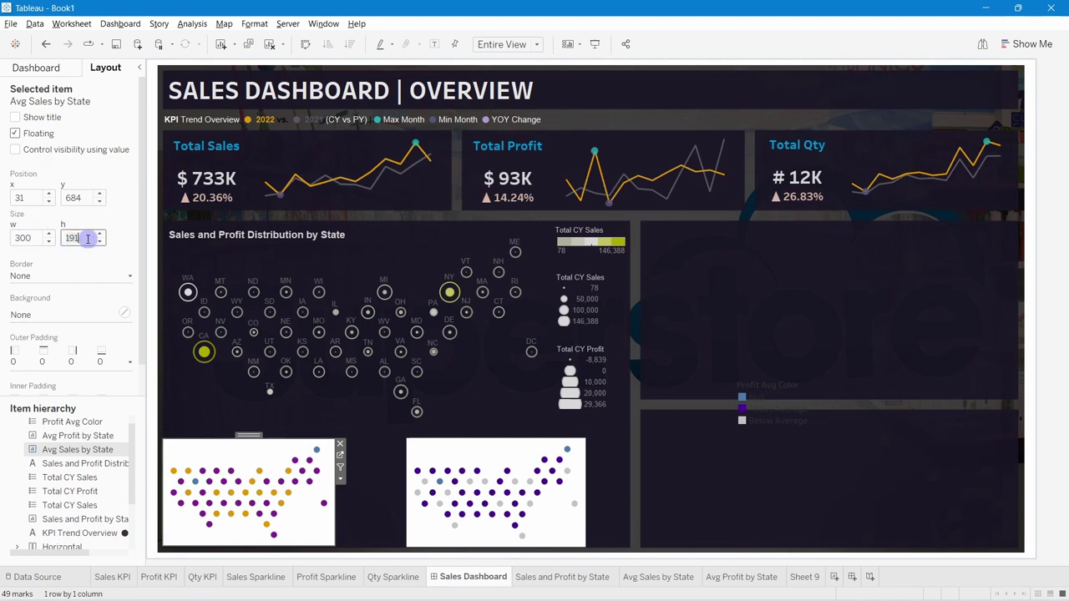
type("1")
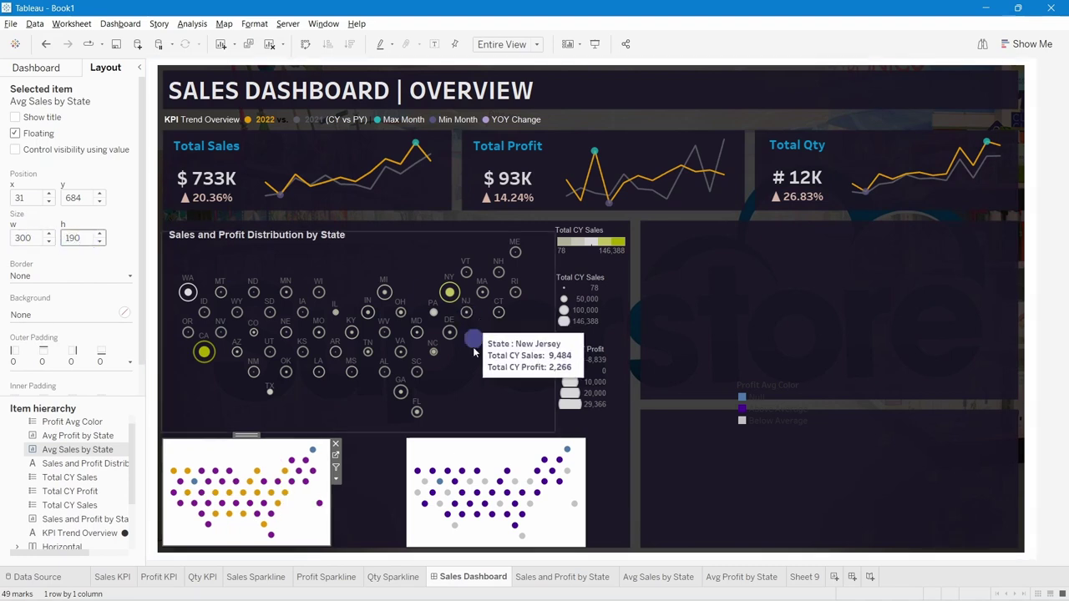
Set the Avg Profit by State map's size to 300 wide and 190 high, and move it to about x 458, y 683.
left_click(445, 464)
left_click(30, 240)
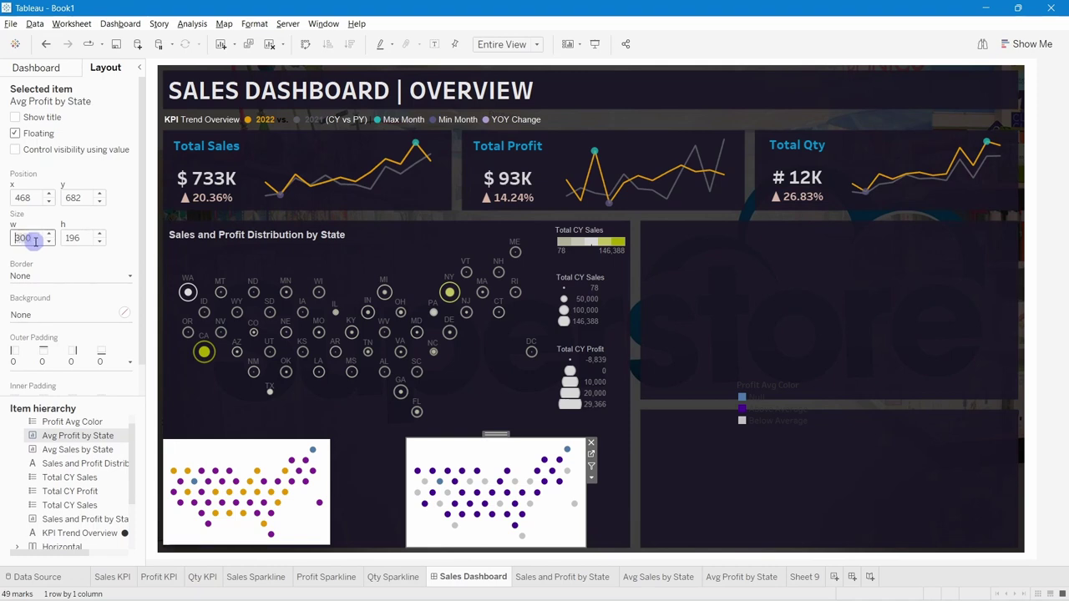
type("300")
left_click(74, 237)
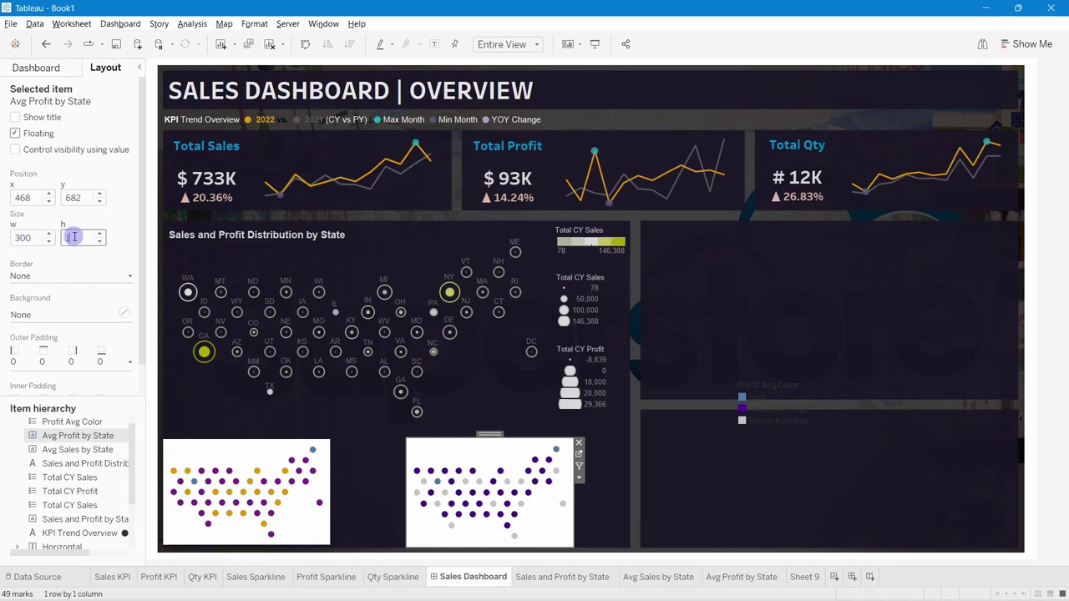
type("190")
left_click(810, 477)
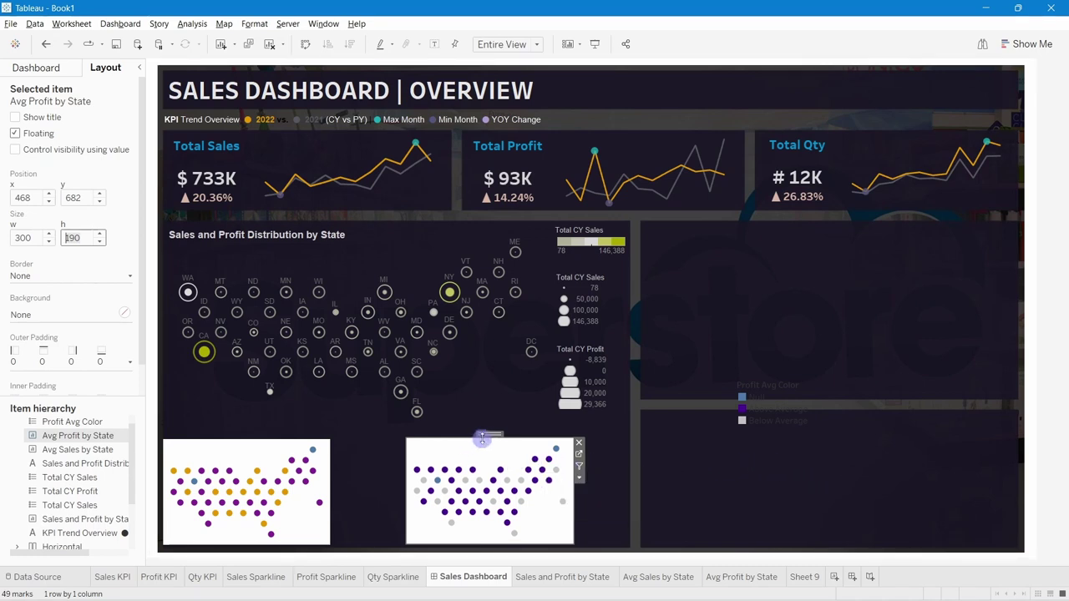
left_click_drag(485, 438, 488, 439)
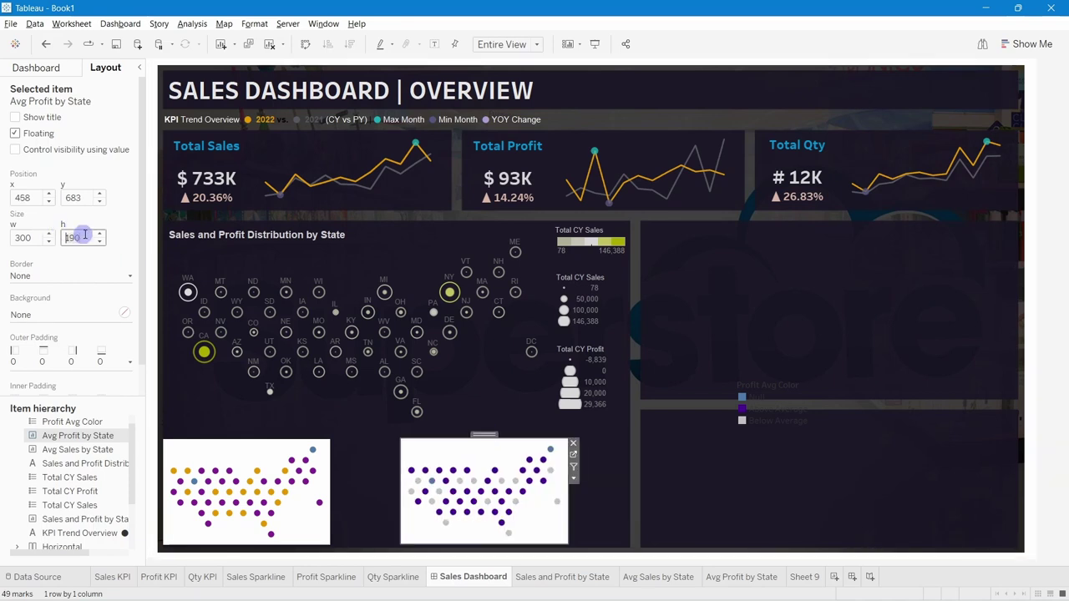
Set the worksheet shading of the Avg Sales by State map to None.
right_click(205, 457)
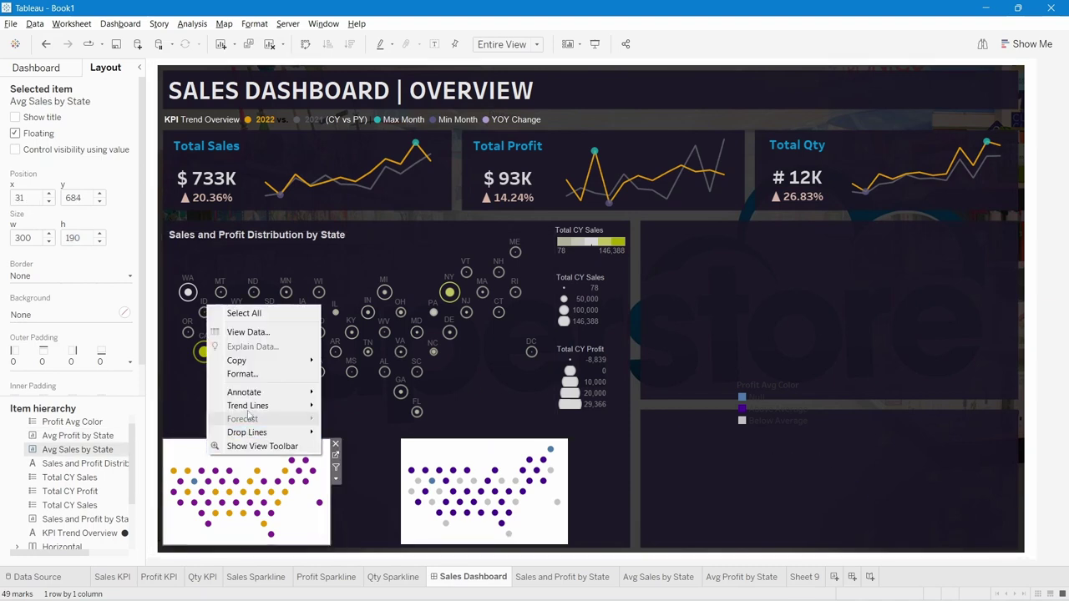
left_click(242, 373)
left_click(51, 91)
left_click(92, 151)
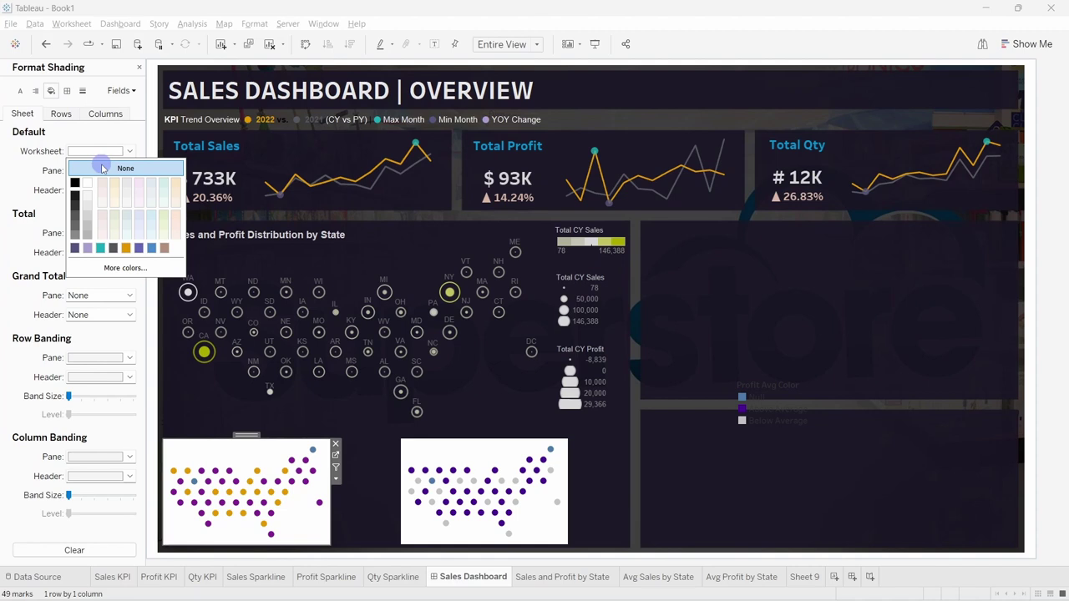
left_click(121, 168)
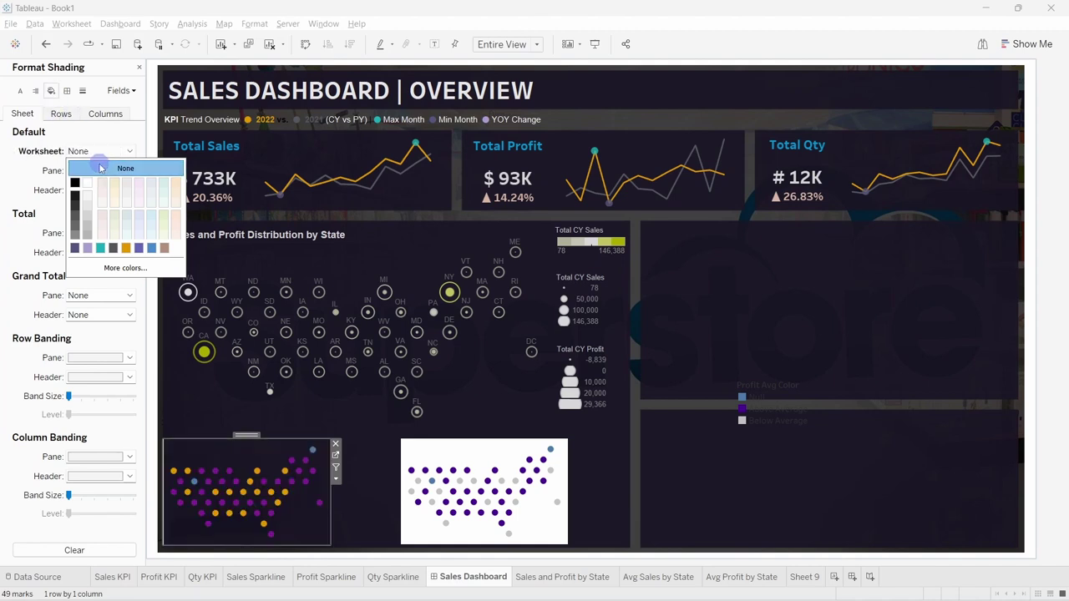
Remove the worksheet shading from the Avg Profit by State map by setting it to None.
left_click(401, 440)
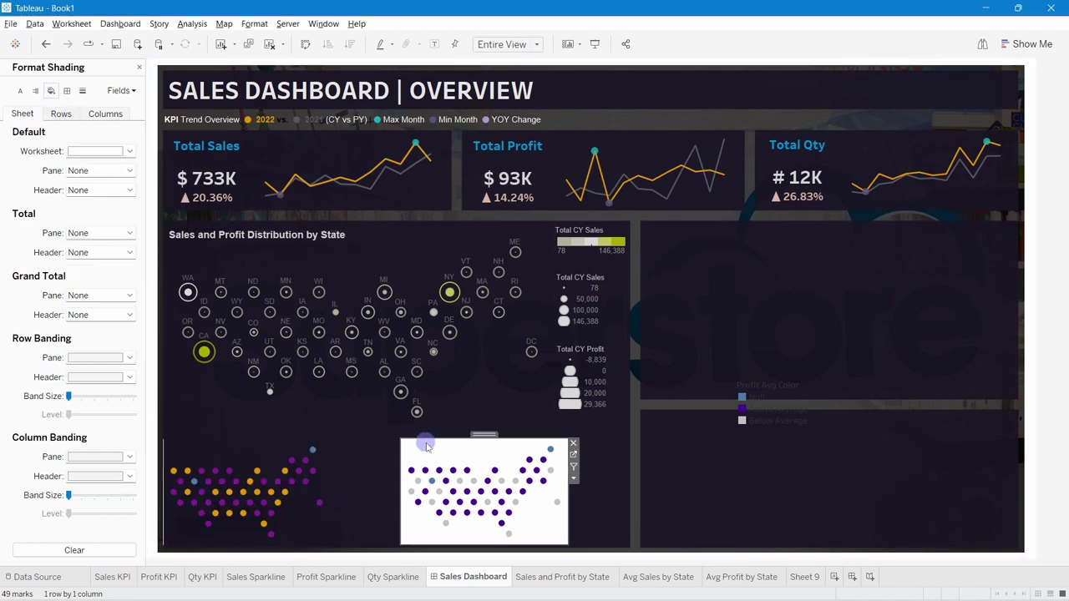
left_click(81, 151)
left_click(115, 167)
left_click(951, 451)
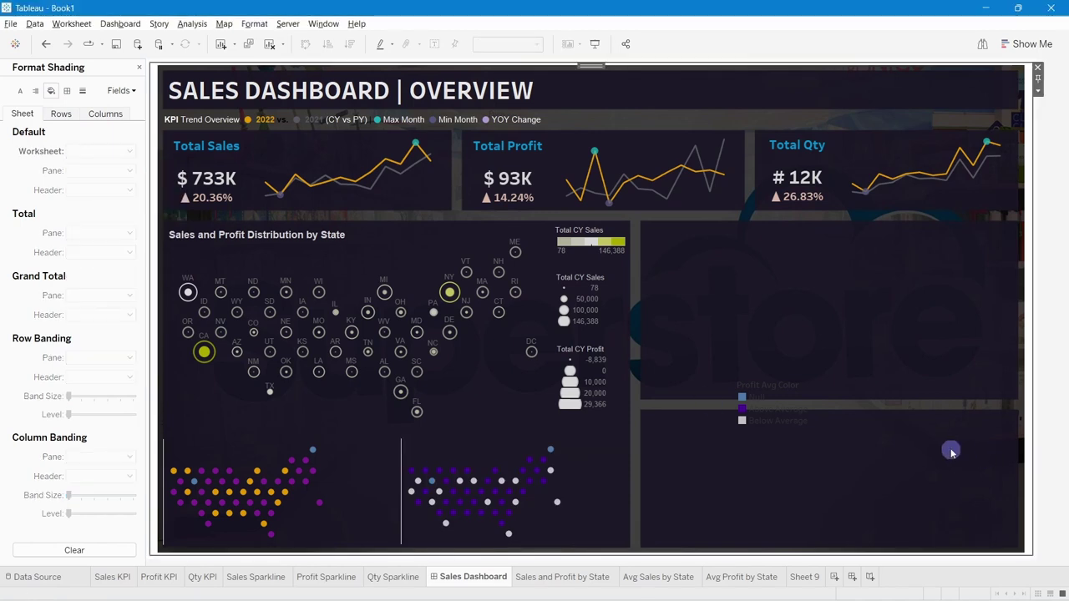
Set the column reference lines, drop lines and axis rulers of the Avg Sales by State map to None.
right_click(209, 445)
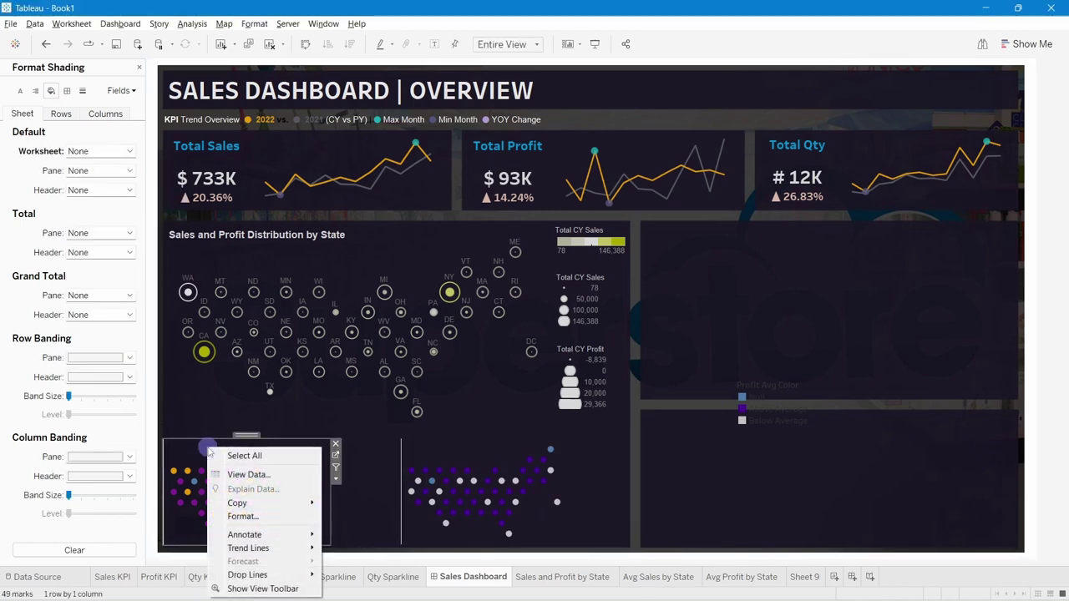
left_click(269, 519)
left_click(67, 90)
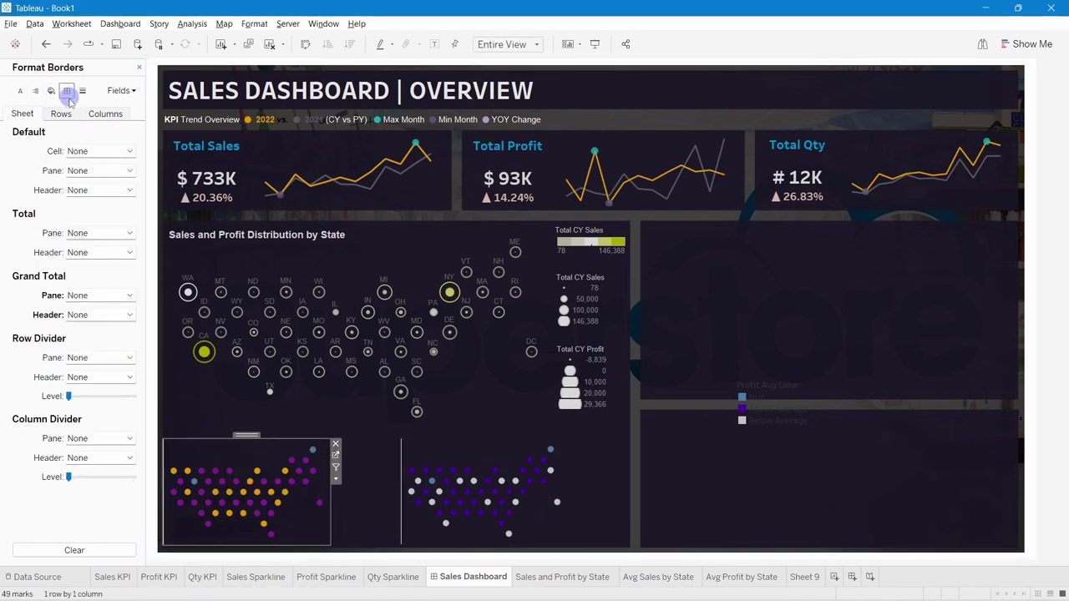
left_click(61, 114)
left_click(100, 116)
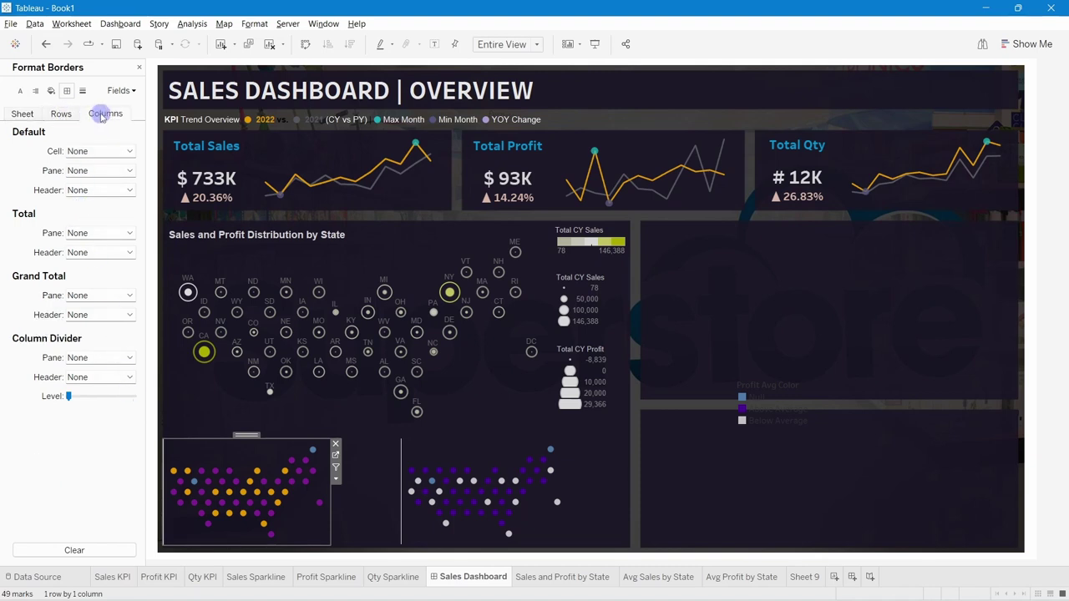
left_click(83, 91)
left_click(99, 210)
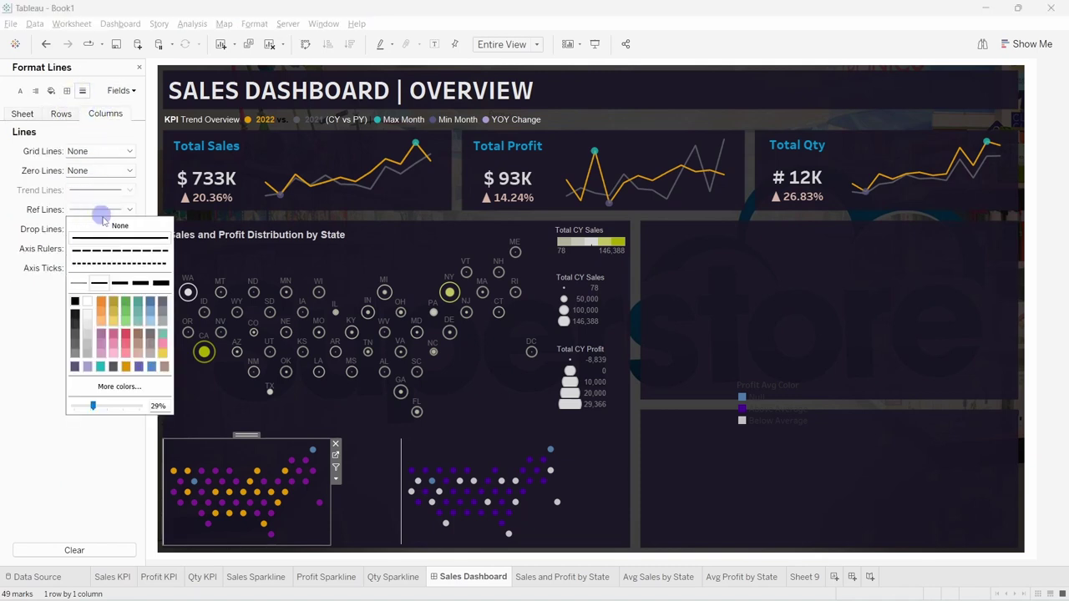
left_click(109, 224)
left_click(96, 229)
left_click(96, 245)
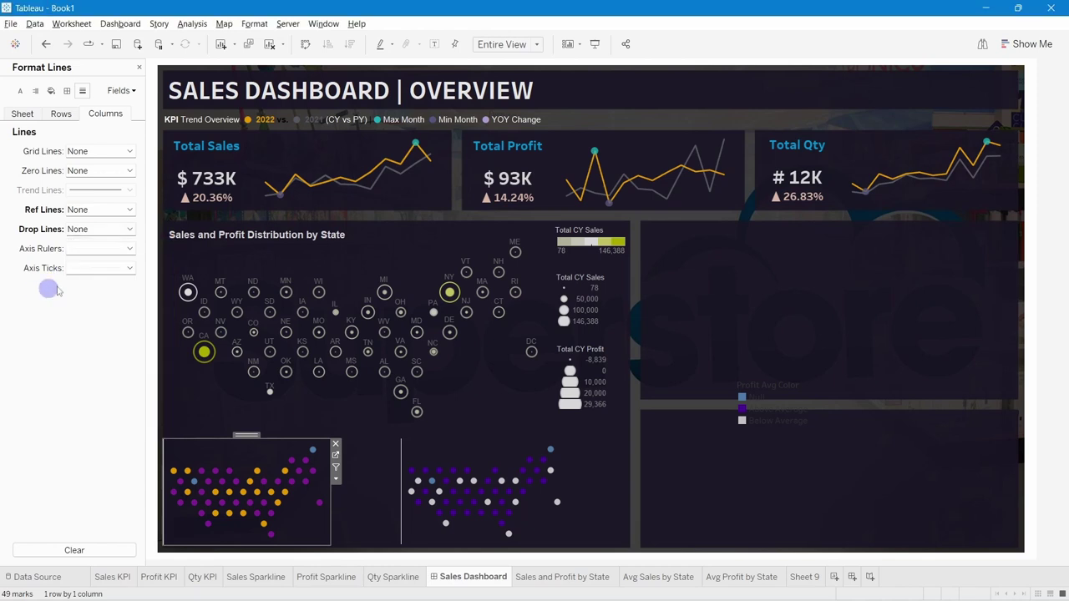
left_click(94, 248)
left_click(117, 264)
left_click(80, 267)
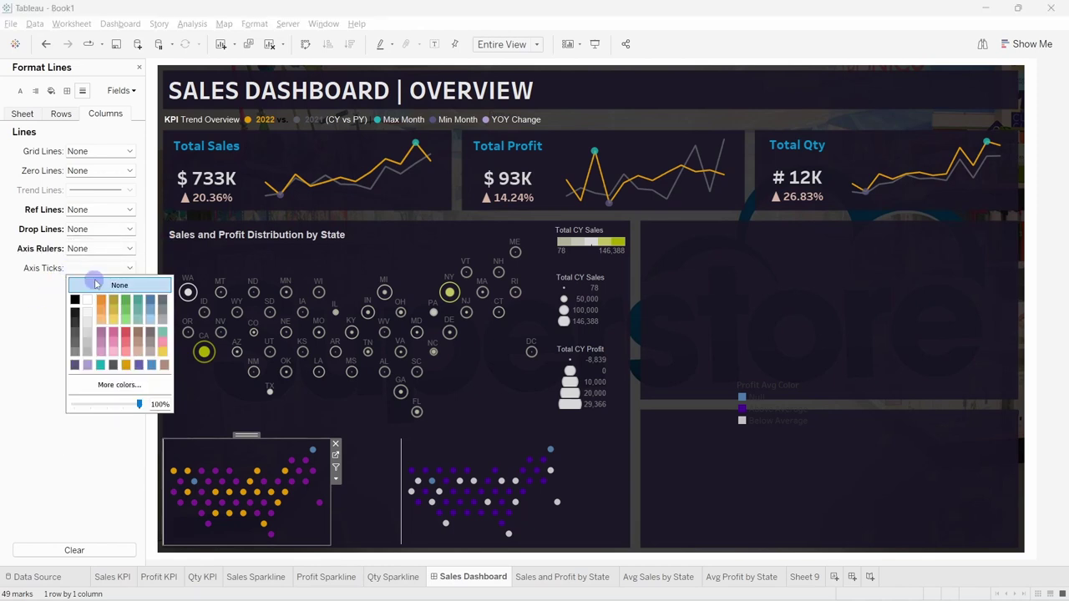
left_click(15, 315)
Set the sheet-level trend lines, reference lines, drop lines and axis rulers of the Avg Sales by State map to None.
left_click(65, 114)
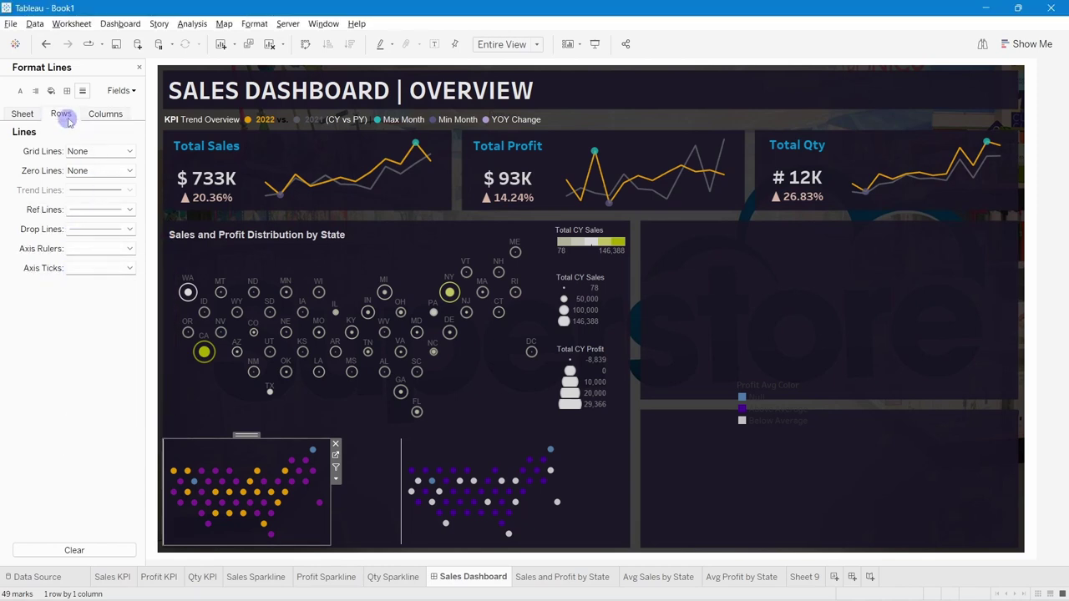
left_click(27, 115)
left_click(75, 192)
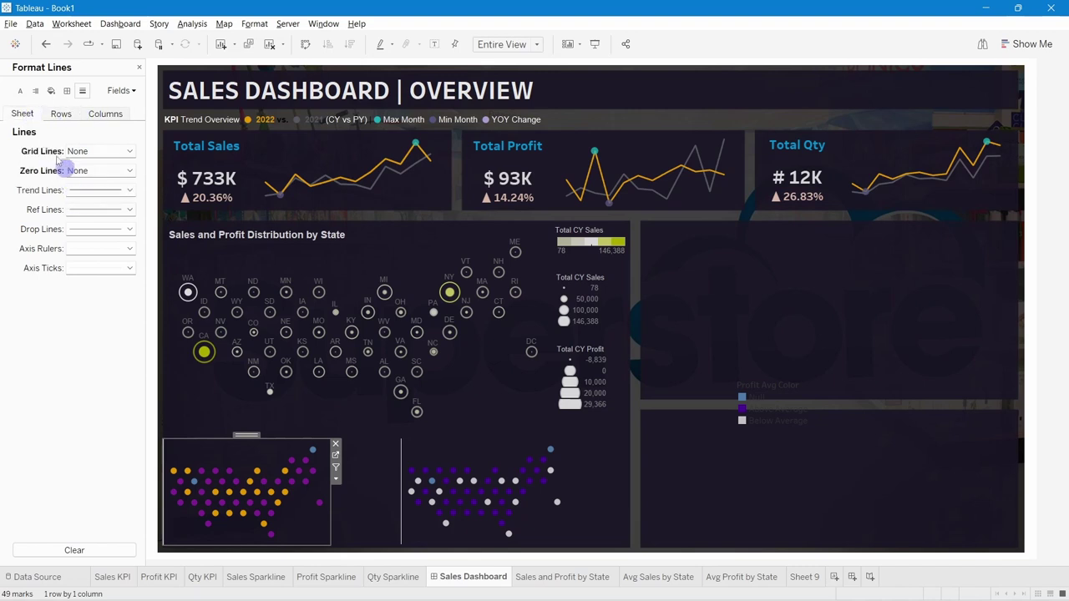
left_click(96, 191)
left_click(96, 208)
left_click(92, 209)
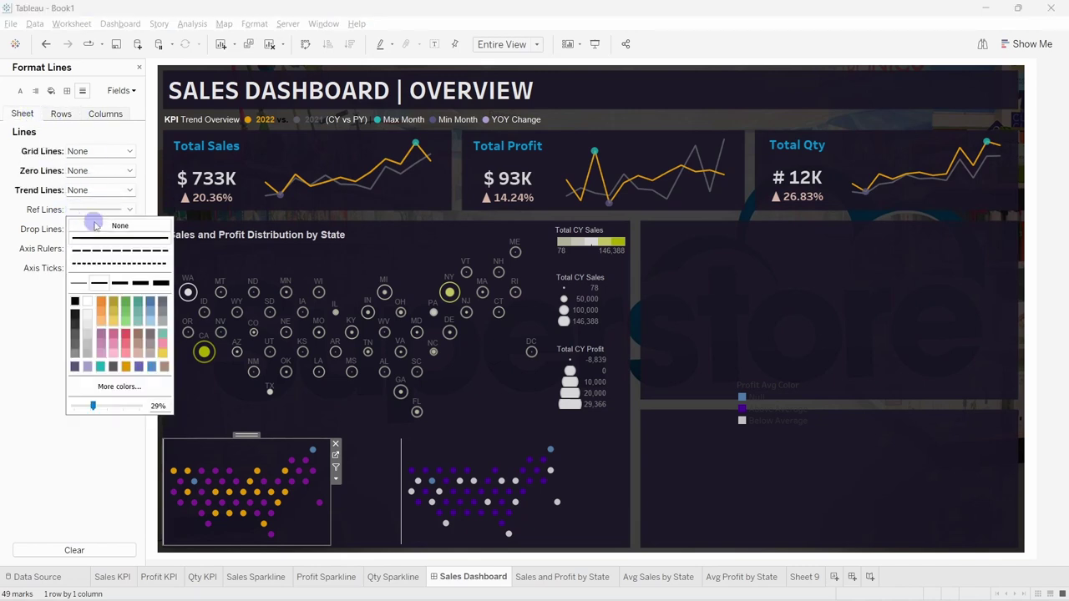
left_click(94, 226)
left_click(92, 229)
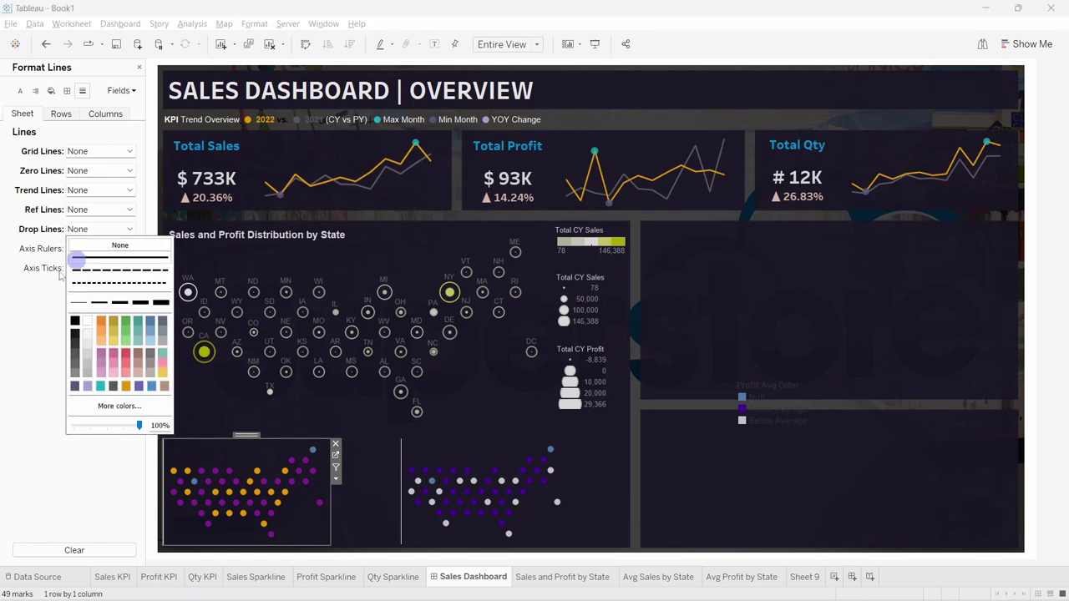
left_click(92, 244)
left_click(96, 249)
left_click(93, 264)
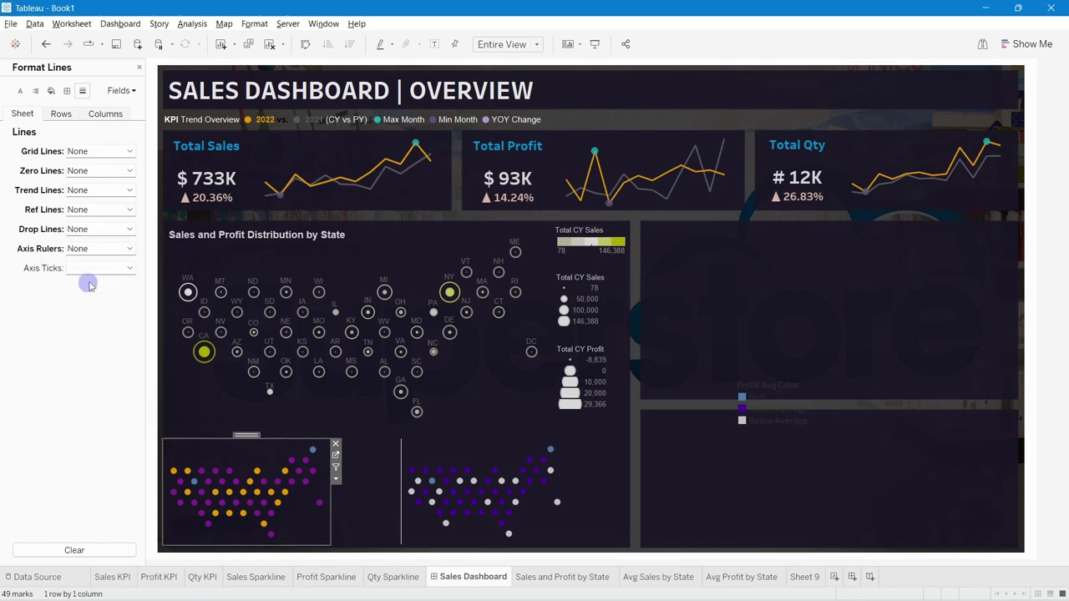
Set the axis rulers of the Avg Profit by State map to None and close the formatting options.
left_click(476, 450)
left_click(100, 251)
left_click(93, 264)
left_click(140, 68)
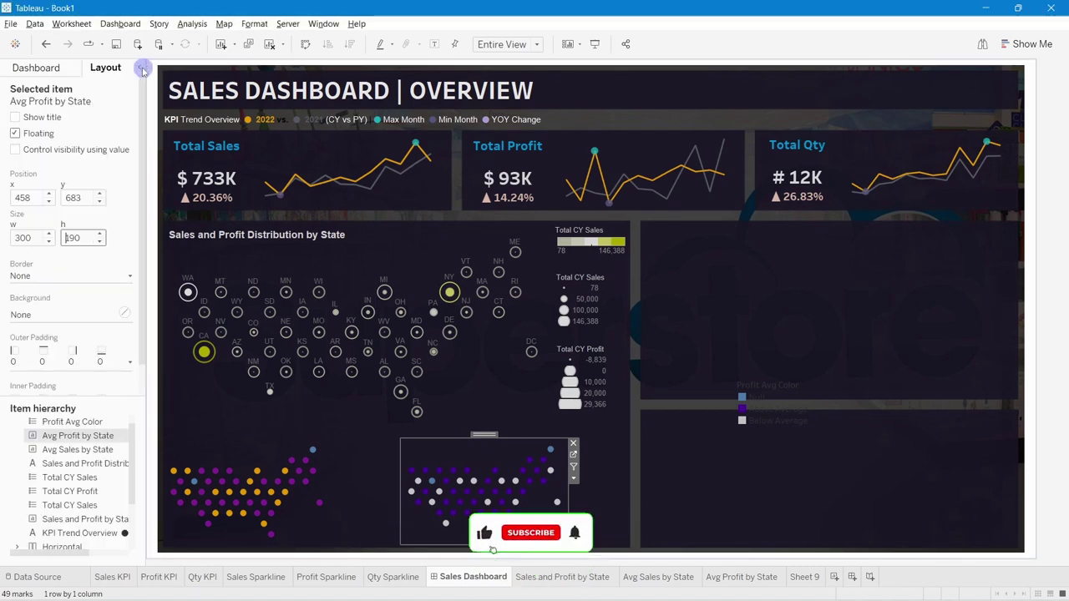
Remove the floating Profit Avg Color legend from the dashboard.
left_click(885, 440)
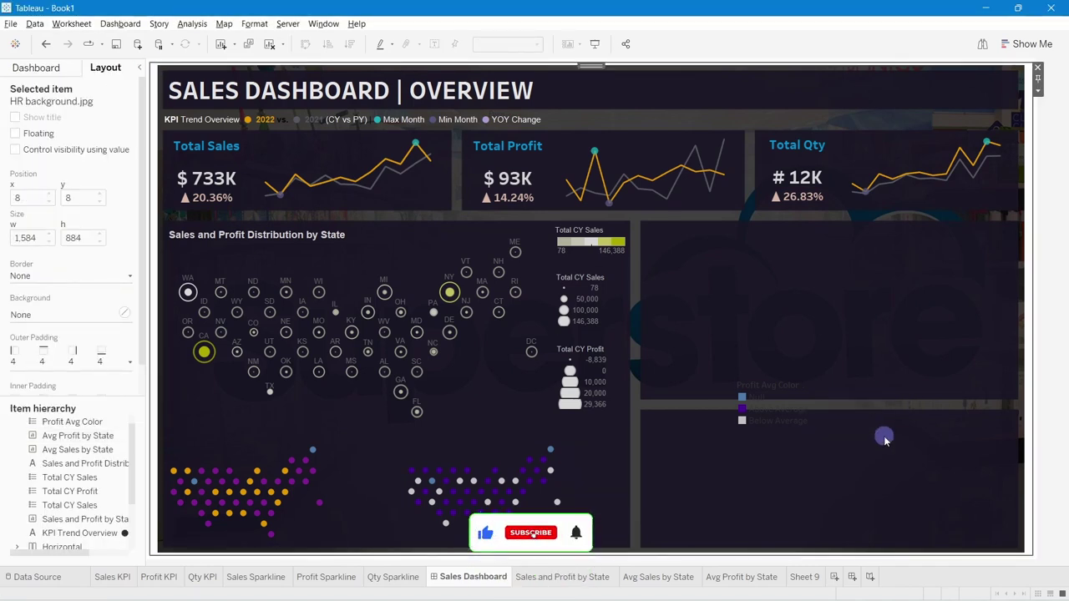
left_click(812, 378)
left_click(821, 385)
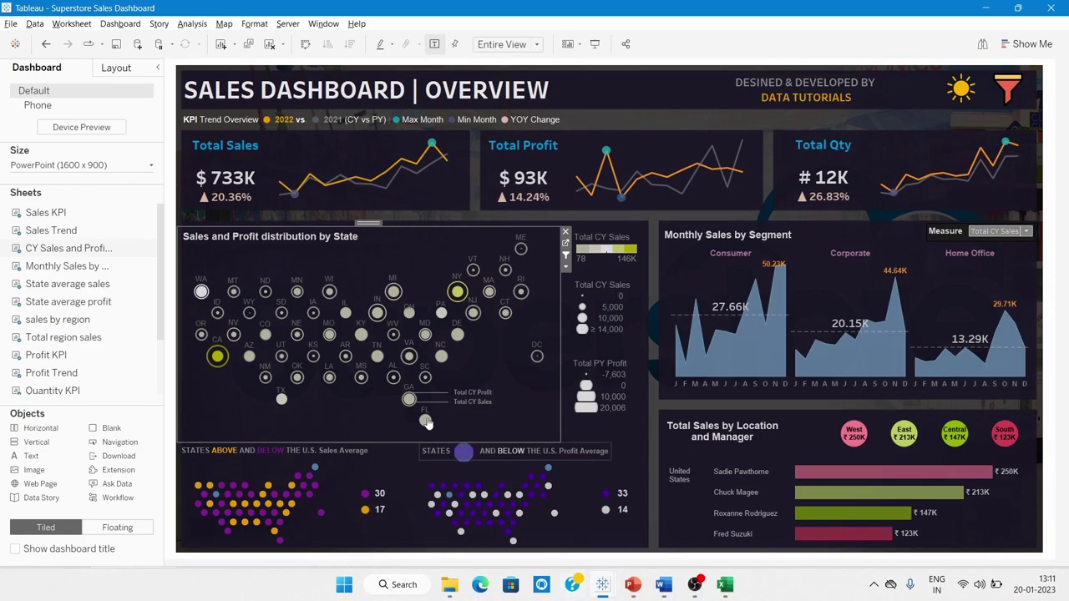
Copy the caption "STATES ABOVE AND BELOW THE U.S. Sales Average" from the Superstore Sales Dashboard workbook into a new floating text object on Book1's Sales Dashboard.
double_click(280, 451)
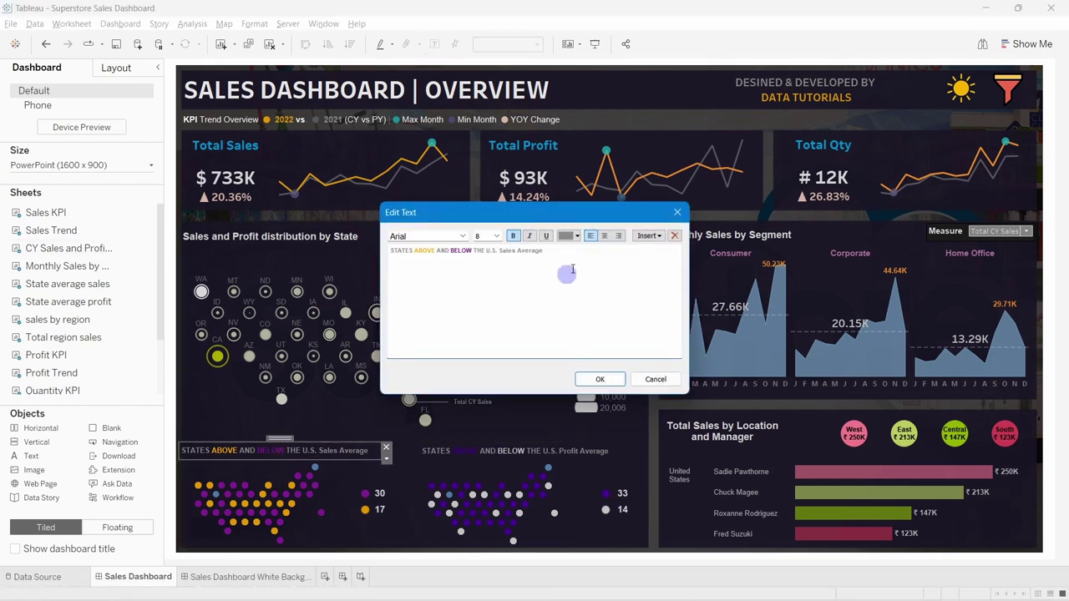
left_click_drag(544, 251, 408, 249)
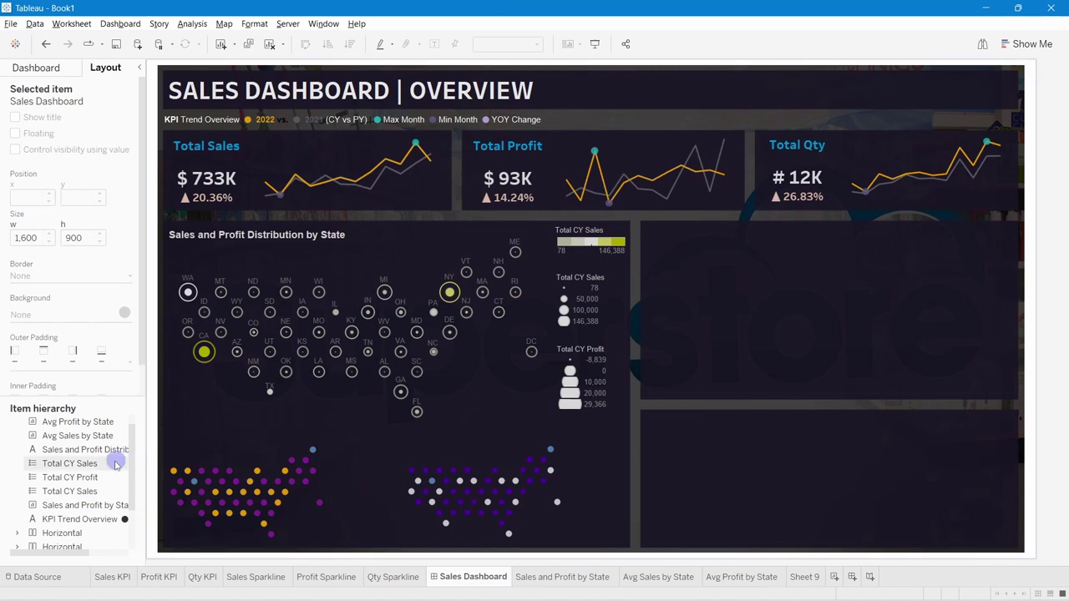
scroll(93, 470, "down", 1)
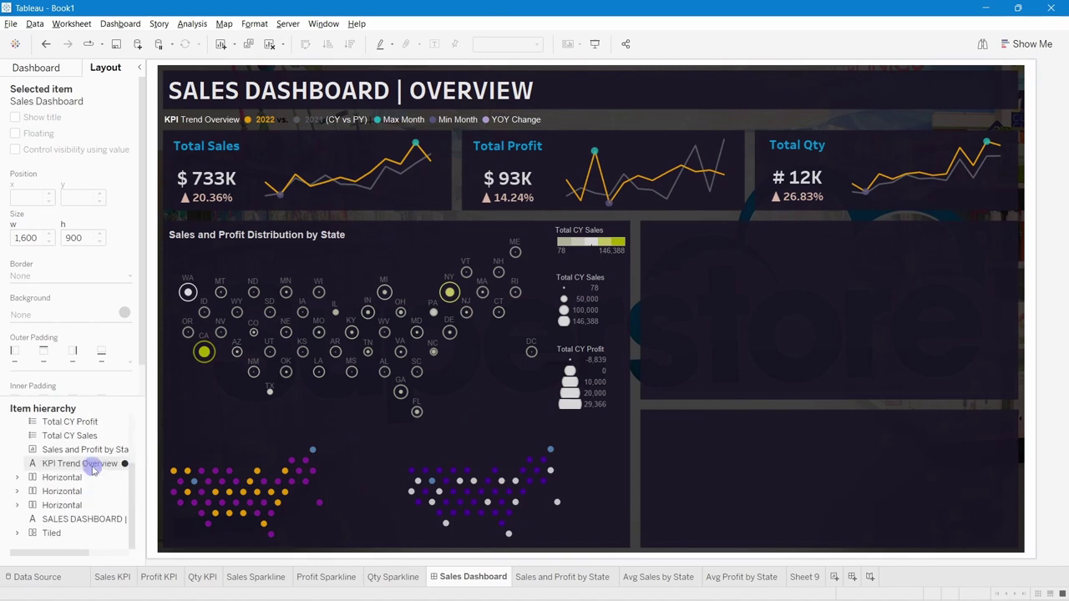
scroll(93, 470, "up", 3)
left_click(43, 66)
left_click_drag(58, 466, 195, 344)
type("STATES ABOVE AND BELOW THE U.S. Sales Average")
Confirm the sales-average caption text and place it directly above the Avg Sales by State map.
left_click(465, 251)
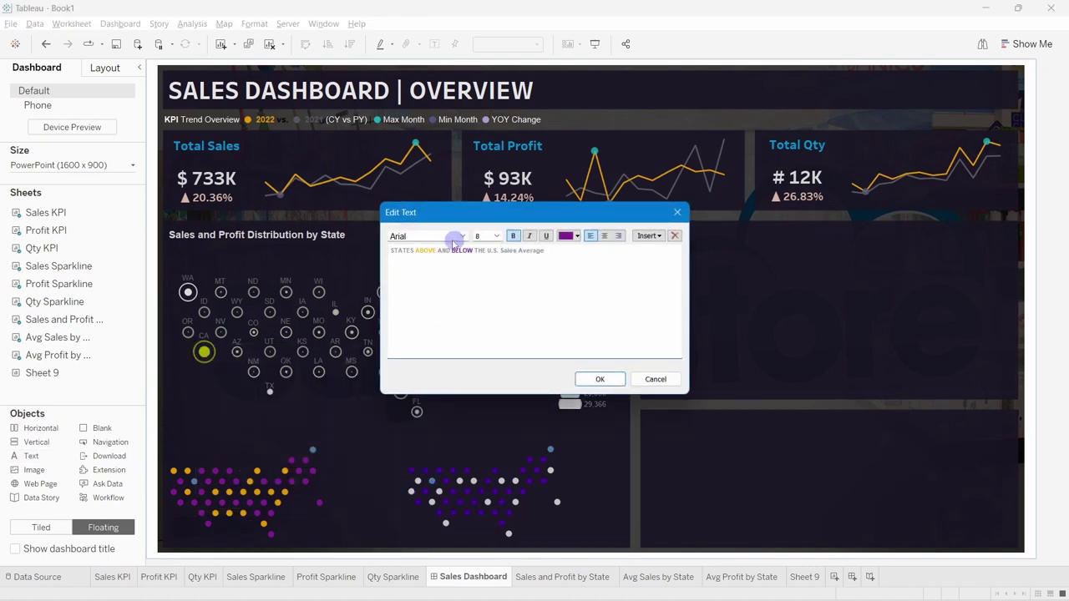
left_click_drag(547, 250, 436, 244)
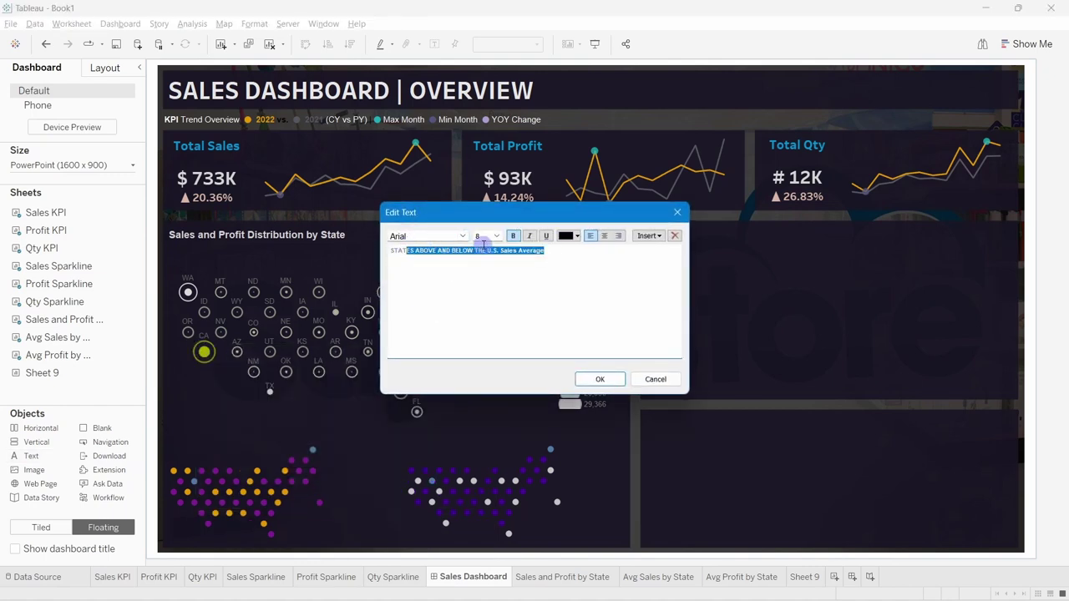
left_click(490, 291)
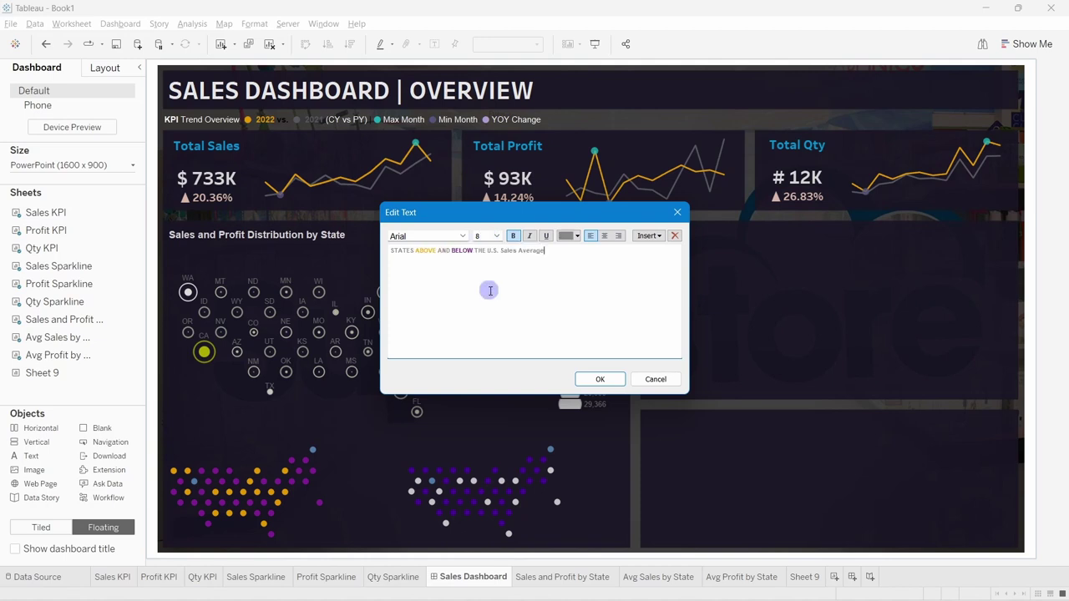
left_click(599, 378)
left_click_drag(299, 338, 267, 429)
left_click(942, 468)
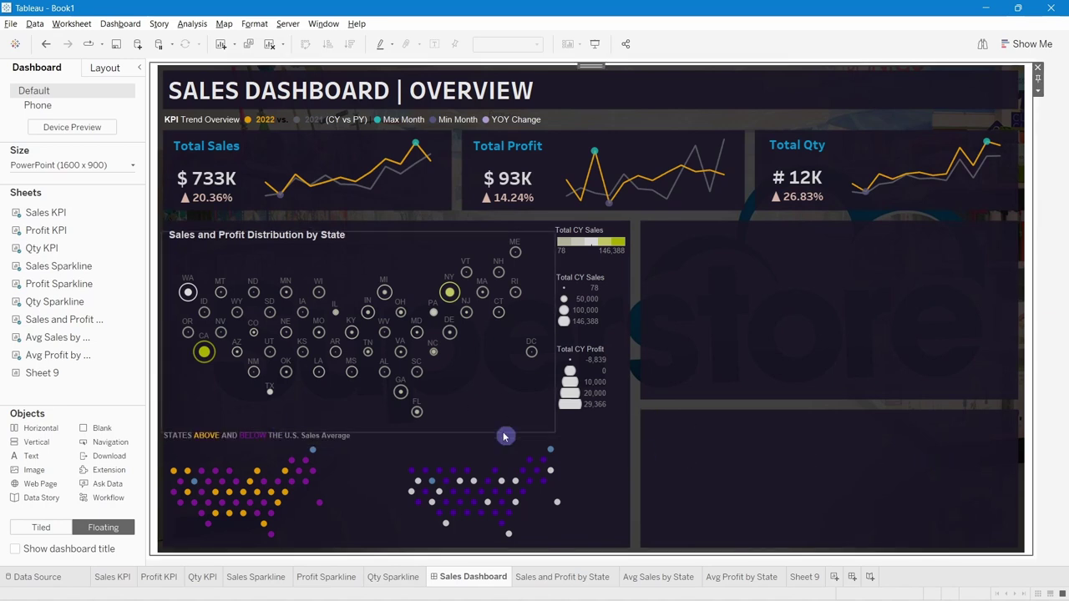
Apply the custom colour #ffaa00 to the word ABOVE in the sales-average caption, consulting the state average colour codes in Color Code.docx in Word.
double_click(211, 440)
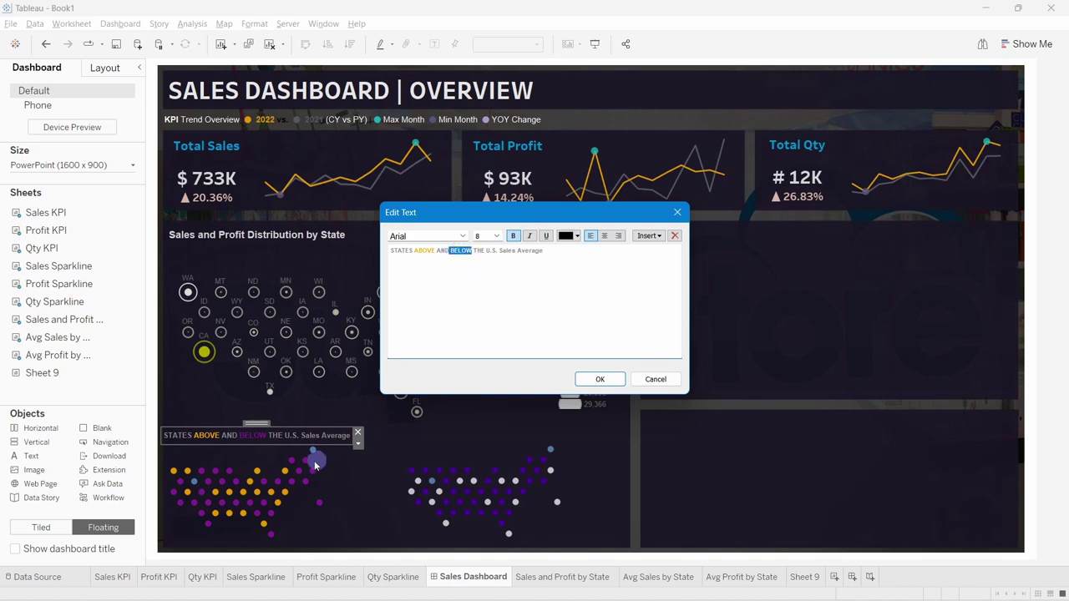
left_click(507, 299)
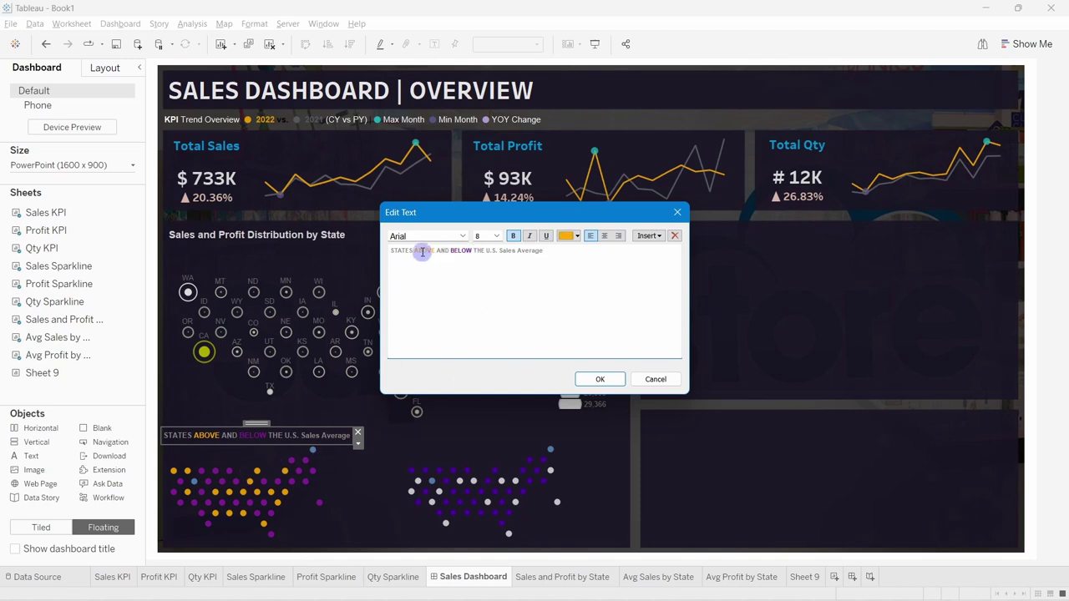
left_click(576, 235)
left_click(585, 334)
left_click(388, 264)
left_click(576, 236)
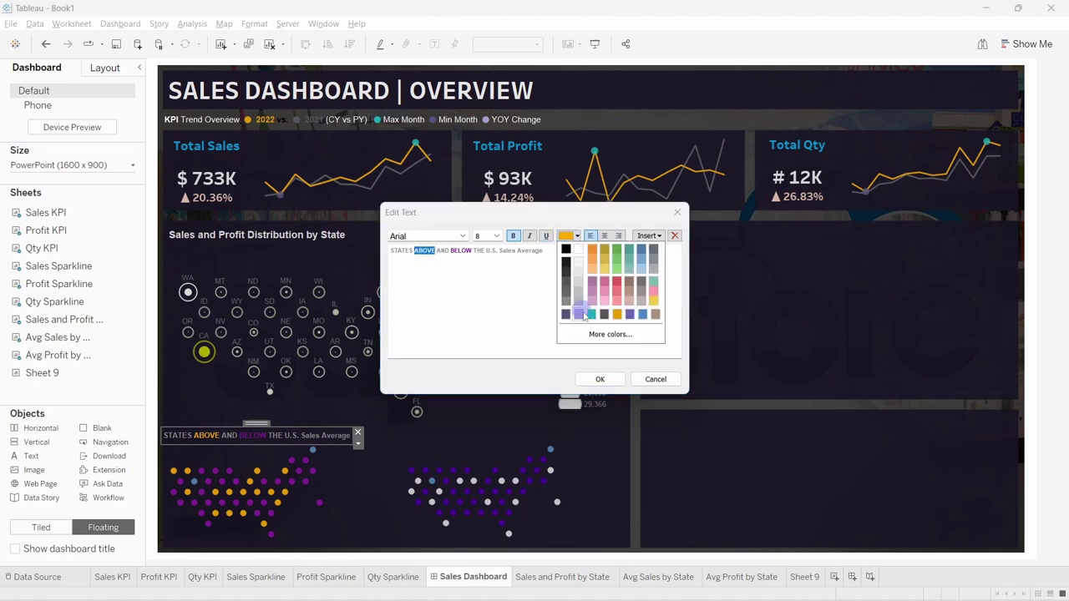
left_click(584, 332)
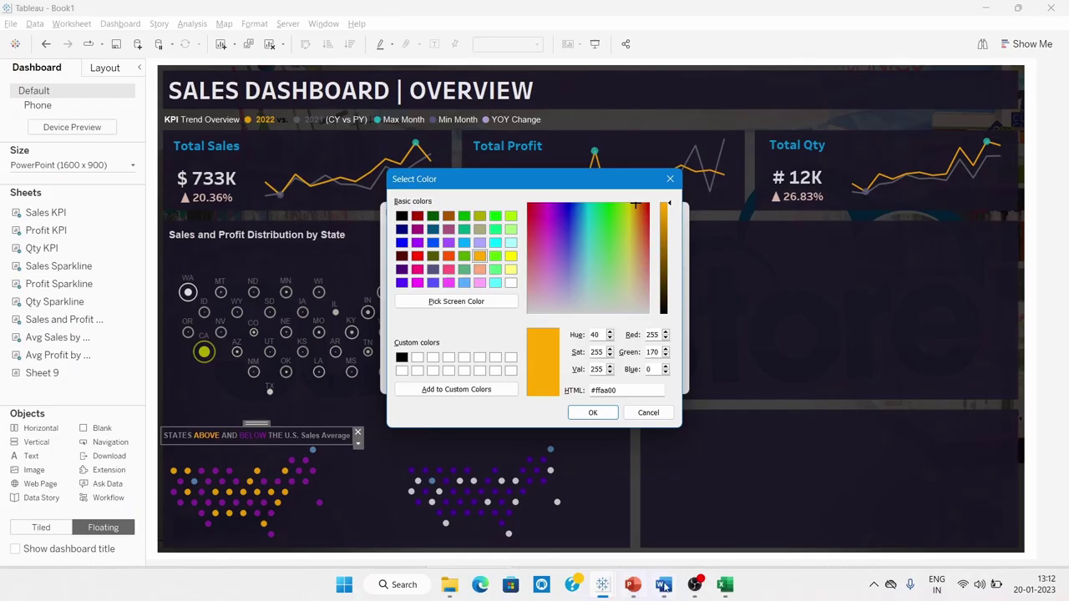
left_click(664, 587)
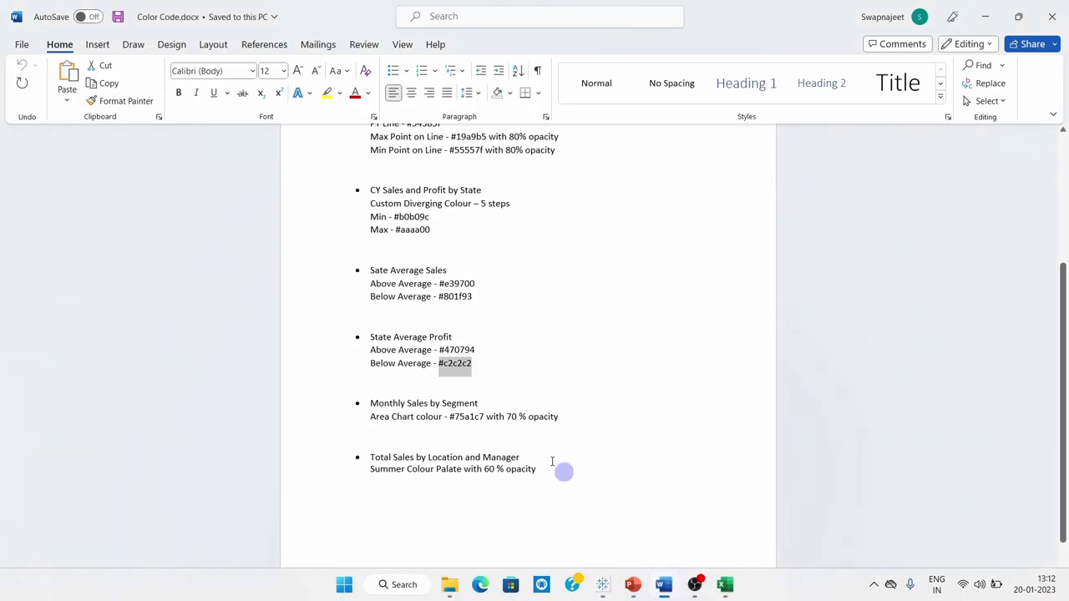
left_click(441, 286)
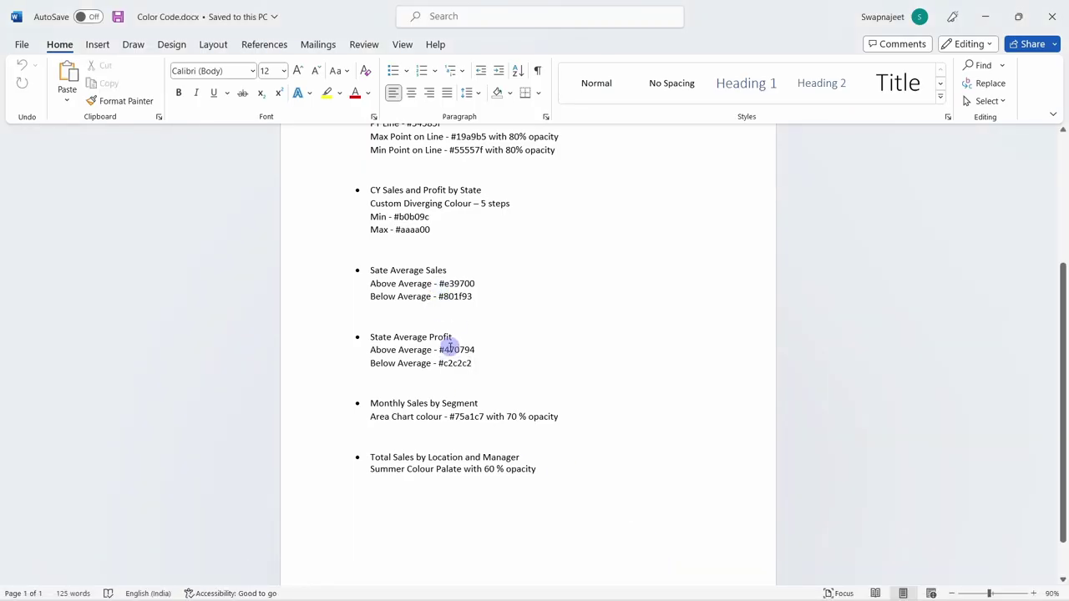
key("alt+Tab")
left_click(581, 410)
left_click(600, 381)
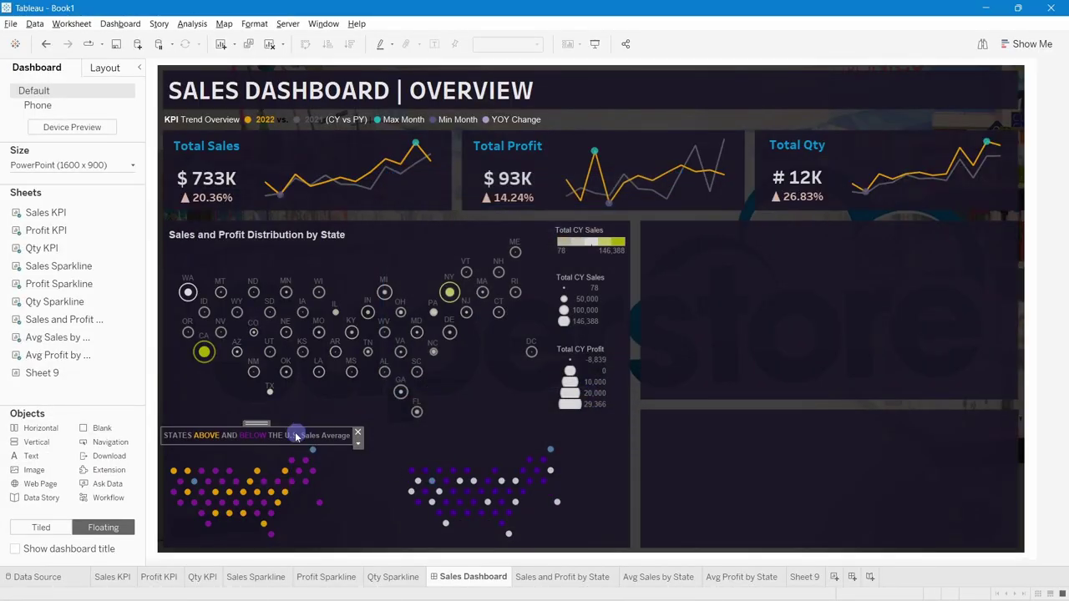
Check the font colour options for the words "Sales Average" in the caption above the Avg Sales by State map.
double_click(296, 437)
left_click_drag(544, 251, 498, 252)
left_click(574, 236)
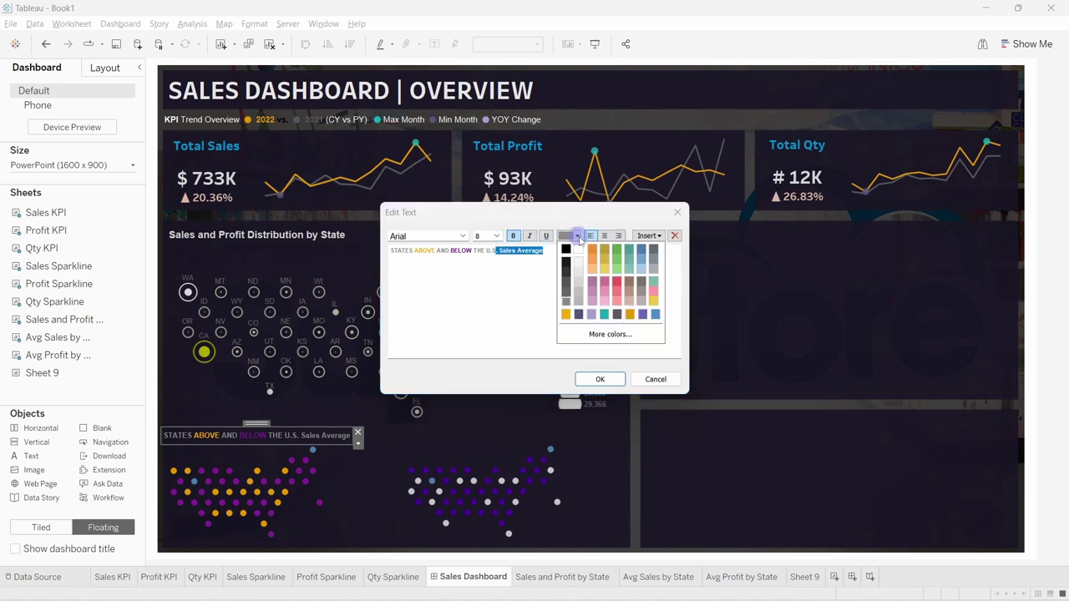
left_click(601, 383)
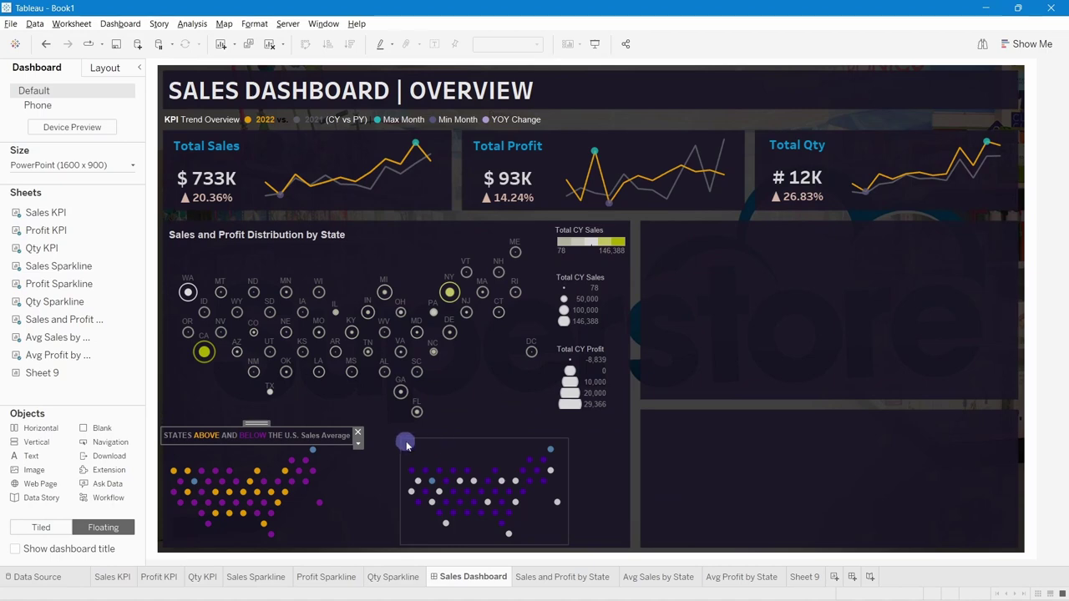
Copy the caption "STATES ABOVE AND BELOW THE U.S. Profit Average" from the Superstore Sales Dashboard workbook and return to Book1.
left_click(475, 570)
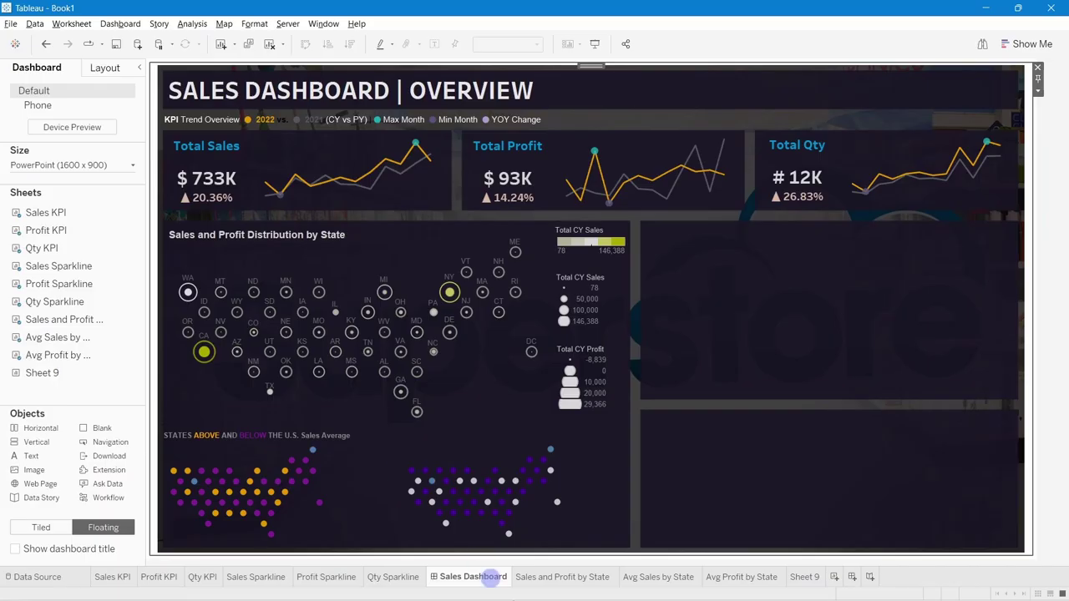
mouse_move(590, 586)
left_click(519, 527)
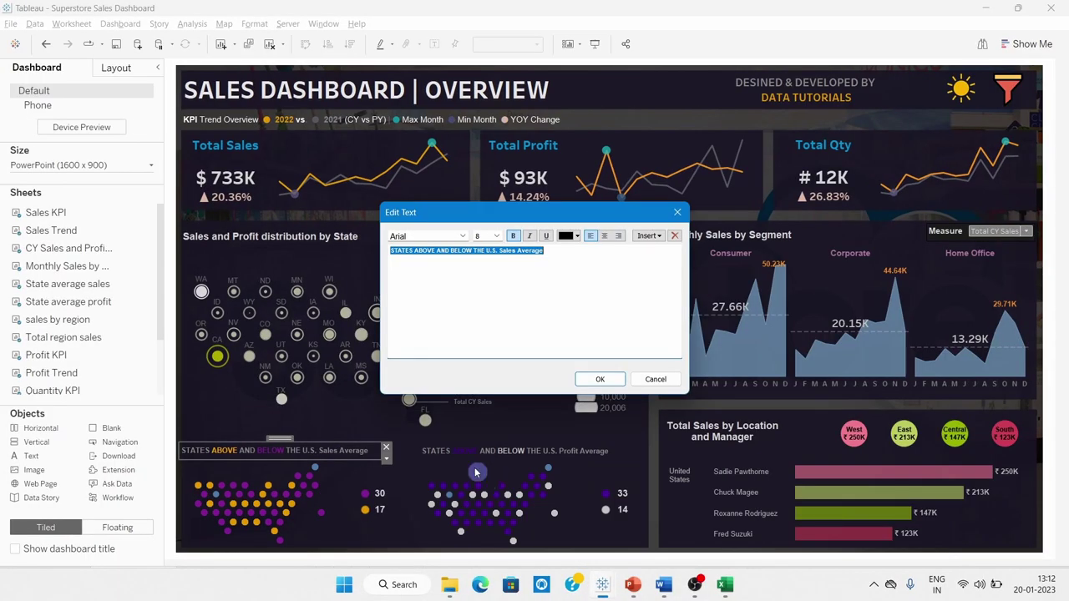
left_click(600, 379)
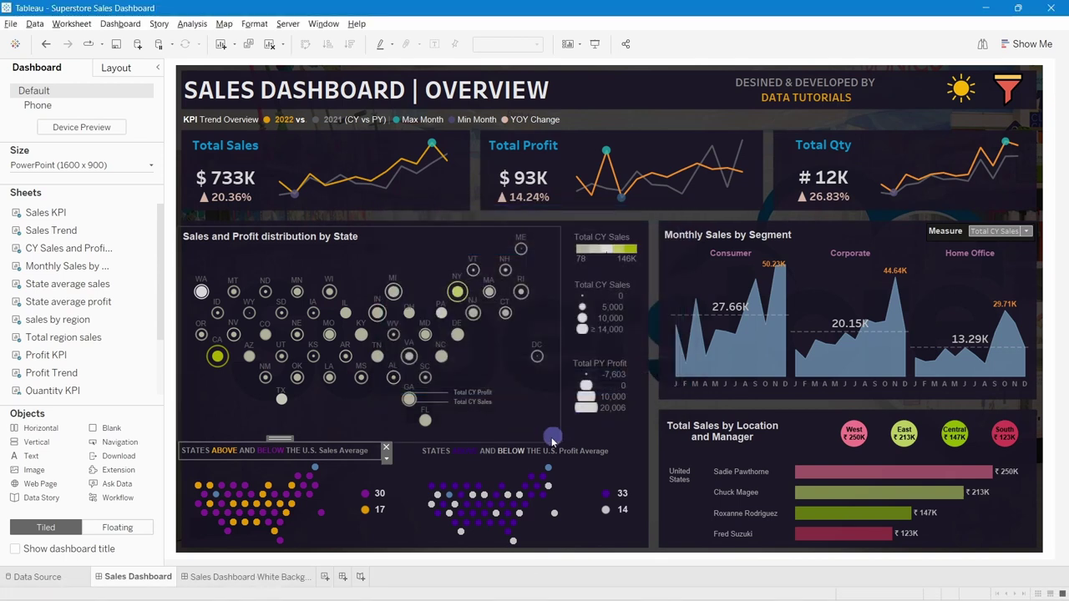
left_click(545, 434)
double_click(545, 434)
key("ctrl+a")
key("ctrl+c")
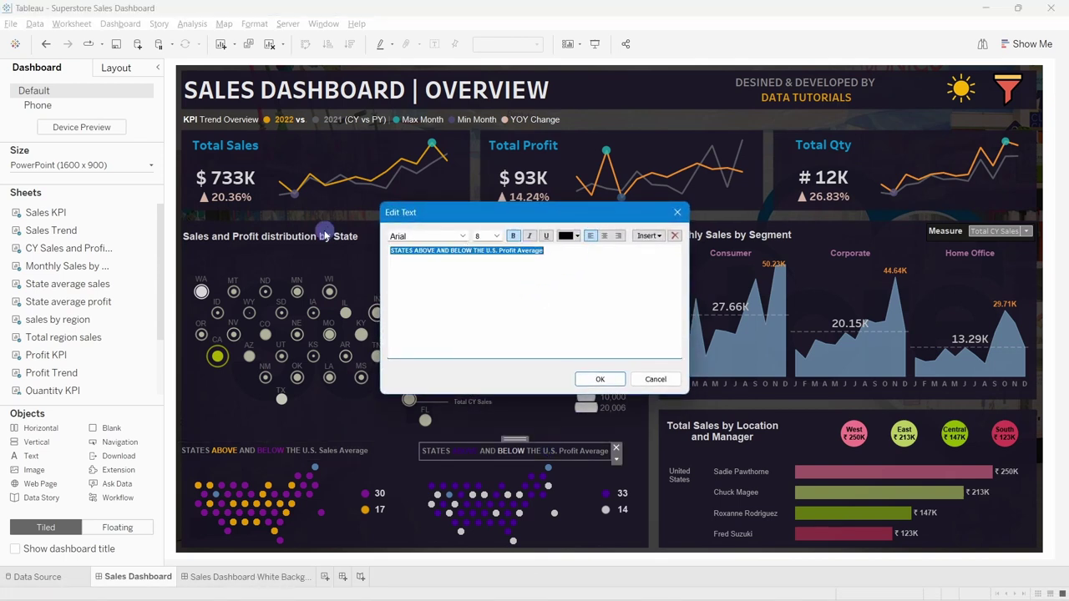
left_click(677, 214)
key("alt+Tab")
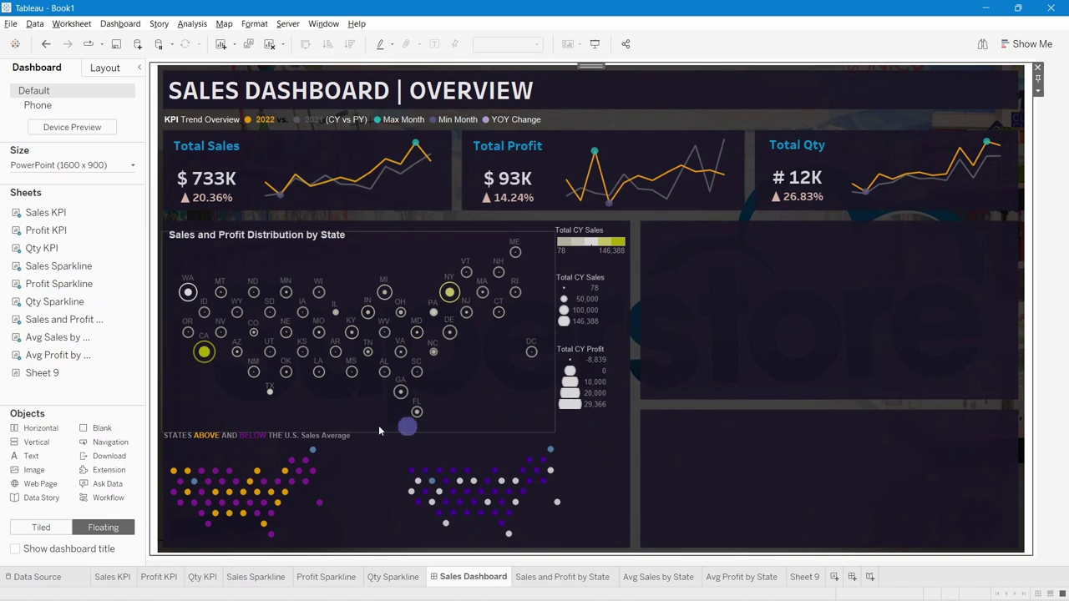
Paste the profit-average caption into a new floating text object and place it directly above the Avg Profit by State map.
left_click_drag(44, 455, 294, 391)
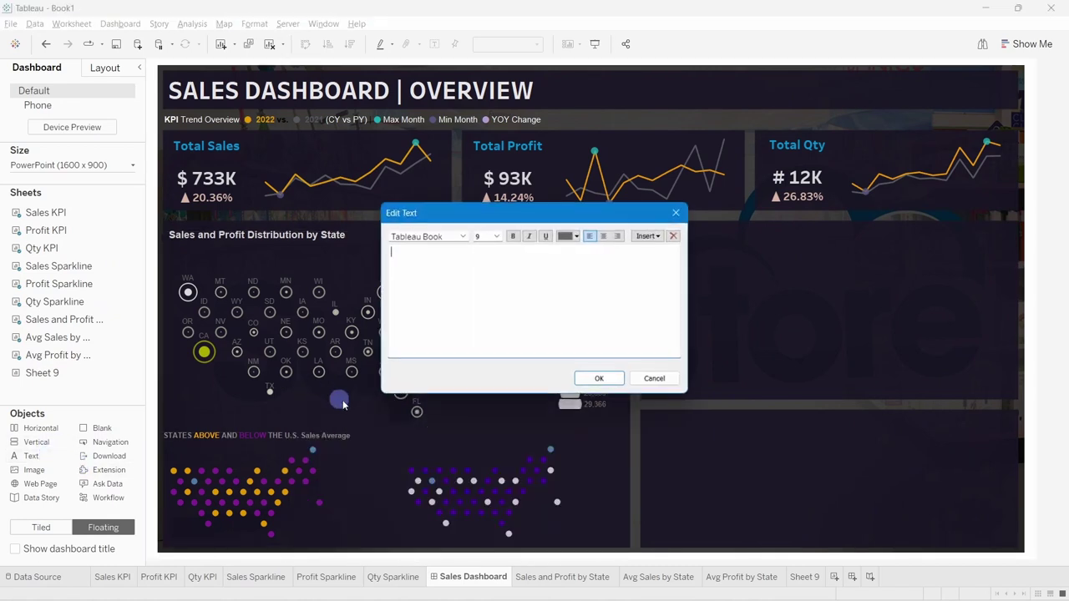
key("ctrl+v")
left_click(599, 379)
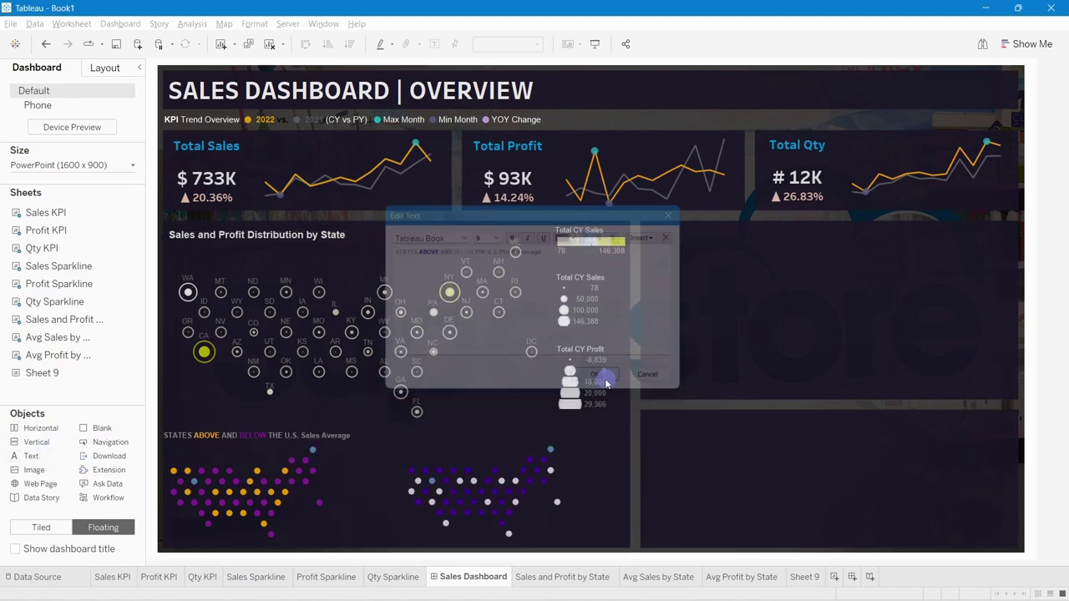
left_click_drag(451, 386, 511, 423)
After consulting the state counts in the Superstore Sales Dashboard workbook, move Book1's Sales Dashboard after Sheet 9 and clear Sheet 9.
left_click(785, 472)
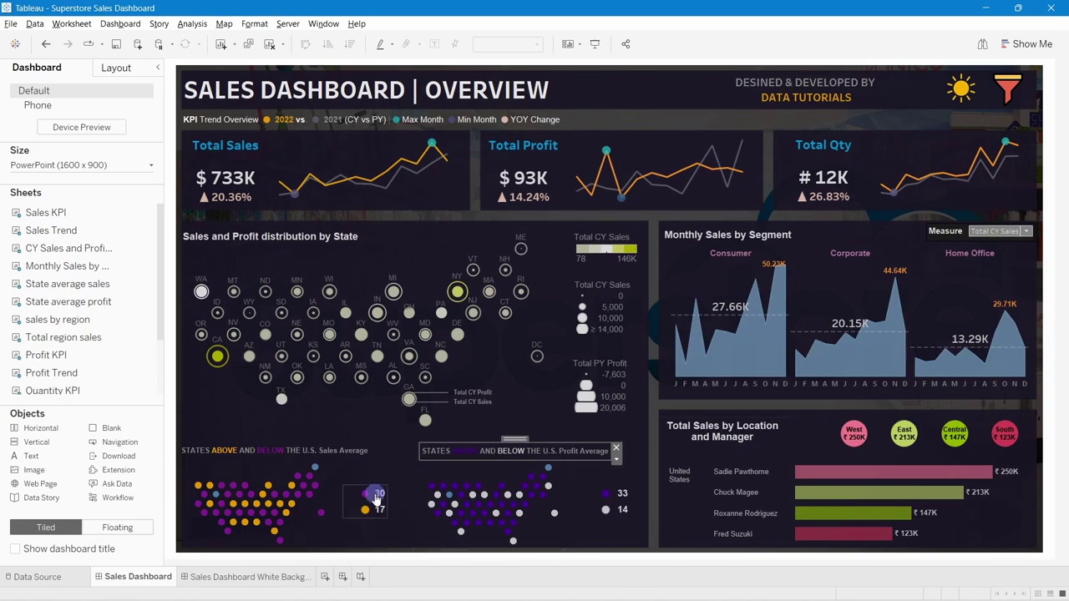
left_click(367, 464)
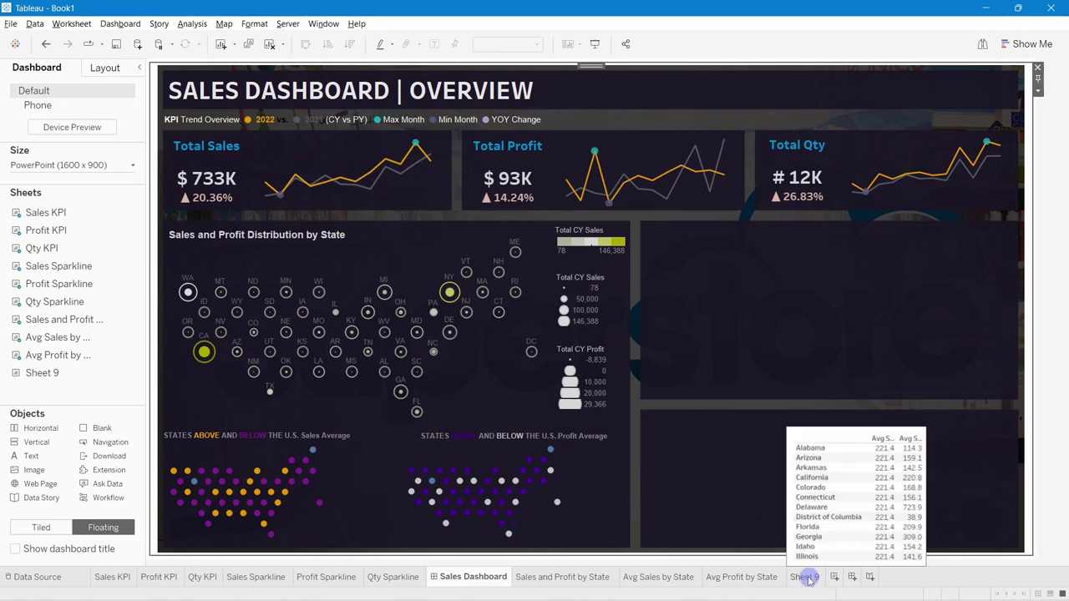
left_click_drag(458, 579, 812, 578)
left_click(720, 577)
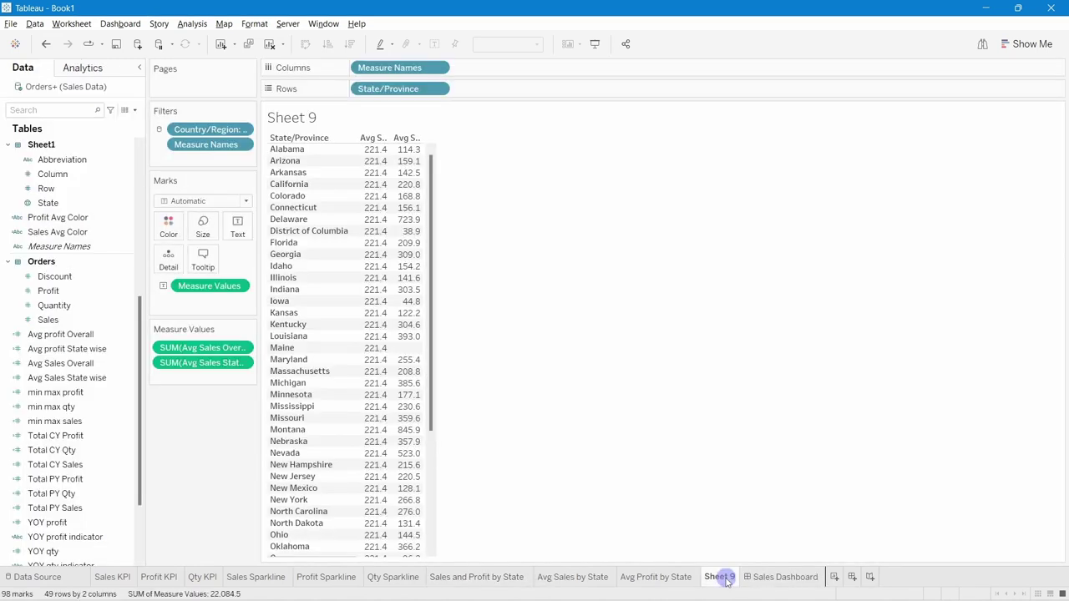
left_click(269, 45)
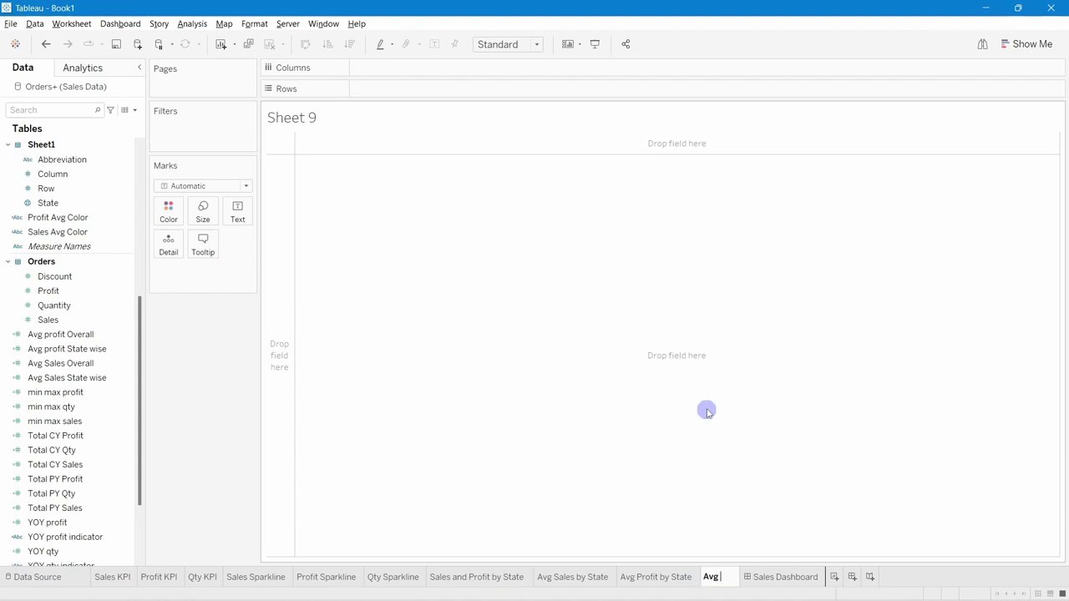
Rename Sheet 9 as "Avg Sales by State count".
type("le")
key("BackSpace")
key("BackSpace")
key("BackSpace")
type("ales")
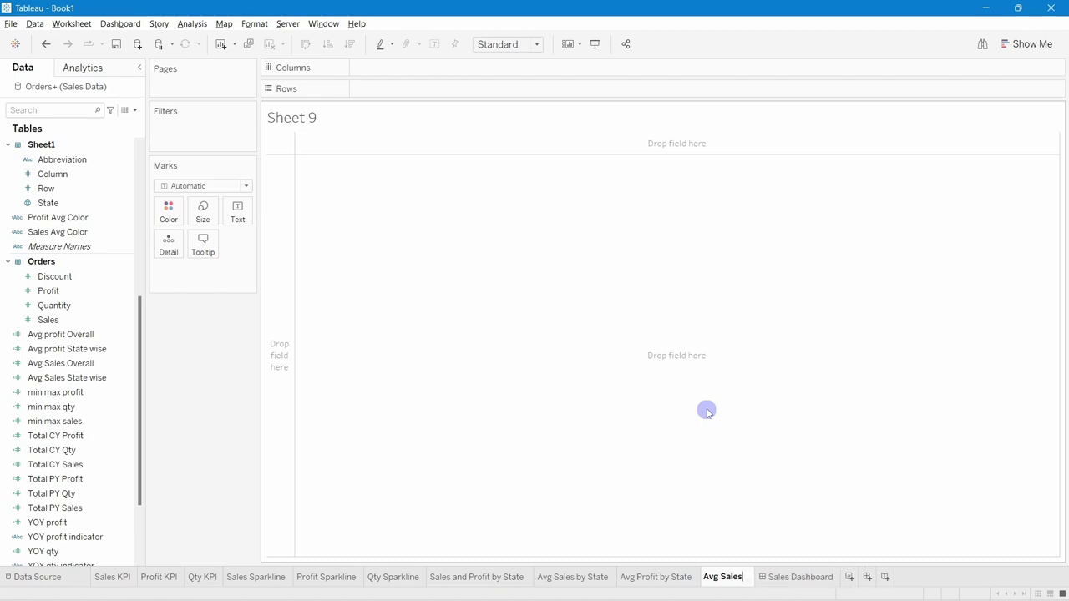
type(" by State count")
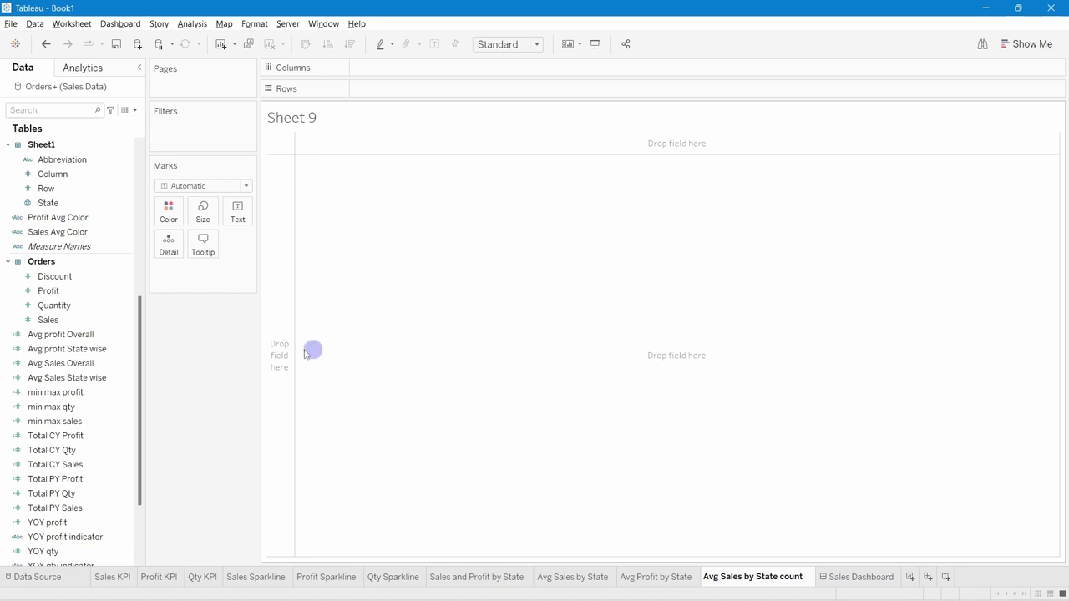
key("Return")
Add Sales Avg Color to the rows of Avg Sales by State count and set the mark type to Circle.
scroll(72, 261, "up", 6)
scroll(123, 278, "up", 2)
scroll(91, 351, "down", 5)
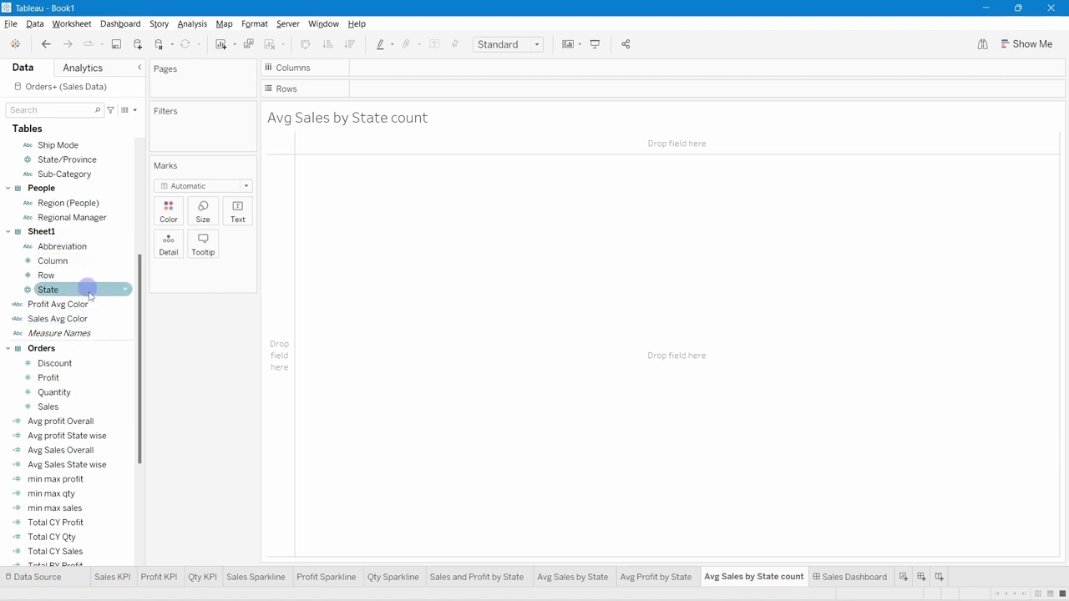
left_click_drag(67, 318, 435, 93)
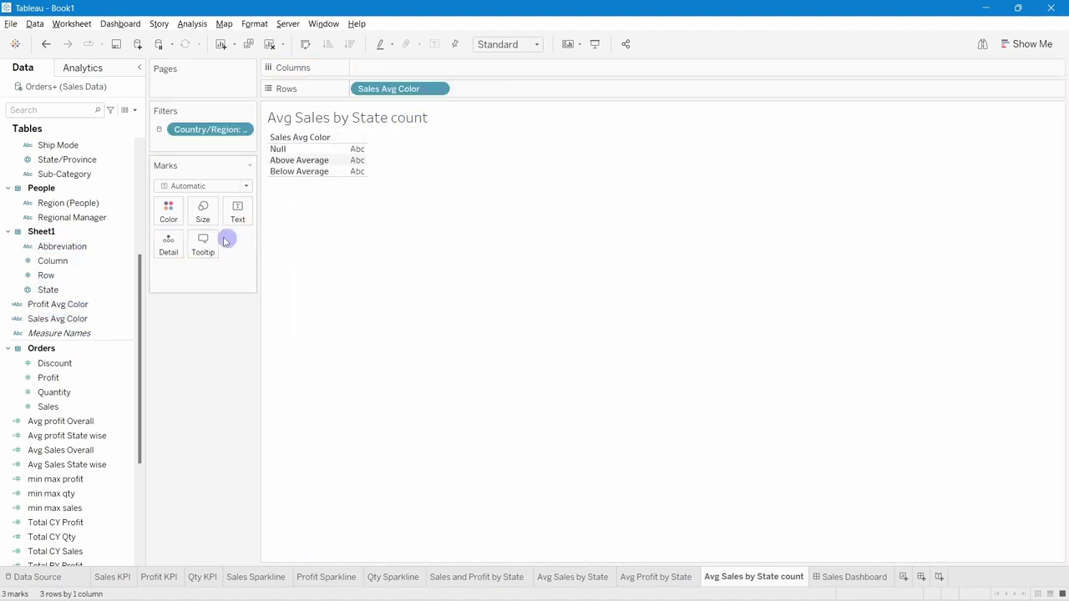
left_click(182, 197)
left_click(183, 273)
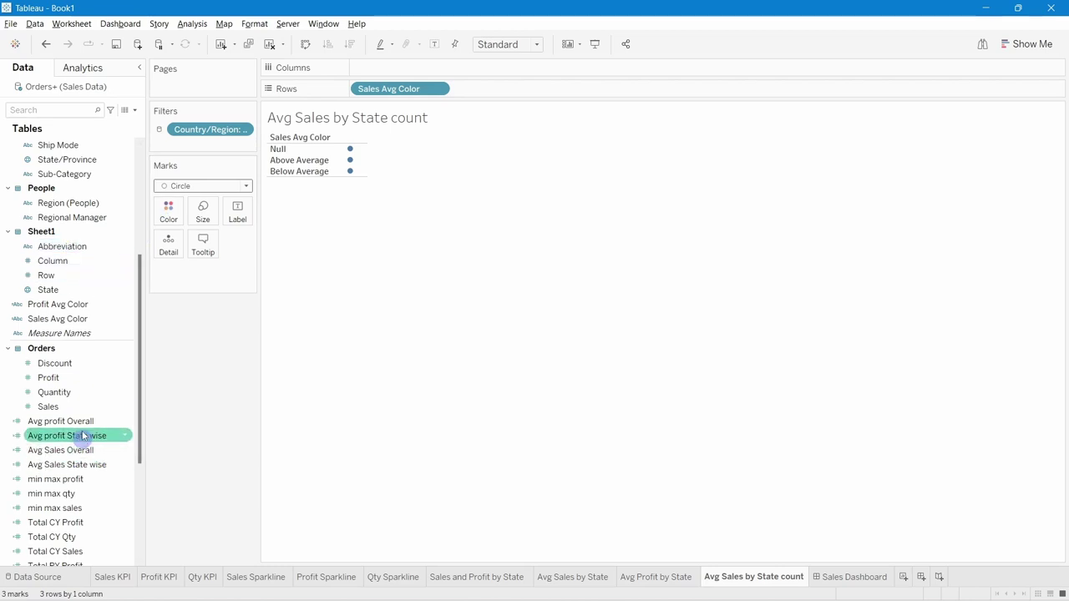
Colour the circles by Sales Avg Color and exclude the Null category from the view.
left_click_drag(62, 318, 168, 213)
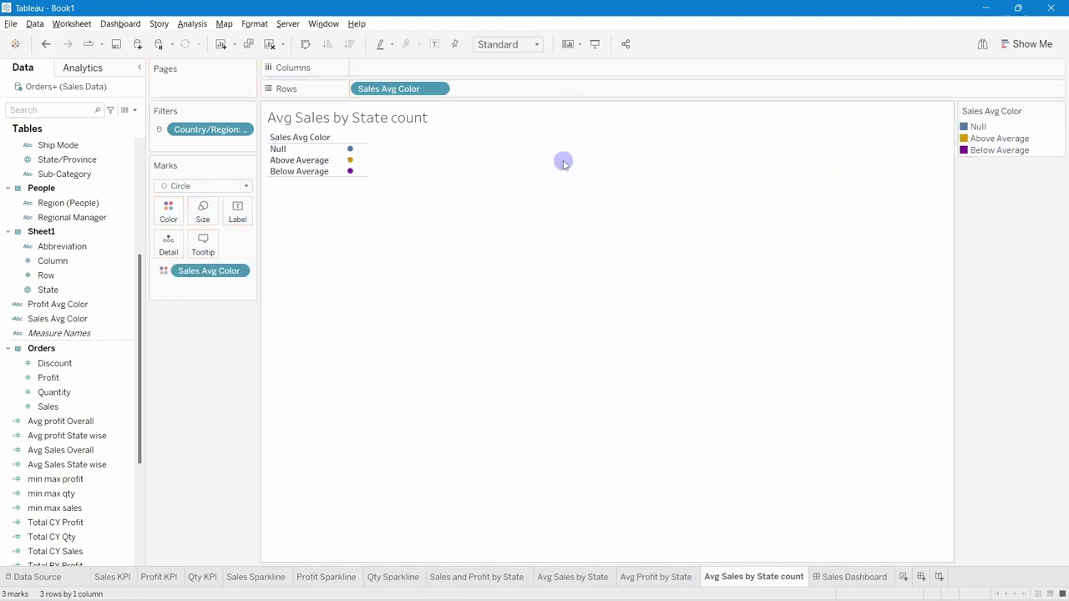
left_click(298, 150)
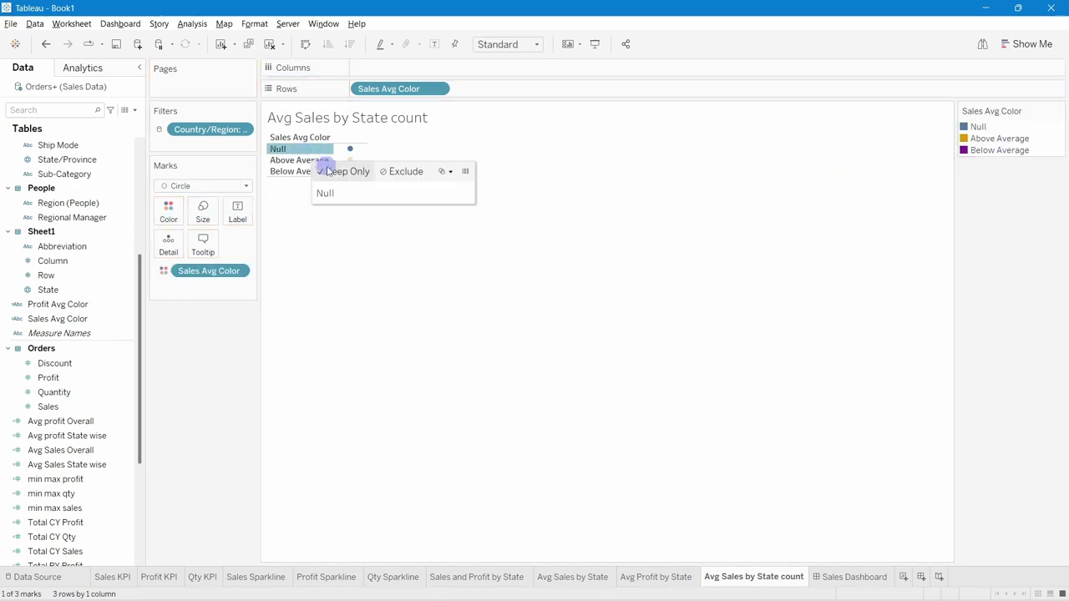
left_click(405, 171)
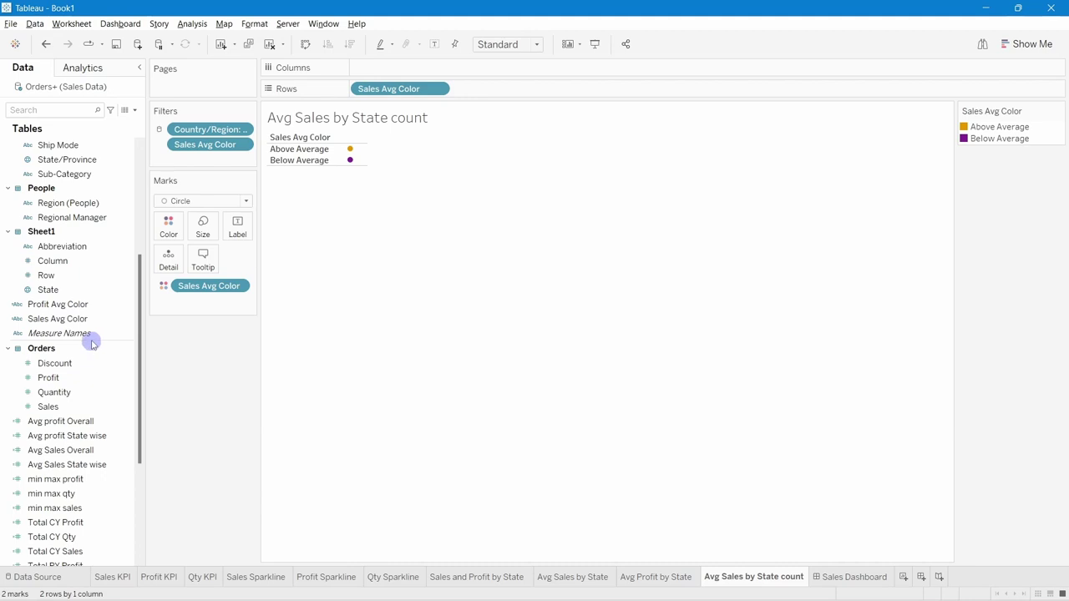
Label the circles with State/Province aggregated as Count (Distinct).
scroll(95, 391, "up", 4)
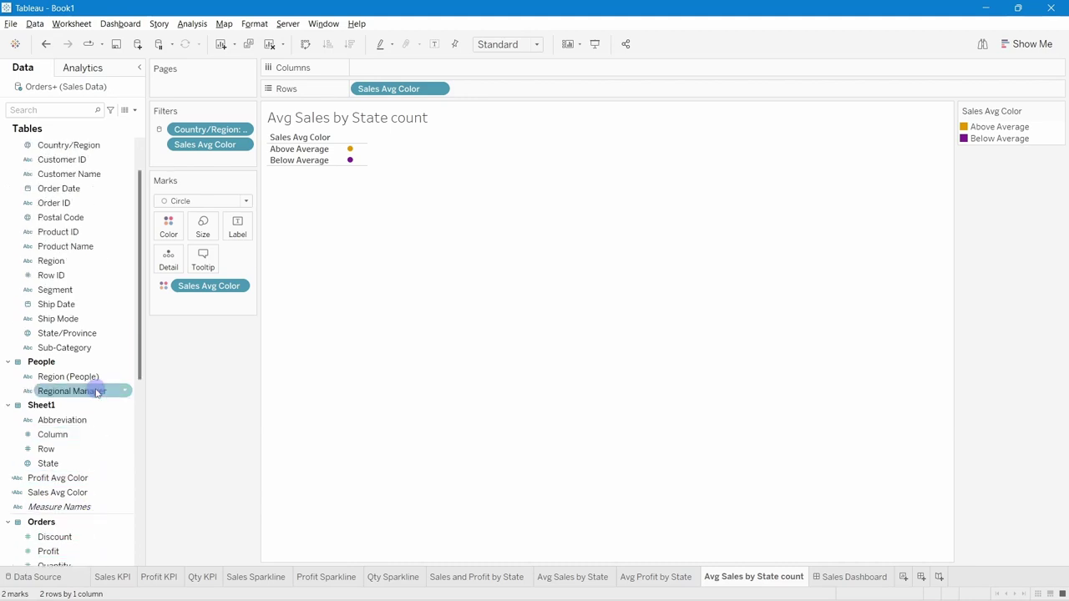
left_click_drag(80, 333, 246, 239)
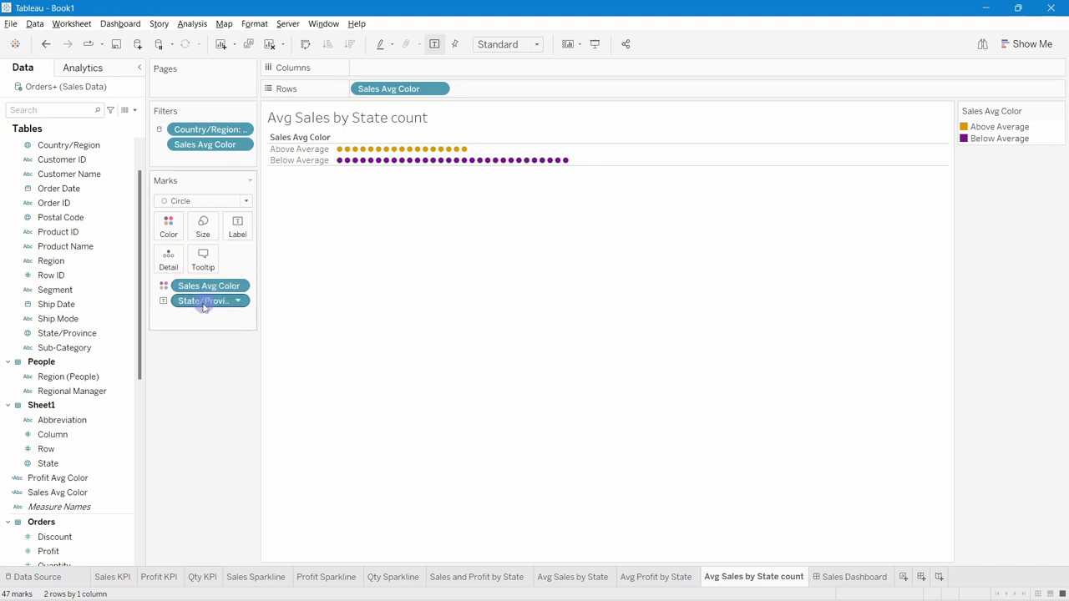
right_click(202, 307)
right_click(179, 305)
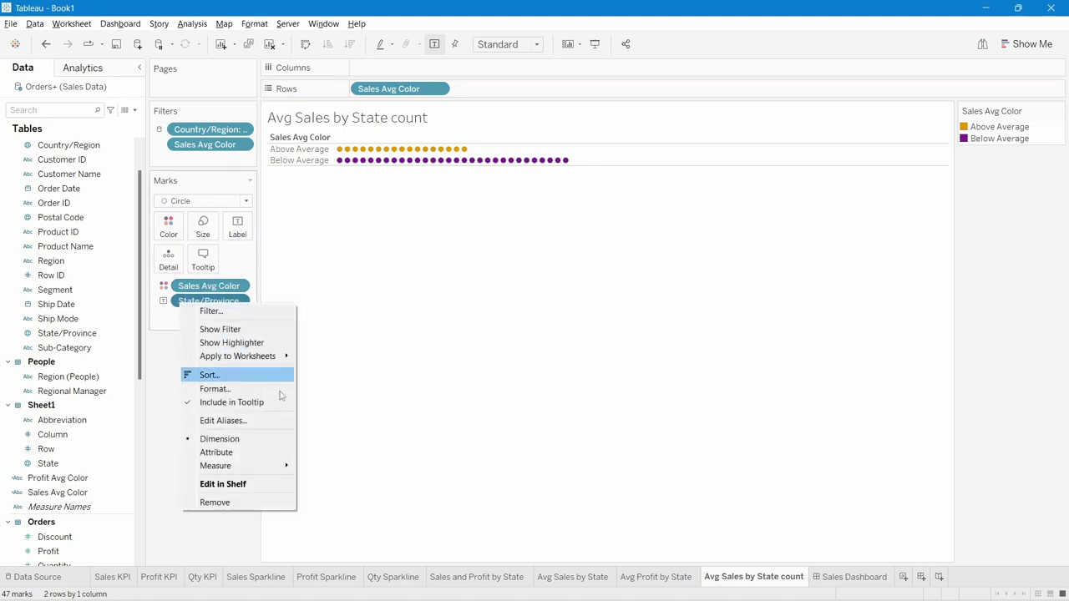
mouse_move(259, 465)
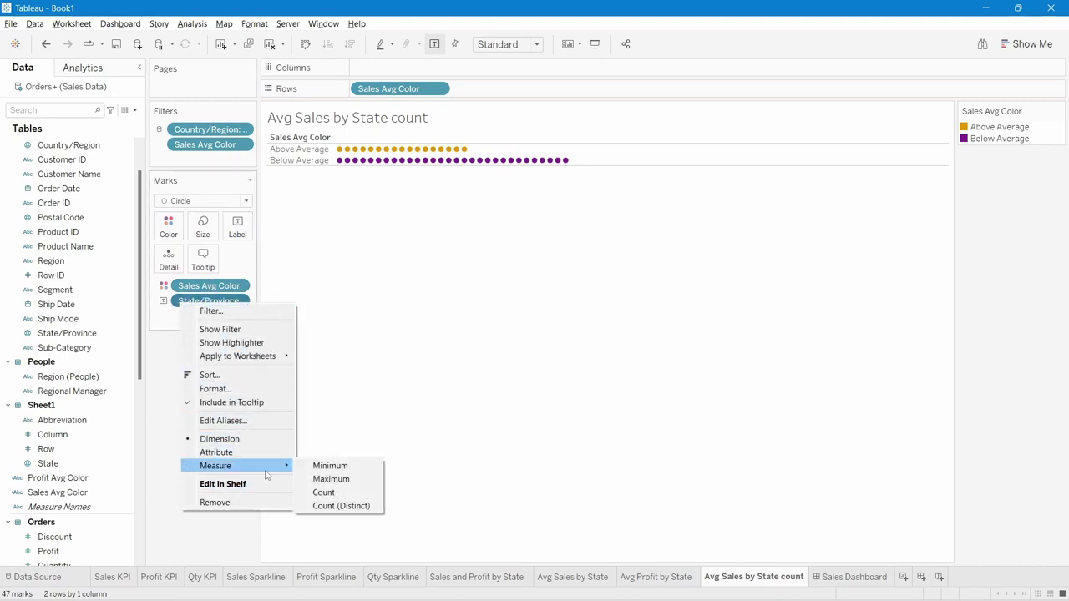
left_click(324, 493)
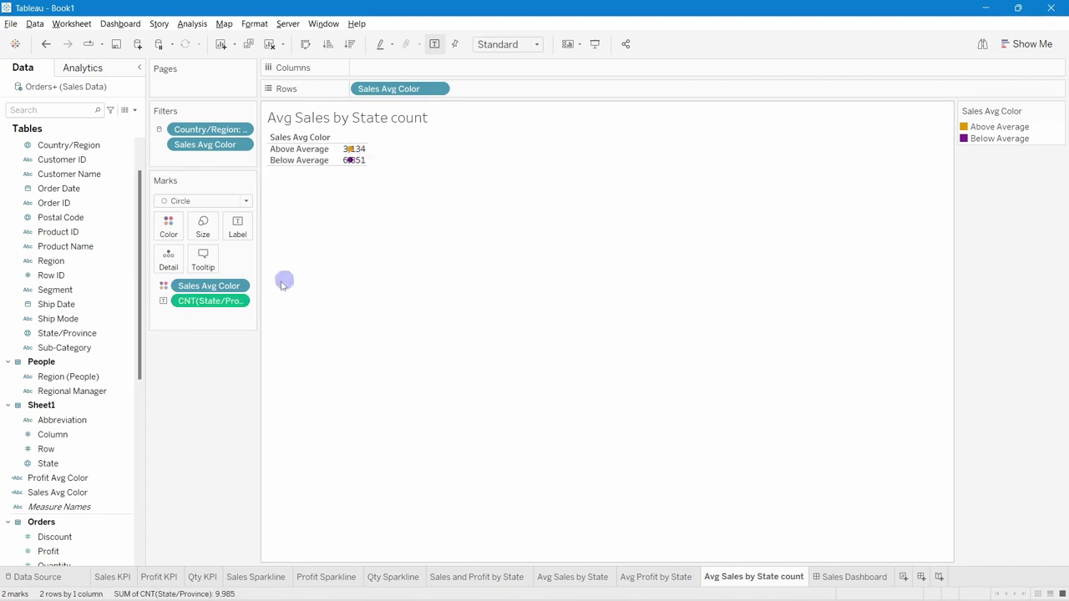
right_click(215, 300)
mouse_move(308, 414)
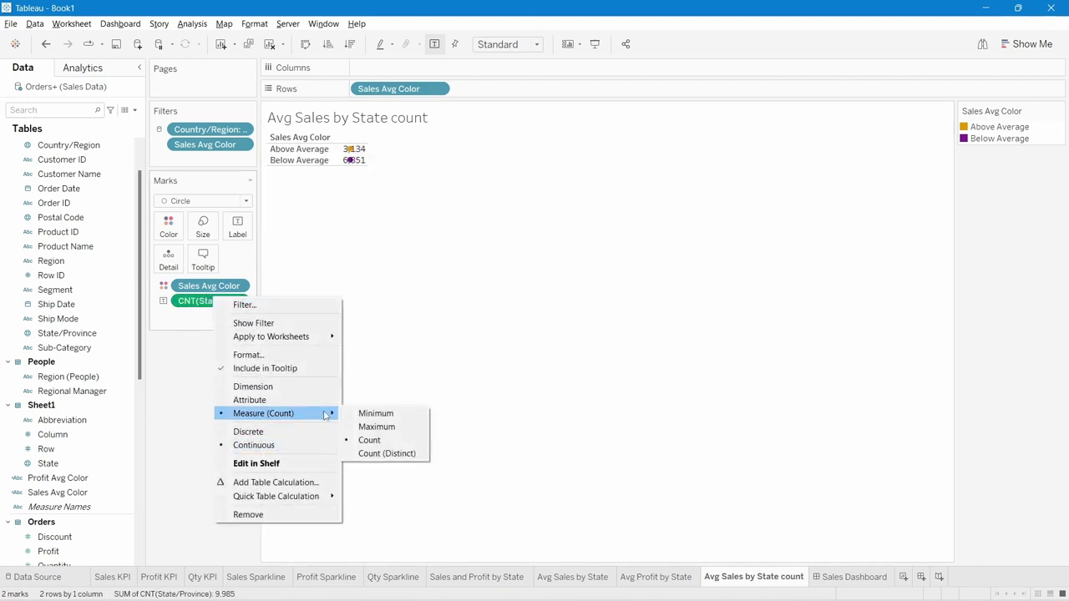
left_click(380, 453)
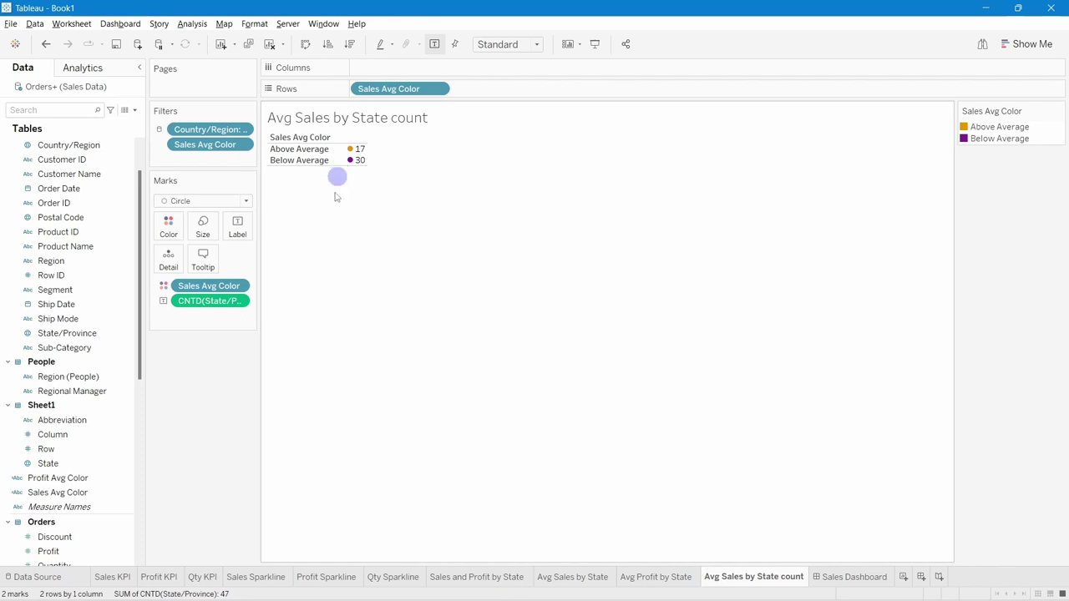
Hide the Sales Avg Color row header and sort the two categories in descending order of state count.
right_click(410, 89)
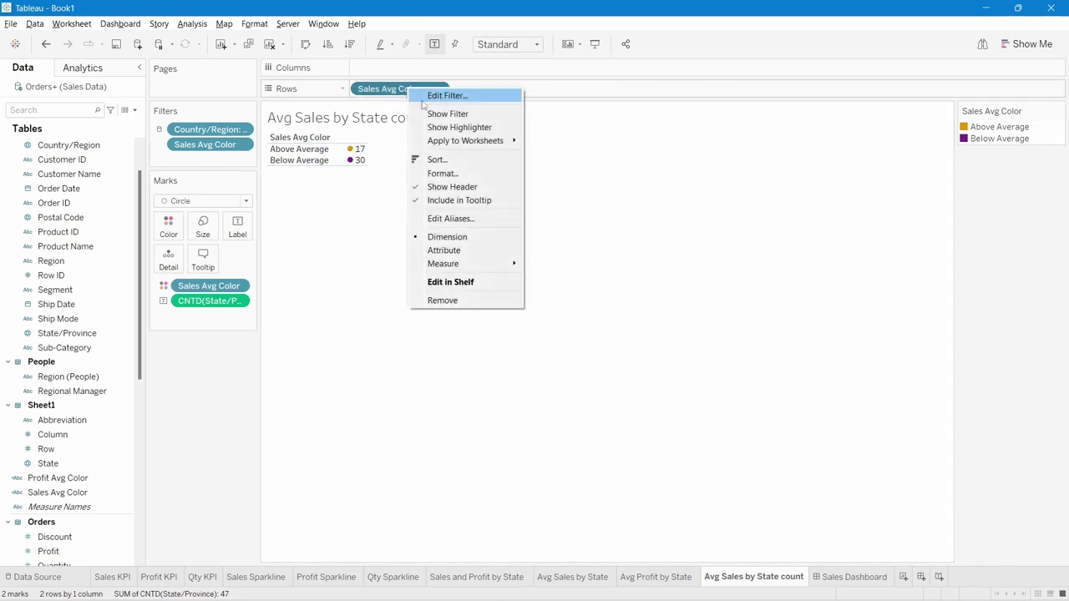
left_click(448, 187)
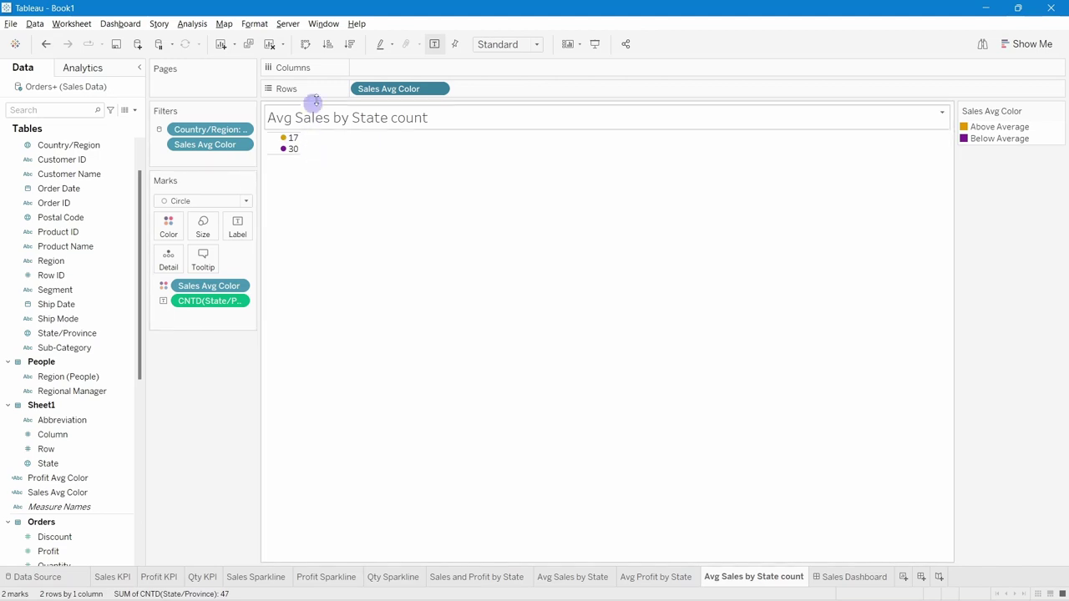
left_click(350, 45)
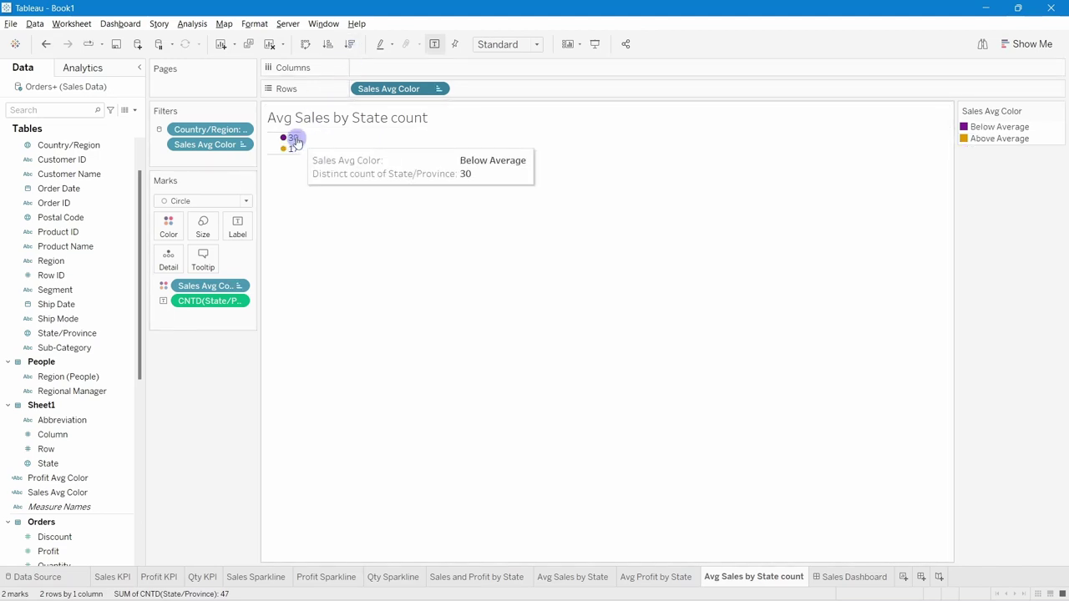
mouse_move(298, 150)
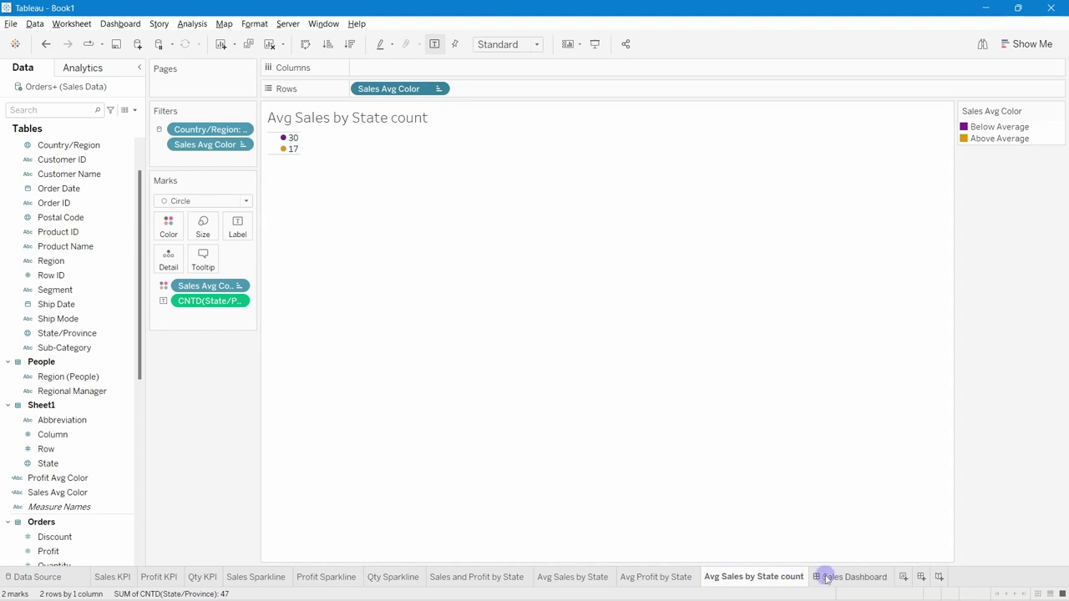
Duplicate the Avg Sales by State count sheet and rename the copy "Avg Profit by State count".
right_click(775, 580)
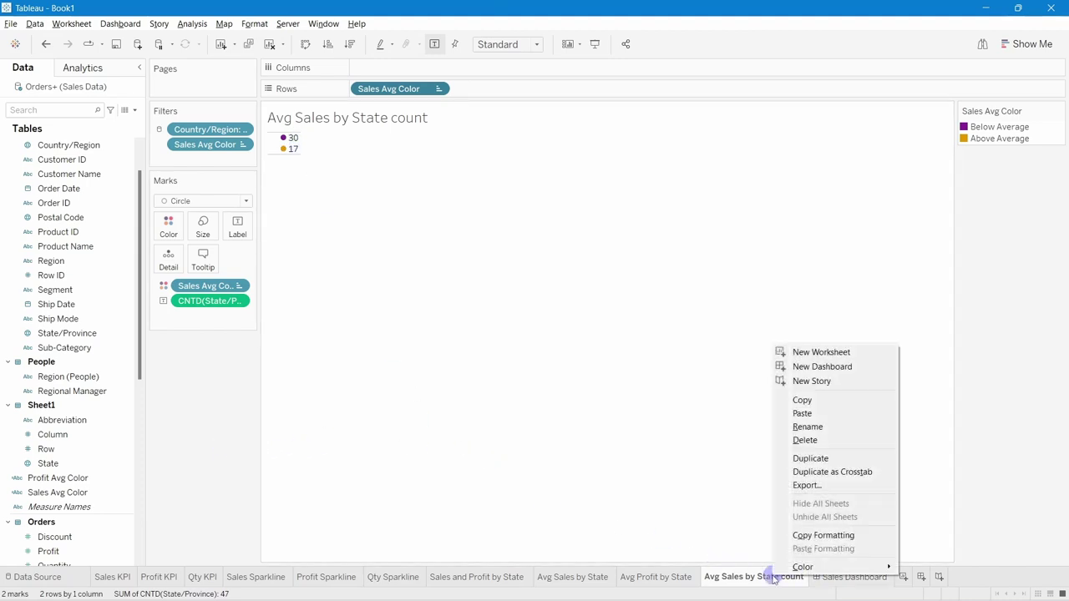
left_click(825, 458)
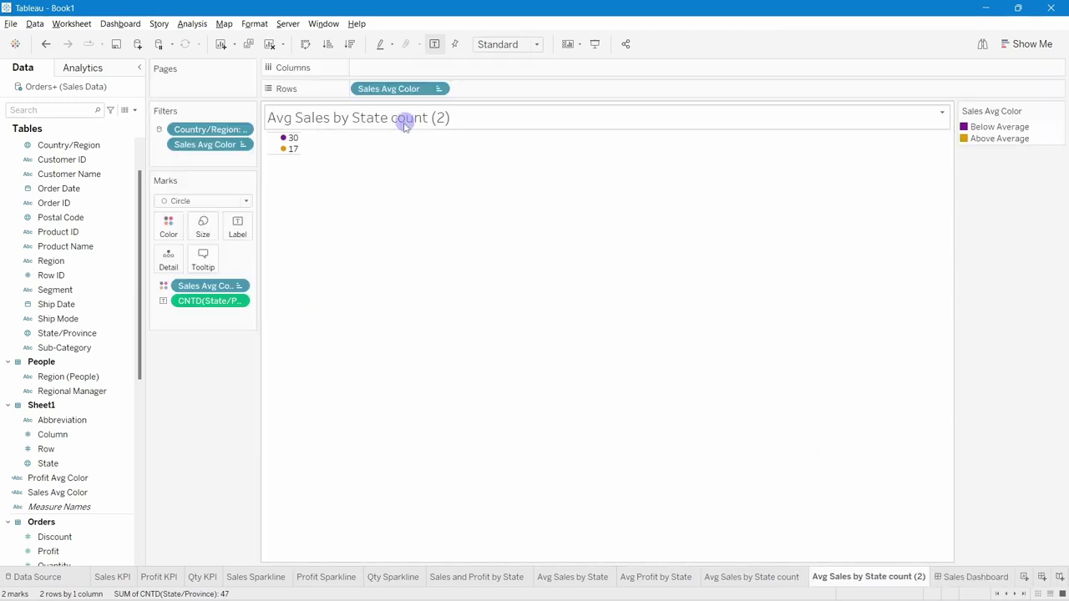
double_click(855, 579)
double_click(838, 577)
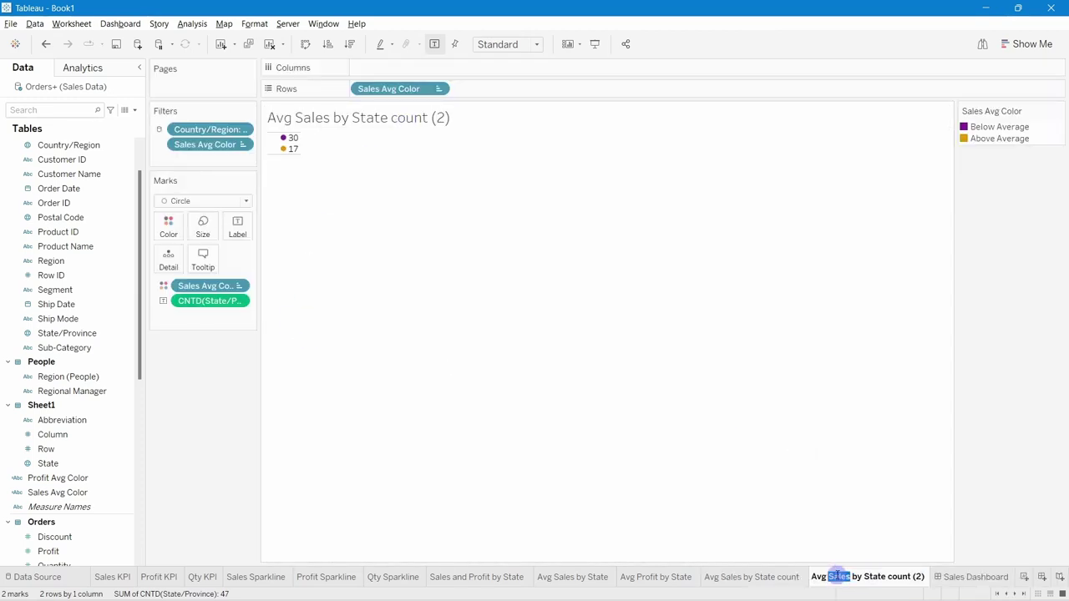
type("Profit")
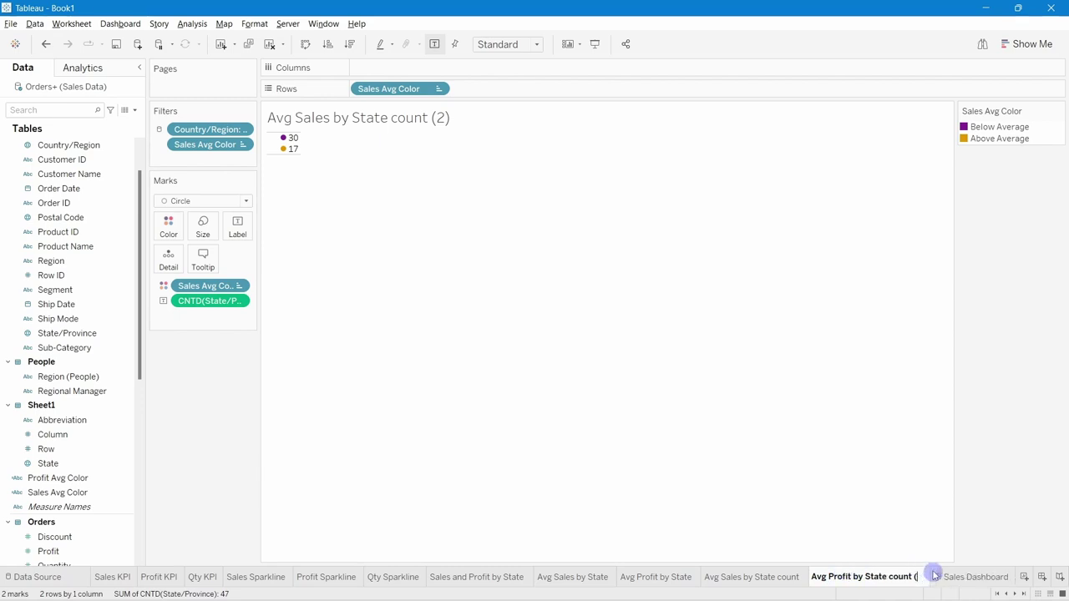
left_click(266, 461)
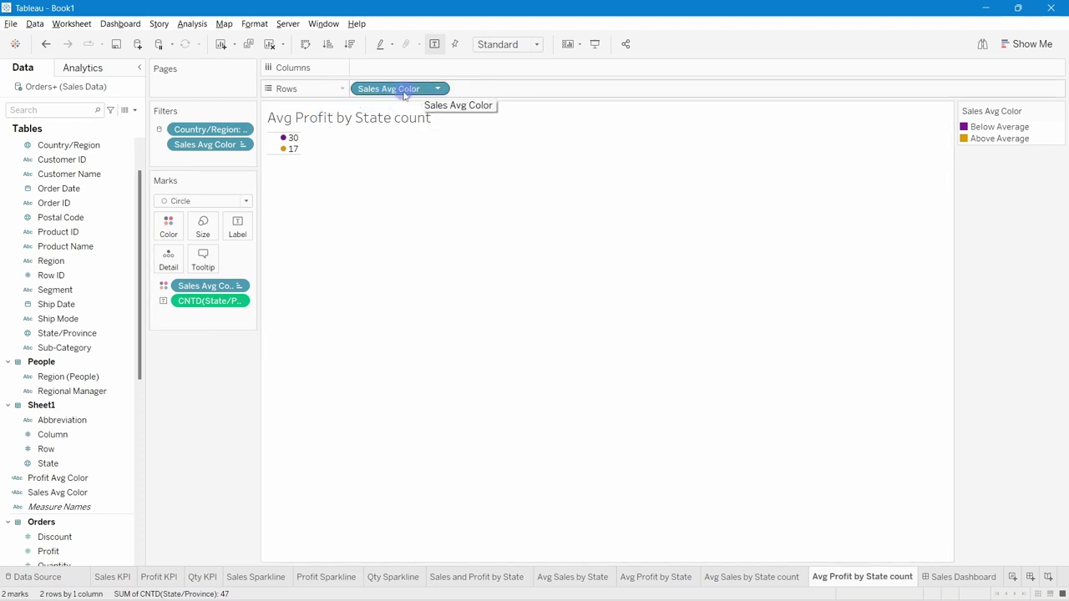
Replace Sales Avg Color with Profit Avg Color in the rows and the circle colouring, and hide its row header.
scroll(54, 325, "down", 1)
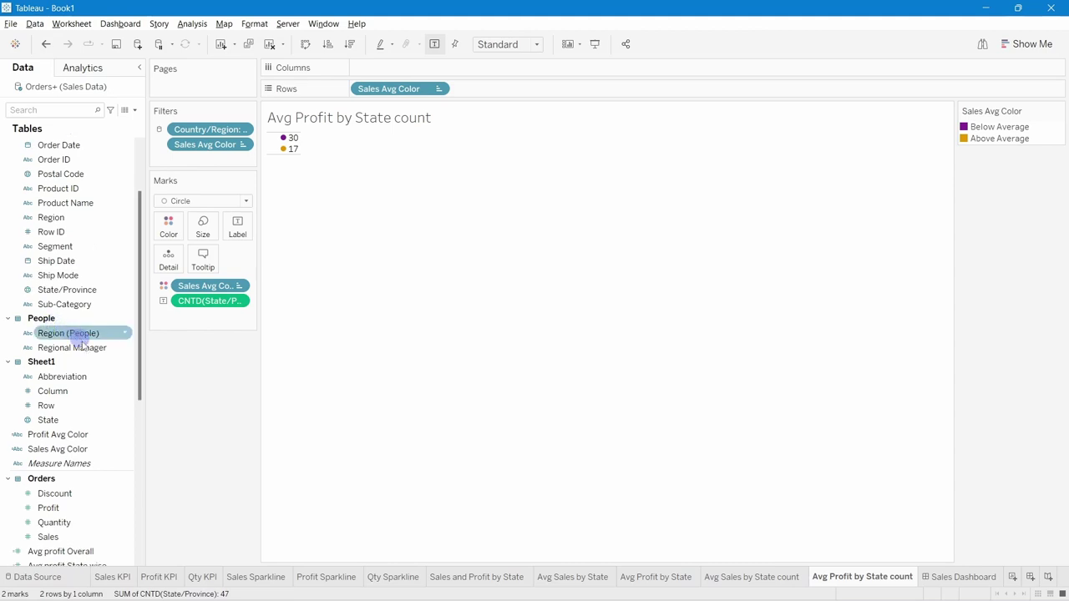
left_click_drag(65, 440, 406, 94)
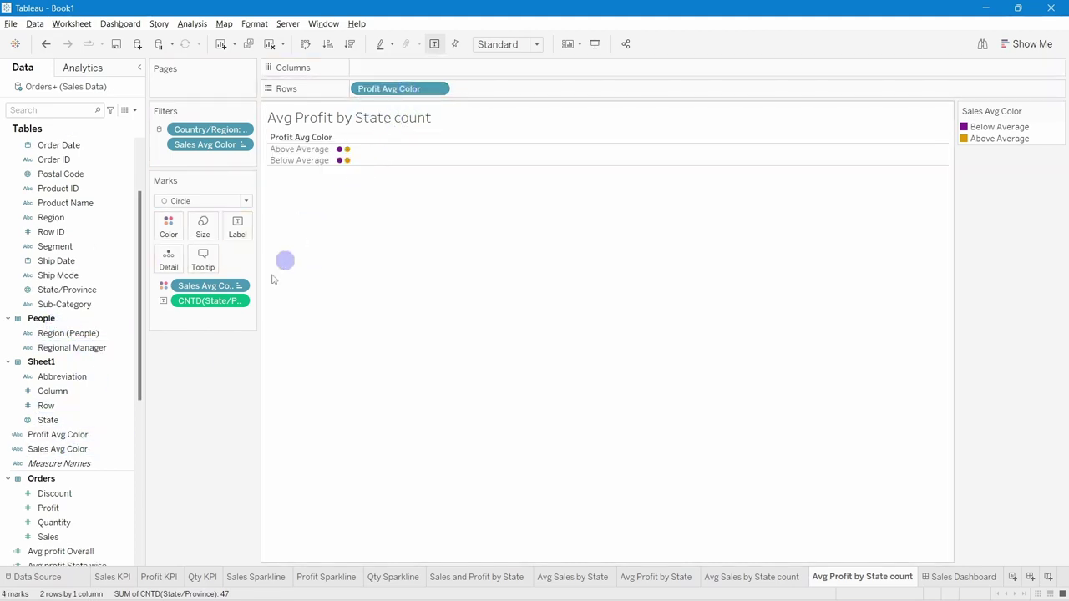
left_click_drag(58, 435, 223, 292)
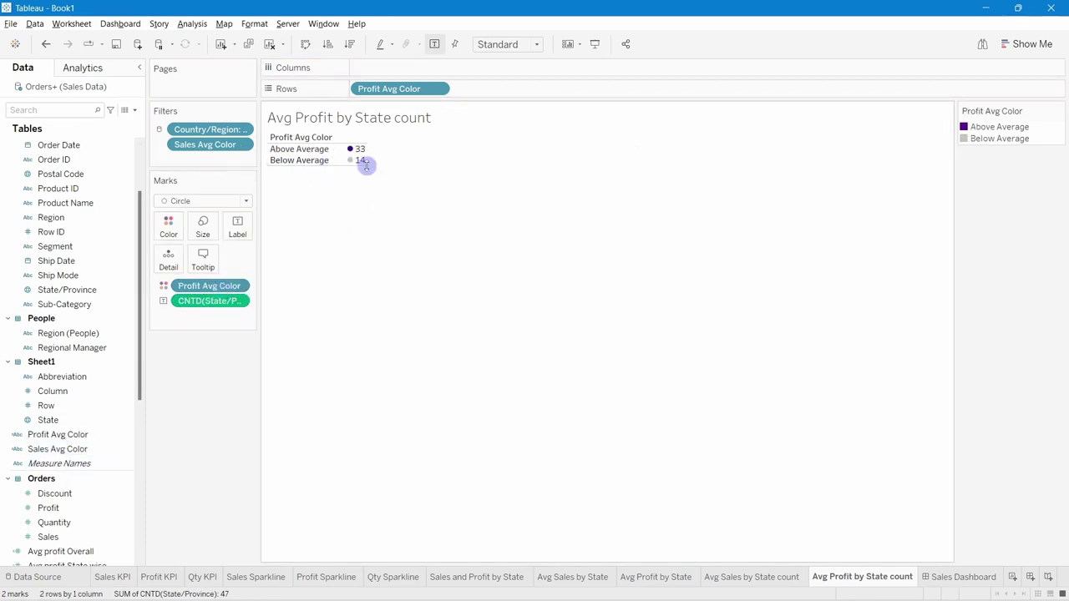
right_click(401, 99)
left_click(443, 194)
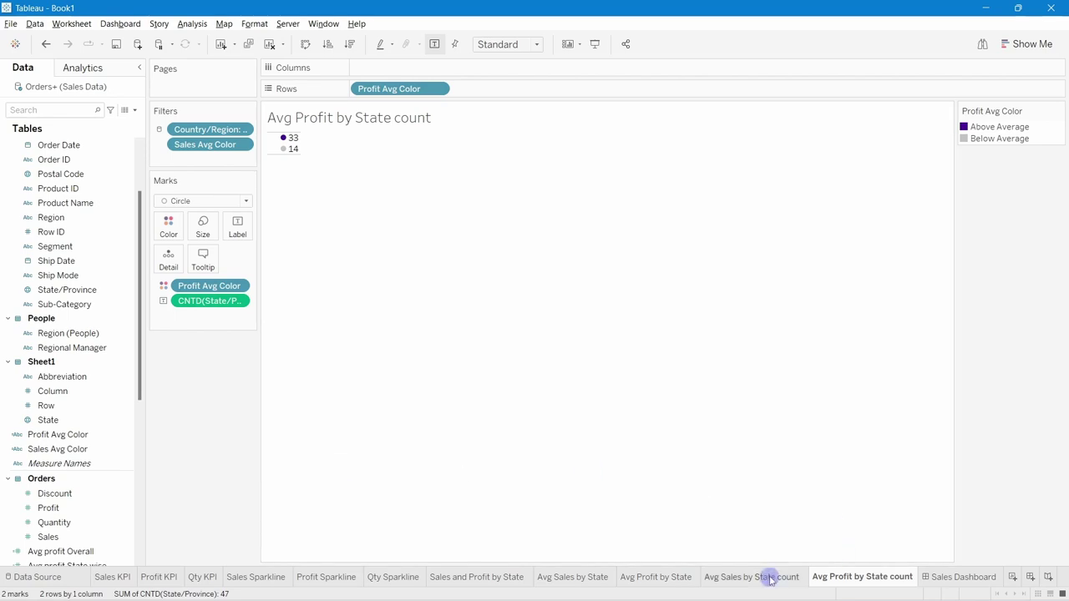
Place the Avg Sales by State count sheet on the Sales Dashboard as a small floating box and hide its title.
left_click(960, 577)
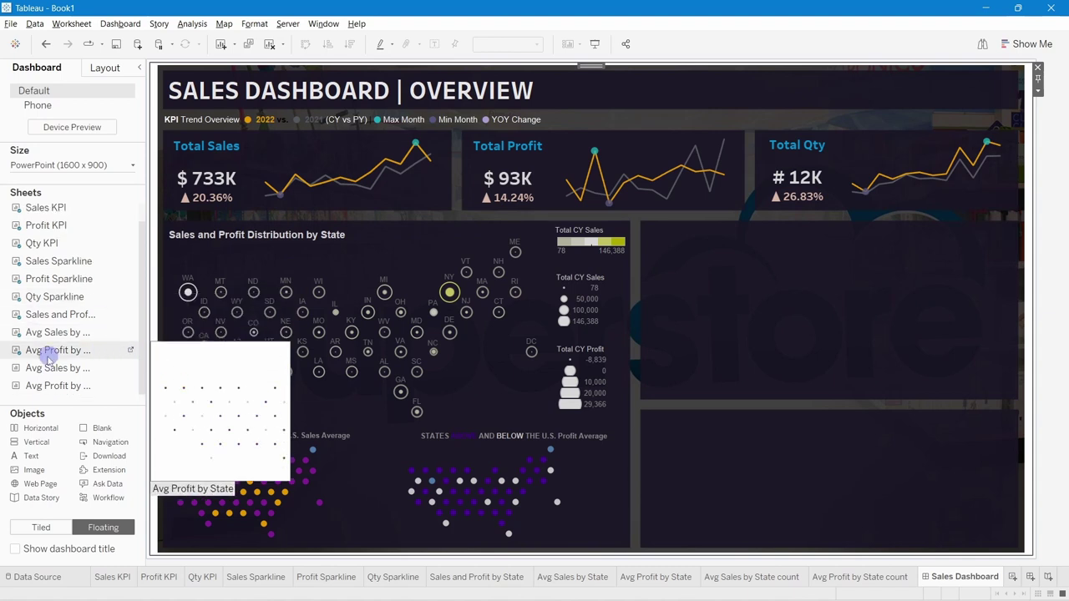
left_click_drag(50, 374, 321, 352)
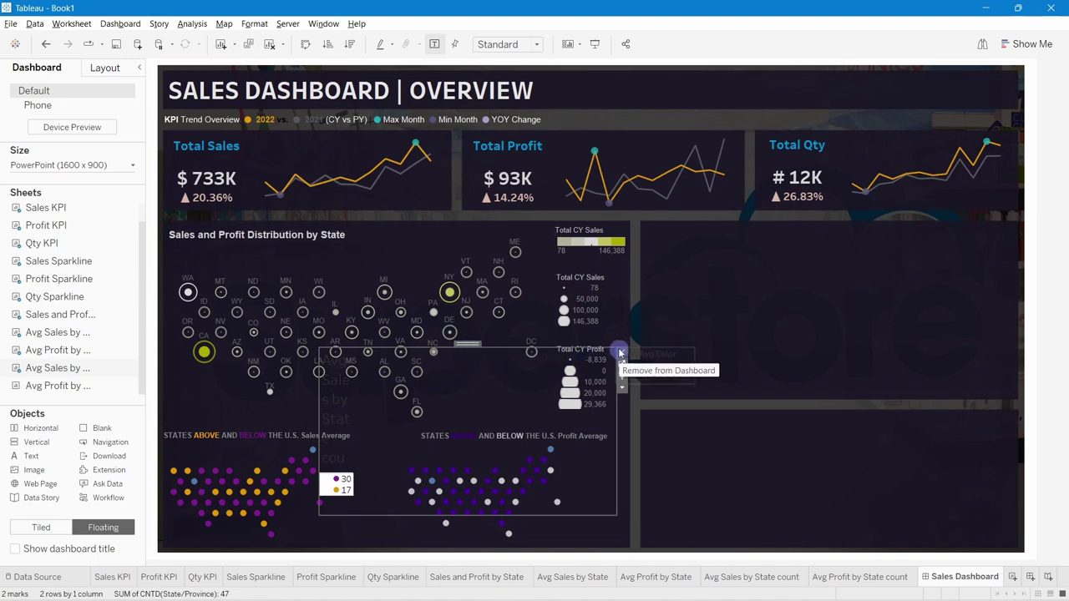
left_click_drag(619, 351, 387, 477)
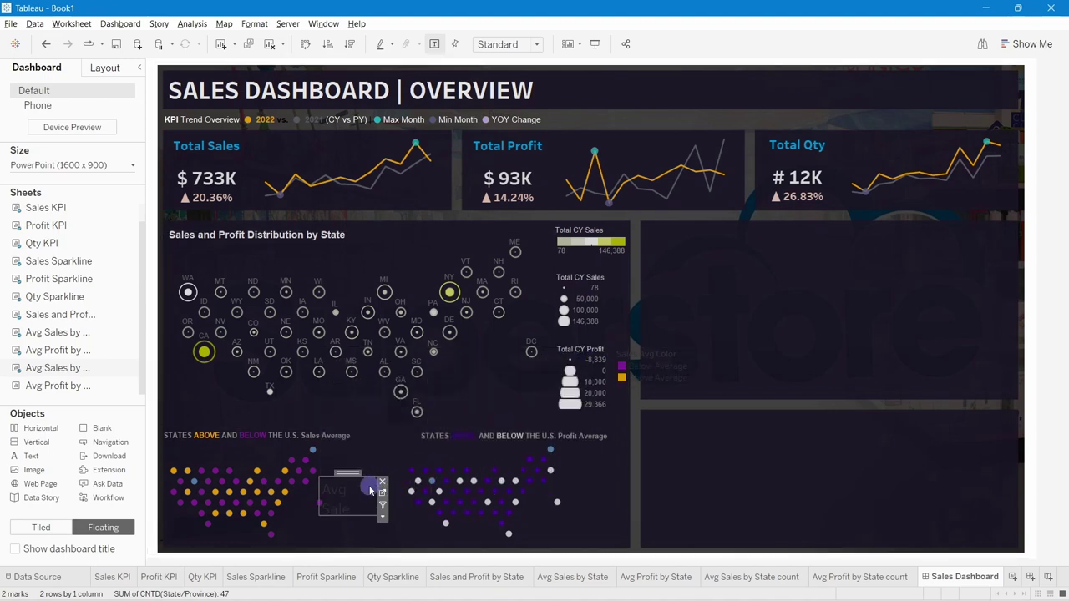
right_click(343, 493)
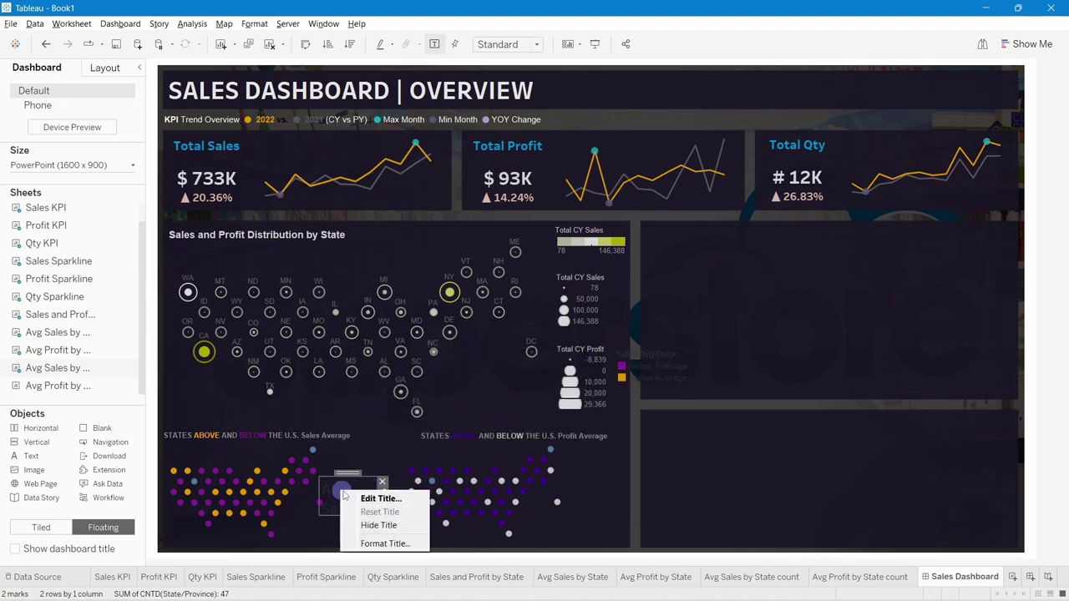
left_click(381, 524)
Fit the sales count sheet to Entire View and position it between the sales and profit average maps.
left_click(507, 44)
left_click(493, 95)
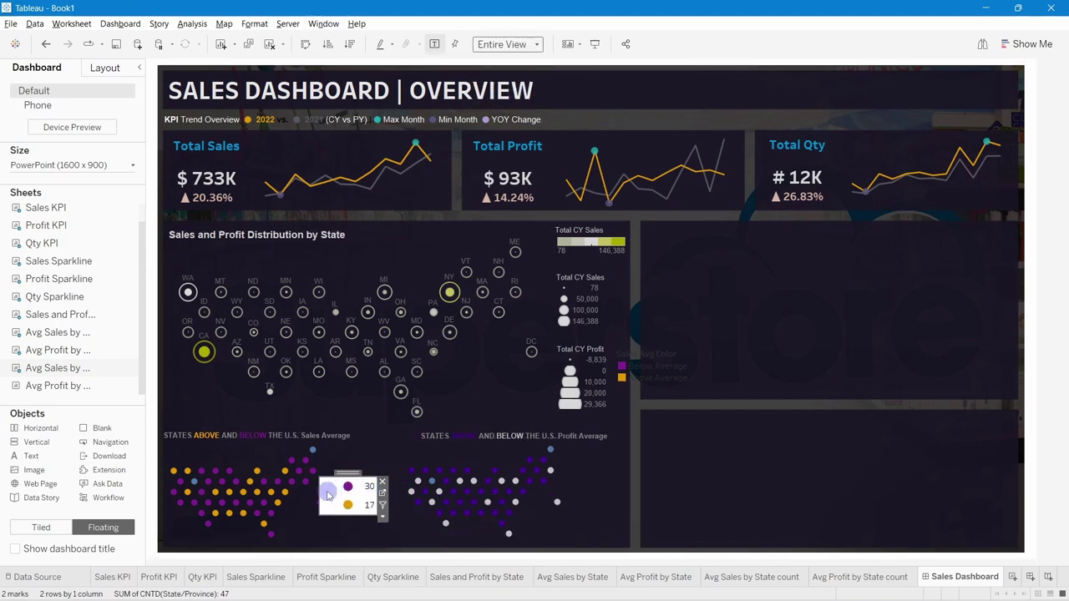
left_click_drag(318, 475, 371, 474)
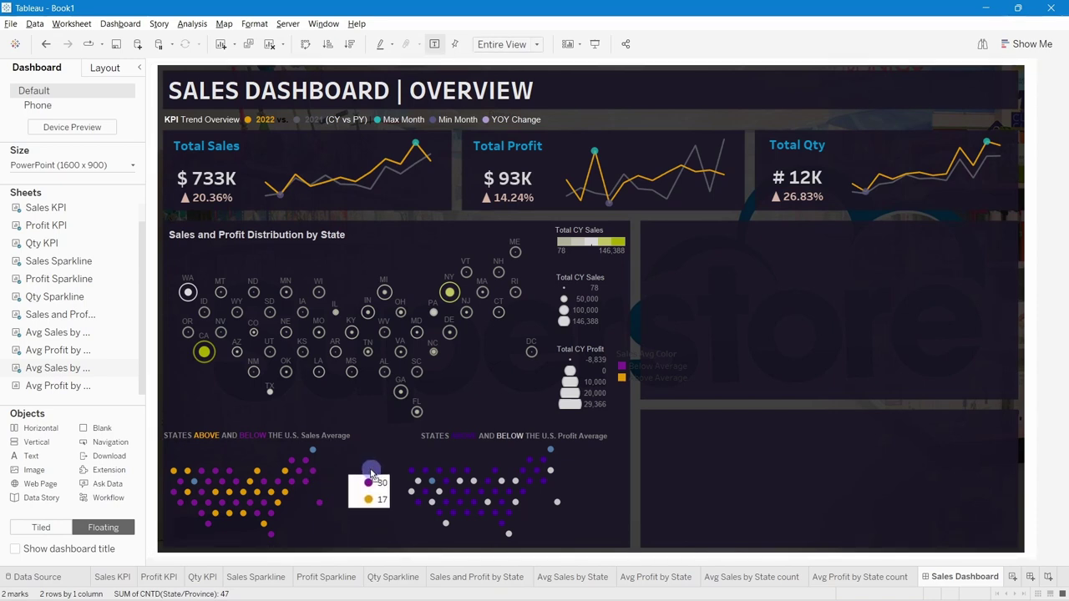
Add the Avg Profit by State count sheet to the dashboard, without its title, as a small box beside the profit average map.
left_click_drag(59, 385, 430, 323)
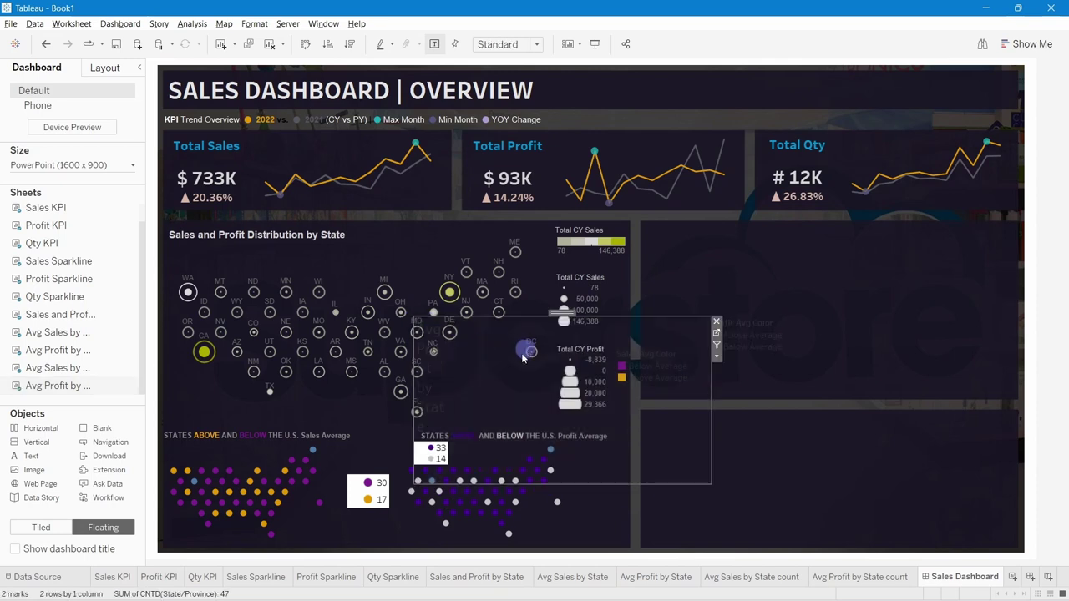
right_click(429, 346)
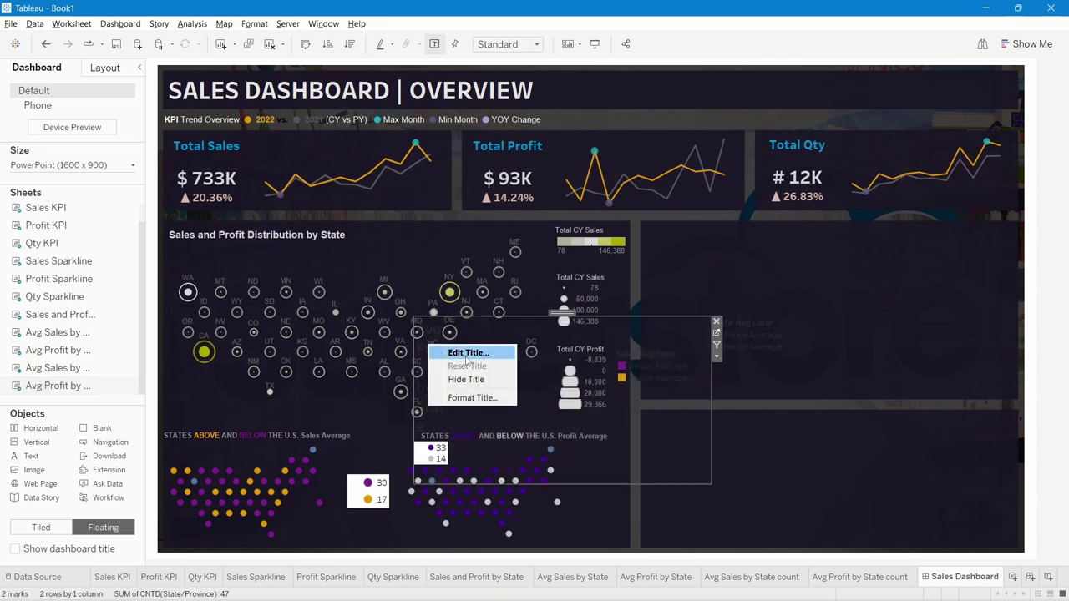
key("Escape")
left_click_drag(415, 318, 606, 474)
Fit the profit count sheet to Entire View and adjust its box to match the sales count box.
left_click(508, 44)
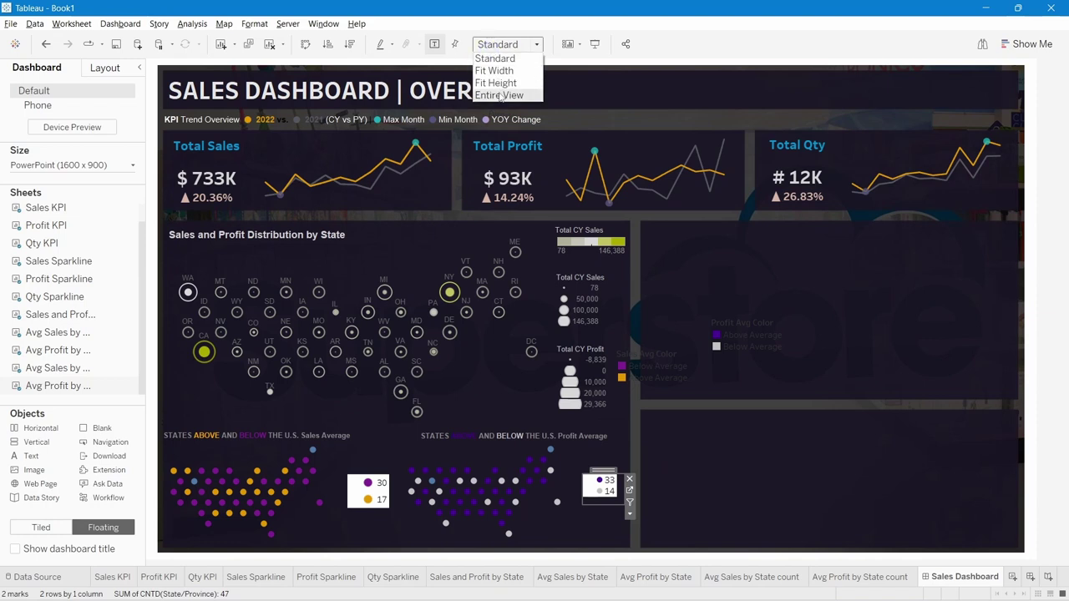
left_click(500, 96)
left_click(597, 476)
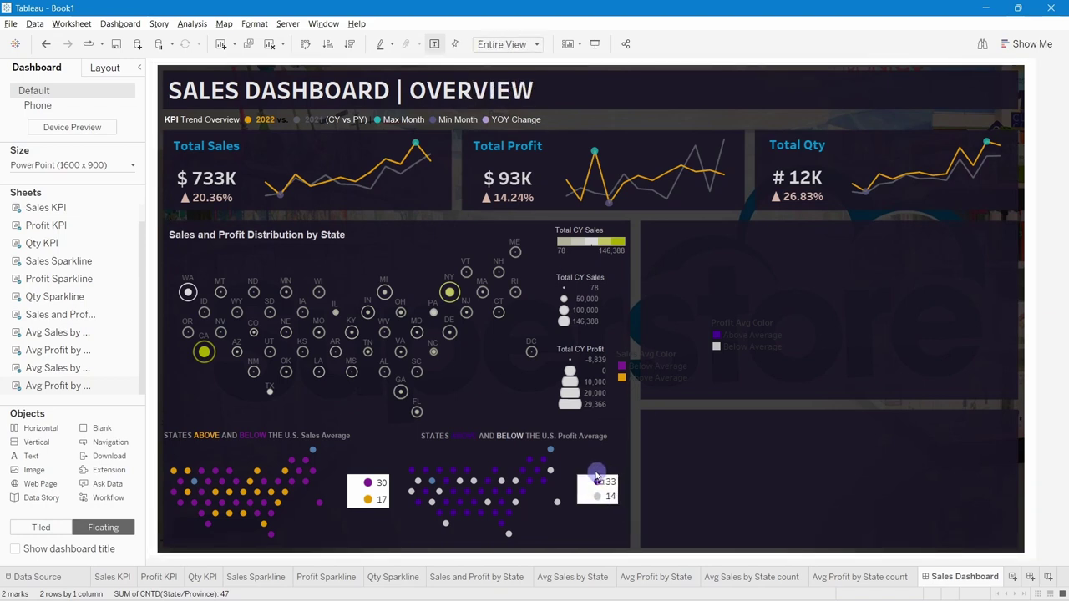
left_click_drag(616, 513, 619, 510)
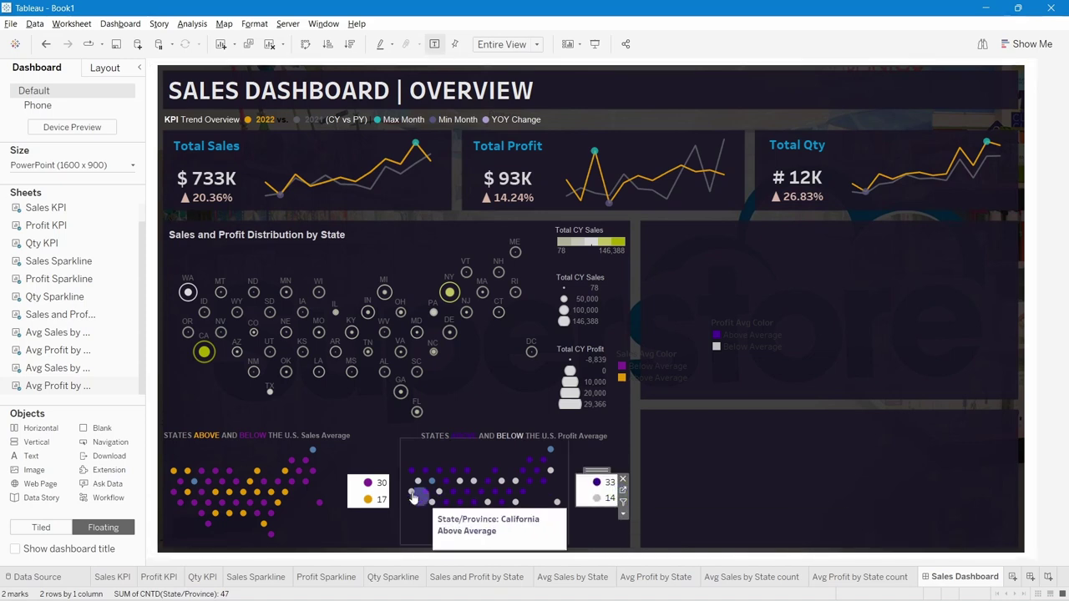
Set the worksheet shading of both state count sheets to None.
left_click(359, 489)
right_click(352, 334)
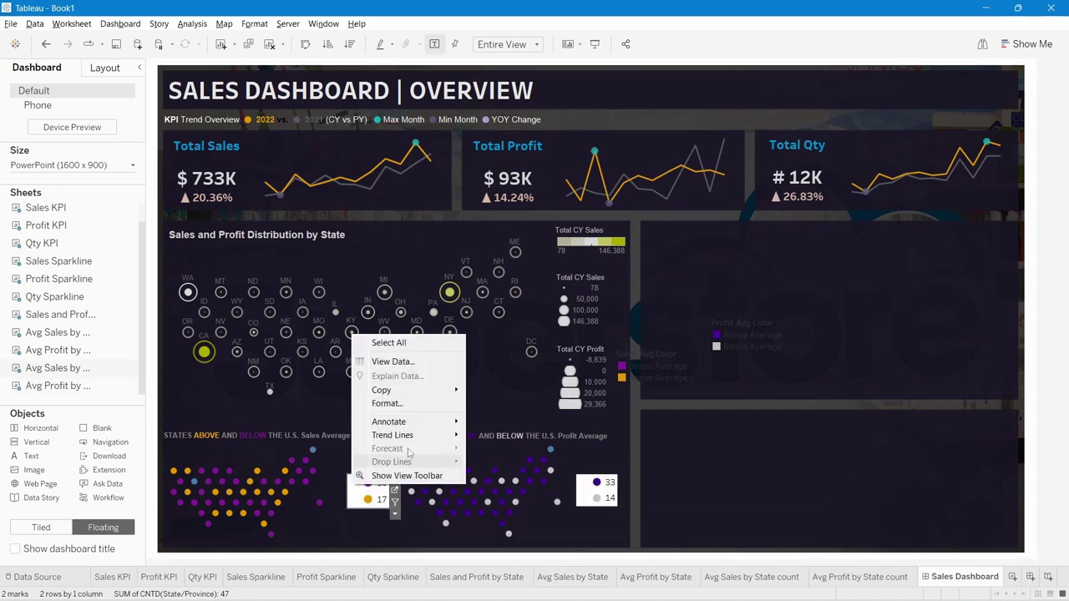
left_click(398, 402)
left_click(51, 90)
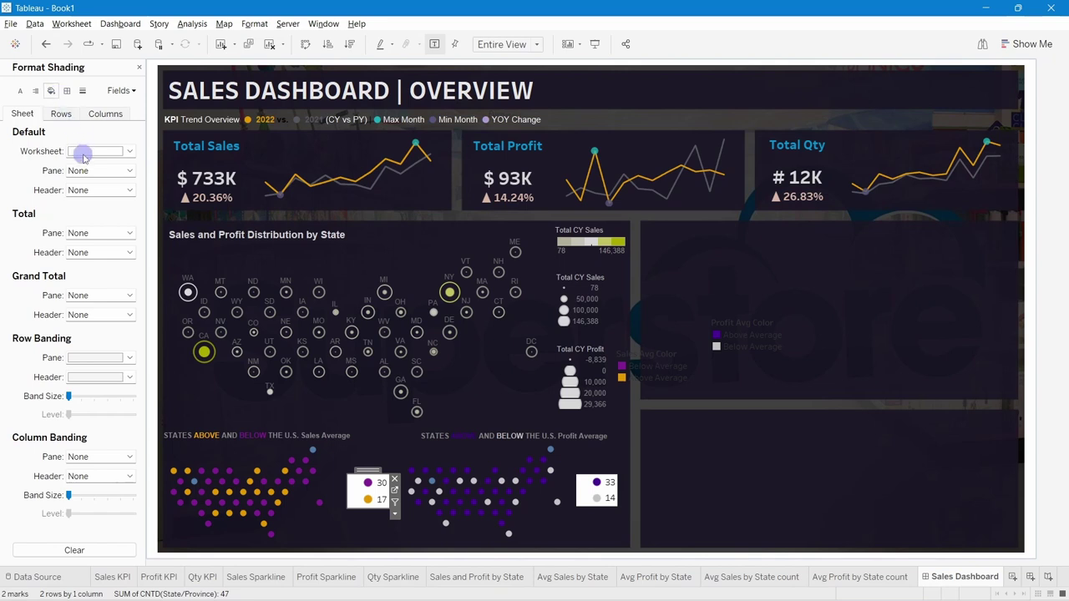
left_click(88, 151)
left_click(583, 492)
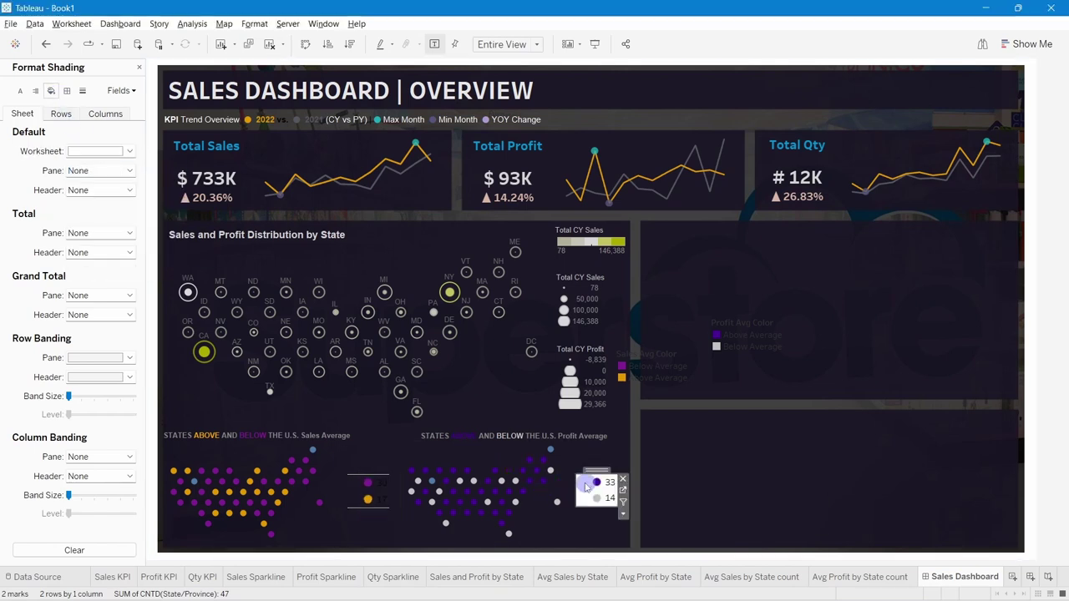
left_click(83, 151)
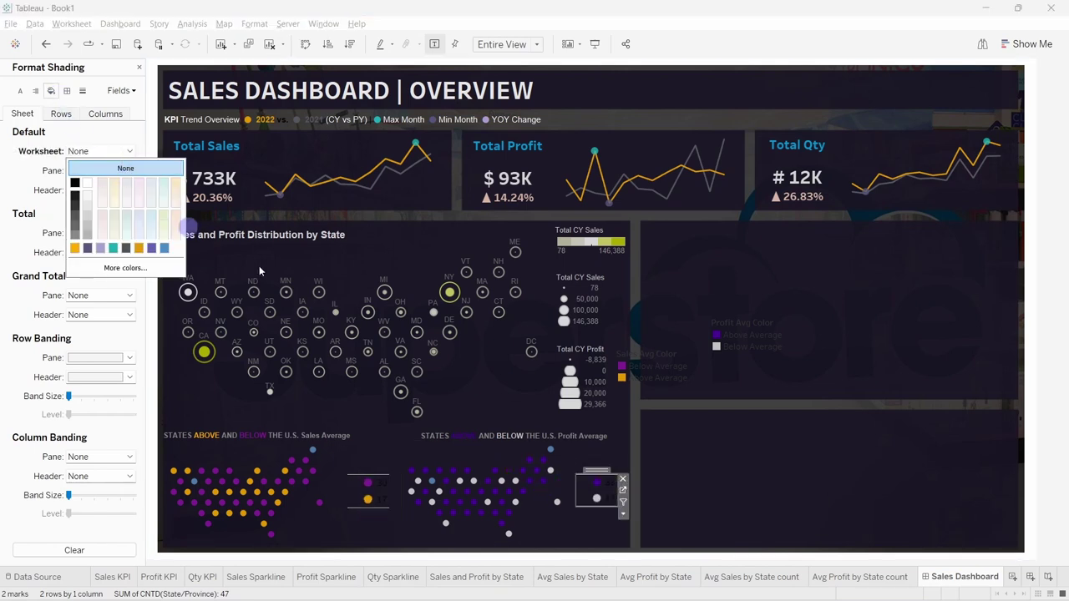
Format the CNTD(State/Province) labels beside the sales average map in bold light grey.
left_click(384, 493)
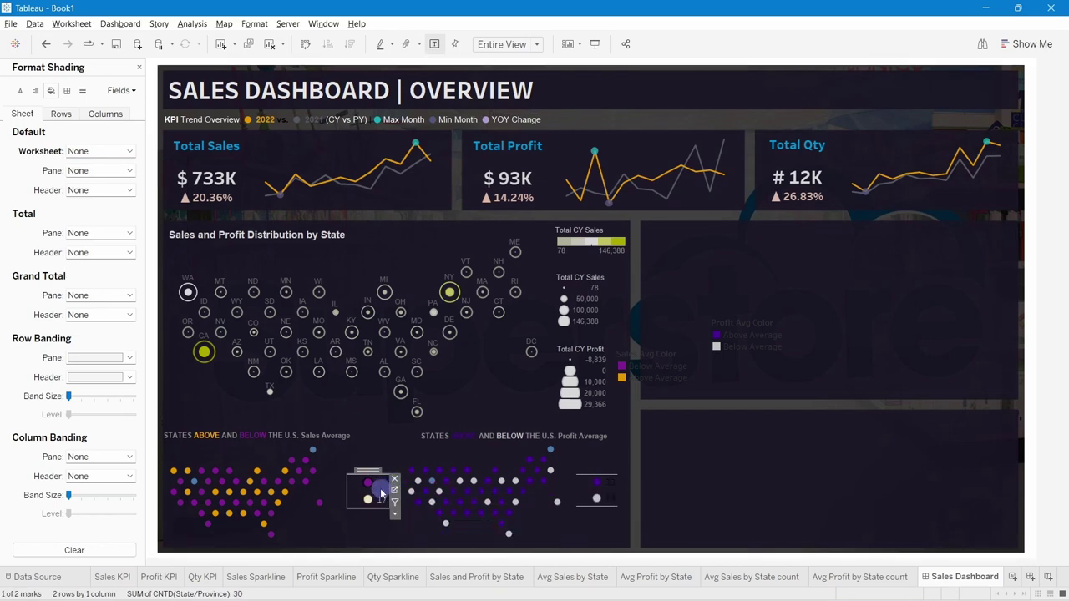
left_click(117, 91)
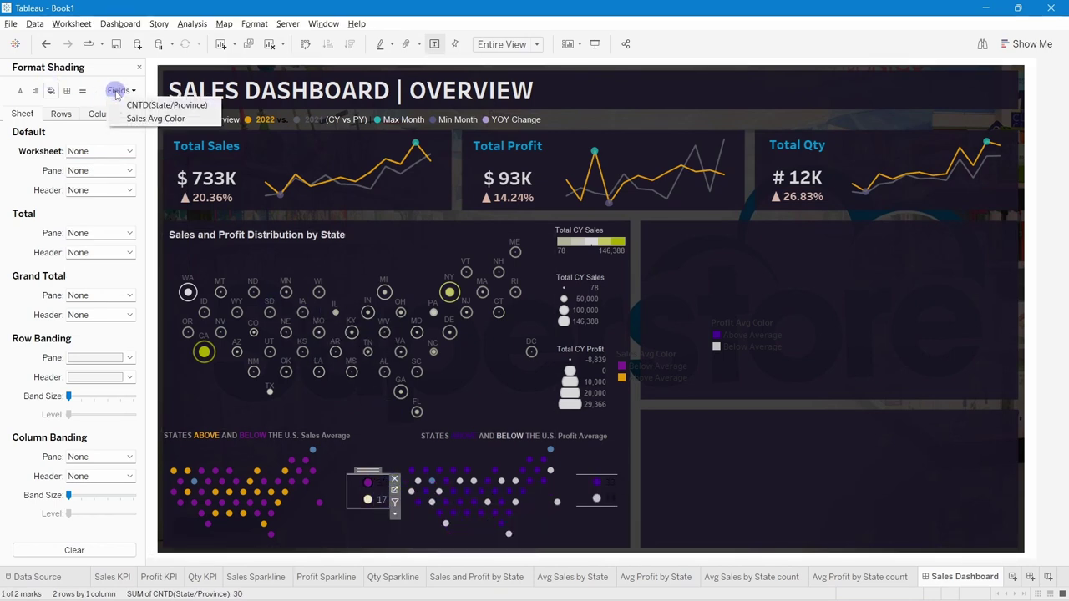
left_click(140, 105)
left_click(102, 152)
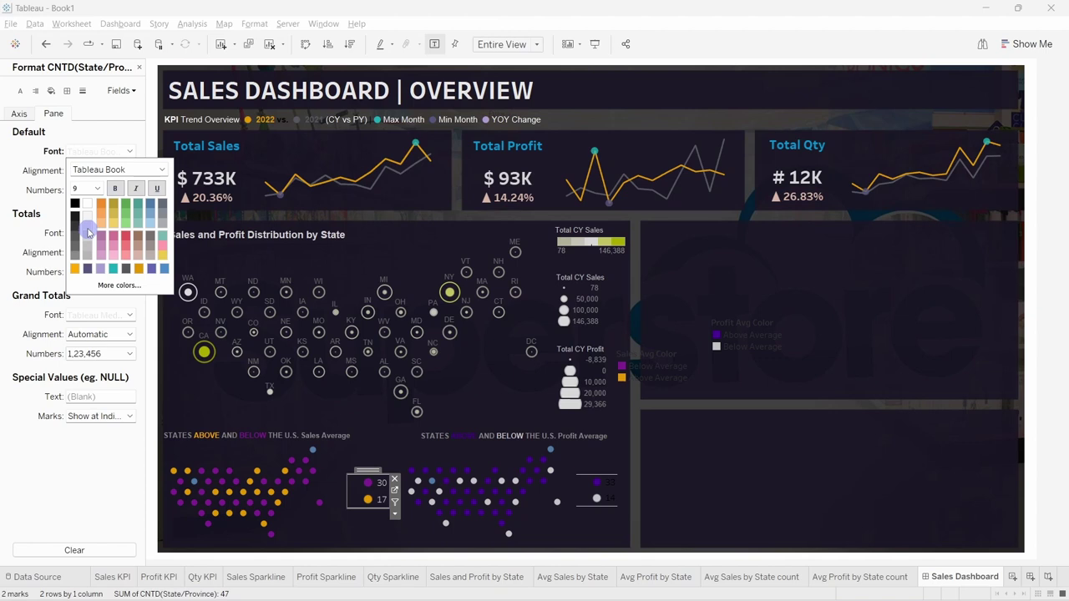
left_click(162, 170)
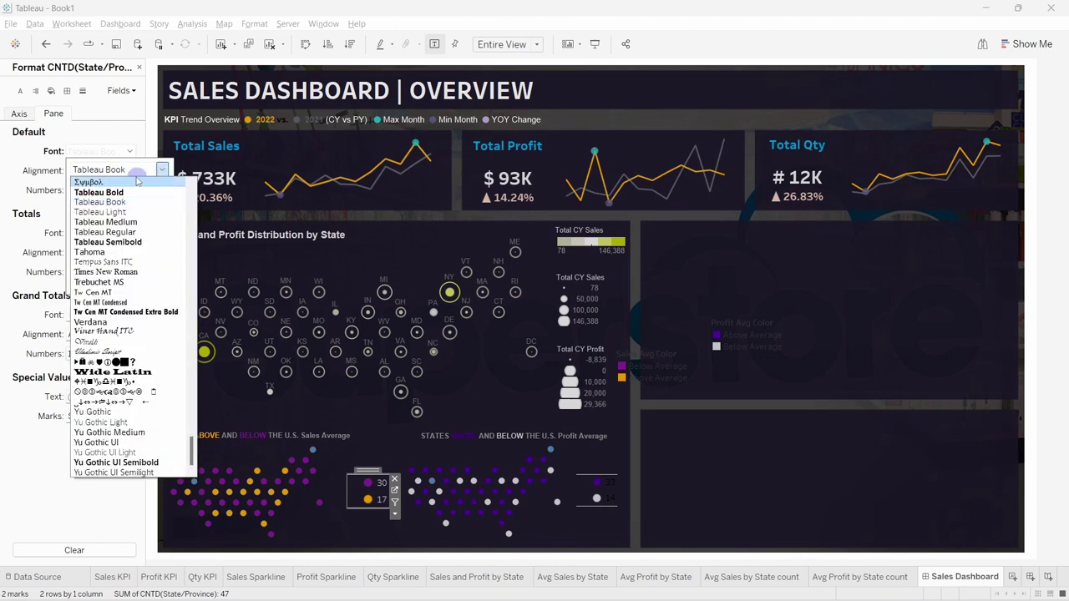
scroll(125, 250, "up", 10)
scroll(126, 250, "down", 10)
left_click(122, 179)
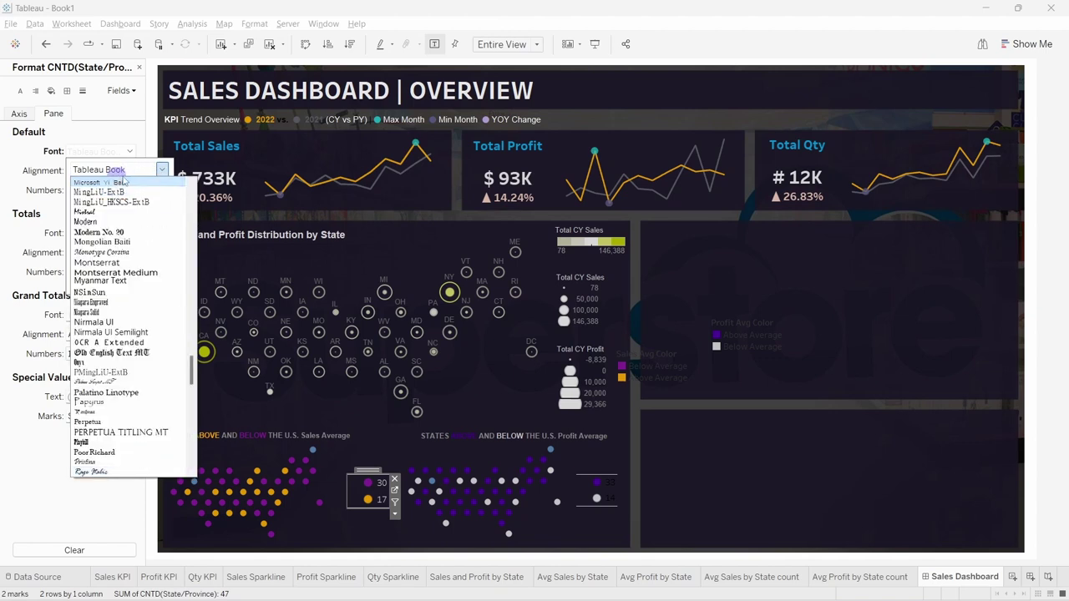
left_click(163, 170)
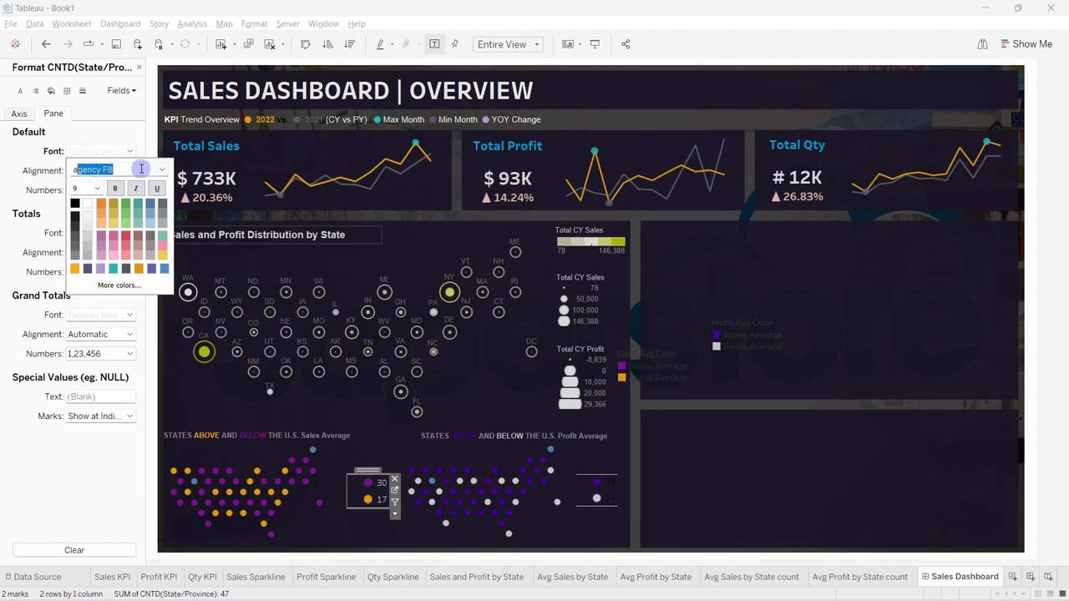
left_click(114, 190)
Format the CNTD(State/Province) labels beside the profit average map as bold Arial in light grey.
left_click(584, 480)
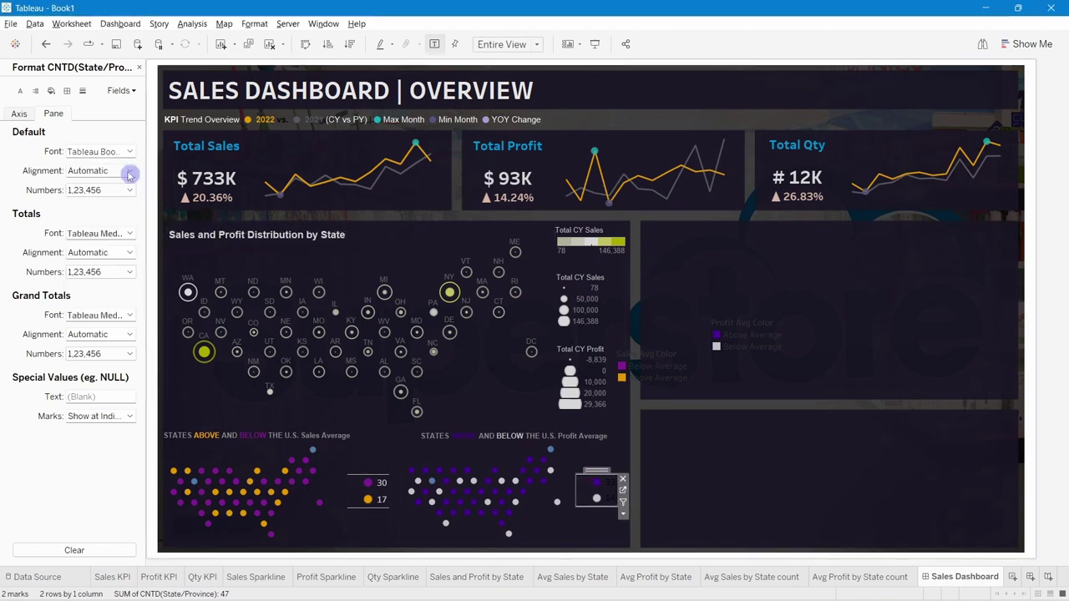
left_click(121, 157)
left_click(89, 226)
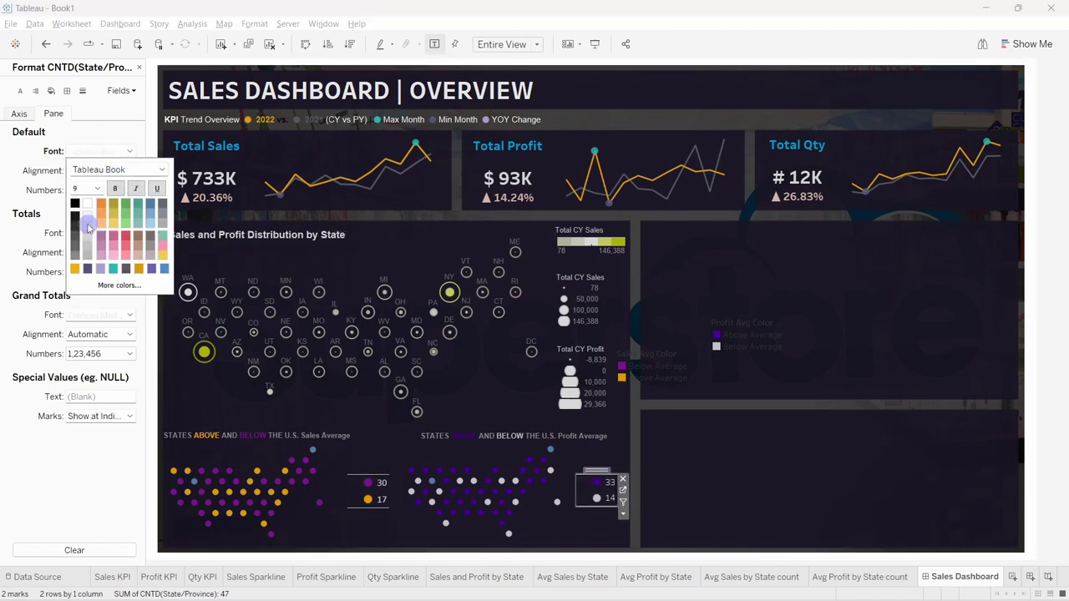
type("arial")
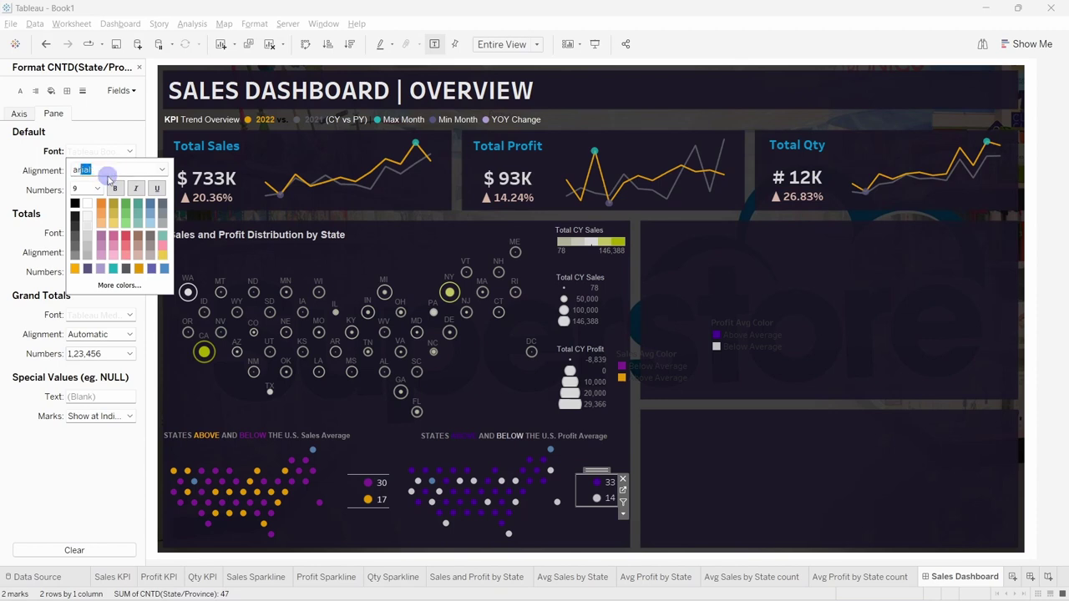
key("Return")
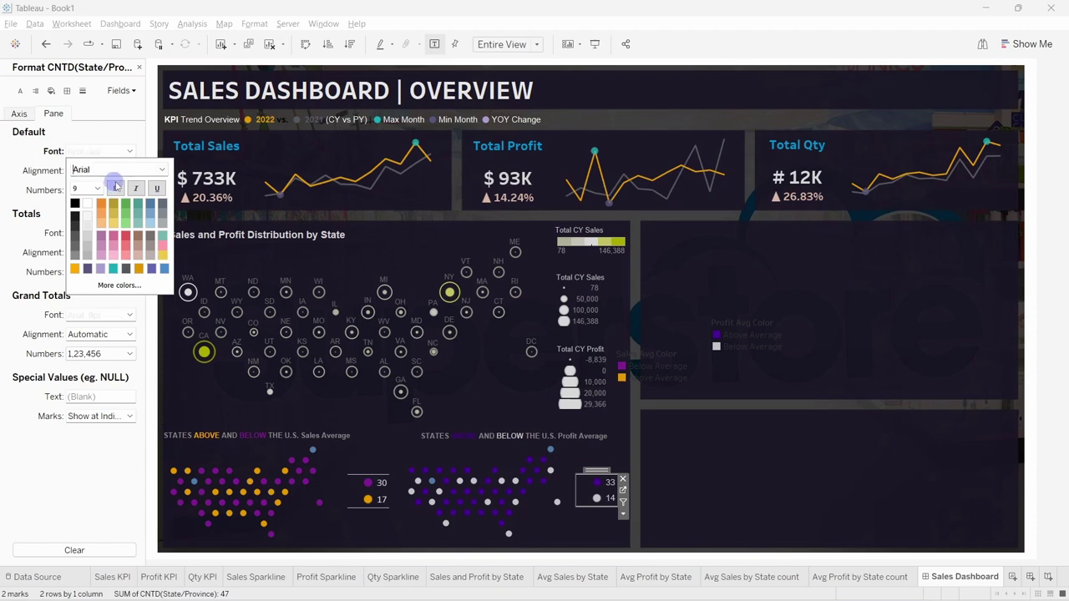
left_click(117, 187)
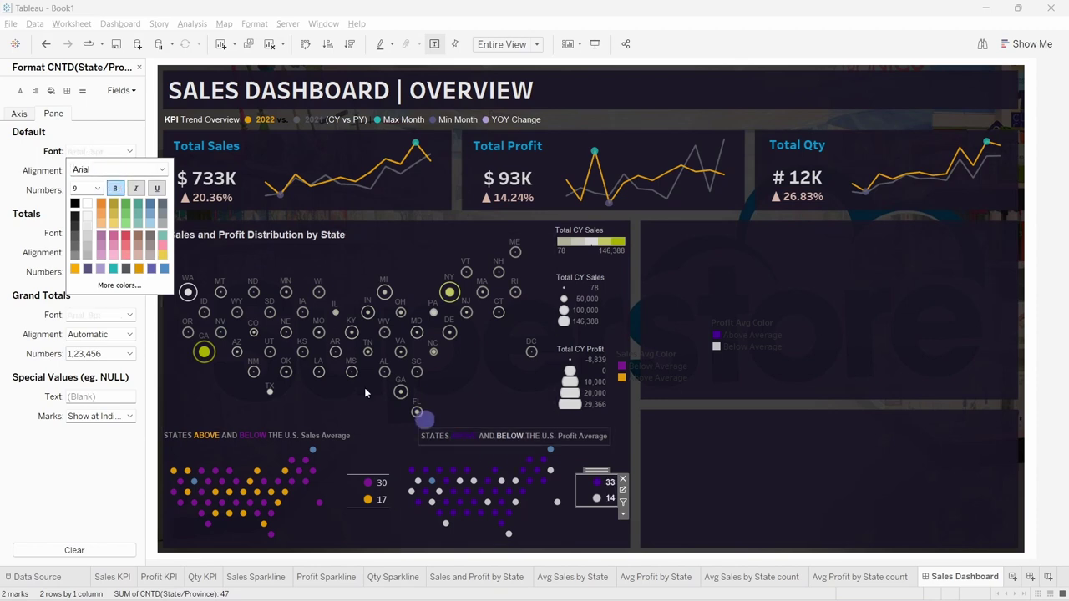
left_click(108, 170)
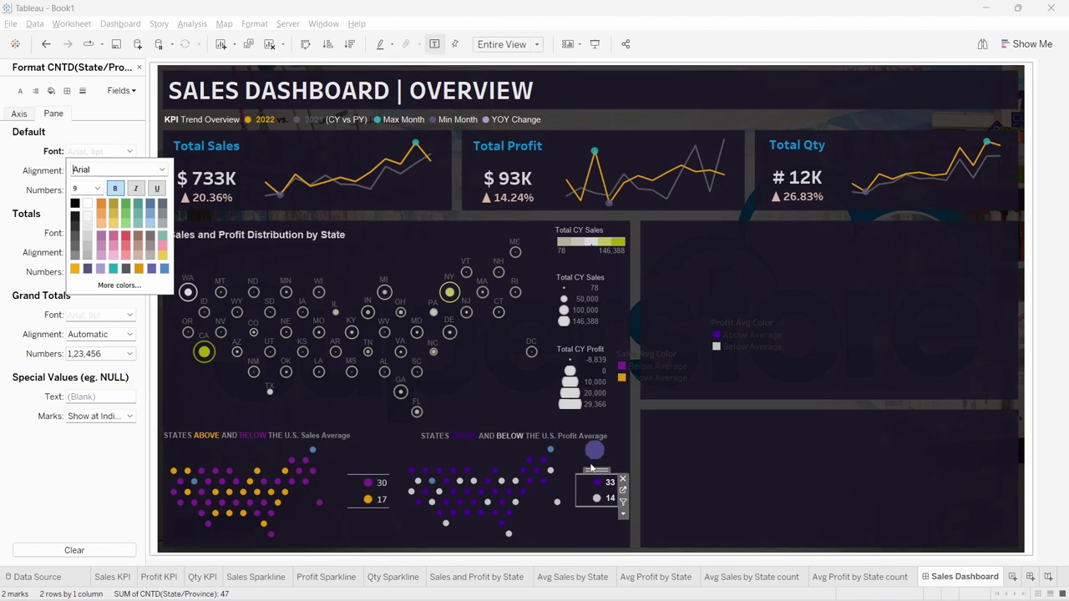
Change the font of the sales count labels to Arial.
left_click(368, 483)
left_click(98, 152)
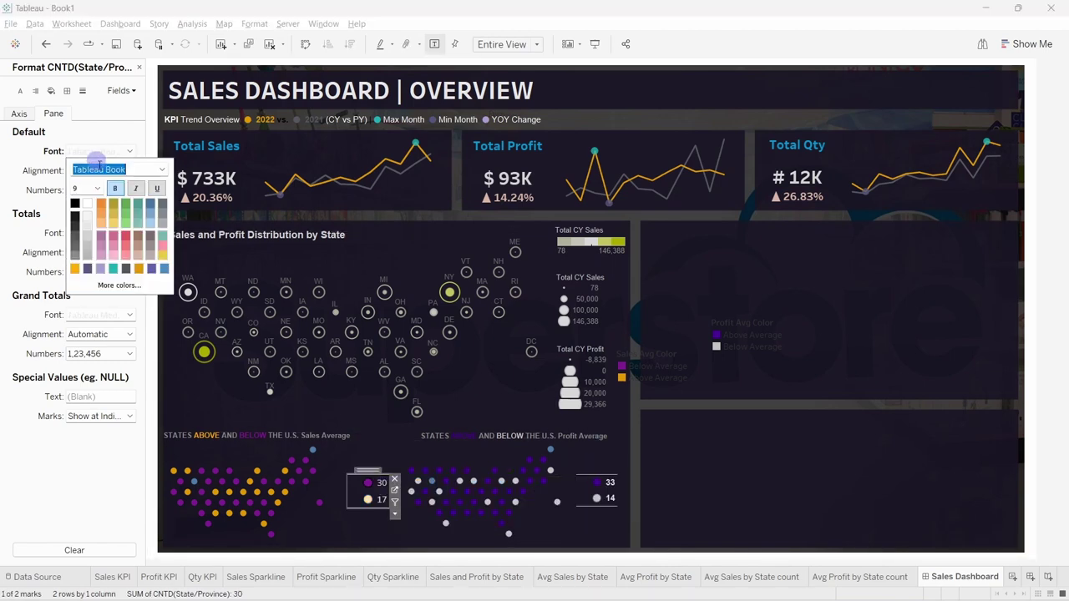
key("Return")
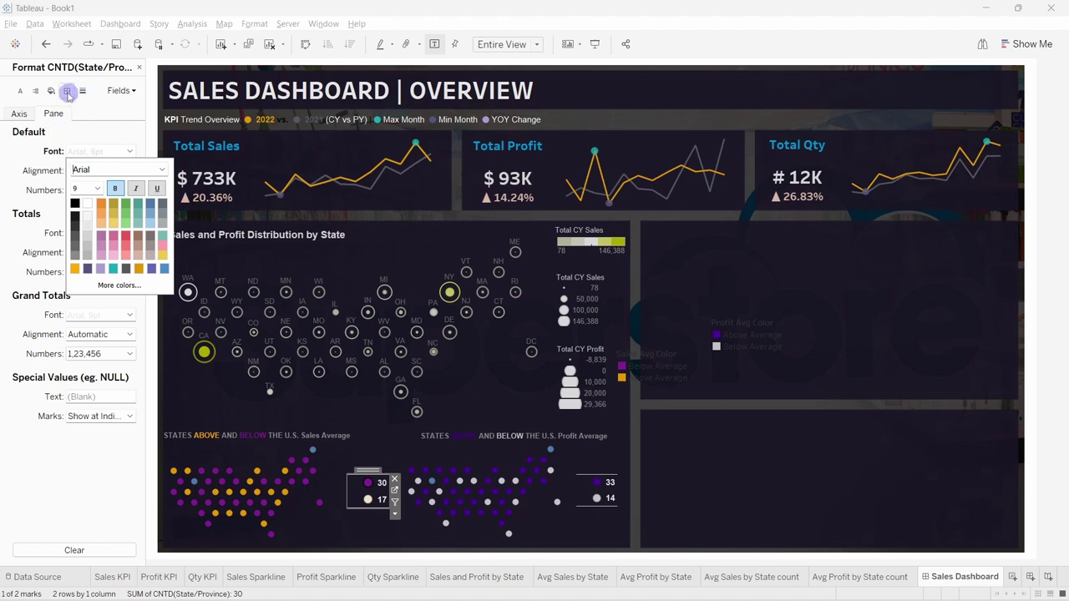
Set the total pane, total header and row divider pane borders of the sales state count sheet to None.
left_click(67, 91)
left_click(107, 235)
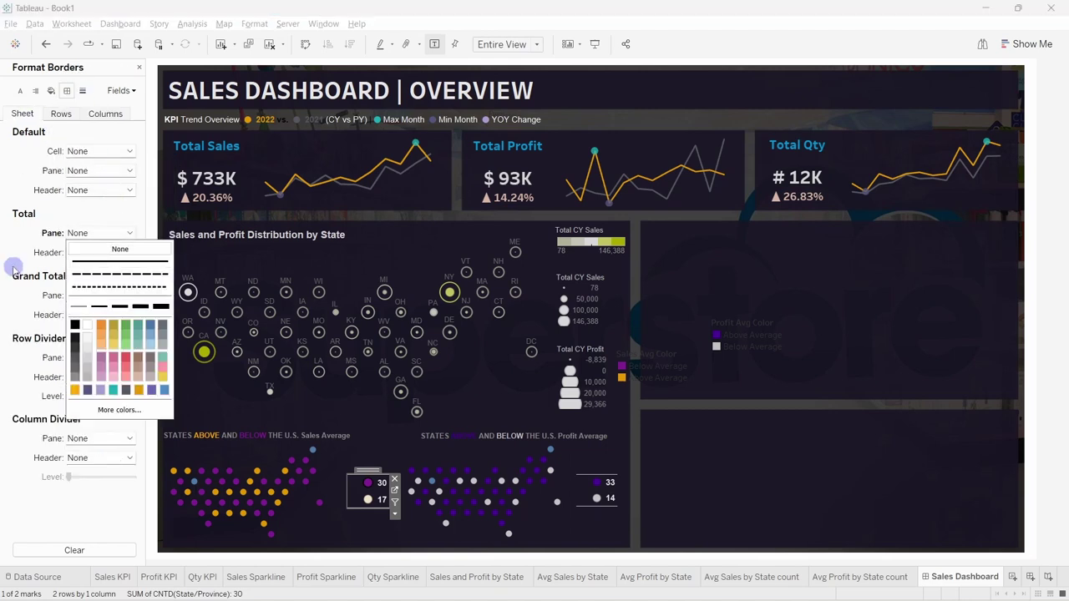
left_click(81, 252)
left_click(84, 252)
left_click(53, 284)
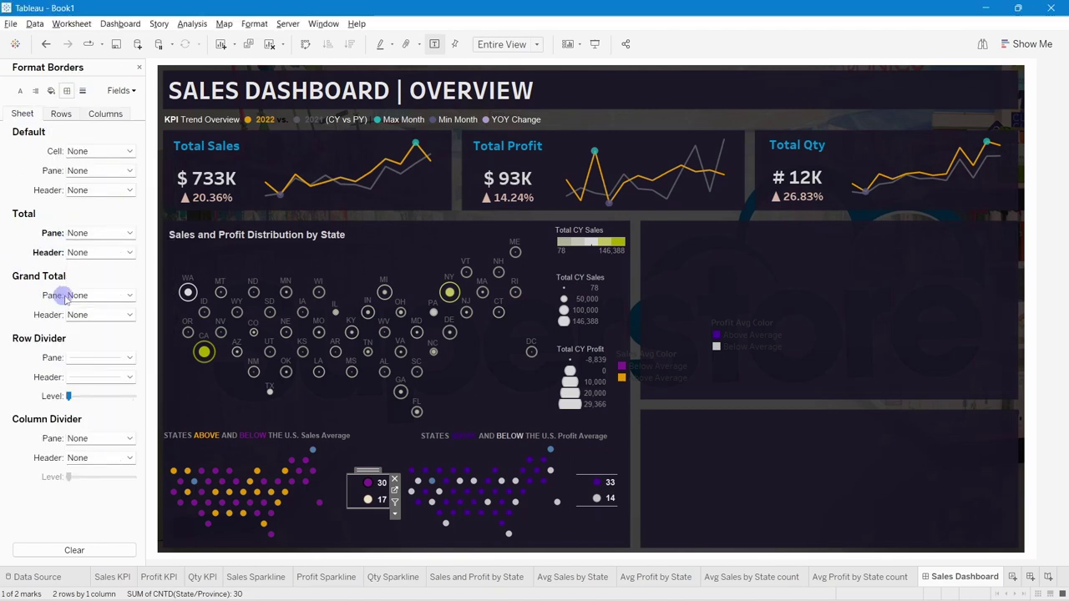
left_click(90, 358)
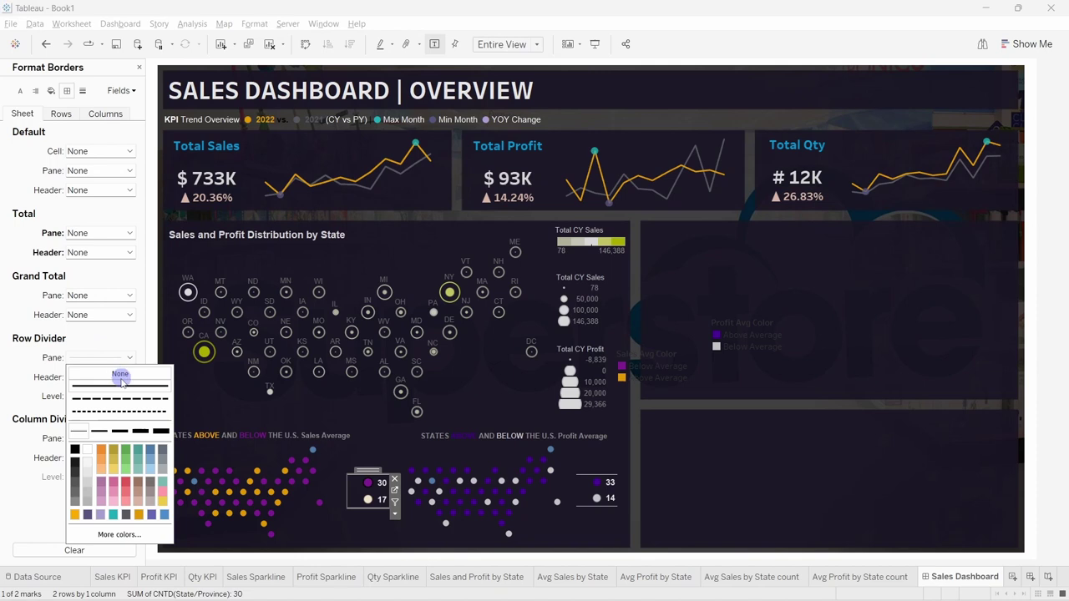
left_click(24, 365)
Set the row divider pane border of the profit state count sheet to None.
left_click(579, 484)
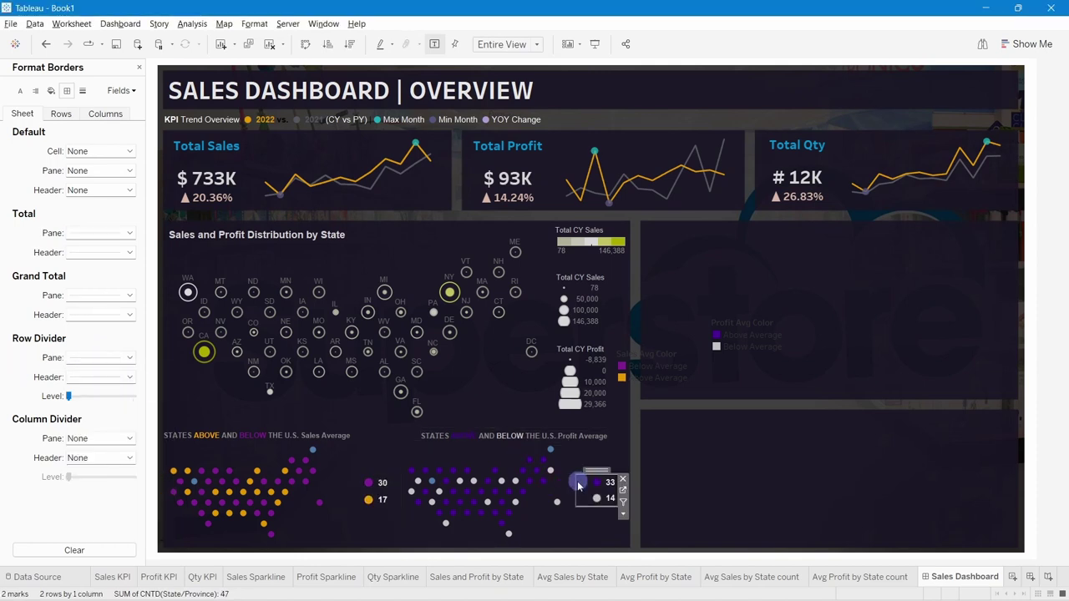
left_click(114, 360)
left_click(417, 511)
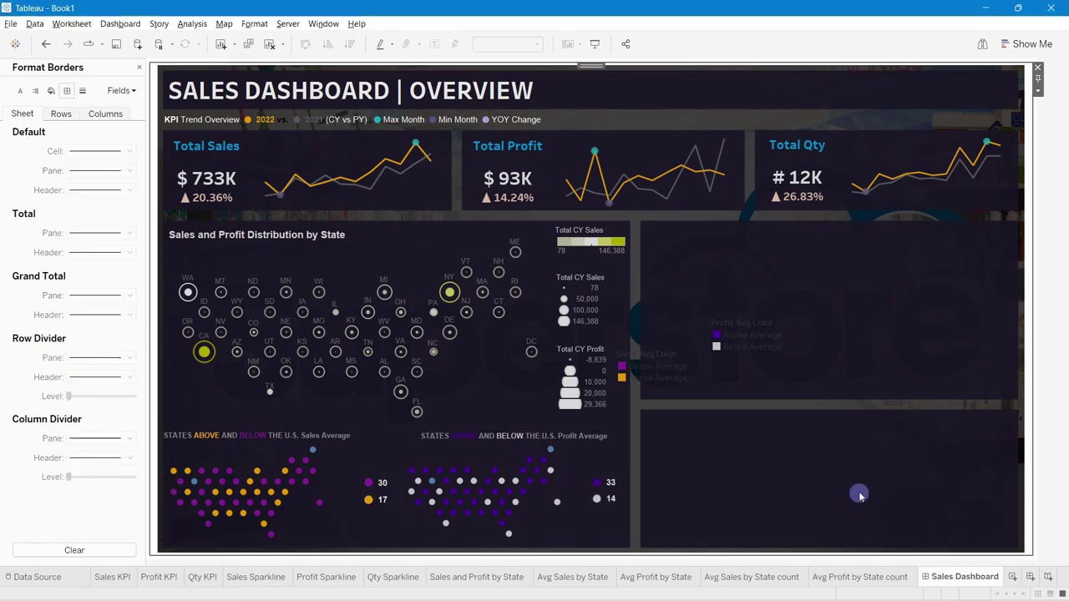
Move the sales and profit state counts slightly closer to their average maps.
left_click(369, 480)
left_click_drag(369, 473, 364, 473)
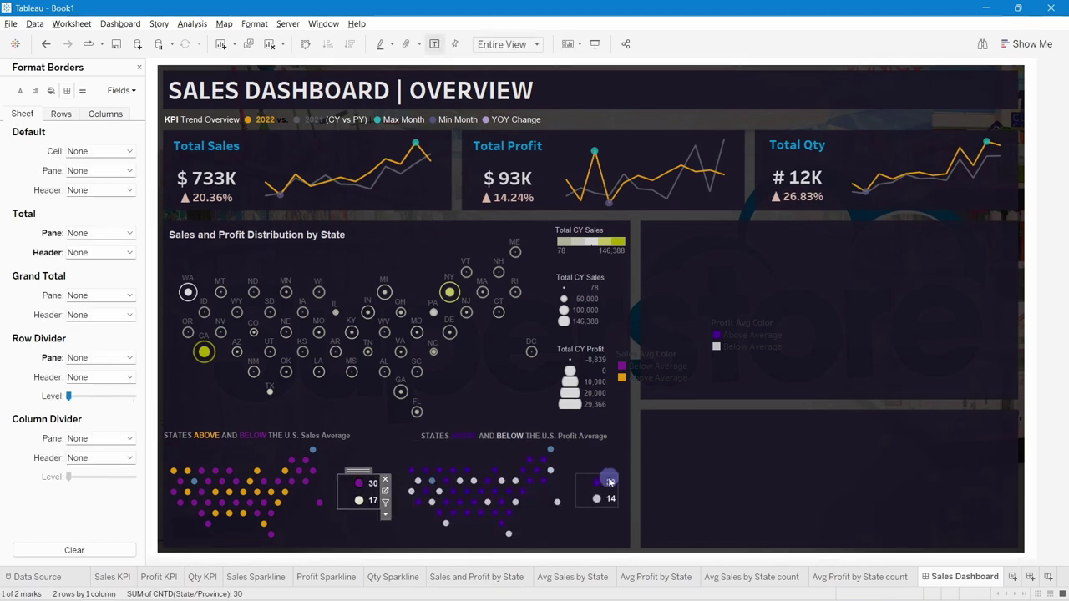
left_click(596, 481)
left_click_drag(596, 478, 597, 479)
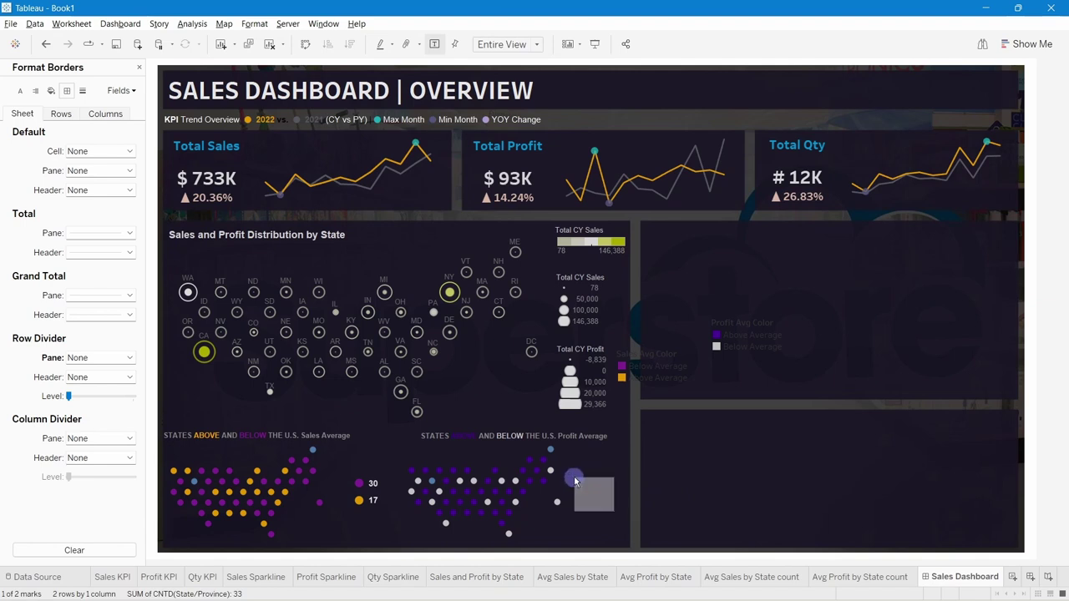
Reposition the sales and profit average titles so each lines up above its own map.
left_click_drag(573, 477, 269, 431)
left_click(971, 504)
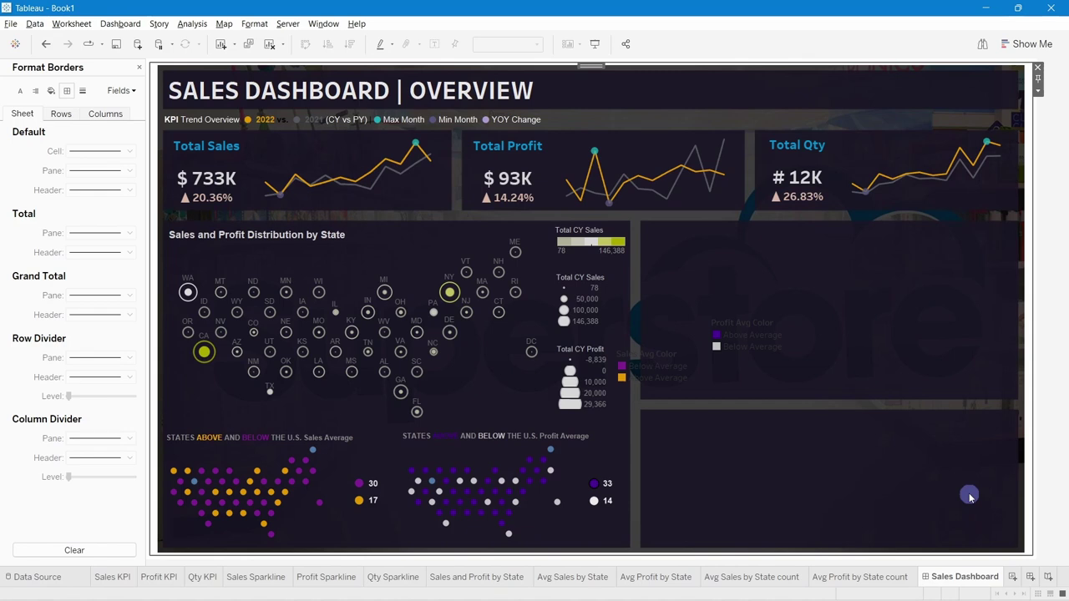
left_click(260, 428)
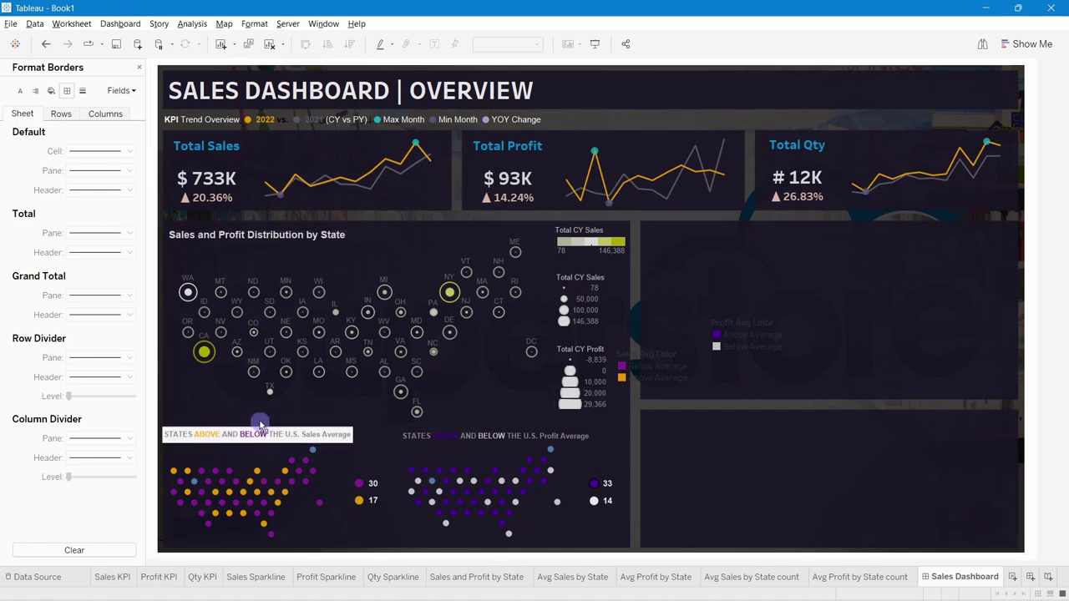
left_click_drag(260, 426, 261, 427)
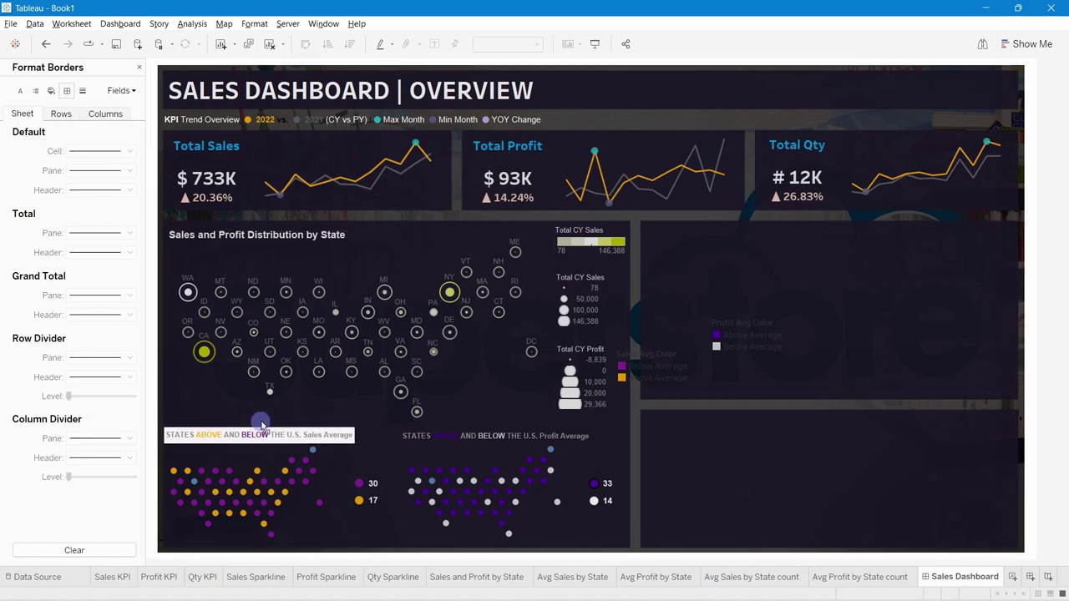
left_click(894, 471)
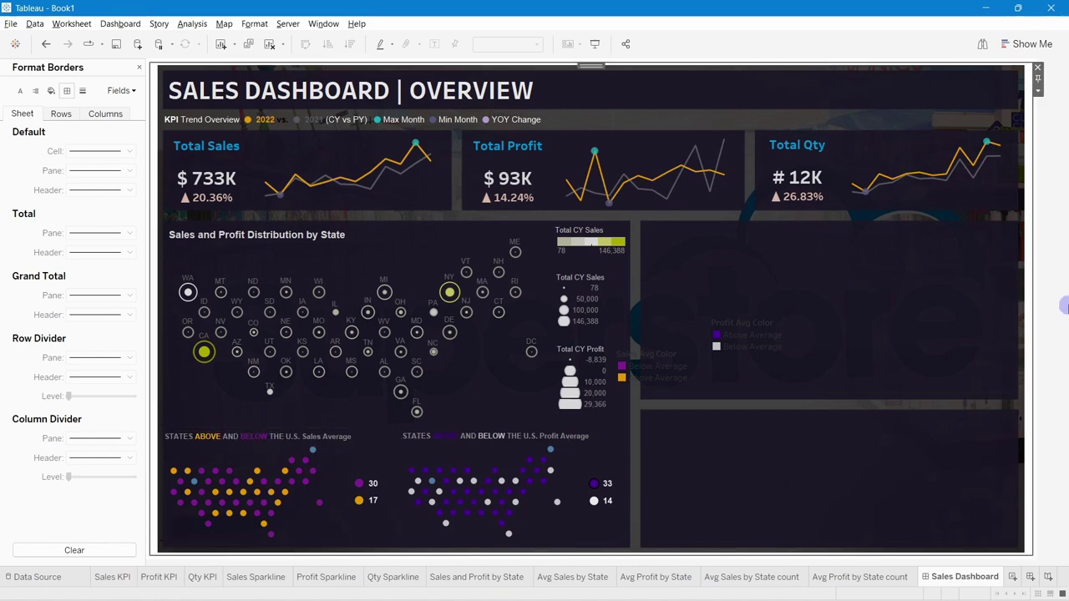
Remove the floating Sales Avg Color and Profit Avg Color legends from the dashboard.
left_click(704, 349)
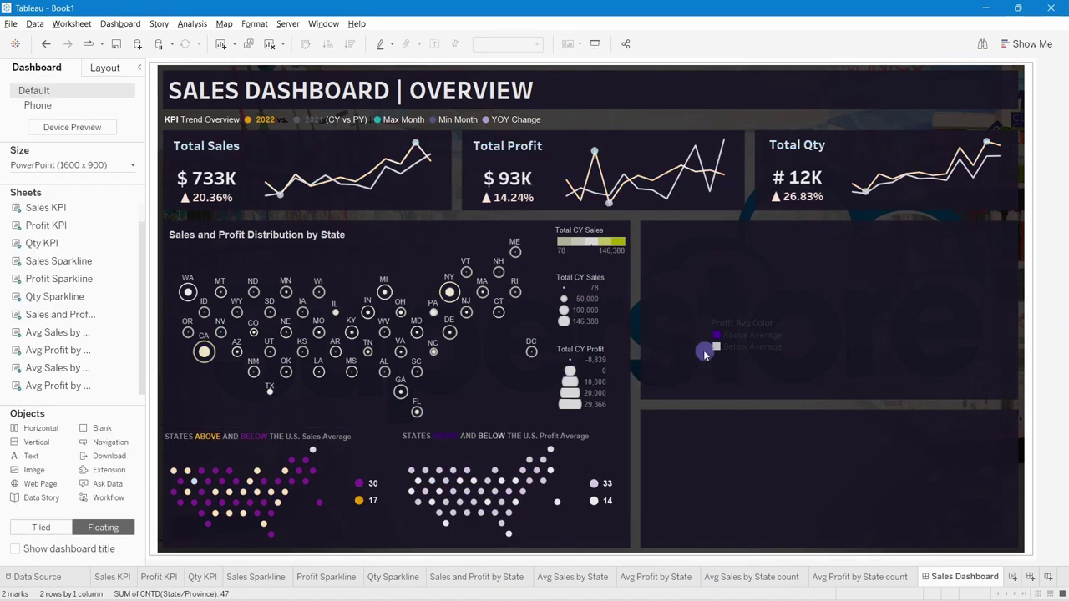
left_click(704, 350)
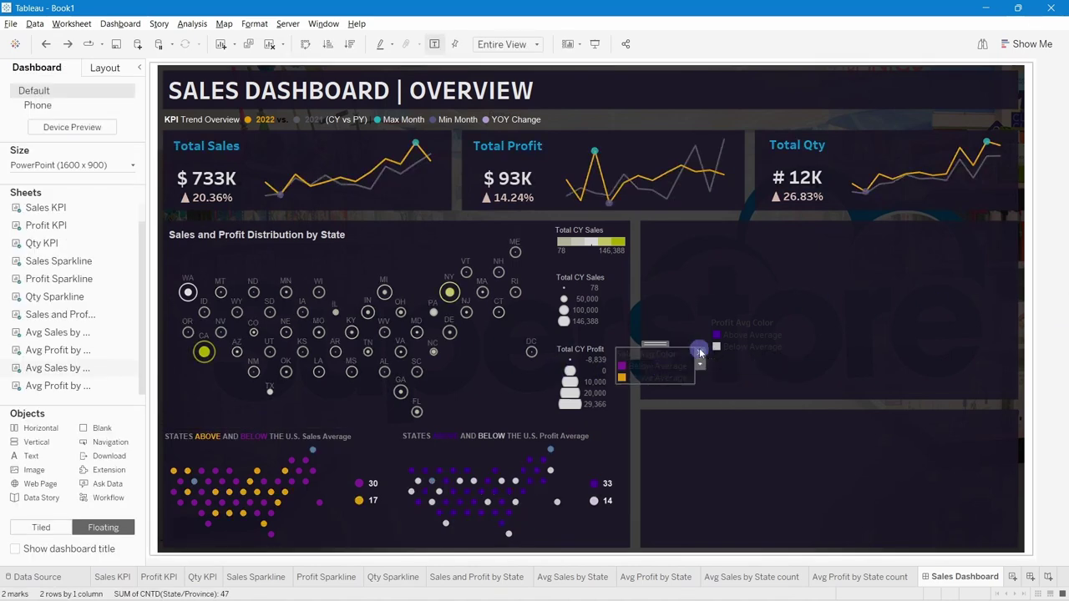
left_click_drag(733, 321, 1065, 275)
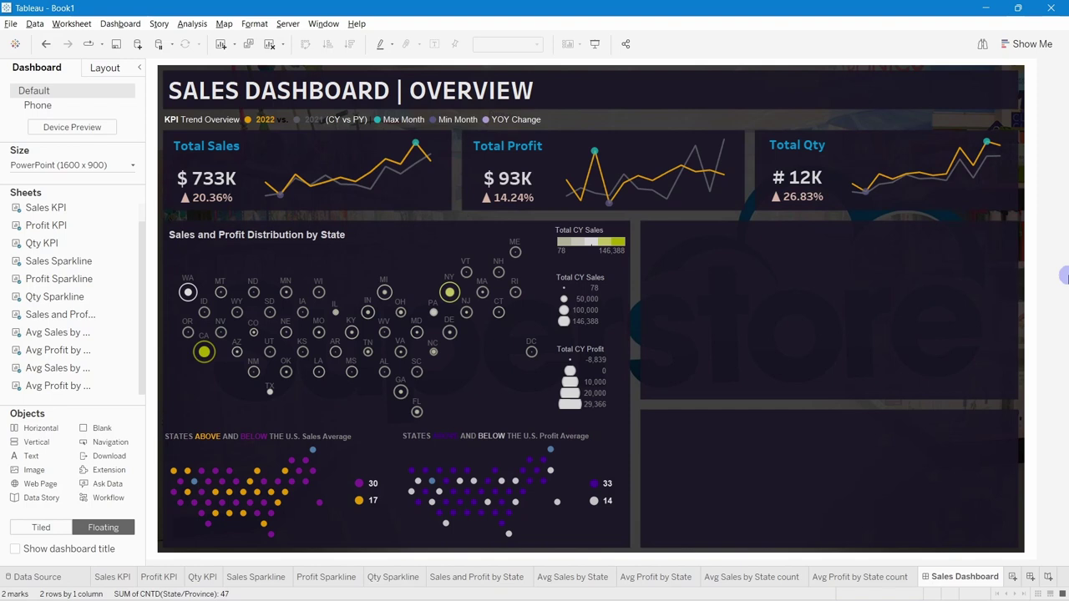
left_click_drag(1064, 275, 827, 478)
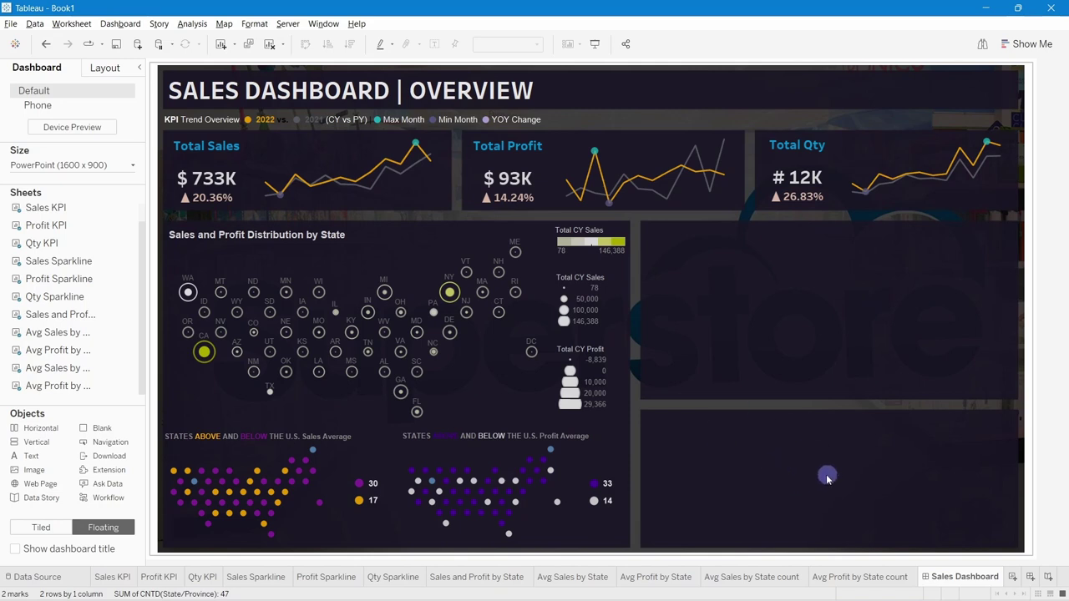